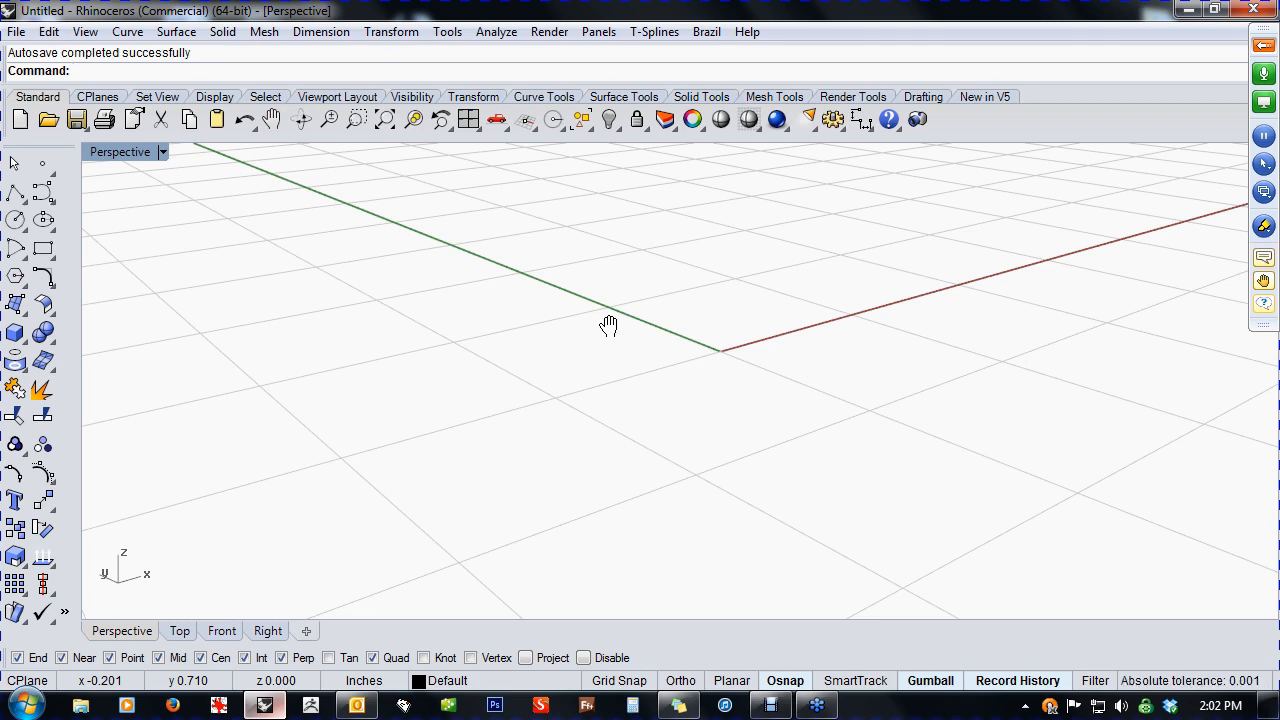
- Switch the working viewport to the Front view, with room beside the vertical axis
{"action": "right_click_drag", "start_coordinate": [608, 326], "coordinate": [633, 446], "text": "shift"}
{"action": "key", "text": "ctrl+F2"}
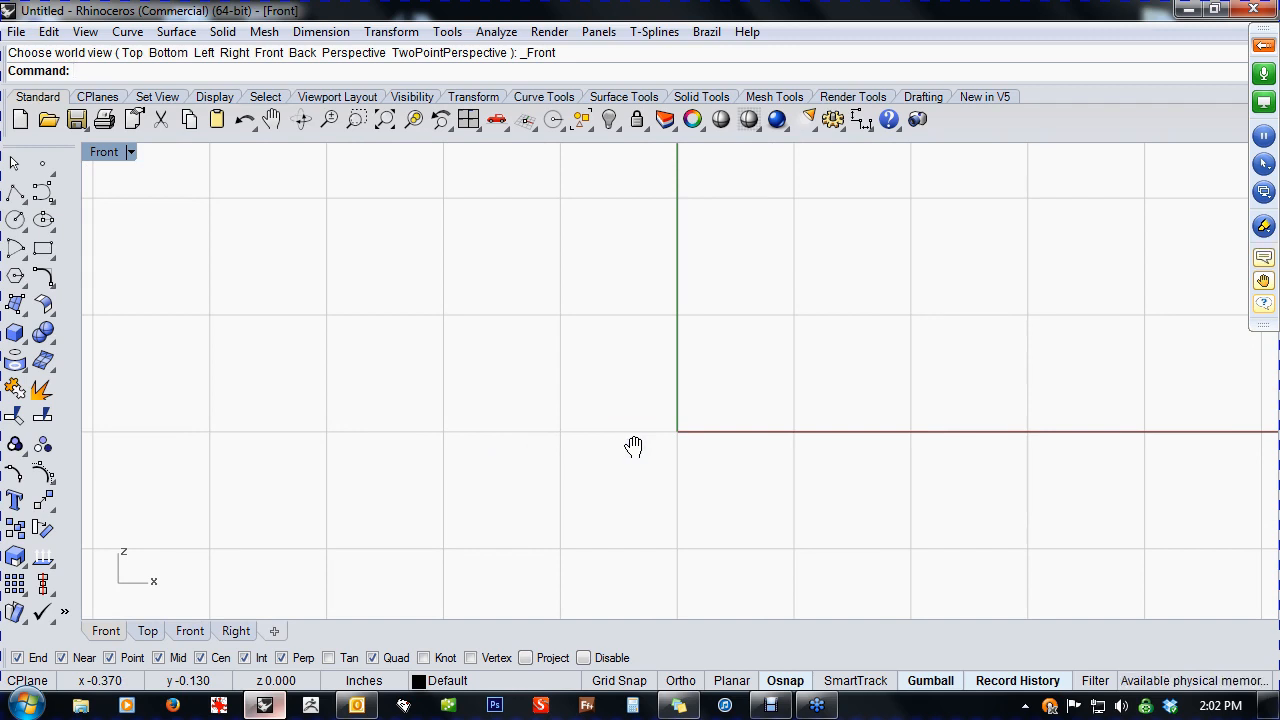
{"action": "right_click_drag", "start_coordinate": [586, 437], "coordinate": [602, 419]}
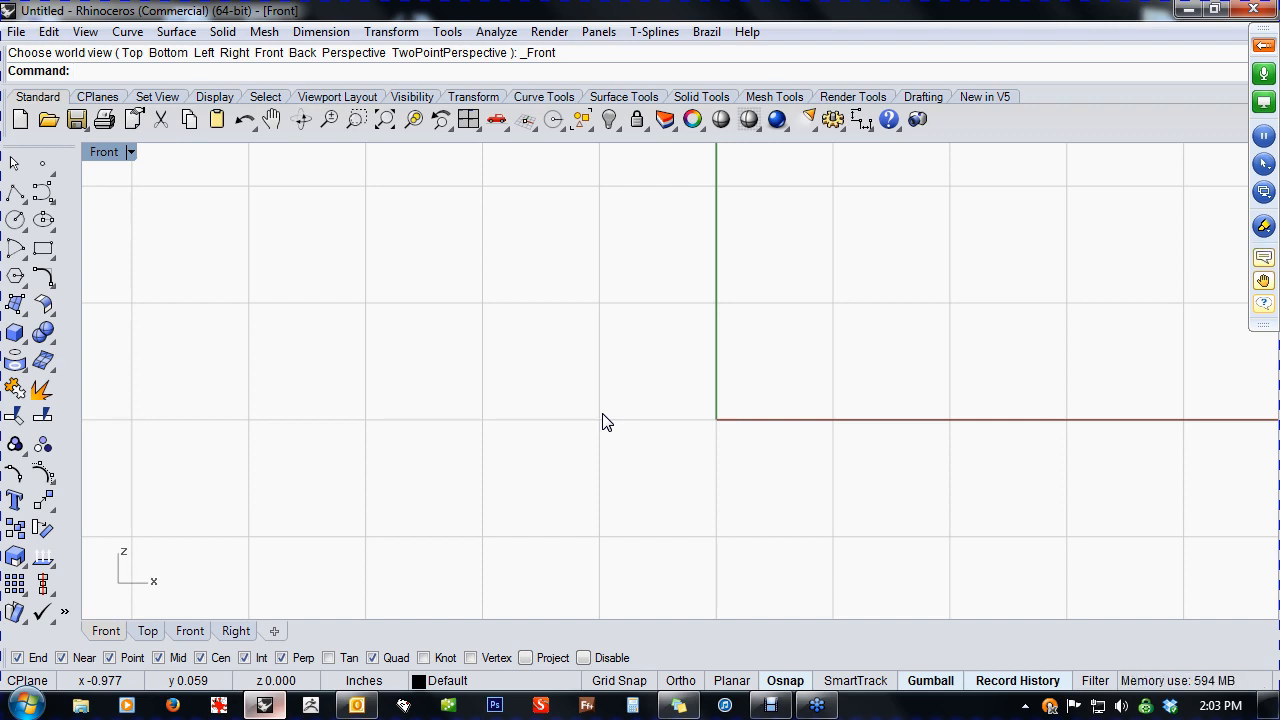
{"action": "scroll", "coordinate": [598, 419], "scroll_direction": "down", "scroll_amount": 2}
{"action": "right_click_drag", "start_coordinate": [598, 420], "coordinate": [698, 452]}
{"action": "scroll", "coordinate": [640, 459], "scroll_direction": "down", "scroll_amount": 2}
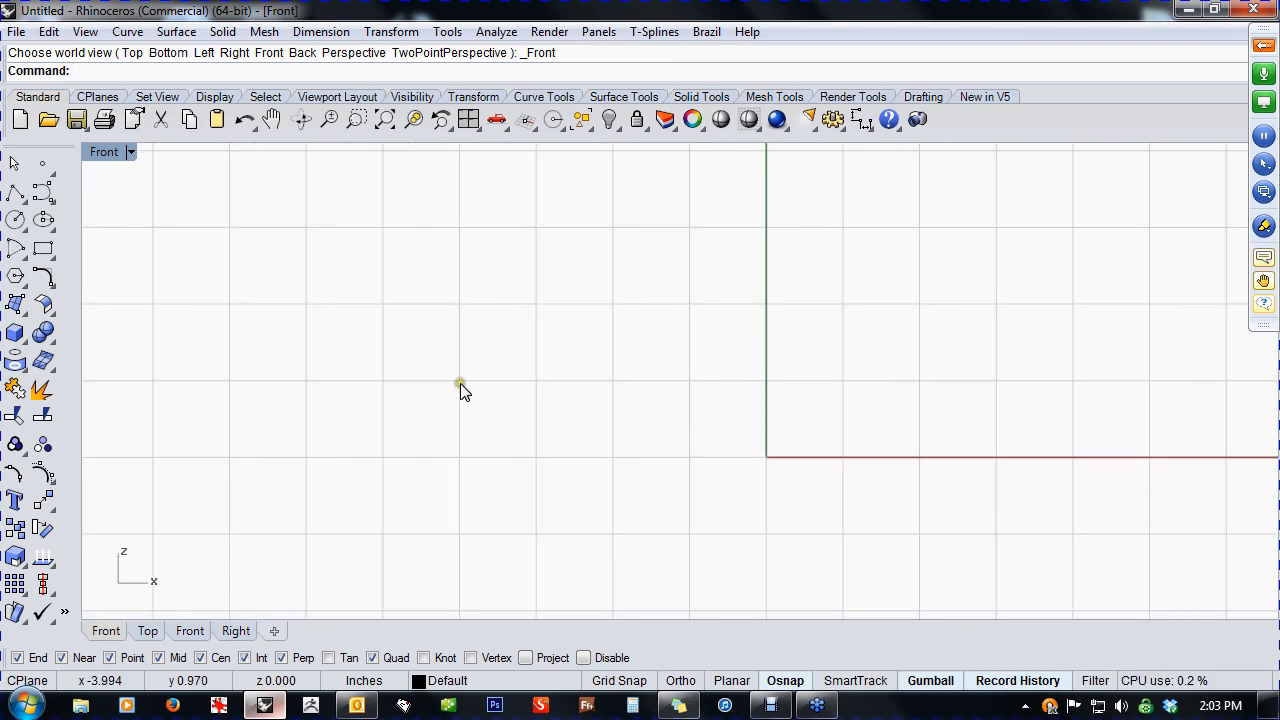
- Place the earbud image as a PictureFrame in the Front view, on the negative X side of the origin
{"action": "type", "text": "Pi"}
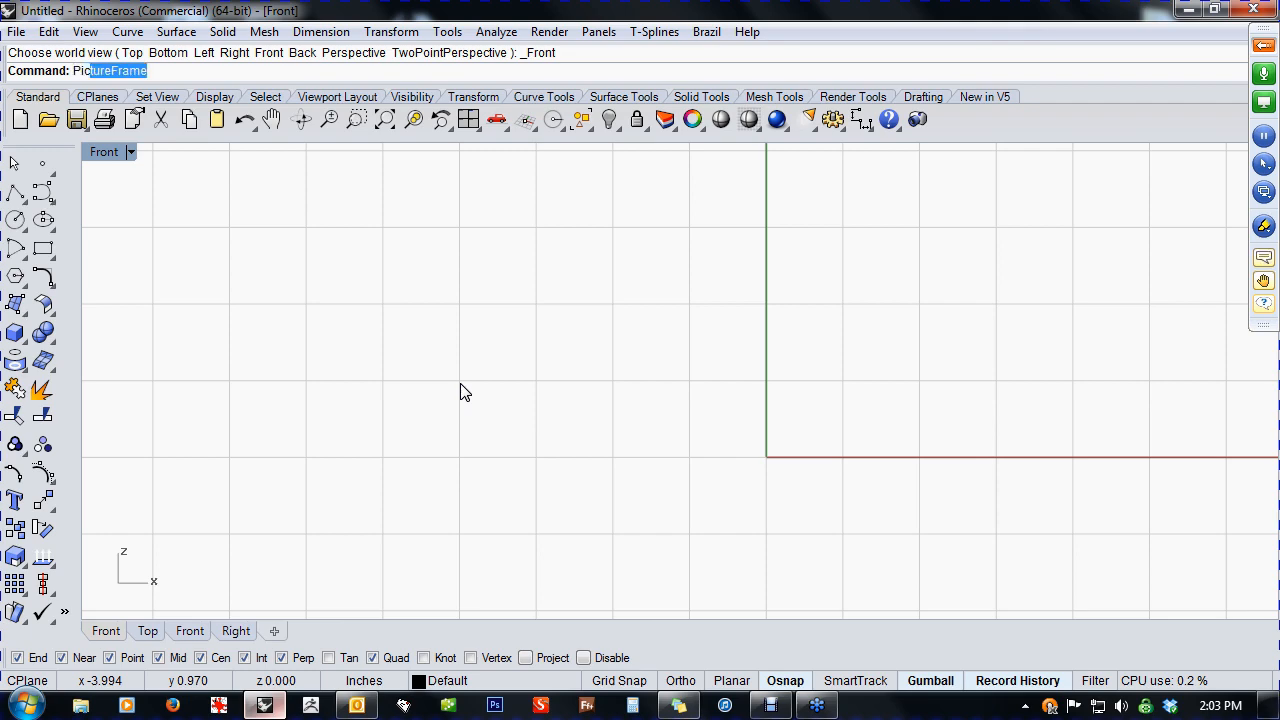
{"action": "type", "text": "ctureFrame"}
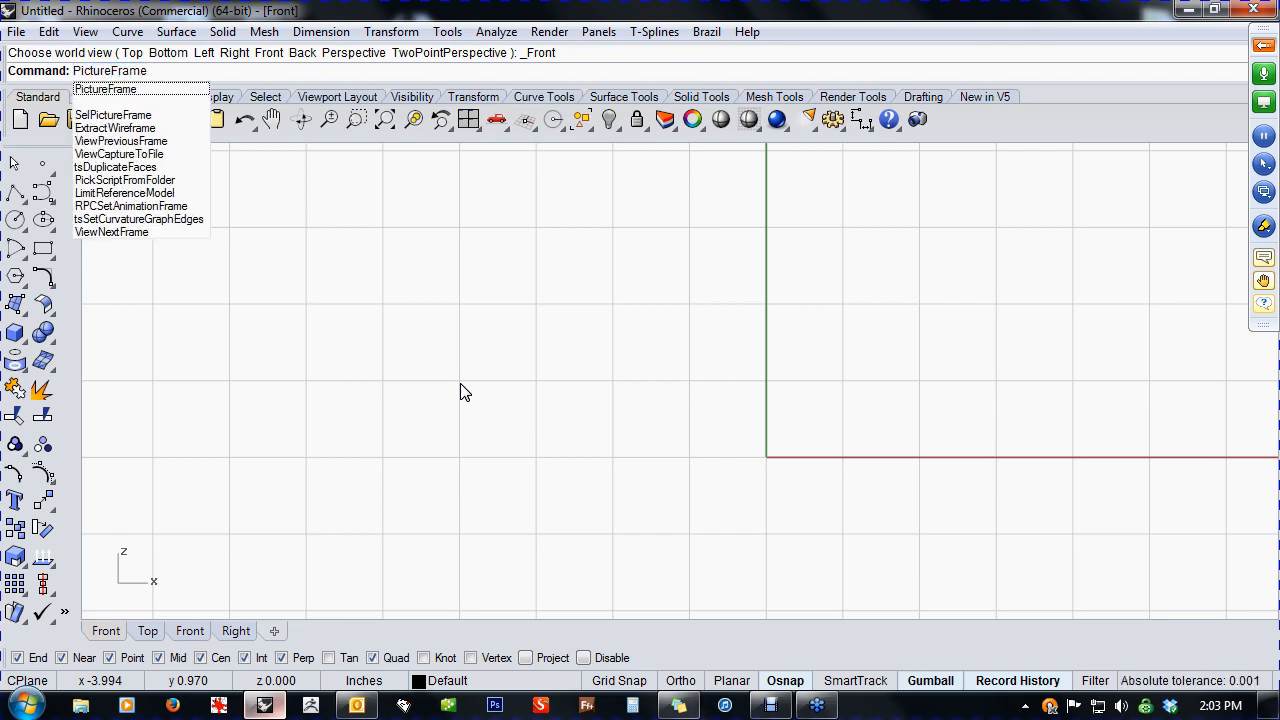
{"action": "key", "text": "Return"}
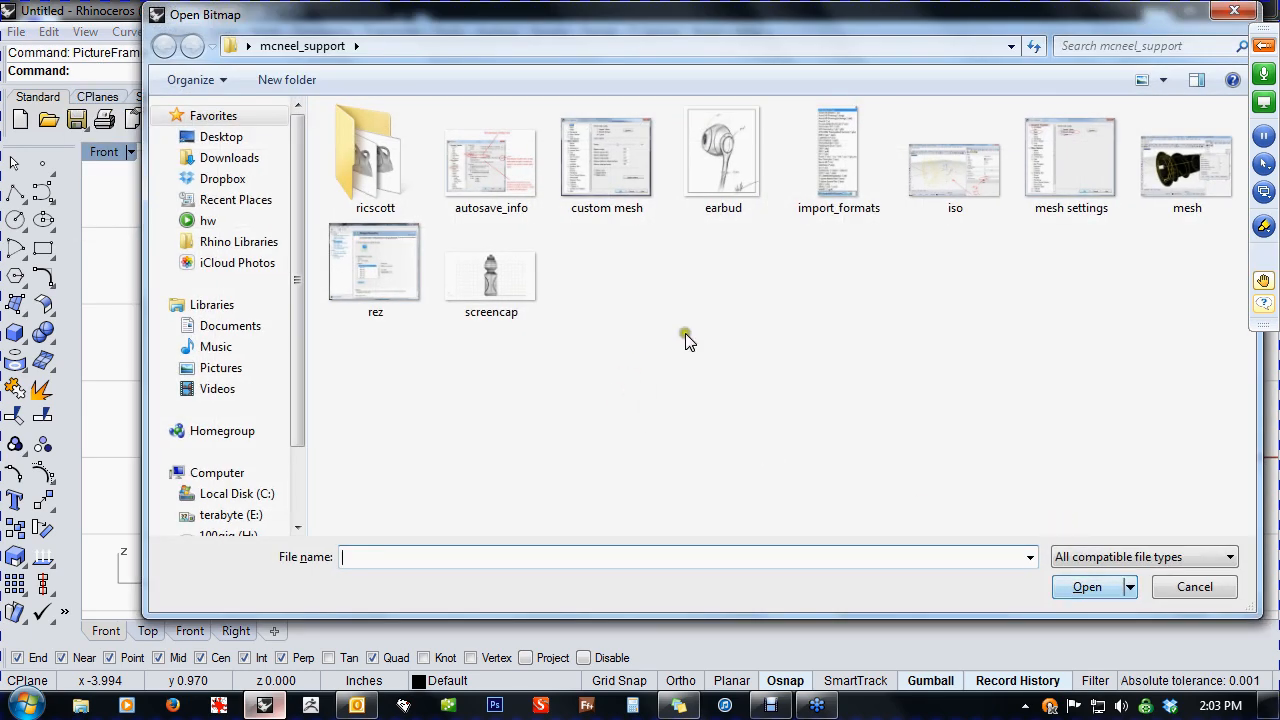
{"action": "double_click", "coordinate": [738, 185]}
{"action": "left_click", "coordinate": [345, 403]}
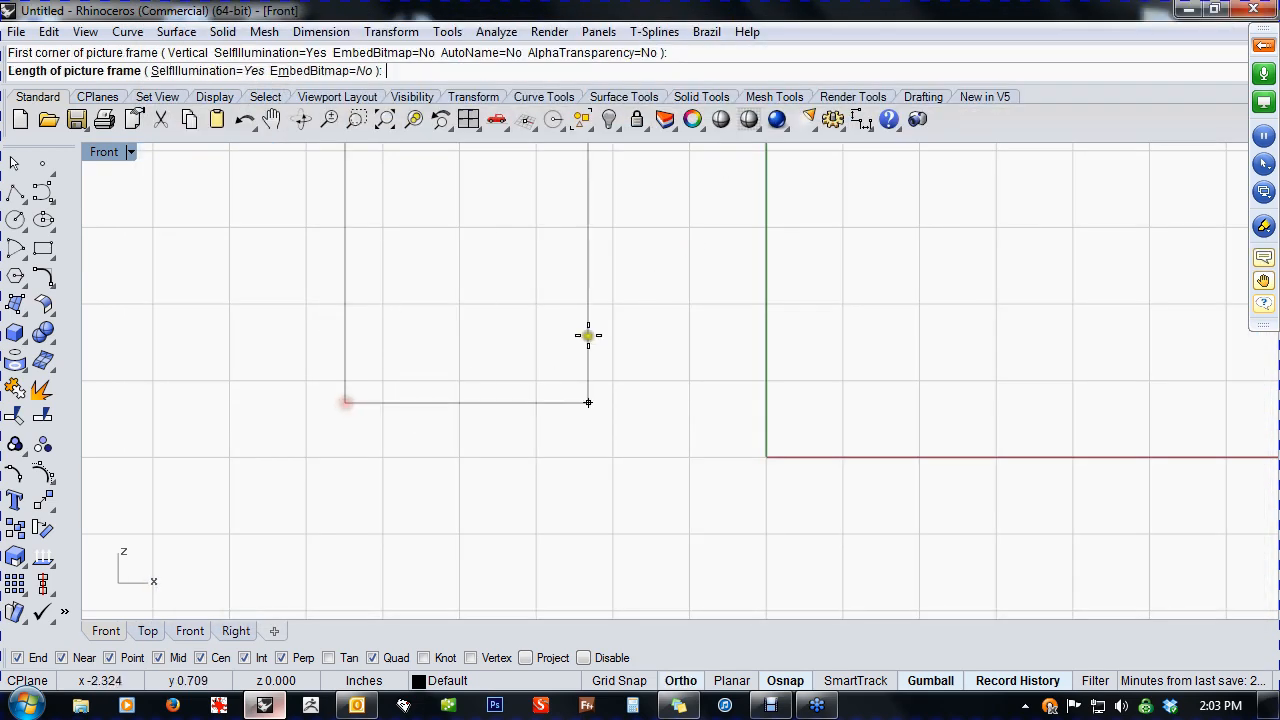
{"action": "left_click", "coordinate": [580, 331]}
{"action": "scroll", "coordinate": [590, 334], "scroll_direction": "down", "scroll_amount": 4}
{"action": "right_click_drag", "start_coordinate": [589, 337], "coordinate": [494, 429]}
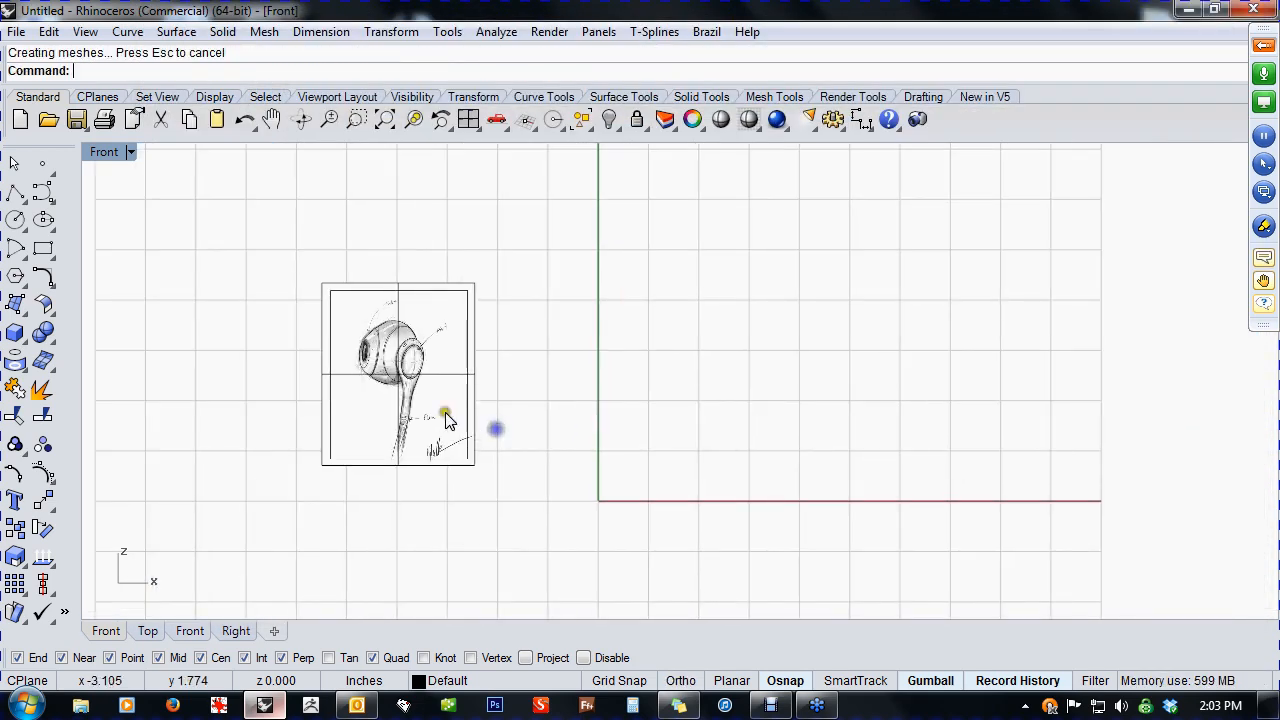
- Move the earbud picture frame higher above the ground plane in the Front view
{"action": "left_click_drag", "start_coordinate": [439, 417], "coordinate": [448, 350]}
{"action": "key", "text": "ctrl+F4"}
{"action": "right_click_drag", "start_coordinate": [508, 408], "coordinate": [620, 451]}
{"action": "key", "text": "ctrl+F2"}
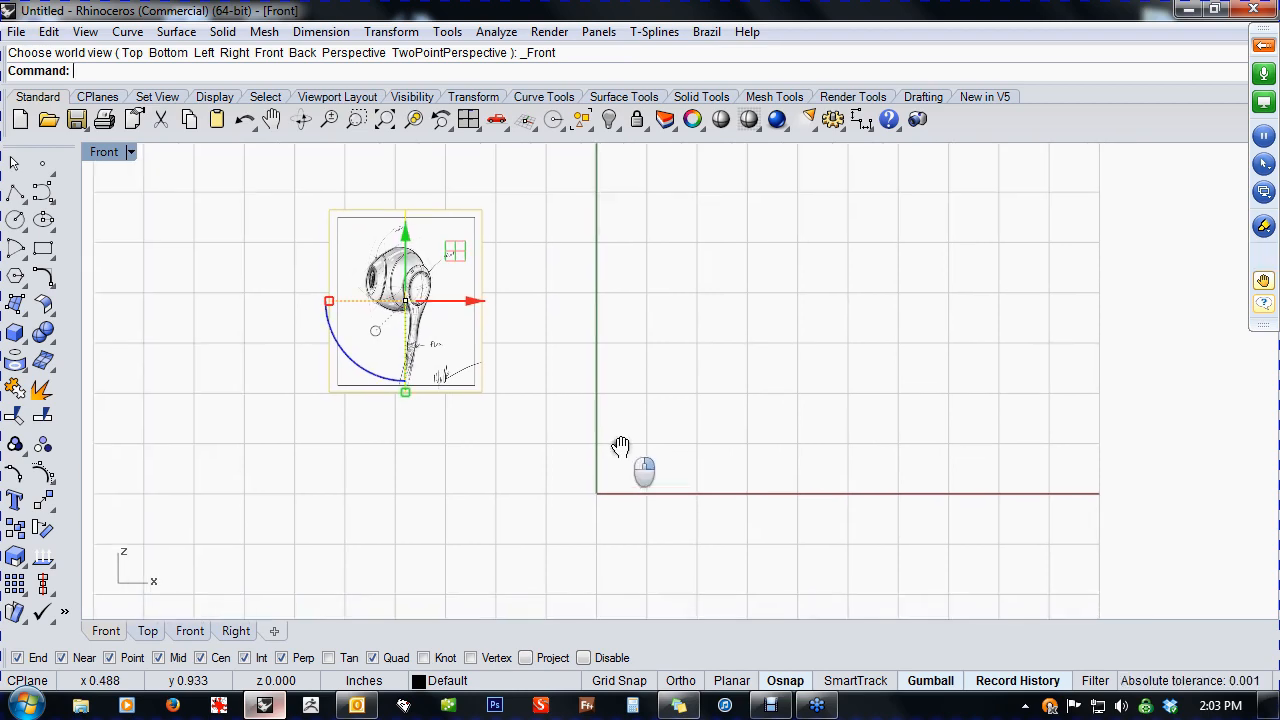
- Duplicate the earbud picture frame and move the copy about 3.08 in toward the front in the Perspective view
{"action": "key", "text": "ctrl+F1"}
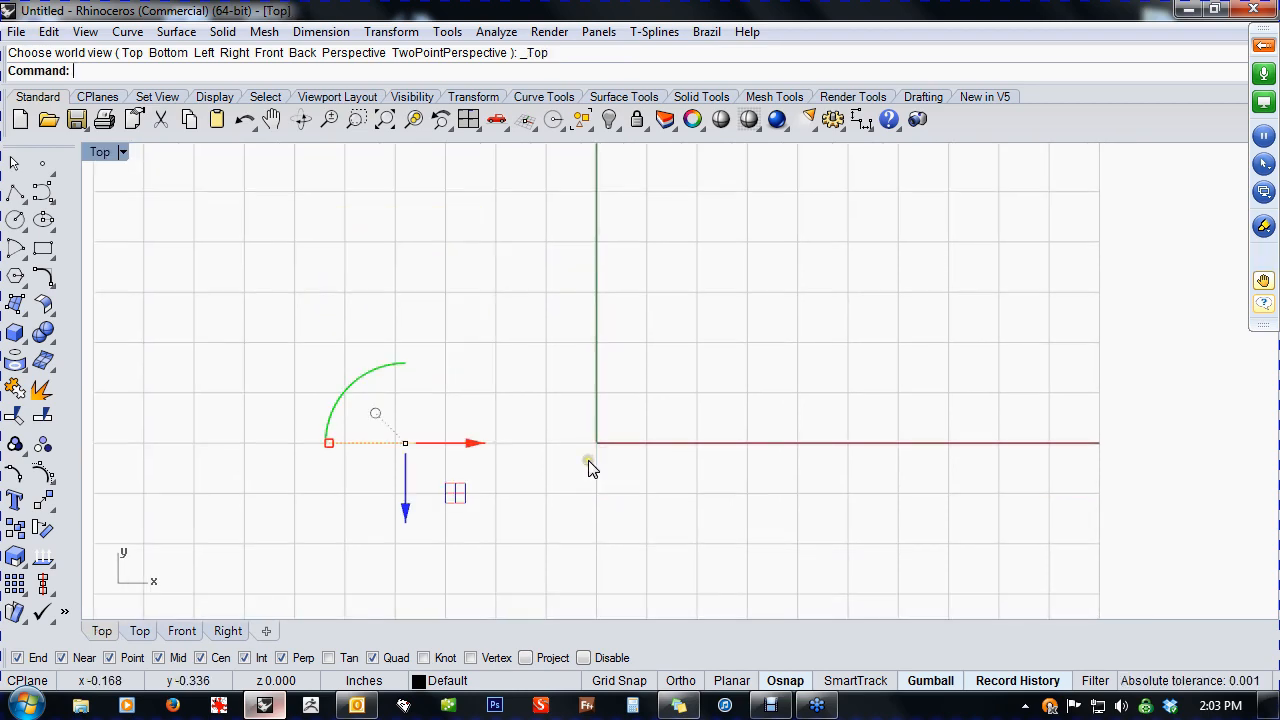
{"action": "key", "text": "ctrl+F4"}
{"action": "mouse_move", "coordinate": [588, 464]}
{"action": "right_mouse_down"}
{"action": "mouse_move", "coordinate": [557, 486]}
{"action": "mouse_move", "coordinate": [512, 430]}
{"action": "mouse_move", "coordinate": [531, 440]}
{"action": "mouse_move", "coordinate": [566, 383]}
{"action": "mouse_move", "coordinate": [571, 404]}
{"action": "mouse_move", "coordinate": [505, 428]}
{"action": "right_mouse_up"}
{"action": "scroll", "coordinate": [505, 420], "scroll_direction": "up", "scroll_amount": 3}
{"action": "left_click", "coordinate": [649, 391]}
{"action": "left_click", "coordinate": [503, 418]}
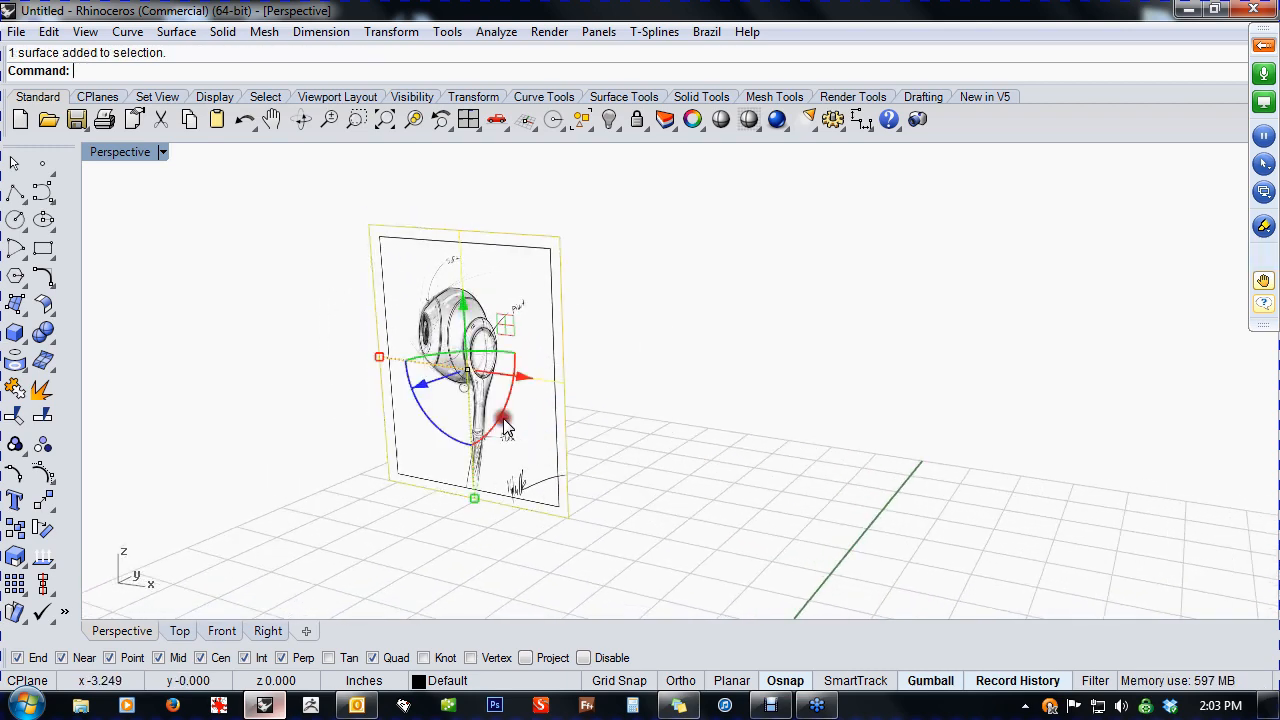
{"action": "key", "text": "ctrl+v"}
{"action": "left_click_drag", "start_coordinate": [508, 357], "coordinate": [338, 415]}
{"action": "right_click_drag", "start_coordinate": [486, 518], "coordinate": [626, 483], "text": "shift"}
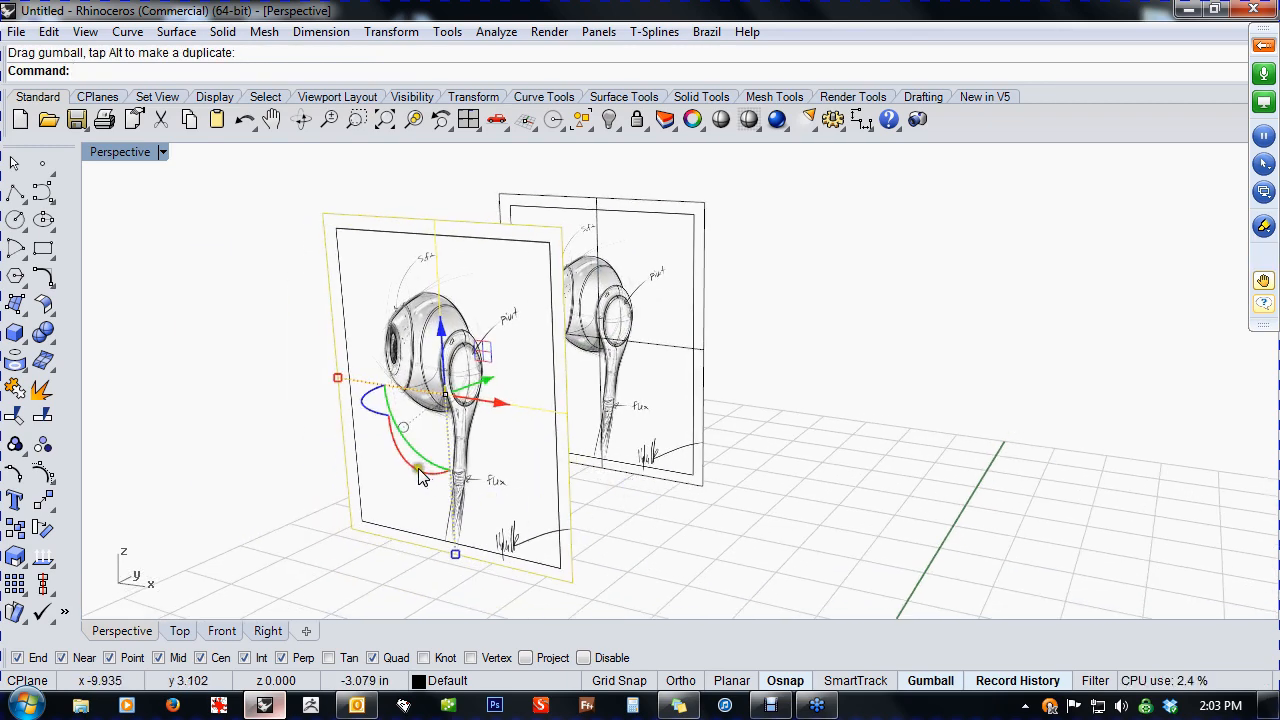
- Rotate the duplicated picture frame so it lies flat, shift it along the ground plane, and delete it
{"action": "key", "text": "Return"}
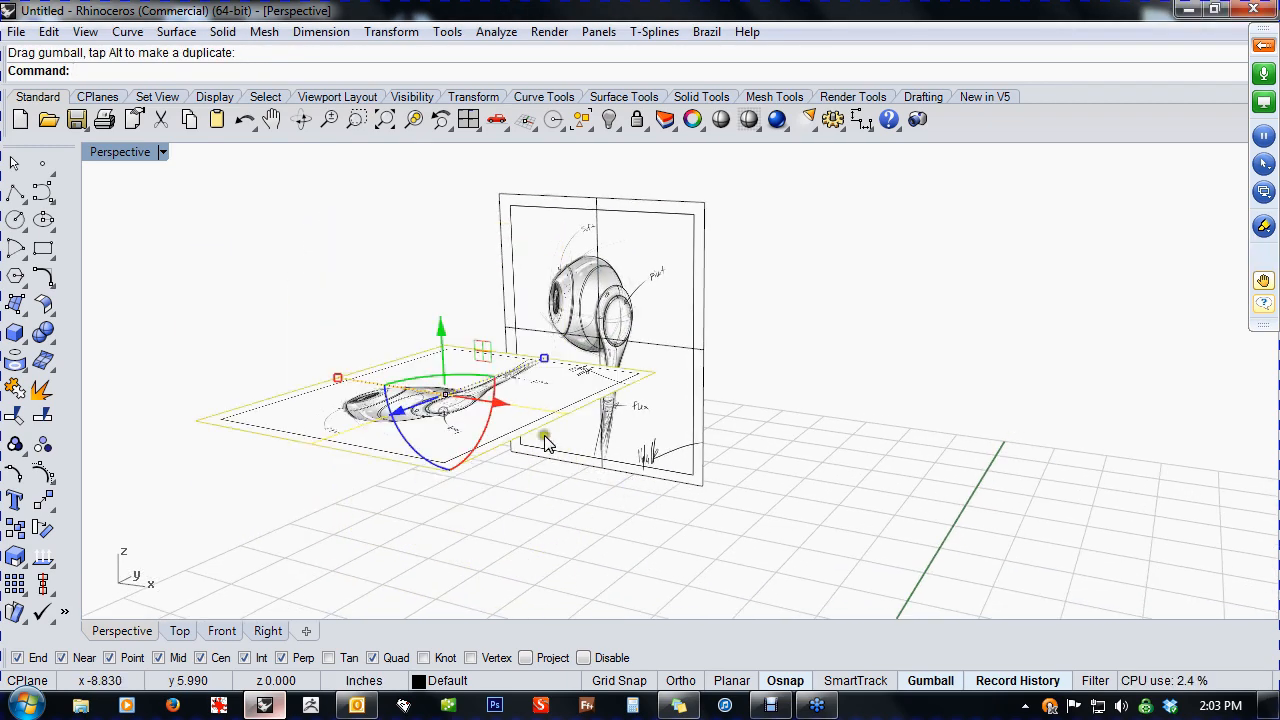
{"action": "mouse_move", "coordinate": [545, 445]}
{"action": "right_mouse_down"}
{"action": "mouse_move", "coordinate": [538, 512]}
{"action": "mouse_move", "coordinate": [606, 524]}
{"action": "mouse_move", "coordinate": [602, 502]}
{"action": "right_mouse_up"}
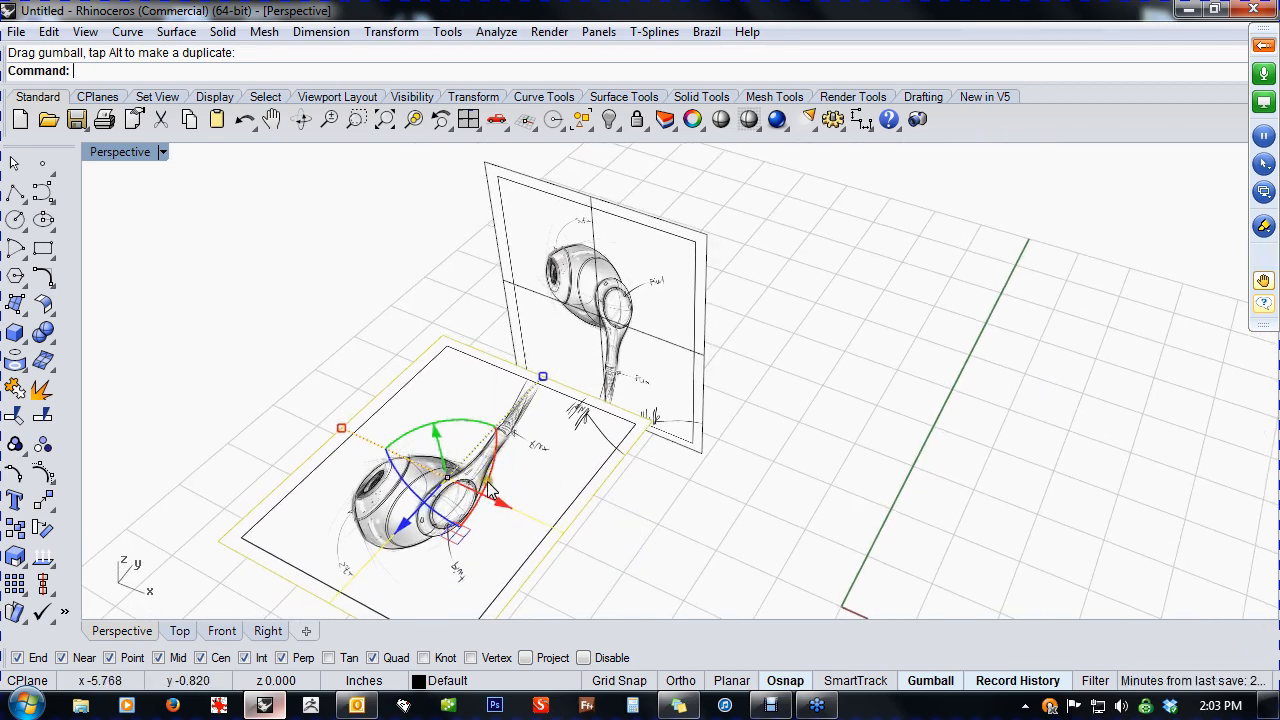
{"action": "mouse_move", "coordinate": [403, 523]}
{"action": "left_mouse_down"}
{"action": "mouse_move", "coordinate": [512, 452]}
{"action": "mouse_move", "coordinate": [601, 356]}
{"action": "left_mouse_up"}
{"action": "mouse_move", "coordinate": [601, 356]}
{"action": "right_mouse_down"}
{"action": "mouse_move", "coordinate": [529, 429]}
{"action": "mouse_move", "coordinate": [851, 449]}
{"action": "mouse_move", "coordinate": [1011, 346]}
{"action": "mouse_move", "coordinate": [743, 323]}
{"action": "mouse_move", "coordinate": [614, 395]}
{"action": "mouse_move", "coordinate": [692, 402]}
{"action": "mouse_move", "coordinate": [669, 306]}
{"action": "mouse_move", "coordinate": [580, 369]}
{"action": "mouse_move", "coordinate": [560, 423]}
{"action": "mouse_move", "coordinate": [543, 411]}
{"action": "mouse_move", "coordinate": [529, 434]}
{"action": "right_mouse_up"}
{"action": "key", "text": "Delete"}
{"action": "scroll", "coordinate": [610, 320], "scroll_direction": "up", "scroll_amount": 5}
{"action": "scroll", "coordinate": [546, 411], "scroll_direction": "down", "scroll_amount": 4}
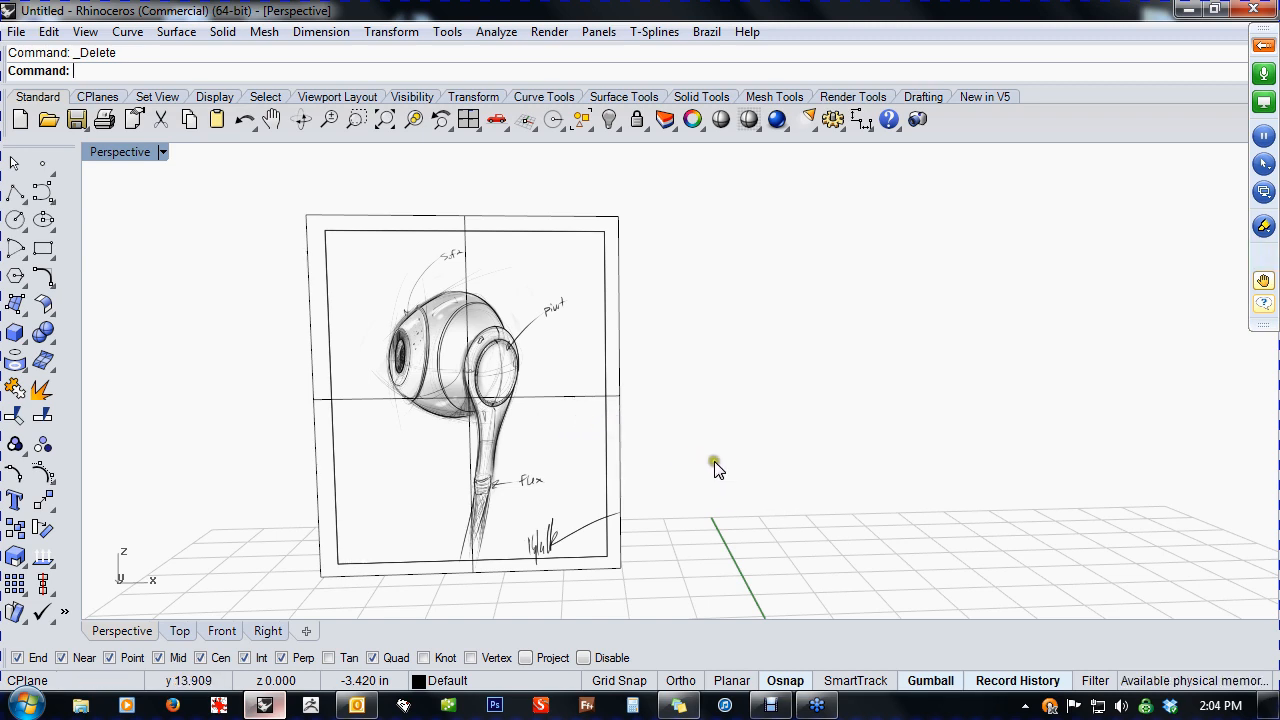
{"action": "right_click_drag", "start_coordinate": [714, 466], "coordinate": [665, 462], "text": "shift"}
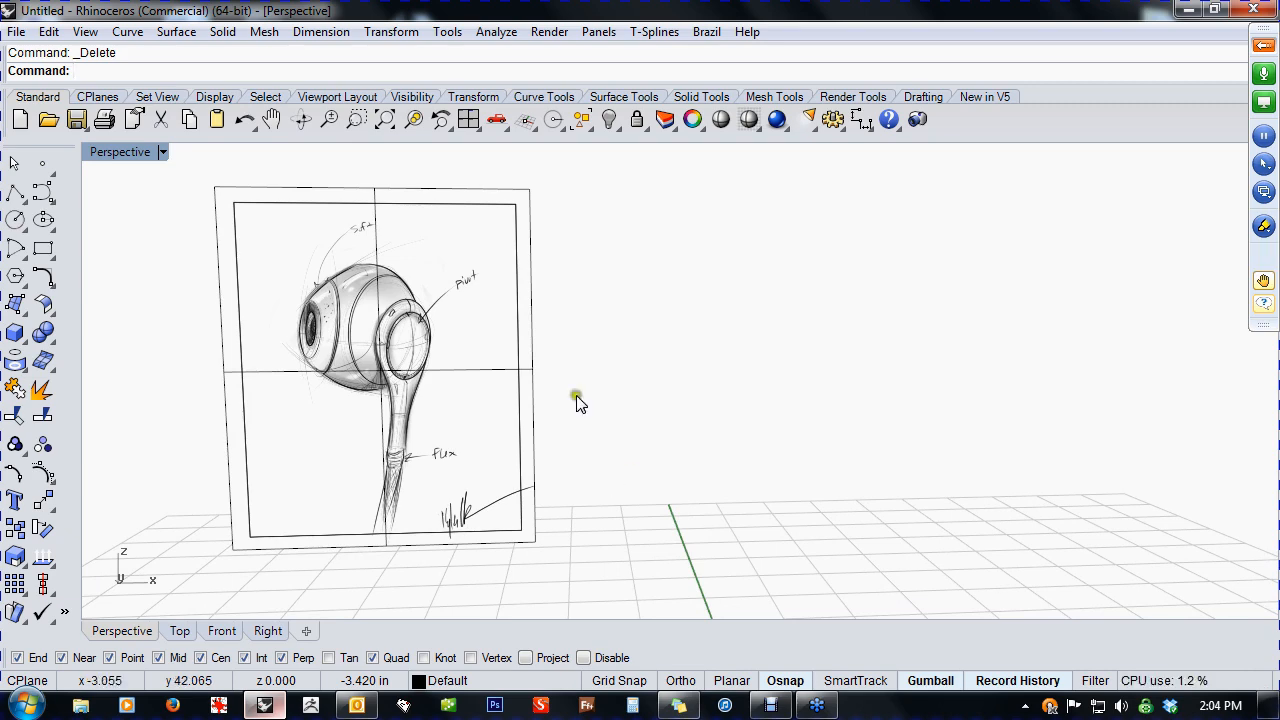
{"action": "right_click_drag", "start_coordinate": [634, 465], "coordinate": [631, 457]}
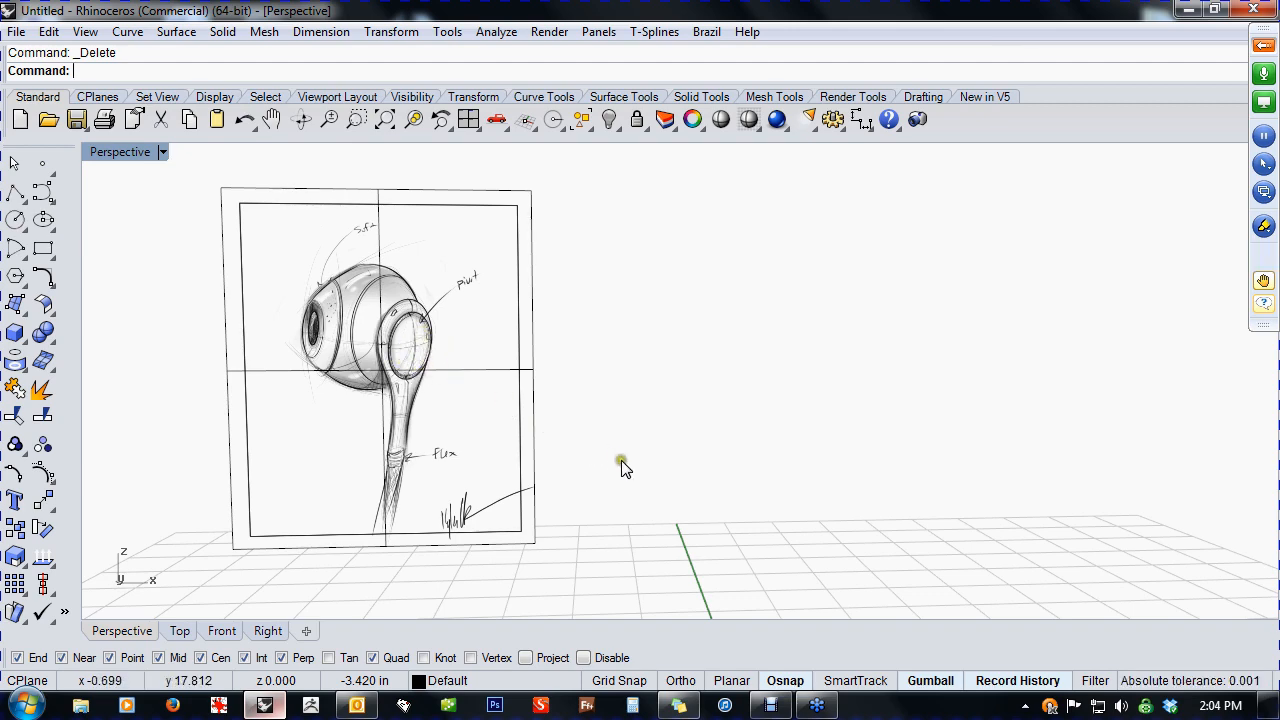
{"action": "mouse_move", "coordinate": [621, 460]}
{"action": "right_mouse_down", "text": "shift"}
{"action": "mouse_move", "coordinate": [608, 437]}
{"action": "mouse_move", "coordinate": [616, 416]}
{"action": "mouse_move", "coordinate": [574, 393]}
{"action": "mouse_move", "coordinate": [593, 424]}
{"action": "right_mouse_up", "text": "shift"}
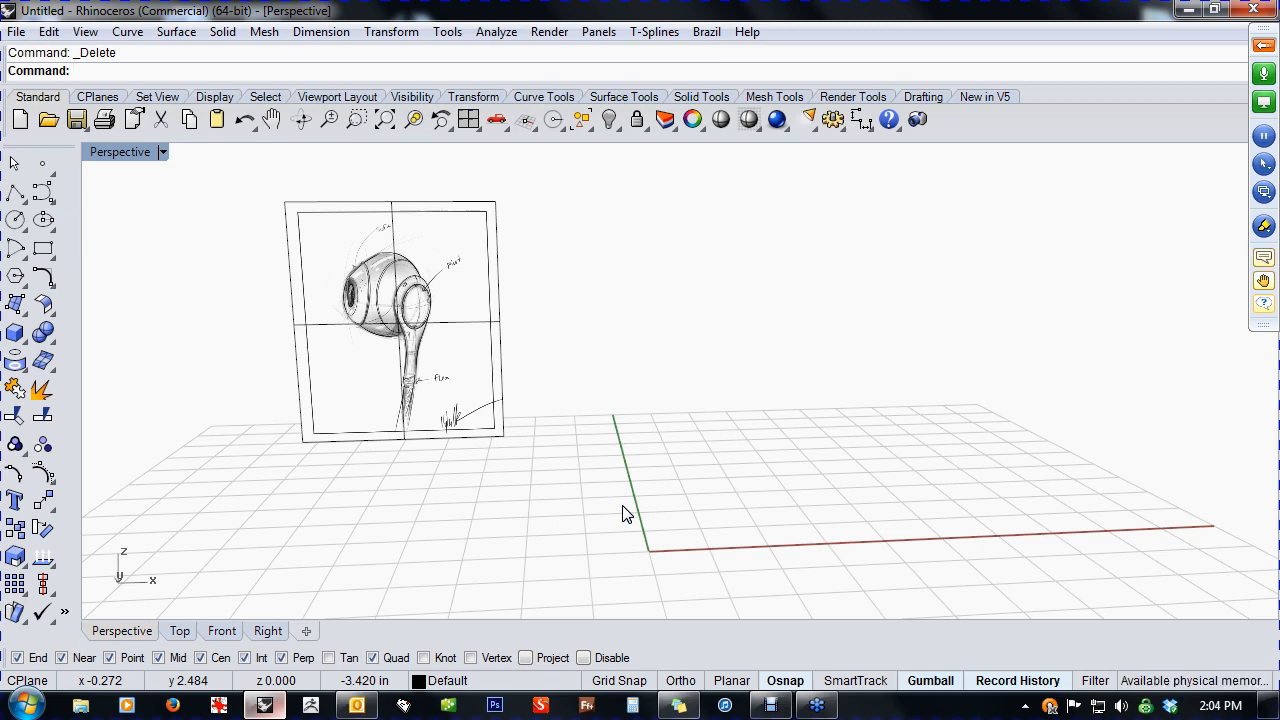
- Move the earbud picture frame about 0.58 in further from the vertical axis in the Front view
{"action": "mouse_move", "coordinate": [564, 492]}
{"action": "right_mouse_down", "text": "shift"}
{"action": "mouse_move", "coordinate": [606, 506]}
{"action": "mouse_move", "coordinate": [403, 414]}
{"action": "right_mouse_up", "text": "shift"}
{"action": "key", "text": "ctrl+F2"}
{"action": "left_click", "coordinate": [374, 366]}
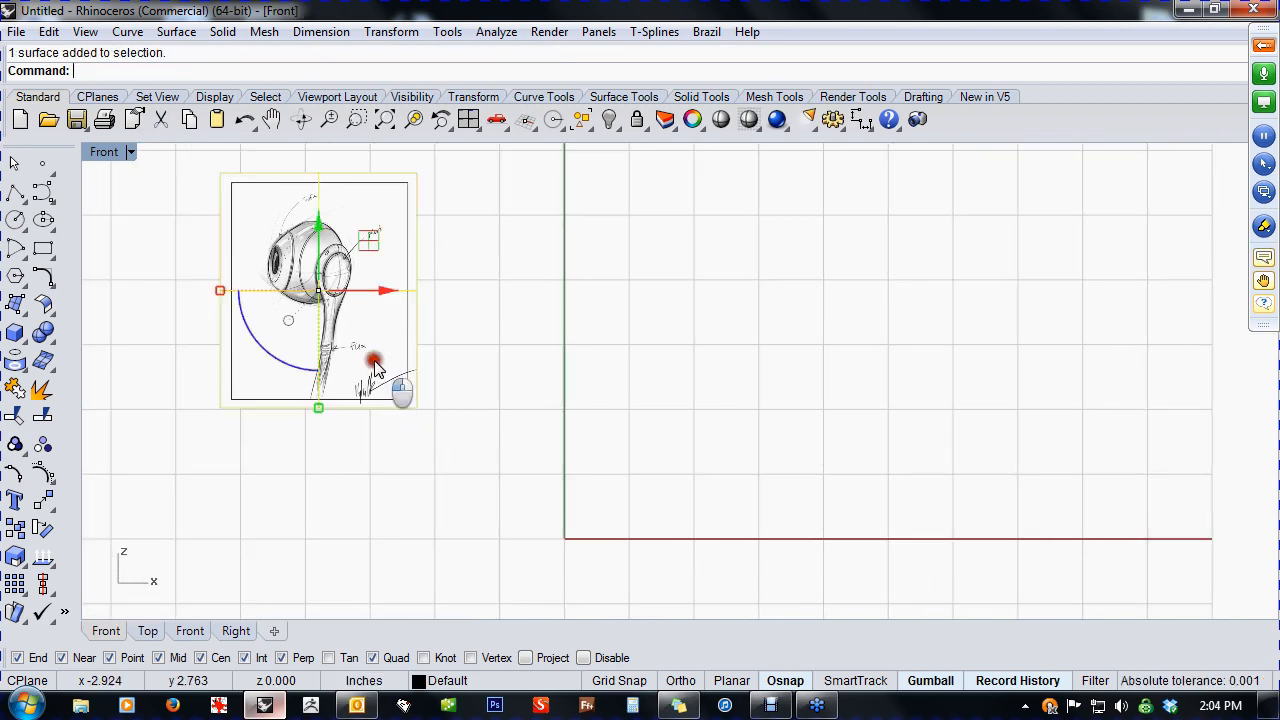
{"action": "left_click_drag", "start_coordinate": [381, 291], "coordinate": [343, 291]}
{"action": "right_click_drag", "start_coordinate": [457, 324], "coordinate": [477, 366]}
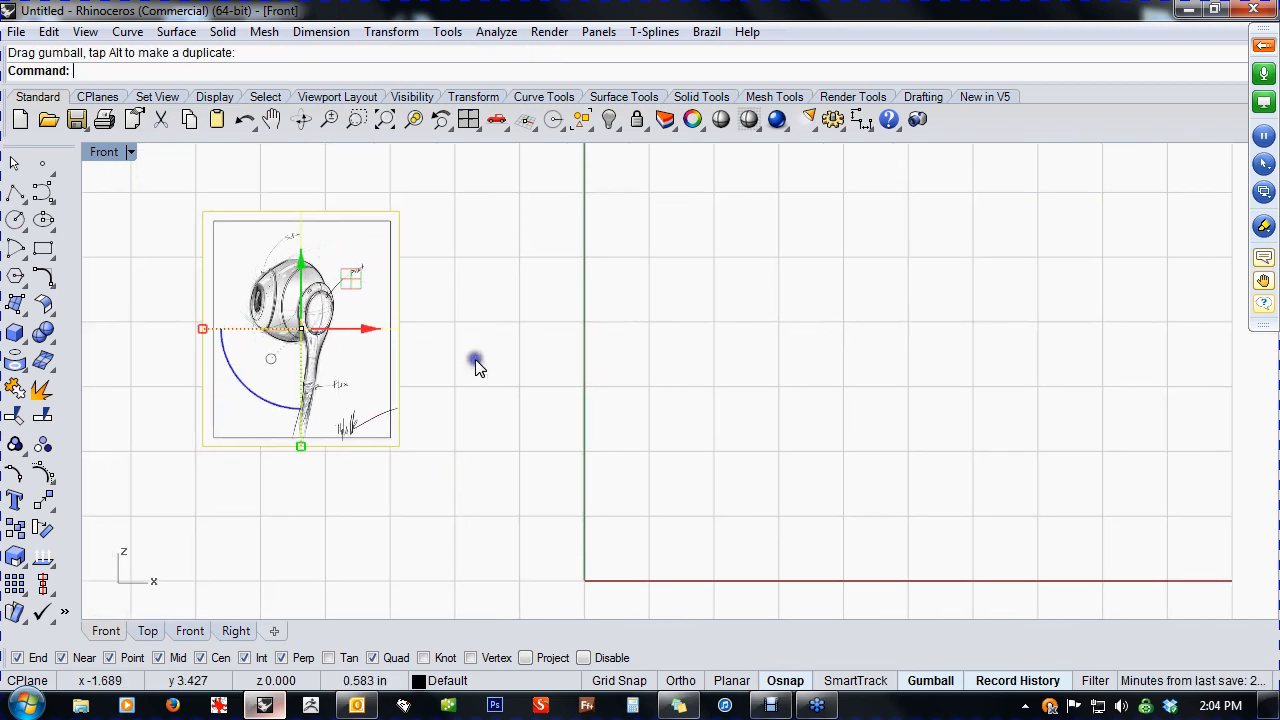
{"action": "left_click", "coordinate": [341, 371]}
{"action": "left_click", "coordinate": [480, 383]}
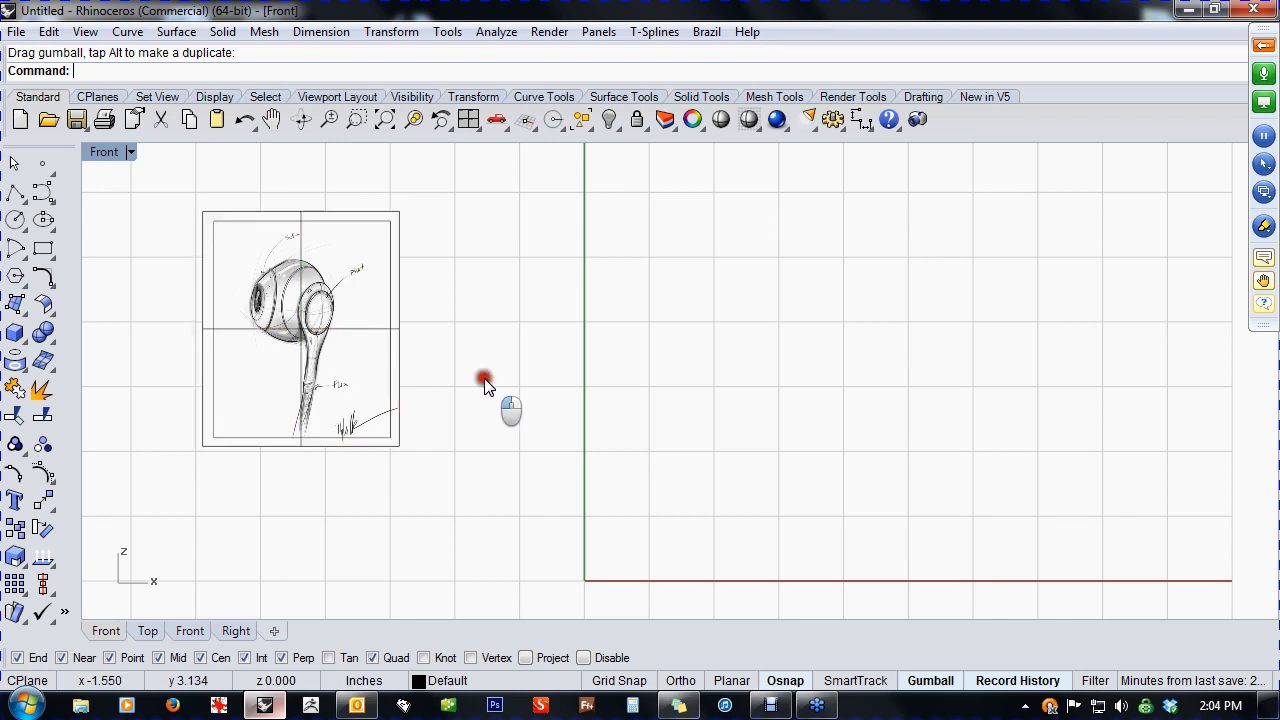
- Examine the transparency setting in the picture frame's material properties, and close the properties
{"action": "left_click", "coordinate": [341, 371]}
{"action": "key", "text": "F3"}
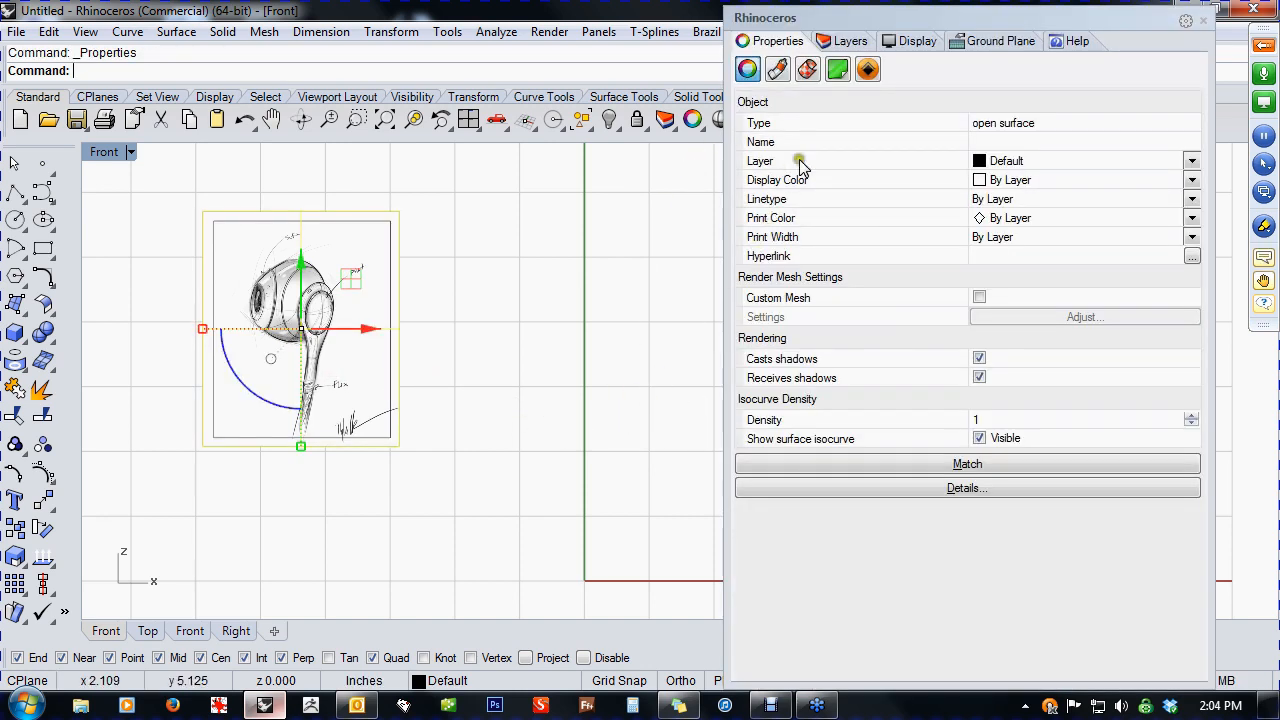
{"action": "left_click", "coordinate": [779, 70]}
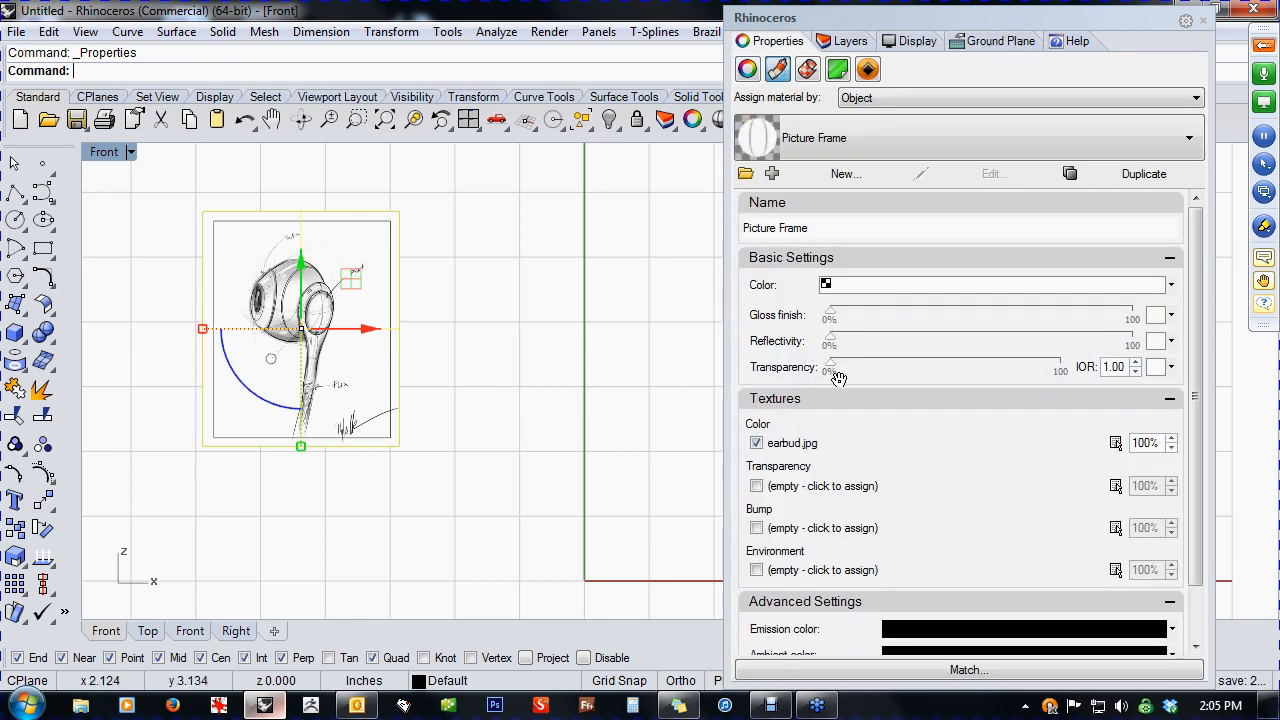
{"action": "mouse_move", "coordinate": [834, 372]}
{"action": "left_mouse_down"}
{"action": "mouse_move", "coordinate": [883, 389]}
{"action": "mouse_move", "coordinate": [1048, 370]}
{"action": "mouse_move", "coordinate": [816, 358]}
{"action": "left_mouse_up"}
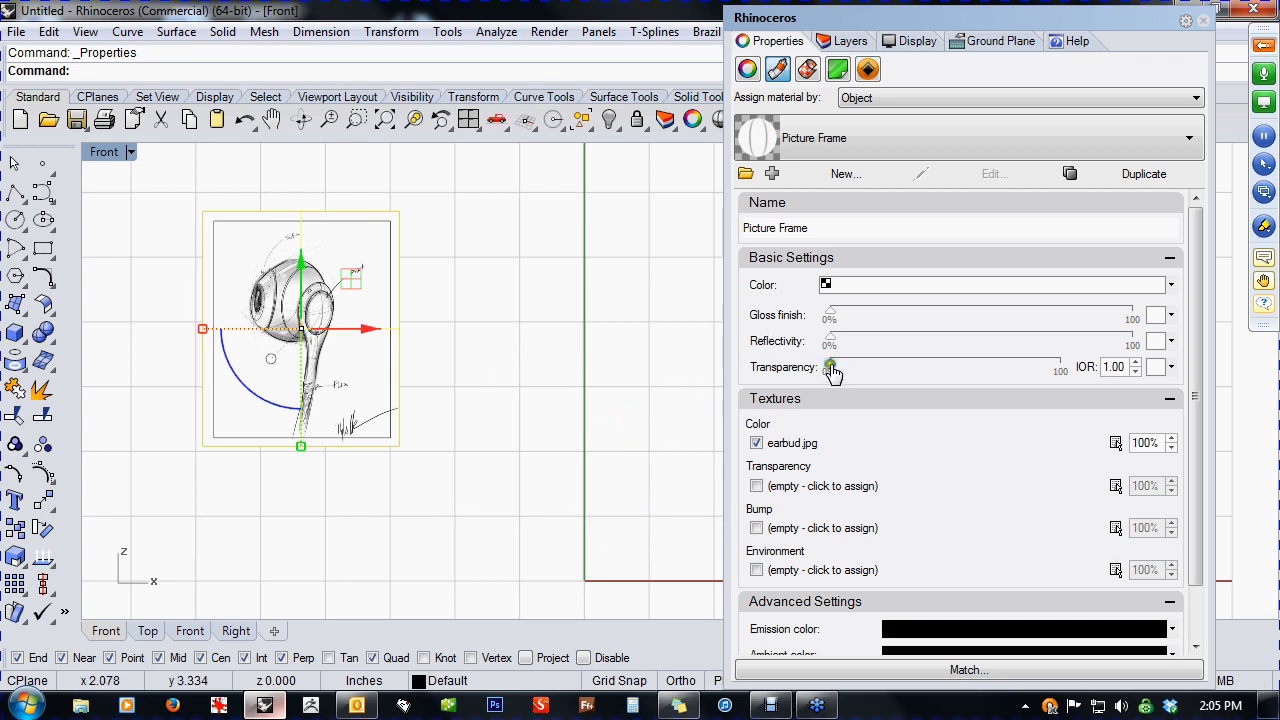
{"action": "mouse_move", "coordinate": [833, 372]}
{"action": "left_mouse_down"}
{"action": "mouse_move", "coordinate": [1030, 374]}
{"action": "mouse_move", "coordinate": [828, 369]}
{"action": "left_mouse_up"}
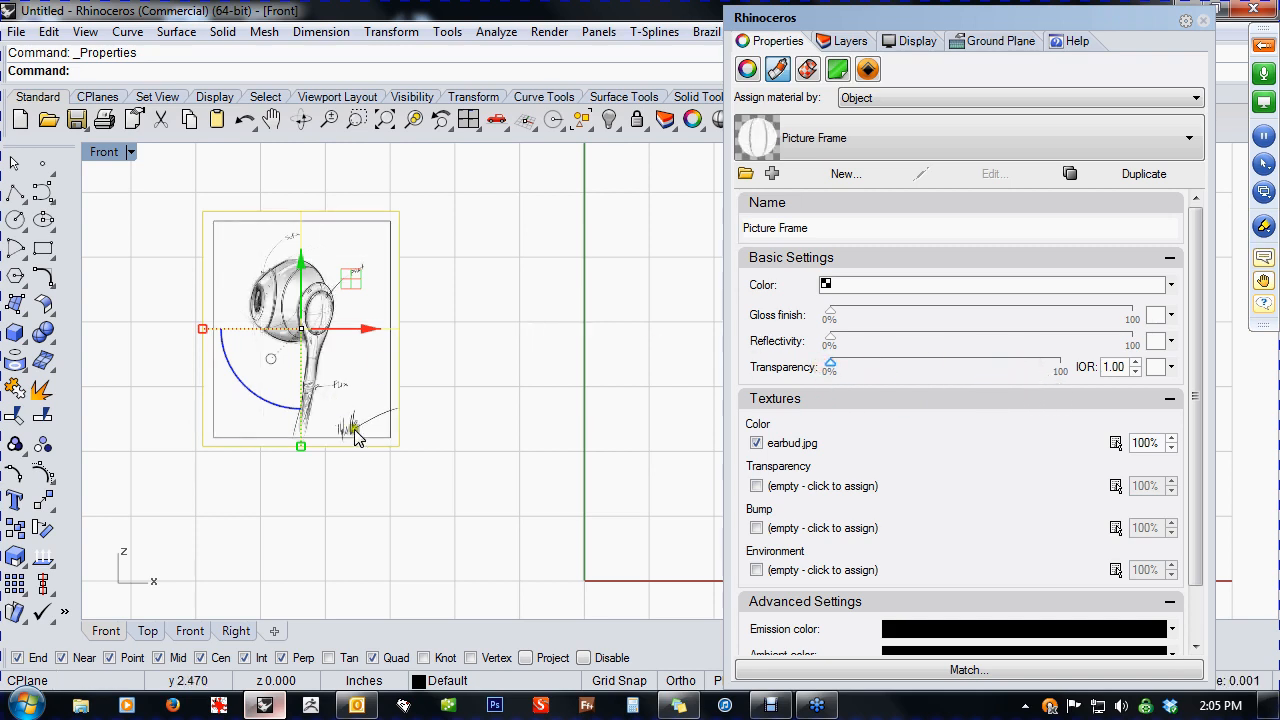
{"action": "left_click", "coordinate": [1203, 20]}
{"action": "left_click", "coordinate": [638, 413]}
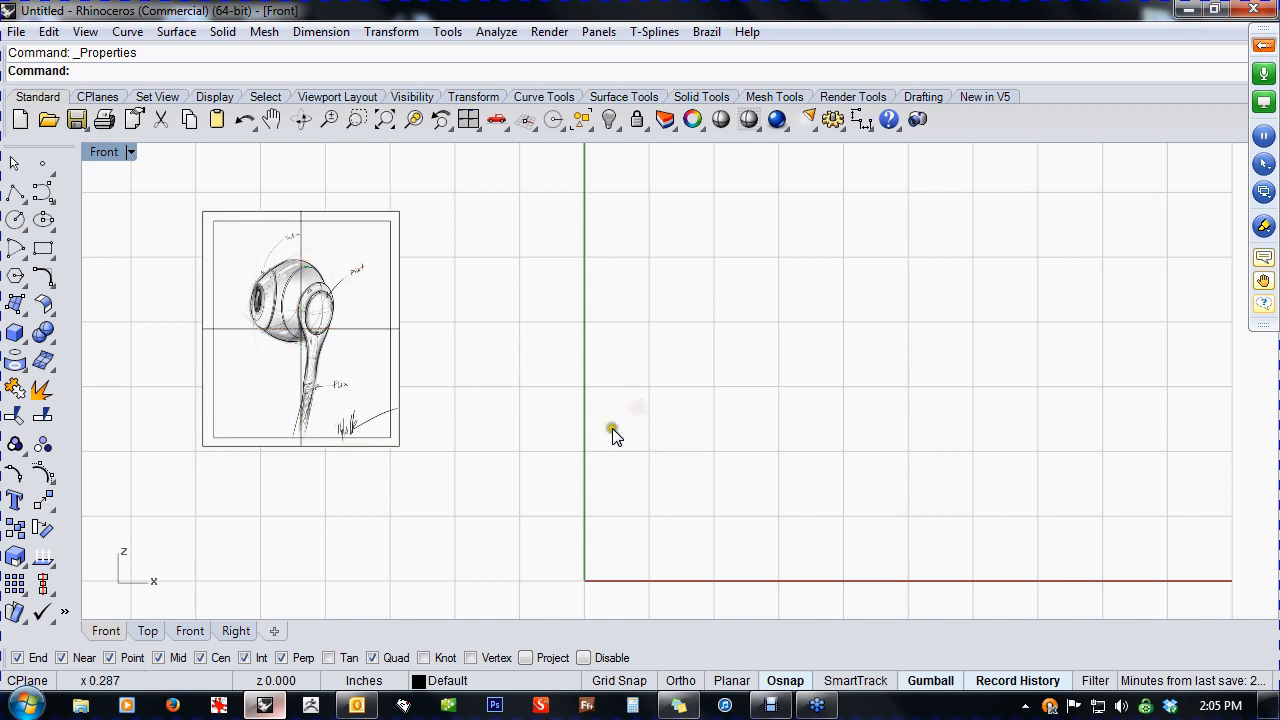
- Move the earbud picture frame further out along negative X and slightly lower in the Front view, and deselect it
{"action": "mouse_move", "coordinate": [574, 517]}
{"action": "right_mouse_down"}
{"action": "mouse_move", "coordinate": [723, 480]}
{"action": "mouse_move", "coordinate": [672, 464]}
{"action": "mouse_move", "coordinate": [640, 423]}
{"action": "mouse_move", "coordinate": [520, 403]}
{"action": "right_mouse_up"}
{"action": "left_click_drag", "start_coordinate": [426, 334], "coordinate": [350, 395]}
{"action": "right_click_drag", "start_coordinate": [445, 438], "coordinate": [534, 449]}
{"action": "scroll", "coordinate": [653, 480], "scroll_direction": "up", "scroll_amount": 2}
{"action": "right_click_drag", "start_coordinate": [656, 484], "coordinate": [950, 597]}
{"action": "scroll", "coordinate": [787, 516], "scroll_direction": "up", "scroll_amount": 6}
{"action": "right_click_drag", "start_coordinate": [787, 516], "coordinate": [920, 580]}
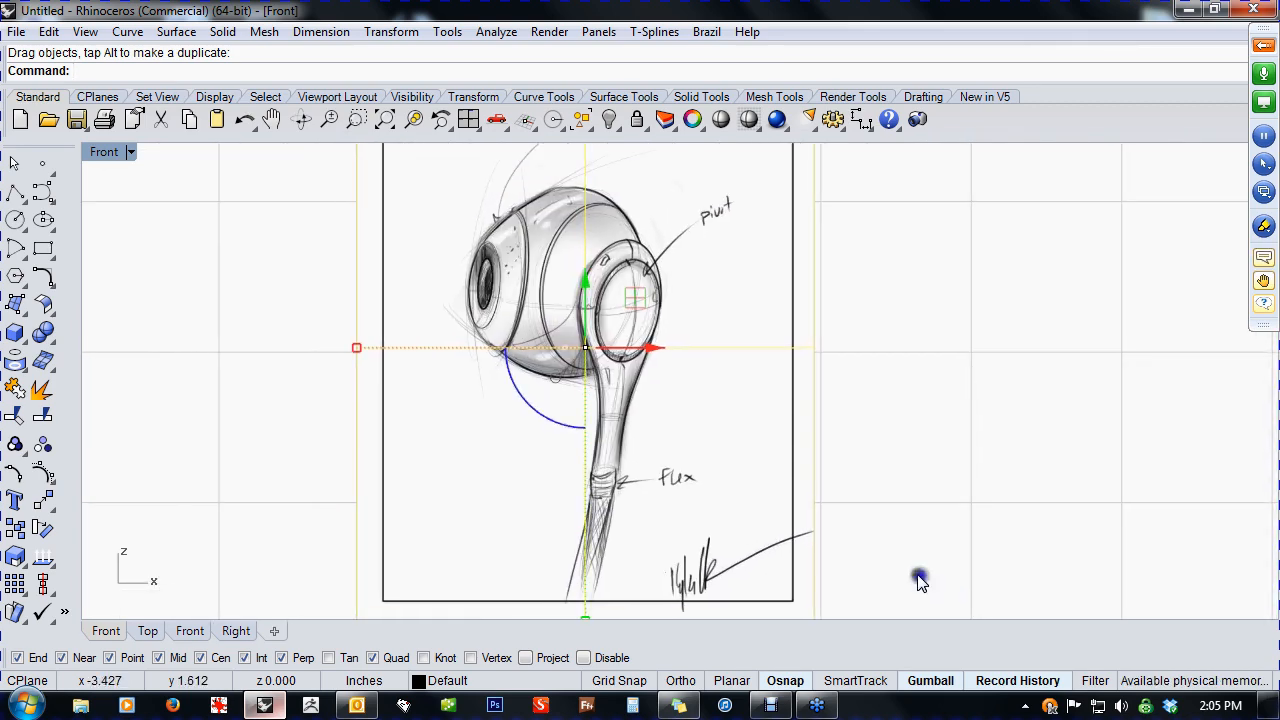
{"action": "scroll", "coordinate": [851, 529], "scroll_direction": "down", "scroll_amount": 2}
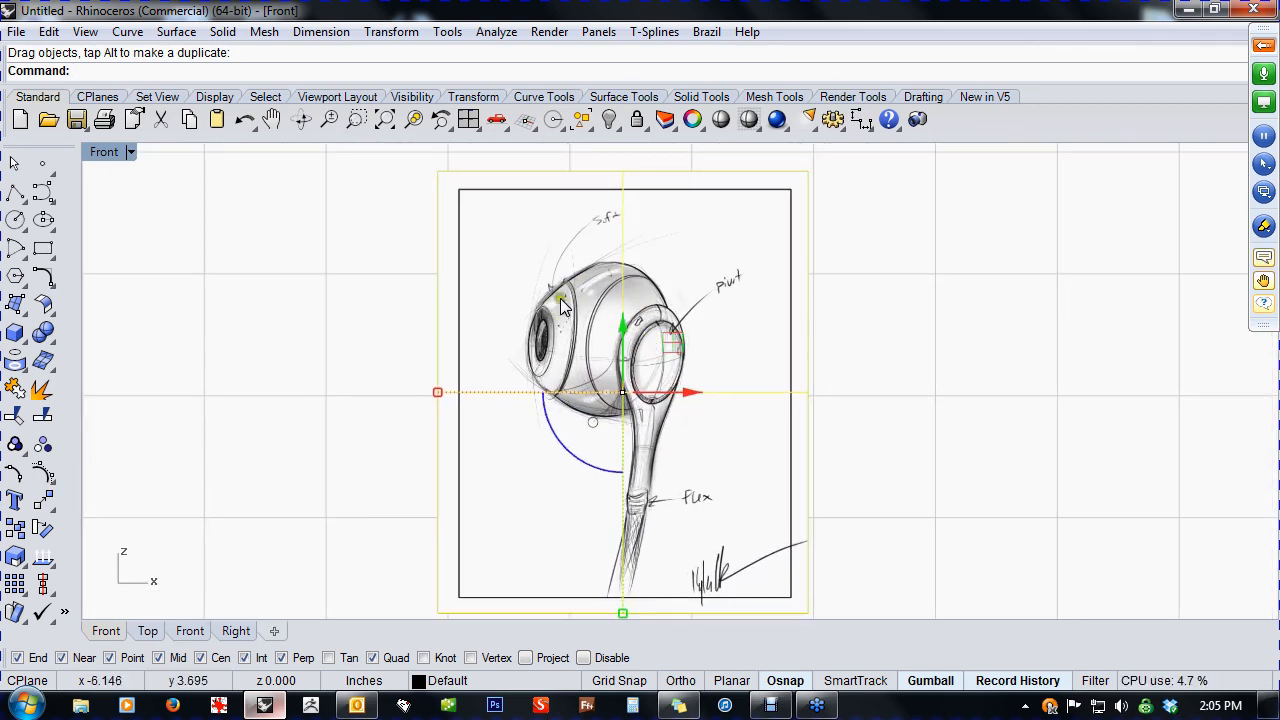
{"action": "left_click", "coordinate": [872, 380]}
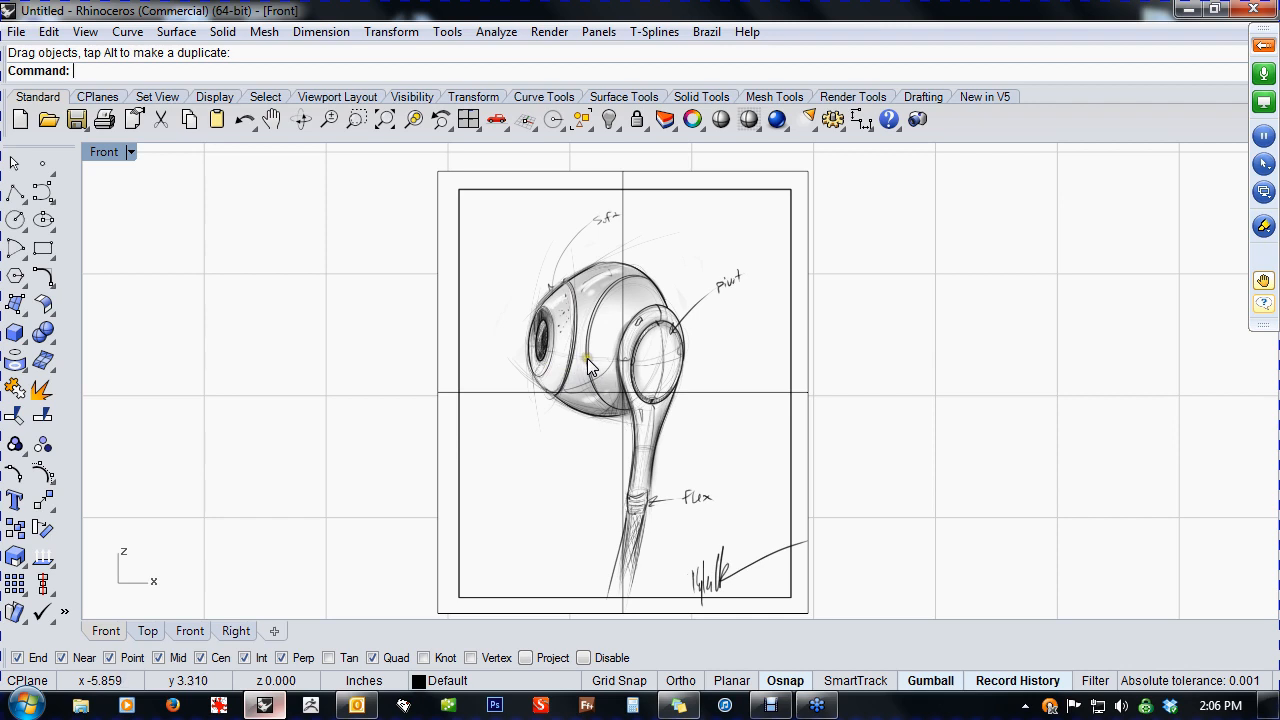
- Create a sphere centred at the origin in the Front view, with a diameter of about 2.13 in
{"action": "left_click", "coordinate": [716, 412]}
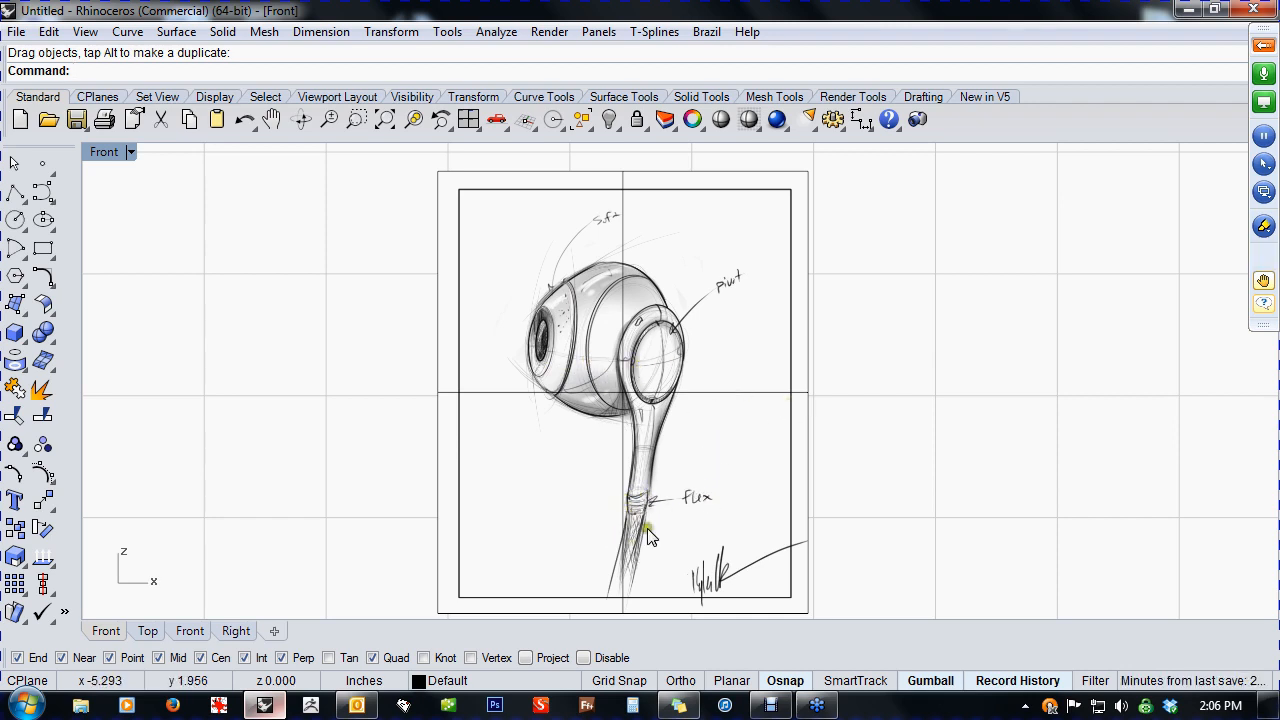
{"action": "scroll", "coordinate": [648, 537], "scroll_direction": "down", "scroll_amount": 5}
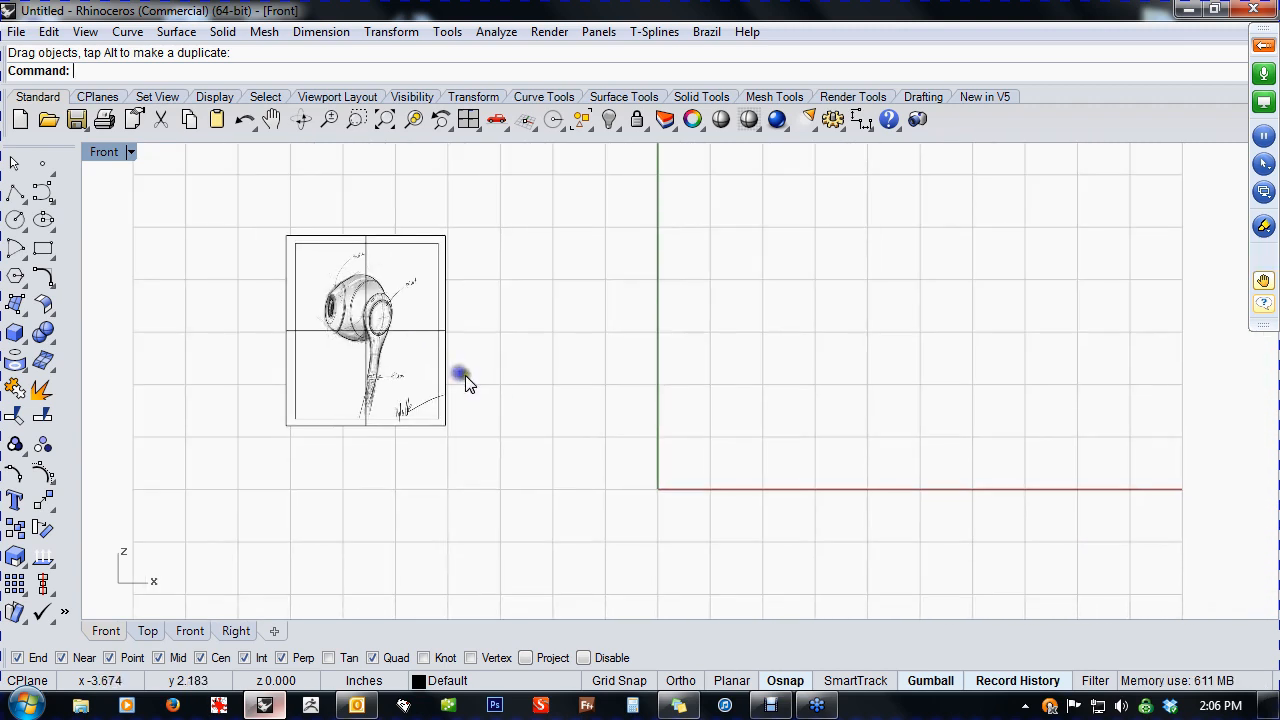
{"action": "right_click_drag", "start_coordinate": [660, 466], "coordinate": [585, 400]}
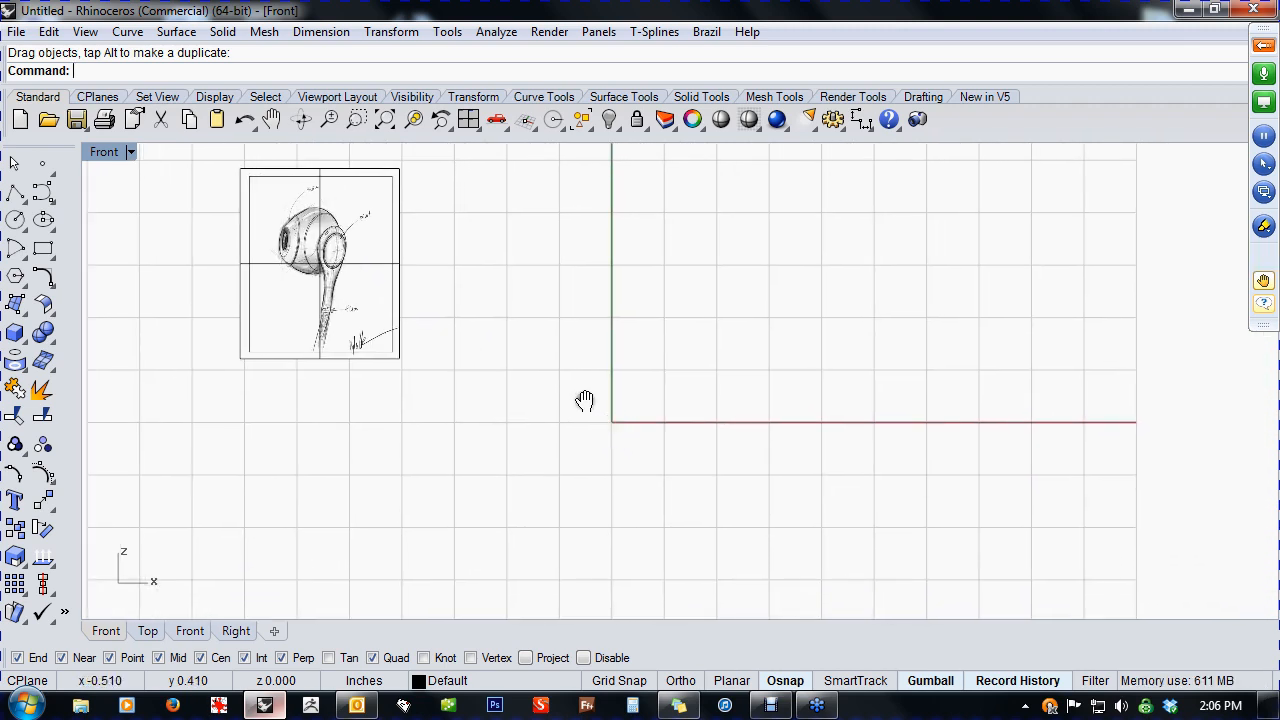
{"action": "left_click", "coordinate": [20, 338]}
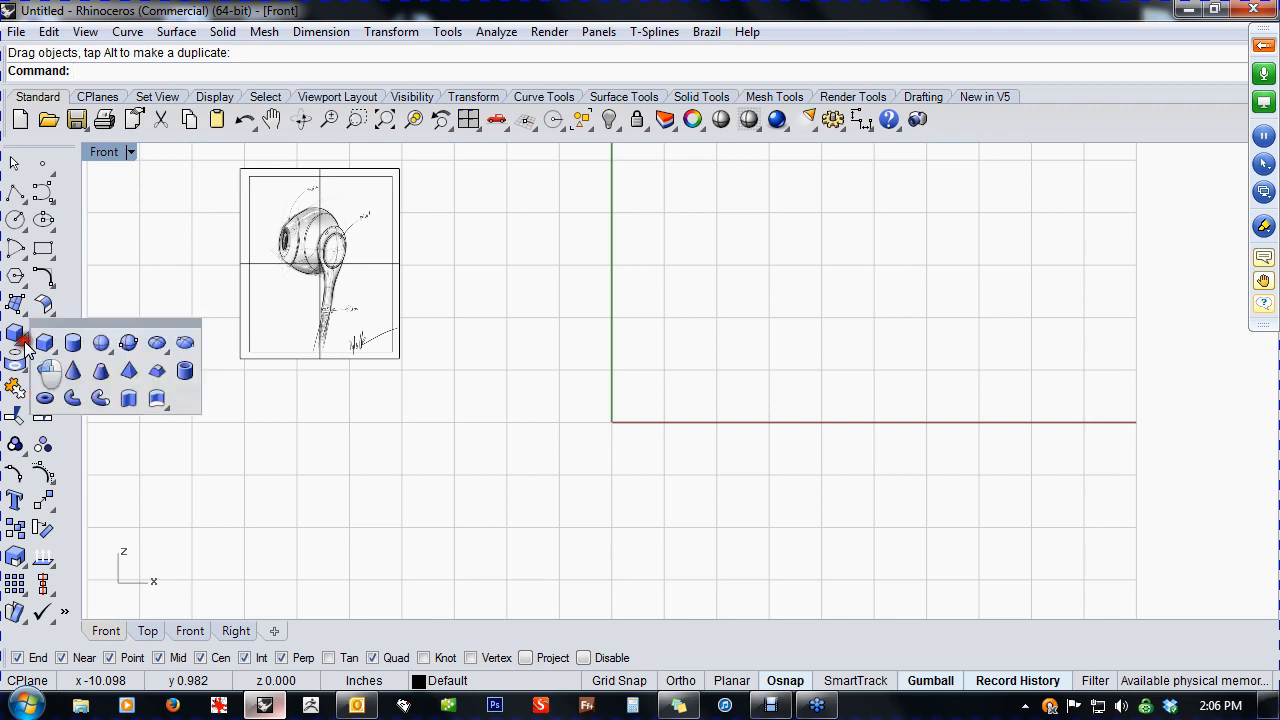
{"action": "left_click", "coordinate": [100, 342]}
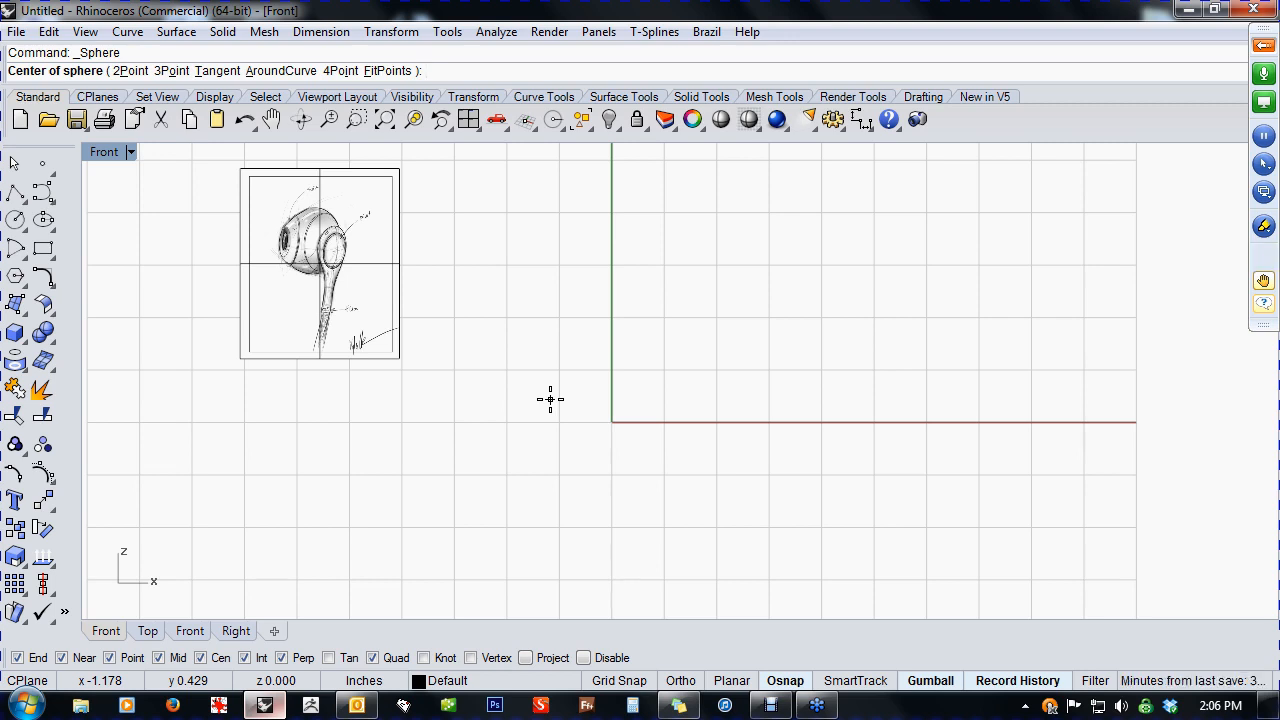
{"action": "type", "text": "0"}
{"action": "key", "text": "Return"}
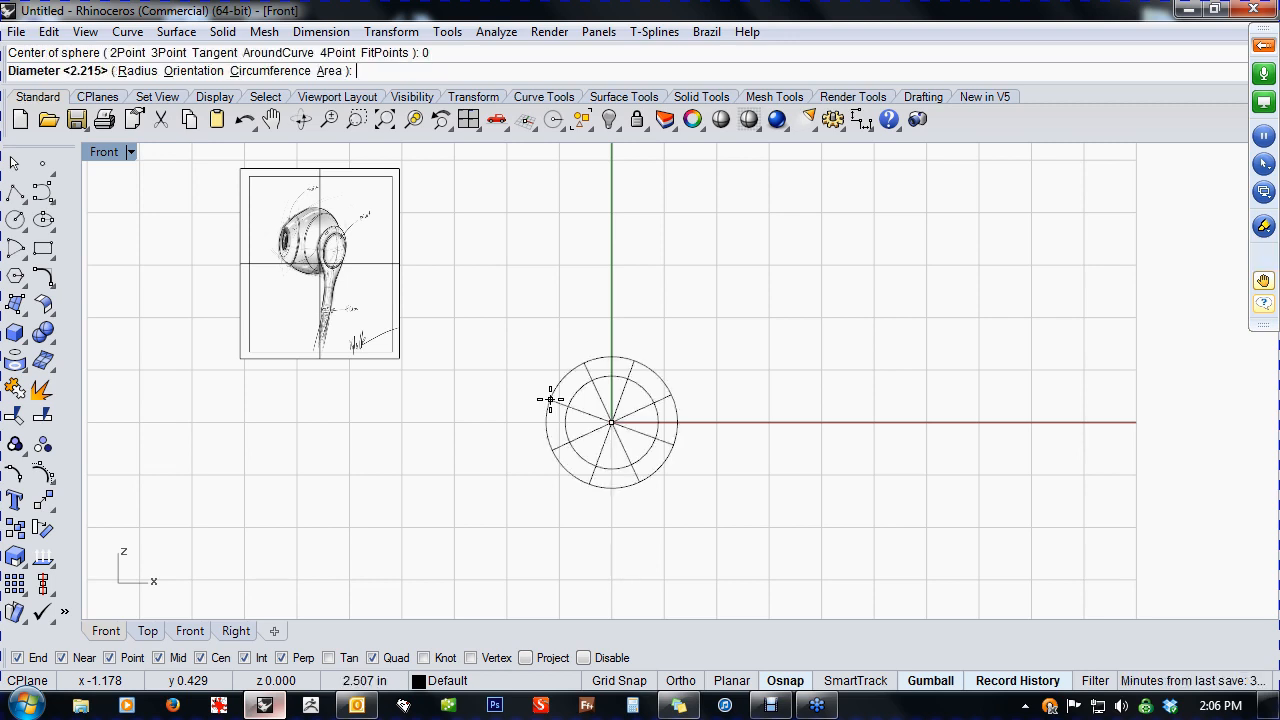
{"action": "key", "text": "F8"}
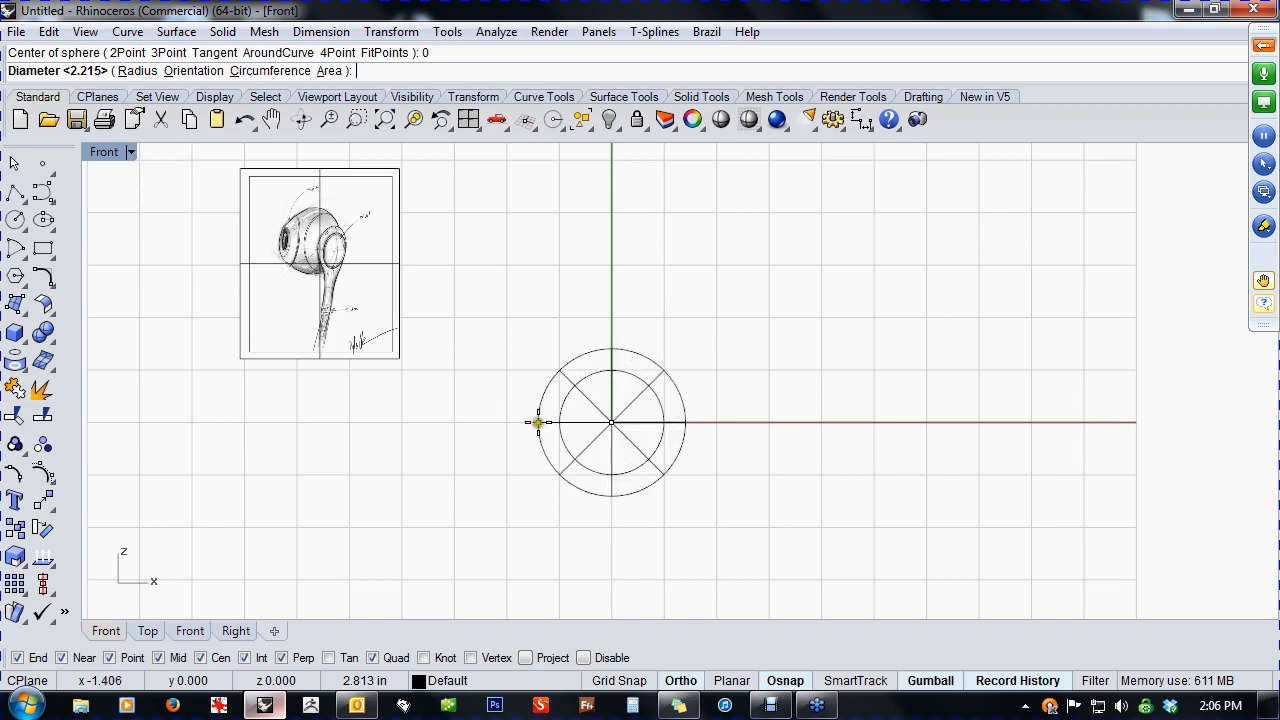
{"action": "key", "text": "F8"}
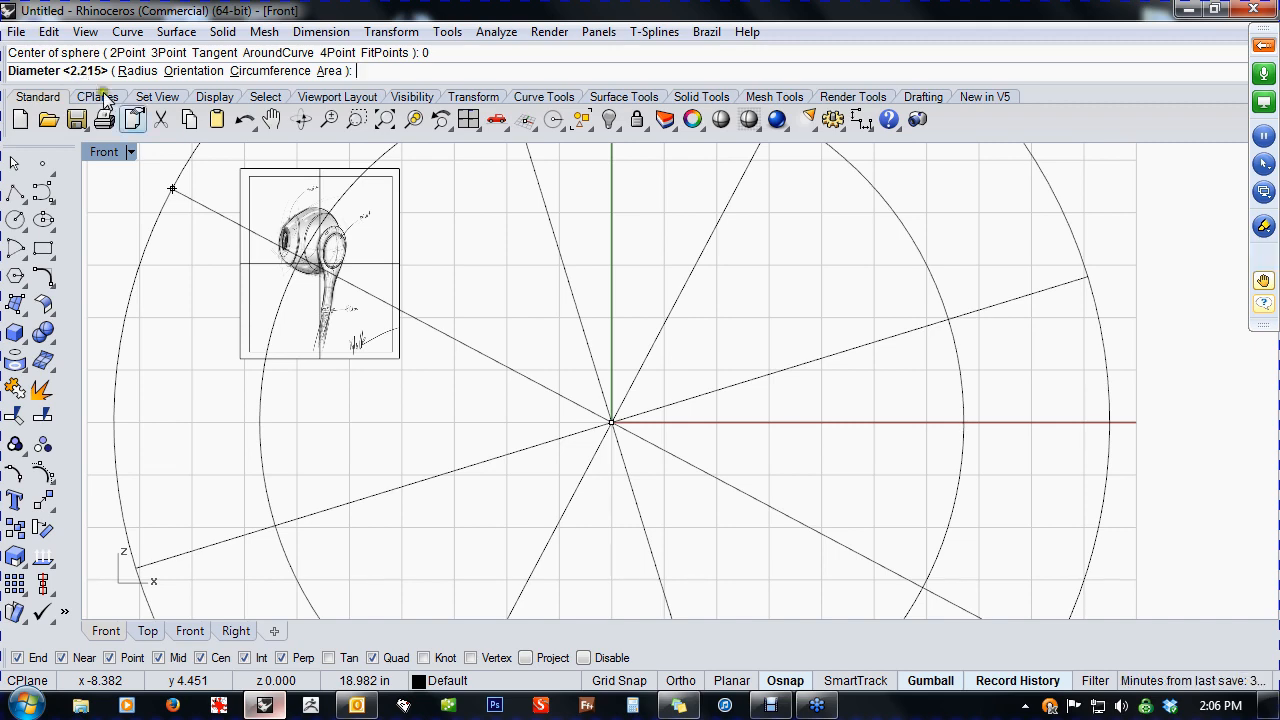
{"action": "key", "text": "F8"}
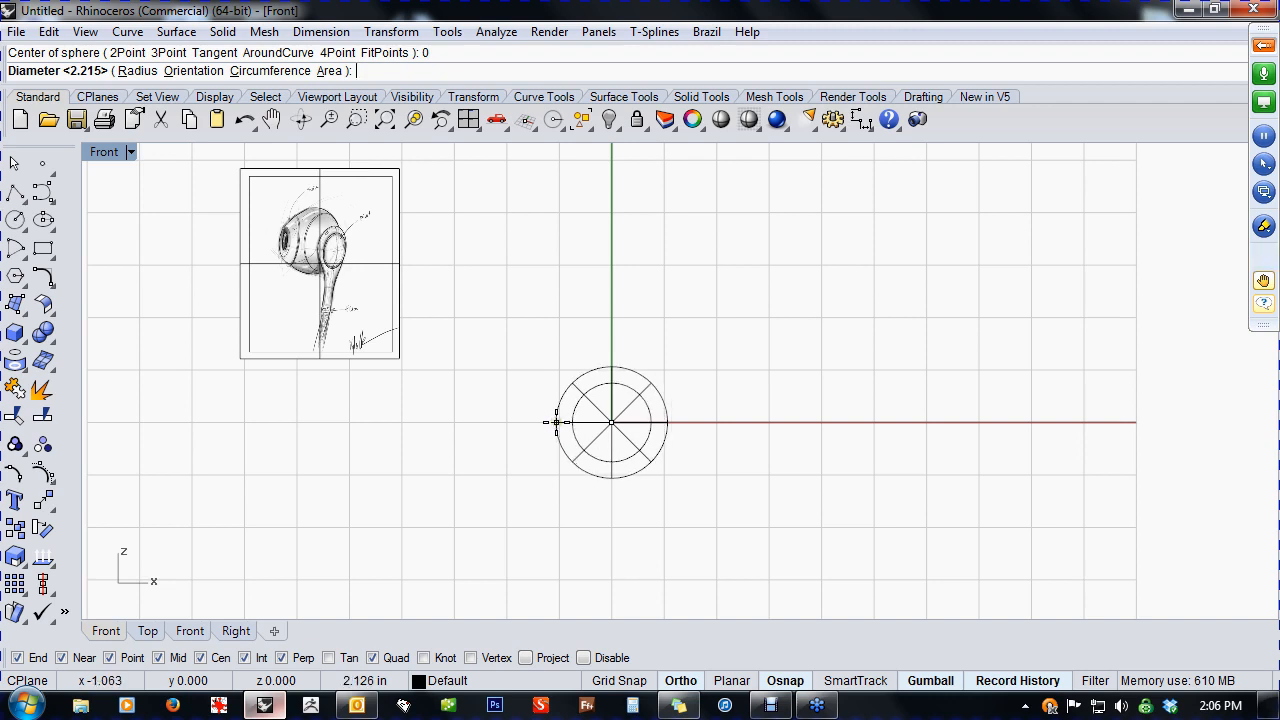
{"action": "left_click", "coordinate": [556, 422]}
{"action": "scroll", "coordinate": [564, 435], "scroll_direction": "up", "scroll_amount": 4}
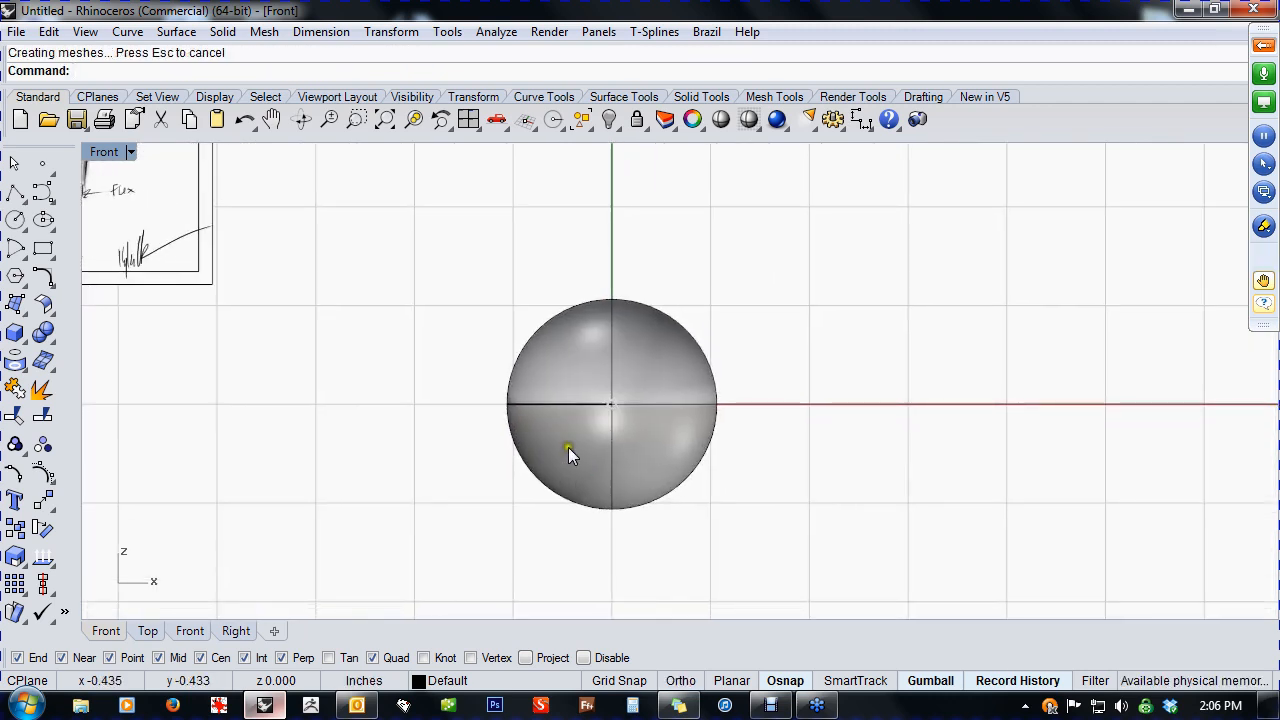
{"action": "scroll", "coordinate": [568, 447], "scroll_direction": "down", "scroll_amount": 2}
{"action": "mouse_move", "coordinate": [568, 447]}
{"action": "right_mouse_down"}
{"action": "mouse_move", "coordinate": [628, 446]}
{"action": "mouse_move", "coordinate": [643, 463]}
{"action": "mouse_move", "coordinate": [628, 486]}
{"action": "right_mouse_up"}
{"action": "scroll", "coordinate": [628, 446], "scroll_direction": "down", "scroll_amount": 2}
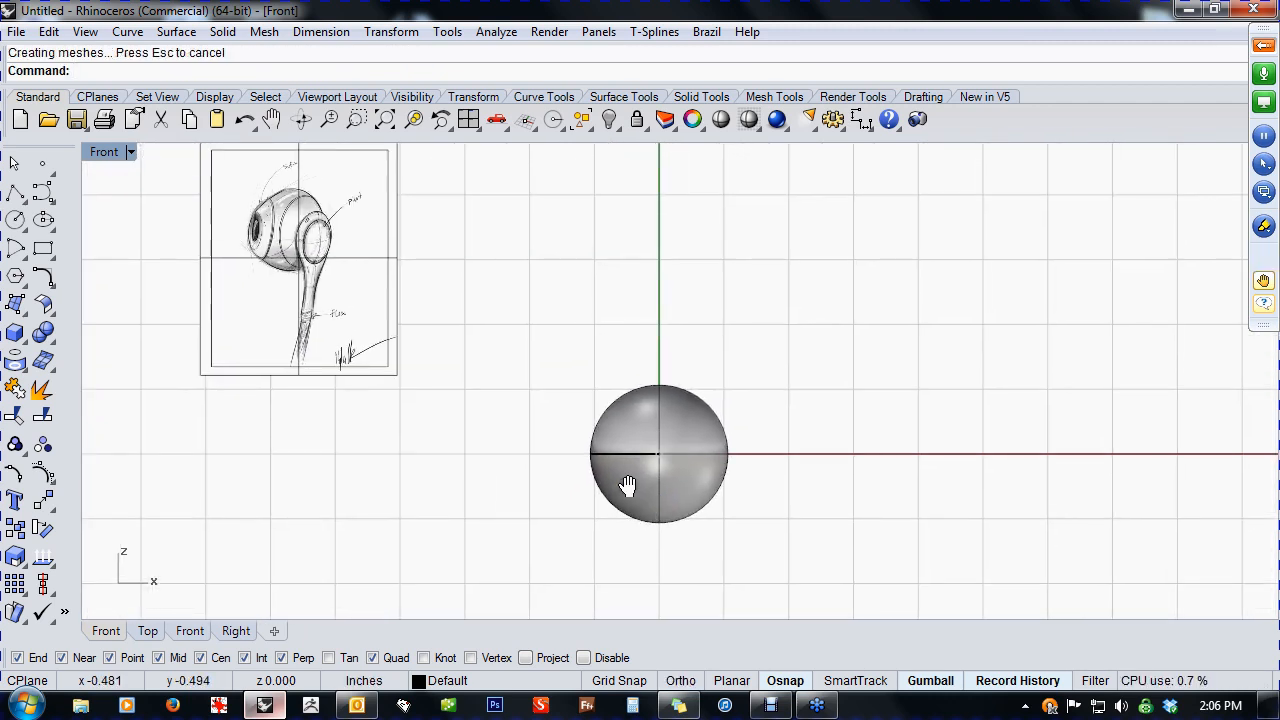
{"action": "left_click", "coordinate": [627, 486]}
{"action": "middle_click", "coordinate": [627, 486]}
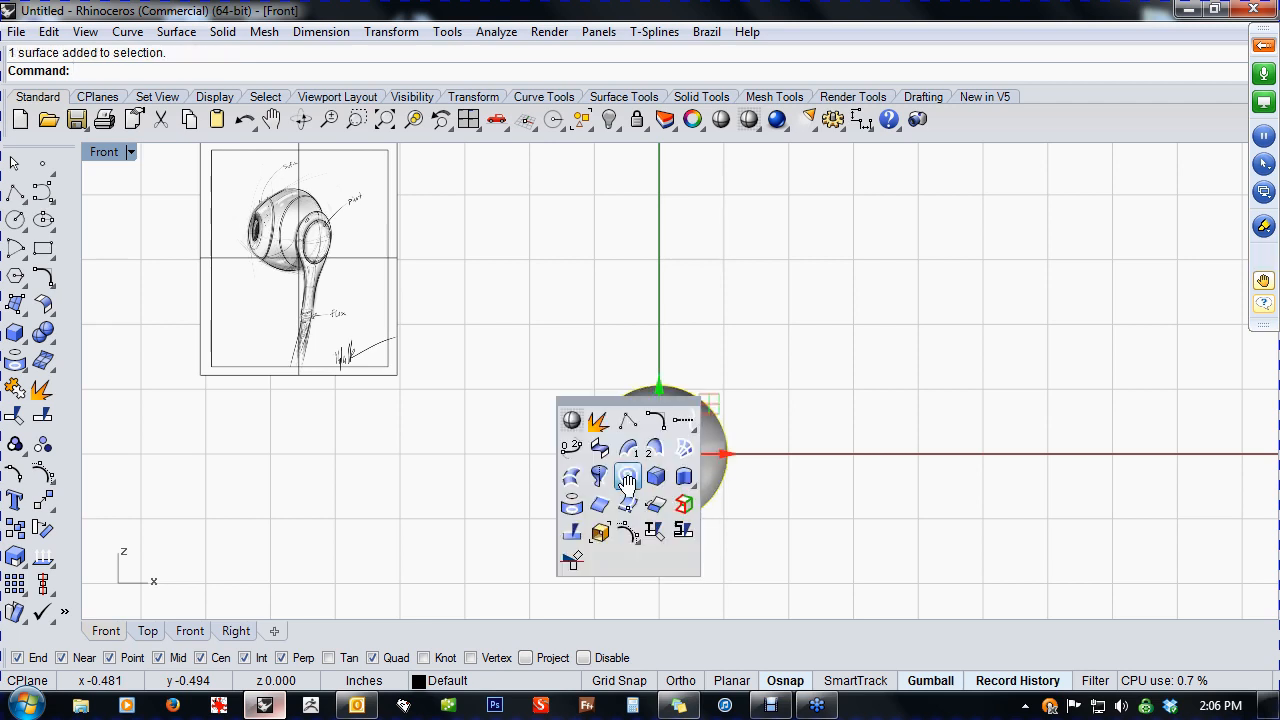
{"action": "left_click", "coordinate": [471, 487]}
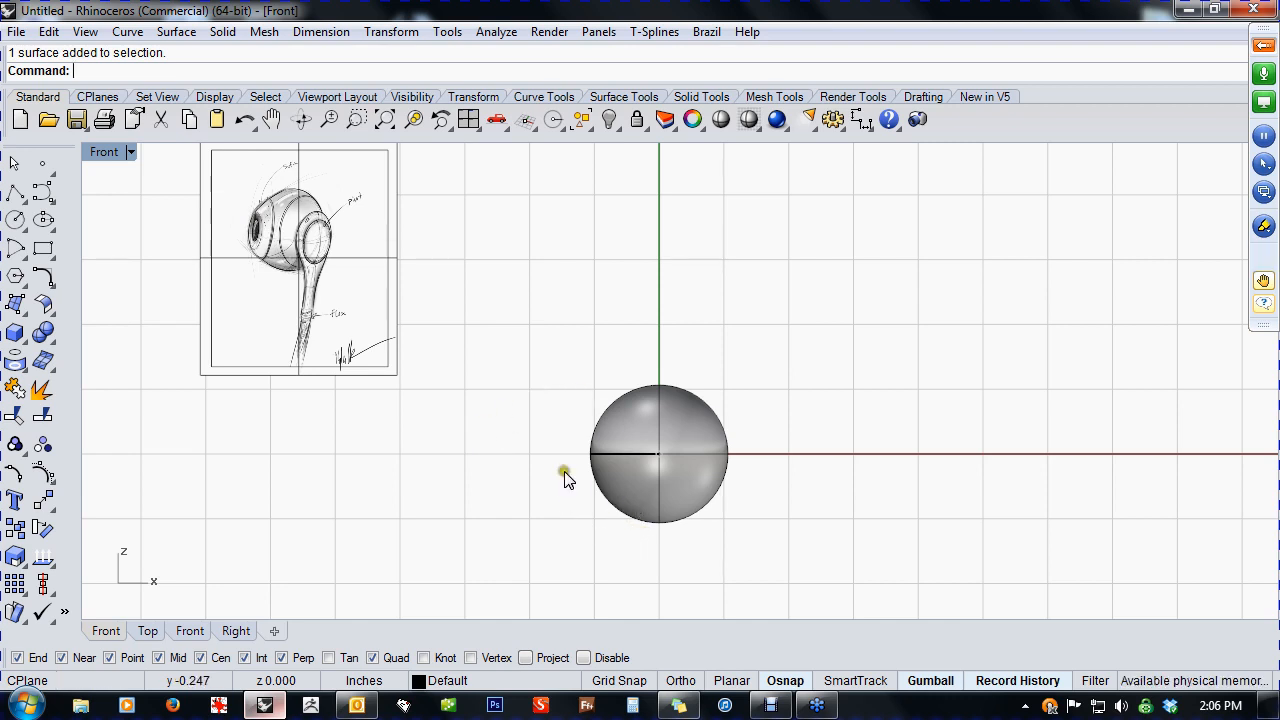
{"action": "left_click", "coordinate": [629, 480]}
{"action": "middle_click", "coordinate": [510, 460]}
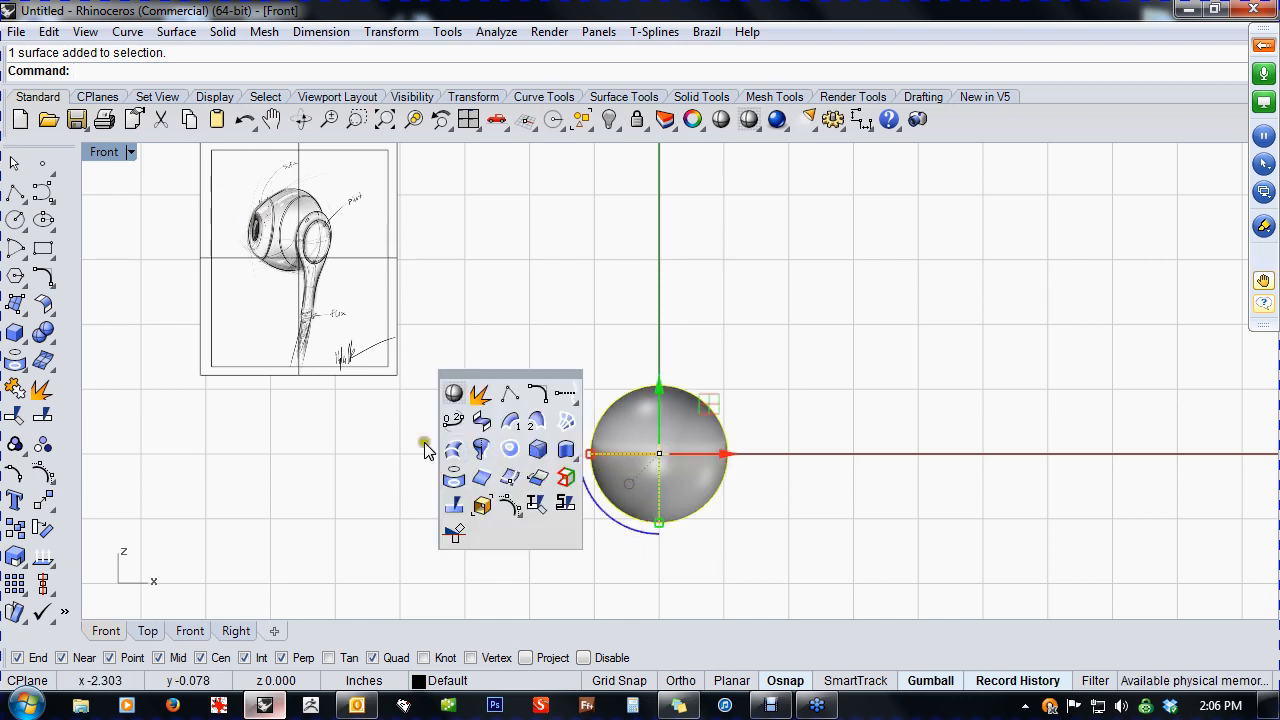
{"action": "left_click", "coordinate": [390, 437]}
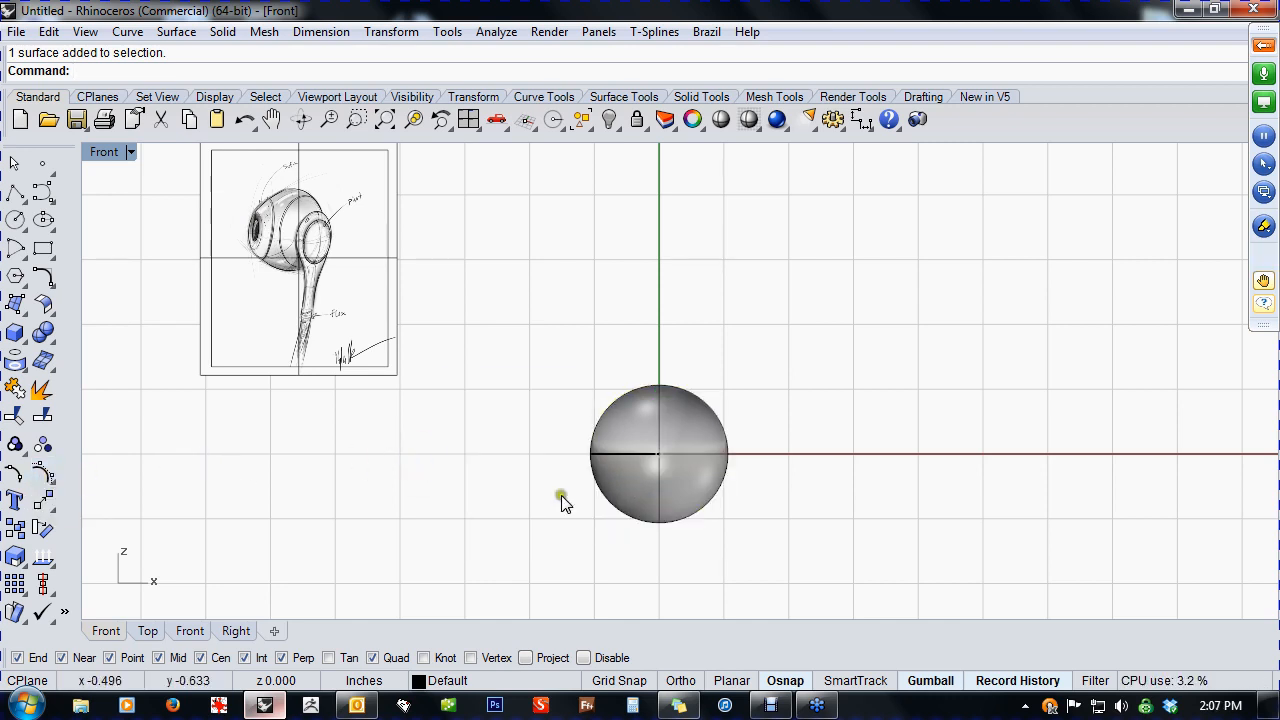
- Turn on the sphere's control points and switch to the Perspective view
{"action": "left_click", "coordinate": [631, 492]}
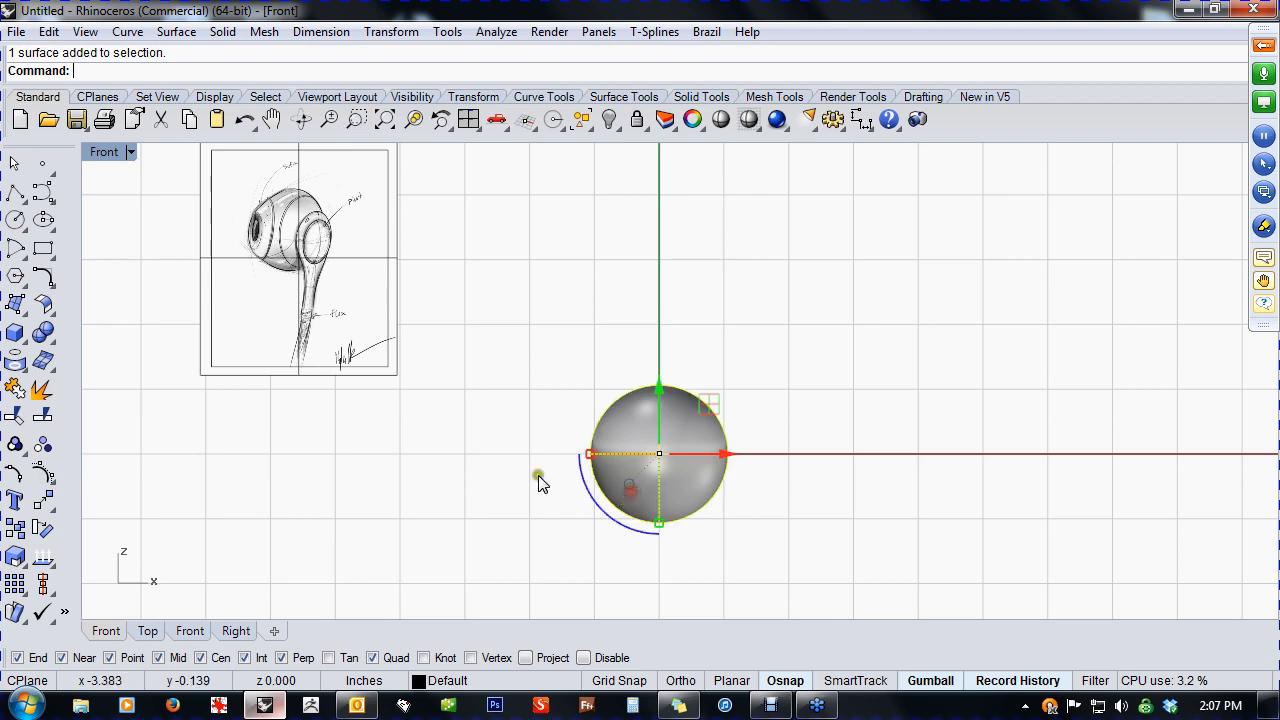
{"action": "left_click", "coordinate": [46, 472]}
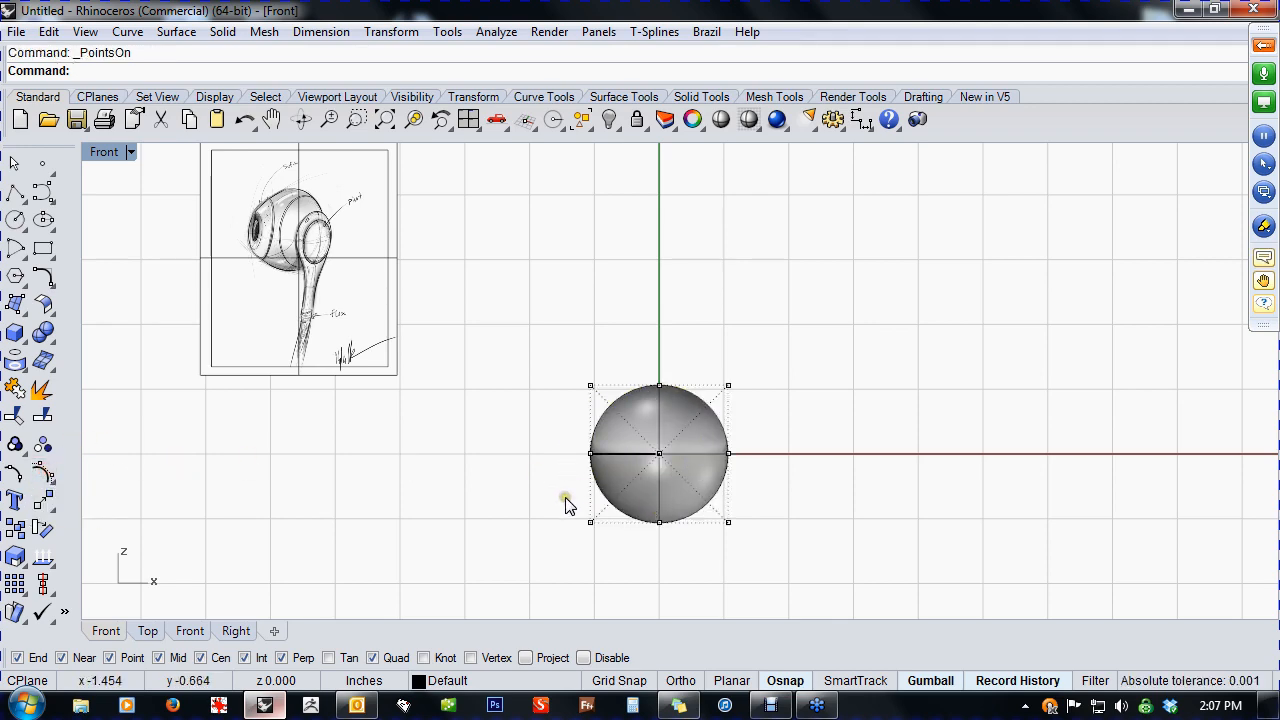
{"action": "key", "text": "ctrl+F4"}
- Try stretching the sphere by moving its end row of control points about 1.52 in along negative Y
{"action": "right_click_drag", "start_coordinate": [566, 498], "coordinate": [772, 482]}
{"action": "scroll", "coordinate": [609, 441], "scroll_direction": "up", "scroll_amount": 4}
{"action": "right_click_drag", "start_coordinate": [609, 441], "coordinate": [554, 457]}
{"action": "left_click_drag", "start_coordinate": [500, 305], "coordinate": [623, 603]}
{"action": "scroll", "coordinate": [645, 520], "scroll_direction": "down", "scroll_amount": 4}
{"action": "right_click_drag", "start_coordinate": [645, 522], "coordinate": [663, 556]}
{"action": "left_click_drag", "start_coordinate": [687, 475], "coordinate": [588, 479]}
{"action": "right_click_drag", "start_coordinate": [590, 478], "coordinate": [674, 524]}
- Try tapering the stretched end by scaling its control points vertically towards the centre
{"action": "scroll", "coordinate": [680, 524], "scroll_direction": "up", "scroll_amount": 6}
{"action": "right_click_drag", "start_coordinate": [754, 530], "coordinate": [463, 370]}
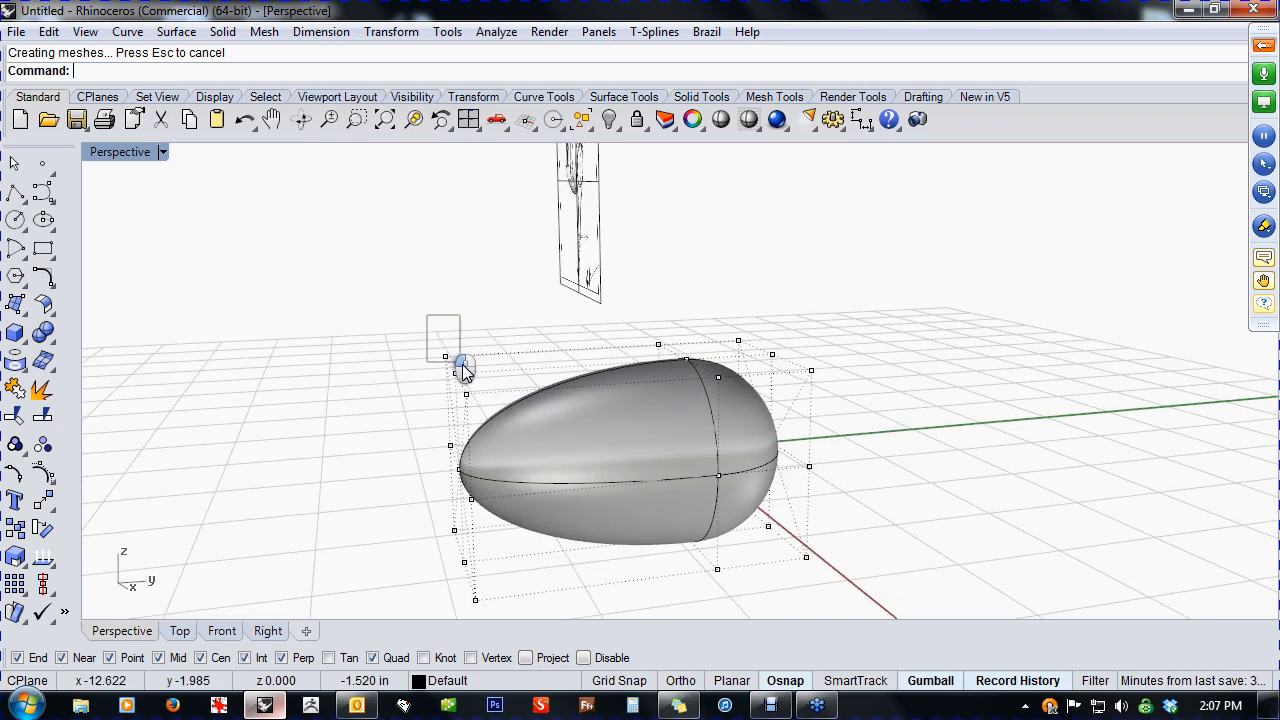
{"action": "left_click_drag", "start_coordinate": [462, 364], "coordinate": [485, 404]}
{"action": "right_click_drag", "start_coordinate": [446, 545], "coordinate": [448, 481]}
{"action": "left_click_drag", "start_coordinate": [409, 505], "coordinate": [519, 595], "text": "shift"}
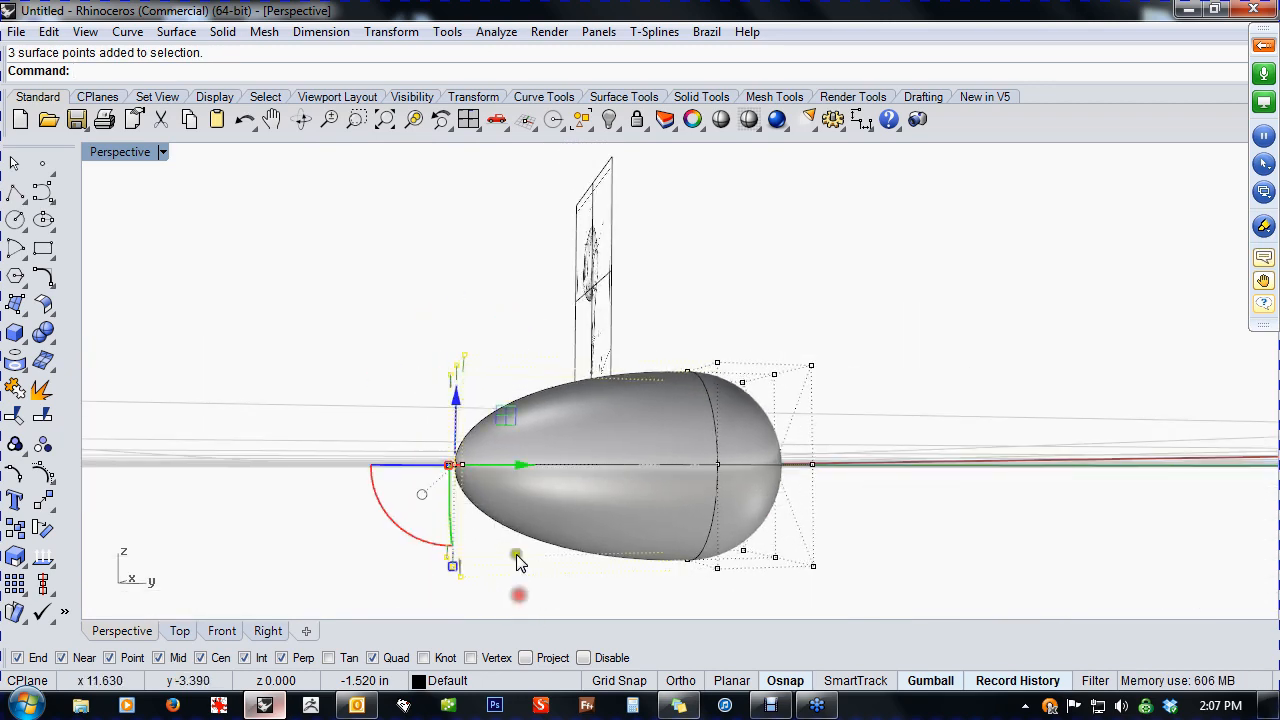
{"action": "left_click_drag", "start_coordinate": [452, 570], "coordinate": [453, 494]}
{"action": "right_click_drag", "start_coordinate": [649, 422], "coordinate": [660, 534]}
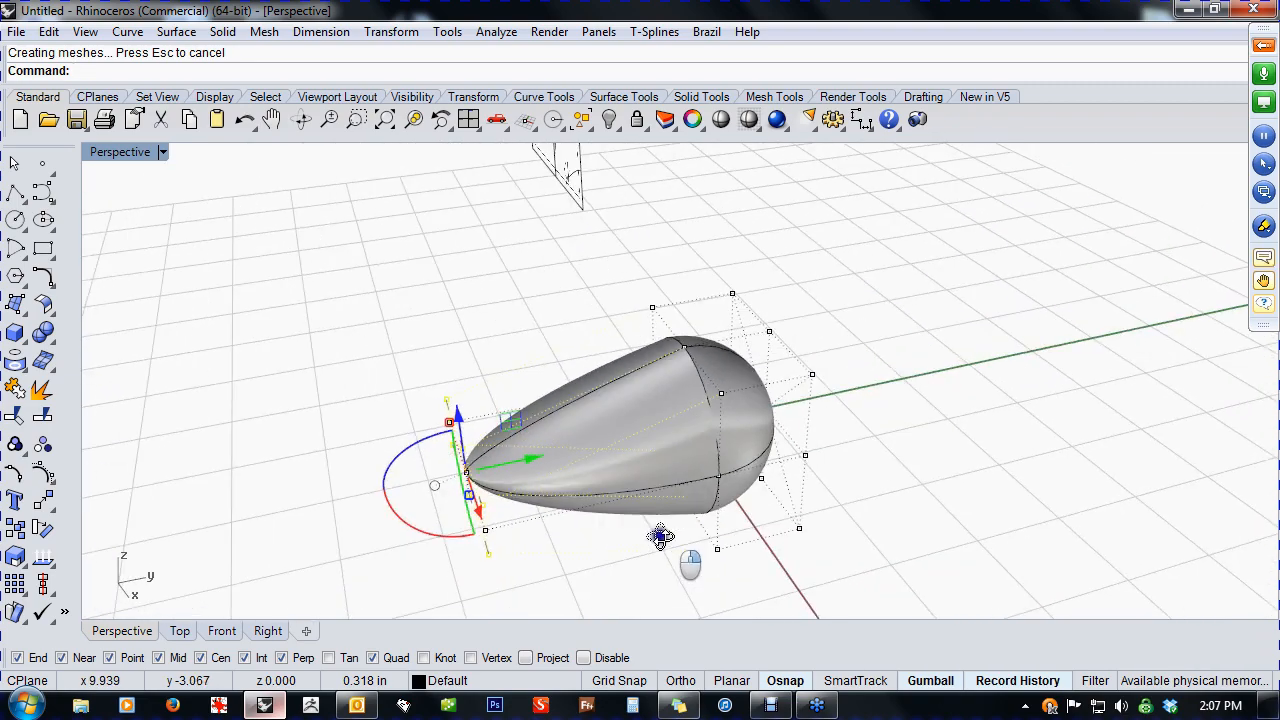
{"action": "scroll", "coordinate": [697, 397], "scroll_direction": "up", "scroll_amount": 7}
{"action": "scroll", "coordinate": [647, 400], "scroll_direction": "down", "scroll_amount": 5}
{"action": "right_click_drag", "start_coordinate": [686, 371], "coordinate": [590, 464]}
- Undo the scaling and stretching of the end control points and turn off the sphere's control points
{"action": "key", "text": "ctrl+z"}
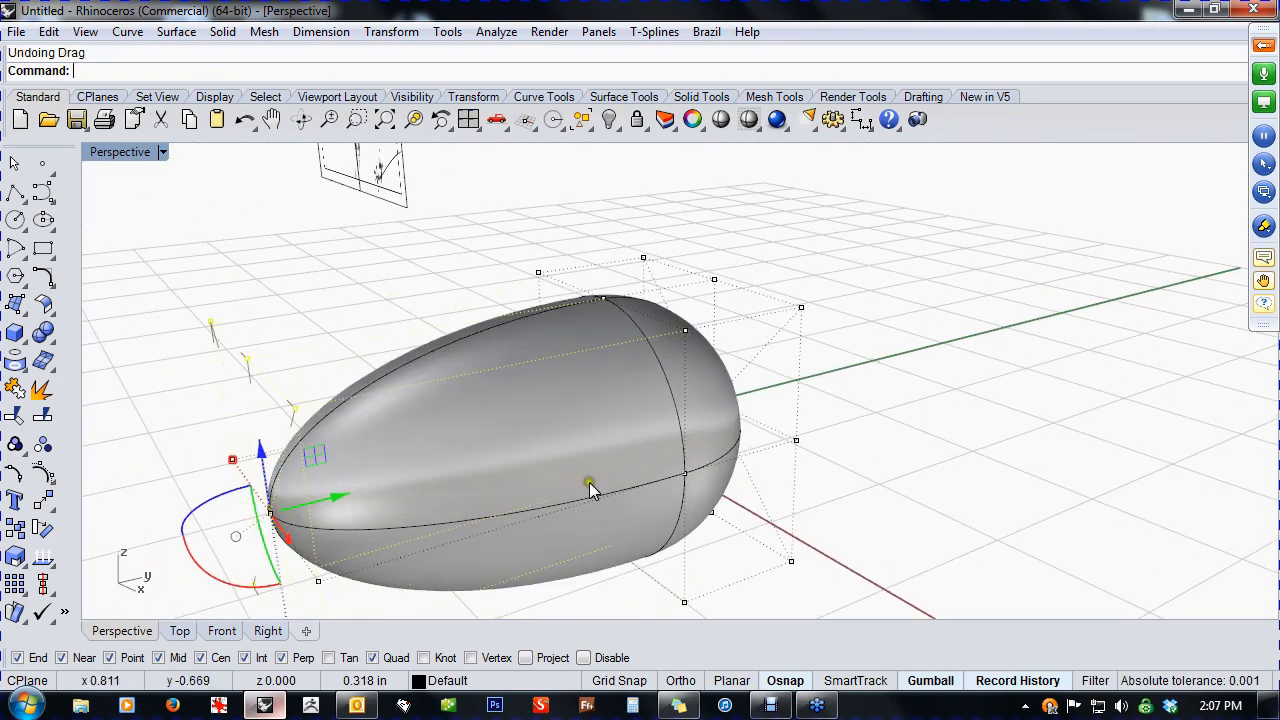
{"action": "key", "text": "ctrl+z"}
{"action": "scroll", "coordinate": [461, 421], "scroll_direction": "down", "scroll_amount": 3}
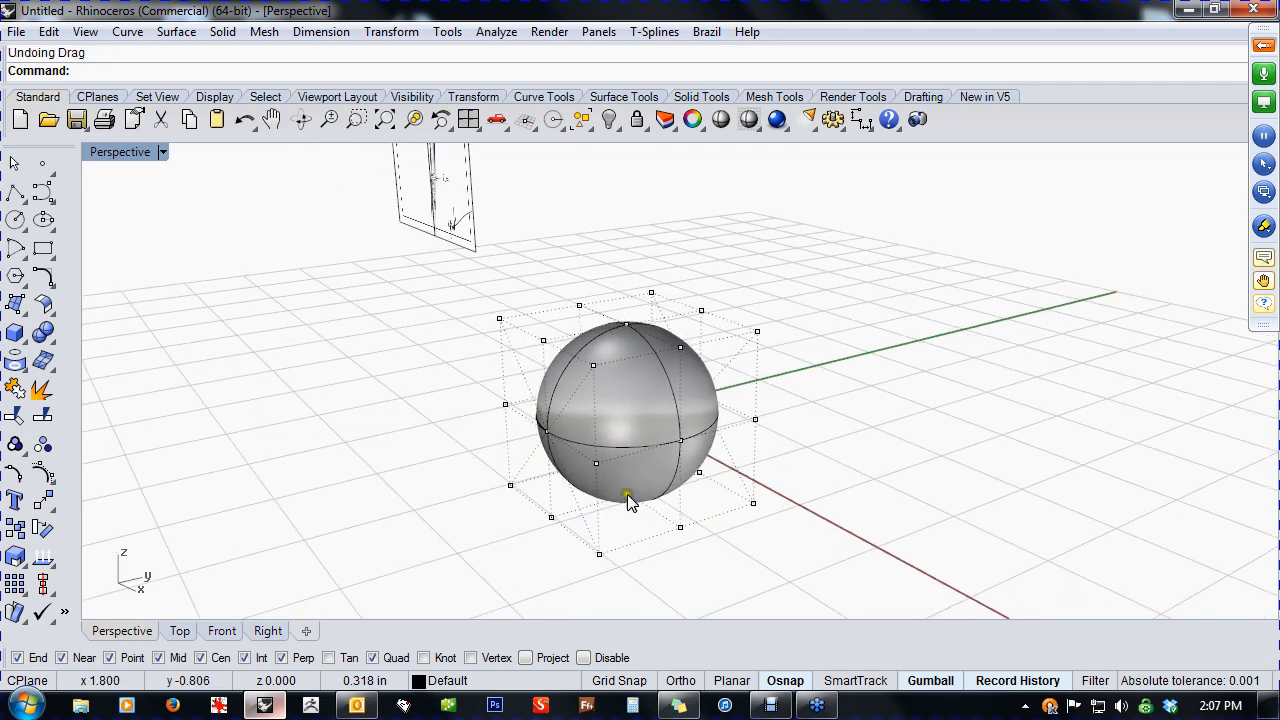
{"action": "key", "text": "Escape"}
{"action": "right_click_drag", "start_coordinate": [492, 483], "coordinate": [552, 476]}
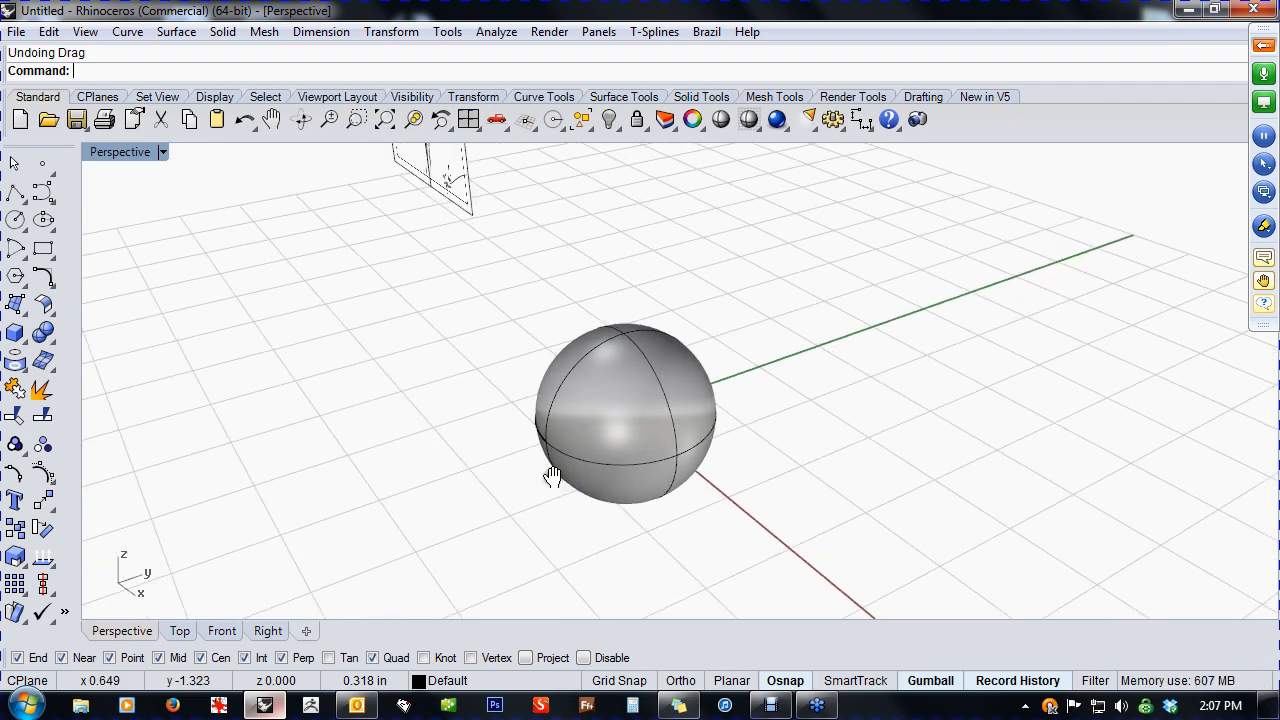
- Rebuild the sphere with 8 points in U and 5 in V, at degree 3 in both directions
{"action": "left_click", "coordinate": [595, 445]}
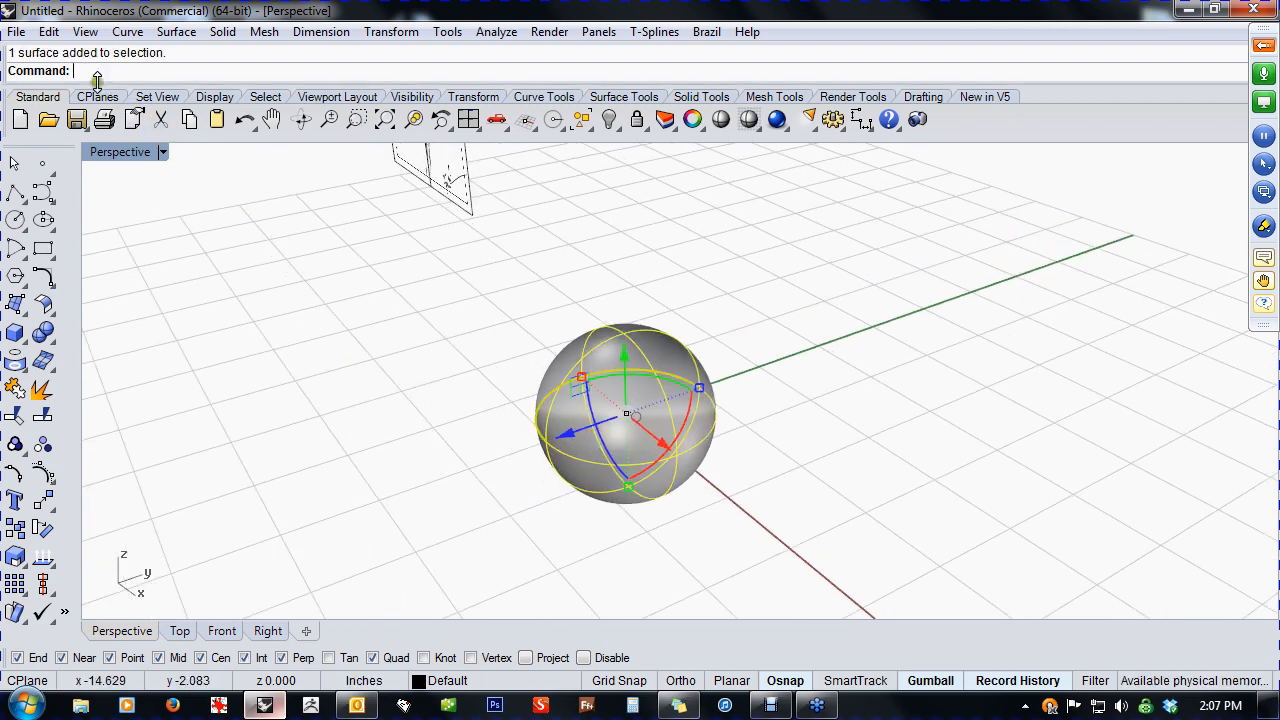
{"action": "type", "text": "Rebuild"}
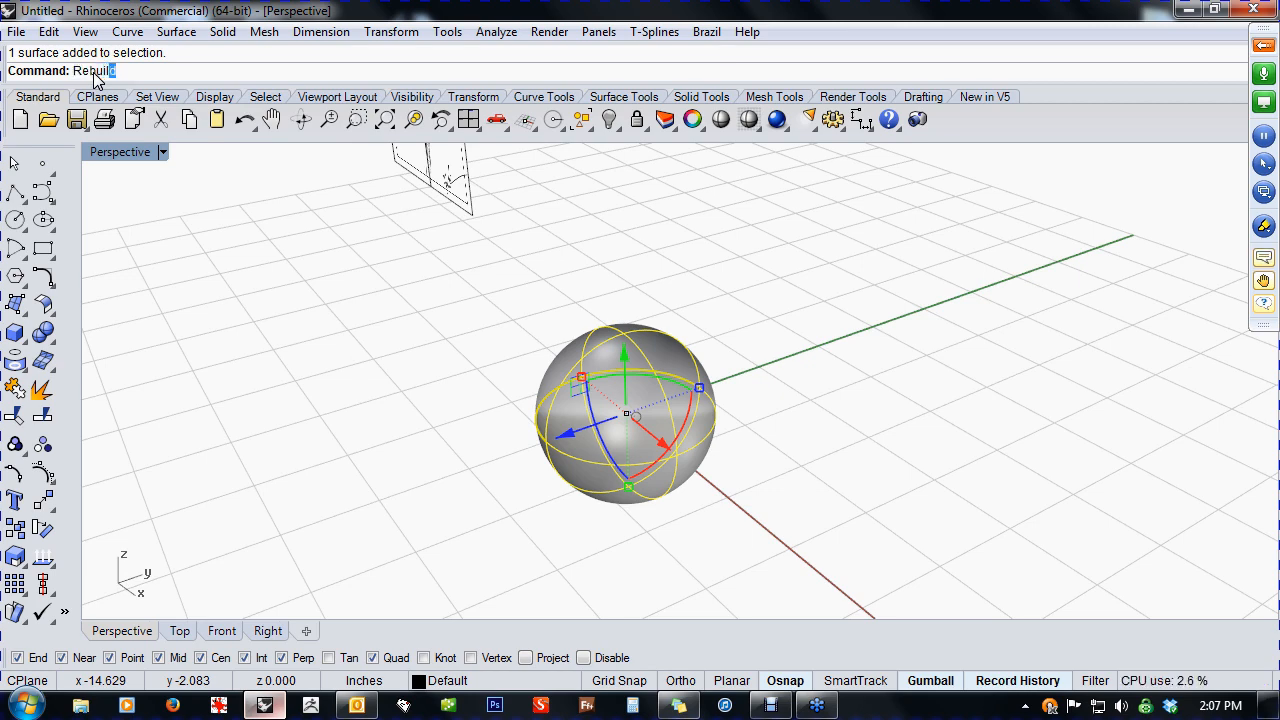
{"action": "key", "text": "Return"}
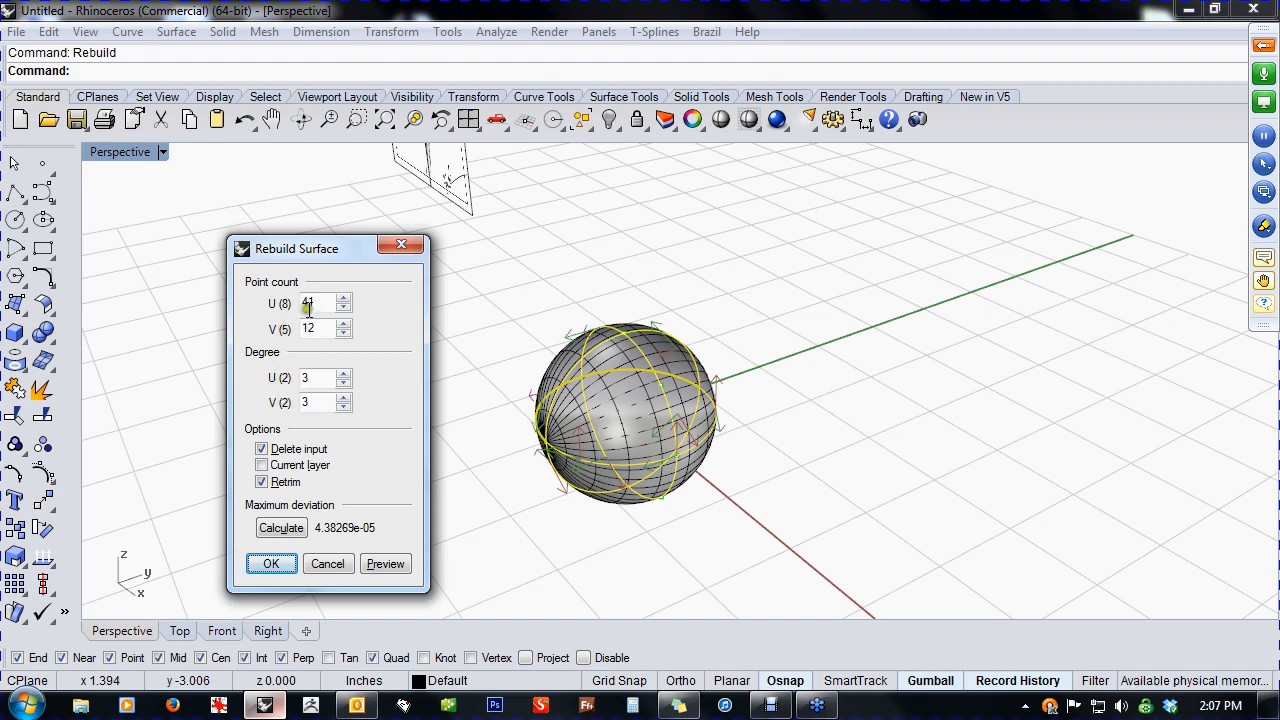
{"action": "left_click_drag", "start_coordinate": [323, 304], "coordinate": [296, 305]}
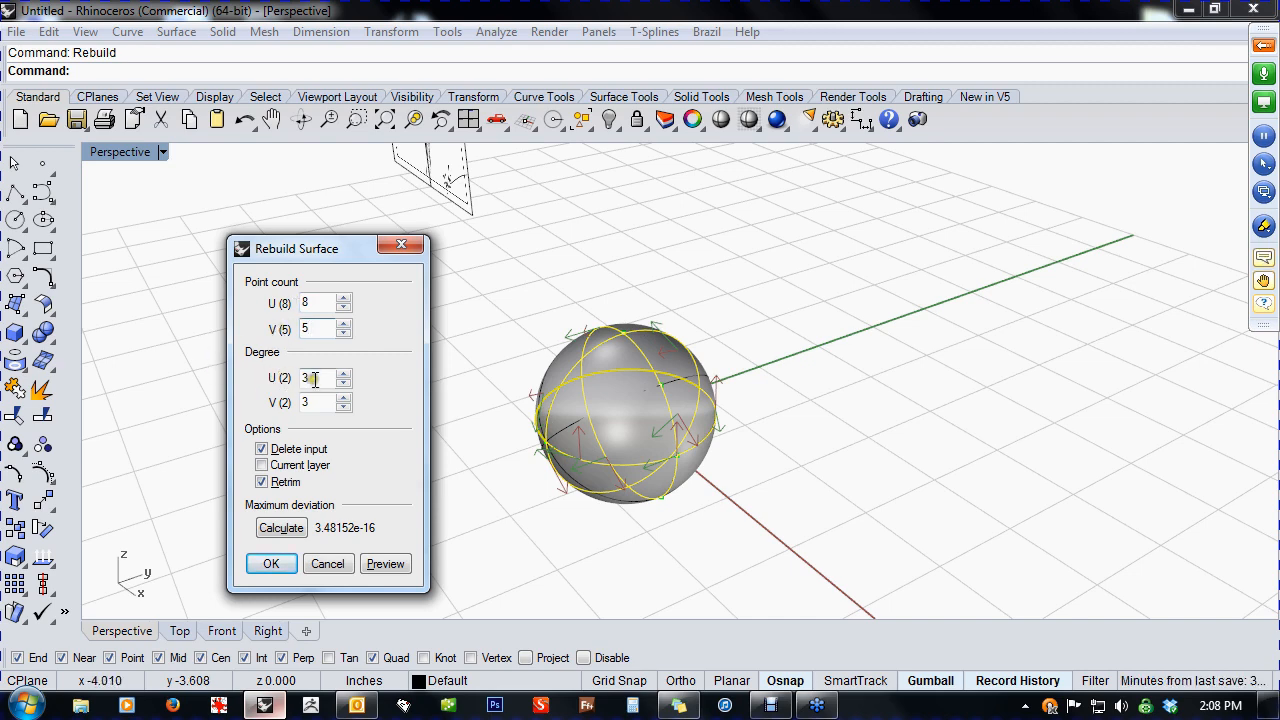
{"action": "left_click", "coordinate": [271, 563]}
- Turn on the rebuilt sphere's control points and pull the end row about 1.07 in along negative Y
{"action": "middle_click", "coordinate": [489, 455]}
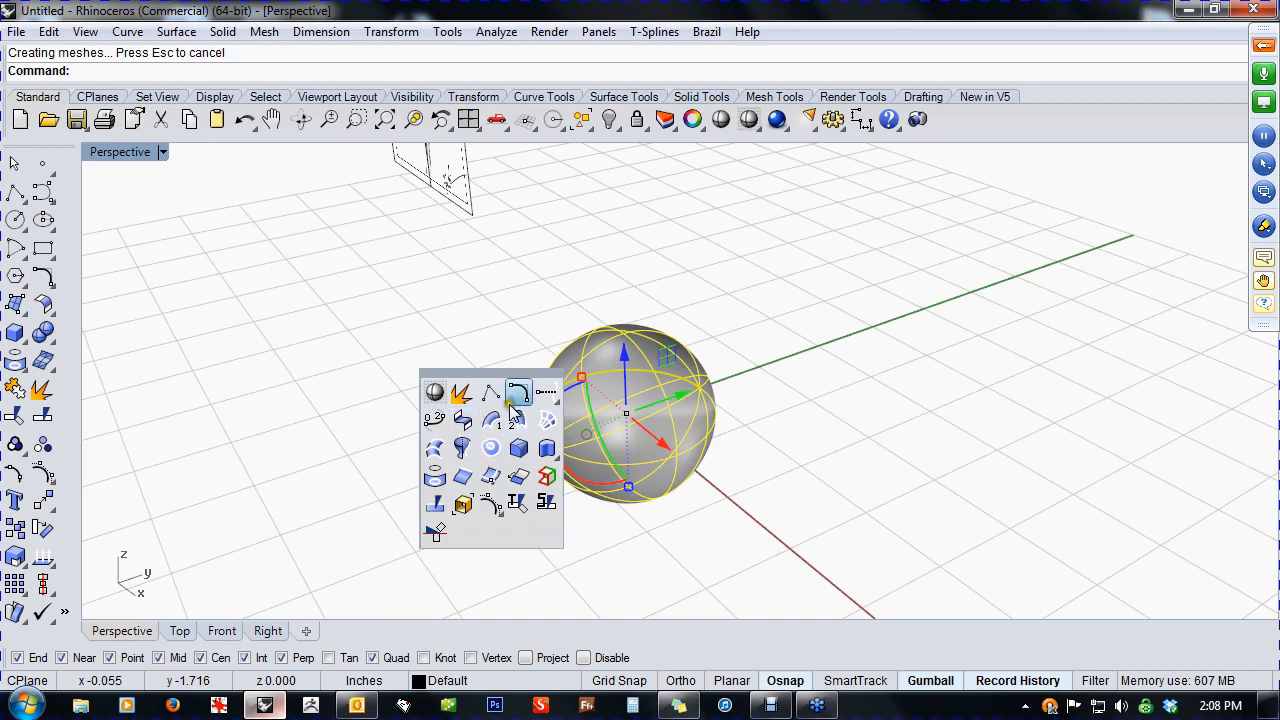
{"action": "left_click", "coordinate": [490, 500]}
{"action": "right_click_drag", "start_coordinate": [528, 477], "coordinate": [449, 409]}
{"action": "left_click_drag", "start_coordinate": [437, 277], "coordinate": [550, 508]}
{"action": "left_click_drag", "start_coordinate": [575, 387], "coordinate": [488, 394]}
- Examine the stretched form and its control points in the Top and Front views, and deselect the points
{"action": "right_click", "coordinate": [416, 458]}
{"action": "right_click_drag", "start_coordinate": [478, 498], "coordinate": [414, 400]}
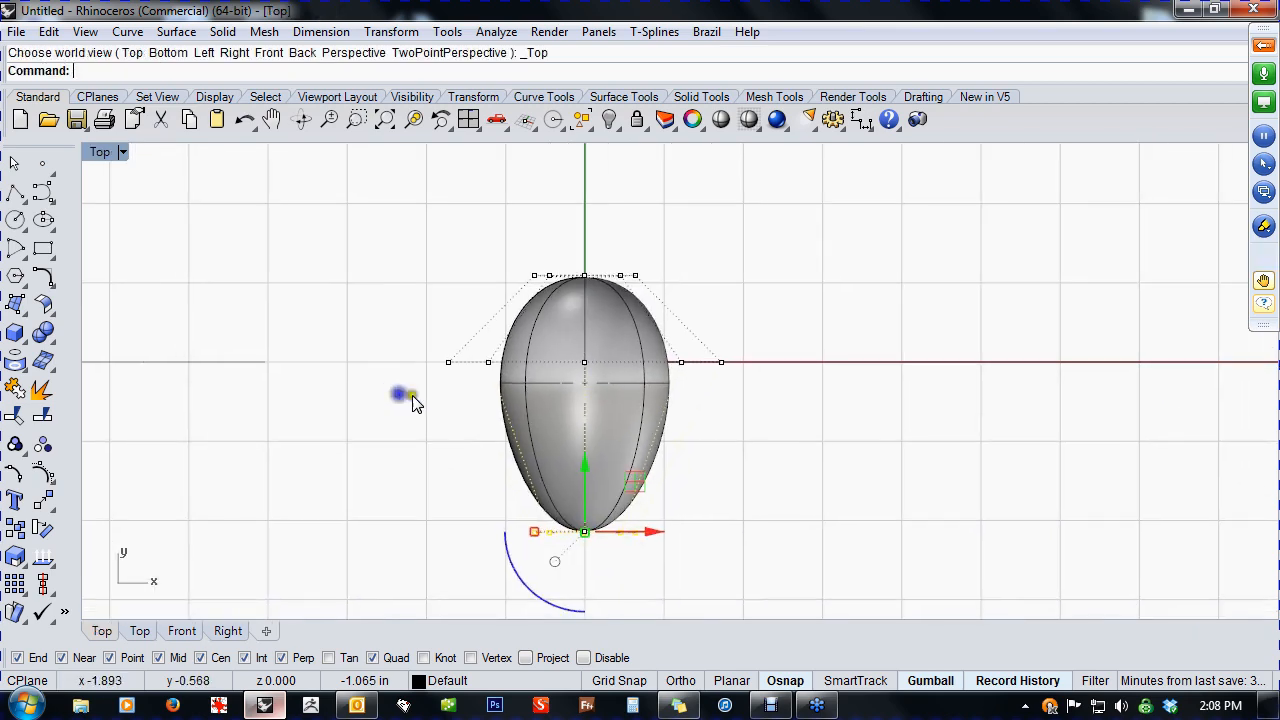
{"action": "right_click_drag", "start_coordinate": [700, 457], "coordinate": [588, 509]}
{"action": "left_click", "coordinate": [638, 476]}
{"action": "type", "text": "f"}
{"action": "right_click", "coordinate": [583, 490]}
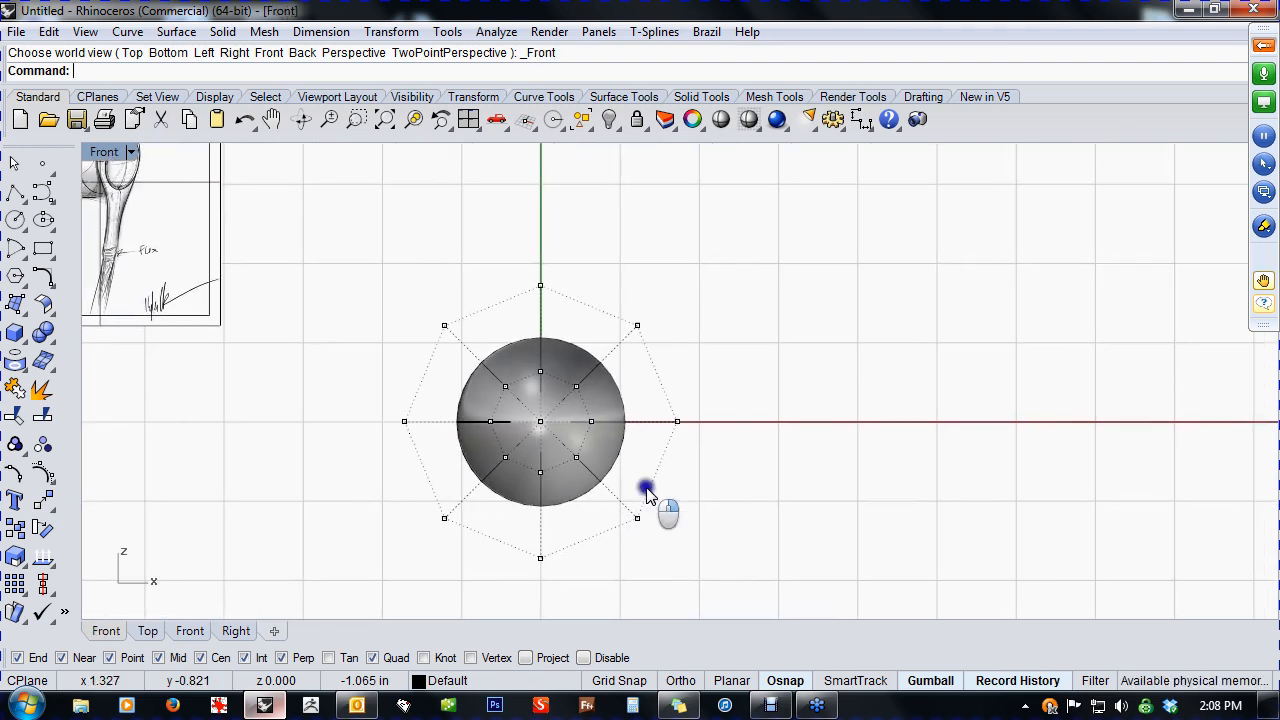
- Taper the narrow end further by scaling its control points vertically in the Right view, and deselect them
{"action": "type", "text": "r"}
{"action": "right_click", "coordinate": [572, 454]}
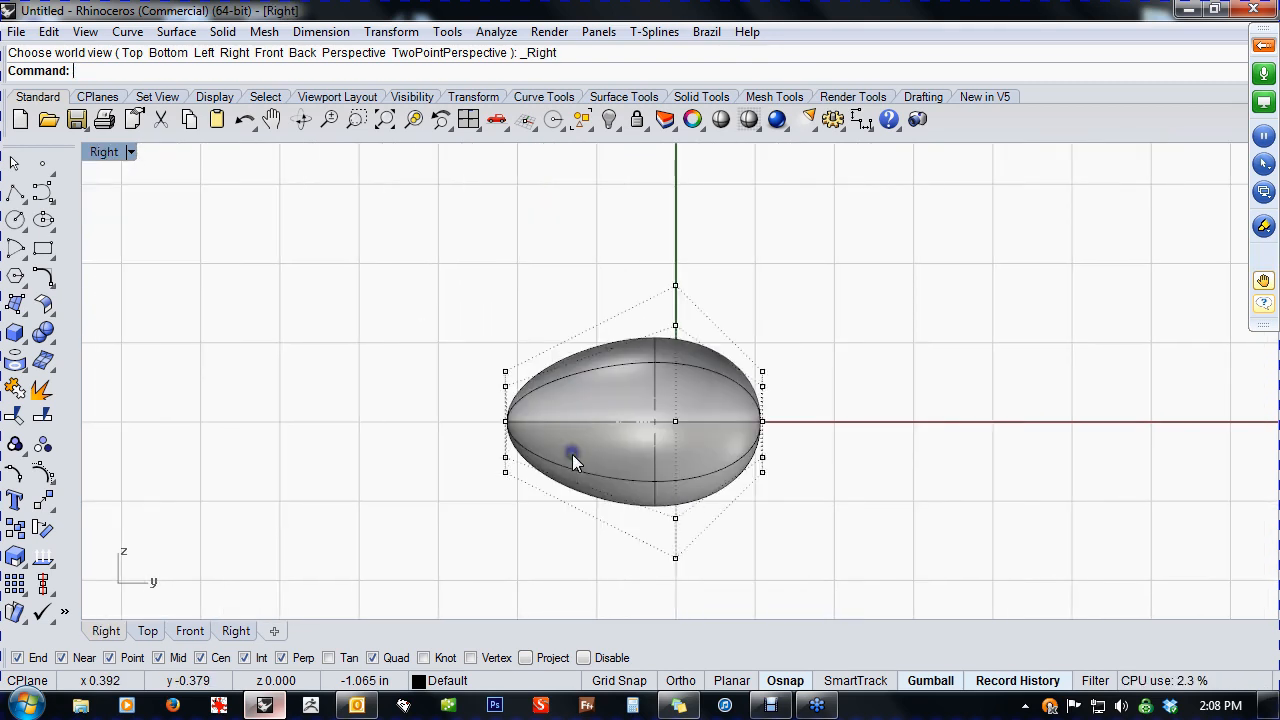
{"action": "left_click_drag", "start_coordinate": [457, 322], "coordinate": [508, 462]}
{"action": "left_click", "coordinate": [420, 514]}
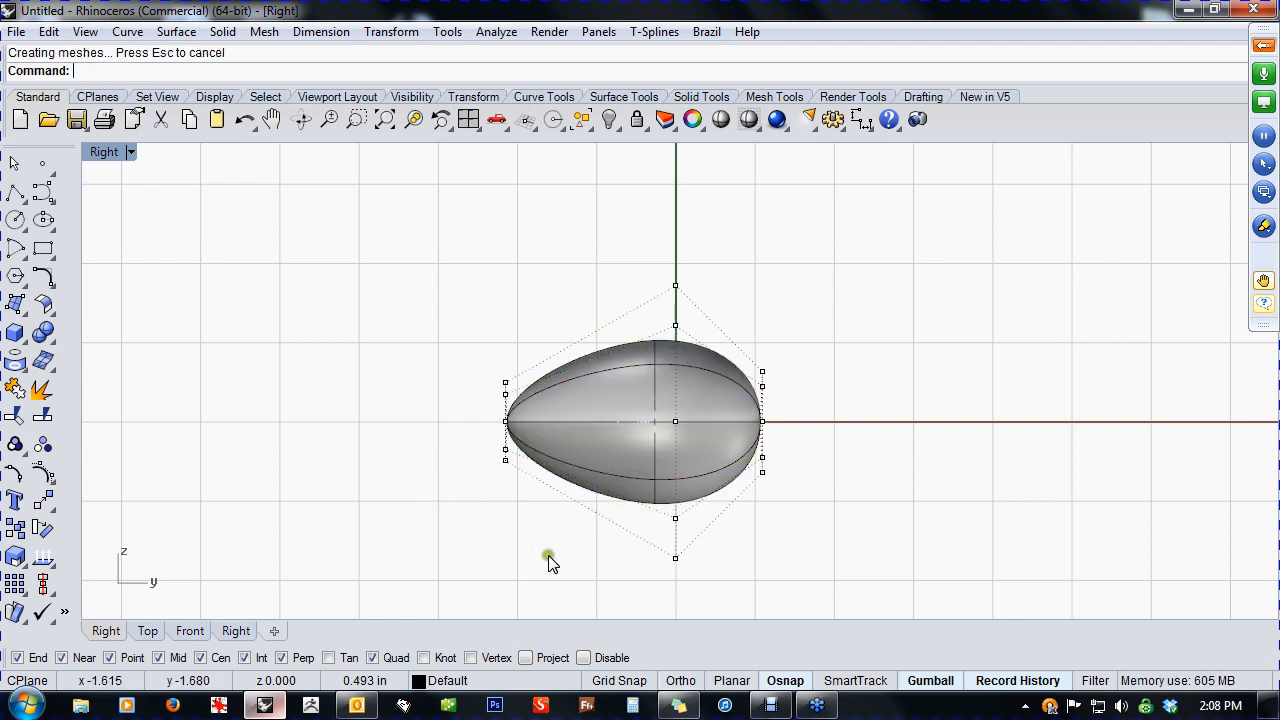
- Try raising part of the lower middle control points in the Right view, and undo the move
{"action": "left_click_drag", "start_coordinate": [547, 555], "coordinate": [846, 480]}
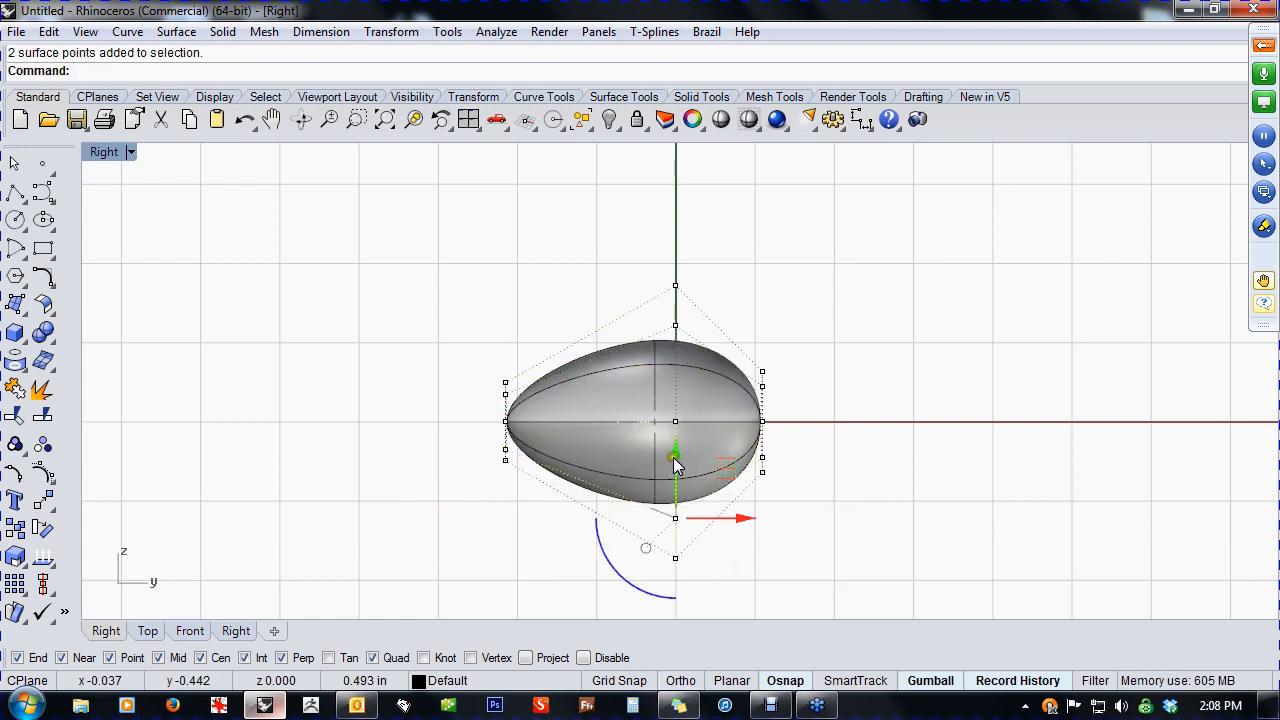
{"action": "left_click_drag", "start_coordinate": [673, 460], "coordinate": [687, 428]}
{"action": "key", "text": "ctrl+z"}
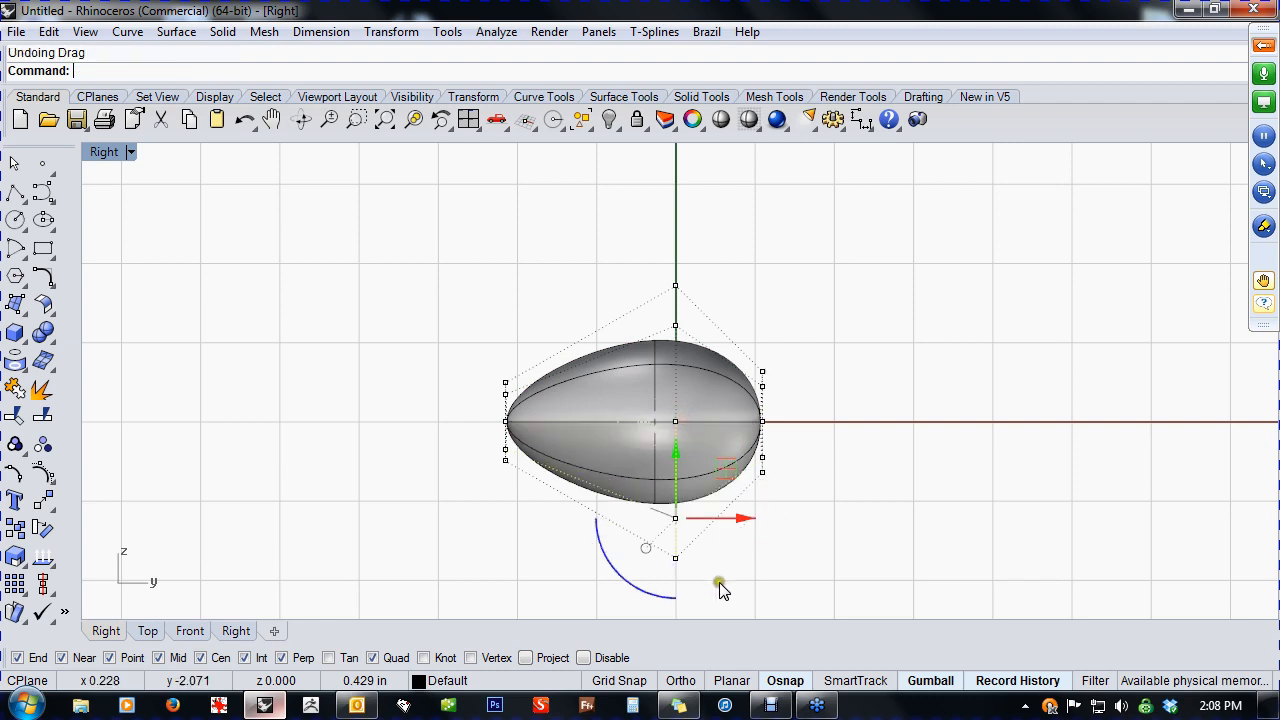
- Flatten the form in the Right view by raising the lower middle control points about 0.51 in and lowering the upper ones about 0.54 in
{"action": "left_click_drag", "start_coordinate": [588, 590], "coordinate": [727, 520]}
{"action": "left_click_drag", "start_coordinate": [675, 476], "coordinate": [680, 428]}
{"action": "left_click_drag", "start_coordinate": [573, 252], "coordinate": [738, 360]}
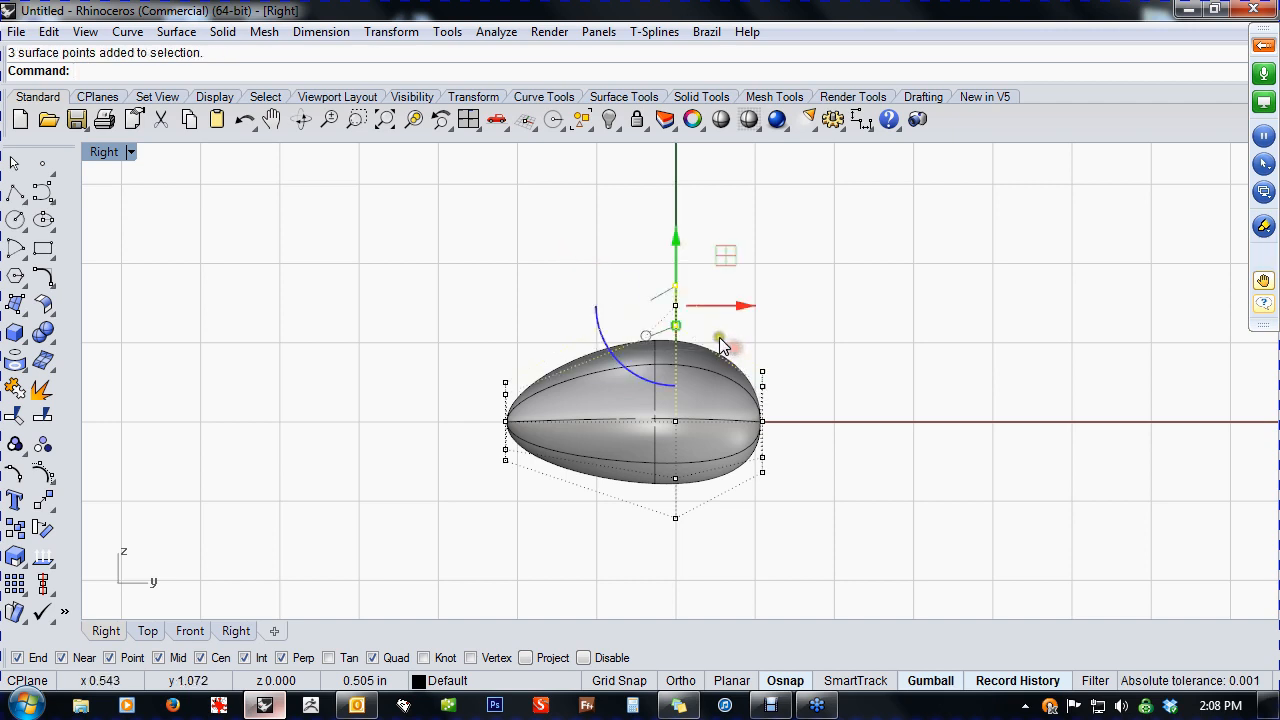
{"action": "left_click_drag", "start_coordinate": [483, 372], "coordinate": [568, 389]}
{"action": "left_click_drag", "start_coordinate": [589, 278], "coordinate": [727, 347]}
{"action": "left_click_drag", "start_coordinate": [682, 236], "coordinate": [671, 280]}
{"action": "left_click_drag", "start_coordinate": [562, 292], "coordinate": [509, 336]}
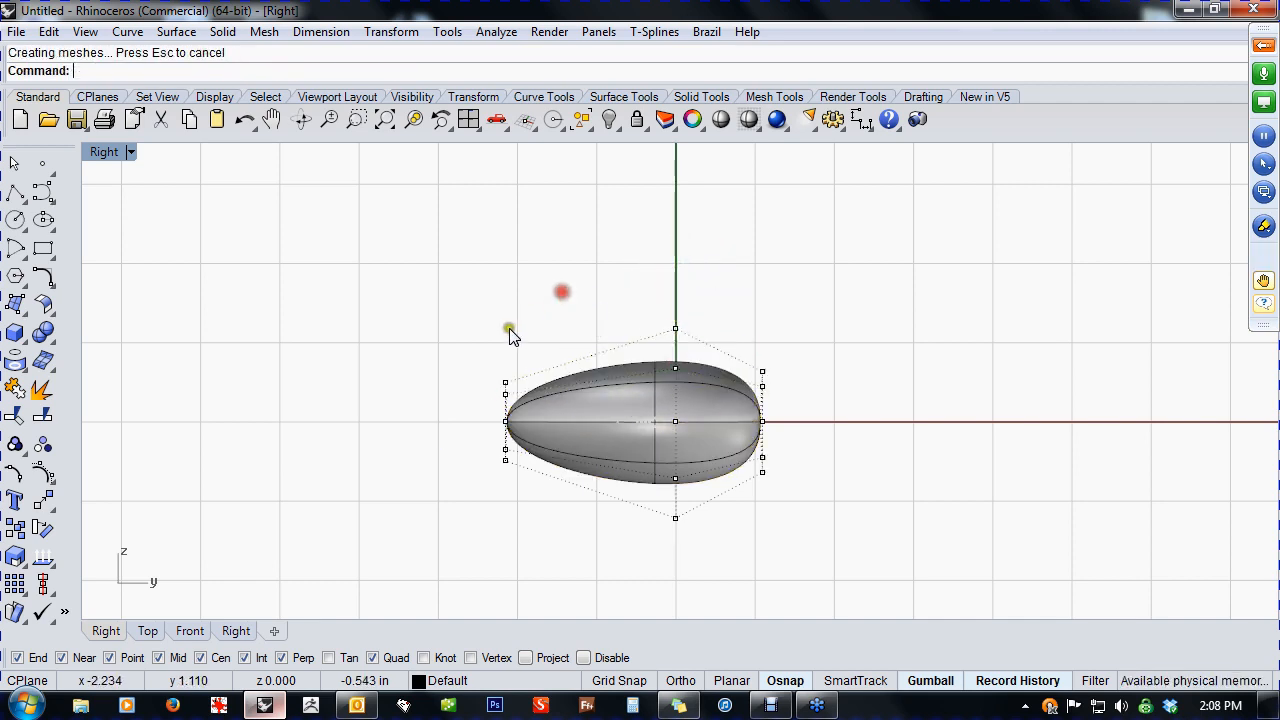
- In the Top view, move the wide end's row of control points about 0.24 in along negative Y
{"action": "type", "text": "t"}
{"action": "right_click", "coordinate": [549, 371]}
{"action": "right_click_drag", "start_coordinate": [669, 475], "coordinate": [864, 483]}
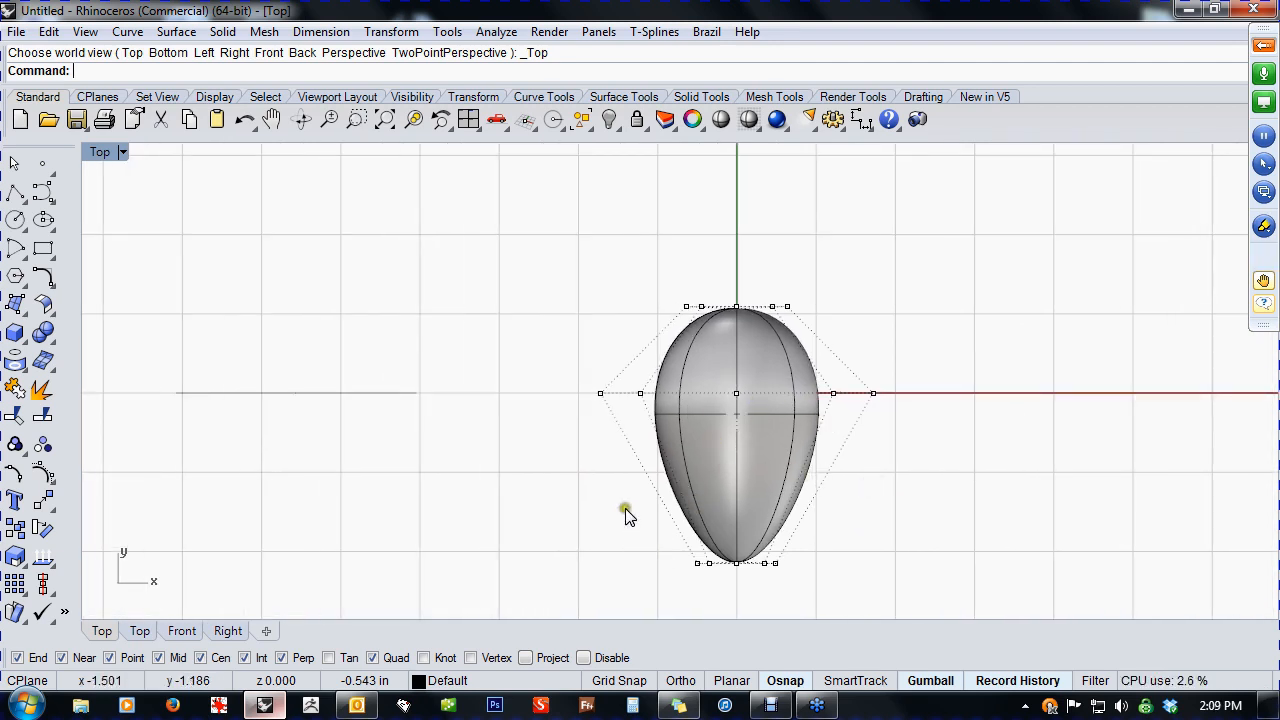
{"action": "left_click_drag", "start_coordinate": [600, 285], "coordinate": [884, 335]}
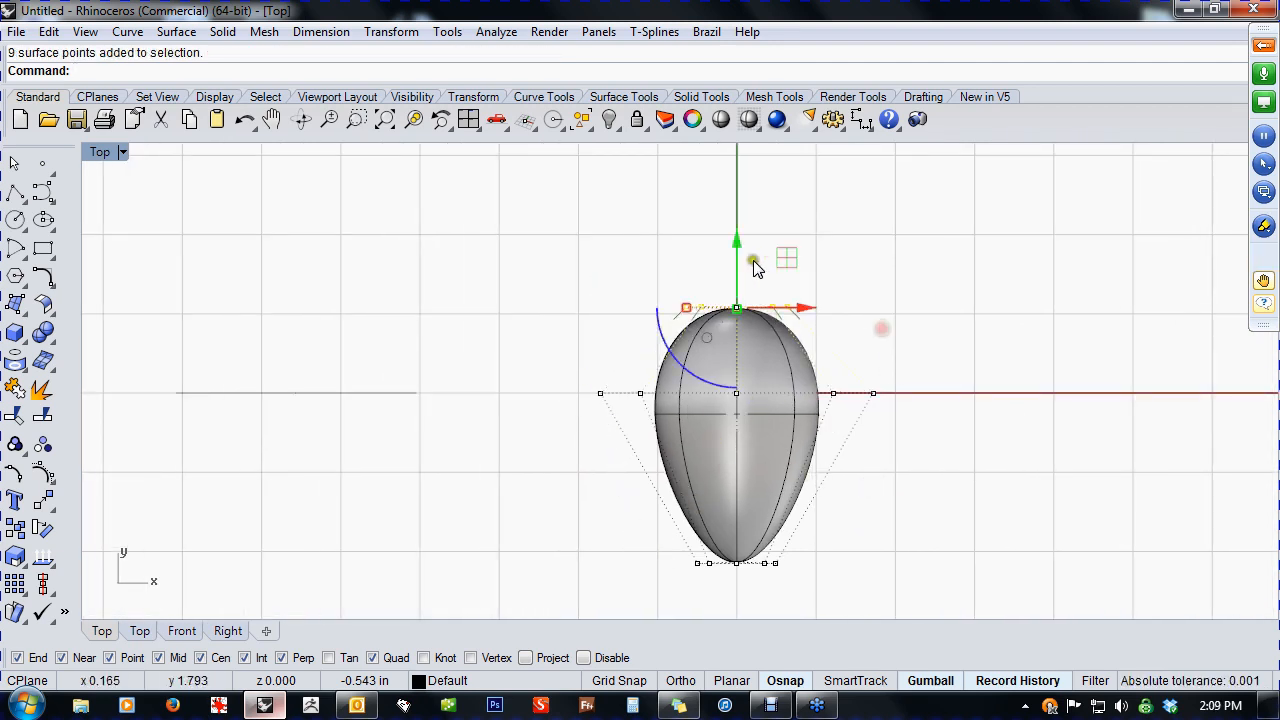
{"action": "mouse_move", "coordinate": [738, 262]}
{"action": "left_mouse_down"}
{"action": "mouse_move", "coordinate": [734, 238]}
{"action": "mouse_move", "coordinate": [731, 266]}
{"action": "left_mouse_up"}
{"action": "left_click", "coordinate": [594, 329]}
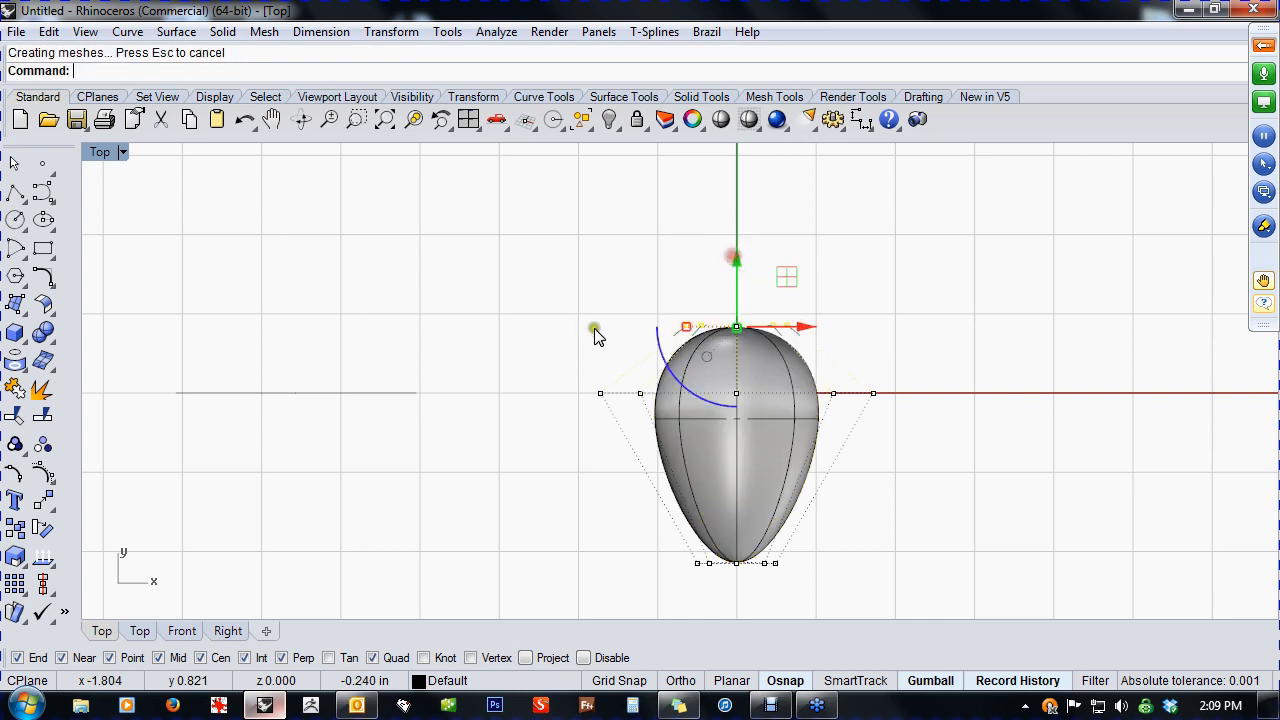
- Nudge the middle row of control points about 0.01 in along negative Y in the Top view, and deselect it
{"action": "left_click_drag", "start_coordinate": [549, 380], "coordinate": [1028, 420]}
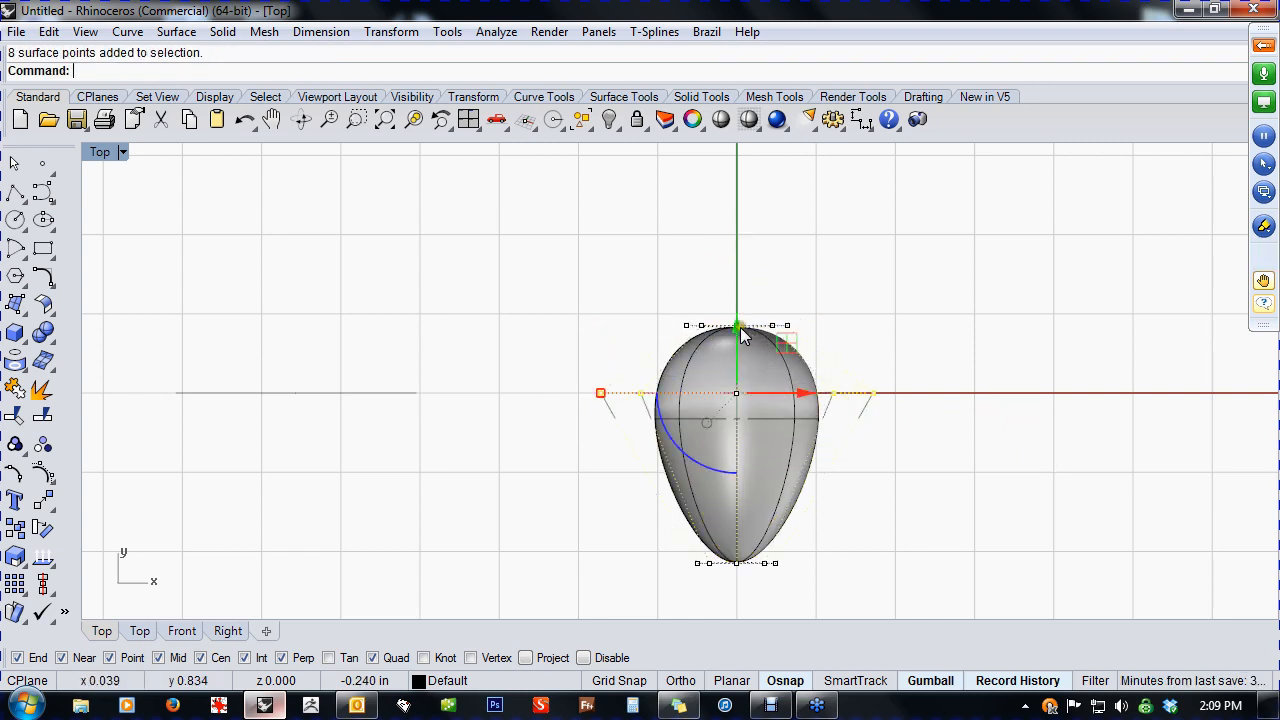
{"action": "mouse_move", "coordinate": [737, 336]}
{"action": "left_mouse_down"}
{"action": "mouse_move", "coordinate": [733, 355]}
{"action": "mouse_move", "coordinate": [741, 335]}
{"action": "left_mouse_up"}
{"action": "left_click", "coordinate": [920, 508]}
{"action": "right_click_drag", "start_coordinate": [920, 508], "coordinate": [822, 495]}
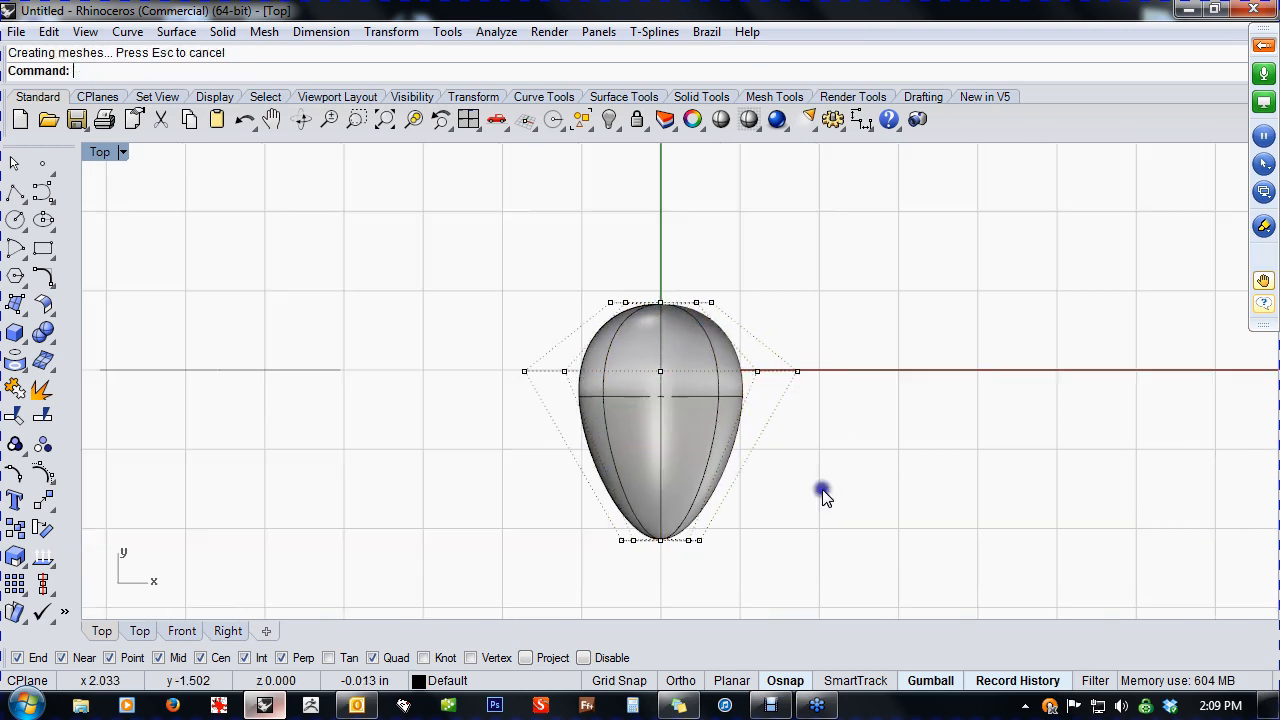
- Try pulling the outermost negative-X control point of the middle row outward in the Top view, and undo the move
{"action": "left_click", "coordinate": [524, 371]}
{"action": "left_click_drag", "start_coordinate": [590, 372], "coordinate": [494, 373]}
{"action": "left_click_drag", "start_coordinate": [600, 372], "coordinate": [572, 371]}
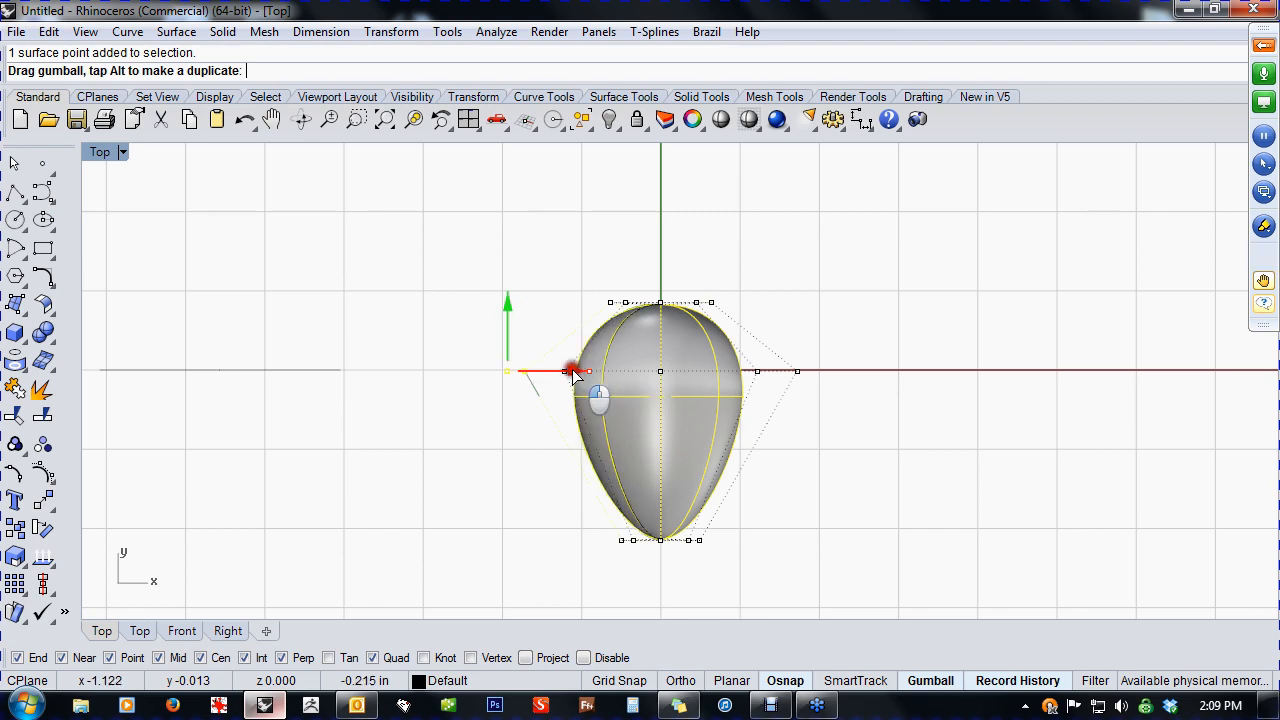
{"action": "key", "text": "ctrl+z"}
{"action": "left_click", "coordinate": [496, 508]}
- Turn off the control points in the Front view and select the whole surface
{"action": "right_click_drag", "start_coordinate": [537, 531], "coordinate": [569, 468]}
{"action": "key", "text": "ctrl+F2"}
{"action": "scroll", "coordinate": [634, 500], "scroll_direction": "down", "scroll_amount": 4}
{"action": "right_click_drag", "start_coordinate": [509, 435], "coordinate": [527, 468]}
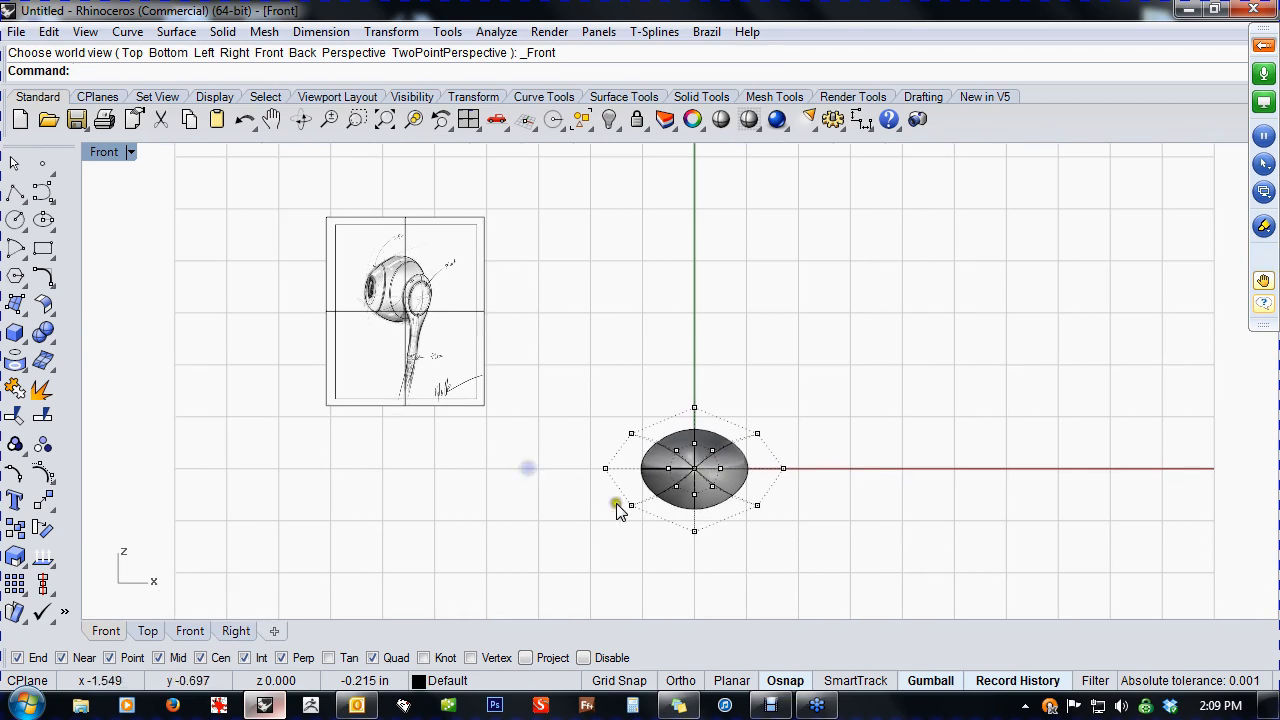
{"action": "key", "text": "Escape"}
{"action": "left_click", "coordinate": [655, 487]}
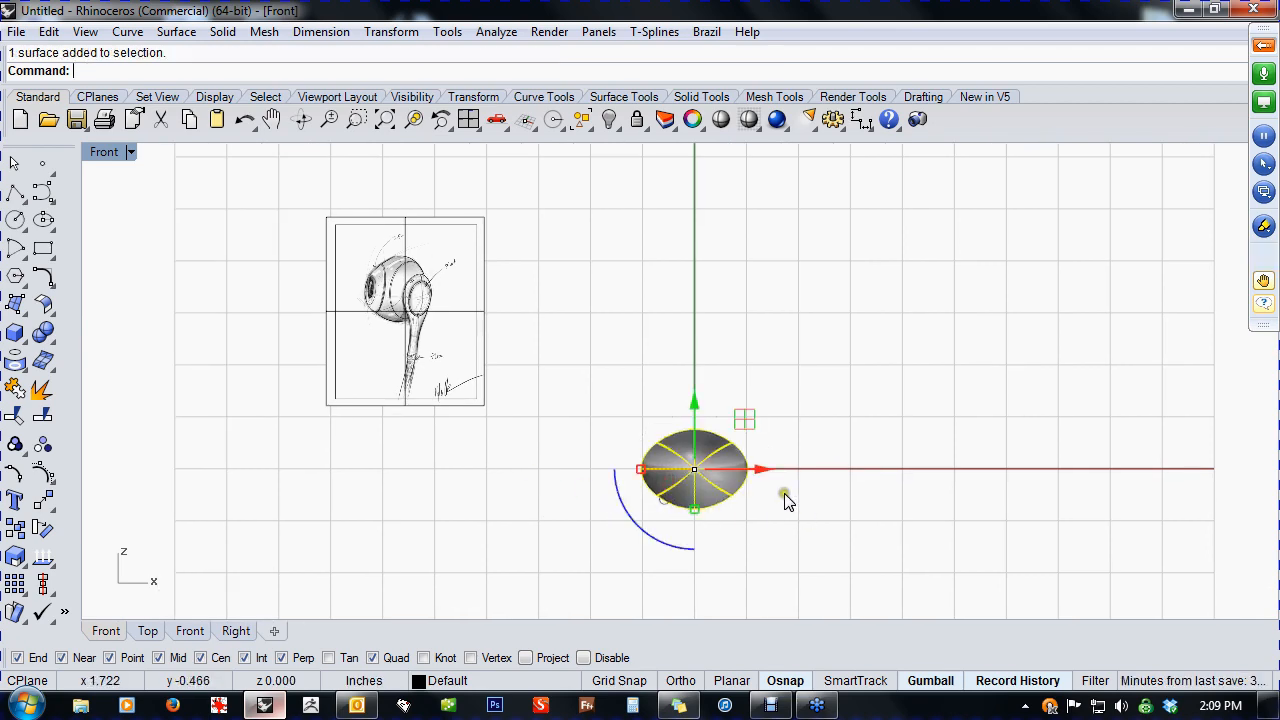
- Rotate the surface by -90 degrees about the X axis in the Perspective view so its narrow end points up
{"action": "key", "text": "ctrl+F4"}
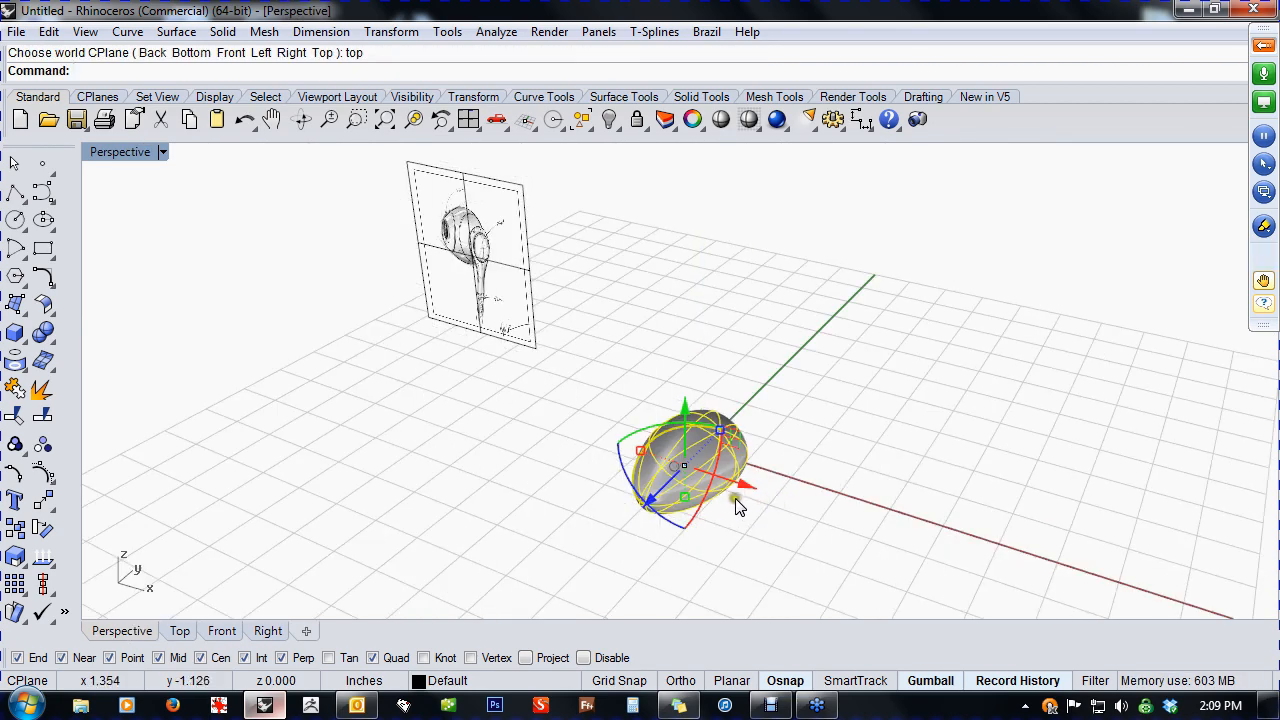
{"action": "left_click", "coordinate": [695, 517]}
{"action": "left_click", "coordinate": [731, 552]}
{"action": "right_click_drag", "start_coordinate": [700, 523], "coordinate": [583, 423]}
{"action": "left_click", "coordinate": [677, 493]}
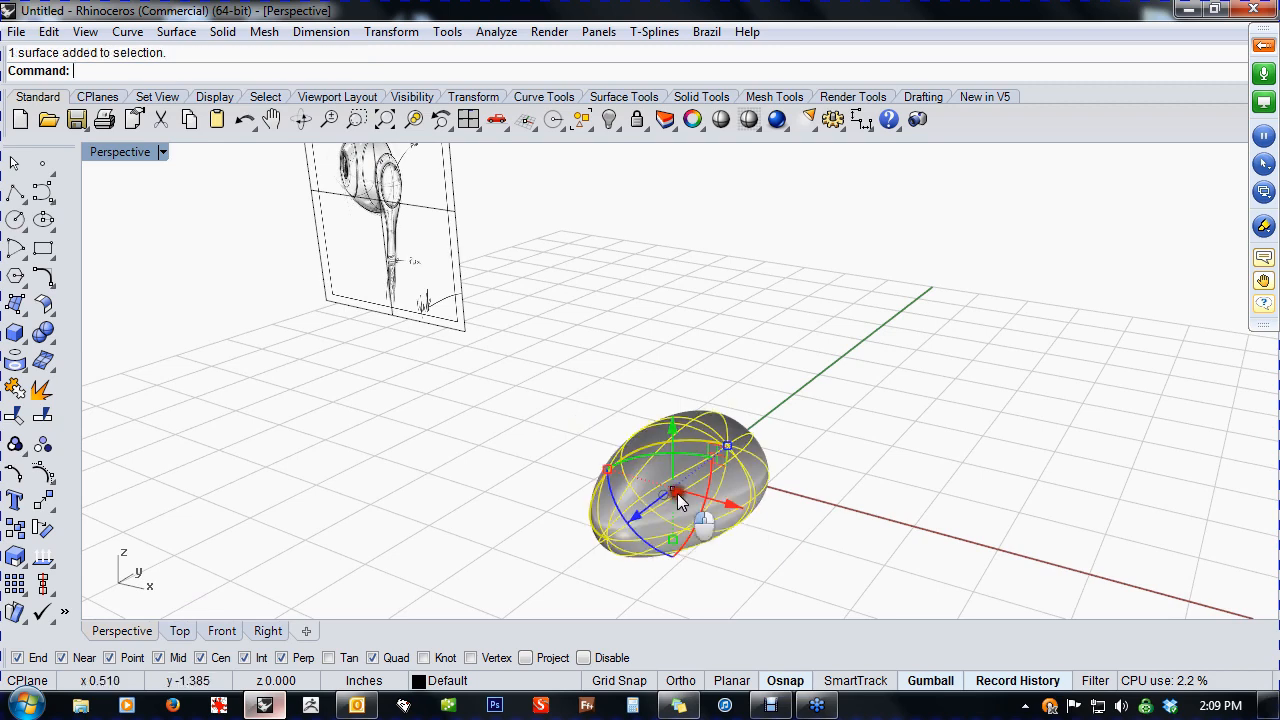
{"action": "right_click_drag", "start_coordinate": [731, 527], "coordinate": [690, 491]}
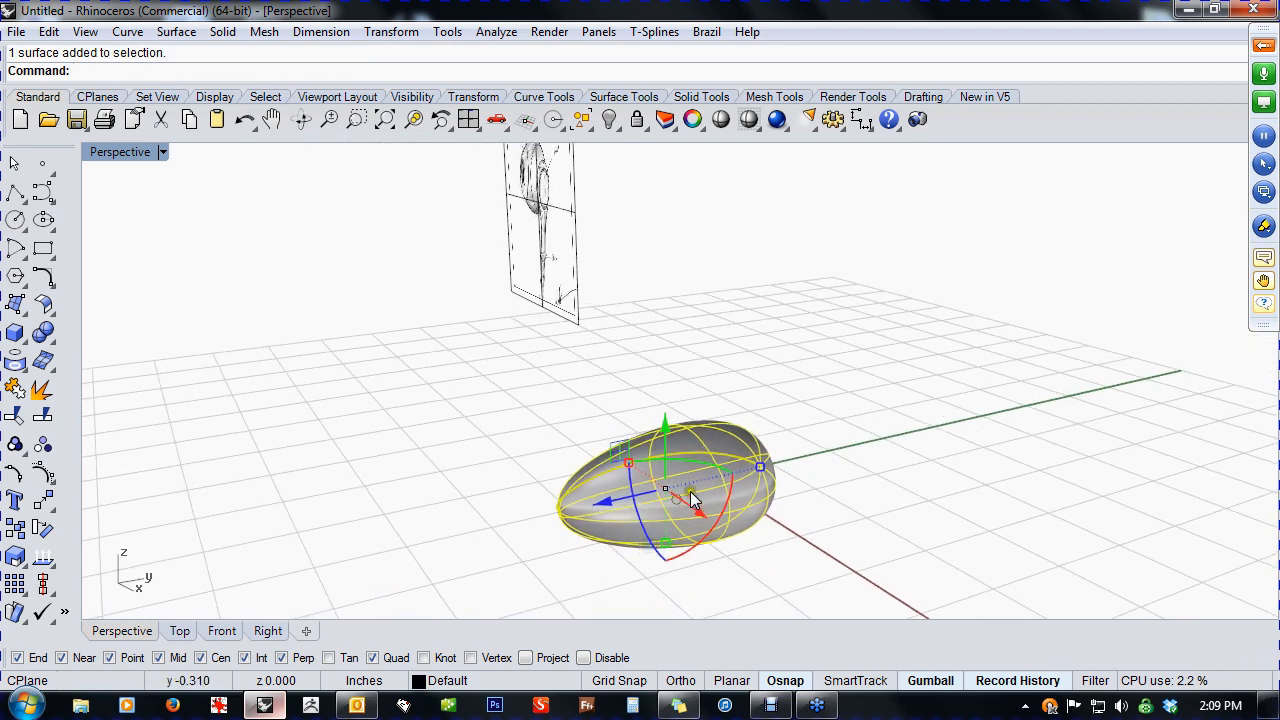
{"action": "left_click", "coordinate": [685, 559]}
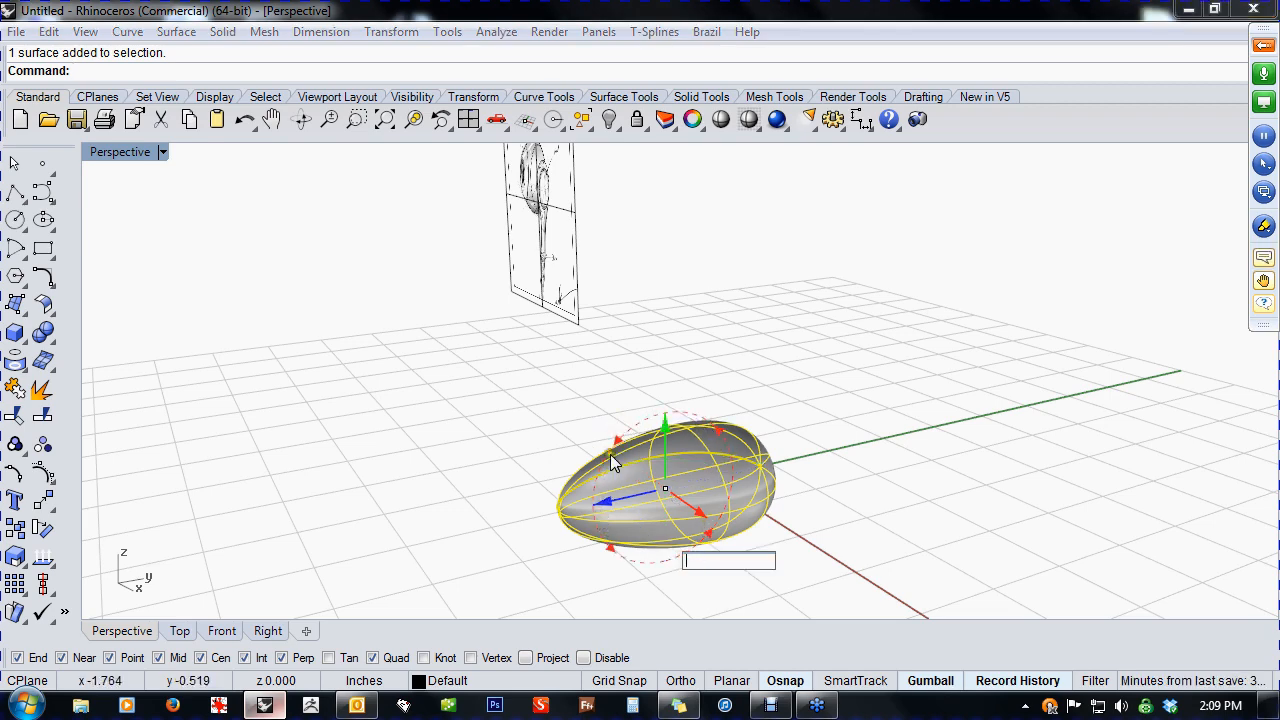
{"action": "right_click_drag", "start_coordinate": [627, 563], "coordinate": [686, 588]}
{"action": "right_click_drag", "start_coordinate": [740, 543], "coordinate": [692, 528]}
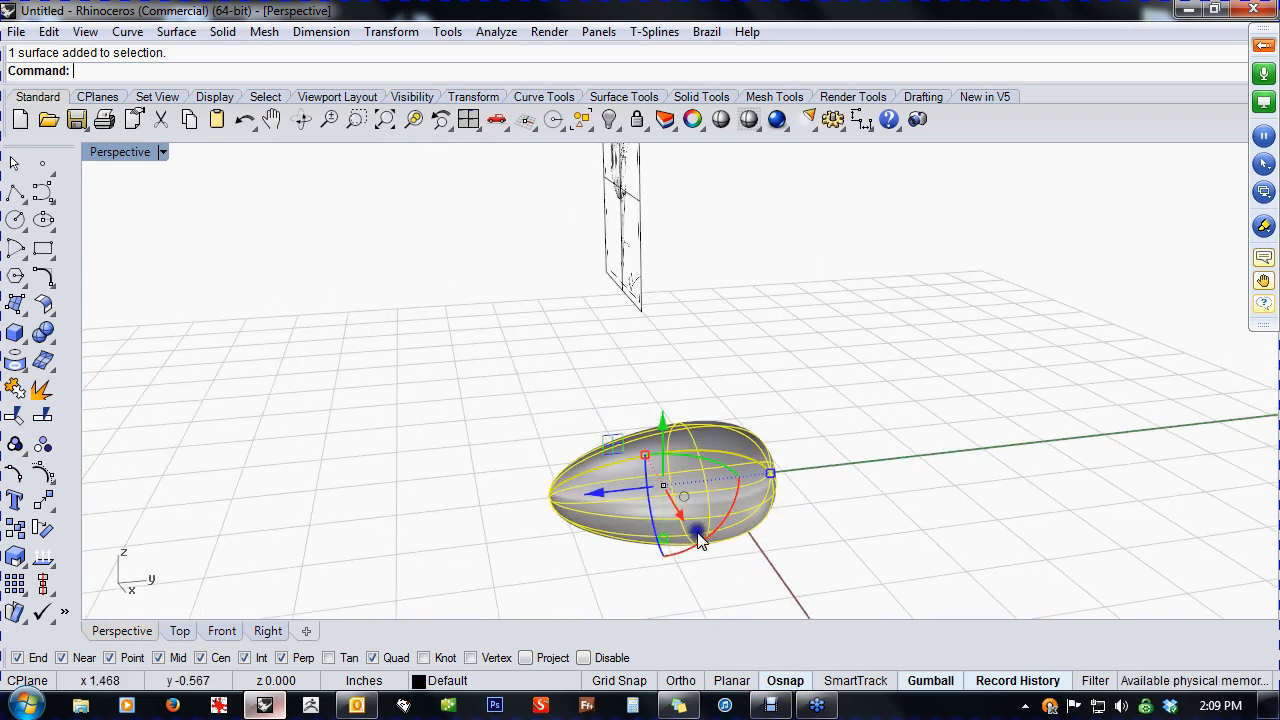
{"action": "left_click_drag", "start_coordinate": [674, 549], "coordinate": [624, 561]}
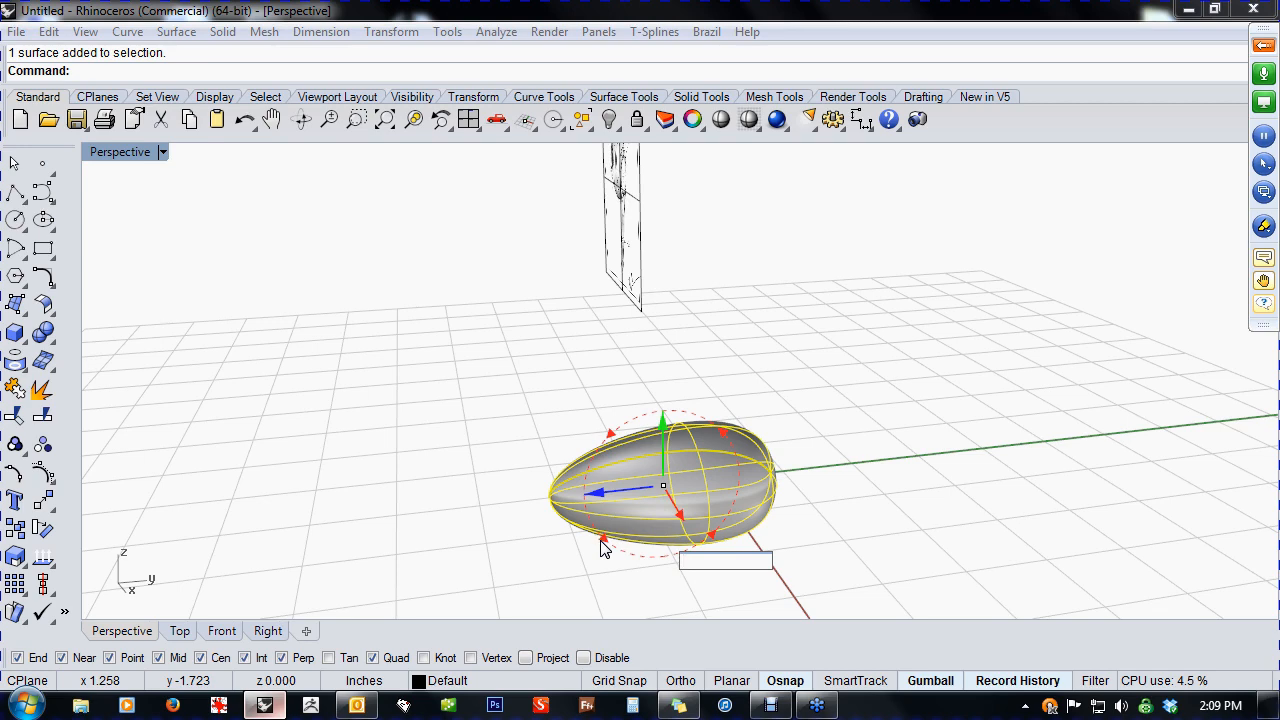
{"action": "type", "text": "-90"}
{"action": "key", "text": "Return"}
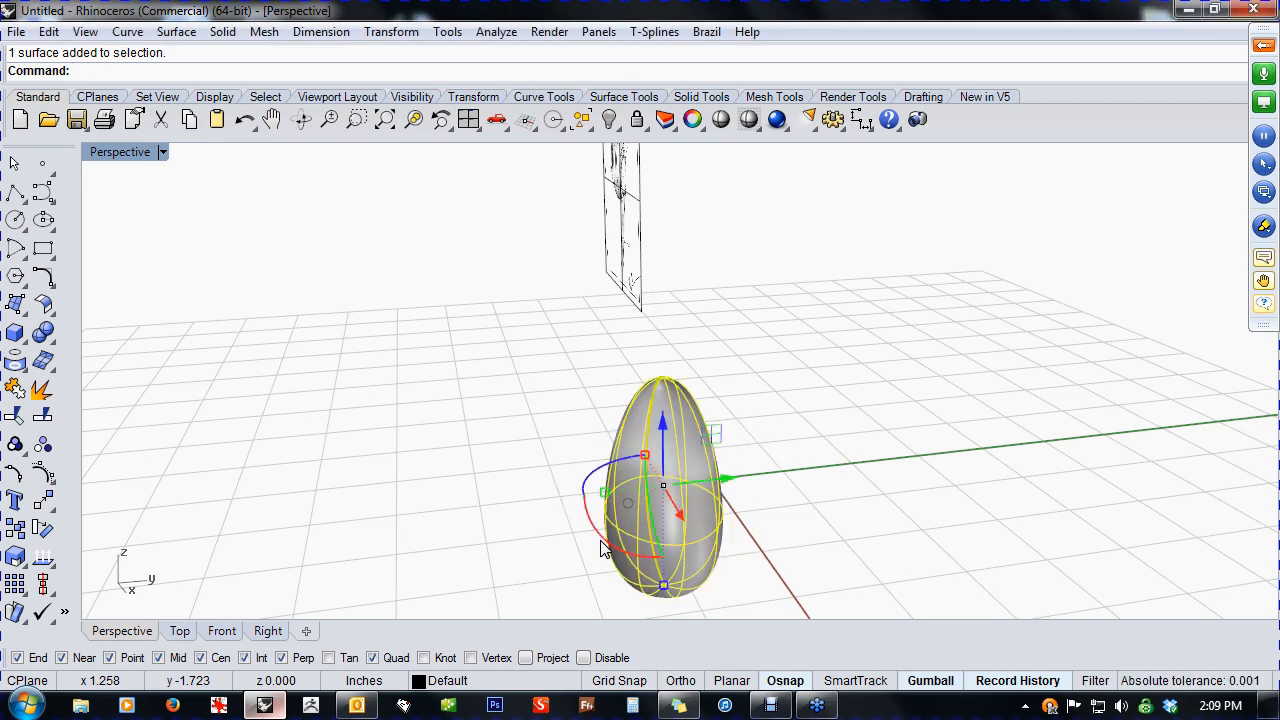
- Rotate the upright surface a quarter turn about the Y axis so its narrow end points toward negative X
{"action": "mouse_move", "coordinate": [541, 532]}
{"action": "right_mouse_down"}
{"action": "mouse_move", "coordinate": [792, 547]}
{"action": "mouse_move", "coordinate": [926, 483]}
{"action": "mouse_move", "coordinate": [797, 563]}
{"action": "right_mouse_up"}
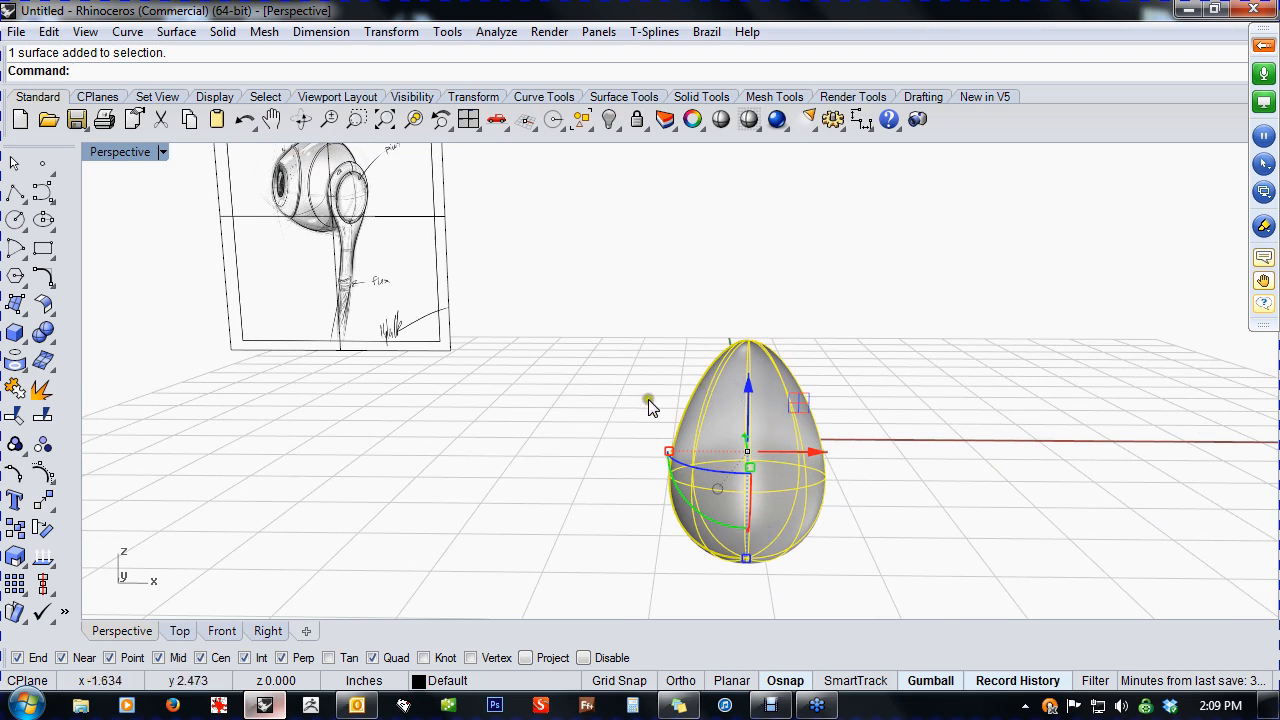
{"action": "left_click", "coordinate": [675, 488]}
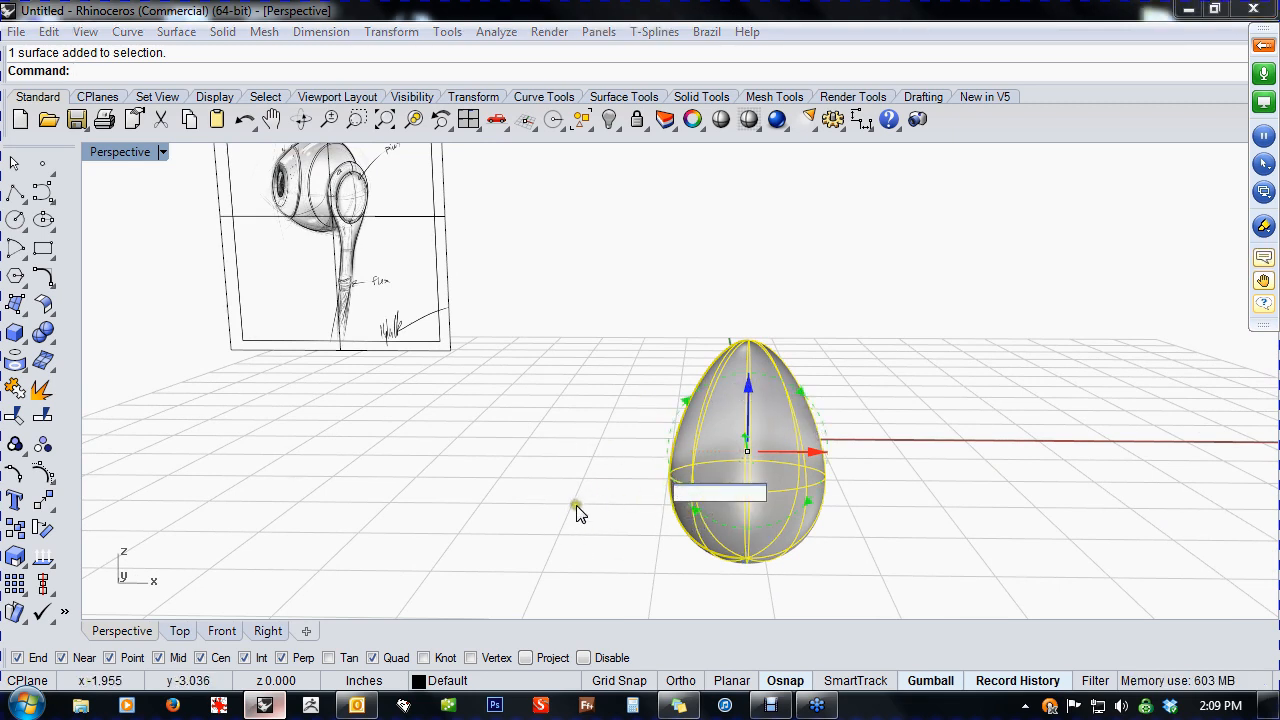
{"action": "key", "text": "Return"}
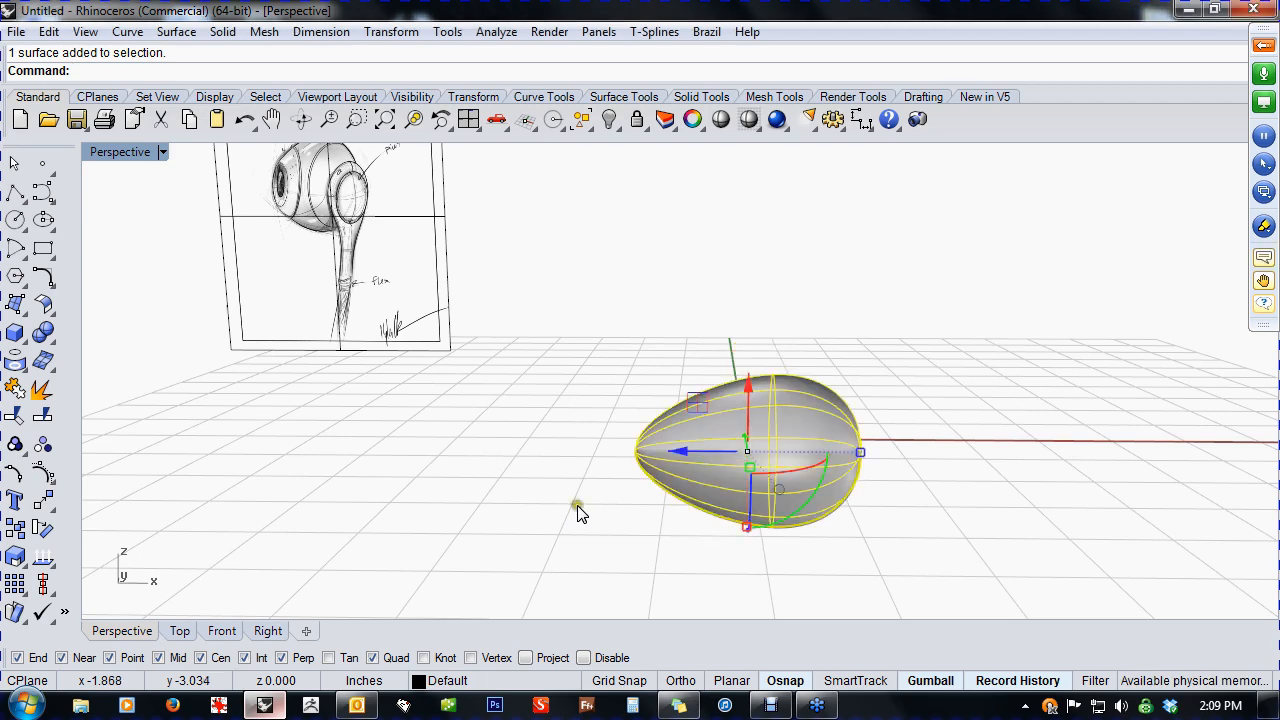
- In the Front view, move the surface about 0.33 in along negative X to line up its cross-section isocurve with the vertical axis
{"action": "right_click_drag", "start_coordinate": [577, 506], "coordinate": [629, 514], "text": "shift"}
{"action": "key", "text": "ctrl+F2"}
{"action": "scroll", "coordinate": [604, 492], "scroll_direction": "down", "scroll_amount": 2}
{"action": "left_click", "coordinate": [878, 568]}
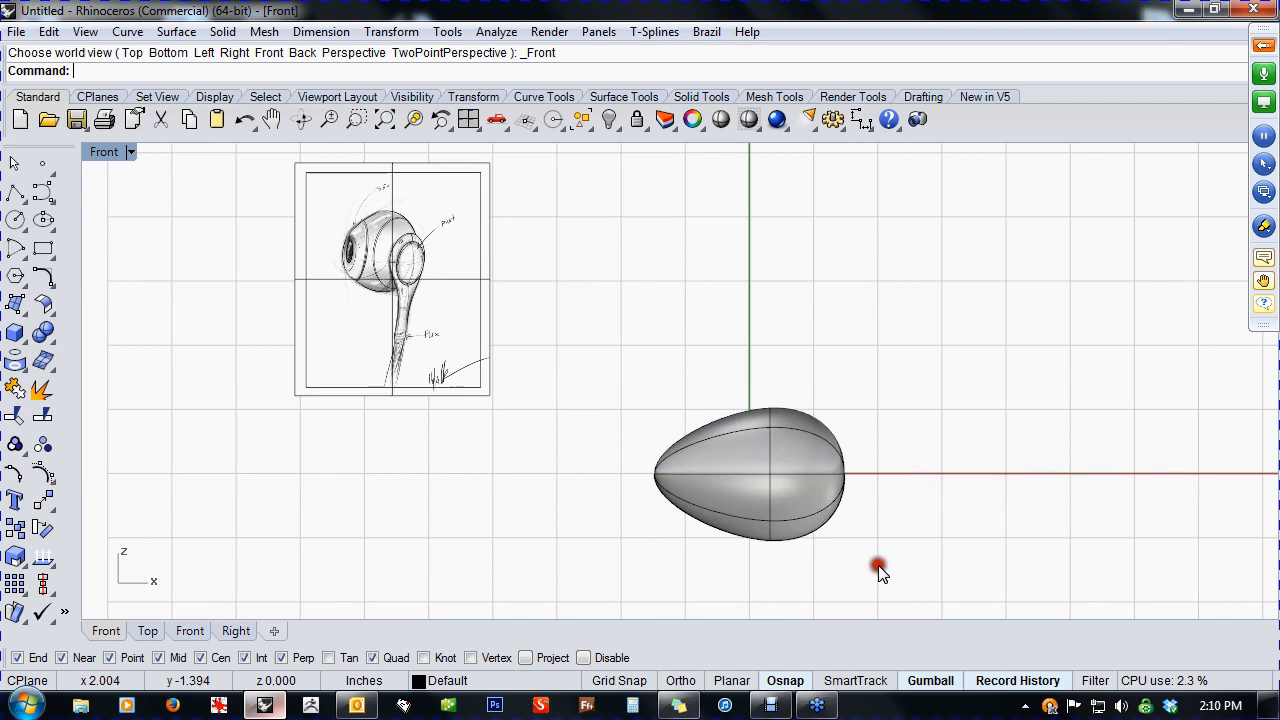
{"action": "left_click", "coordinate": [813, 498]}
{"action": "left_click_drag", "start_coordinate": [693, 472], "coordinate": [664, 471]}
{"action": "left_click", "coordinate": [557, 500]}
{"action": "right_click_drag", "start_coordinate": [557, 500], "coordinate": [531, 495]}
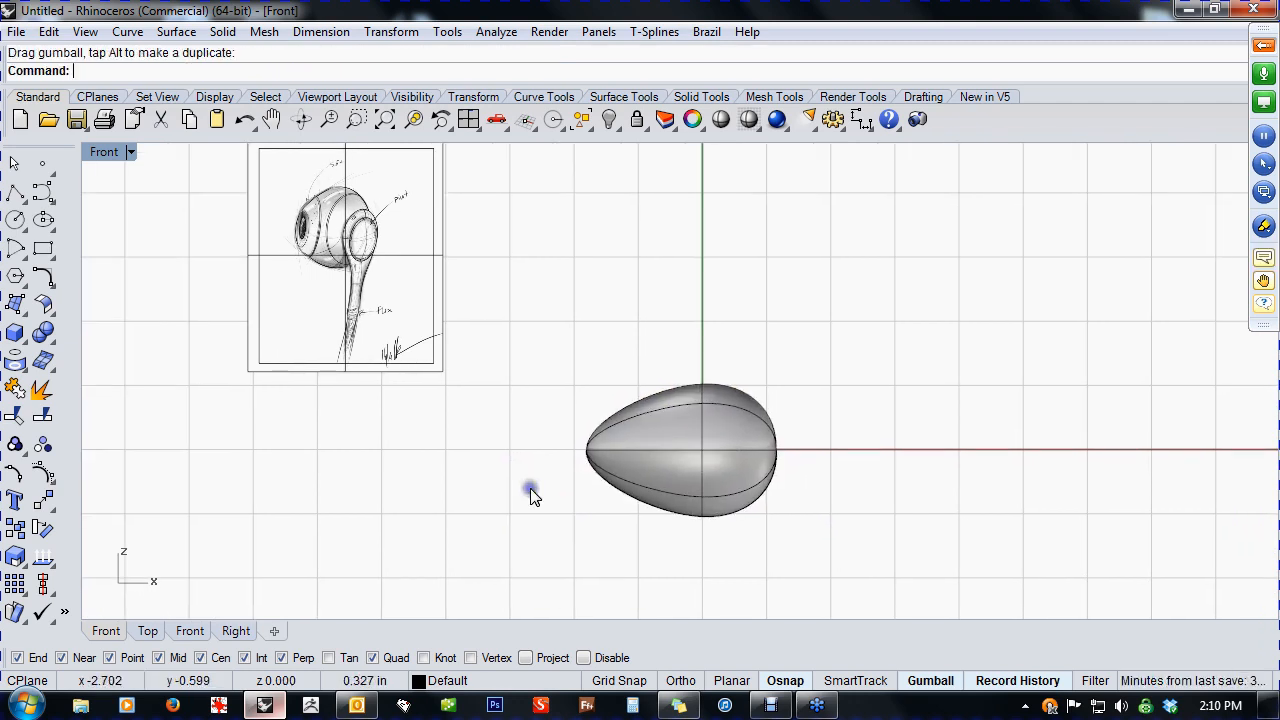
{"action": "mouse_move", "coordinate": [457, 478]}
{"action": "right_mouse_down"}
{"action": "mouse_move", "coordinate": [526, 492]}
{"action": "mouse_move", "coordinate": [463, 472]}
{"action": "right_mouse_up"}
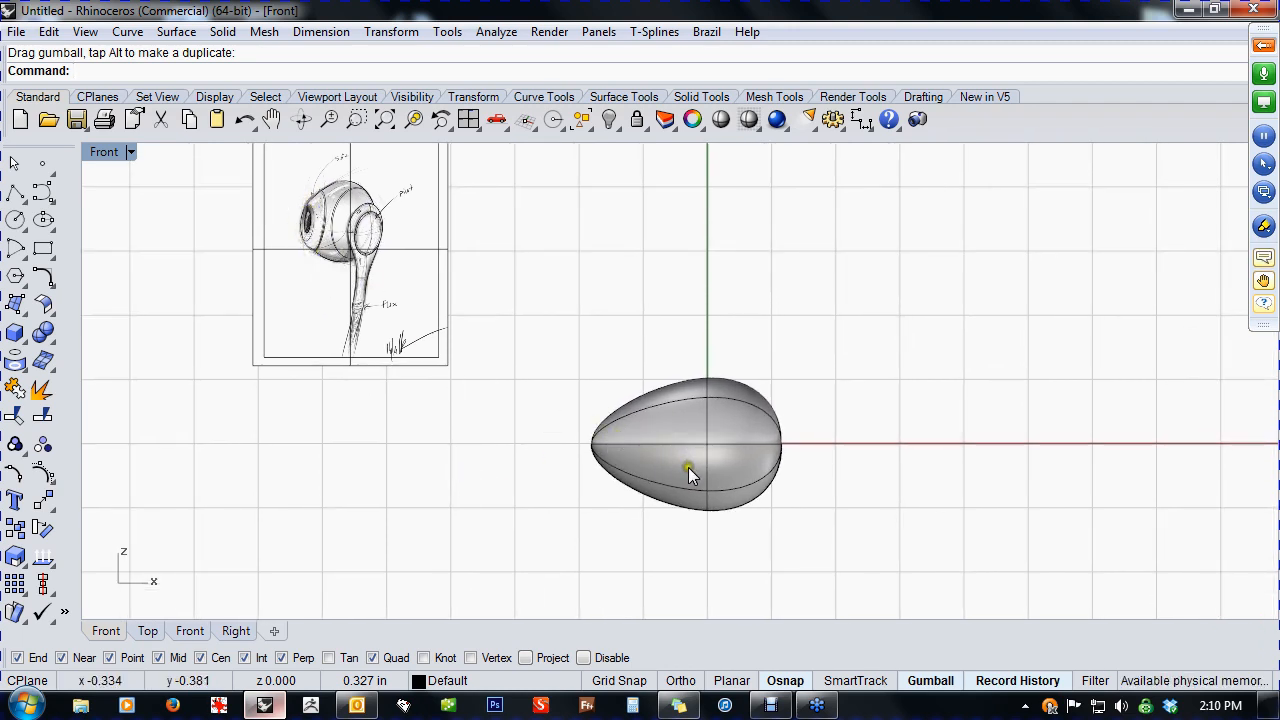
- Split the surface with a U-direction isocurve across its narrow end at about x = -1.24, with Shrink set to No, and check the tip piece
{"action": "scroll", "coordinate": [688, 468], "scroll_direction": "up", "scroll_amount": 3}
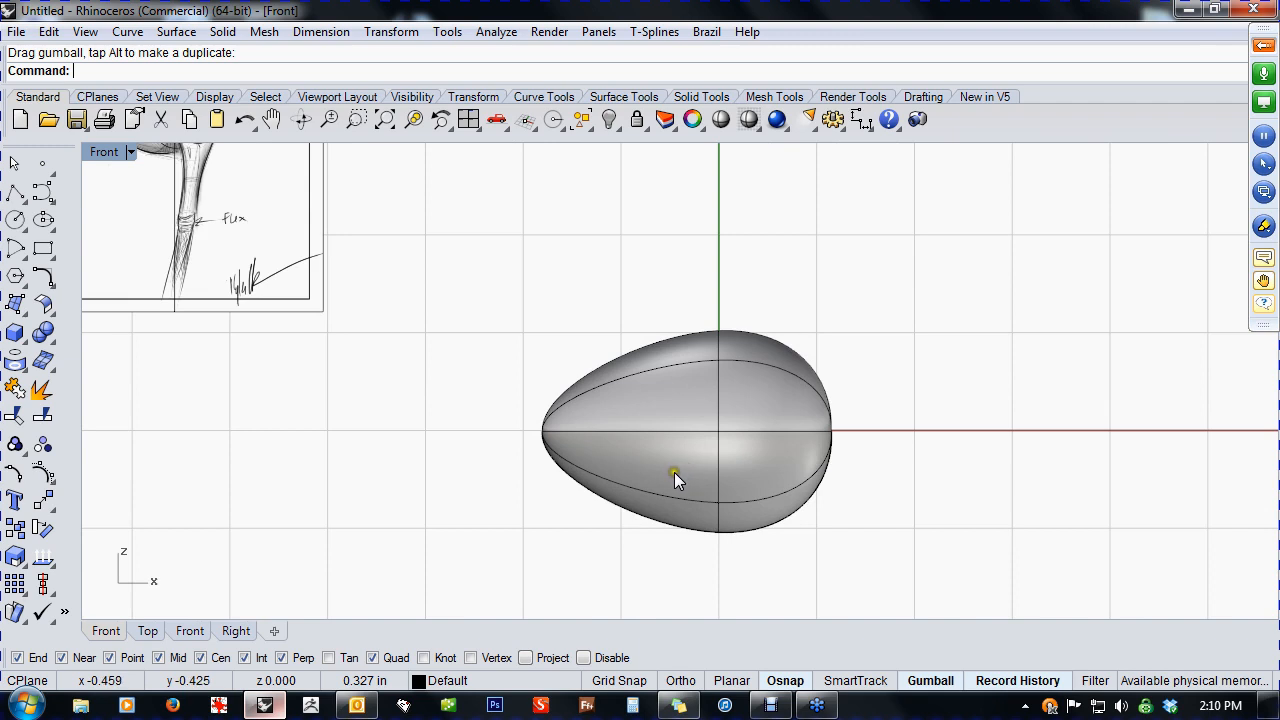
{"action": "left_click", "coordinate": [40, 420]}
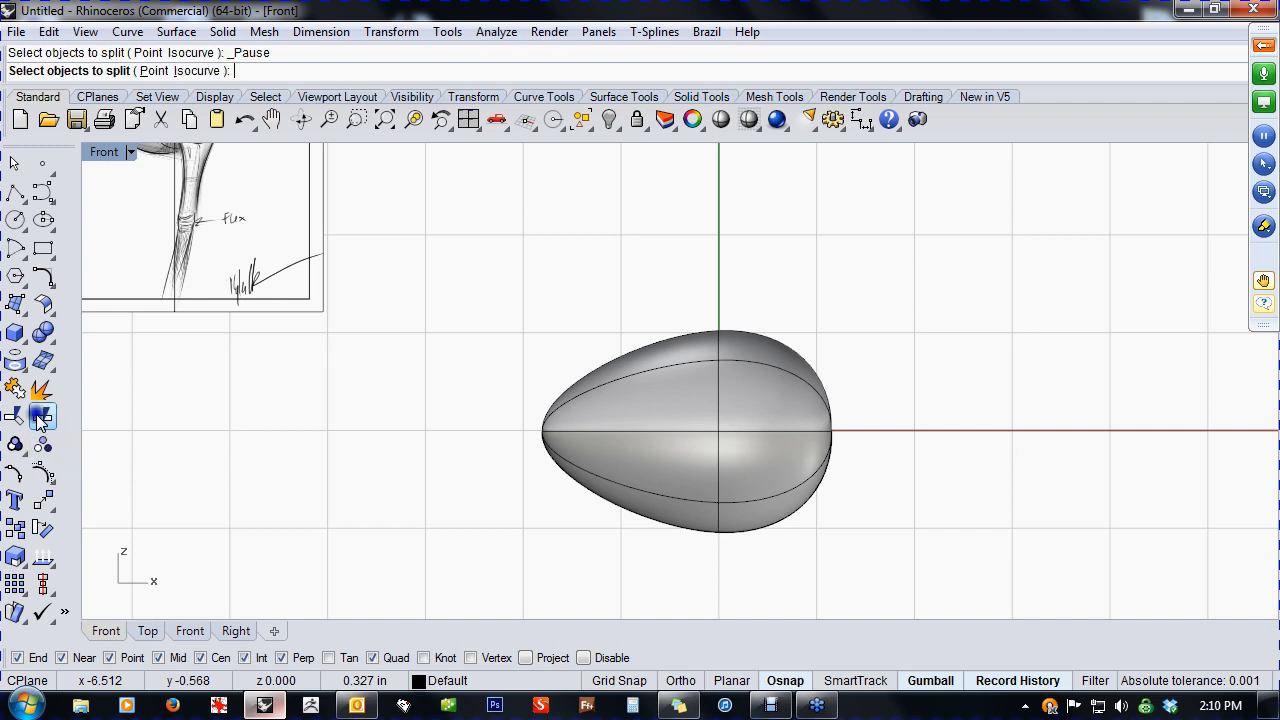
{"action": "left_click", "coordinate": [669, 438]}
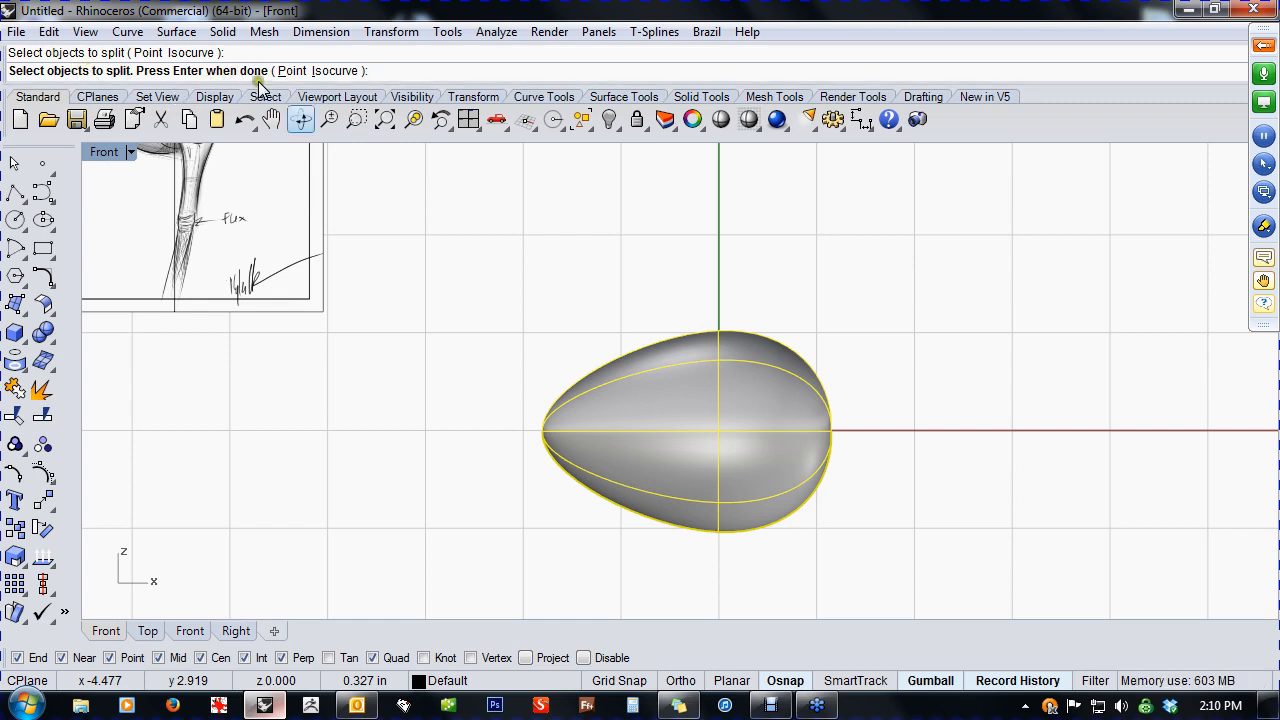
{"action": "right_click", "coordinate": [664, 438]}
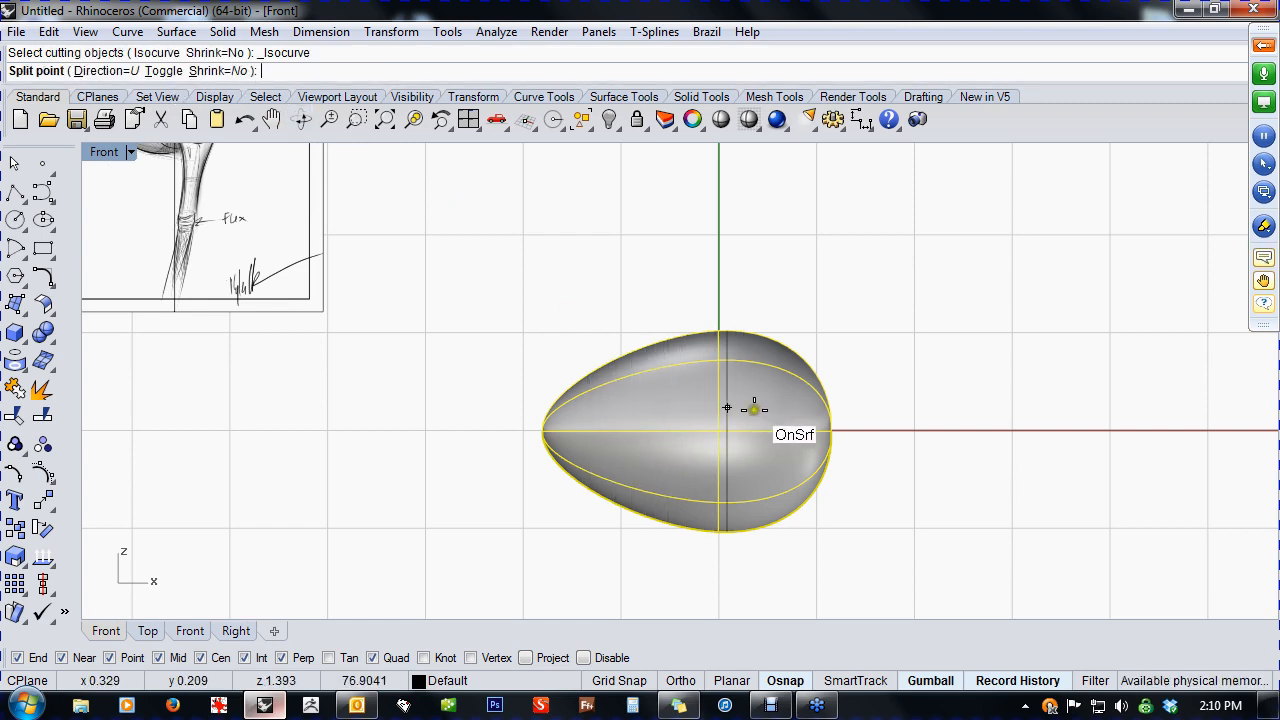
{"action": "type", "text": "t"}
{"action": "right_click", "coordinate": [638, 414]}
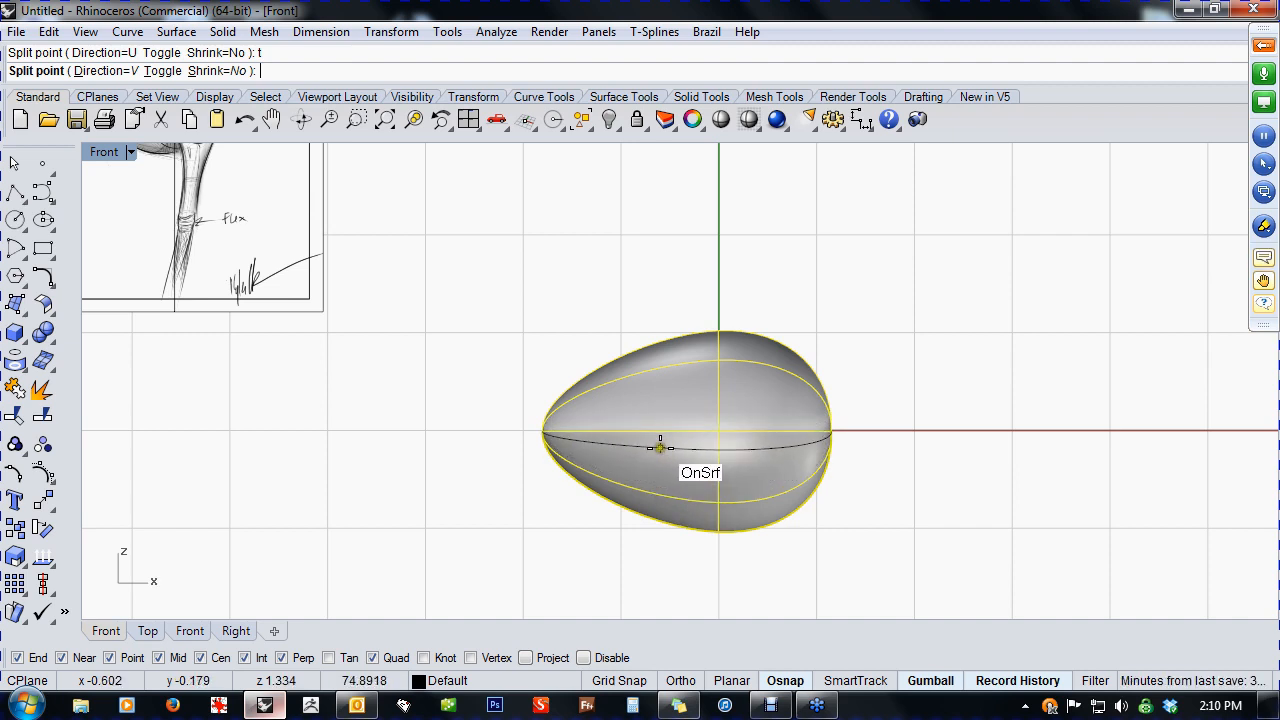
{"action": "right_click", "coordinate": [660, 447]}
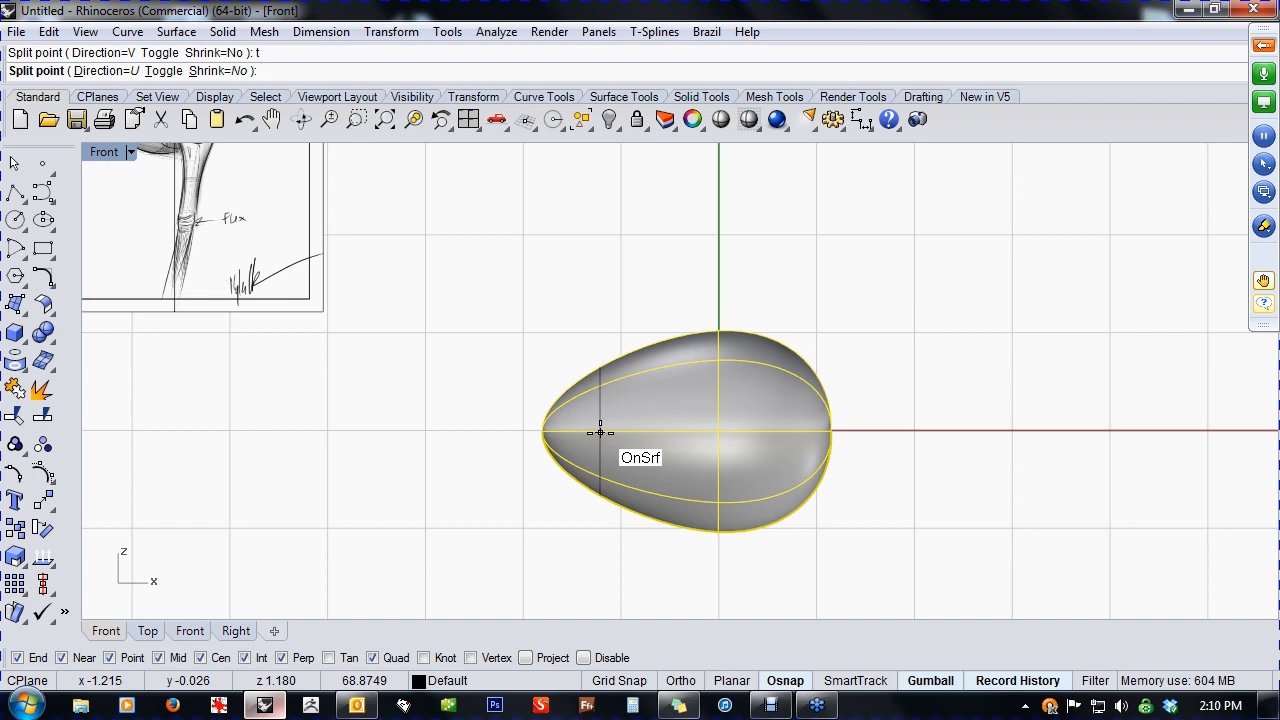
{"action": "scroll", "coordinate": [600, 432], "scroll_direction": "down", "scroll_amount": 2}
{"action": "right_click_drag", "start_coordinate": [600, 432], "coordinate": [666, 499]}
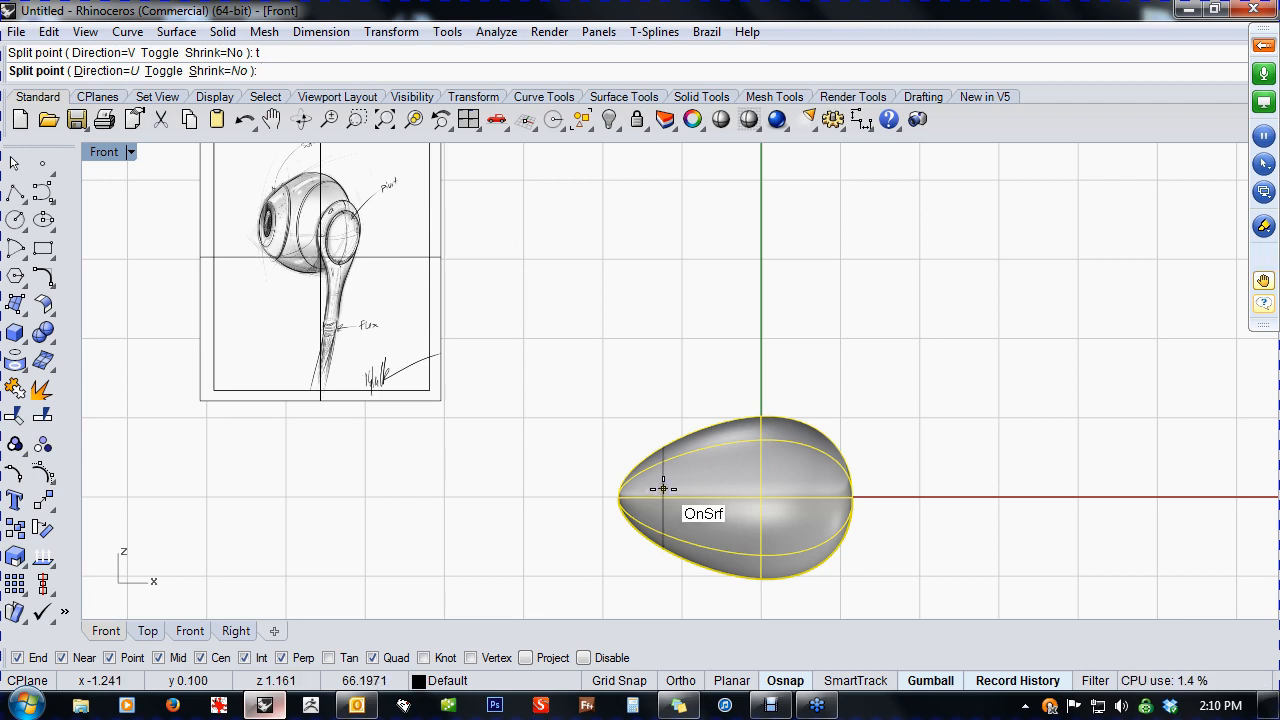
{"action": "left_click", "coordinate": [663, 488]}
{"action": "left_click", "coordinate": [648, 505]}
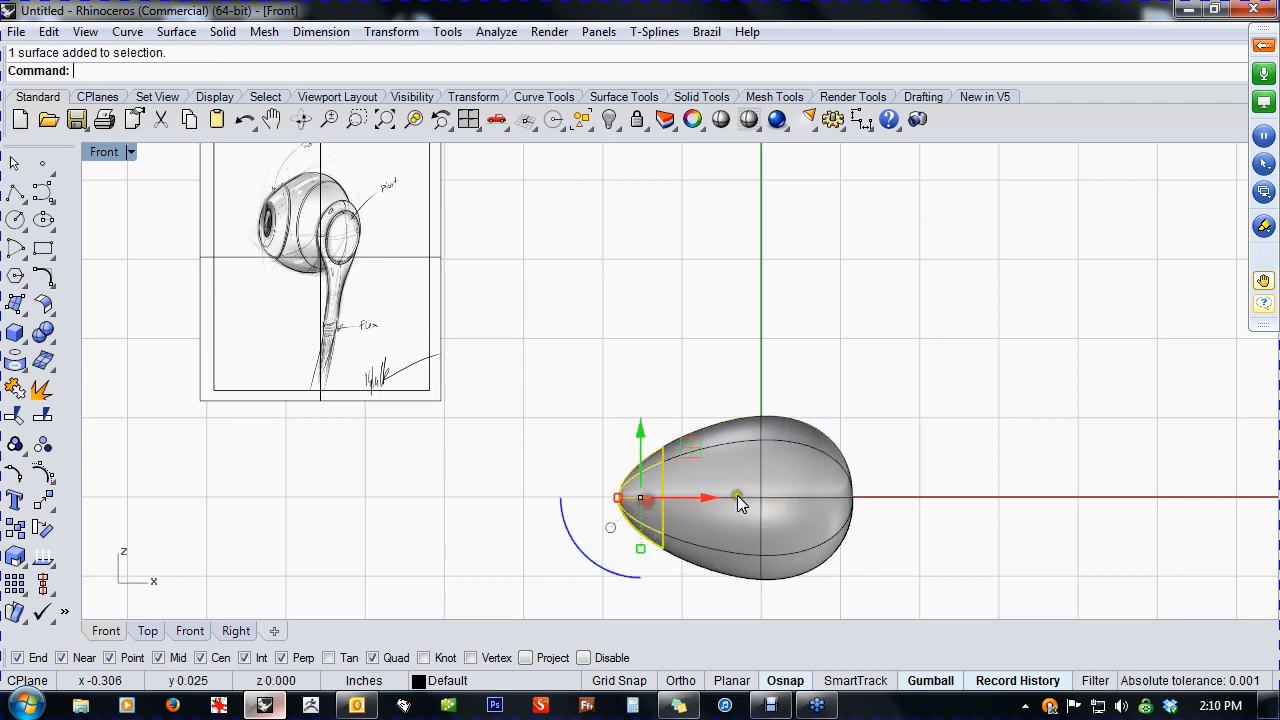
{"action": "left_click", "coordinate": [528, 547]}
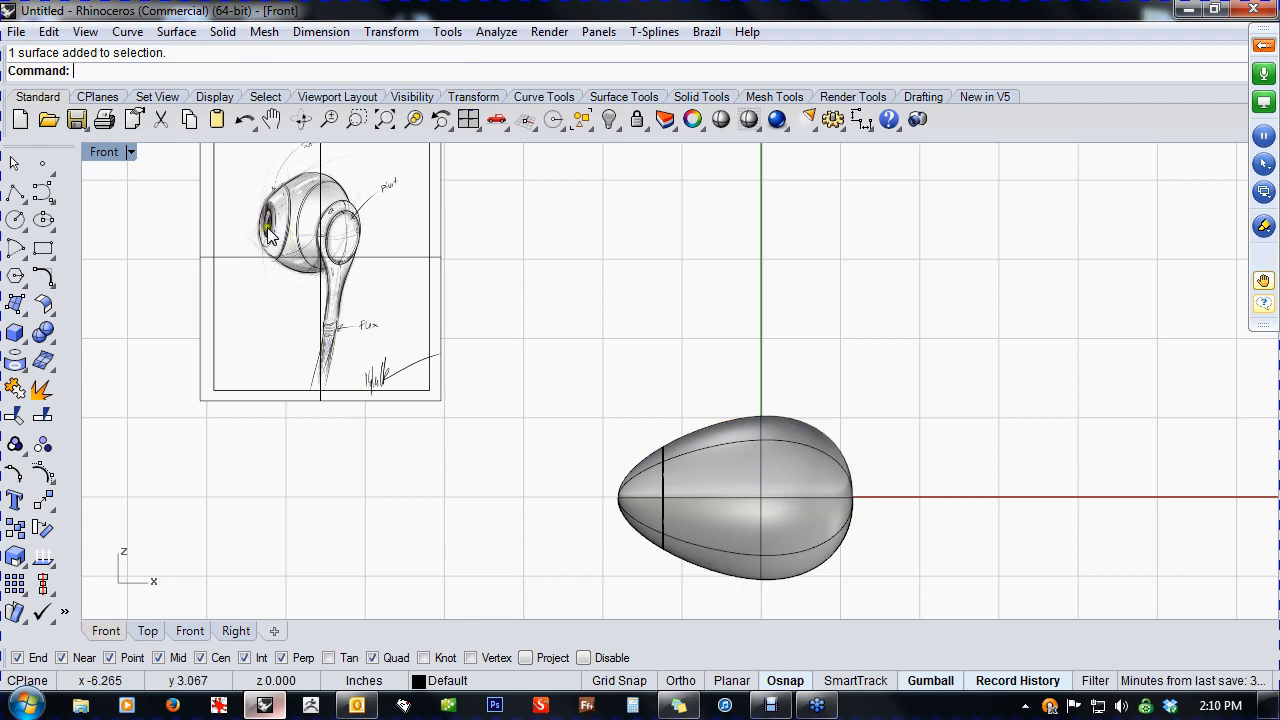
- Try deleting the split tip piece, and undo the deletion
{"action": "left_click", "coordinate": [640, 506]}
{"action": "key", "text": "Delete"}
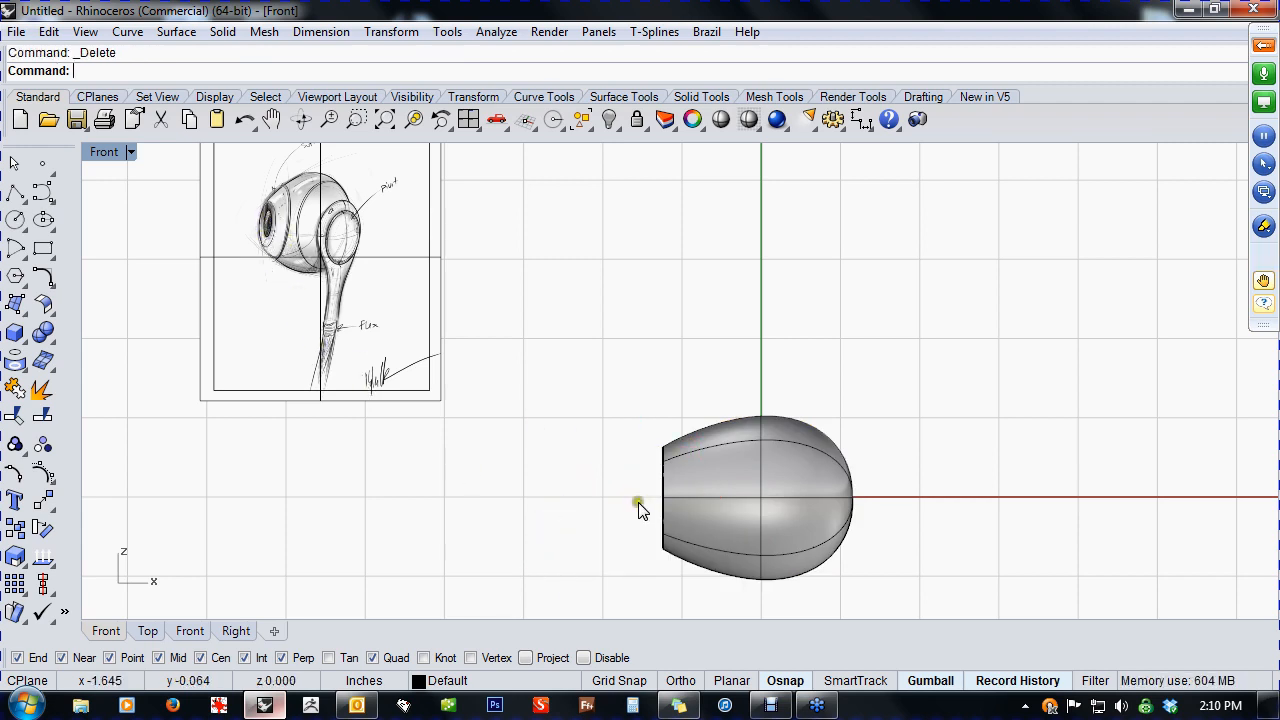
{"action": "key", "text": "ctrl+z"}
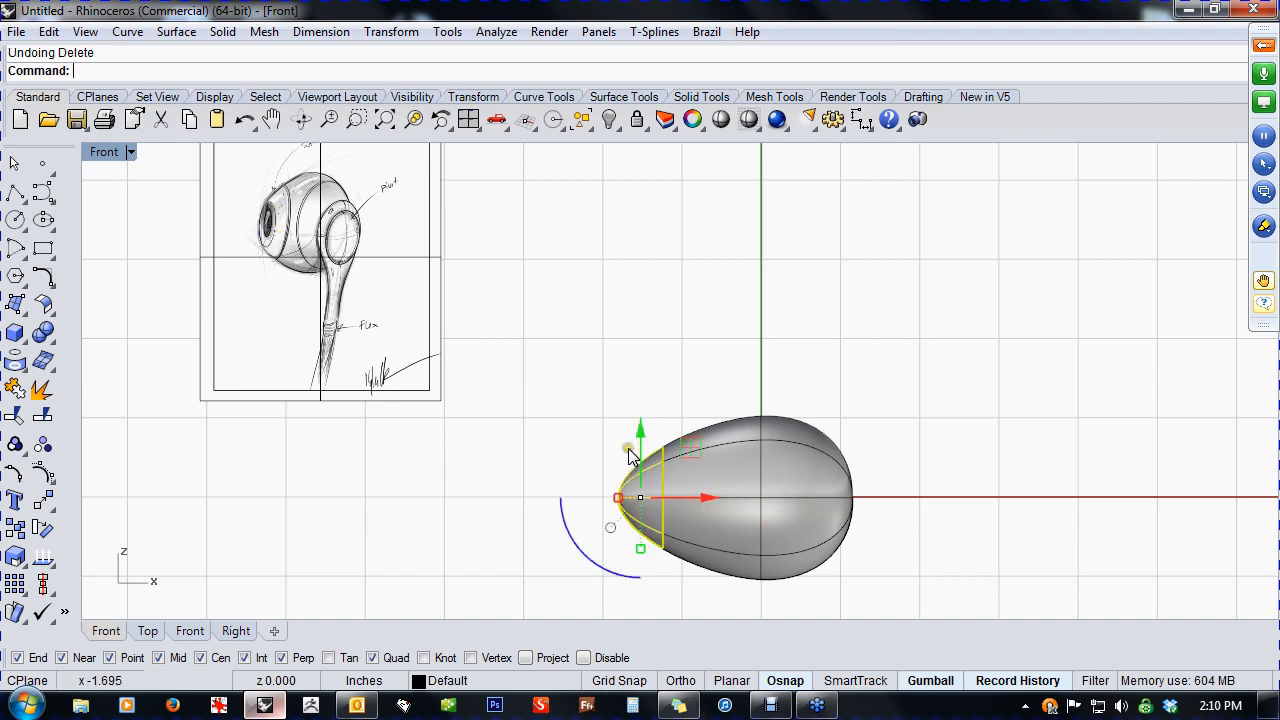
- Flatten the split tip piece by scaling it to about a quarter of its depth along the X axis
{"action": "scroll", "coordinate": [669, 518], "scroll_direction": "up", "scroll_amount": 3}
{"action": "right_click_drag", "start_coordinate": [669, 518], "coordinate": [630, 482]}
{"action": "left_click", "coordinate": [584, 449]}
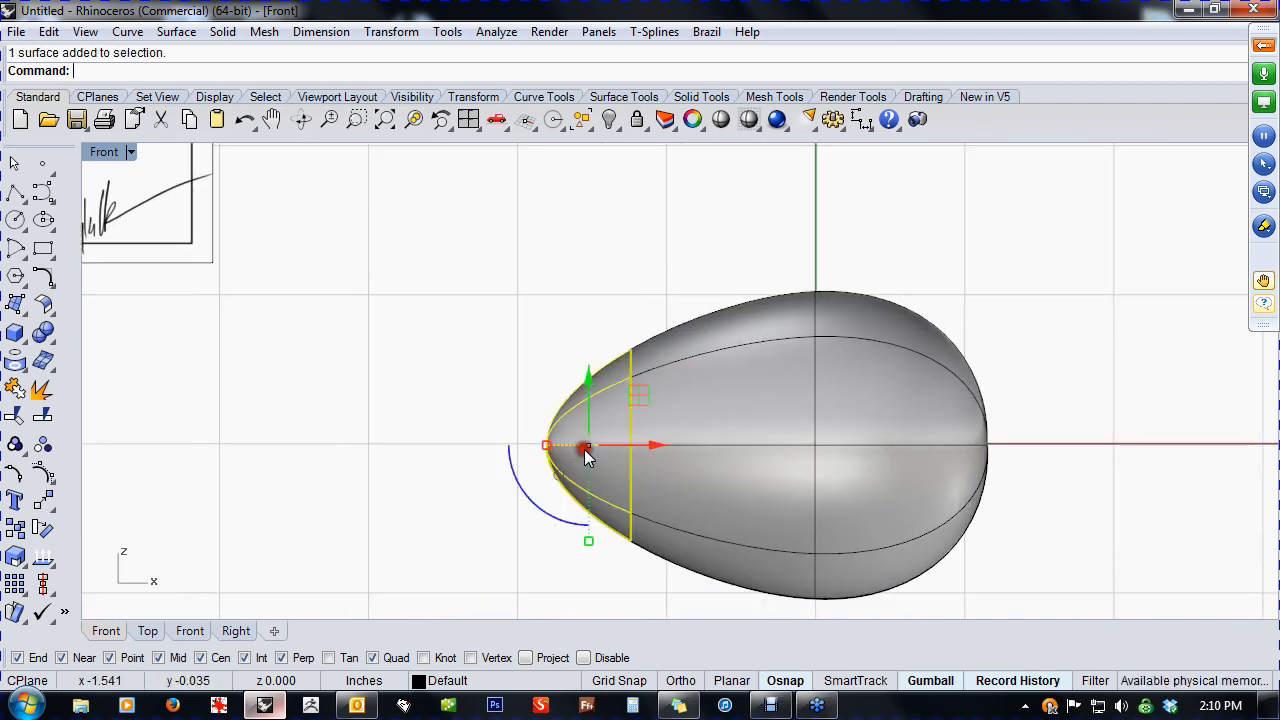
{"action": "left_click_drag", "start_coordinate": [546, 448], "coordinate": [583, 457]}
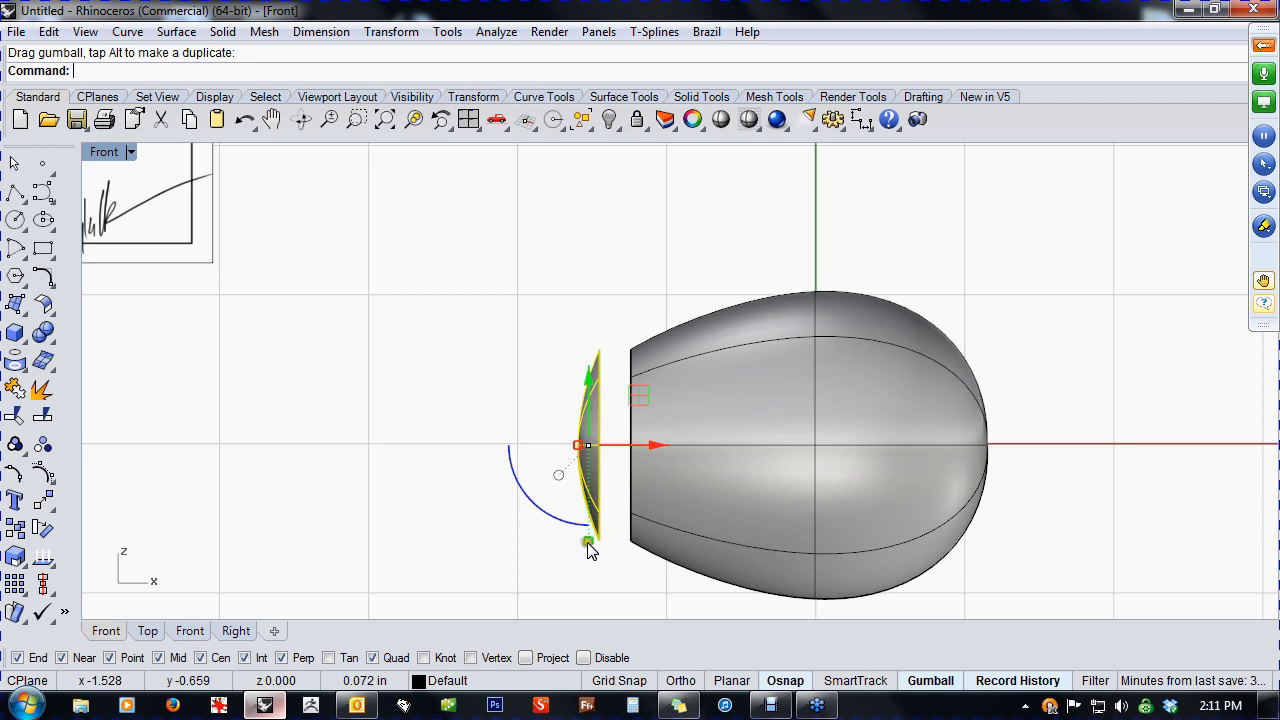
- Scale the flattened tip piece down uniformly and move it about 0.5 in along positive X so it sits inside the body opening
{"action": "left_click_drag", "start_coordinate": [588, 543], "coordinate": [602, 518], "text": "shift"}
{"action": "left_click_drag", "start_coordinate": [653, 449], "coordinate": [726, 461]}
- In the Perspective view, select the body together with the inset tip piece and narrow both along the Y axis into an oval cross-section
{"action": "key", "text": "alt"}
{"action": "key", "text": "ctrl+F4"}
{"action": "right_click_drag", "start_coordinate": [512, 461], "coordinate": [766, 505]}
{"action": "left_click", "coordinate": [733, 484]}
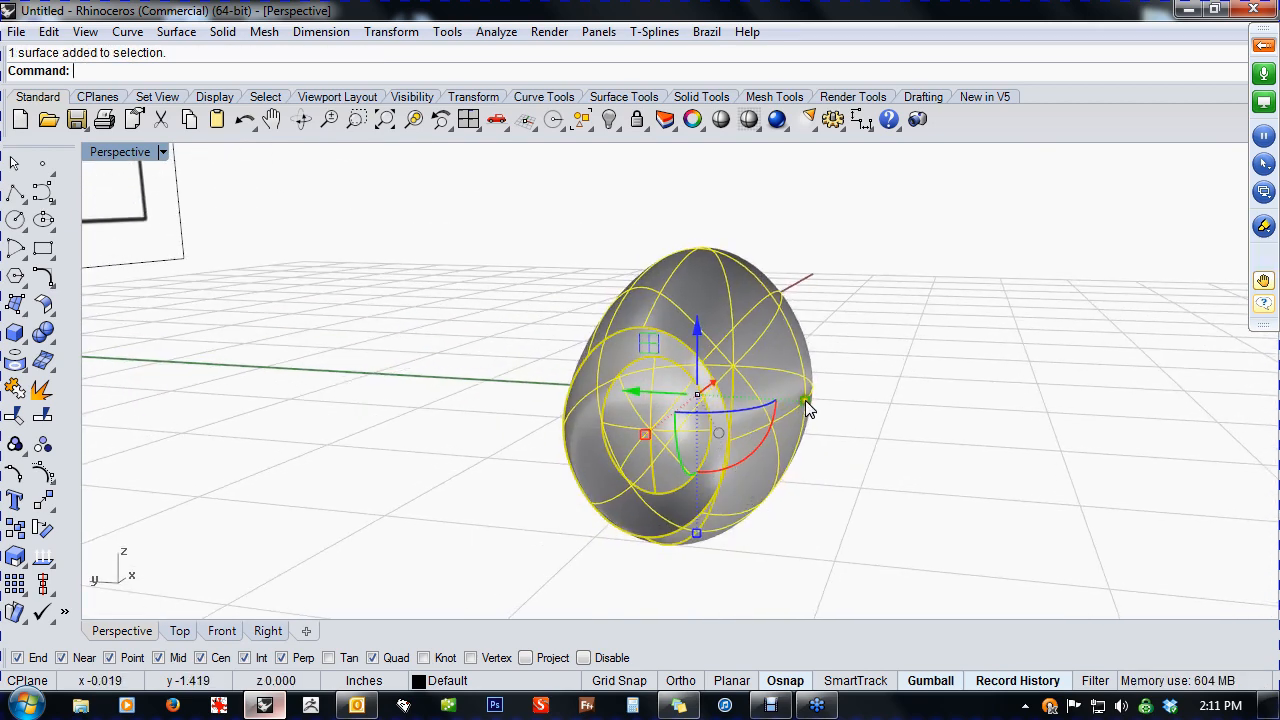
{"action": "left_click_drag", "start_coordinate": [806, 405], "coordinate": [766, 387]}
{"action": "mouse_move", "coordinate": [776, 418]}
{"action": "right_mouse_down"}
{"action": "mouse_move", "coordinate": [948, 508]}
{"action": "mouse_move", "coordinate": [698, 477]}
{"action": "mouse_move", "coordinate": [771, 525]}
{"action": "mouse_move", "coordinate": [714, 476]}
{"action": "mouse_move", "coordinate": [722, 462]}
{"action": "right_mouse_up"}
{"action": "left_click", "coordinate": [690, 495]}
{"action": "scroll", "coordinate": [800, 514], "scroll_direction": "up", "scroll_amount": 4}
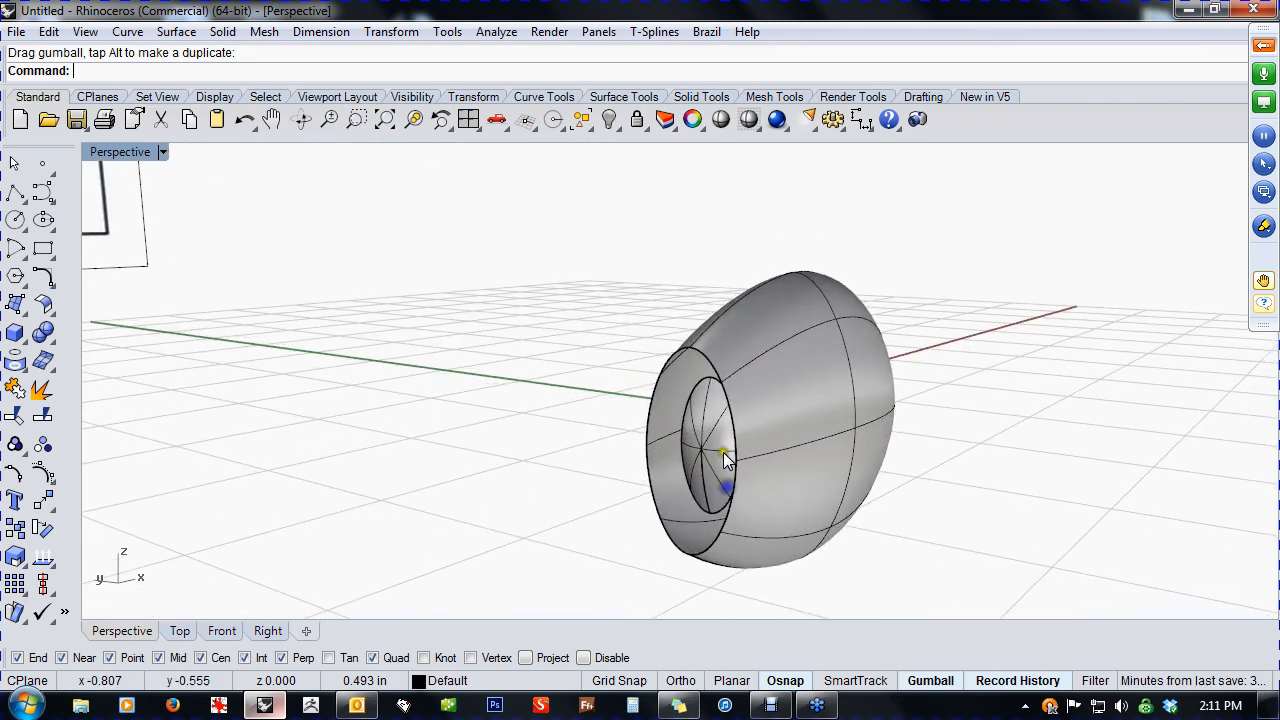
- Start a Blend Surface from the rim of the inset tip piece to the open edge of the body, accepting the seam positions
{"action": "middle_click", "coordinate": [685, 365]}
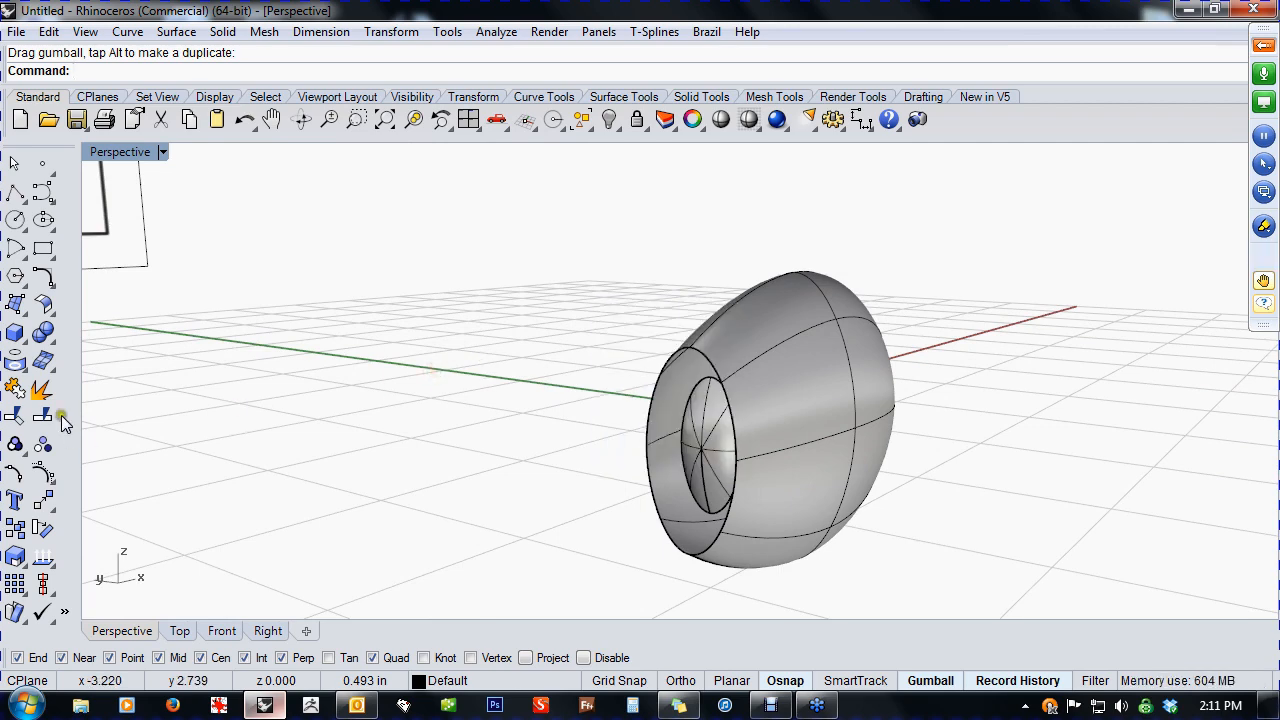
{"action": "left_click", "coordinate": [44, 310]}
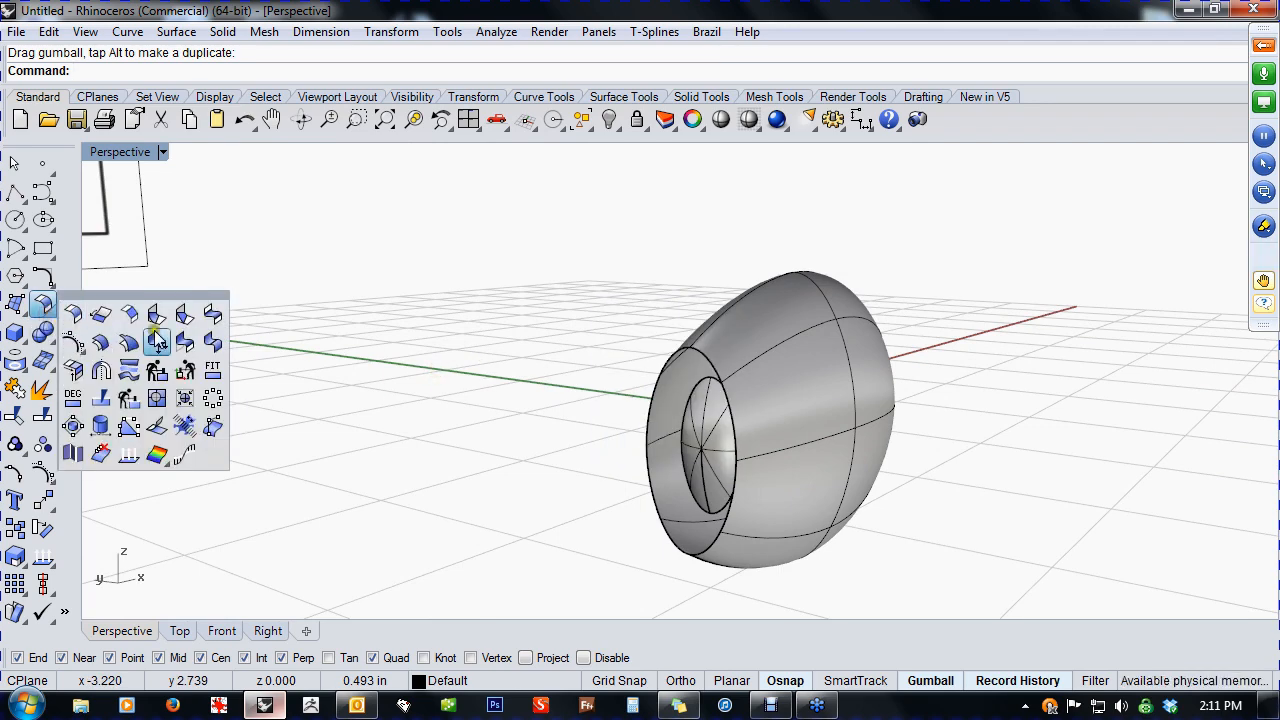
{"action": "left_click", "coordinate": [213, 315]}
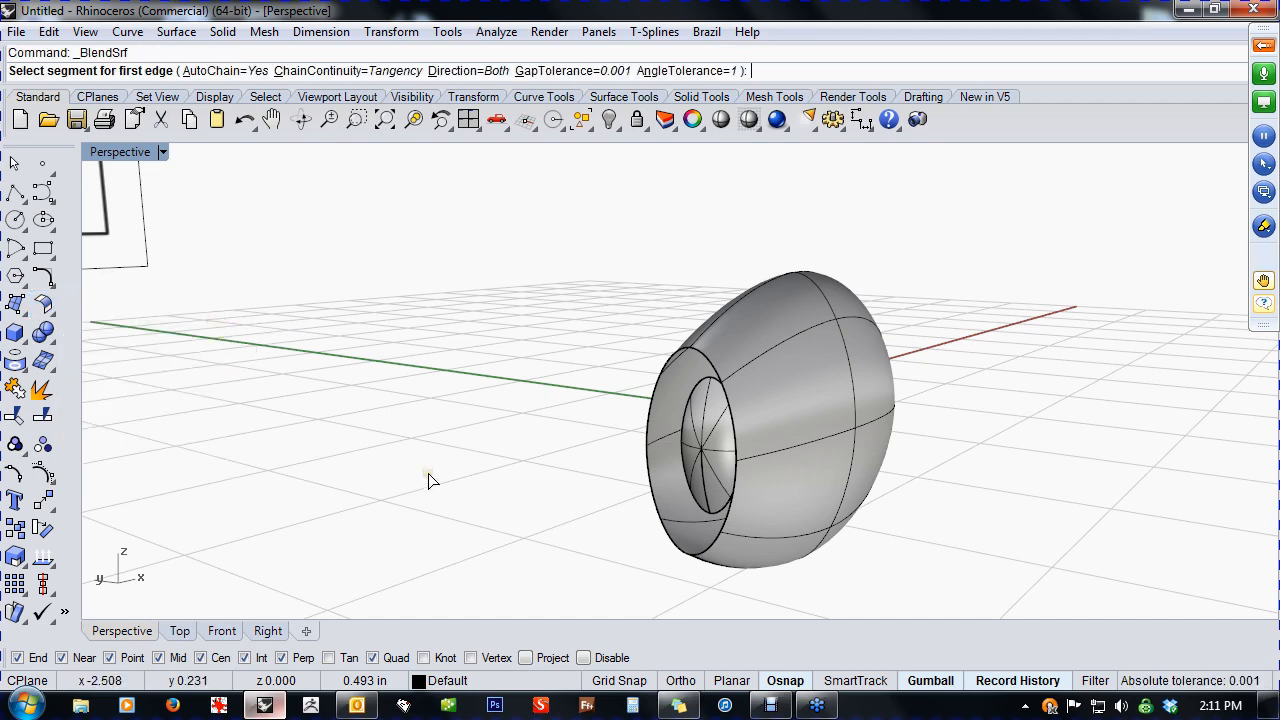
{"action": "left_click", "coordinate": [673, 387]}
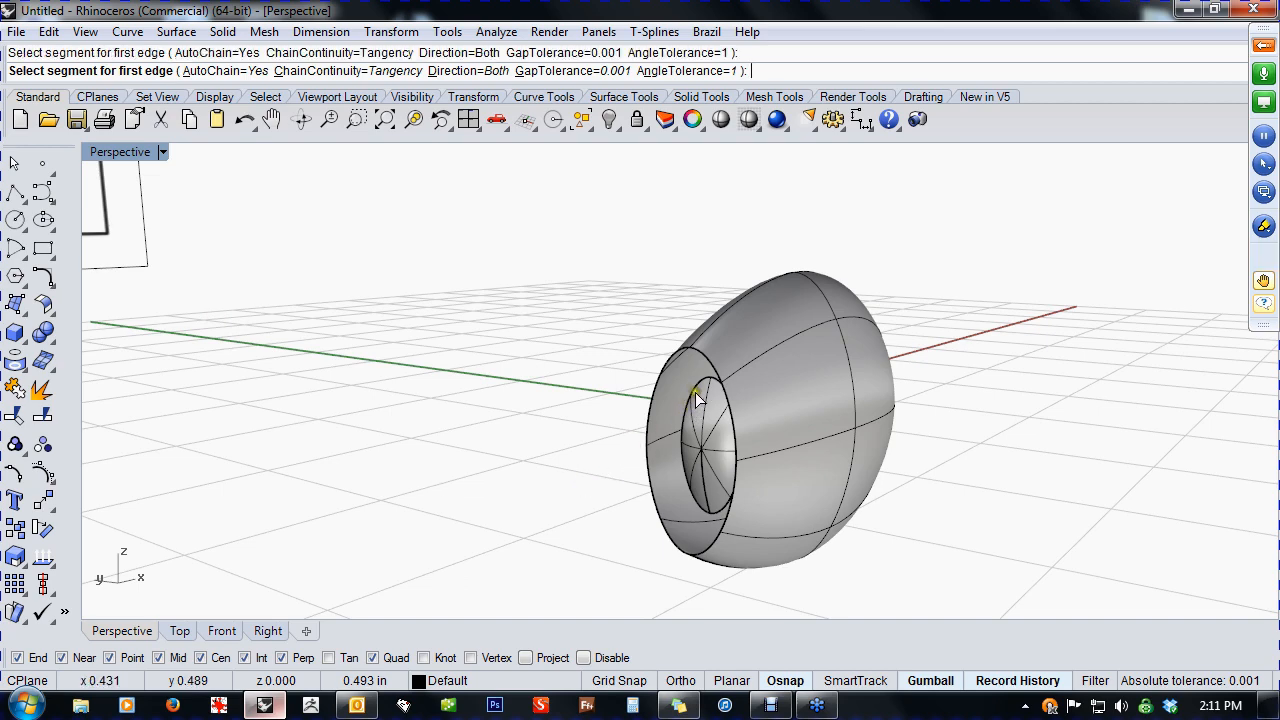
{"action": "left_click", "coordinate": [653, 383]}
{"action": "right_click", "coordinate": [595, 397]}
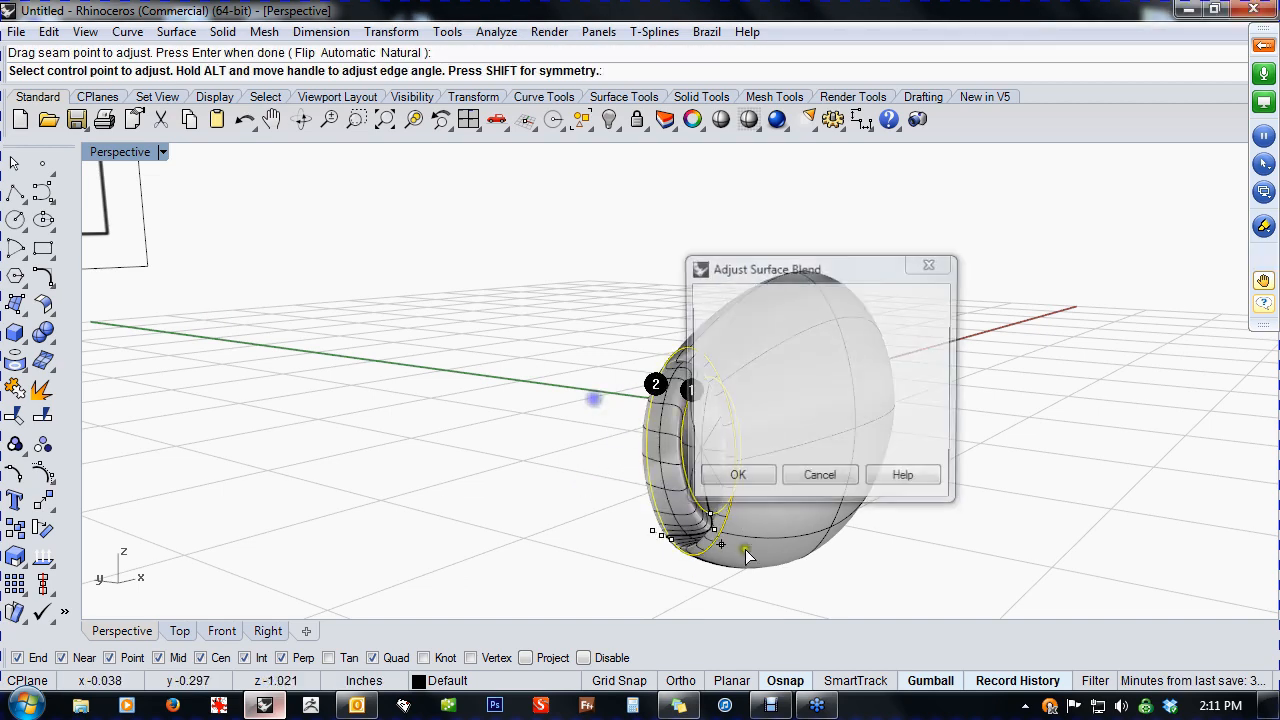
- Try shaping the curvature blend with slider values of 0.25 at the inner edge and 0.779 at the outer edge
{"action": "right_click_drag", "start_coordinate": [737, 592], "coordinate": [577, 509]}
{"action": "scroll", "coordinate": [519, 487], "scroll_direction": "up", "scroll_amount": 6}
{"action": "scroll", "coordinate": [525, 463], "scroll_direction": "down", "scroll_amount": 6}
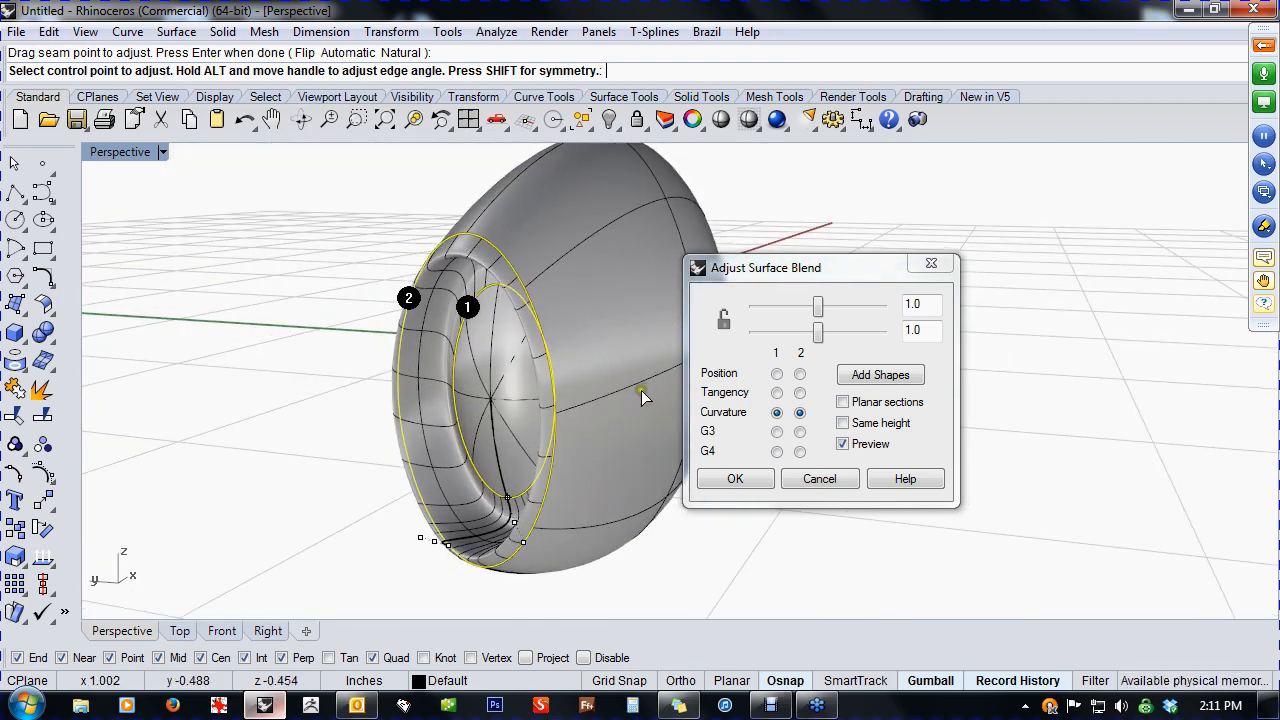
{"action": "left_click_drag", "start_coordinate": [792, 273], "coordinate": [903, 278]}
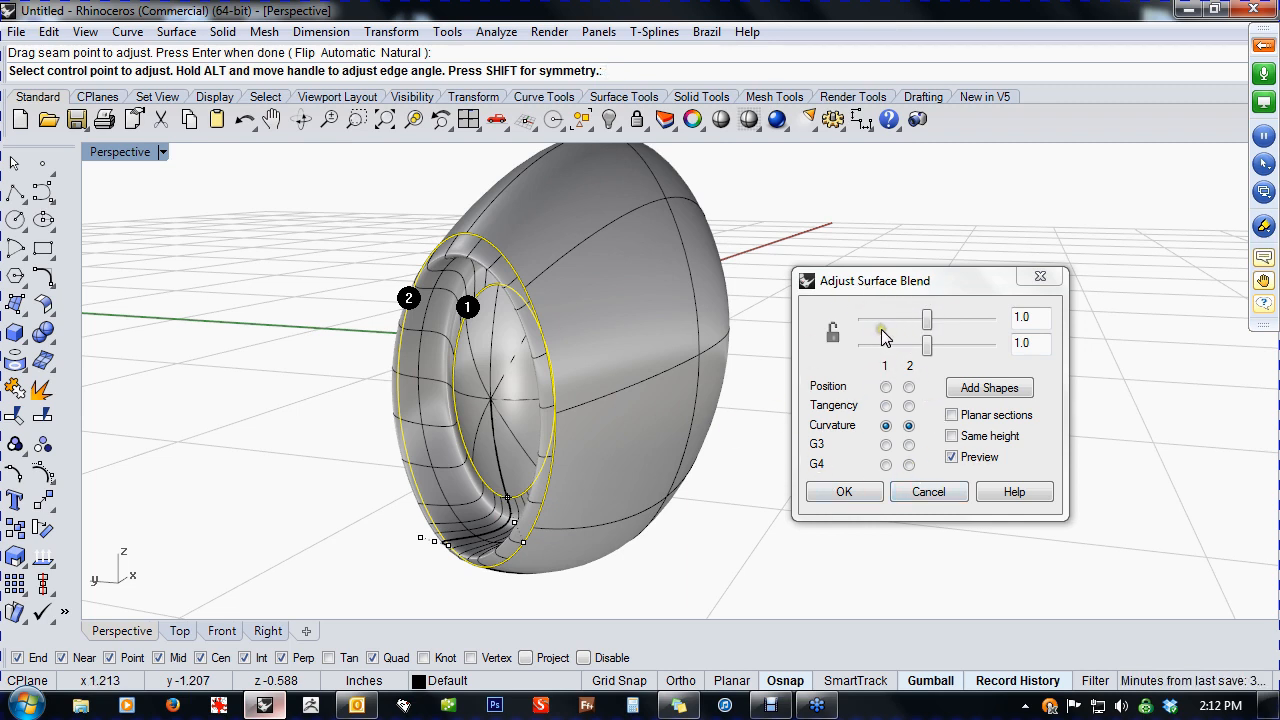
{"action": "left_click_drag", "start_coordinate": [927, 318], "coordinate": [914, 366]}
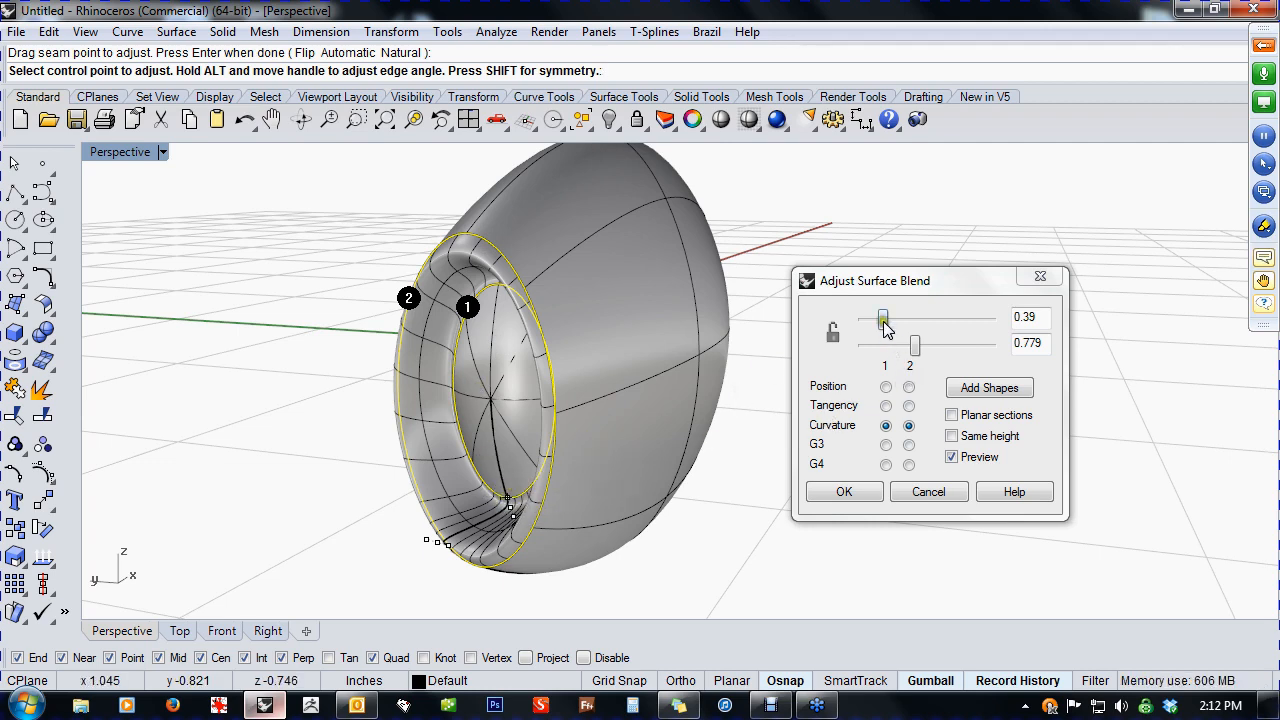
{"action": "left_click_drag", "start_coordinate": [882, 319], "coordinate": [822, 328]}
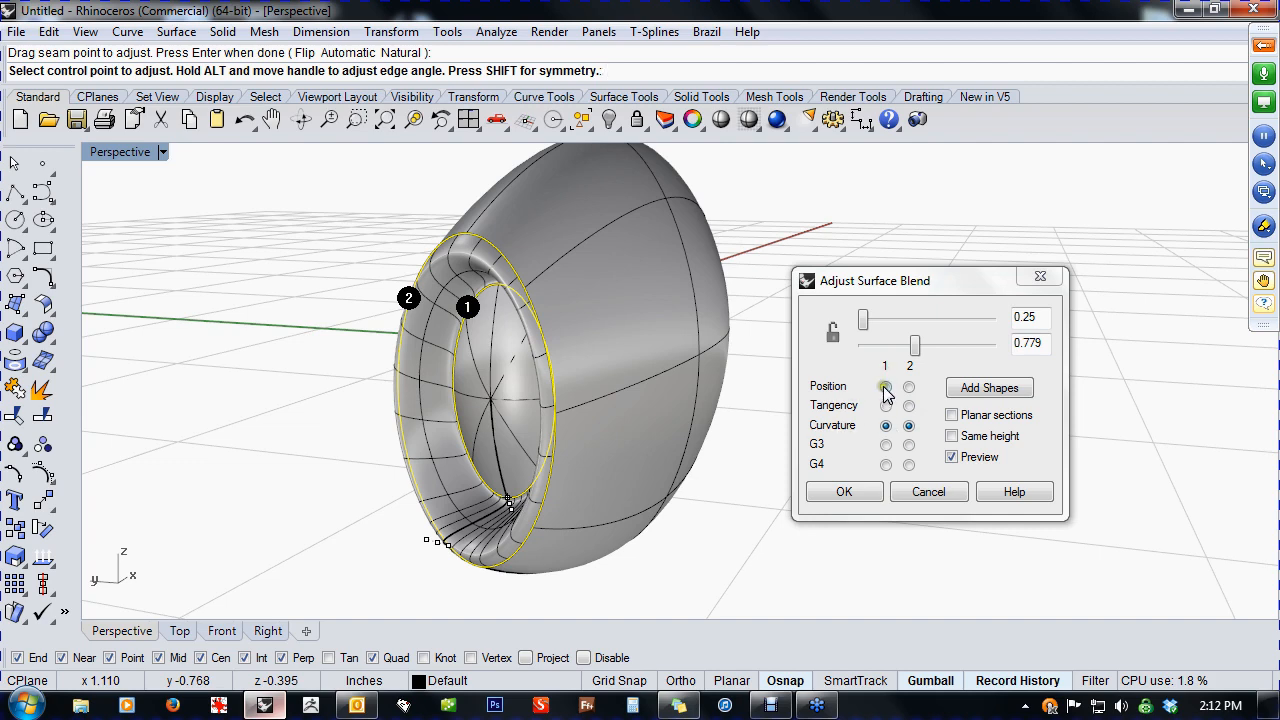
- Set the blend to Position continuity at the inner edge and reduce the outer edge's slider value to 0.514
{"action": "left_click", "coordinate": [885, 387]}
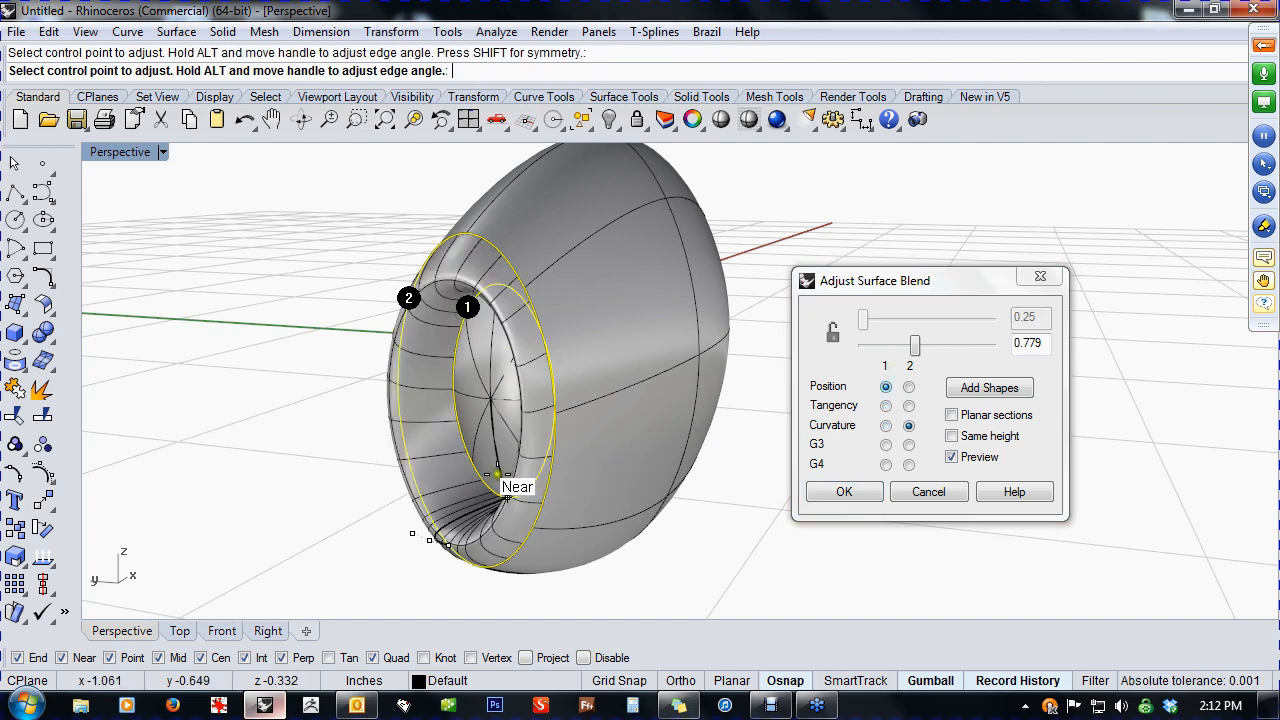
{"action": "right_click_drag", "start_coordinate": [507, 492], "coordinate": [609, 514]}
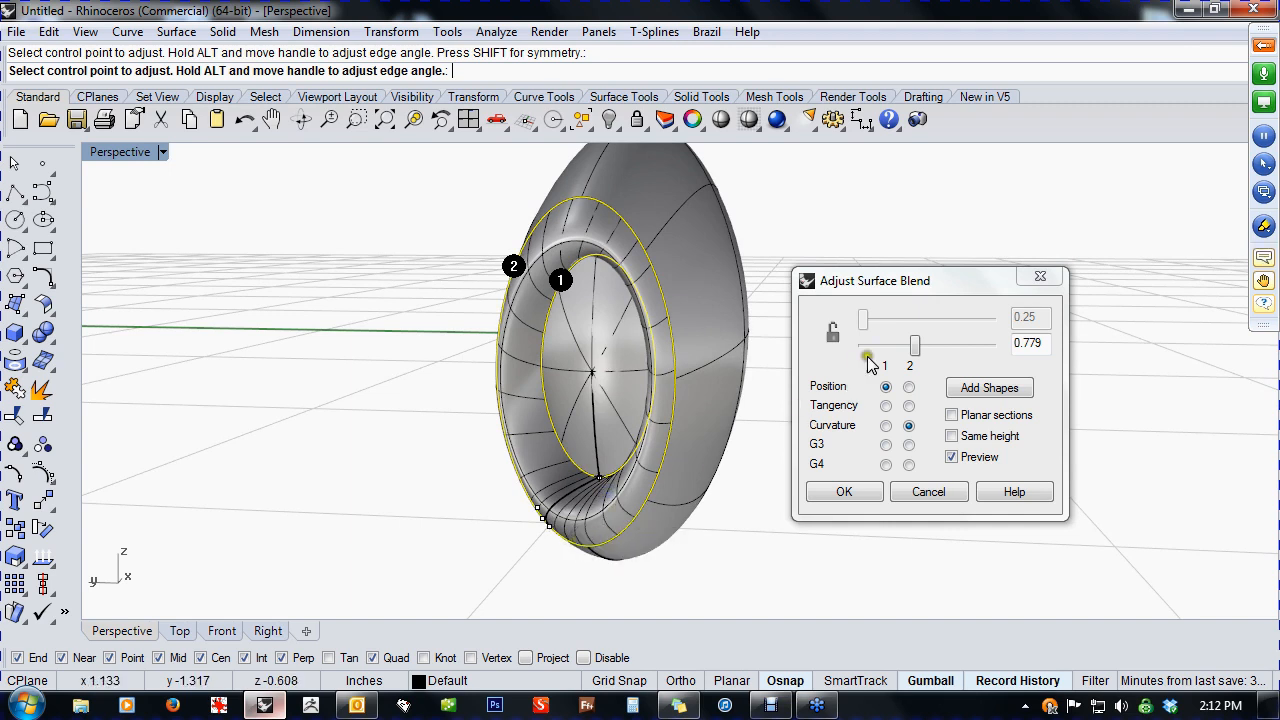
{"action": "mouse_move", "coordinate": [913, 347]}
{"action": "left_mouse_down"}
{"action": "mouse_move", "coordinate": [881, 345]}
{"action": "mouse_move", "coordinate": [914, 349]}
{"action": "mouse_move", "coordinate": [896, 355]}
{"action": "left_mouse_up"}
{"action": "right_click_drag", "start_coordinate": [750, 450], "coordinate": [657, 481]}
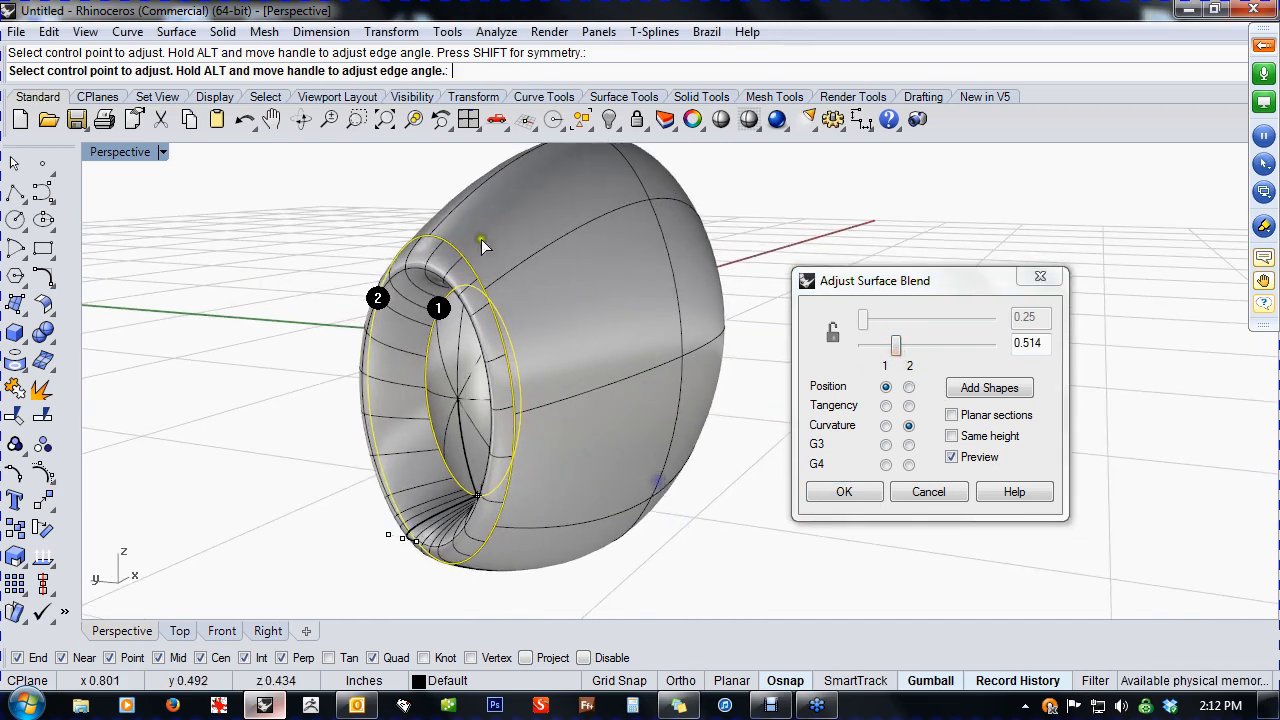
- Slide the blend's seam handle along the outer edge to the body's lowest point, aligning it with the seam on the inner edge
{"action": "right_click_drag", "start_coordinate": [425, 505], "coordinate": [526, 480]}
{"action": "right_click_drag", "start_coordinate": [655, 512], "coordinate": [677, 490]}
{"action": "scroll", "coordinate": [674, 444], "scroll_direction": "up", "scroll_amount": 3}
{"action": "scroll", "coordinate": [674, 444], "scroll_direction": "up", "scroll_amount": 2}
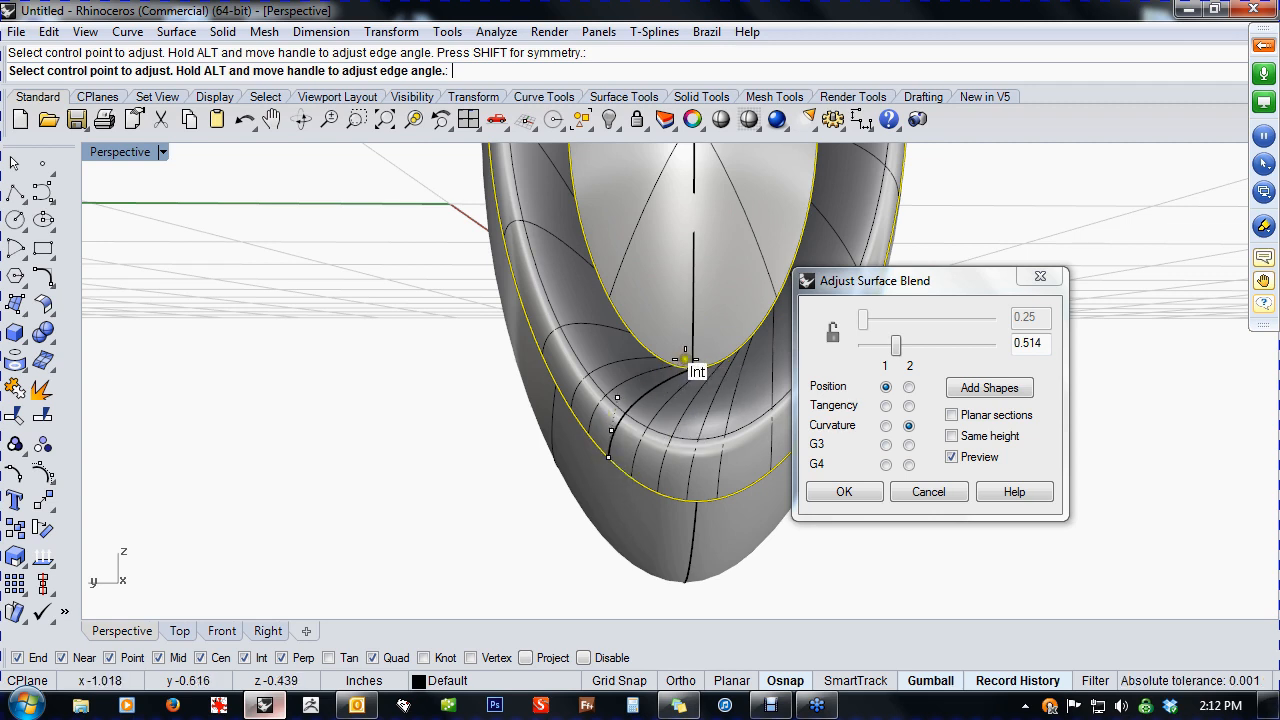
{"action": "left_click", "coordinate": [607, 458]}
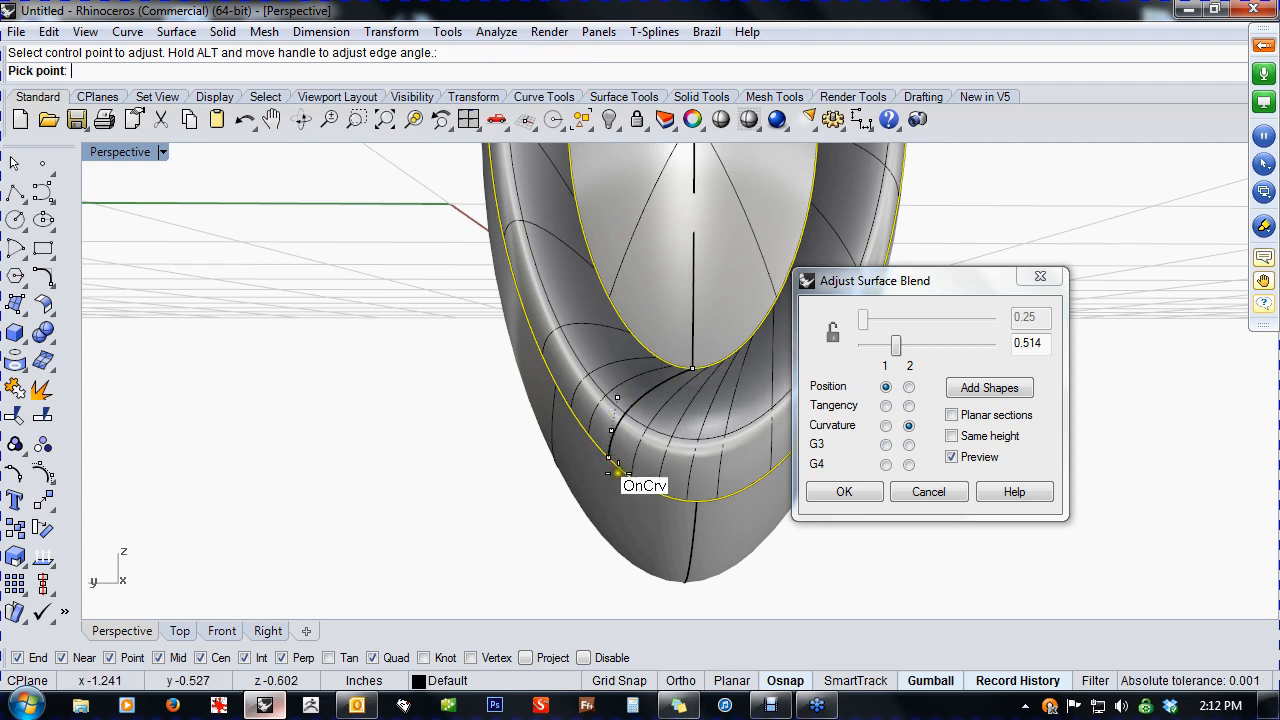
{"action": "left_click", "coordinate": [692, 508]}
{"action": "right_click_drag", "start_coordinate": [726, 561], "coordinate": [530, 562]}
{"action": "scroll", "coordinate": [657, 558], "scroll_direction": "down", "scroll_amount": 5}
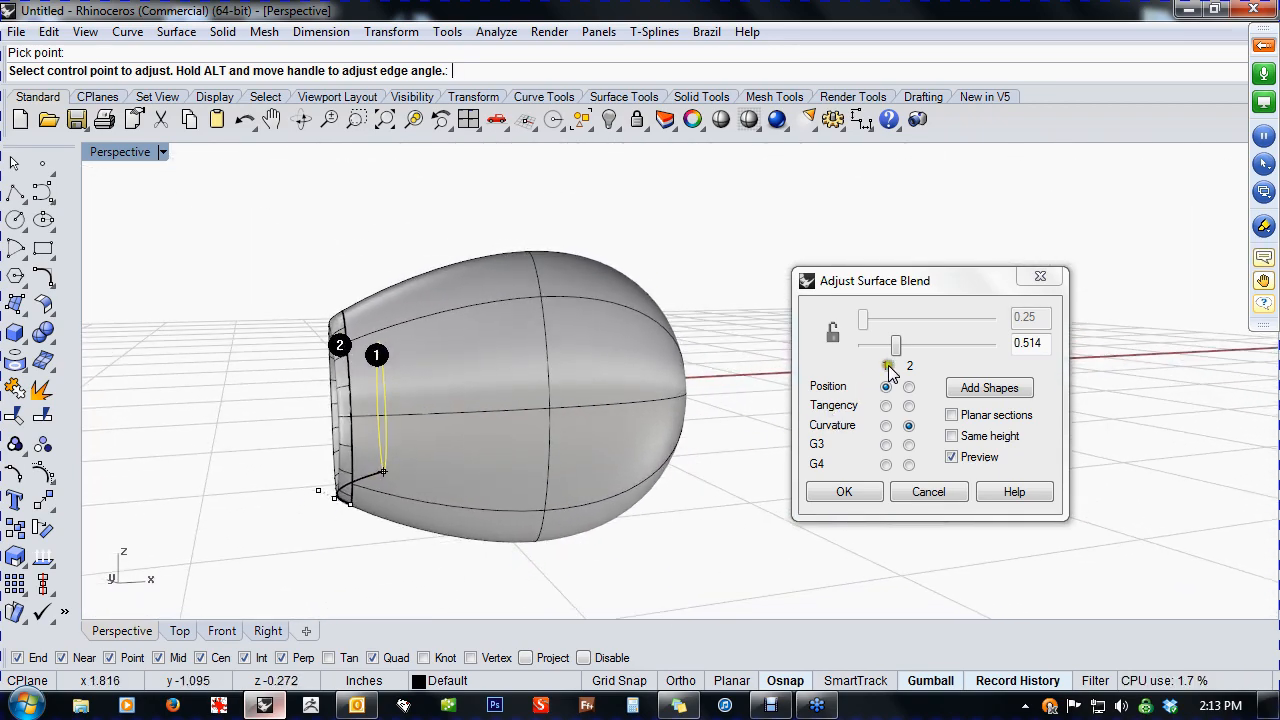
- Raise the outer edge's blend slider to 0.758, accept the blend surface, and check the lip in shaded display
{"action": "left_click_drag", "start_coordinate": [895, 346], "coordinate": [916, 372]}
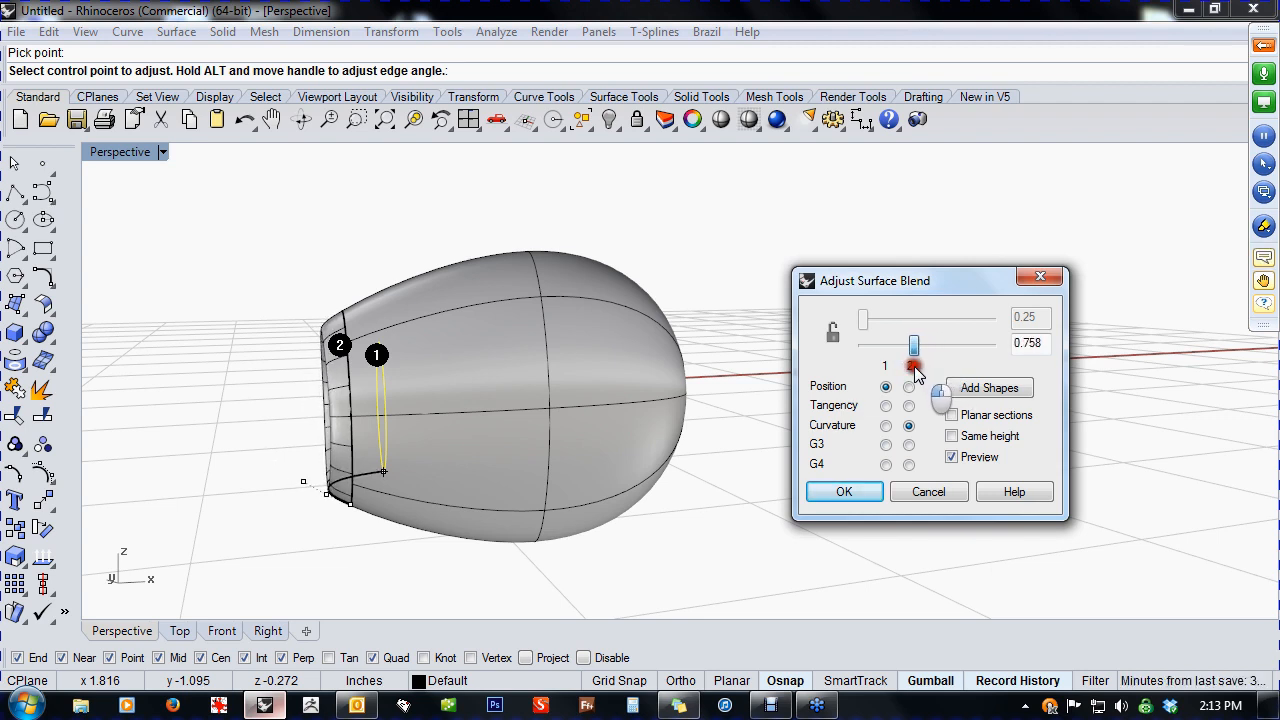
{"action": "left_click", "coordinate": [843, 493]}
{"action": "left_click", "coordinate": [741, 514]}
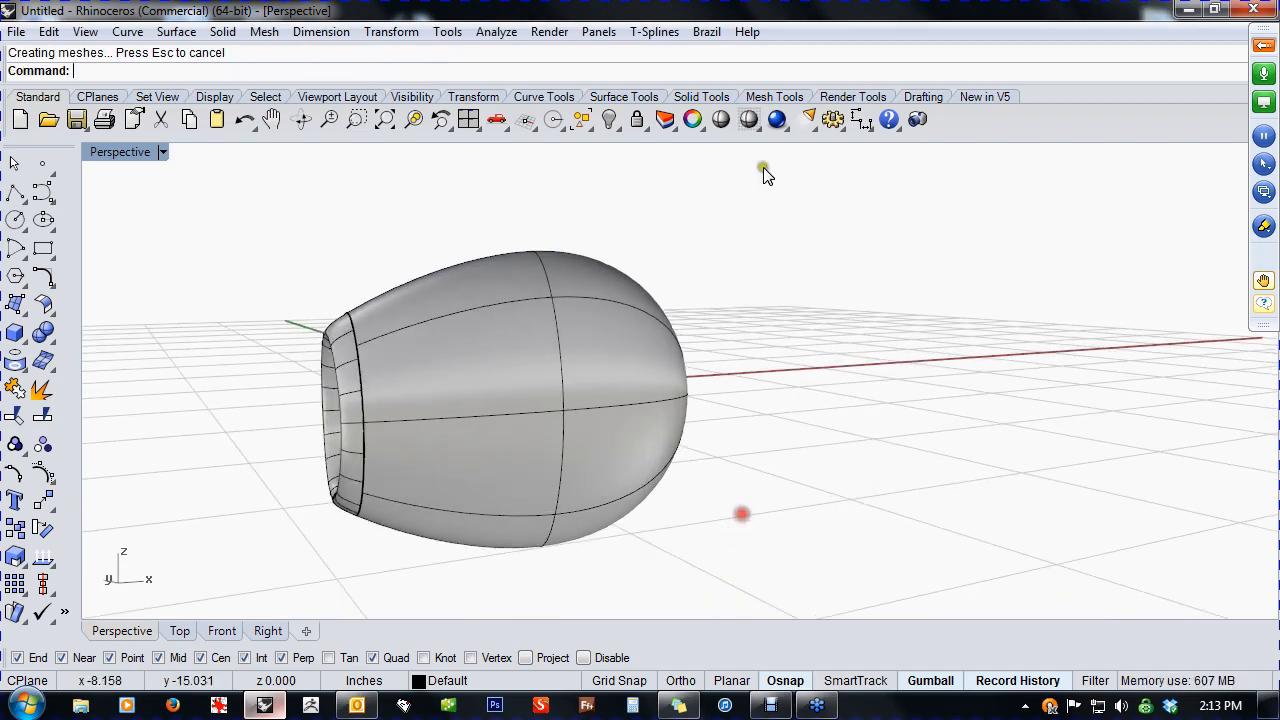
{"action": "left_click", "coordinate": [720, 120]}
{"action": "mouse_move", "coordinate": [722, 260]}
{"action": "left_mouse_down"}
{"action": "mouse_move", "coordinate": [723, 403]}
{"action": "mouse_move", "coordinate": [686, 289]}
{"action": "mouse_move", "coordinate": [709, 403]}
{"action": "mouse_move", "coordinate": [905, 397]}
{"action": "mouse_move", "coordinate": [951, 369]}
{"action": "mouse_move", "coordinate": [889, 337]}
{"action": "mouse_move", "coordinate": [769, 374]}
{"action": "mouse_move", "coordinate": [678, 371]}
{"action": "left_mouse_up"}
{"action": "right_click_drag", "start_coordinate": [678, 371], "coordinate": [803, 375]}
{"action": "left_click", "coordinate": [805, 374]}
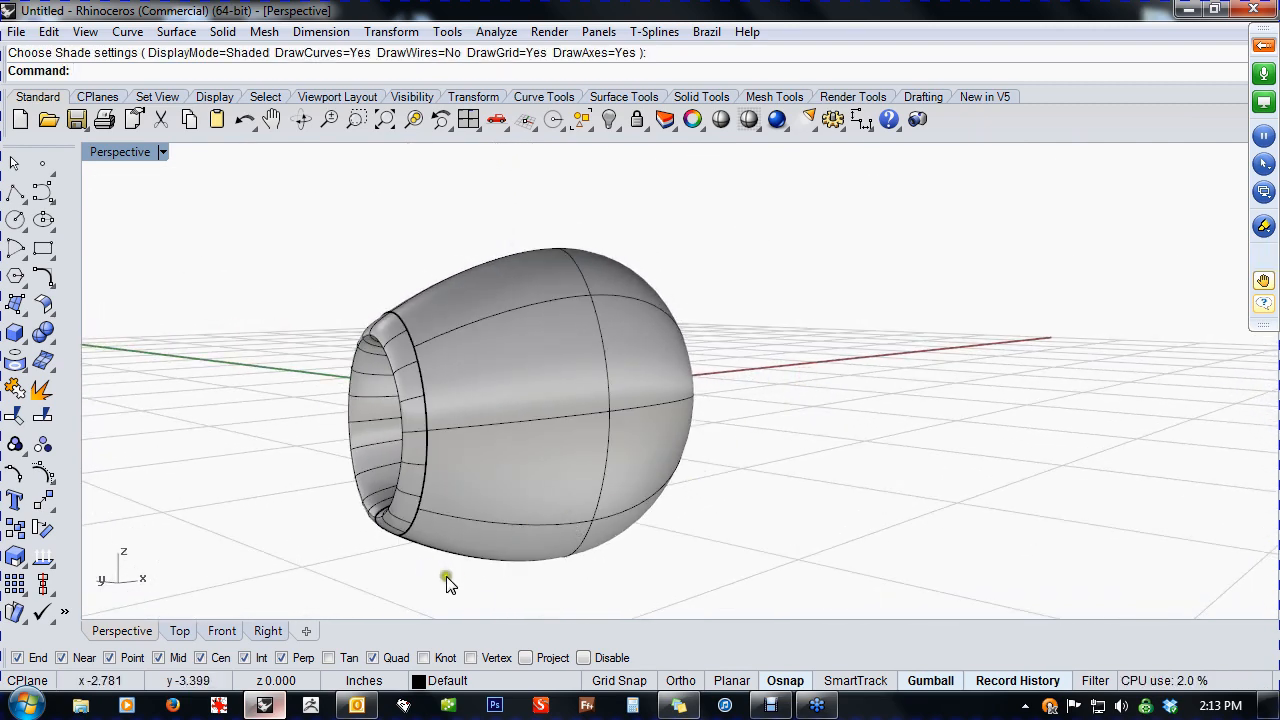
- Select the body, the blended lip and the inset tip piece, and join them into one polysurface
{"action": "left_click_drag", "start_coordinate": [447, 584], "coordinate": [306, 388]}
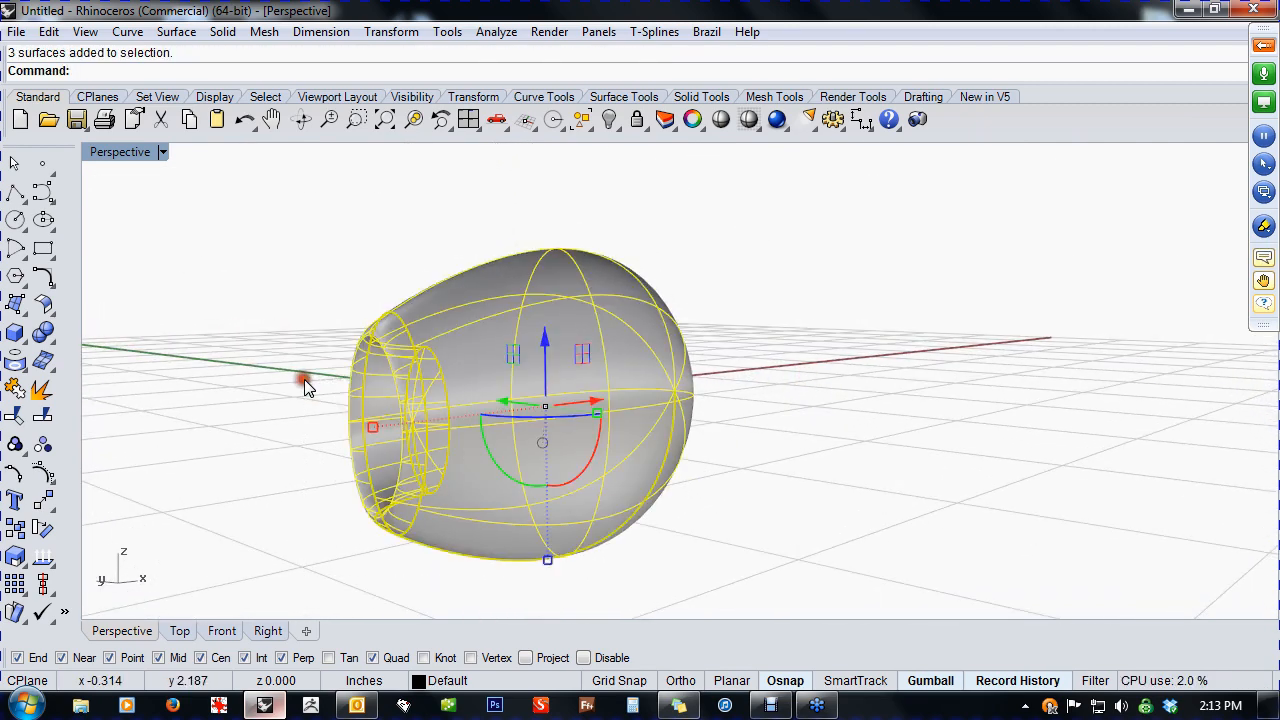
{"action": "left_click", "coordinate": [17, 391]}
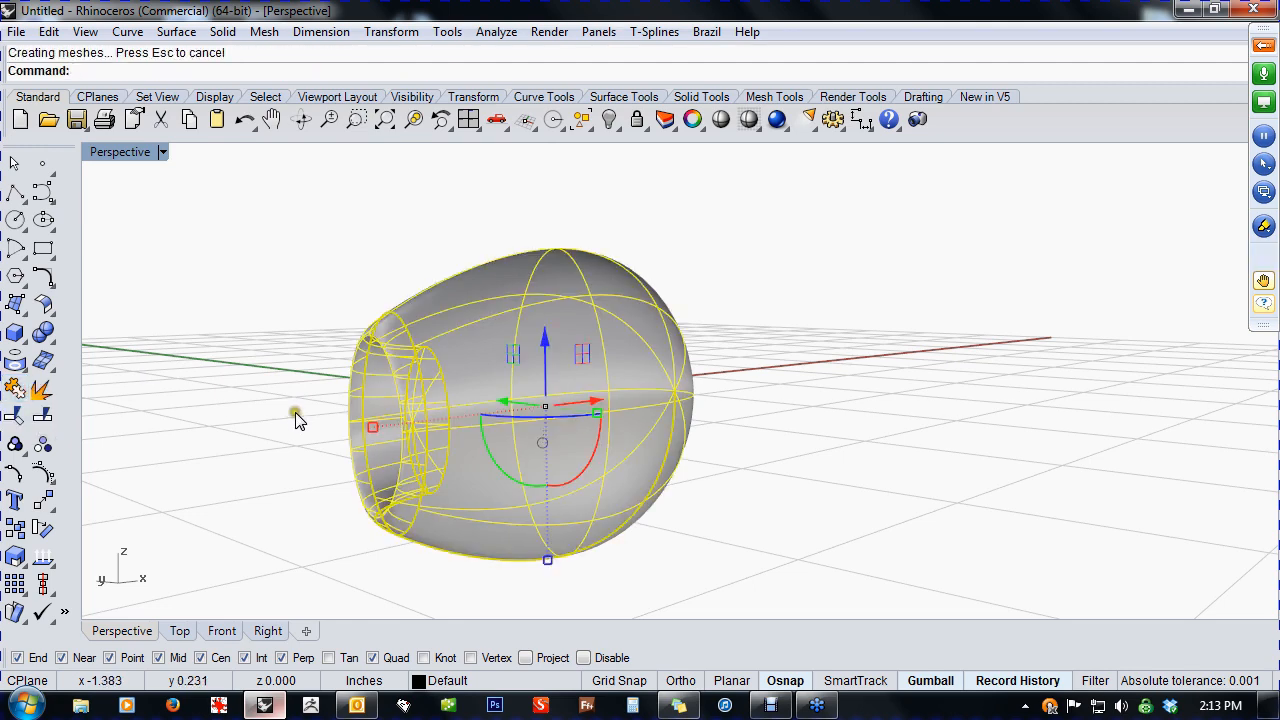
{"action": "left_click", "coordinate": [277, 423]}
{"action": "right_click_drag", "start_coordinate": [277, 423], "coordinate": [340, 458]}
{"action": "left_click", "coordinate": [734, 471]}
{"action": "left_click", "coordinate": [915, 490]}
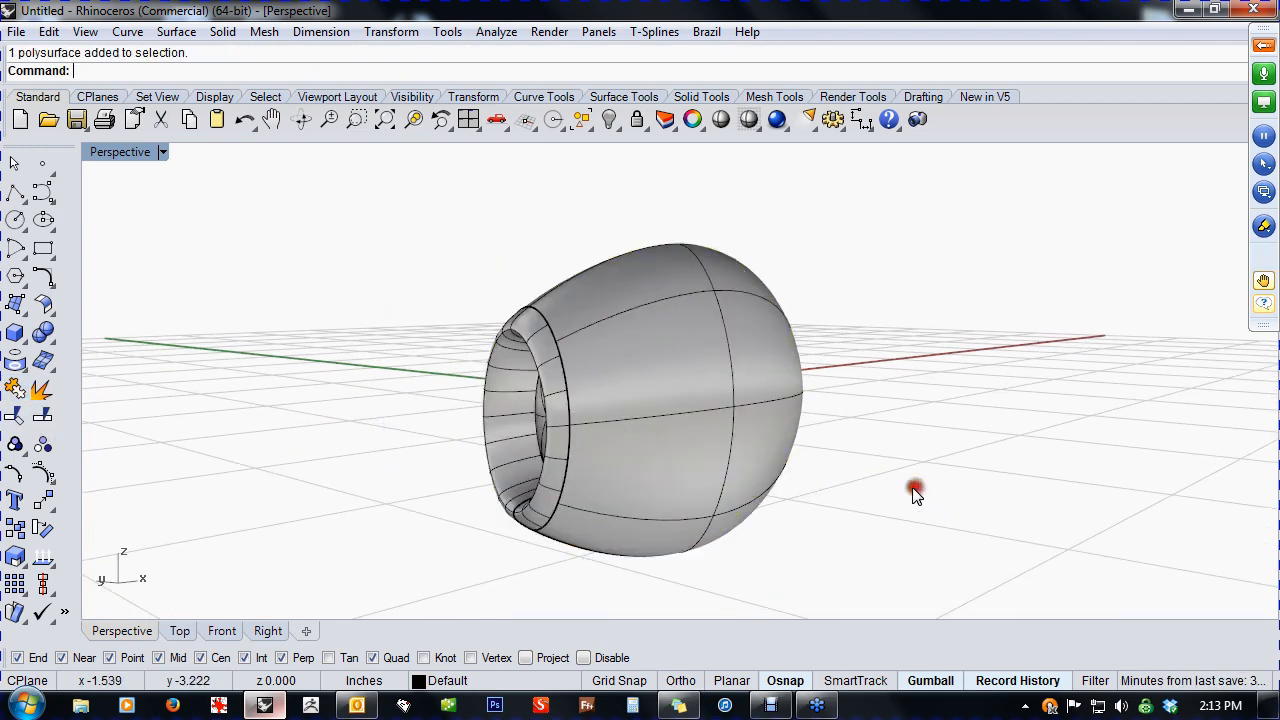
- Examine the opening and the parting lines near the narrow end of the earbud in the reference sketch
{"action": "right_click_drag", "start_coordinate": [915, 490], "coordinate": [826, 512]}
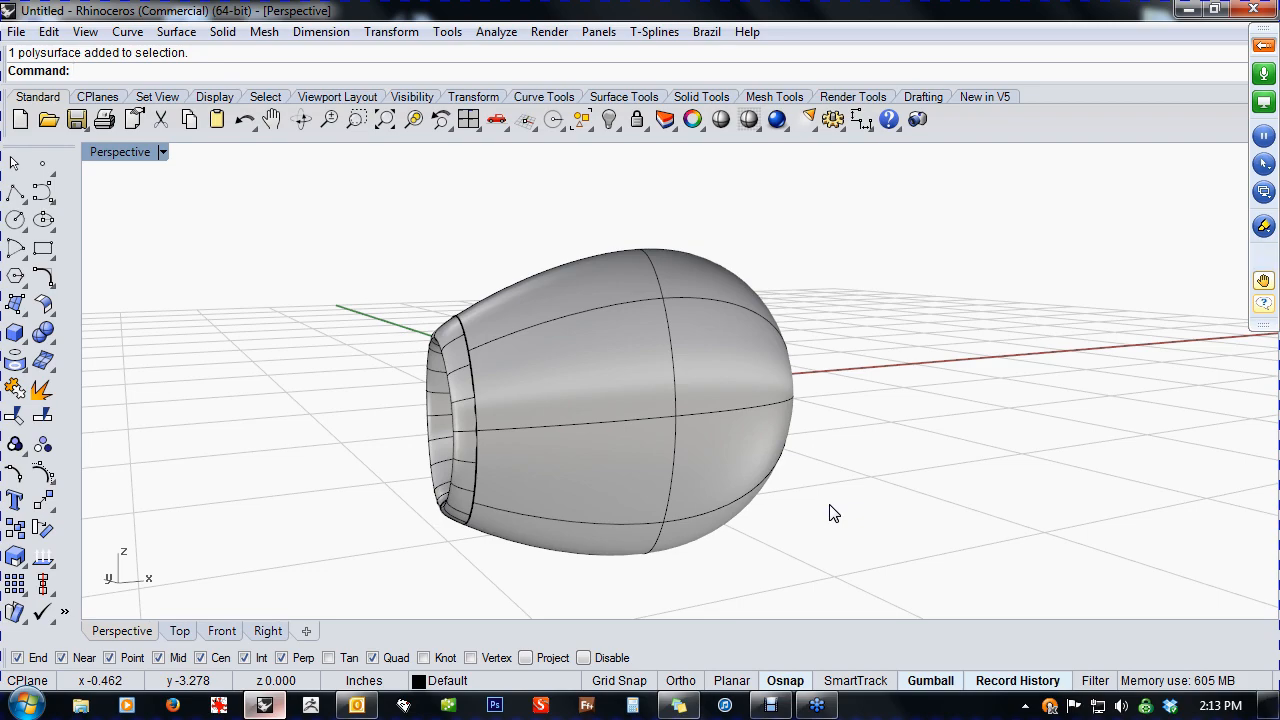
{"action": "mouse_move", "coordinate": [830, 513]}
{"action": "right_mouse_down"}
{"action": "mouse_move", "coordinate": [914, 471]}
{"action": "mouse_move", "coordinate": [849, 451]}
{"action": "mouse_move", "coordinate": [814, 480]}
{"action": "mouse_move", "coordinate": [631, 466]}
{"action": "mouse_move", "coordinate": [891, 510]}
{"action": "mouse_move", "coordinate": [768, 532]}
{"action": "mouse_move", "coordinate": [701, 508]}
{"action": "mouse_move", "coordinate": [586, 500]}
{"action": "mouse_move", "coordinate": [529, 474]}
{"action": "mouse_move", "coordinate": [545, 487]}
{"action": "right_mouse_up"}
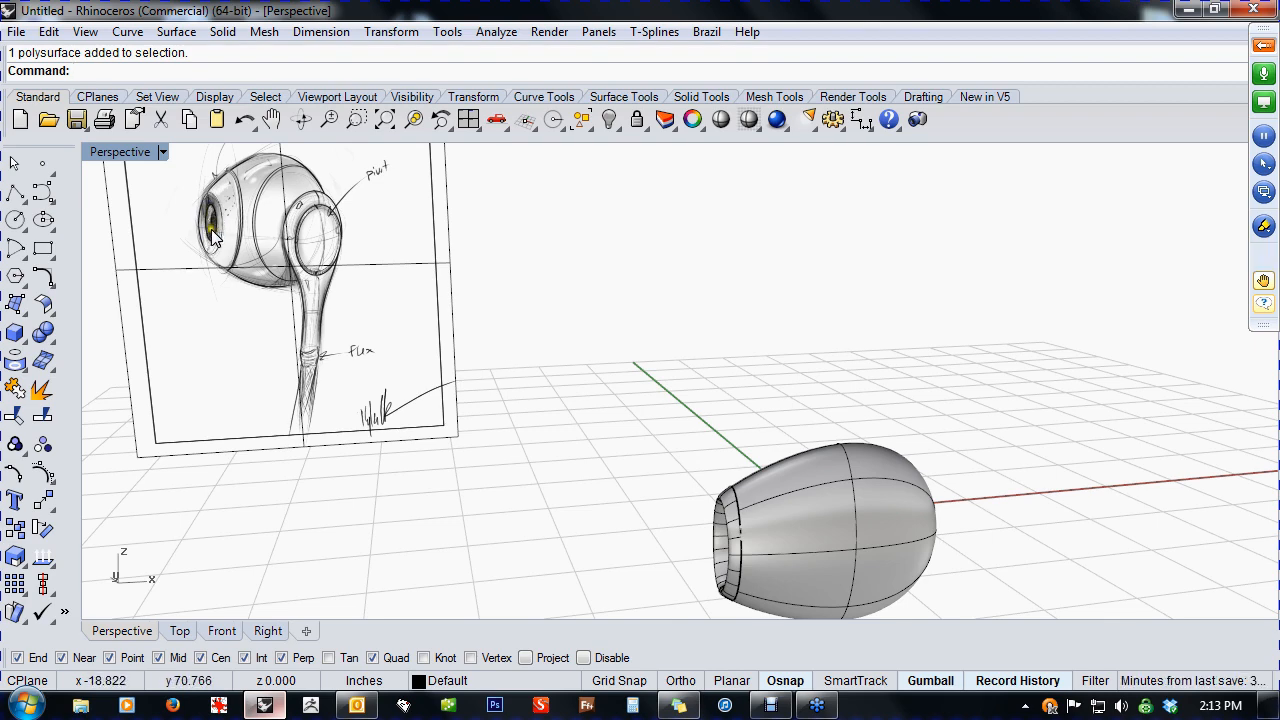
{"action": "mouse_move", "coordinate": [238, 248]}
{"action": "right_mouse_down"}
{"action": "mouse_move", "coordinate": [450, 380]}
{"action": "mouse_move", "coordinate": [435, 346]}
{"action": "right_mouse_up"}
{"action": "scroll", "coordinate": [450, 380], "scroll_direction": "up", "scroll_amount": 8}
{"action": "scroll", "coordinate": [450, 380], "scroll_direction": "up", "scroll_amount": 3}
{"action": "scroll", "coordinate": [450, 380], "scroll_direction": "down", "scroll_amount": 3}
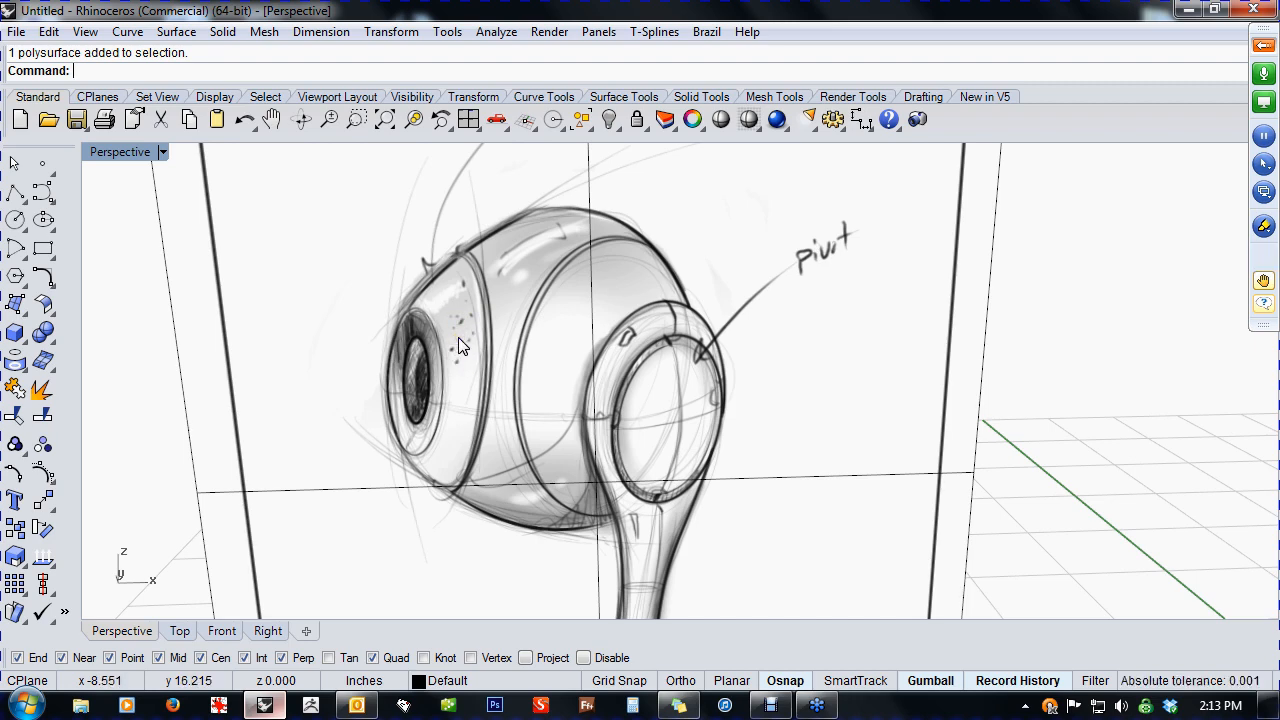
{"action": "scroll", "coordinate": [458, 337], "scroll_direction": "down", "scroll_amount": 8}
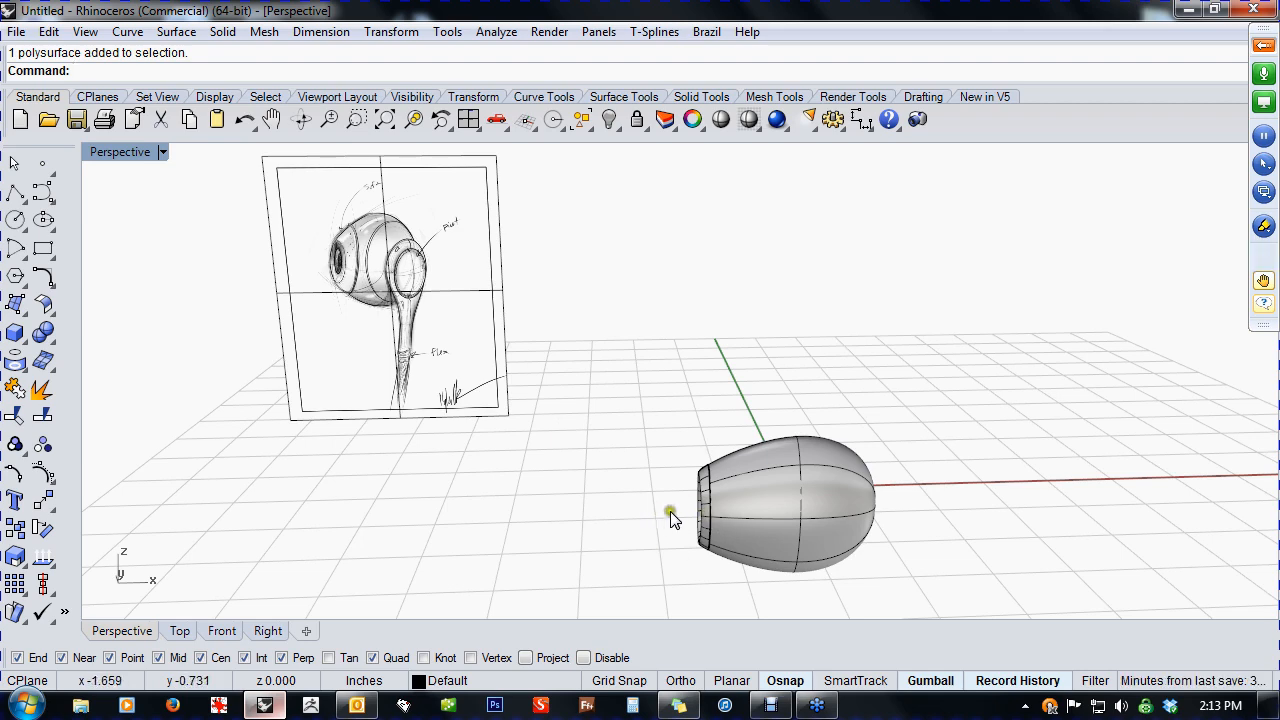
- In the Front view, draw a vertical line at about x = -0.95 that crosses the narrow end of the body and extends past both sides
{"action": "type", "text": "f"}
{"action": "right_click", "coordinate": [634, 511]}
{"action": "right_click_drag", "start_coordinate": [687, 509], "coordinate": [579, 429]}
{"action": "scroll", "coordinate": [595, 436], "scroll_direction": "up", "scroll_amount": 6}
{"action": "right_click_drag", "start_coordinate": [687, 485], "coordinate": [586, 478]}
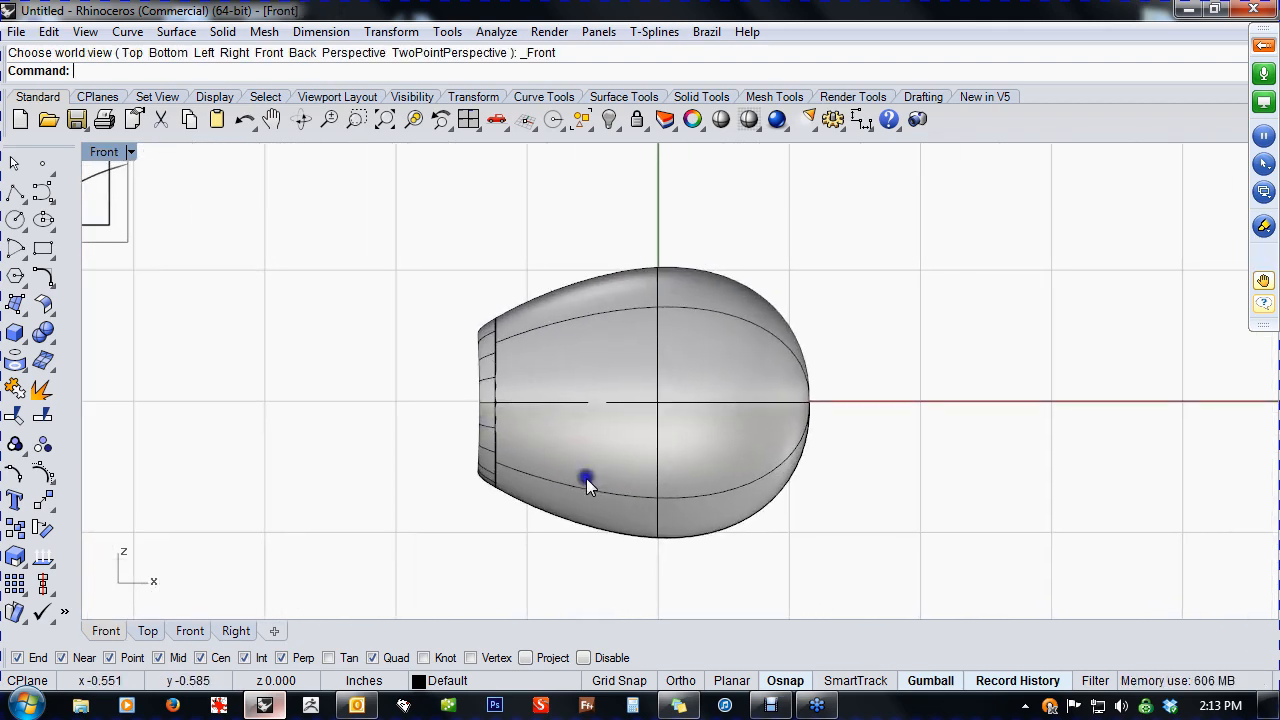
{"action": "left_click", "coordinate": [15, 193]}
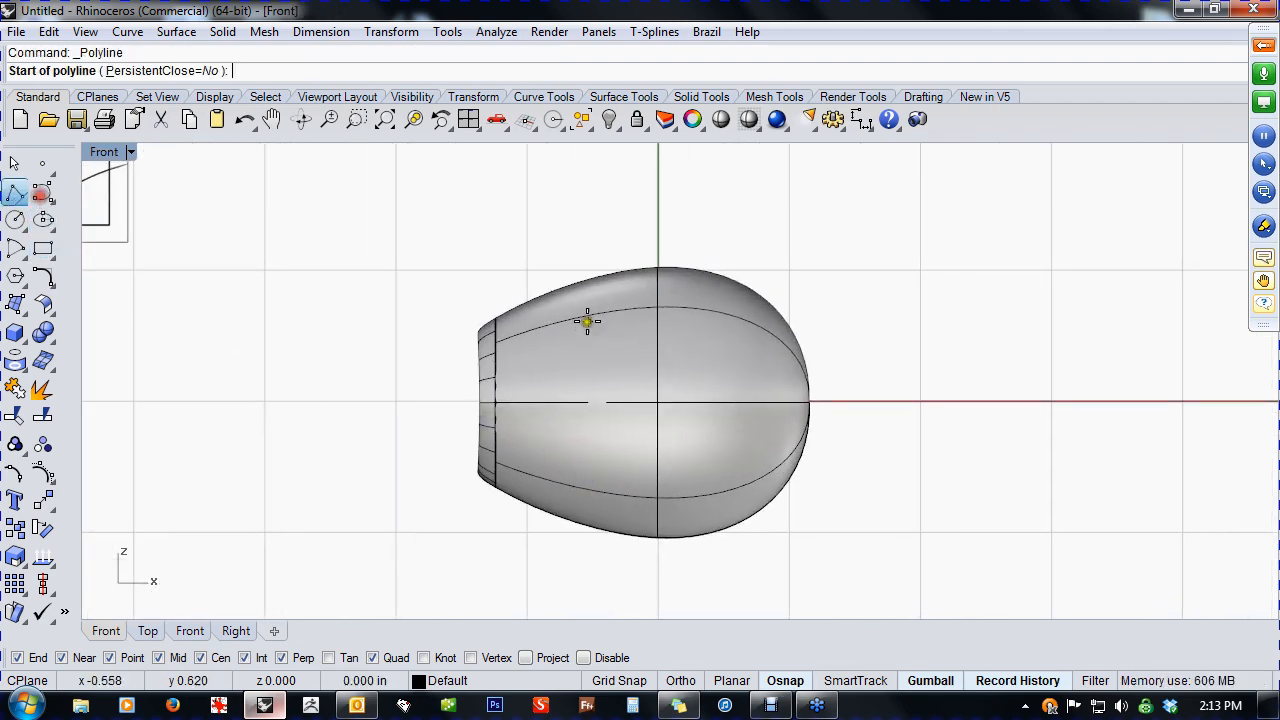
{"action": "left_click", "coordinate": [533, 275]}
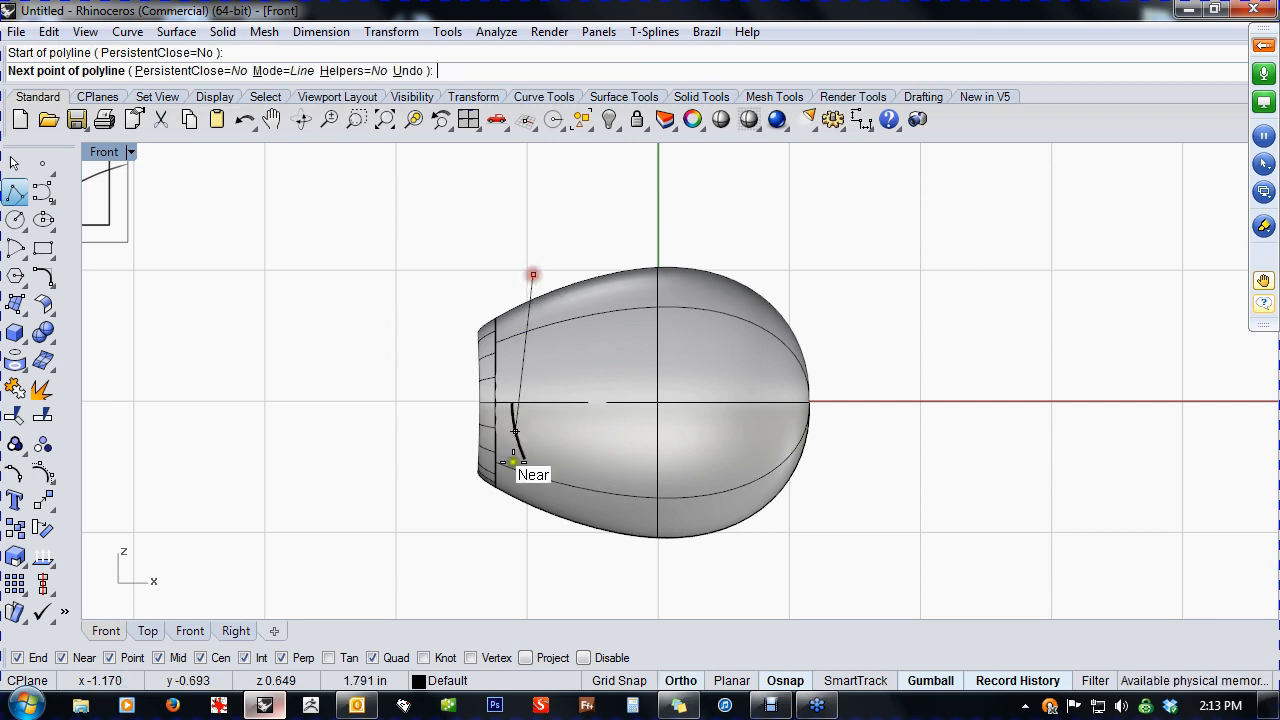
{"action": "left_click", "coordinate": [515, 559], "text": "shift"}
{"action": "key", "text": "Return"}
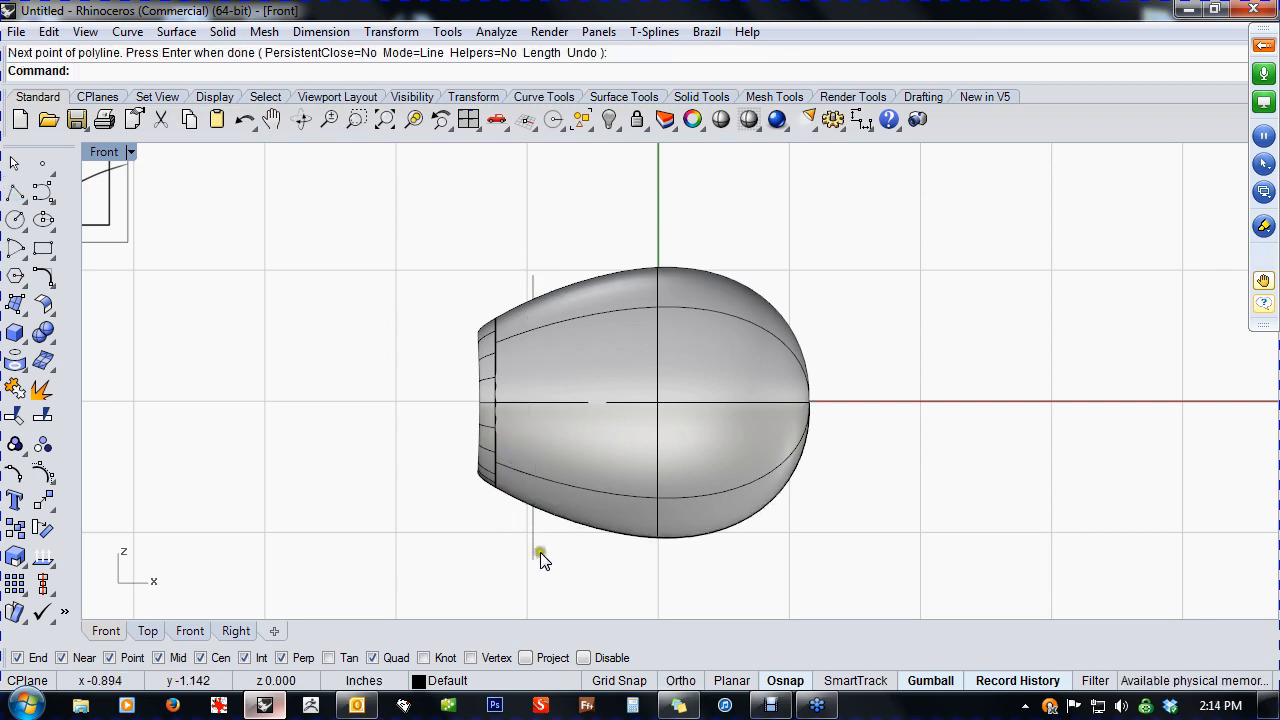
- Project the vertical line onto the earbud polysurface from the Front view, keeping DeleteInput set to No
{"action": "left_click", "coordinate": [532, 552]}
{"action": "left_click", "coordinate": [15, 362]}
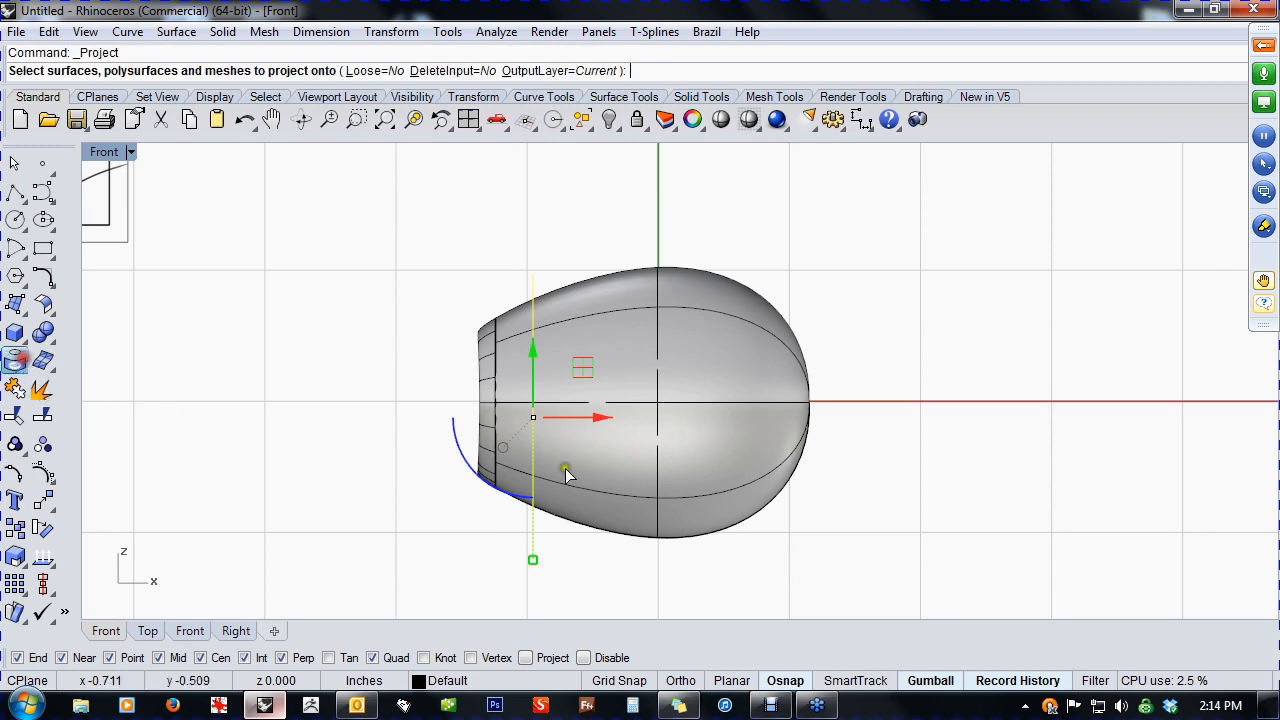
{"action": "left_click", "coordinate": [563, 475]}
{"action": "right_click", "coordinate": [560, 474]}
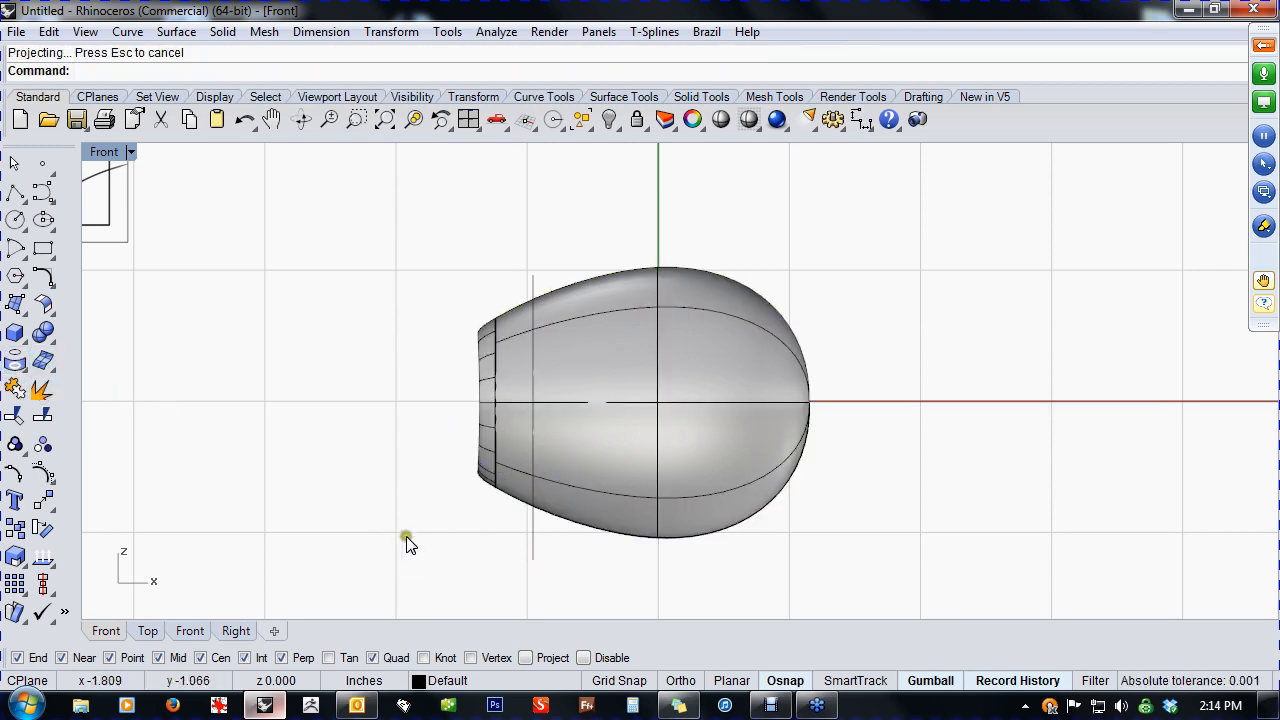
- Check the Record History options and move the vertical line about 0.069 in toward the earbud's narrow tip
{"action": "left_click_drag", "start_coordinate": [586, 559], "coordinate": [455, 553]}
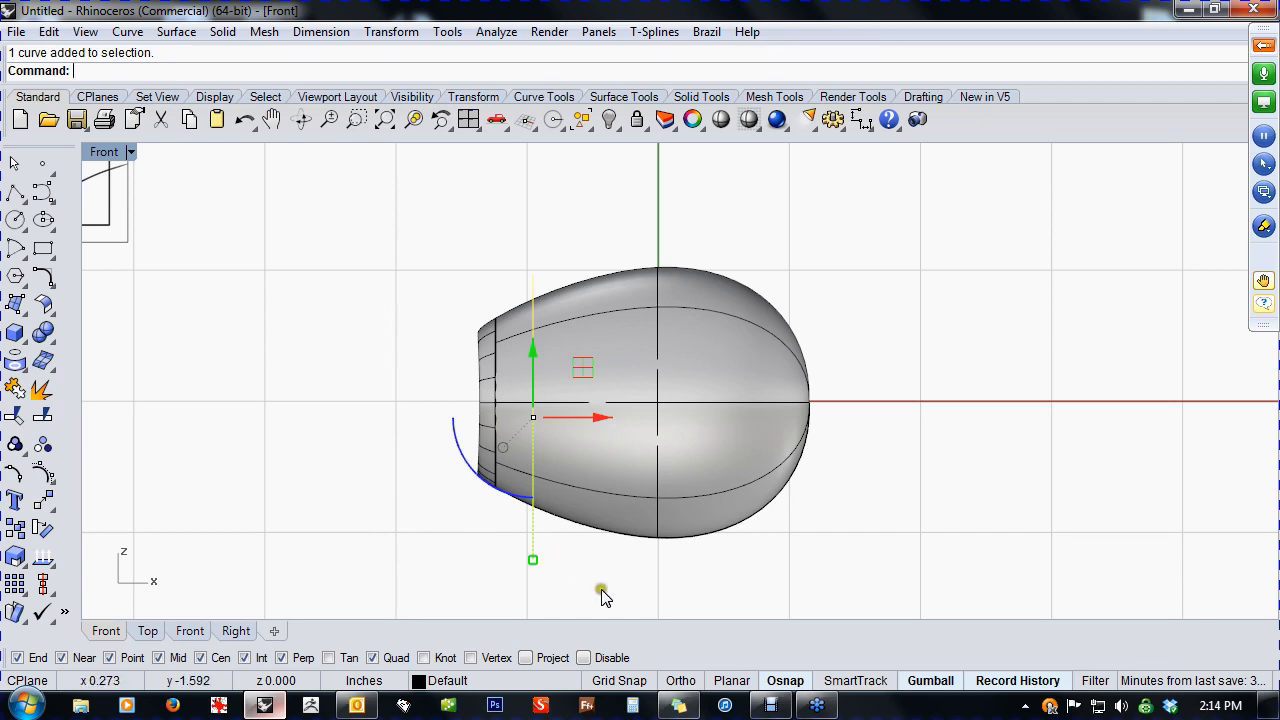
{"action": "left_click", "coordinate": [736, 583]}
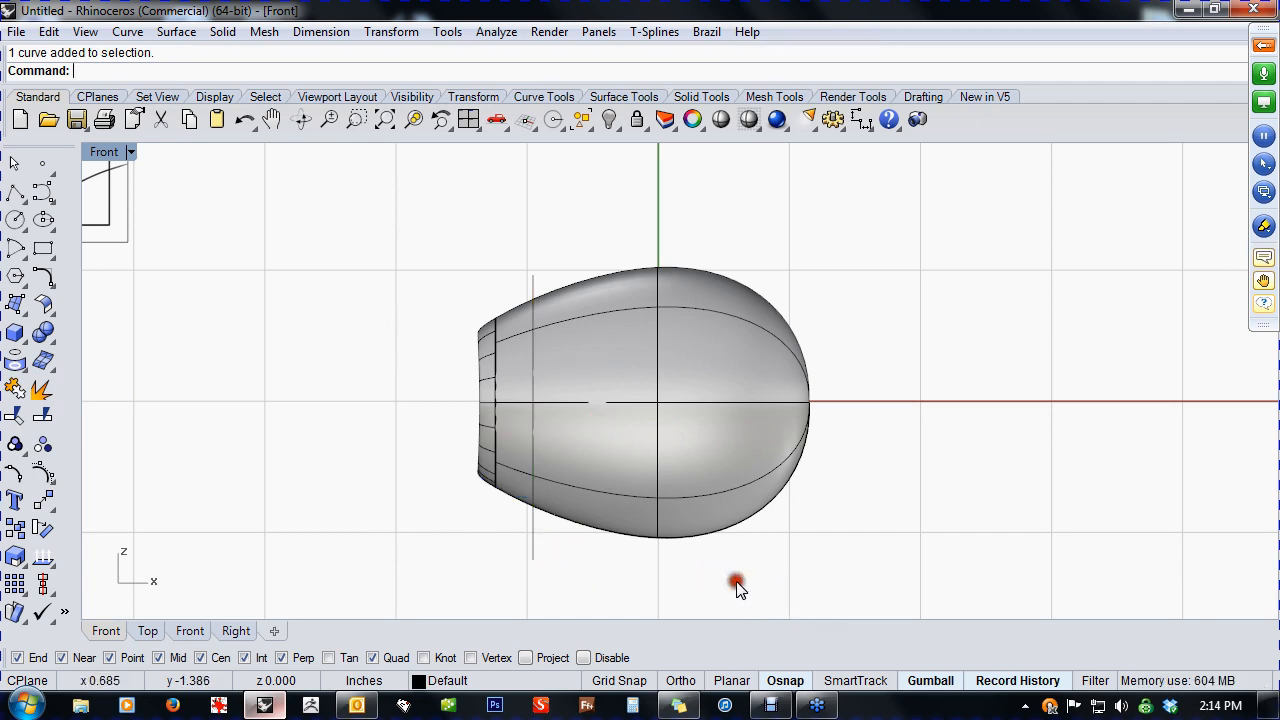
{"action": "right_click", "coordinate": [1010, 681]}
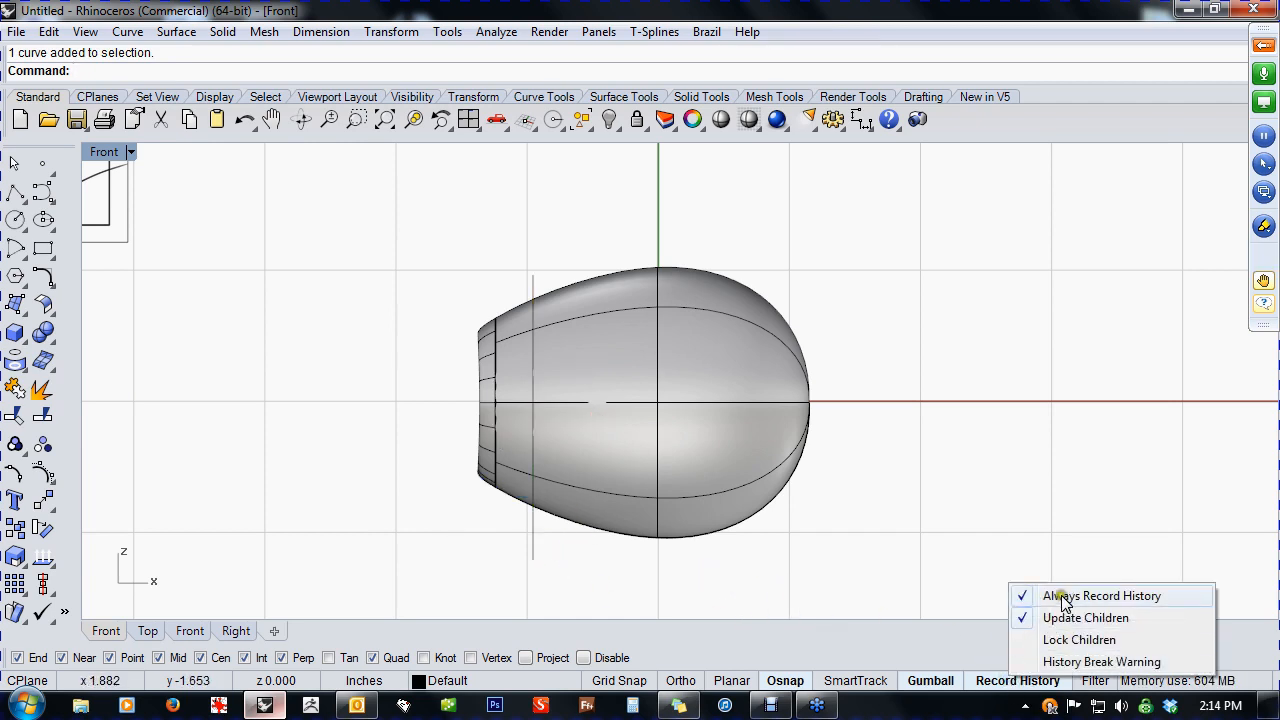
{"action": "left_click", "coordinate": [677, 574]}
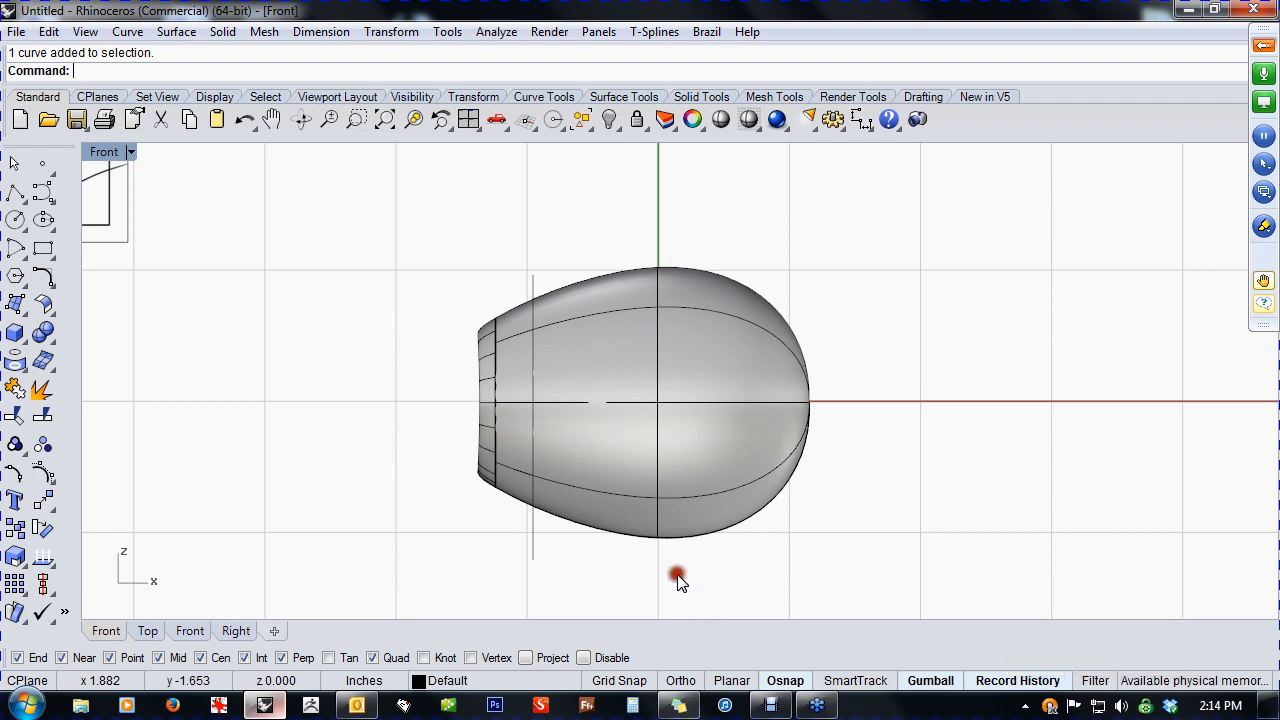
{"action": "left_click_drag", "start_coordinate": [566, 543], "coordinate": [500, 566]}
{"action": "mouse_move", "coordinate": [607, 424]}
{"action": "left_mouse_down"}
{"action": "mouse_move", "coordinate": [638, 442]}
{"action": "mouse_move", "coordinate": [622, 424]}
{"action": "mouse_move", "coordinate": [586, 420]}
{"action": "left_mouse_up"}
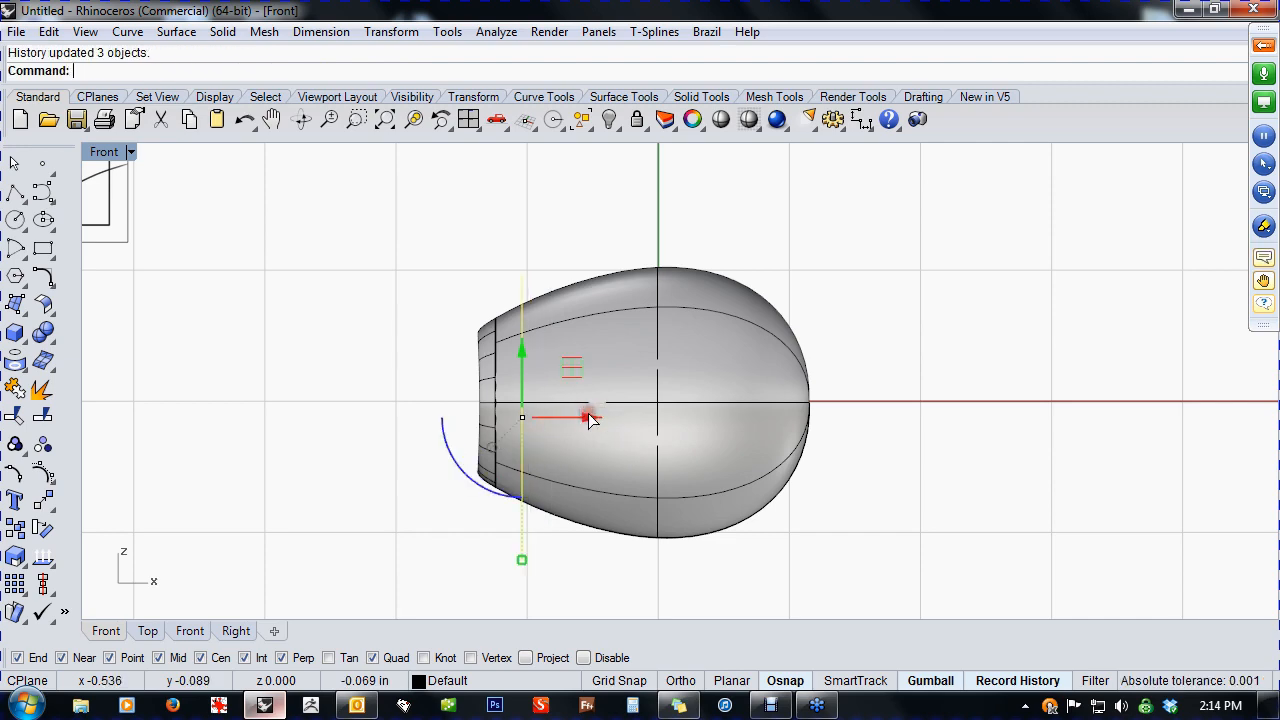
- Switch to the Perspective view and check the projected curve around the earbud's narrow end
{"action": "type", "text": "P"}
{"action": "right_click_drag", "start_coordinate": [461, 535], "coordinate": [866, 429]}
{"action": "right_click", "coordinate": [527, 529]}
{"action": "scroll", "coordinate": [614, 357], "scroll_direction": "up", "scroll_amount": 5}
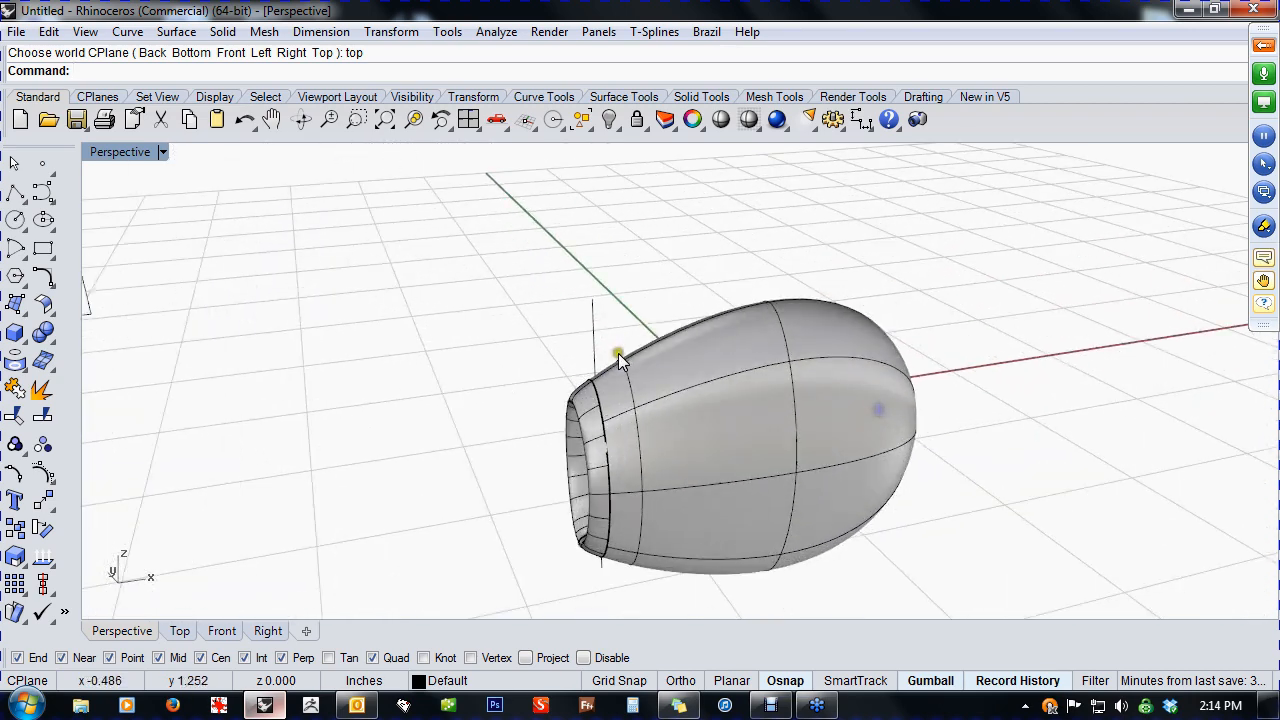
{"action": "left_click", "coordinate": [609, 366]}
{"action": "right_click_drag", "start_coordinate": [609, 366], "coordinate": [526, 329]}
{"action": "left_click", "coordinate": [651, 293]}
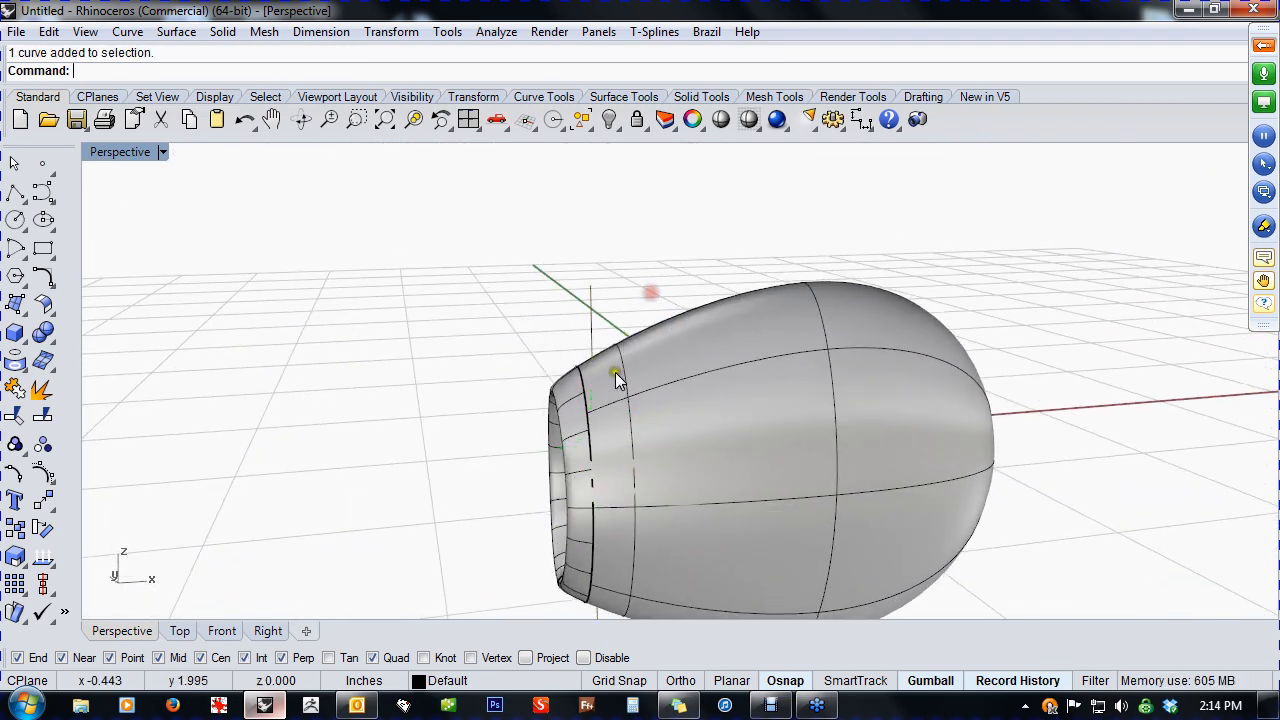
{"action": "left_click", "coordinate": [623, 371]}
{"action": "left_click", "coordinate": [683, 300]}
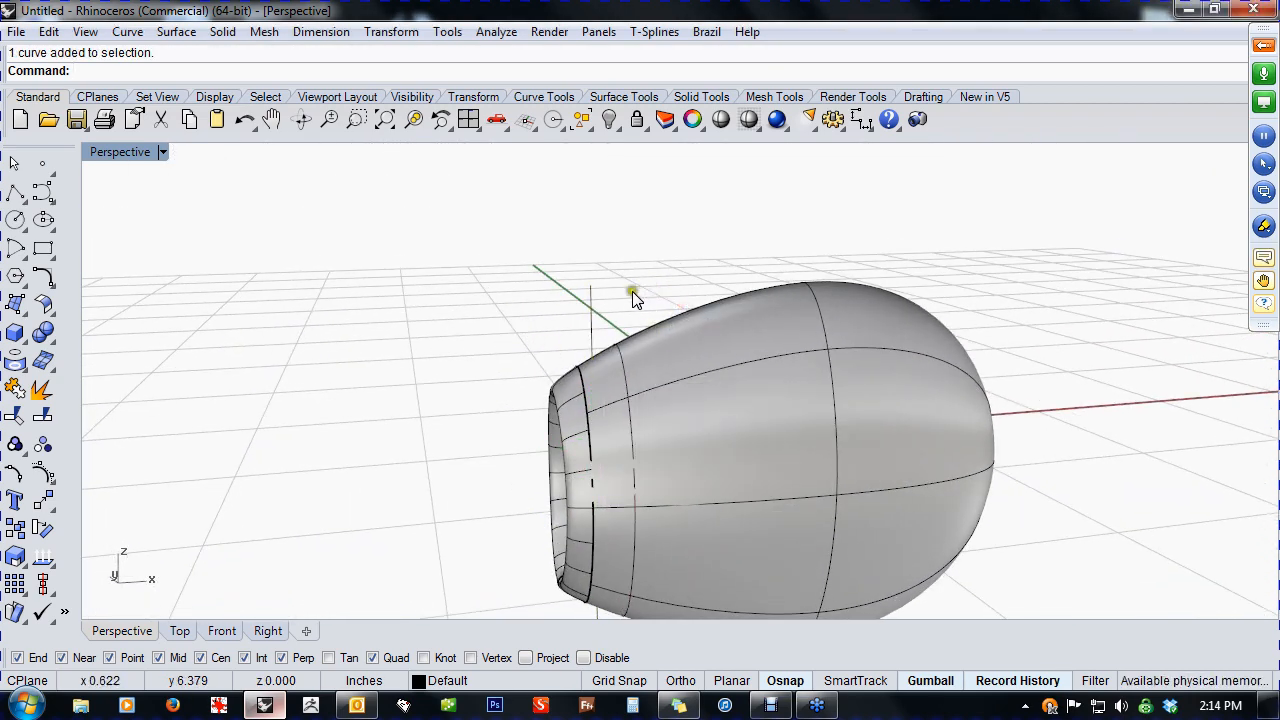
- Move the vertical line along X toward the wide end twice, by about 0.025 in and about 0.054 in
{"action": "left_click", "coordinate": [591, 311]}
{"action": "mouse_move", "coordinate": [657, 460]}
{"action": "left_mouse_down"}
{"action": "mouse_move", "coordinate": [676, 456]}
{"action": "mouse_move", "coordinate": [664, 459]}
{"action": "mouse_move", "coordinate": [680, 486]}
{"action": "mouse_move", "coordinate": [655, 463]}
{"action": "mouse_move", "coordinate": [675, 459]}
{"action": "left_mouse_up"}
{"action": "right_click_drag", "start_coordinate": [624, 476], "coordinate": [548, 458]}
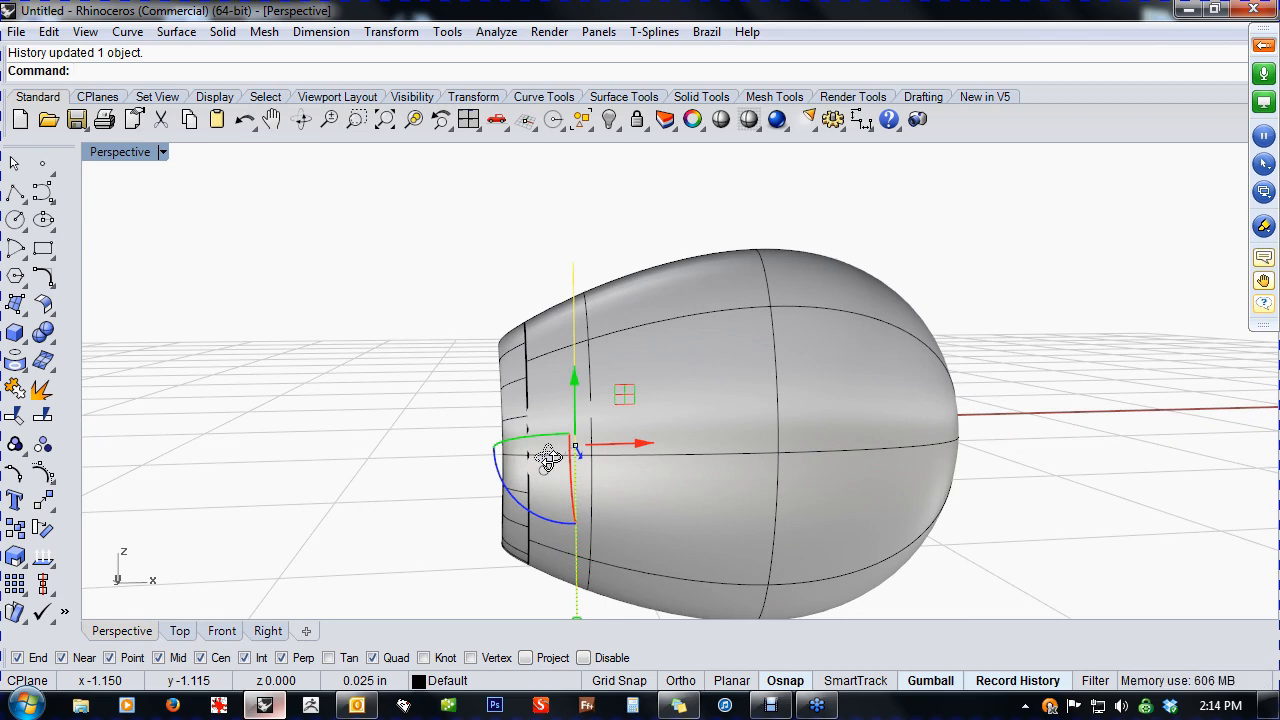
{"action": "right_click_drag", "start_coordinate": [540, 472], "coordinate": [555, 482]}
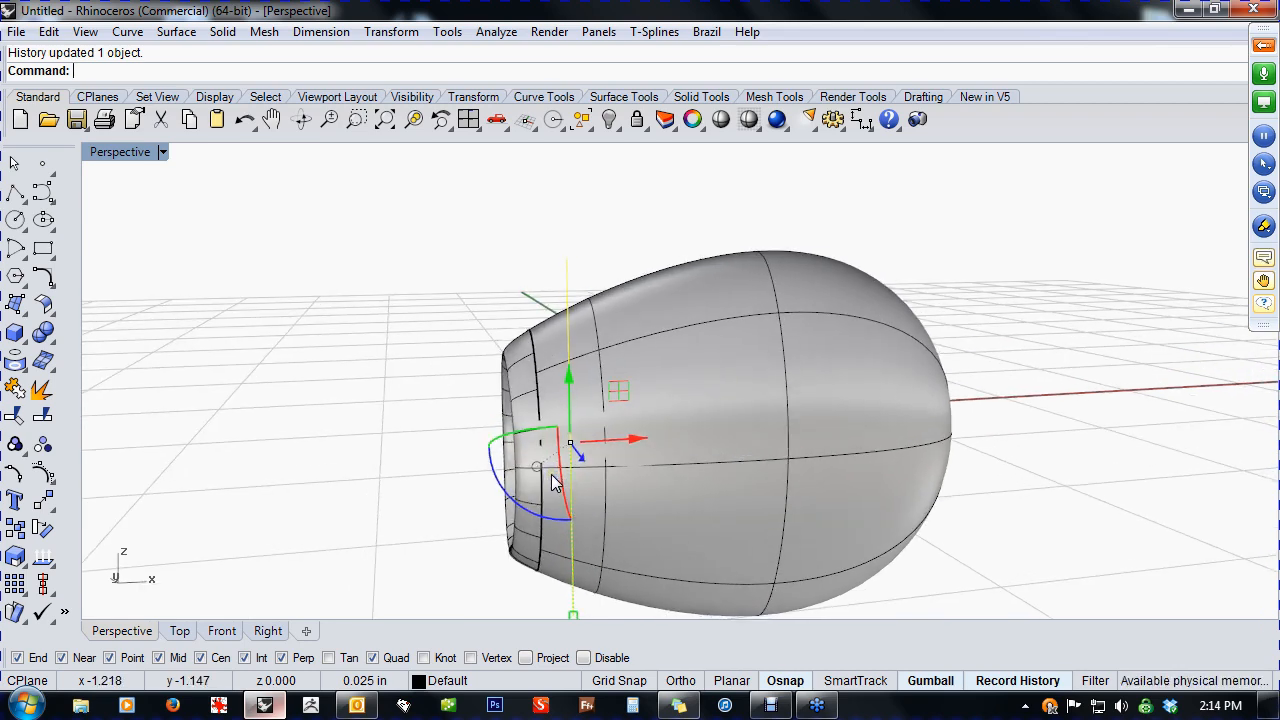
{"action": "left_click", "coordinate": [404, 469]}
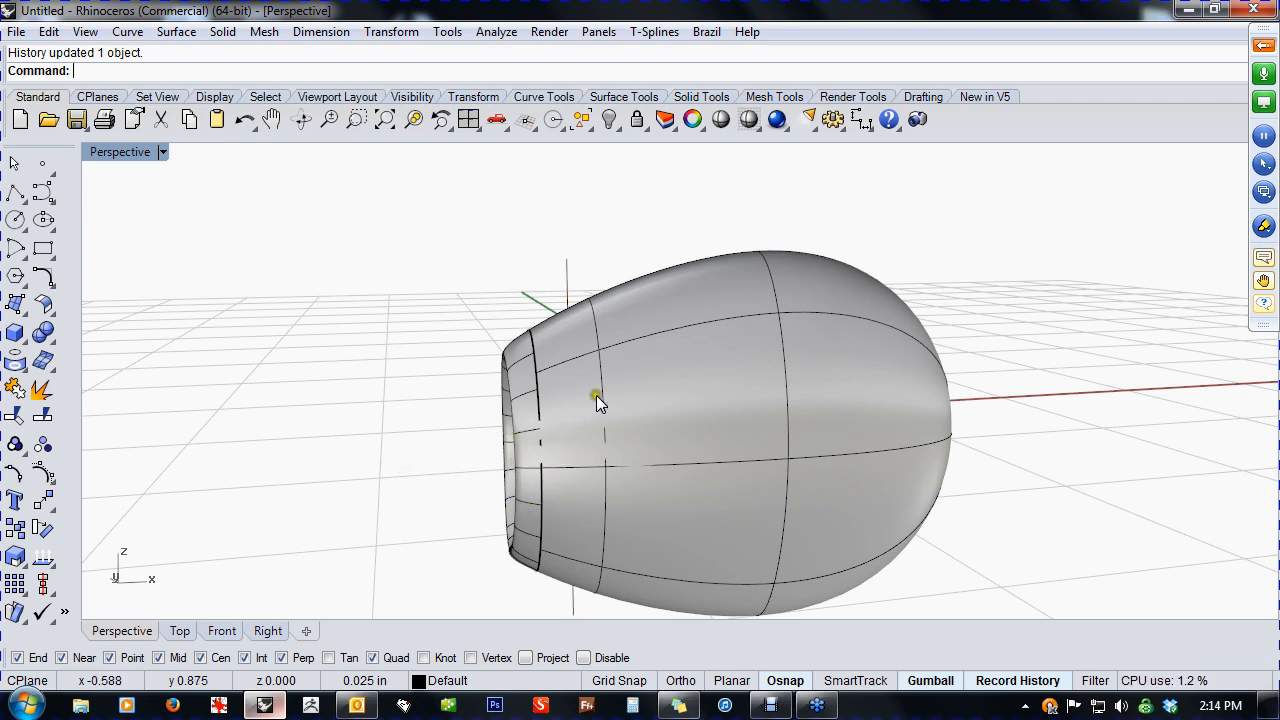
{"action": "left_click", "coordinate": [564, 269]}
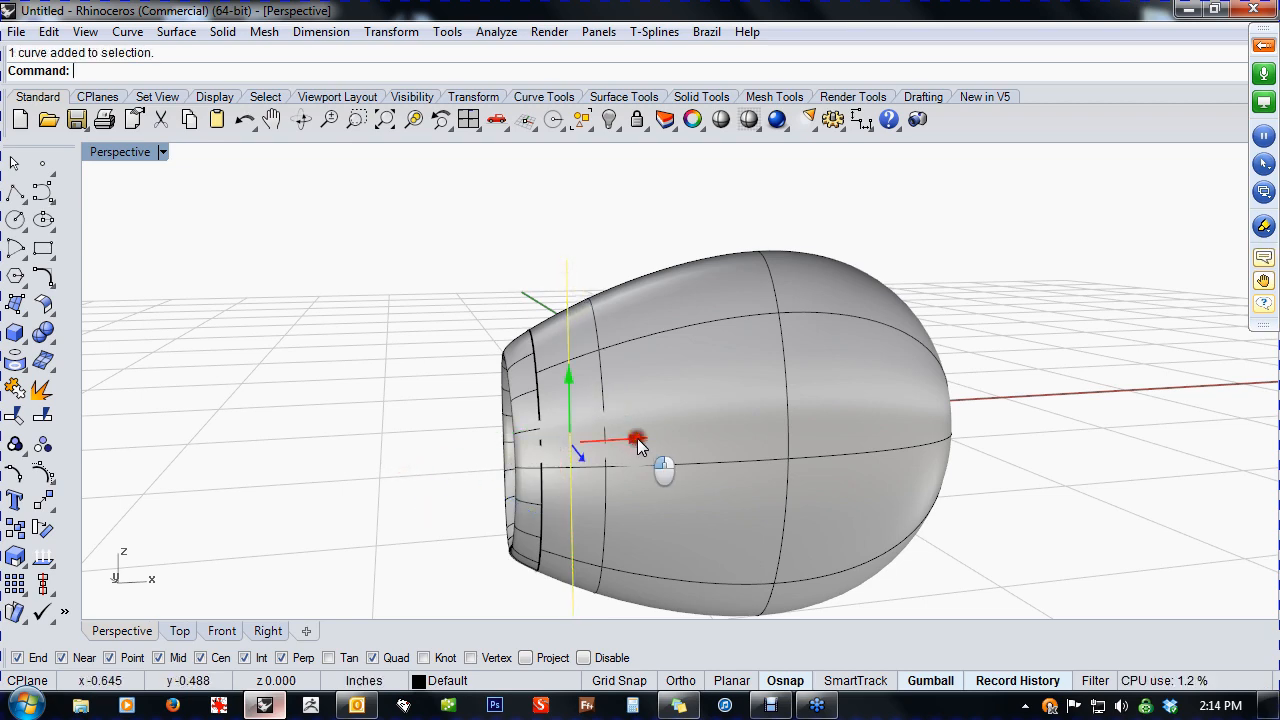
{"action": "left_click_drag", "start_coordinate": [637, 438], "coordinate": [646, 440]}
{"action": "right_click_drag", "start_coordinate": [646, 440], "coordinate": [594, 446]}
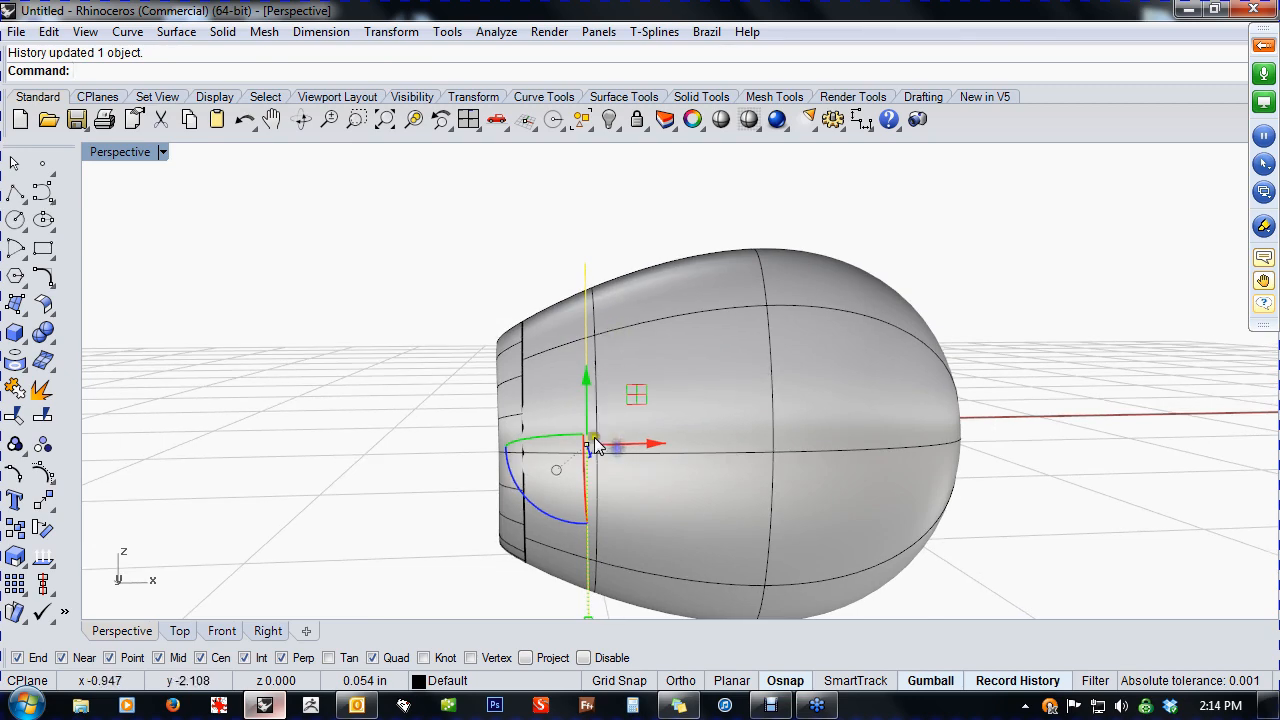
- Delete the vertical construction line and keep the curve projected onto the earbud
{"action": "mouse_move", "coordinate": [344, 444]}
{"action": "right_mouse_down"}
{"action": "mouse_move", "coordinate": [306, 426]}
{"action": "mouse_move", "coordinate": [356, 445]}
{"action": "right_mouse_up"}
{"action": "left_click", "coordinate": [541, 254]}
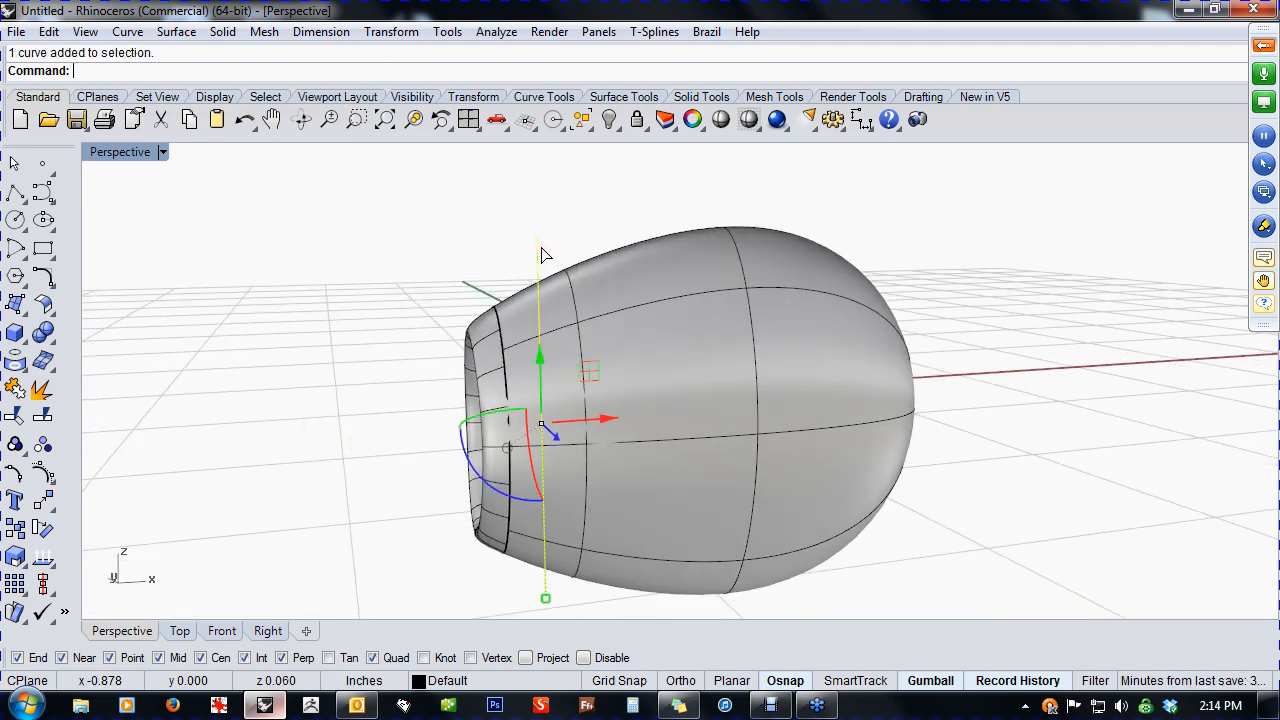
{"action": "key", "text": "Delete"}
{"action": "right_click_drag", "start_coordinate": [340, 276], "coordinate": [363, 285]}
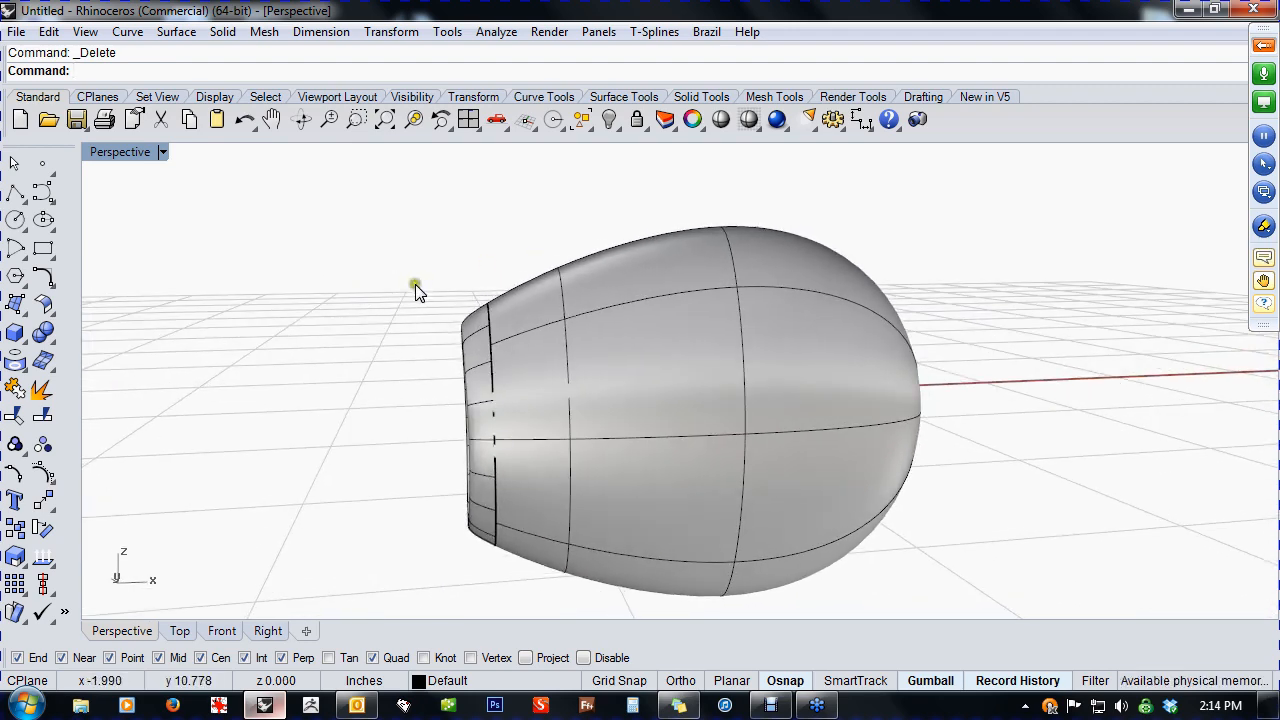
- Try an oversized pipe around the projected curve near the narrow end, and undo it
{"action": "left_click", "coordinate": [27, 344]}
{"action": "left_click", "coordinate": [75, 400]}
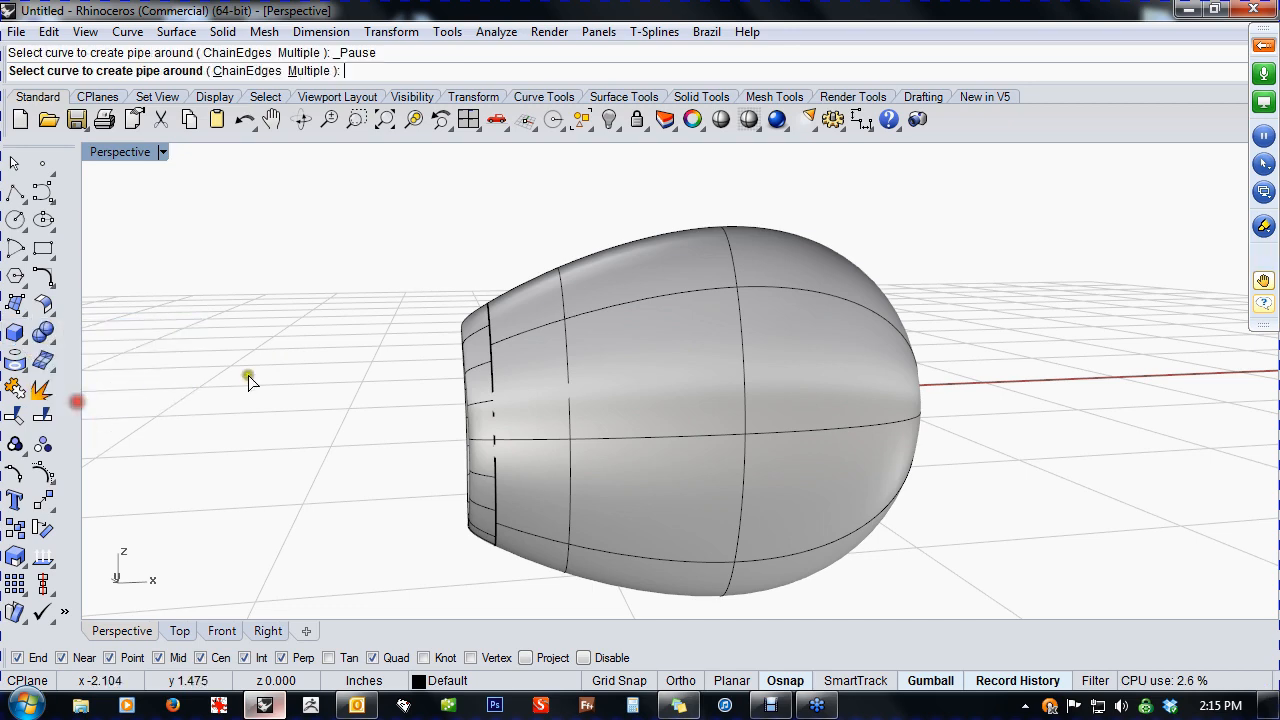
{"action": "left_click", "coordinate": [565, 330]}
{"action": "left_click", "coordinate": [565, 338]}
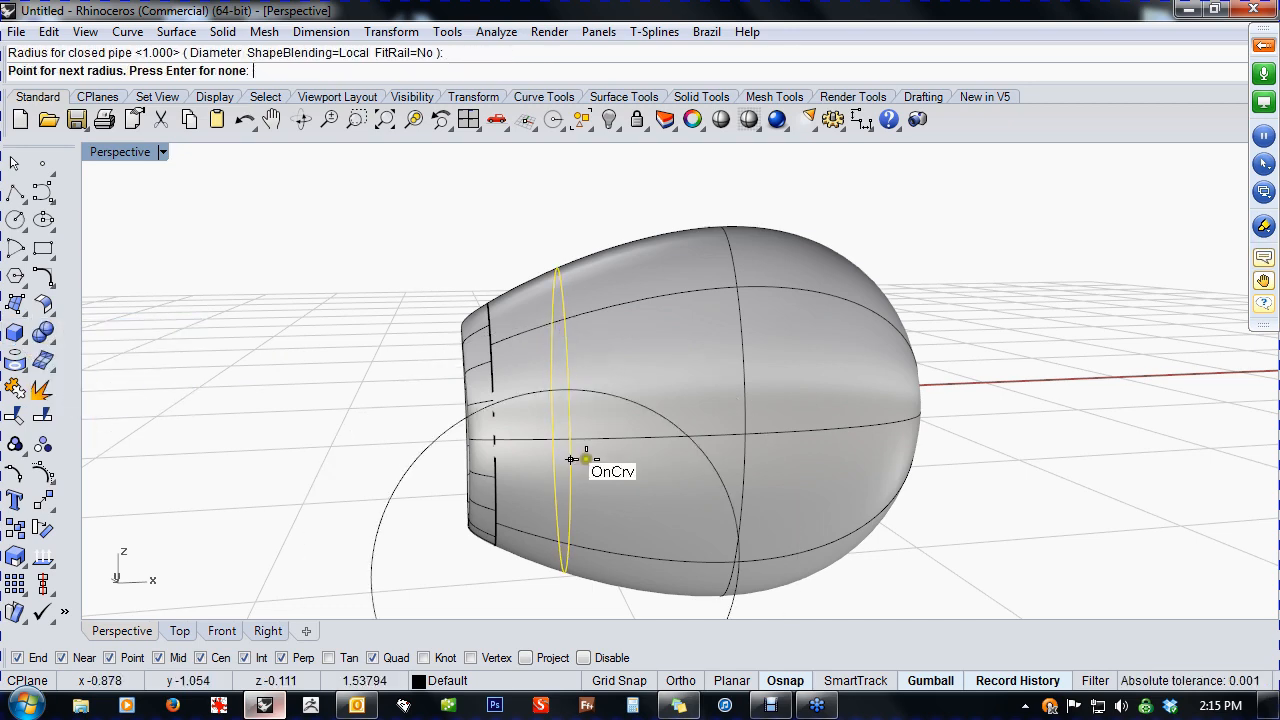
{"action": "key", "text": "Return"}
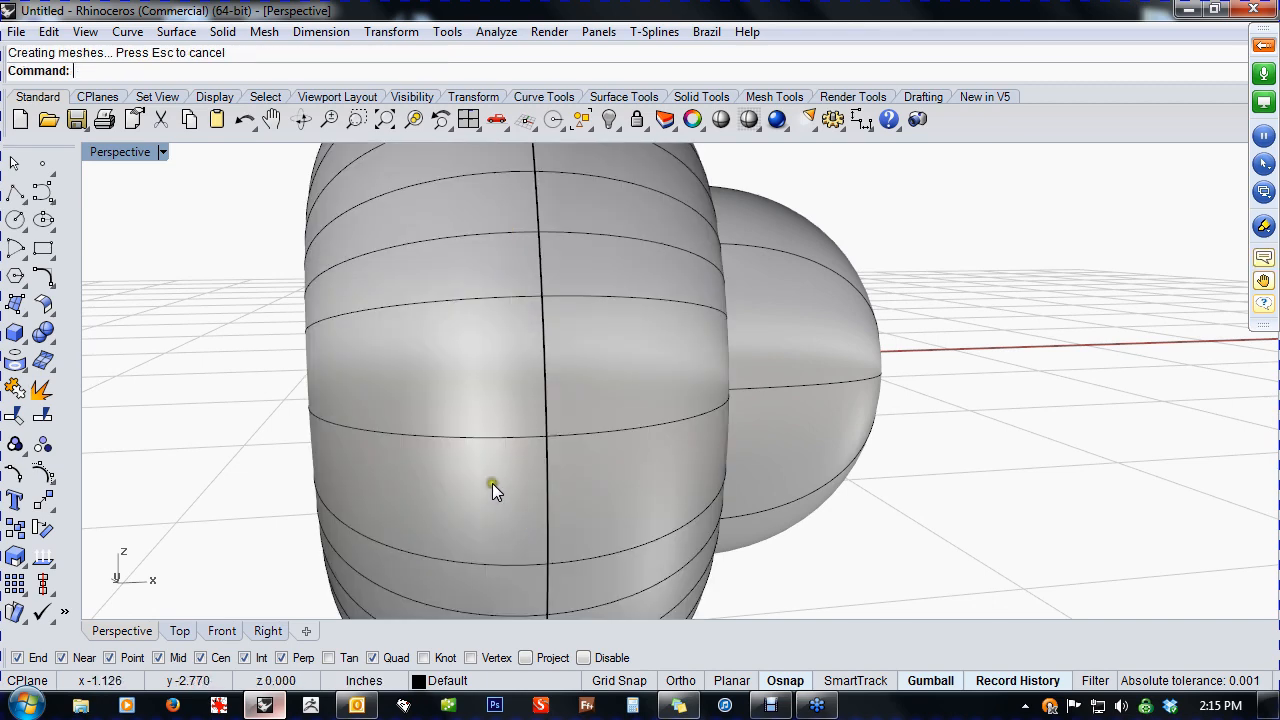
{"action": "key", "text": "ctrl+z"}
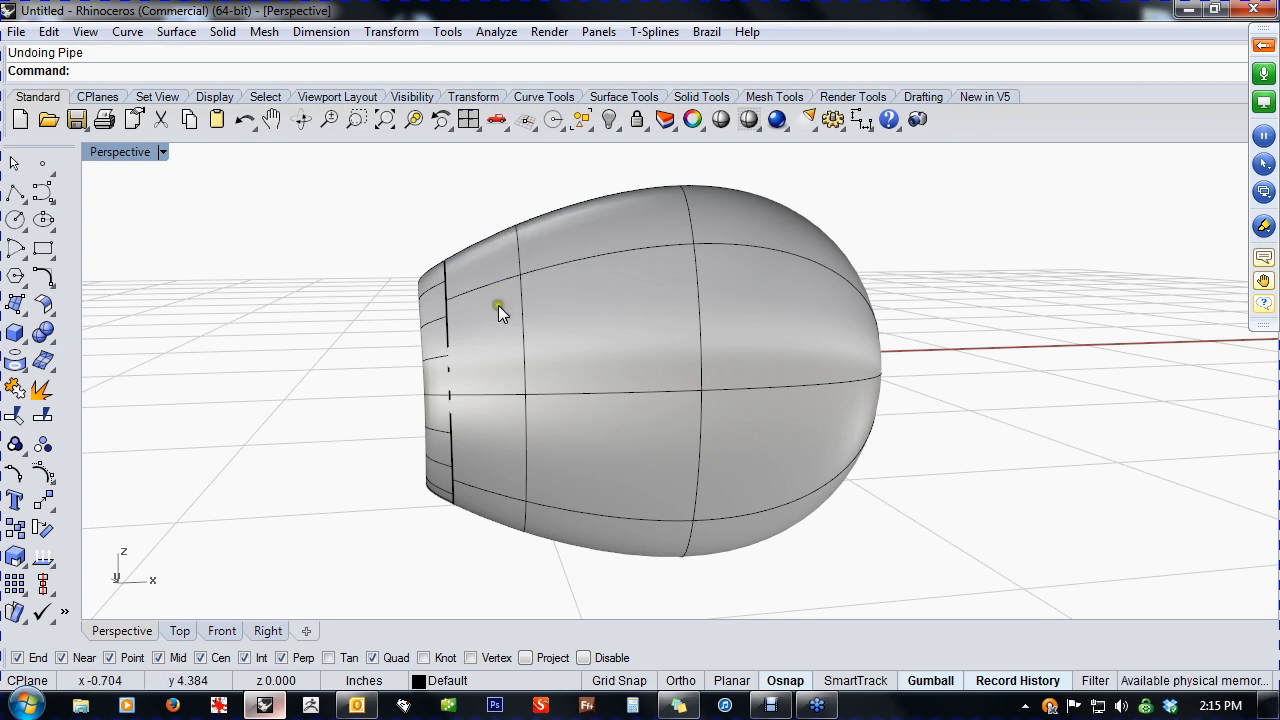
- Create a closed pipe around the projected curve with a uniform radius of about 0.051 in
{"action": "left_click", "coordinate": [28, 344]}
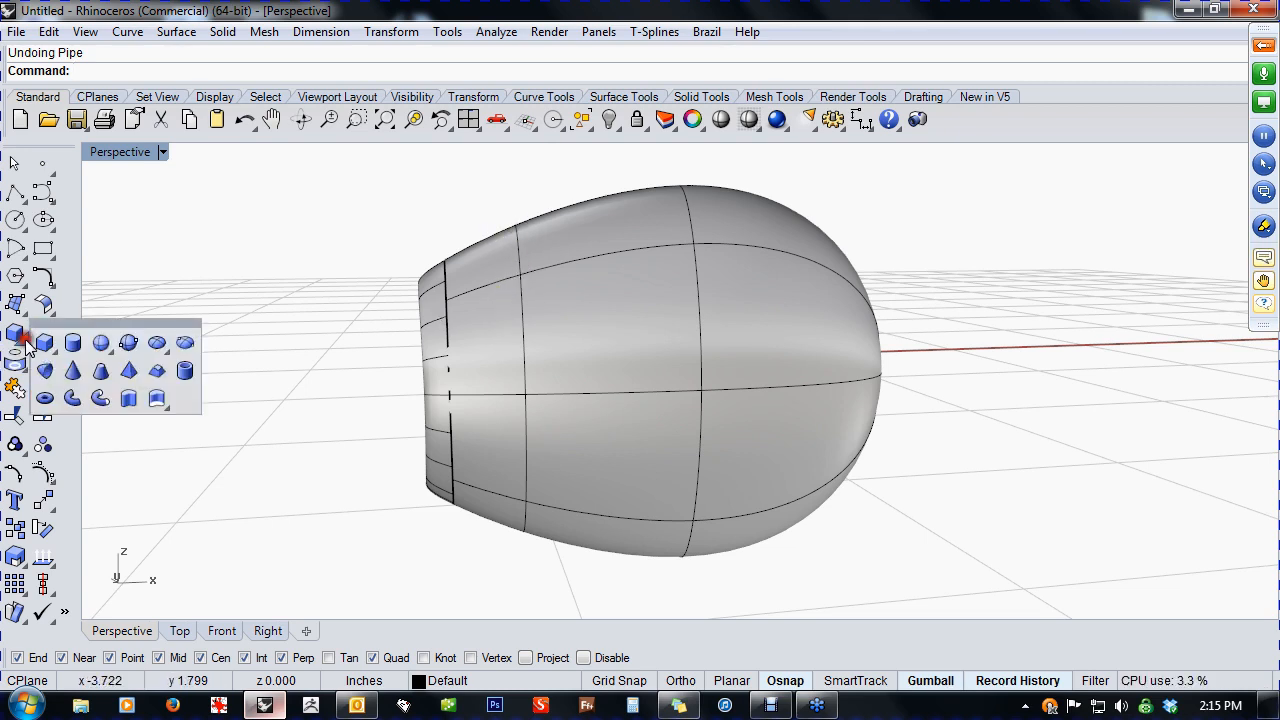
{"action": "left_click", "coordinate": [72, 399]}
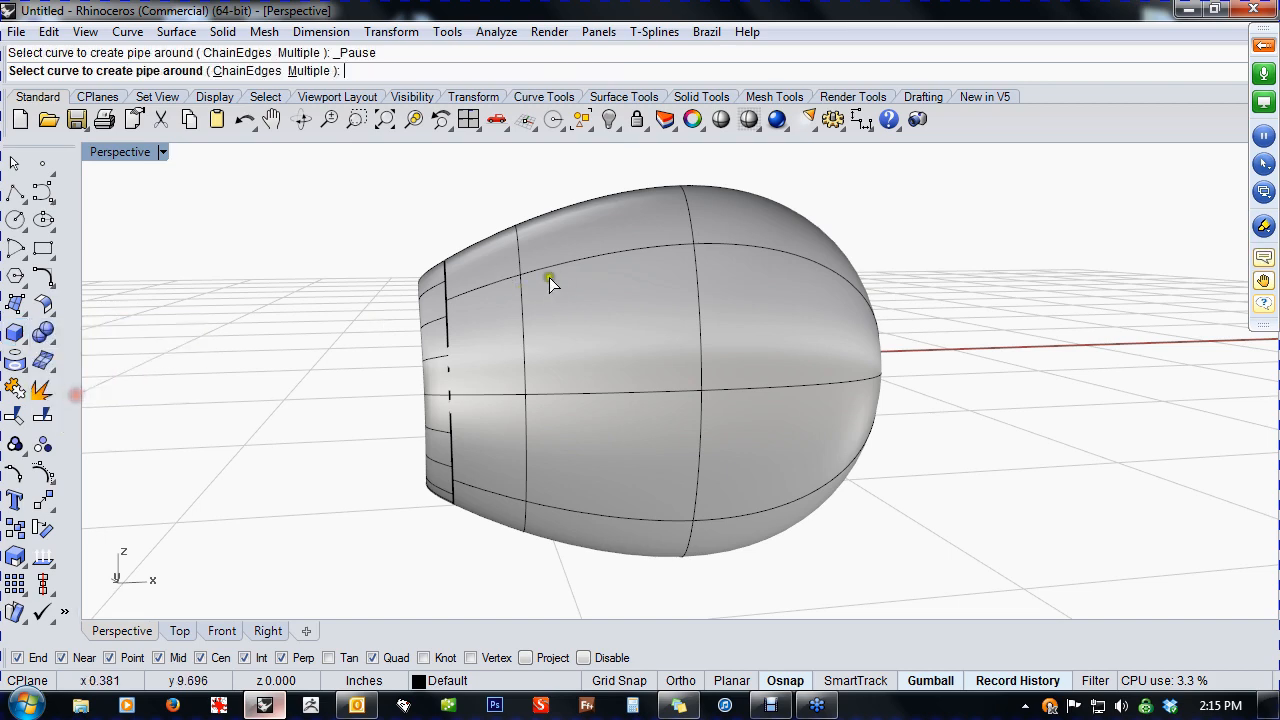
{"action": "left_click", "coordinate": [522, 299]}
{"action": "right_click_drag", "start_coordinate": [517, 300], "coordinate": [624, 459]}
{"action": "scroll", "coordinate": [591, 560], "scroll_direction": "up", "scroll_amount": 5}
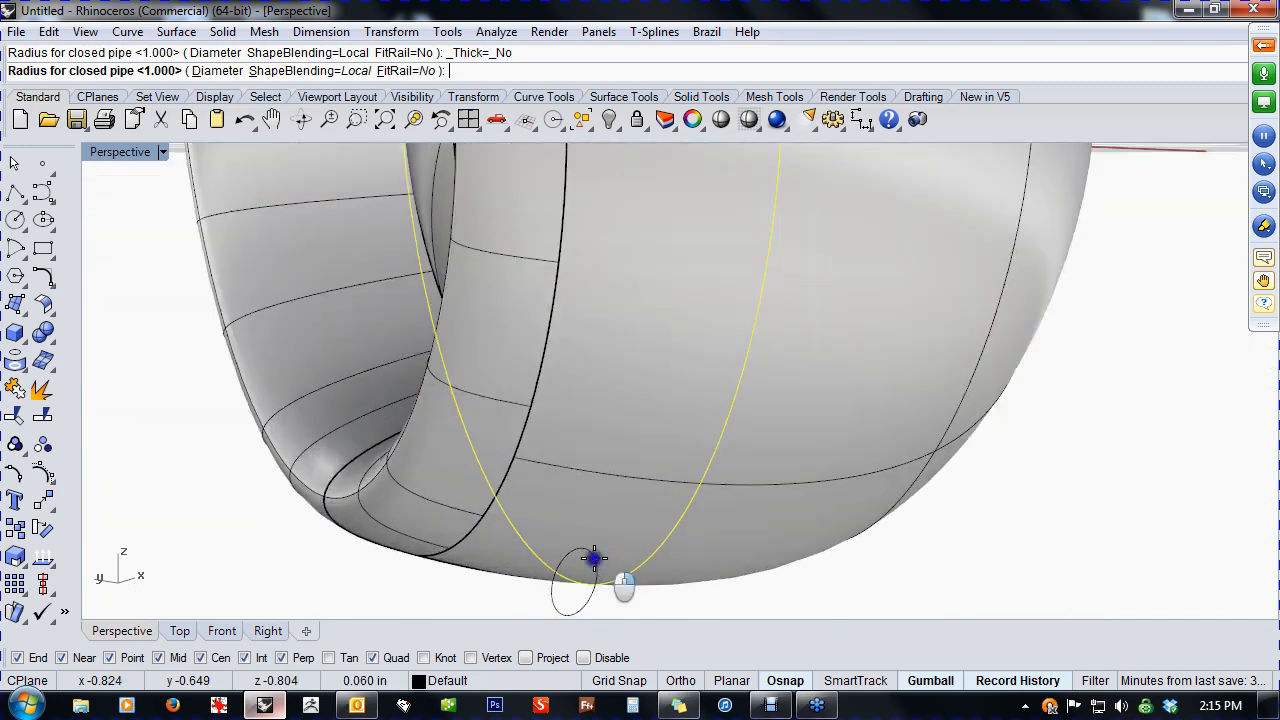
{"action": "scroll", "coordinate": [571, 537], "scroll_direction": "up", "scroll_amount": 2}
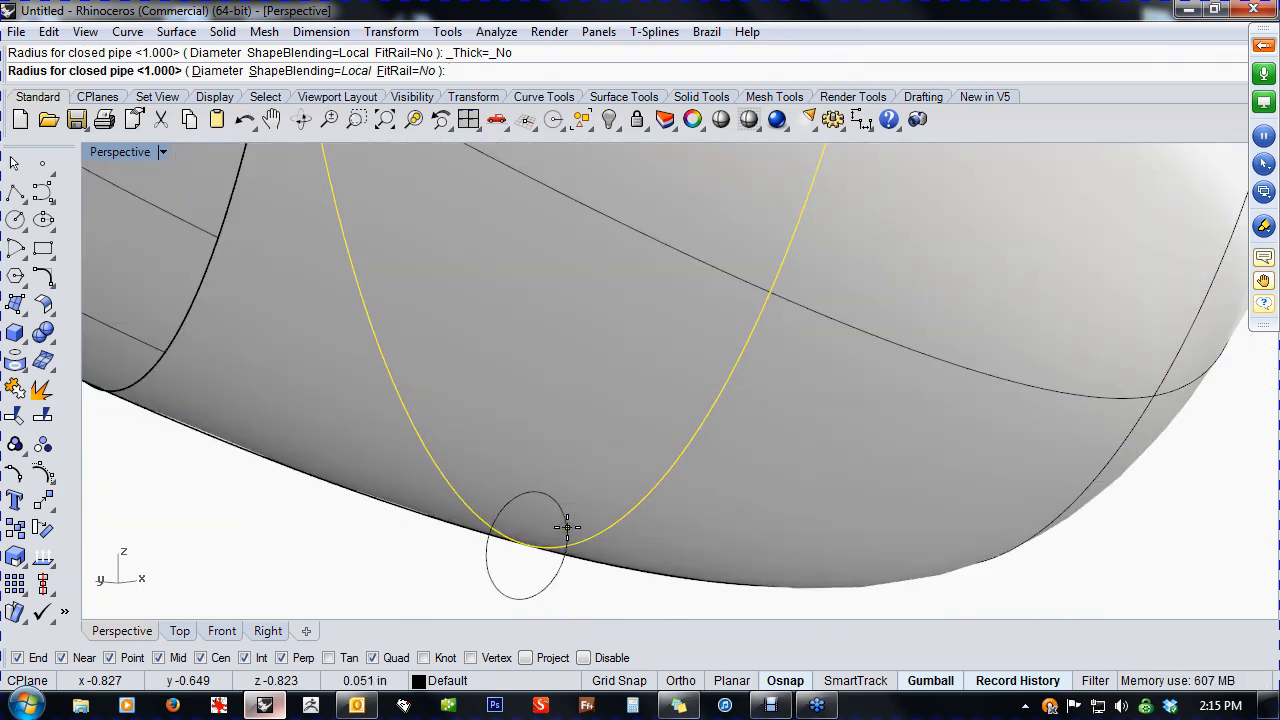
{"action": "left_click", "coordinate": [567, 530]}
{"action": "right_click", "coordinate": [567, 529]}
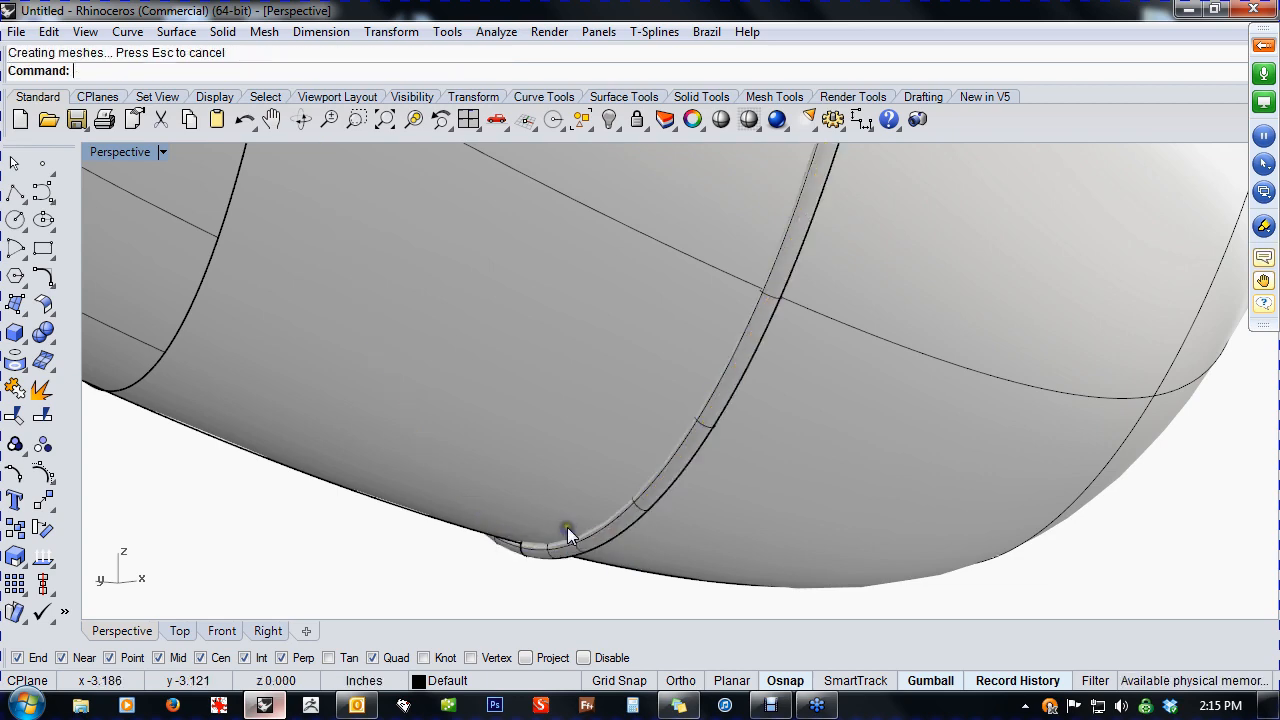
- Subtract the thin pipe from the earbud polysurface with Boolean Difference to cut a parting-line groove
{"action": "scroll", "coordinate": [567, 527], "scroll_direction": "down", "scroll_amount": 8}
{"action": "right_click_drag", "start_coordinate": [589, 430], "coordinate": [531, 380]}
{"action": "scroll", "coordinate": [497, 218], "scroll_direction": "up", "scroll_amount": 8}
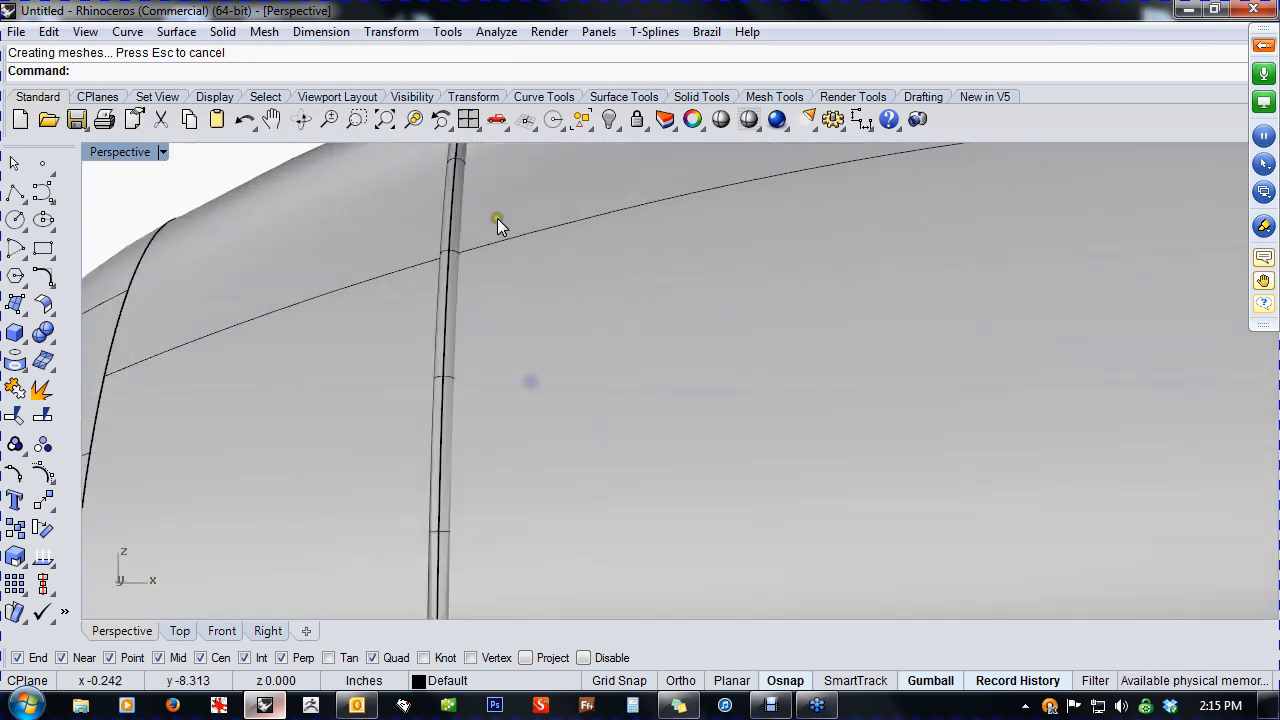
{"action": "right_click_drag", "start_coordinate": [526, 292], "coordinate": [531, 387]}
{"action": "scroll", "coordinate": [528, 298], "scroll_direction": "down", "scroll_amount": 8}
{"action": "right_click_drag", "start_coordinate": [522, 315], "coordinate": [316, 364]}
{"action": "left_click", "coordinate": [42, 358]}
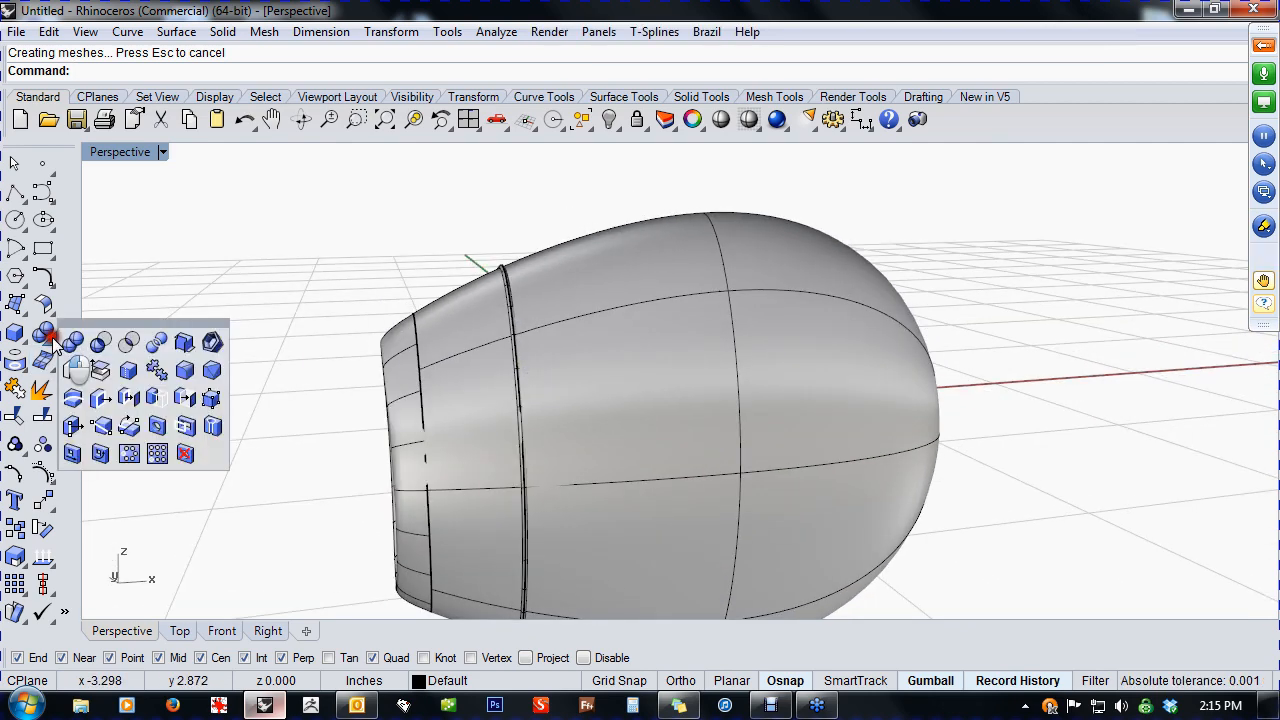
{"action": "left_click", "coordinate": [100, 347]}
{"action": "left_click", "coordinate": [581, 331]}
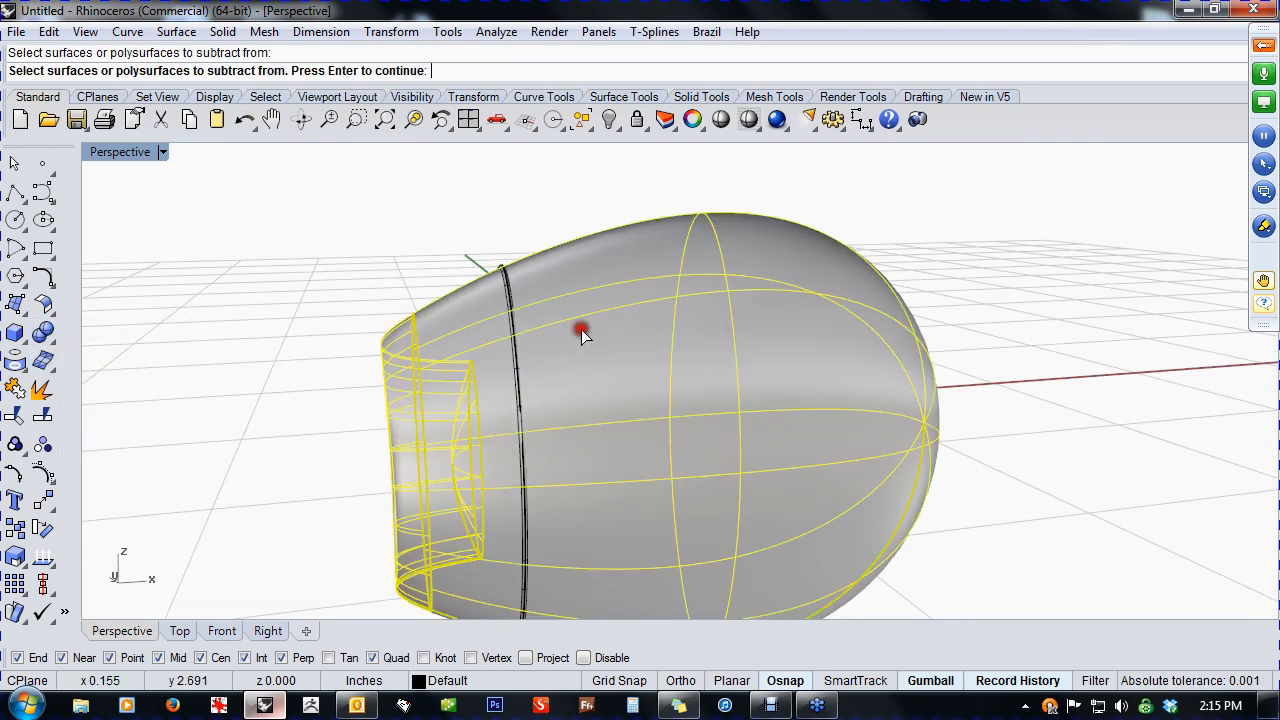
{"action": "key", "text": "Return"}
{"action": "left_click", "coordinate": [508, 291]}
{"action": "key", "text": "Return"}
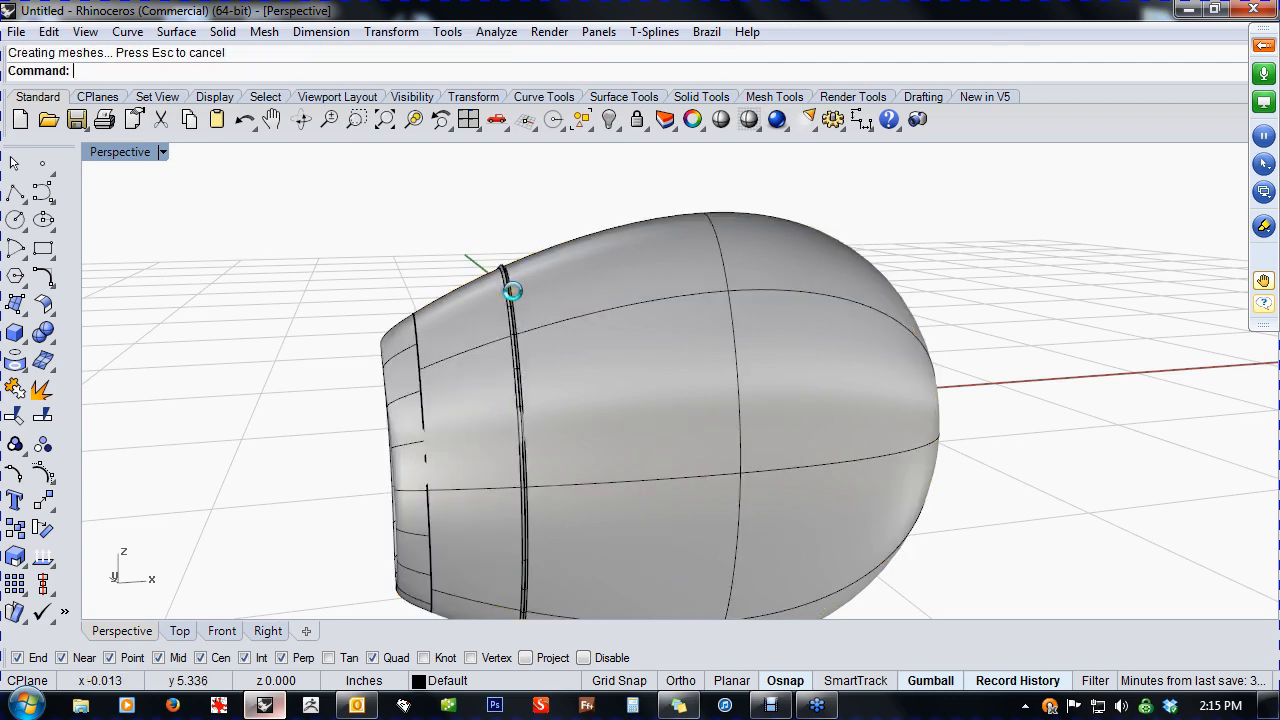
- Window-select the leftover projected curve in the groove and delete it
{"action": "left_click_drag", "start_coordinate": [437, 198], "coordinate": [535, 524]}
{"action": "scroll", "coordinate": [538, 523], "scroll_direction": "down", "scroll_amount": 4}
{"action": "right_click_drag", "start_coordinate": [538, 521], "coordinate": [531, 449], "text": "shift"}
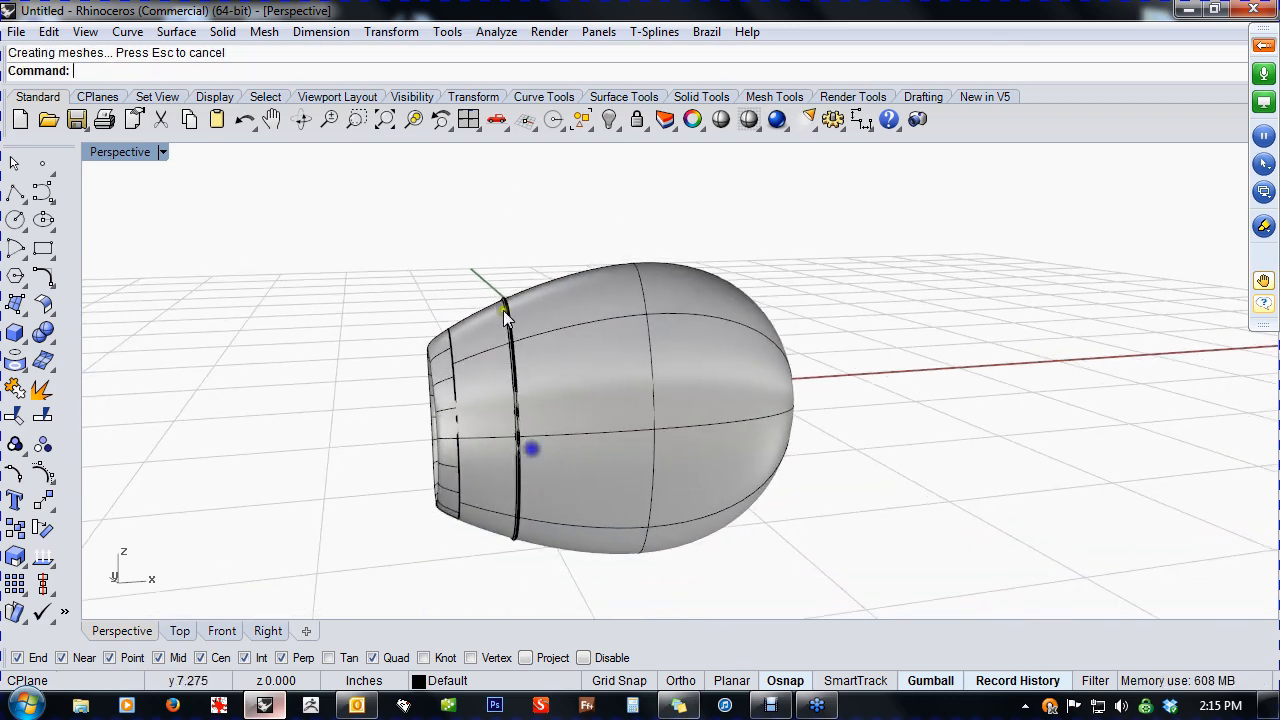
{"action": "left_click_drag", "start_coordinate": [486, 235], "coordinate": [575, 582]}
{"action": "key", "text": "Delete"}
- Inspect the parting-line groove up close and in a shaded display without surface wires
{"action": "right_click_drag", "start_coordinate": [561, 579], "coordinate": [500, 480]}
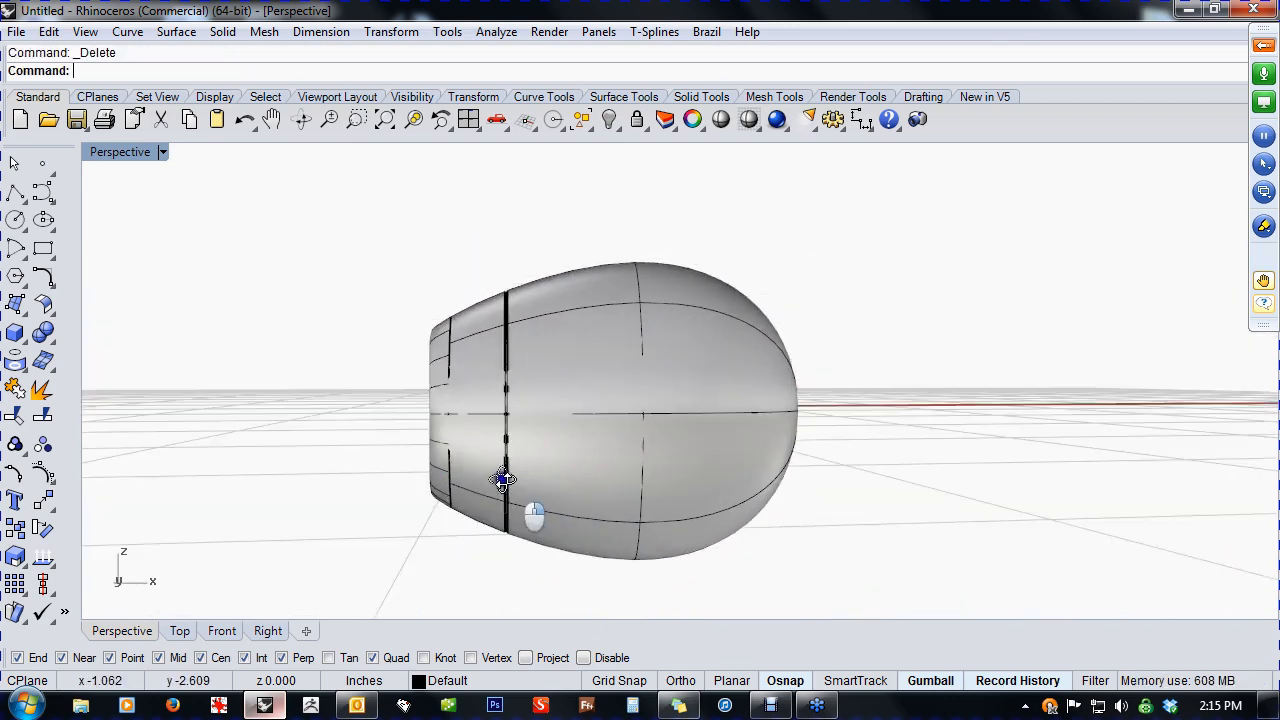
{"action": "scroll", "coordinate": [503, 395], "scroll_direction": "up", "scroll_amount": 5}
{"action": "right_click_drag", "start_coordinate": [503, 395], "coordinate": [546, 500]}
{"action": "scroll", "coordinate": [543, 414], "scroll_direction": "down", "scroll_amount": 6}
{"action": "scroll", "coordinate": [526, 360], "scroll_direction": "up", "scroll_amount": 3}
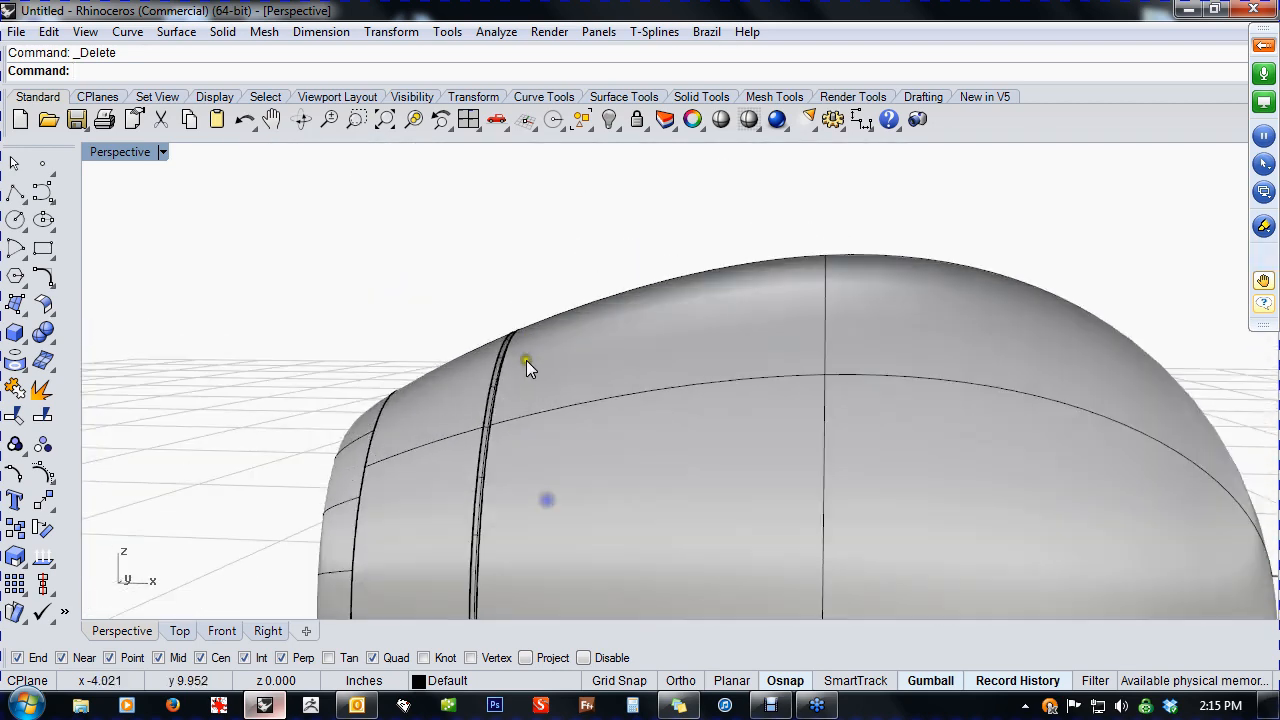
{"action": "left_click", "coordinate": [721, 122]}
{"action": "scroll", "coordinate": [567, 376], "scroll_direction": "down", "scroll_amount": 5}
{"action": "right_click_drag", "start_coordinate": [590, 388], "coordinate": [580, 450]}
- Dismiss the mail notification and examine the second parting line and the pivot in the reference sketch
{"action": "left_click", "coordinate": [1226, 597]}
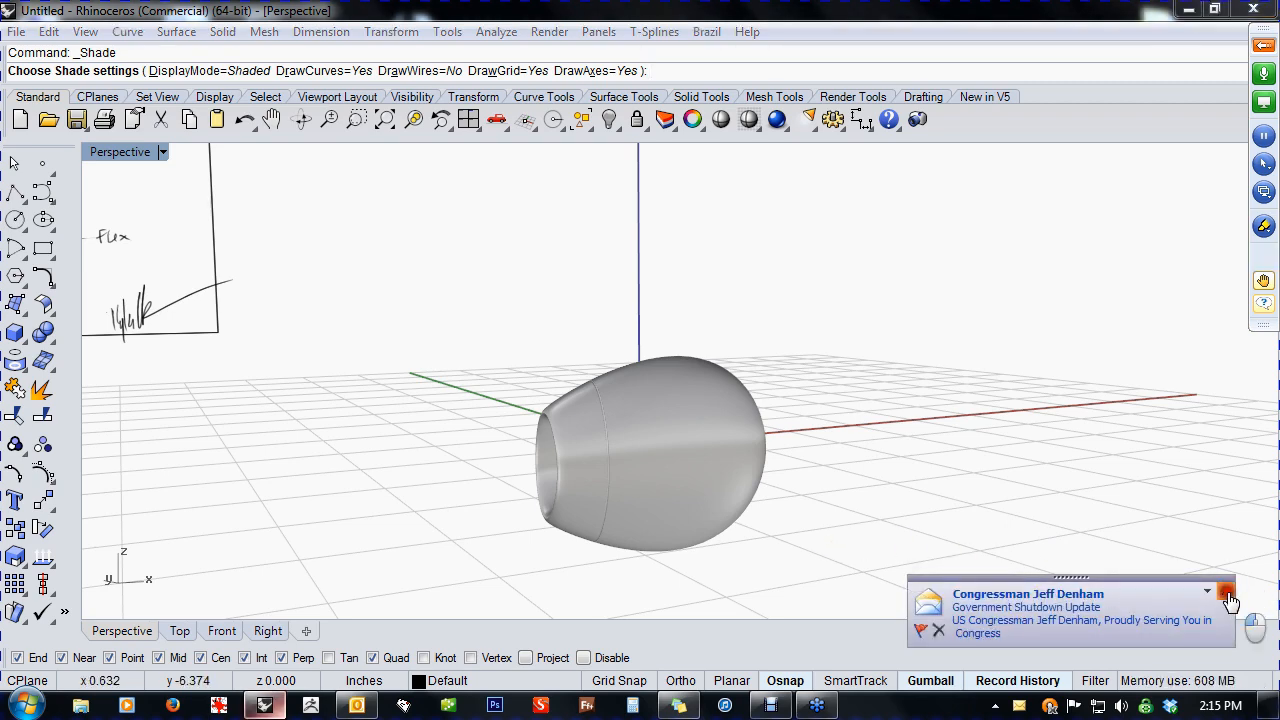
{"action": "left_click", "coordinate": [1226, 591]}
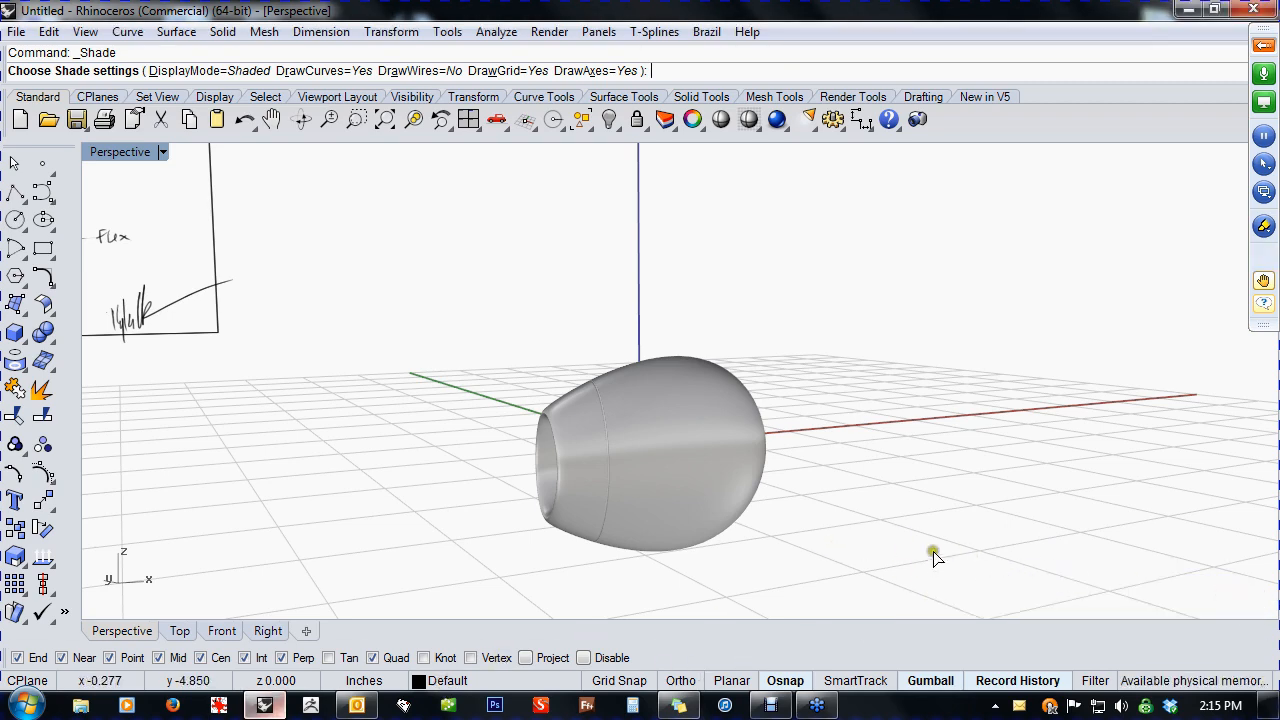
{"action": "mouse_move", "coordinate": [861, 533]}
{"action": "right_mouse_down"}
{"action": "mouse_move", "coordinate": [803, 517]}
{"action": "mouse_move", "coordinate": [882, 566]}
{"action": "right_mouse_up"}
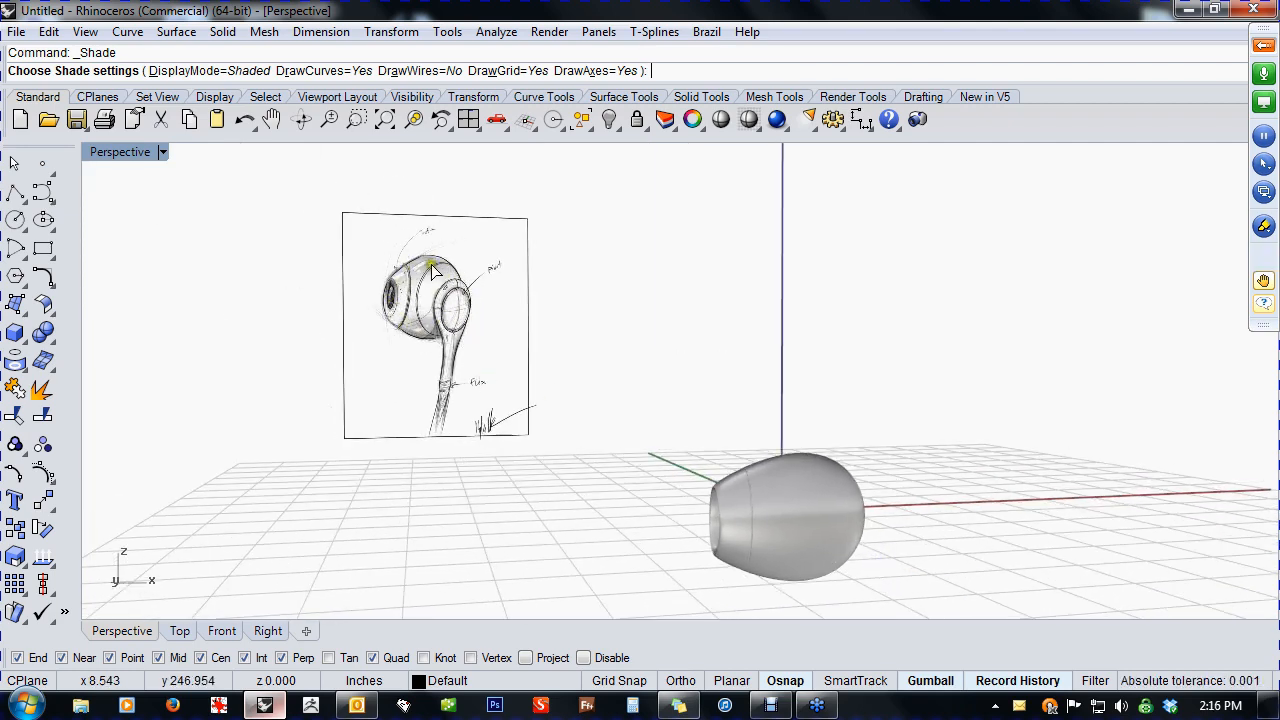
{"action": "scroll", "coordinate": [421, 290], "scroll_direction": "up", "scroll_amount": 5}
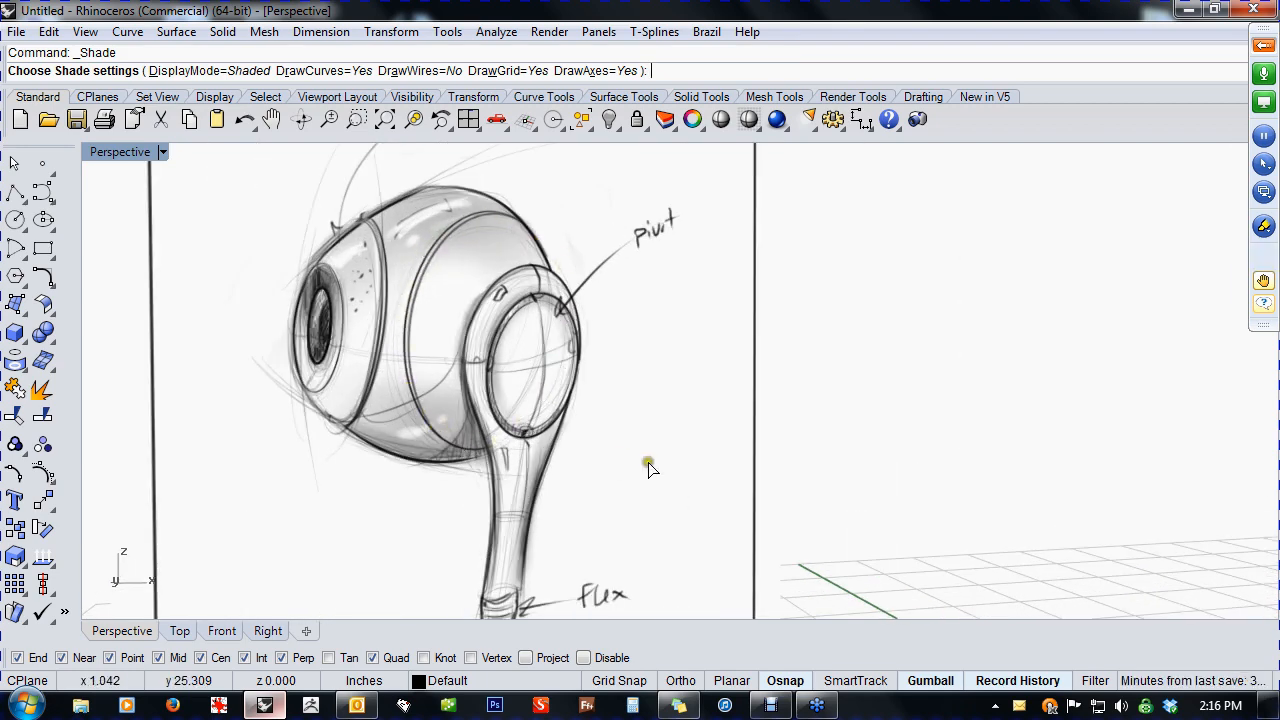
- In the Front view, draw a circle centred on the origin over the earbud, about 1.69 in in diameter
{"action": "scroll", "coordinate": [648, 462], "scroll_direction": "down", "scroll_amount": 8}
{"action": "right_click_drag", "start_coordinate": [755, 423], "coordinate": [631, 374]}
{"action": "type", "text": "f"}
{"action": "right_click", "coordinate": [696, 401]}
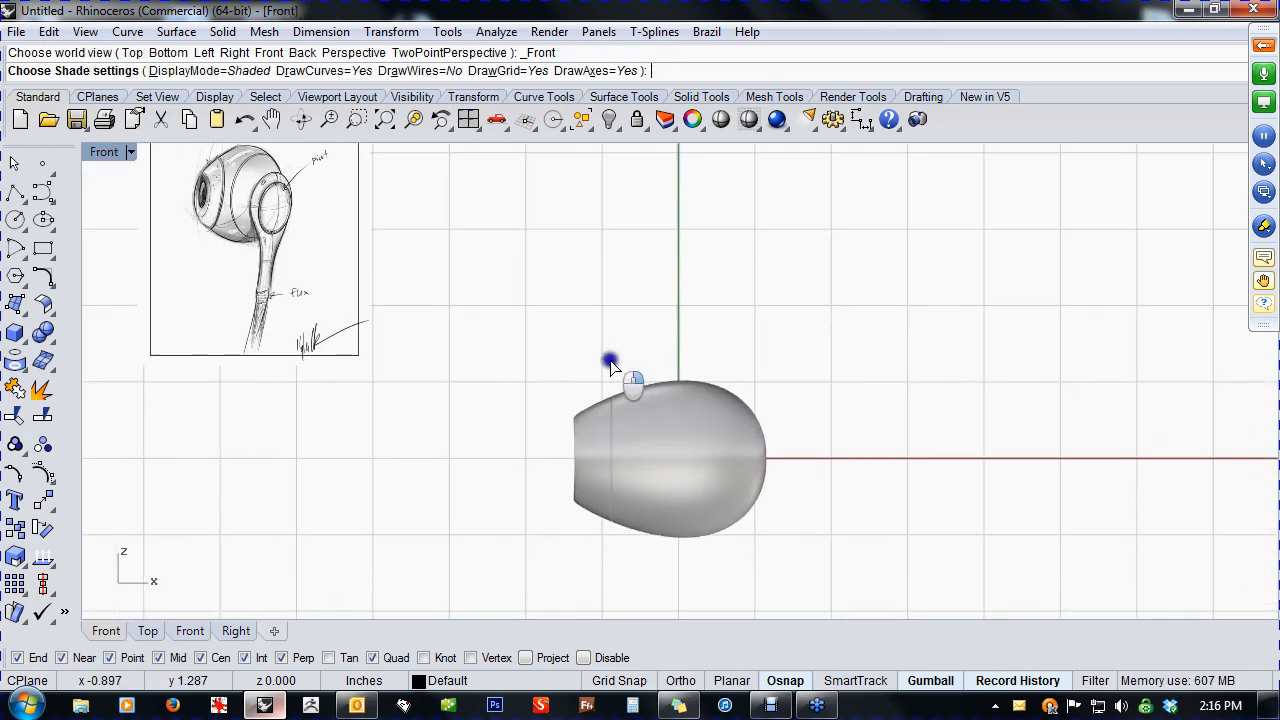
{"action": "left_click", "coordinate": [15, 222]}
{"action": "type", "text": "0"}
{"action": "key", "text": "Return"}
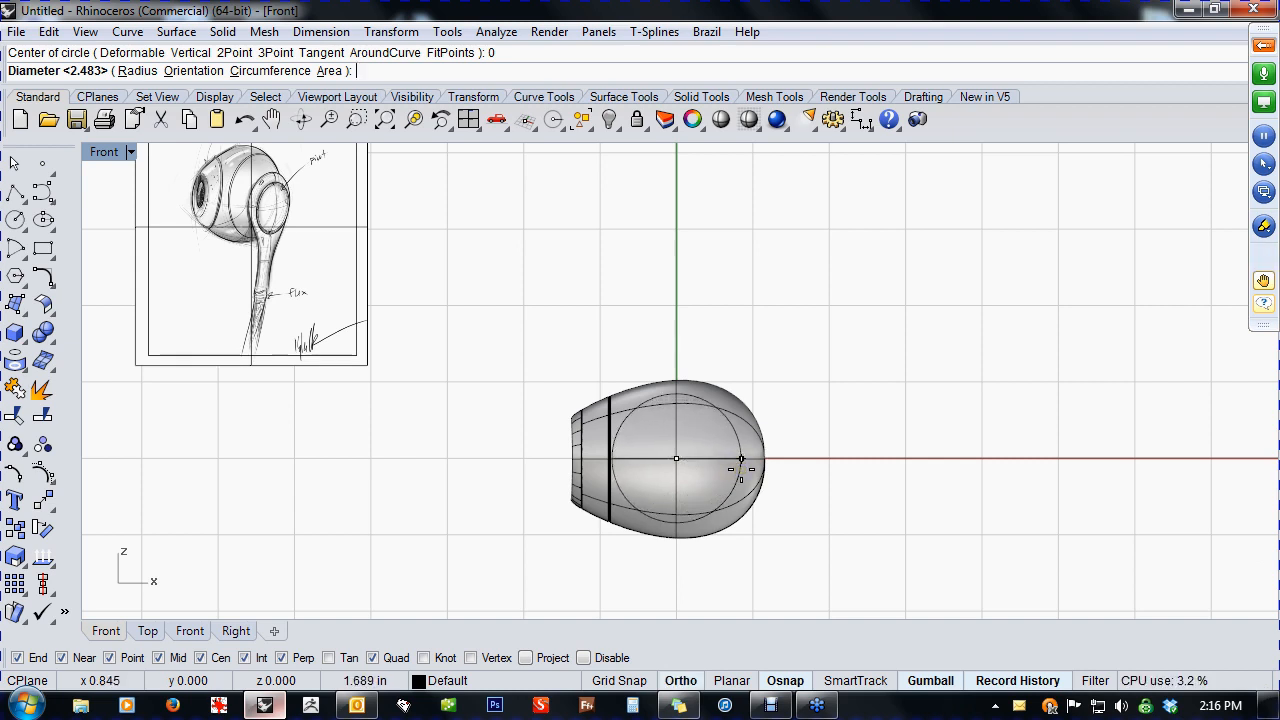
{"action": "key", "text": "Escape"}
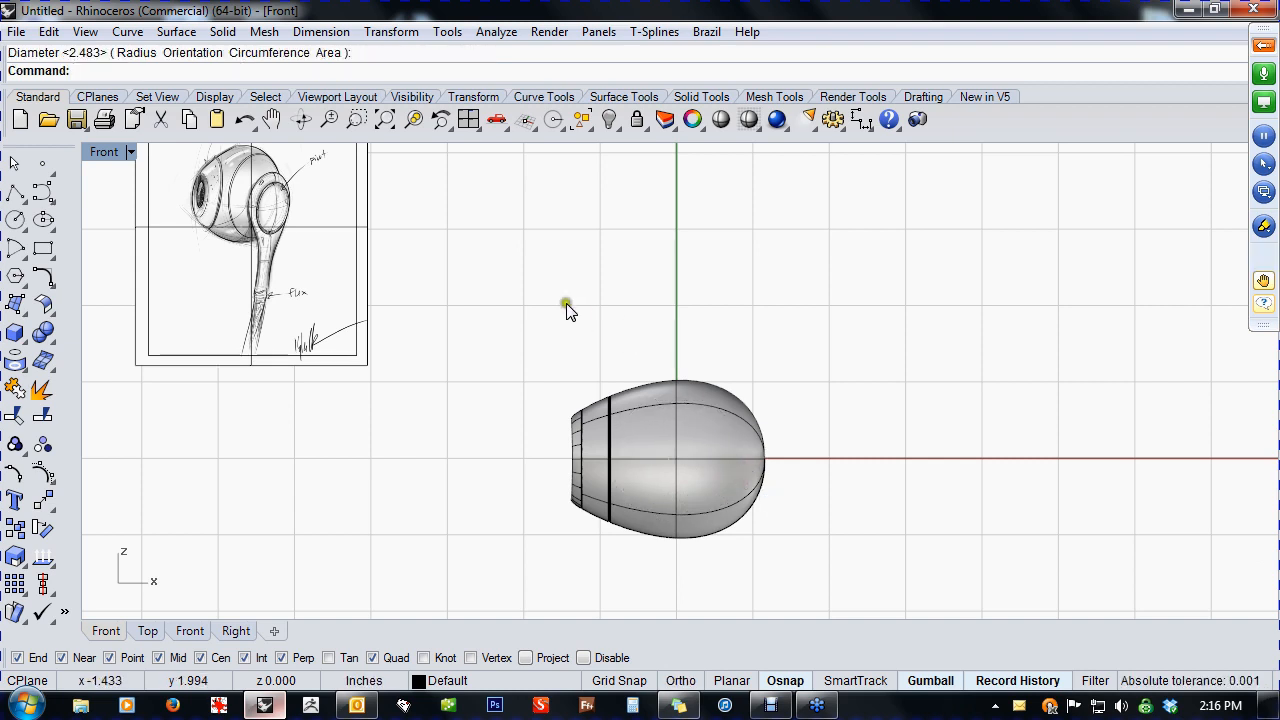
- Select only the circle, leaving the earbud out, and shift it about 0.132 in along X towards the rounded end
{"action": "left_click_drag", "start_coordinate": [566, 308], "coordinate": [785, 592]}
{"action": "scroll", "coordinate": [745, 515], "scroll_direction": "up", "scroll_amount": 3}
{"action": "left_click", "coordinate": [728, 522], "text": "ctrl"}
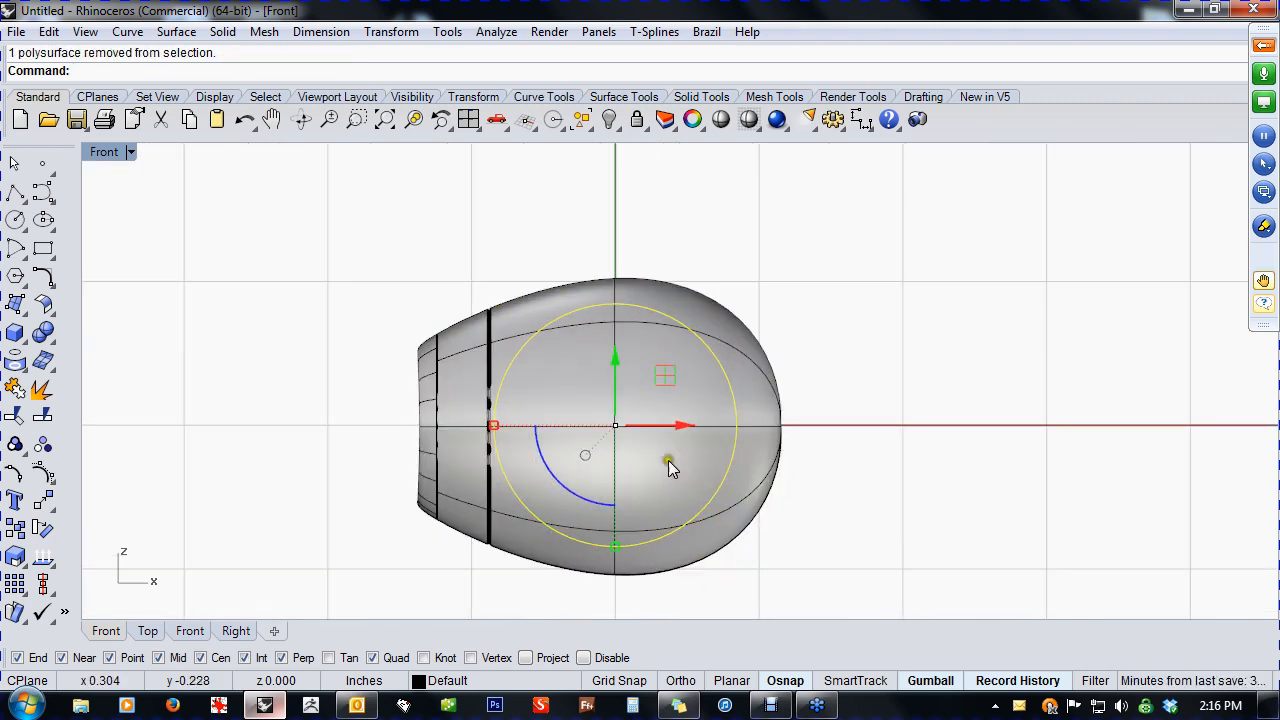
{"action": "left_click_drag", "start_coordinate": [683, 428], "coordinate": [704, 431]}
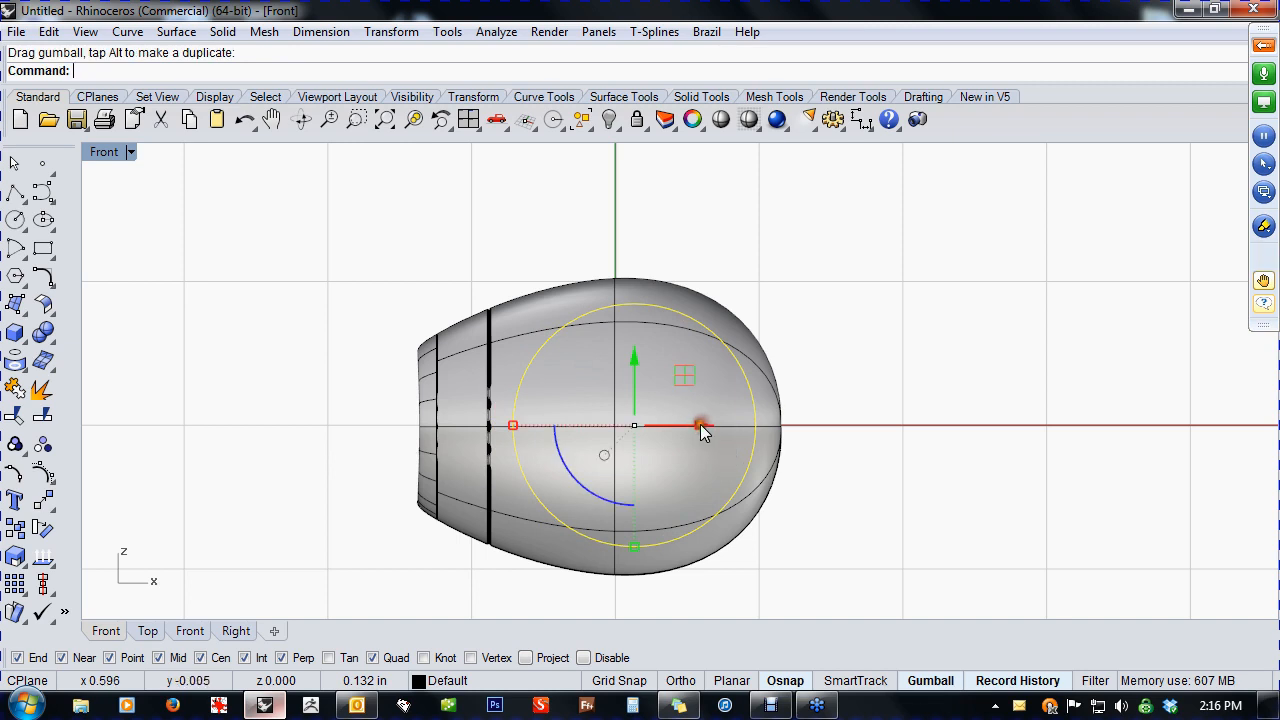
- Project the circle onto the earbud polysurface from the Front view
{"action": "left_click", "coordinate": [15, 362]}
{"action": "left_click", "coordinate": [543, 560]}
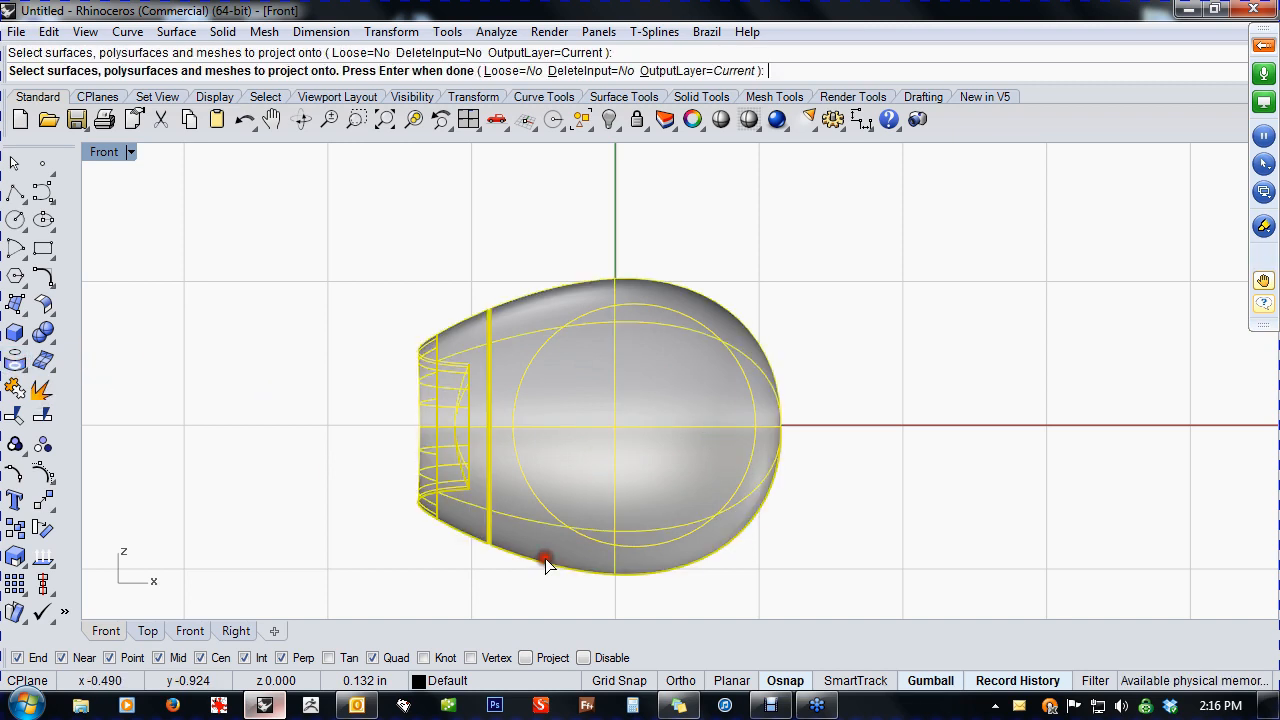
{"action": "right_click", "coordinate": [543, 557]}
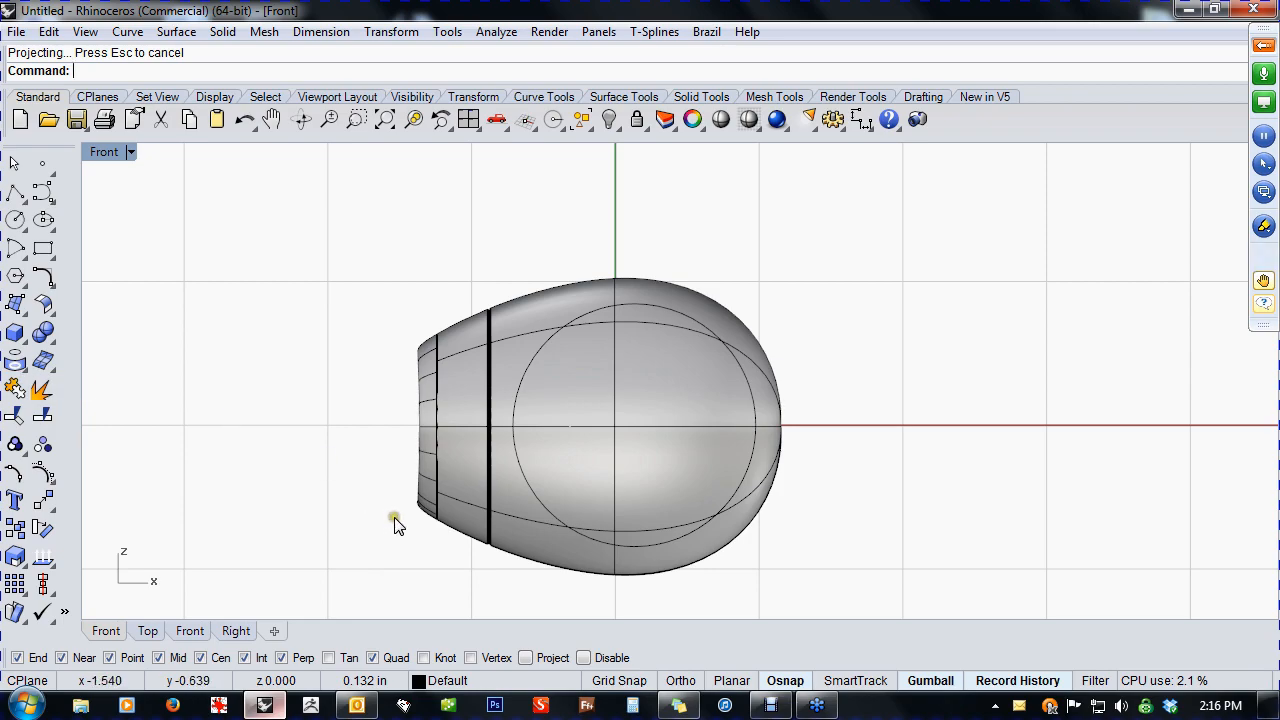
- In the Perspective view, move the source circle about 2.2 in straight out of the earbud's interior, beyond its side
{"action": "key", "text": "ctrl+F4"}
{"action": "right_click_drag", "start_coordinate": [394, 517], "coordinate": [759, 388]}
{"action": "left_click", "coordinate": [759, 388]}
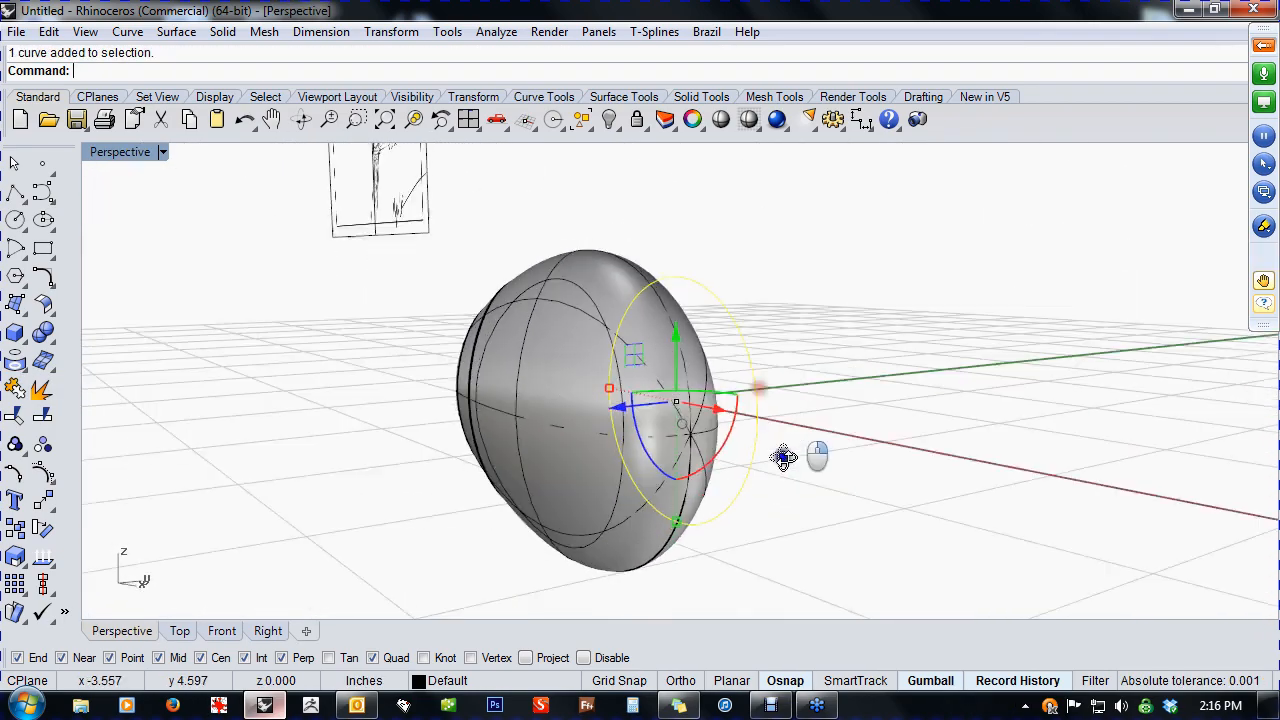
{"action": "right_click_drag", "start_coordinate": [784, 458], "coordinate": [634, 406]}
{"action": "left_click_drag", "start_coordinate": [634, 406], "coordinate": [285, 456]}
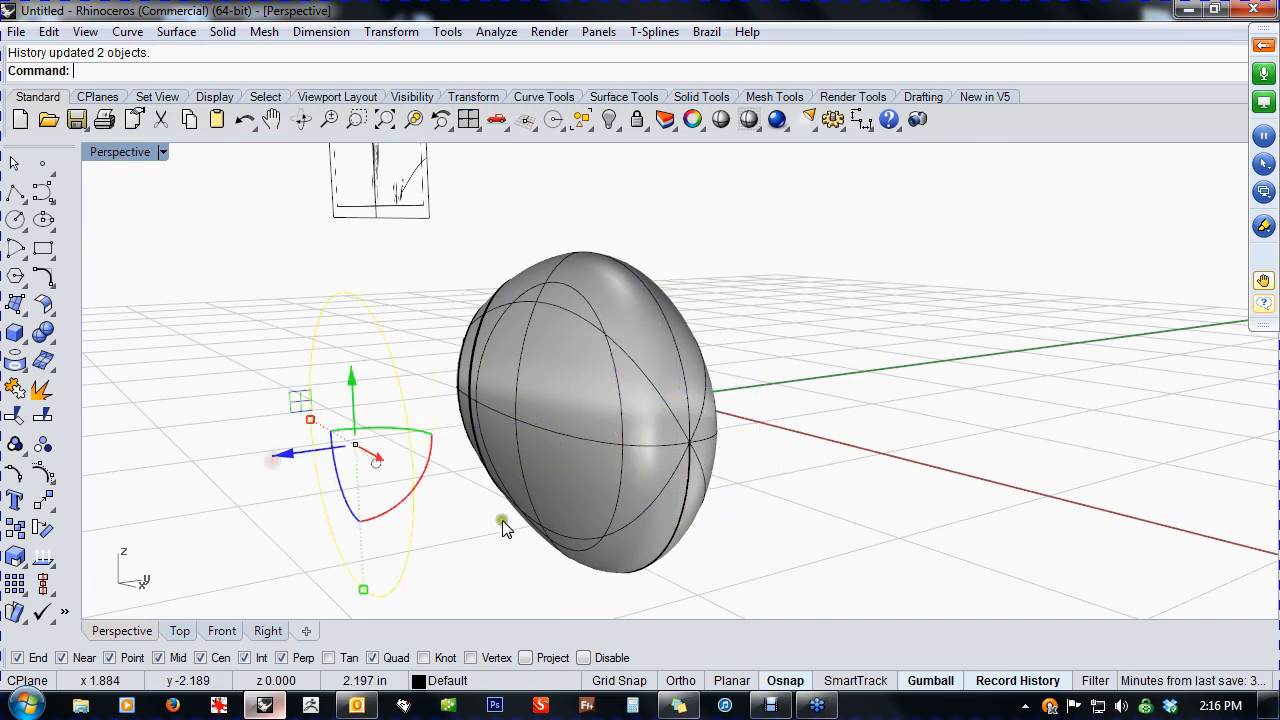
- Try moving the source circle vertically to adjust its history-linked projection, and undo the move
{"action": "mouse_move", "coordinate": [505, 529]}
{"action": "right_mouse_down"}
{"action": "mouse_move", "coordinate": [500, 580]}
{"action": "mouse_move", "coordinate": [511, 553]}
{"action": "right_mouse_up"}
{"action": "mouse_move", "coordinate": [377, 395]}
{"action": "left_mouse_down"}
{"action": "mouse_move", "coordinate": [375, 370]}
{"action": "mouse_move", "coordinate": [375, 409]}
{"action": "left_mouse_up"}
{"action": "key", "text": "ctrl+z"}
{"action": "key", "text": "ctrl+z"}
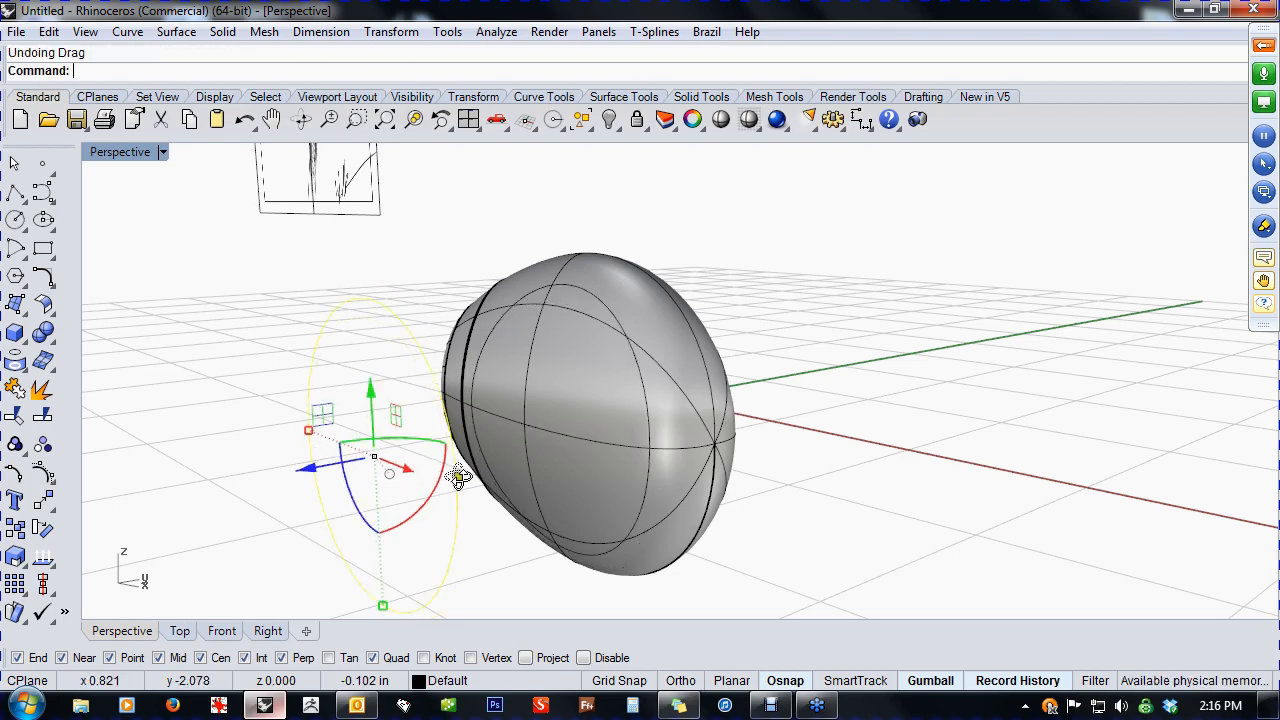
- Resize the source circle uniformly to a radius of about 0.835 in so its history-linked projection on the earbud follows
{"action": "right_click_drag", "start_coordinate": [458, 477], "coordinate": [637, 453]}
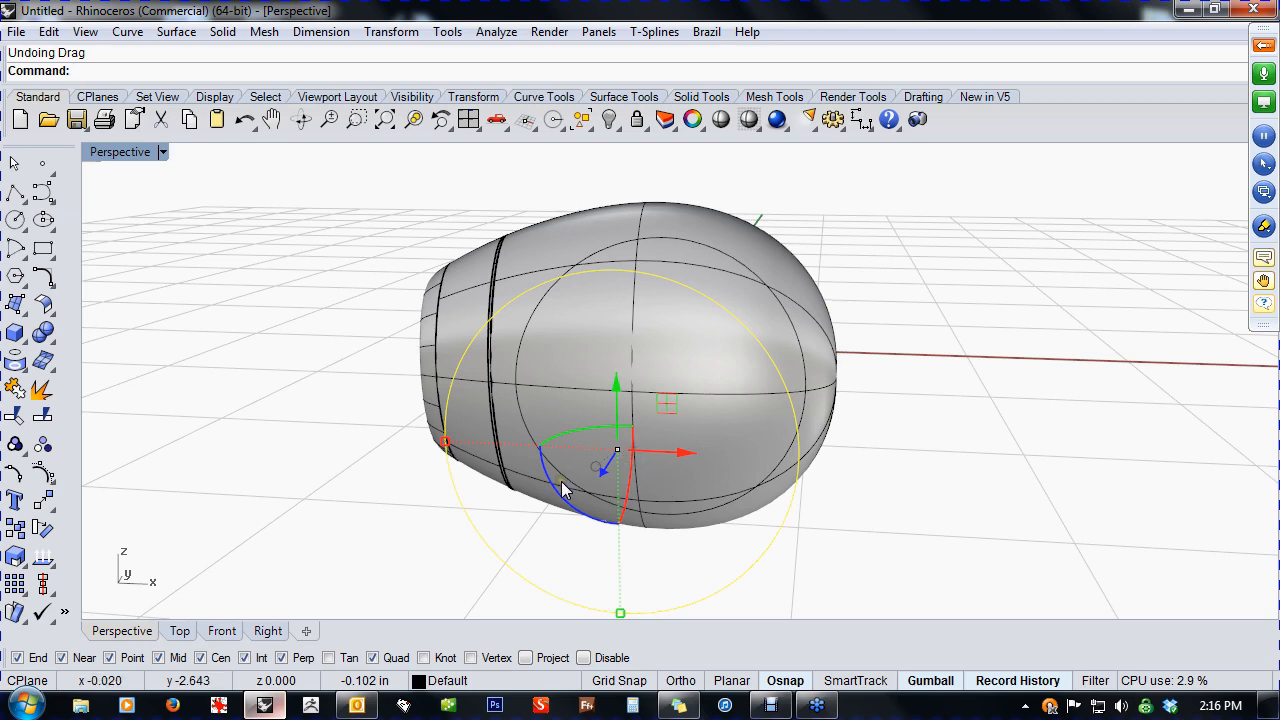
{"action": "mouse_move", "coordinate": [449, 442]}
{"action": "left_mouse_down"}
{"action": "mouse_move", "coordinate": [485, 444]}
{"action": "mouse_move", "coordinate": [452, 443]}
{"action": "mouse_move", "coordinate": [469, 448]}
{"action": "left_mouse_up"}
{"action": "key", "text": "ctrl+z"}
{"action": "key", "text": "ctrl+z"}
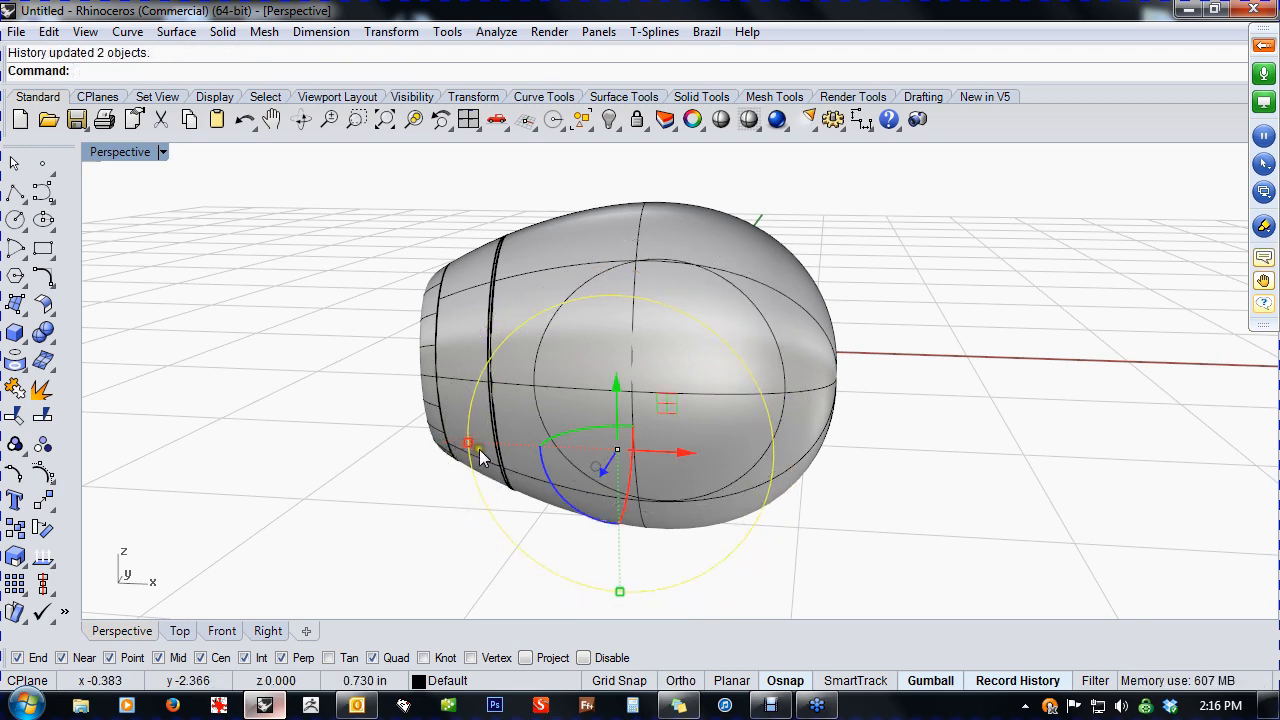
{"action": "right_click_drag", "start_coordinate": [480, 457], "coordinate": [543, 500]}
{"action": "left_click_drag", "start_coordinate": [434, 427], "coordinate": [430, 424]}
{"action": "right_click_drag", "start_coordinate": [528, 486], "coordinate": [480, 495]}
{"action": "right_click_drag", "start_coordinate": [638, 365], "coordinate": [661, 393]}
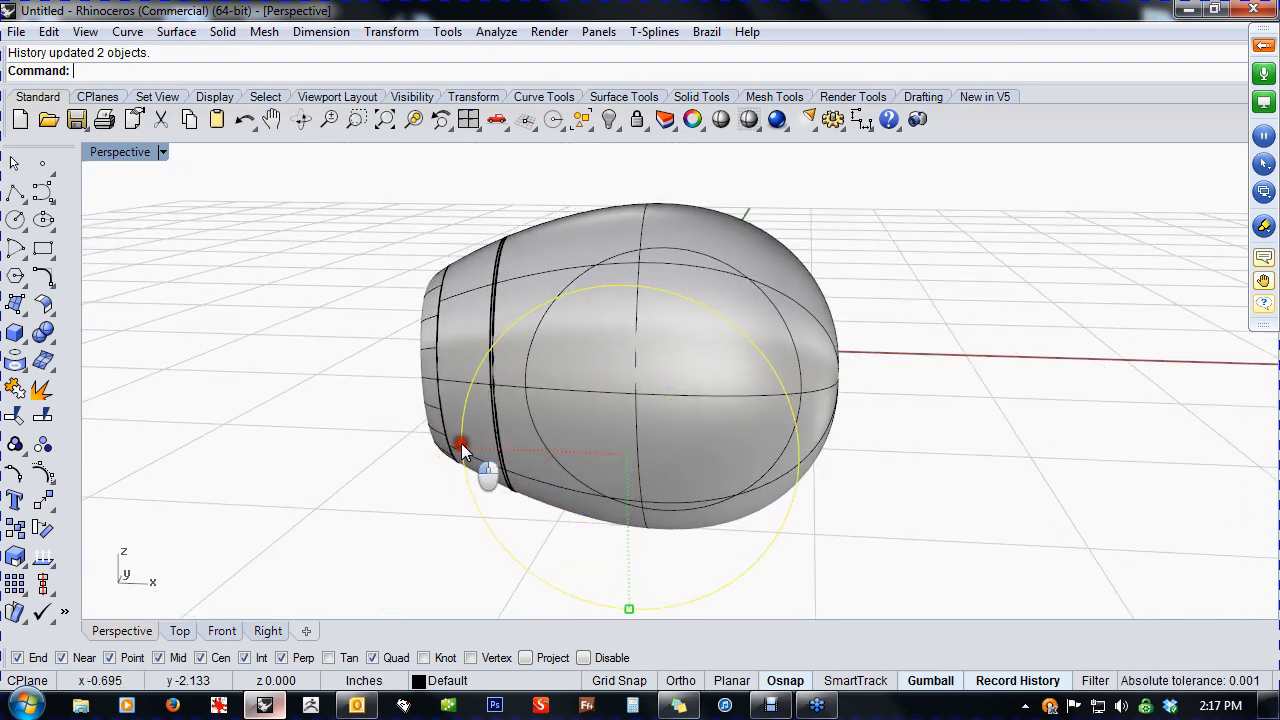
{"action": "left_click_drag", "start_coordinate": [456, 455], "coordinate": [455, 452]}
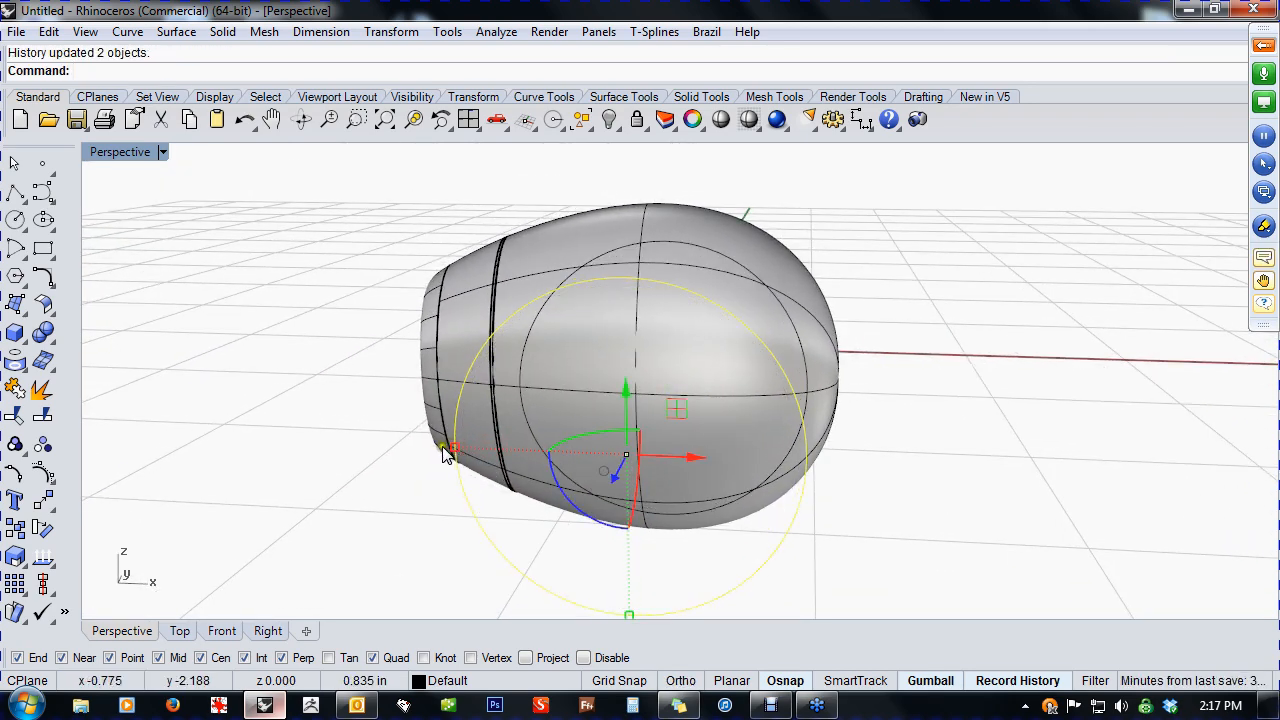
- Compare the projected circle with the reference sketch and delete the source circle in front of the earbud
{"action": "scroll", "coordinate": [322, 472], "scroll_direction": "down", "scroll_amount": 7}
{"action": "right_click_drag", "start_coordinate": [349, 481], "coordinate": [638, 508]}
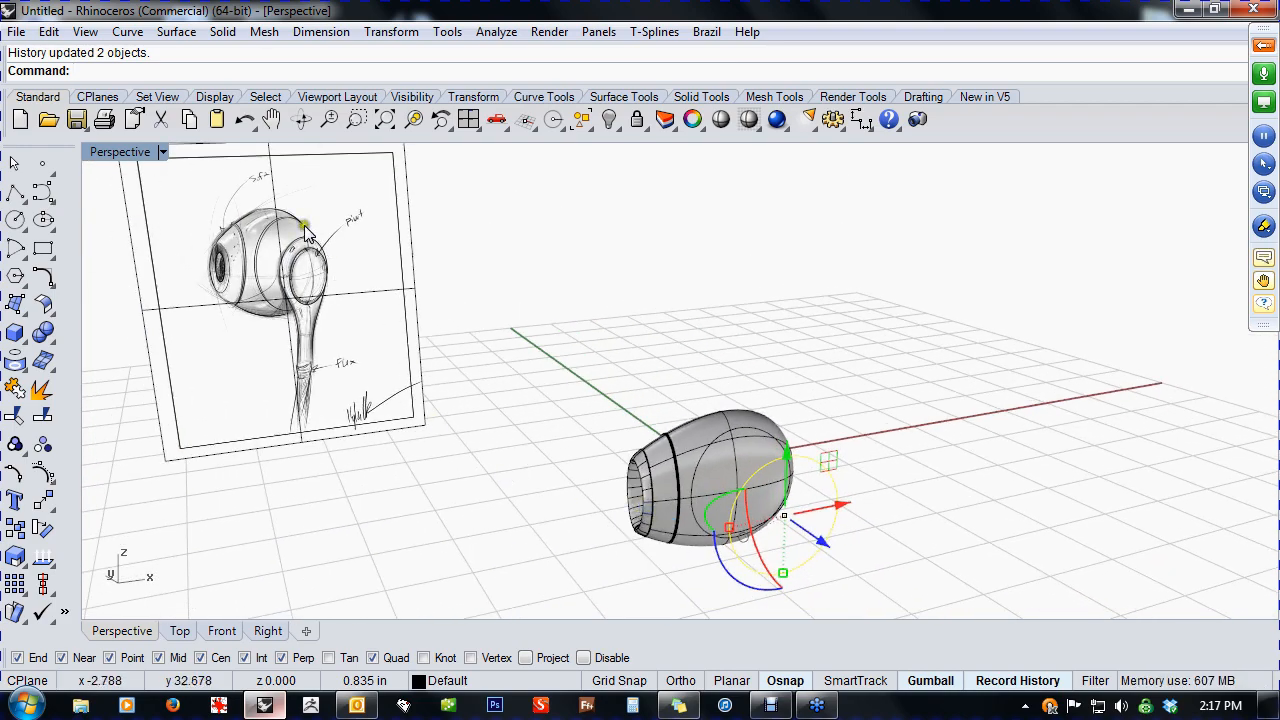
{"action": "mouse_move", "coordinate": [634, 443]}
{"action": "right_mouse_down"}
{"action": "mouse_move", "coordinate": [668, 470]}
{"action": "mouse_move", "coordinate": [620, 463]}
{"action": "mouse_move", "coordinate": [630, 475]}
{"action": "right_mouse_up"}
{"action": "scroll", "coordinate": [770, 550], "scroll_direction": "up", "scroll_amount": 5}
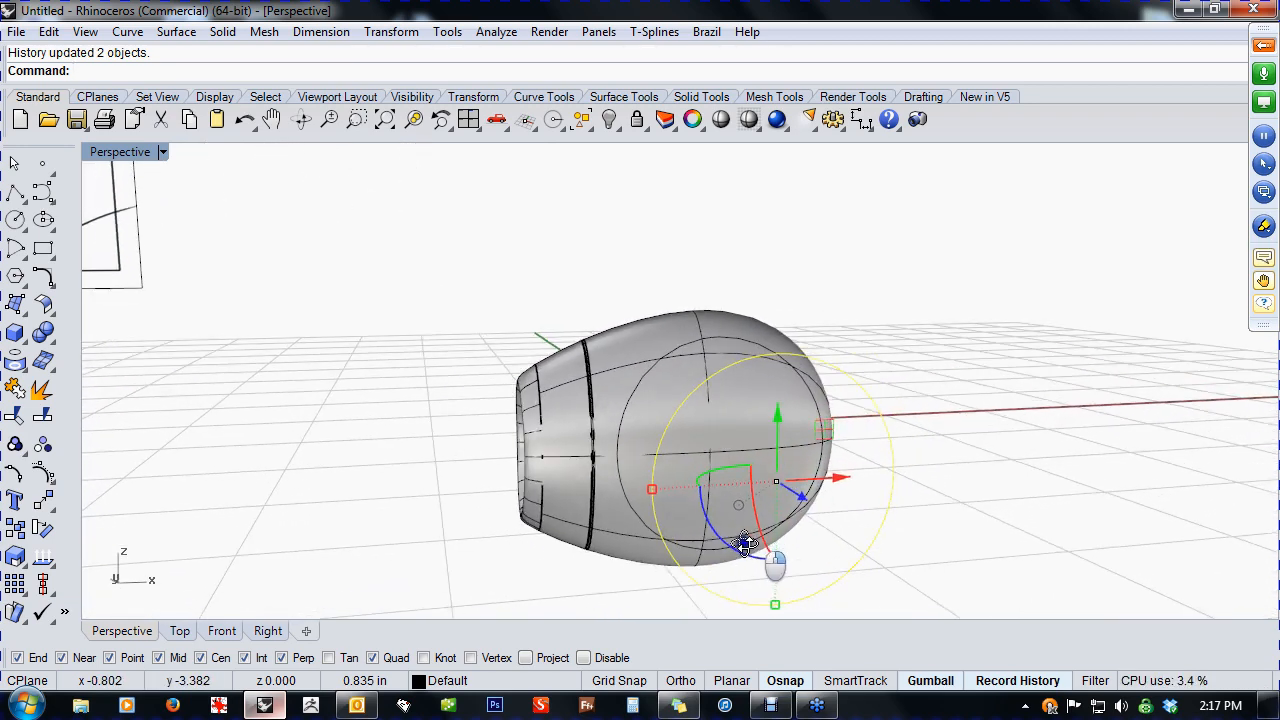
{"action": "left_click", "coordinate": [911, 555]}
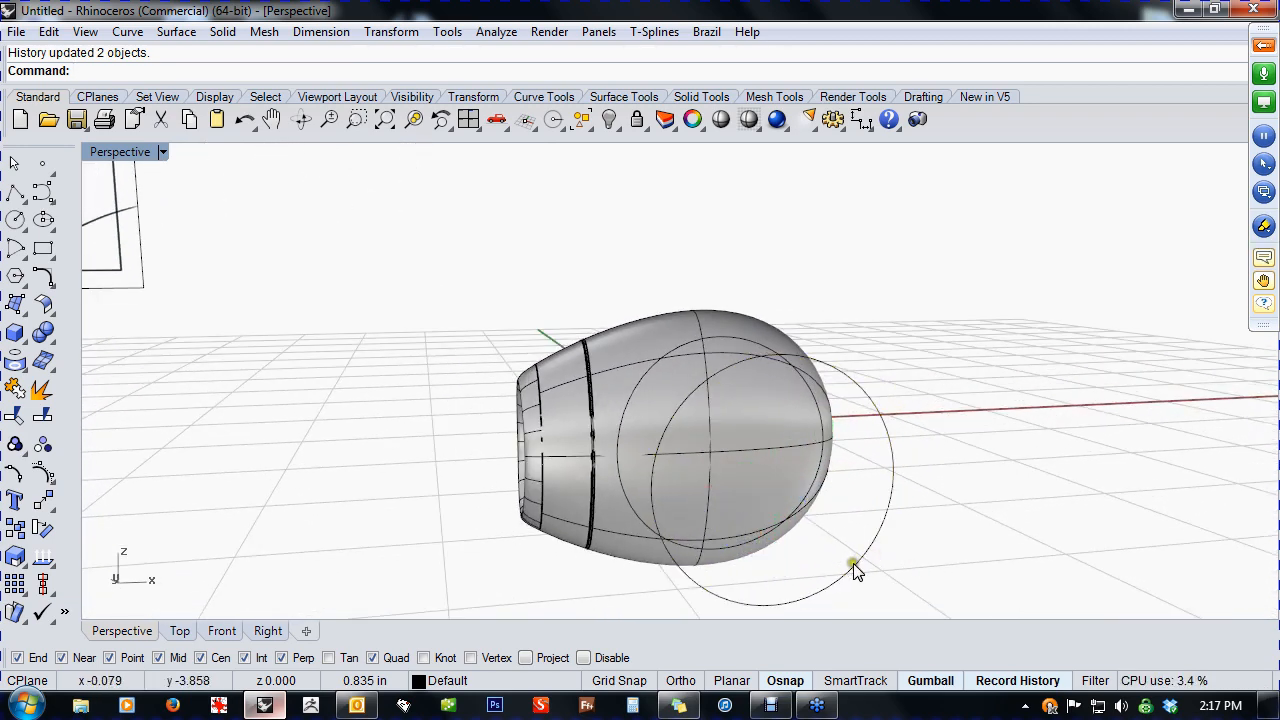
{"action": "left_click", "coordinate": [855, 568]}
{"action": "key", "text": "Delete"}
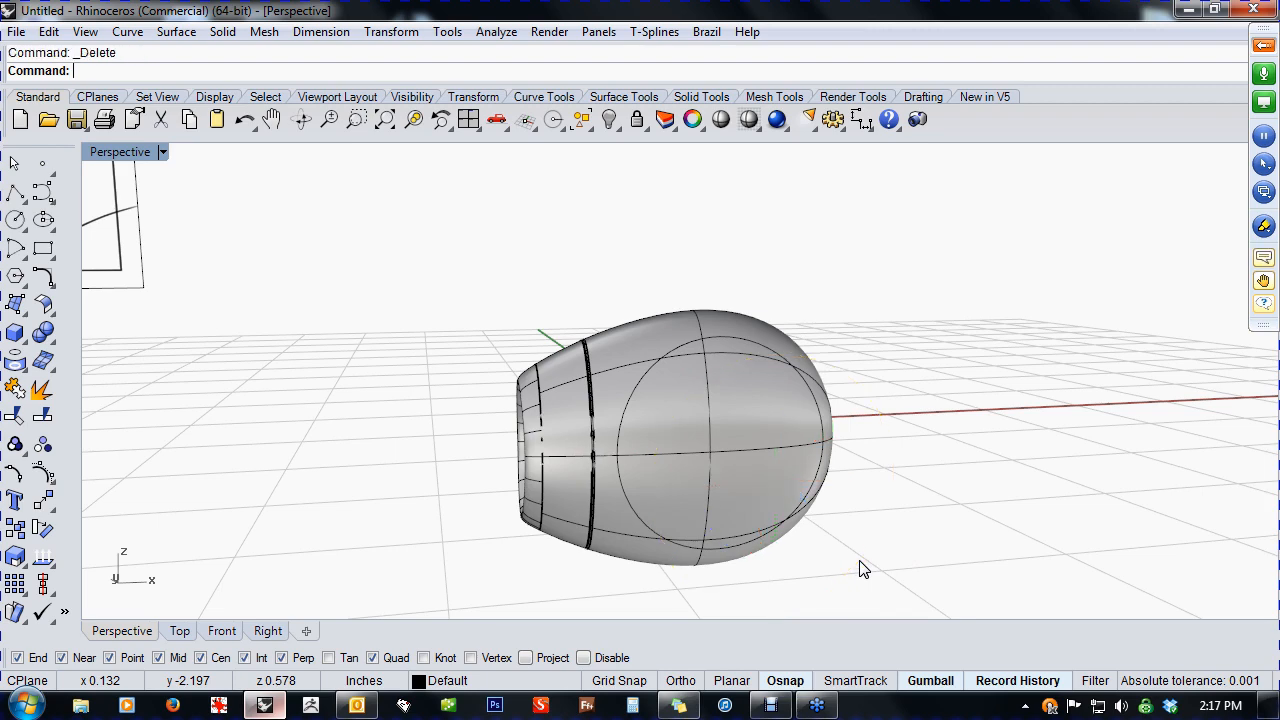
- Create a thin closed pipe along the projected circle on the earbud's side
{"action": "right_click_drag", "start_coordinate": [947, 472], "coordinate": [890, 490]}
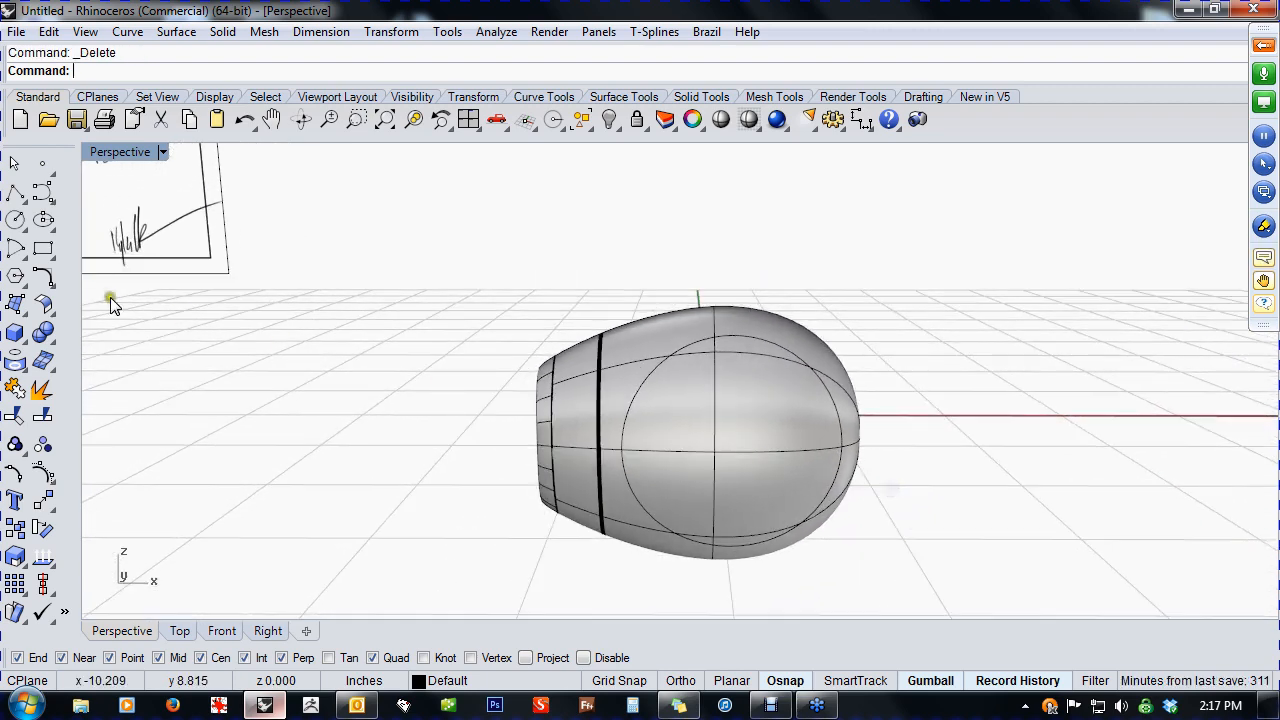
{"action": "left_click", "coordinate": [22, 338]}
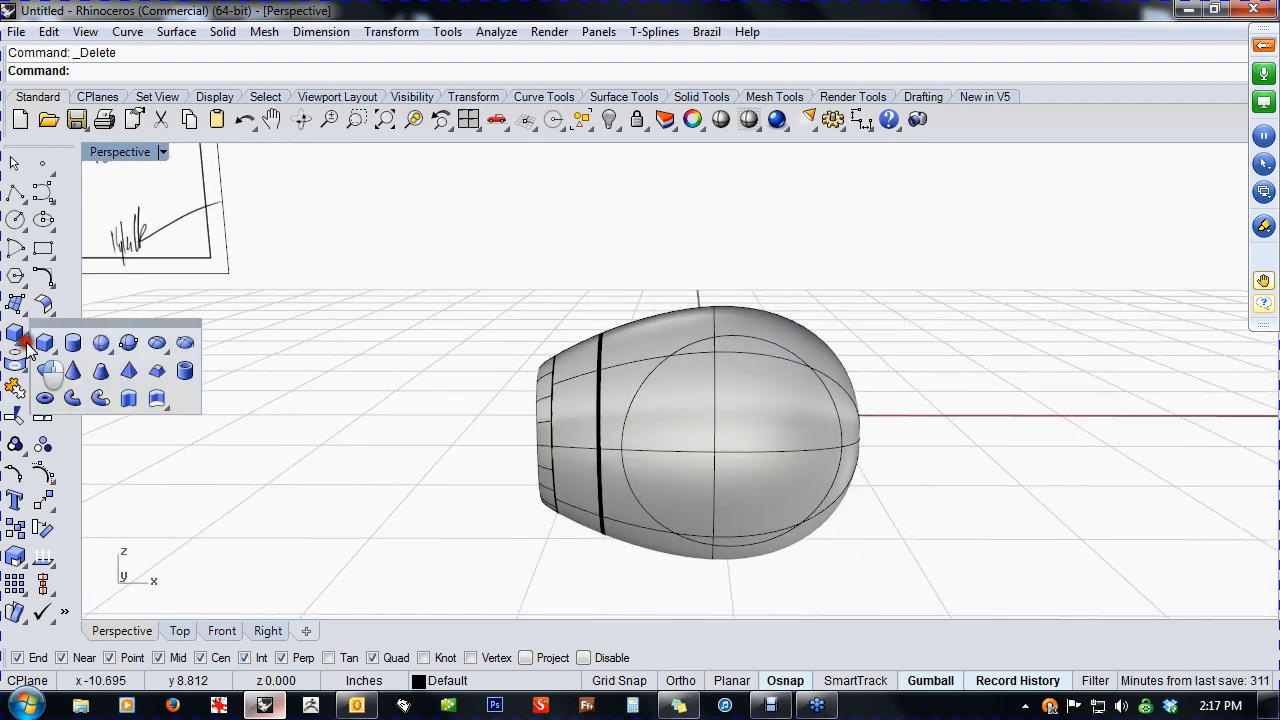
{"action": "left_click", "coordinate": [71, 399]}
{"action": "left_click", "coordinate": [630, 389]}
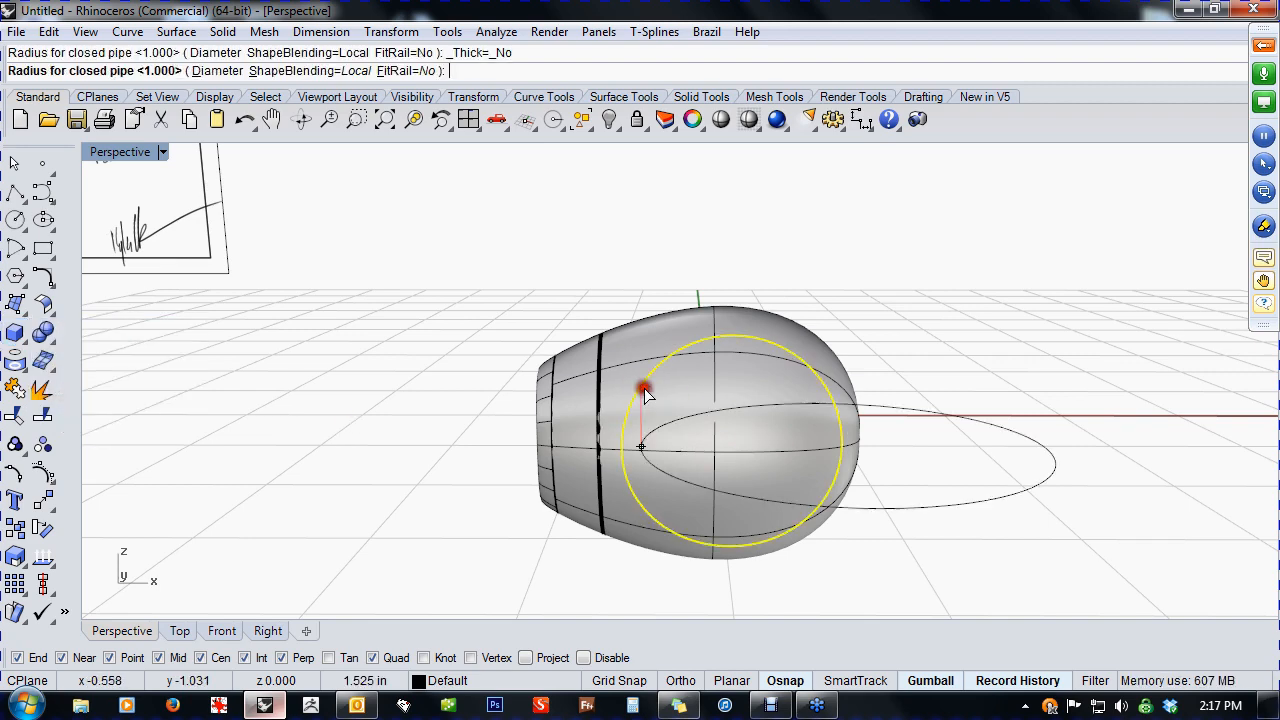
{"action": "scroll", "coordinate": [800, 423], "scroll_direction": "up", "scroll_amount": 4}
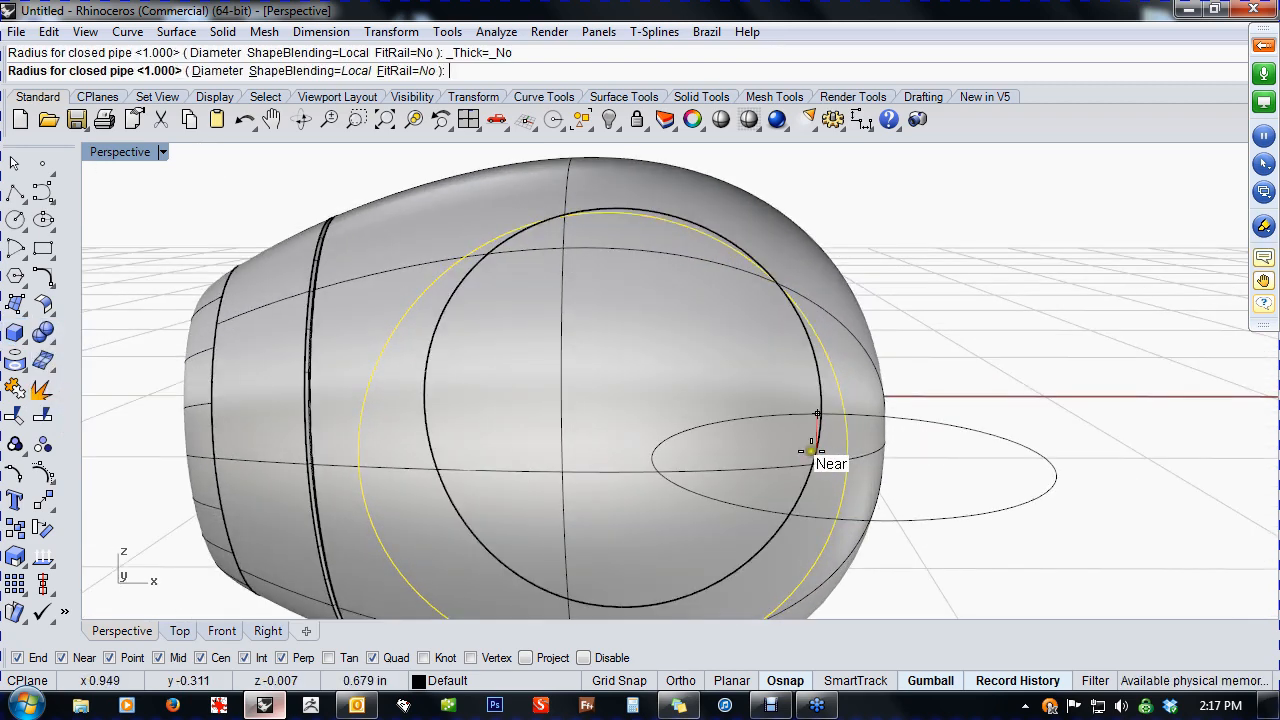
{"action": "right_click_drag", "start_coordinate": [851, 466], "coordinate": [820, 514]}
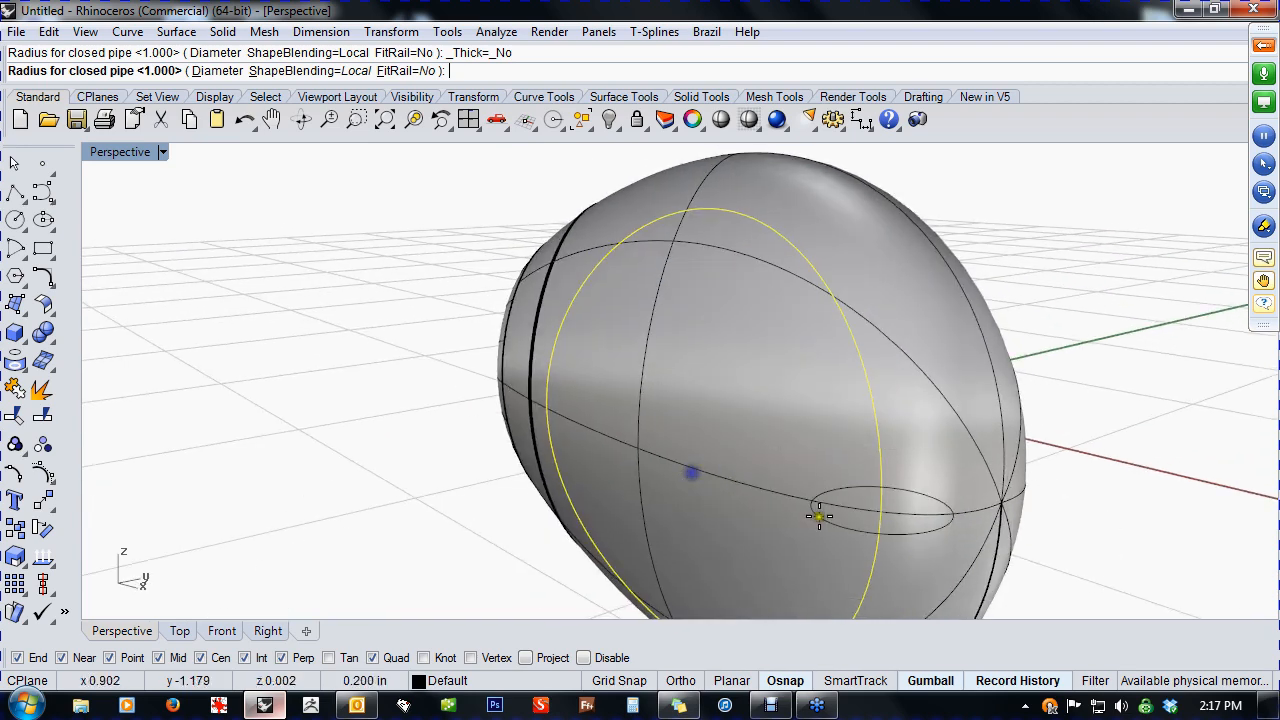
{"action": "scroll", "coordinate": [877, 512], "scroll_direction": "up", "scroll_amount": 3}
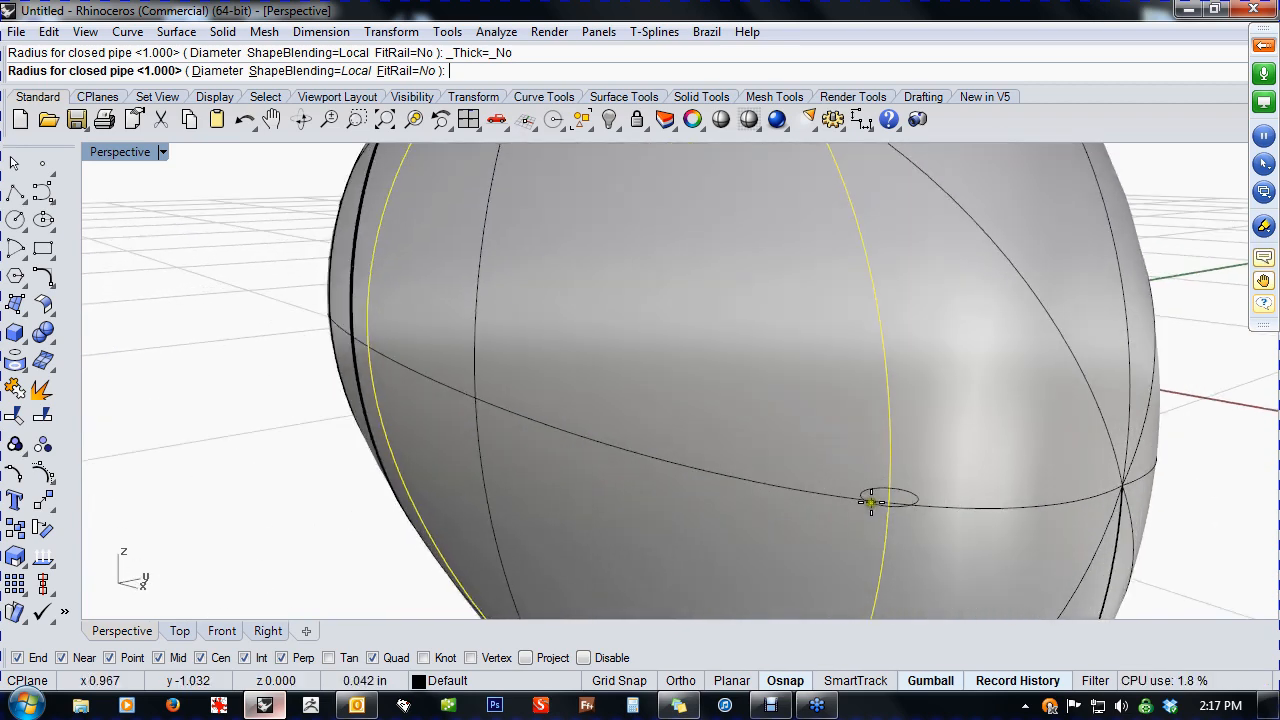
{"action": "scroll", "coordinate": [880, 500], "scroll_direction": "up", "scroll_amount": 3}
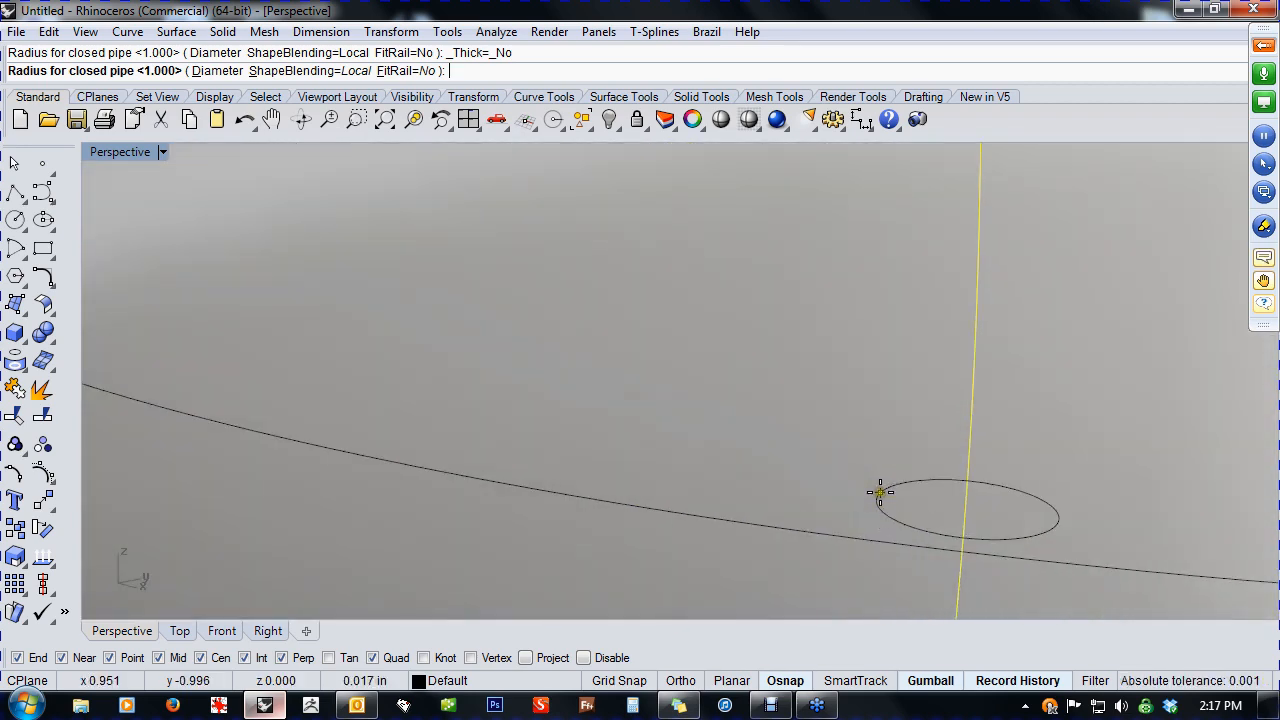
{"action": "left_click", "coordinate": [939, 500]}
{"action": "key", "text": "Return"}
- Subtract the circular pipe from the earbud polysurface with Boolean Difference, with DeleteInput set to No
{"action": "scroll", "coordinate": [925, 497], "scroll_direction": "down", "scroll_amount": 5}
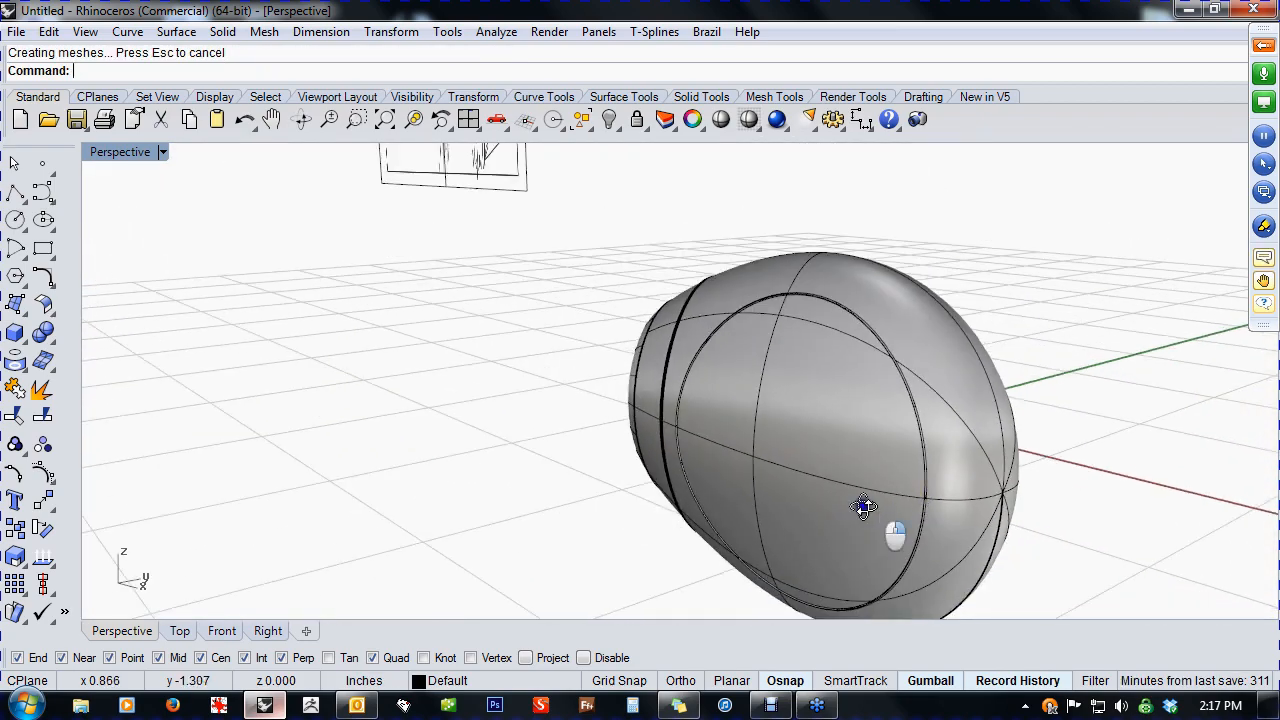
{"action": "right_click_drag", "start_coordinate": [865, 507], "coordinate": [616, 450]}
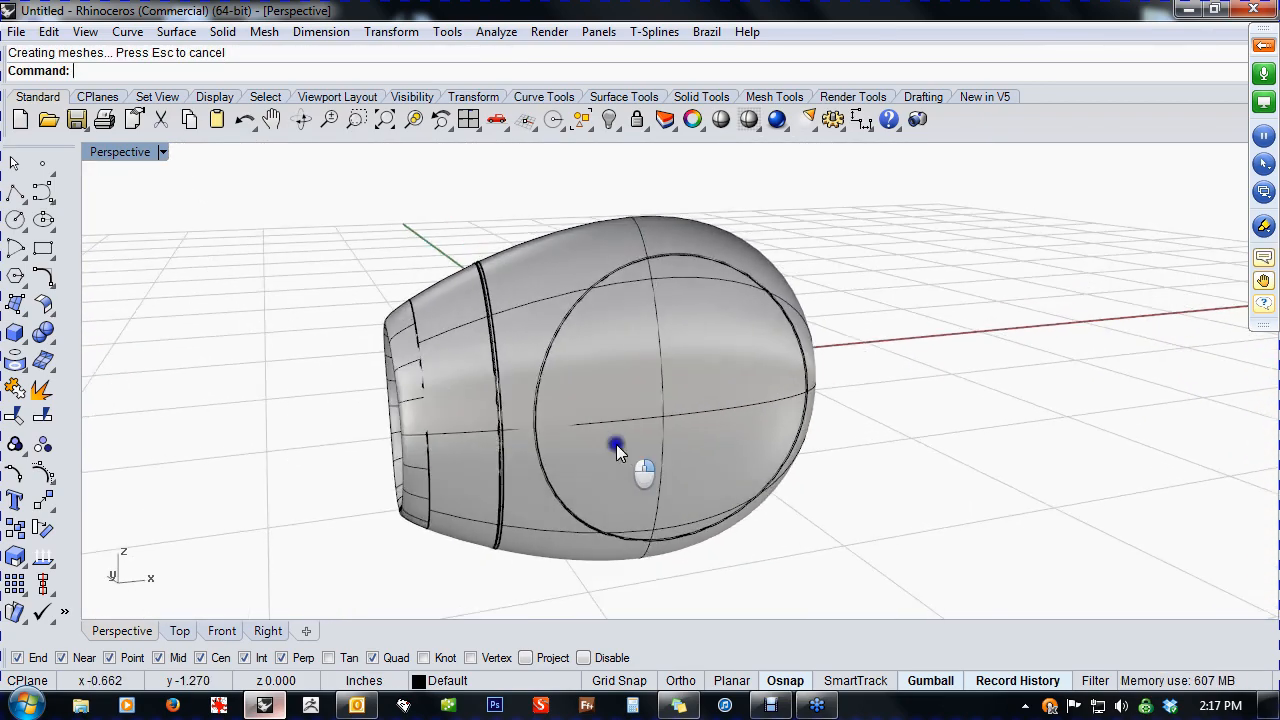
{"action": "scroll", "coordinate": [616, 450], "scroll_direction": "up", "scroll_amount": 5}
{"action": "left_click", "coordinate": [45, 335]}
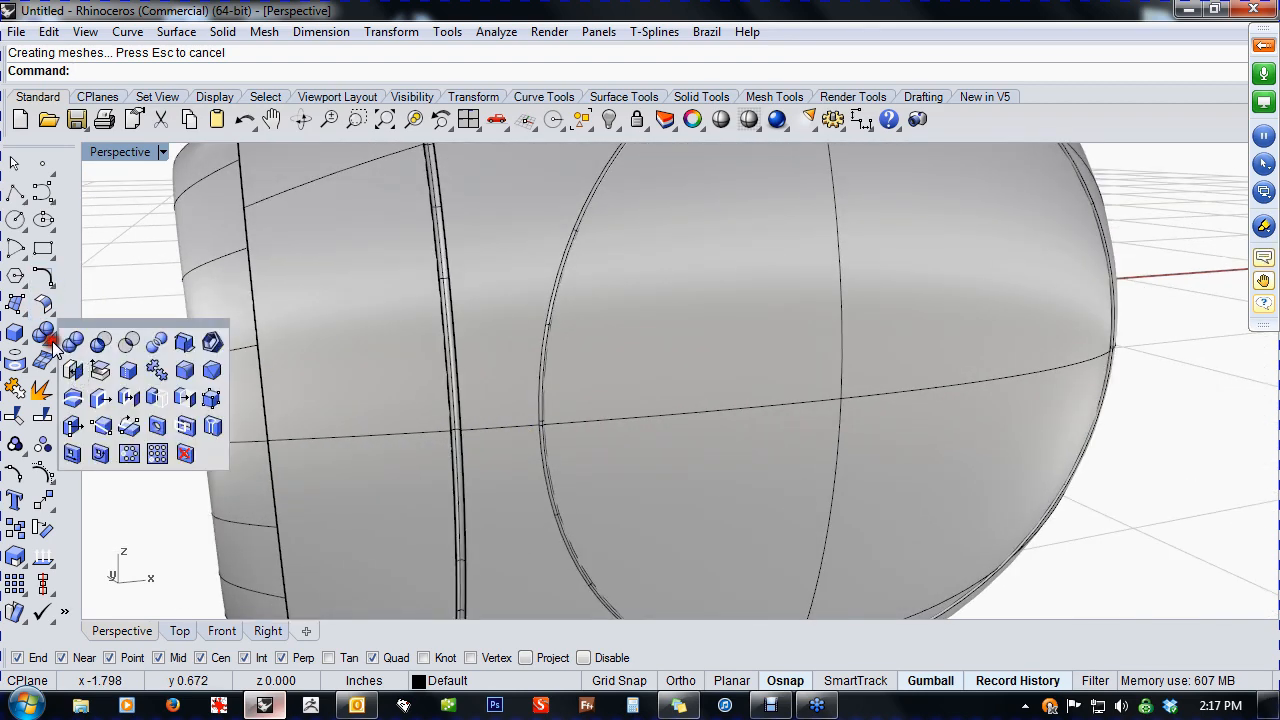
{"action": "left_click", "coordinate": [100, 343]}
{"action": "left_click", "coordinate": [493, 398]}
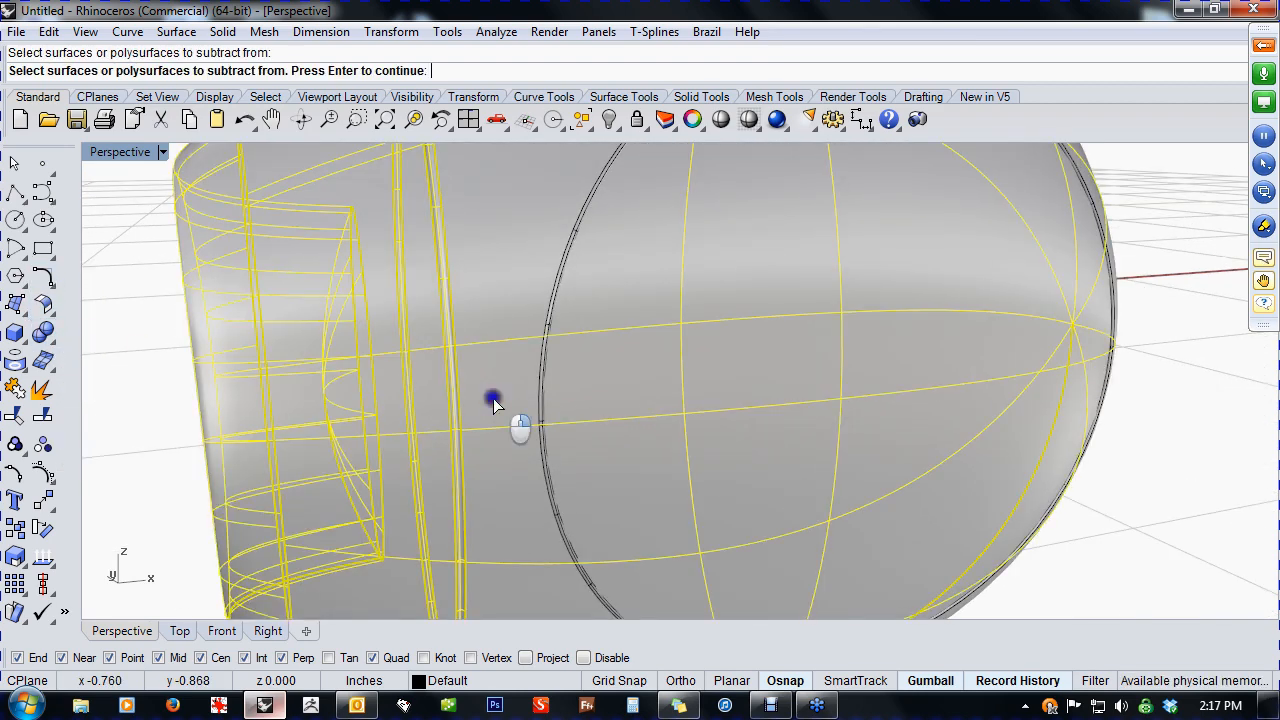
{"action": "right_click", "coordinate": [491, 397]}
{"action": "left_click", "coordinate": [539, 394]}
{"action": "right_click", "coordinate": [539, 394]}
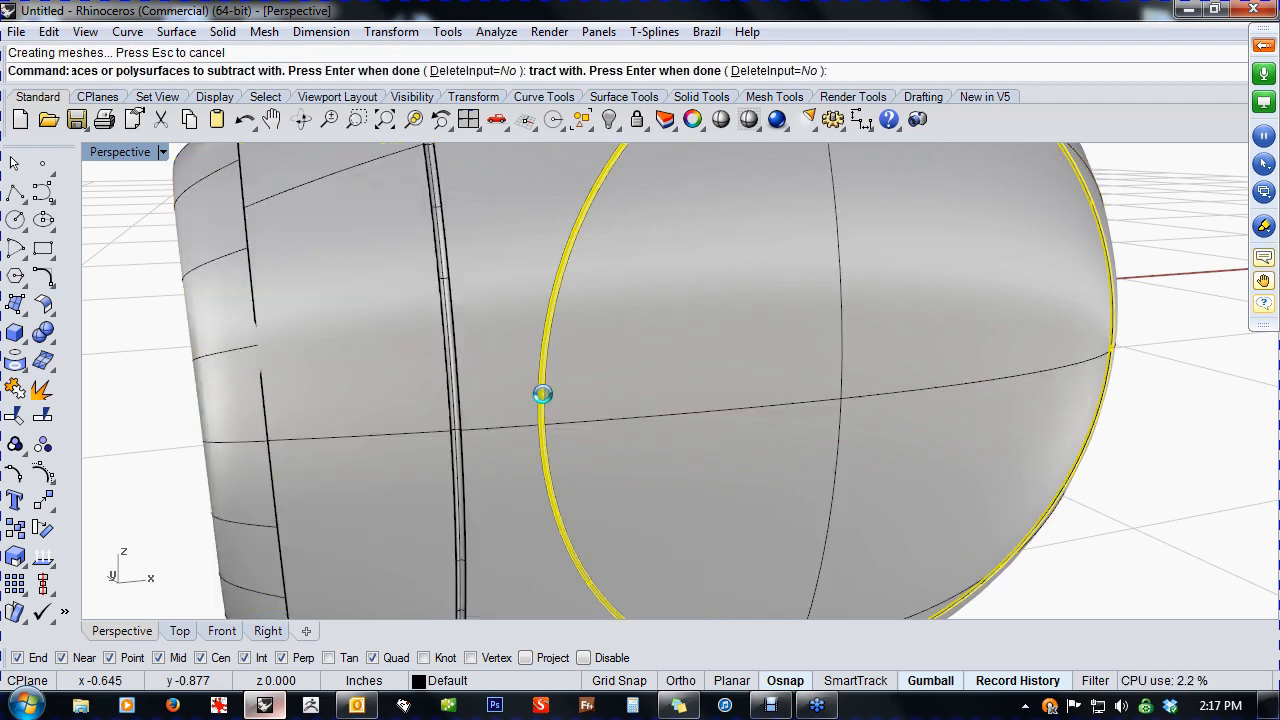
- Delete the leftover pipe surface from the circular groove and view the earbud from the side
{"action": "left_click", "coordinate": [547, 398]}
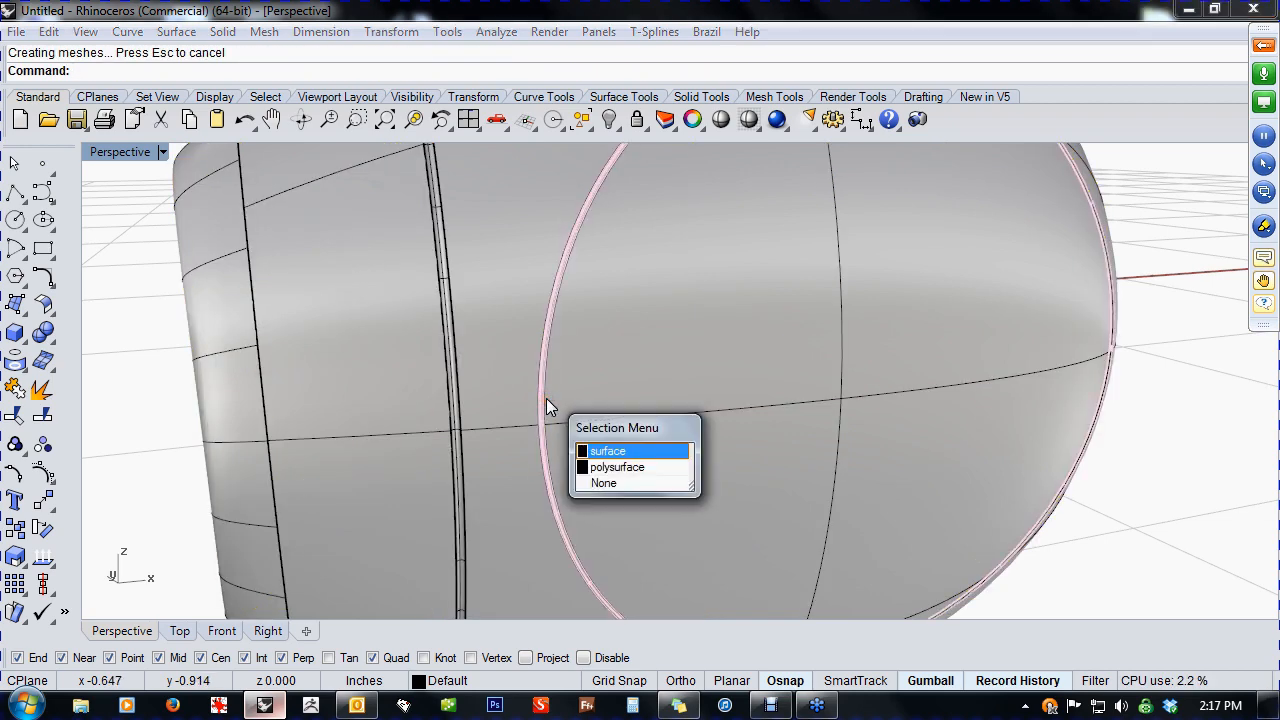
{"action": "key", "text": "Delete"}
{"action": "scroll", "coordinate": [795, 484], "scroll_direction": "down", "scroll_amount": 5}
{"action": "right_click_drag", "start_coordinate": [795, 484], "coordinate": [726, 483]}
{"action": "left_click", "coordinate": [50, 340]}
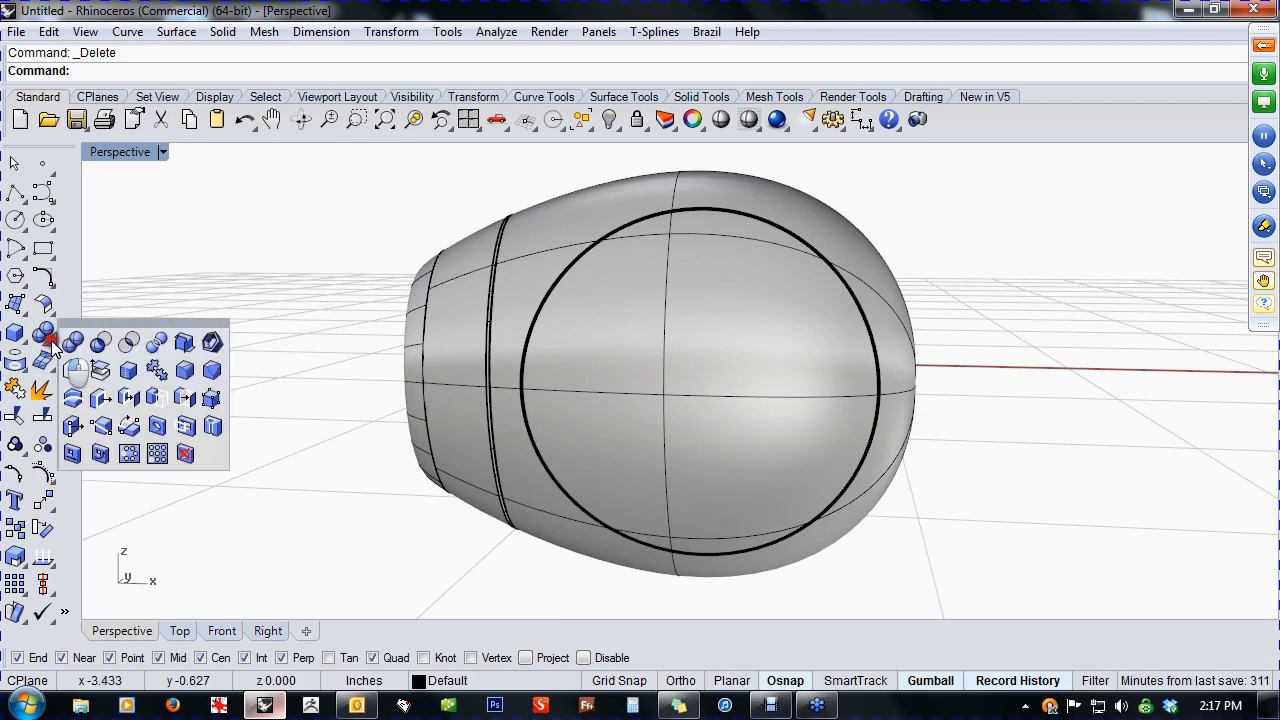
{"action": "left_click", "coordinate": [96, 346]}
{"action": "left_click", "coordinate": [580, 413]}
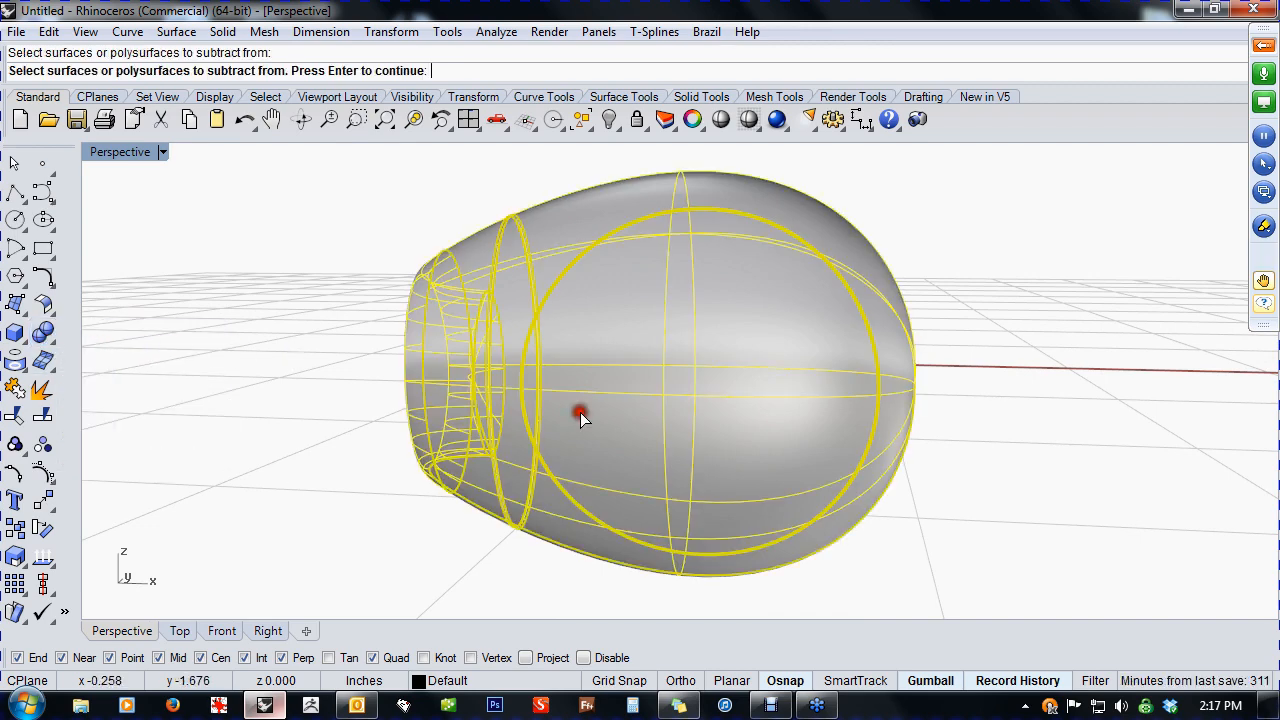
{"action": "right_click", "coordinate": [598, 370]}
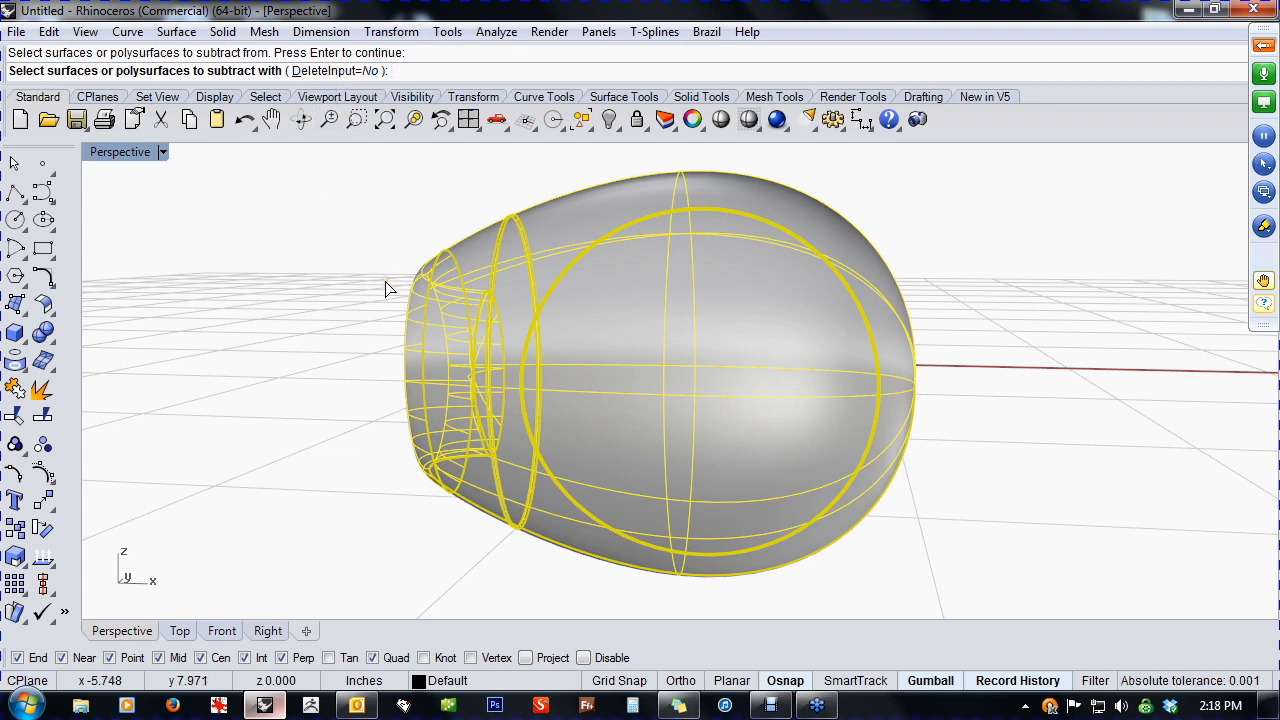
{"action": "right_click", "coordinate": [323, 308]}
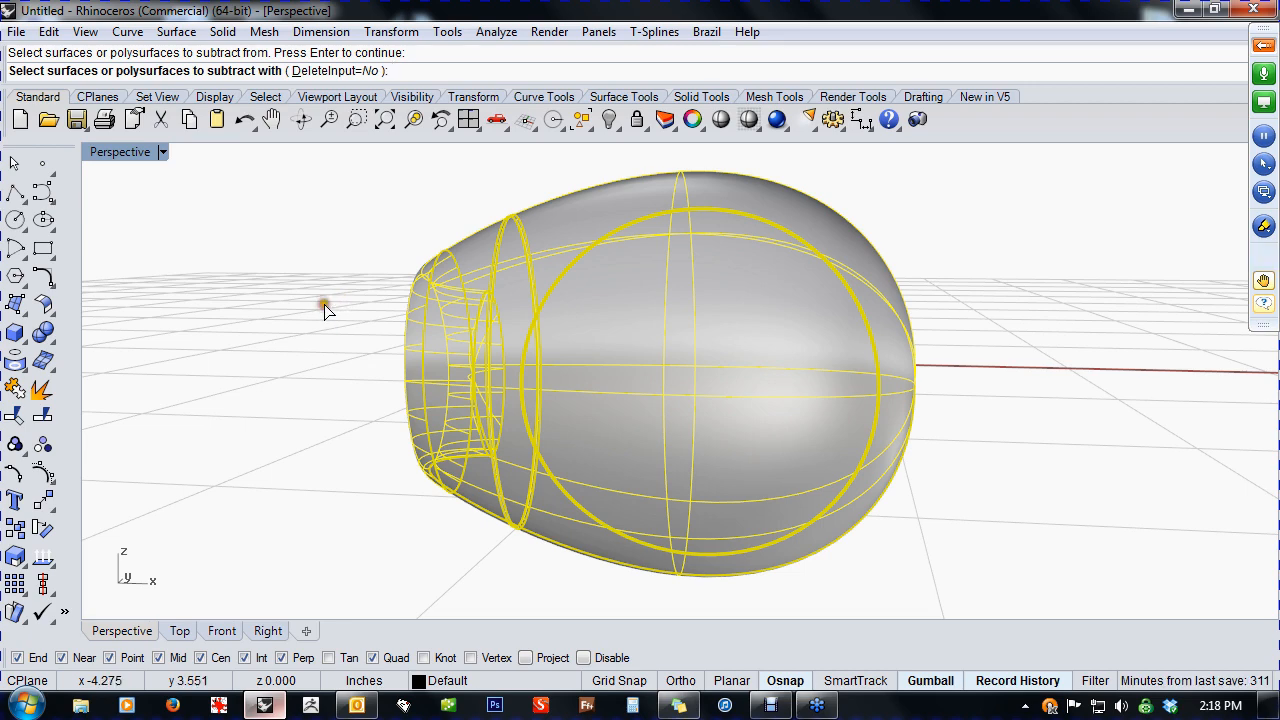
{"action": "right_click_drag", "start_coordinate": [609, 387], "coordinate": [612, 394]}
{"action": "right_click_drag", "start_coordinate": [472, 208], "coordinate": [422, 276], "text": "shift"}
{"action": "left_click_drag", "start_coordinate": [366, 225], "coordinate": [981, 684]}
{"action": "mouse_move", "coordinate": [912, 558]}
{"action": "right_mouse_down", "text": "shift"}
{"action": "mouse_move", "coordinate": [842, 500]}
{"action": "mouse_move", "coordinate": [486, 449]}
{"action": "mouse_move", "coordinate": [690, 490]}
{"action": "mouse_move", "coordinate": [894, 510]}
{"action": "right_mouse_up", "text": "shift"}
{"action": "key", "text": "Delete"}
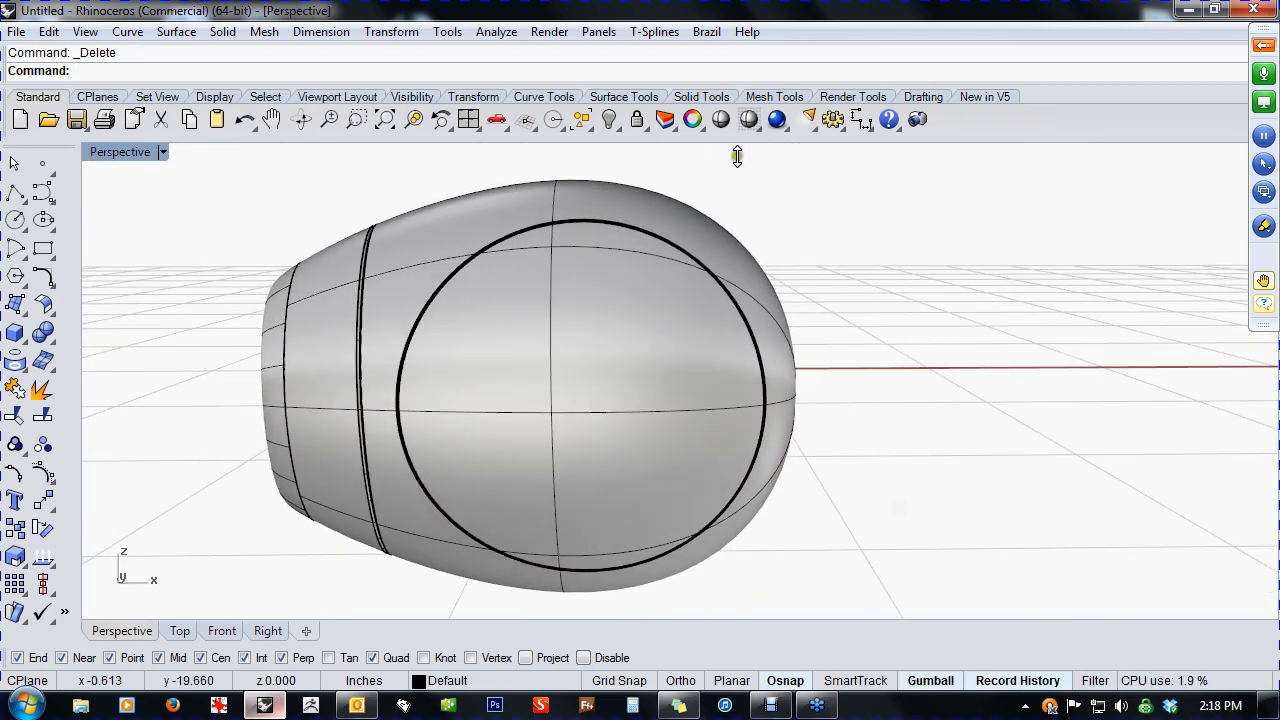
- Preview the earbud shaded and delete the leftover geometry running along the inside of the circular groove
{"action": "left_click", "coordinate": [721, 119]}
{"action": "right_click_drag", "start_coordinate": [708, 175], "coordinate": [666, 413]}
{"action": "scroll", "coordinate": [463, 443], "scroll_direction": "up", "scroll_amount": 10}
{"action": "scroll", "coordinate": [462, 438], "scroll_direction": "down", "scroll_amount": 5}
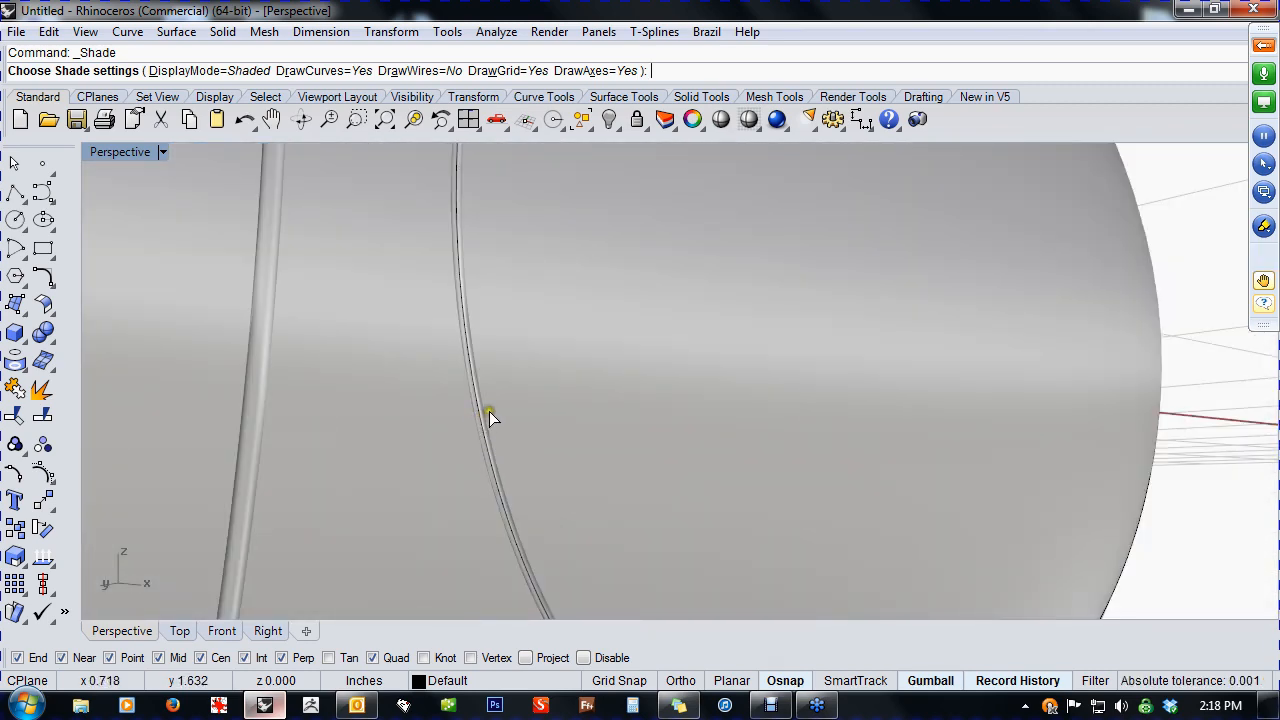
{"action": "left_click", "coordinate": [484, 414]}
{"action": "left_click", "coordinate": [480, 418]}
{"action": "key", "text": "Delete"}
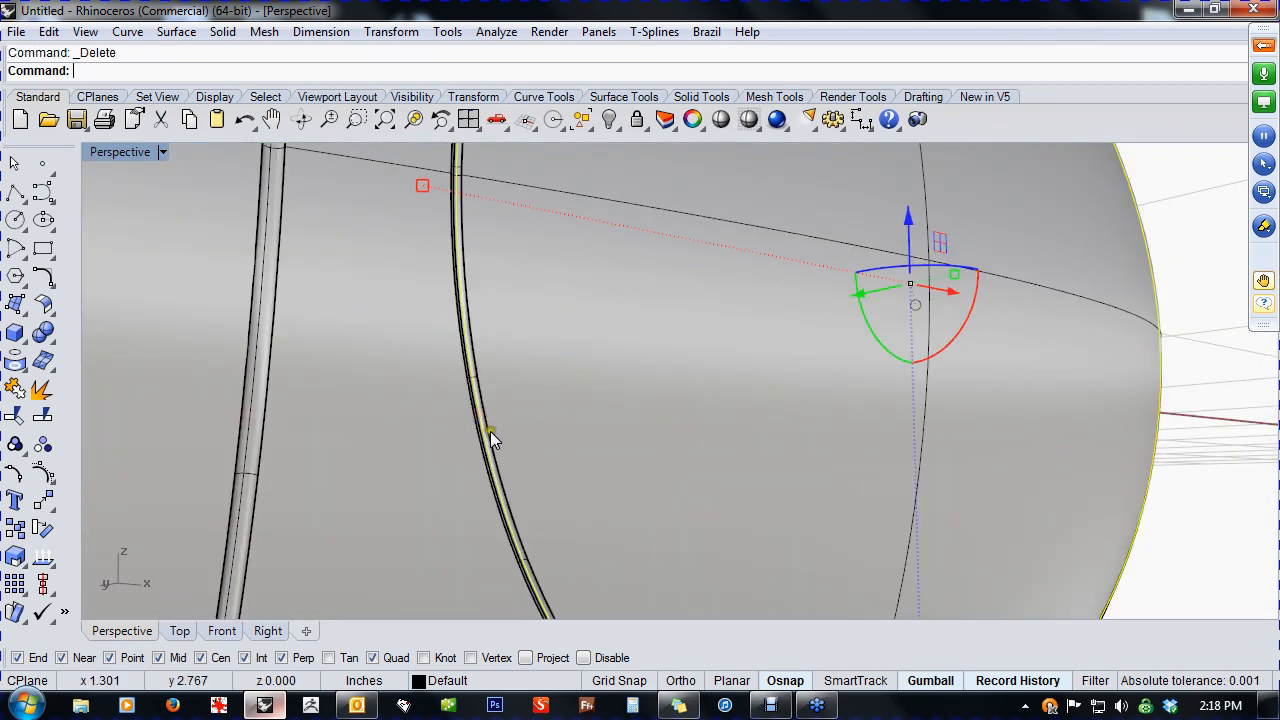
- Inspect the parting-line and circular grooves on the earbud up close and from several angles
{"action": "scroll", "coordinate": [490, 431], "scroll_direction": "down", "scroll_amount": 8}
{"action": "right_click_drag", "start_coordinate": [534, 422], "coordinate": [398, 277]}
{"action": "scroll", "coordinate": [421, 283], "scroll_direction": "up", "scroll_amount": 5}
{"action": "scroll", "coordinate": [425, 284], "scroll_direction": "down", "scroll_amount": 3}
{"action": "right_click_drag", "start_coordinate": [556, 344], "coordinate": [483, 366]}
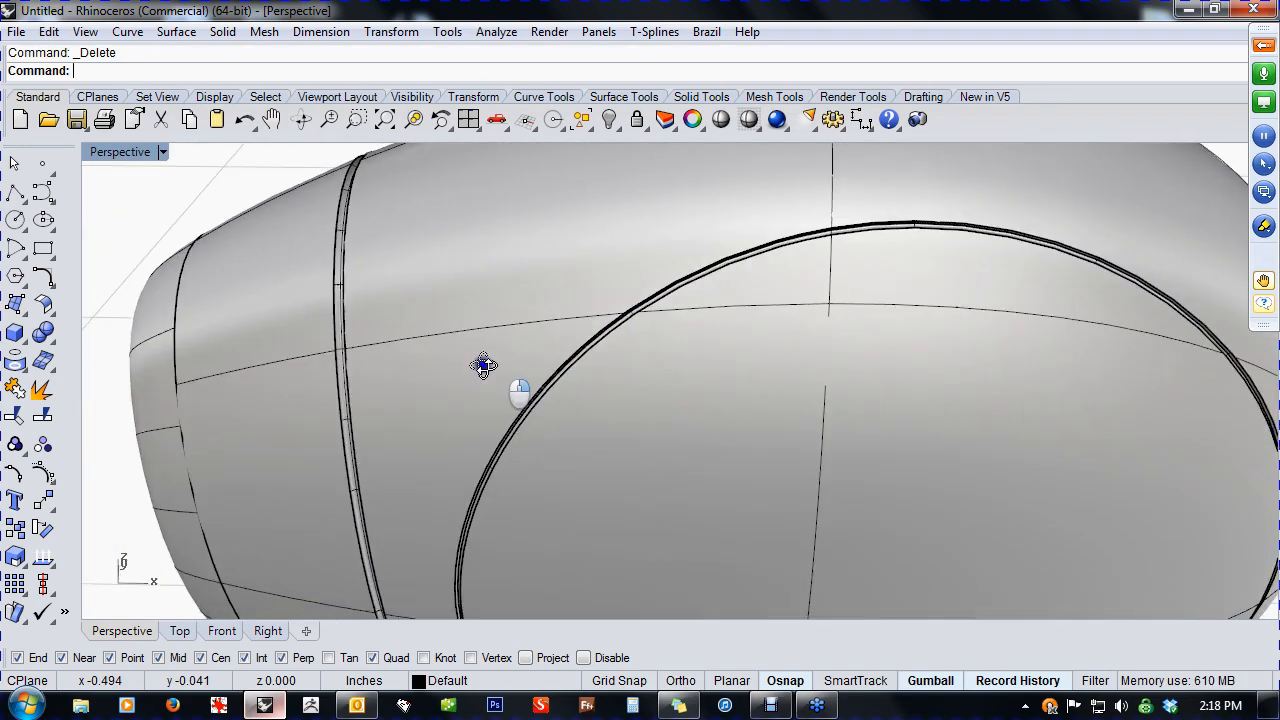
{"action": "scroll", "coordinate": [833, 235], "scroll_direction": "up", "scroll_amount": 6}
{"action": "scroll", "coordinate": [803, 249], "scroll_direction": "down", "scroll_amount": 8}
{"action": "right_click_drag", "start_coordinate": [916, 389], "coordinate": [857, 357]}
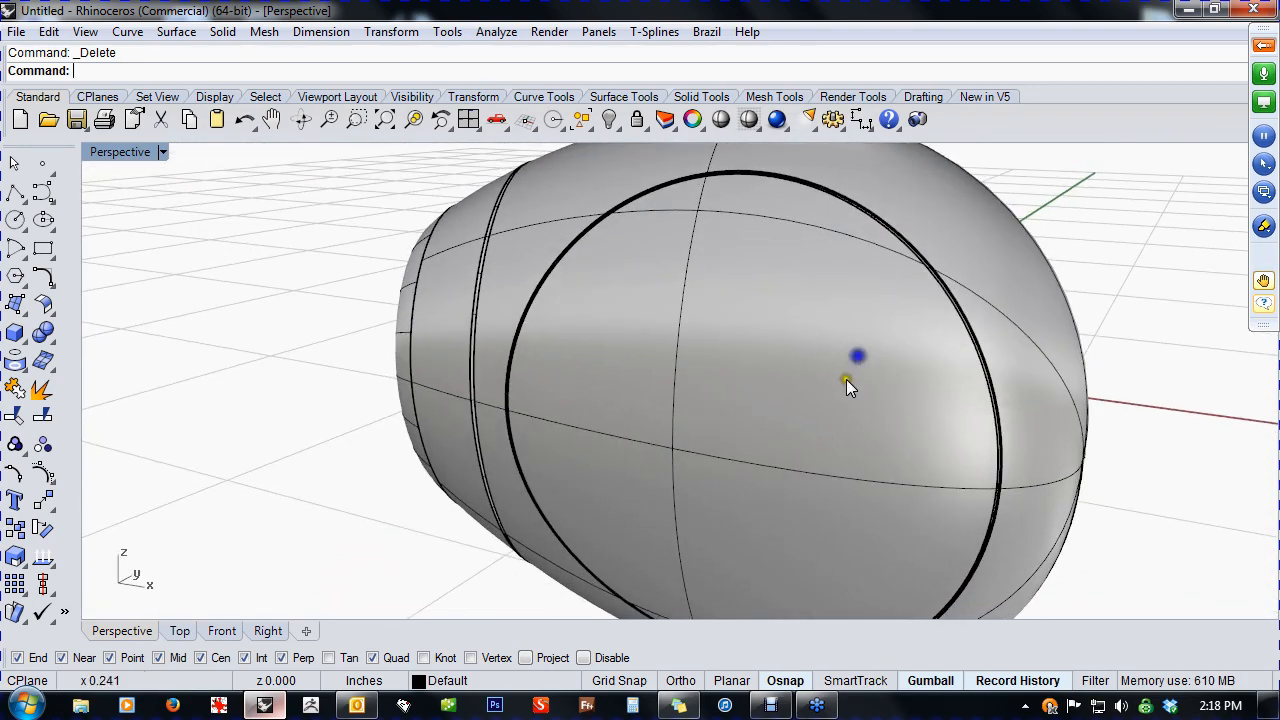
{"action": "scroll", "coordinate": [846, 380], "scroll_direction": "down", "scroll_amount": 5}
{"action": "right_click_drag", "start_coordinate": [705, 405], "coordinate": [820, 360]}
- Examine the earbud in a shaded preview and study the pivot ring and stem in the reference sketch
{"action": "left_click", "coordinate": [720, 120]}
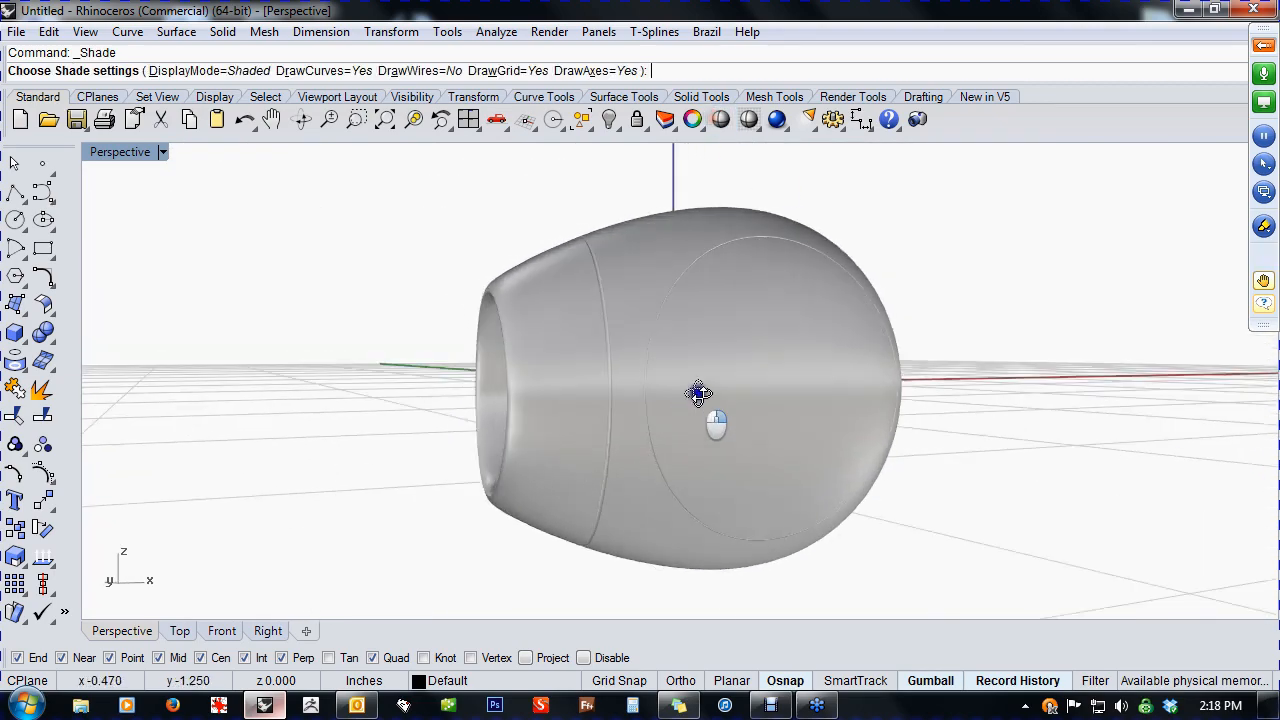
{"action": "mouse_move", "coordinate": [694, 391]}
{"action": "left_mouse_down"}
{"action": "mouse_move", "coordinate": [737, 320]}
{"action": "mouse_move", "coordinate": [786, 334]}
{"action": "mouse_move", "coordinate": [726, 393]}
{"action": "left_mouse_up"}
{"action": "mouse_move", "coordinate": [726, 393]}
{"action": "right_mouse_down"}
{"action": "mouse_move", "coordinate": [537, 380]}
{"action": "mouse_move", "coordinate": [609, 423]}
{"action": "mouse_move", "coordinate": [815, 470]}
{"action": "right_mouse_up"}
{"action": "mouse_move", "coordinate": [581, 398]}
{"action": "right_mouse_down"}
{"action": "mouse_move", "coordinate": [543, 463]}
{"action": "mouse_move", "coordinate": [517, 466]}
{"action": "right_mouse_up"}
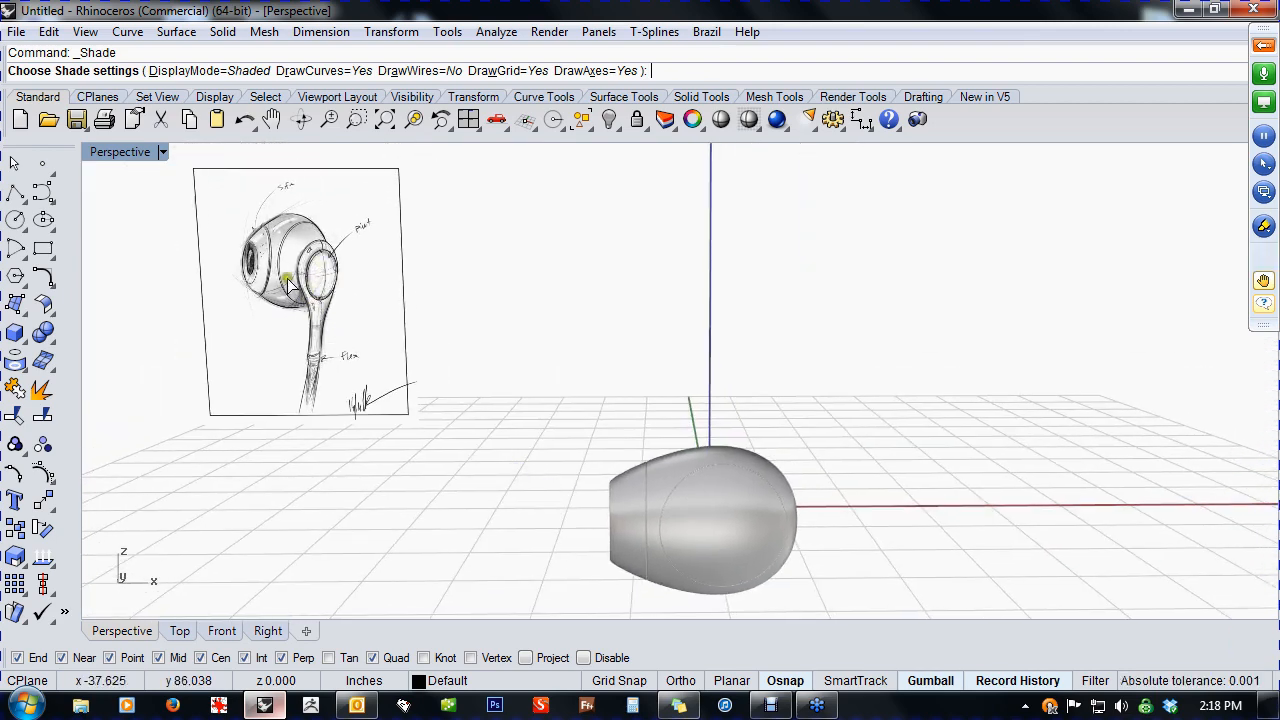
{"action": "scroll", "coordinate": [290, 285], "scroll_direction": "up", "scroll_amount": 6}
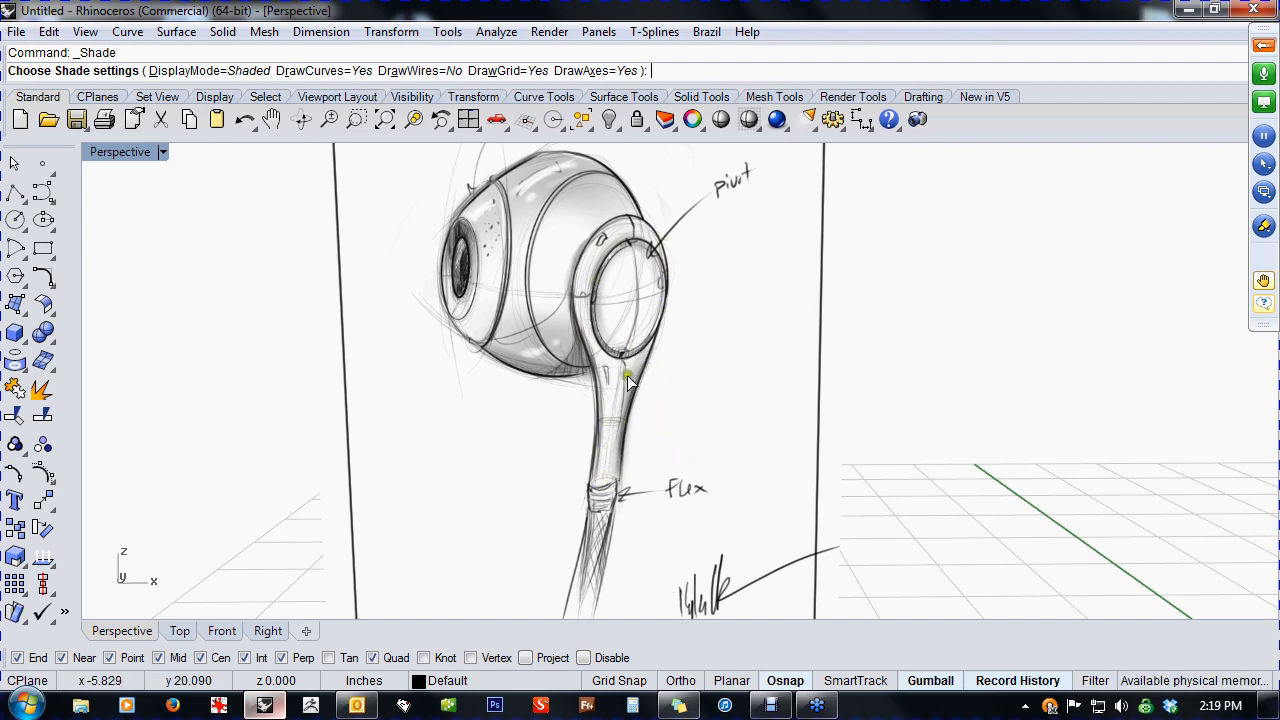
{"action": "scroll", "coordinate": [745, 399], "scroll_direction": "down", "scroll_amount": 5}
{"action": "right_click_drag", "start_coordinate": [870, 456], "coordinate": [620, 403], "text": "shift"}
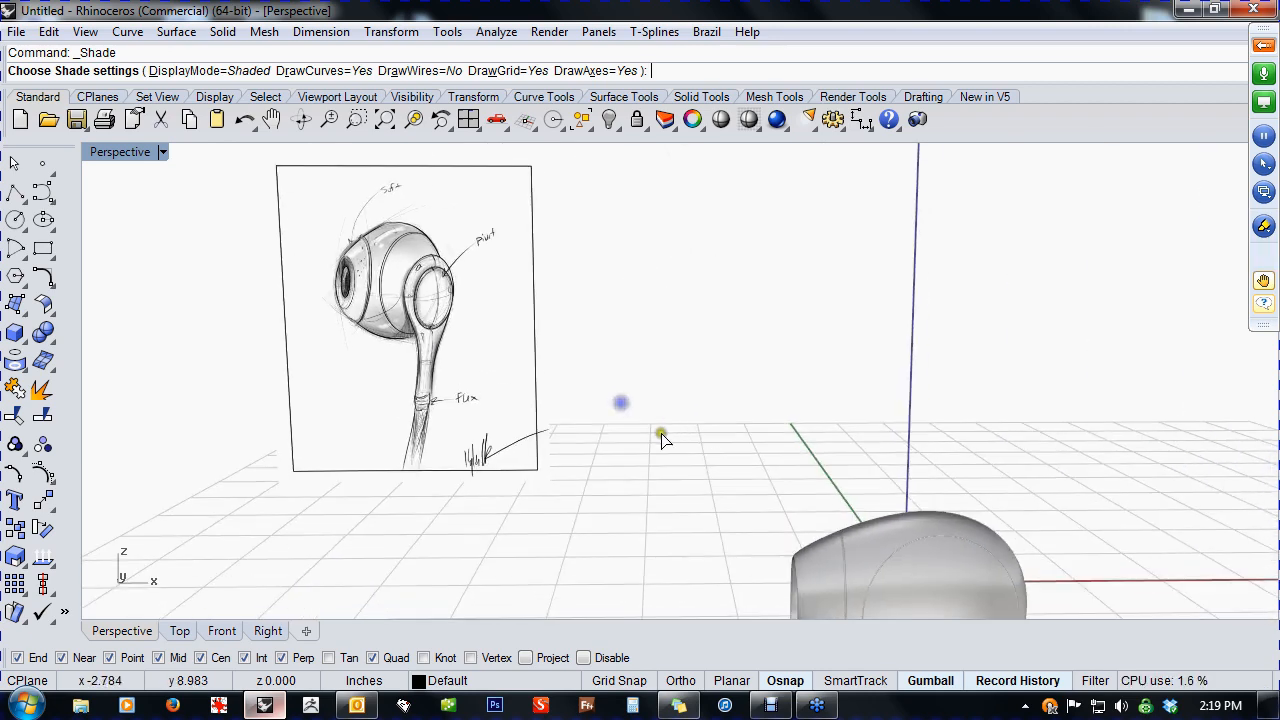
- In the Front view, draw a circle centred on the origin, about 1.6 in in diameter, with object snaps disabled for sizing
{"action": "type", "text": "f"}
{"action": "key", "text": "Return"}
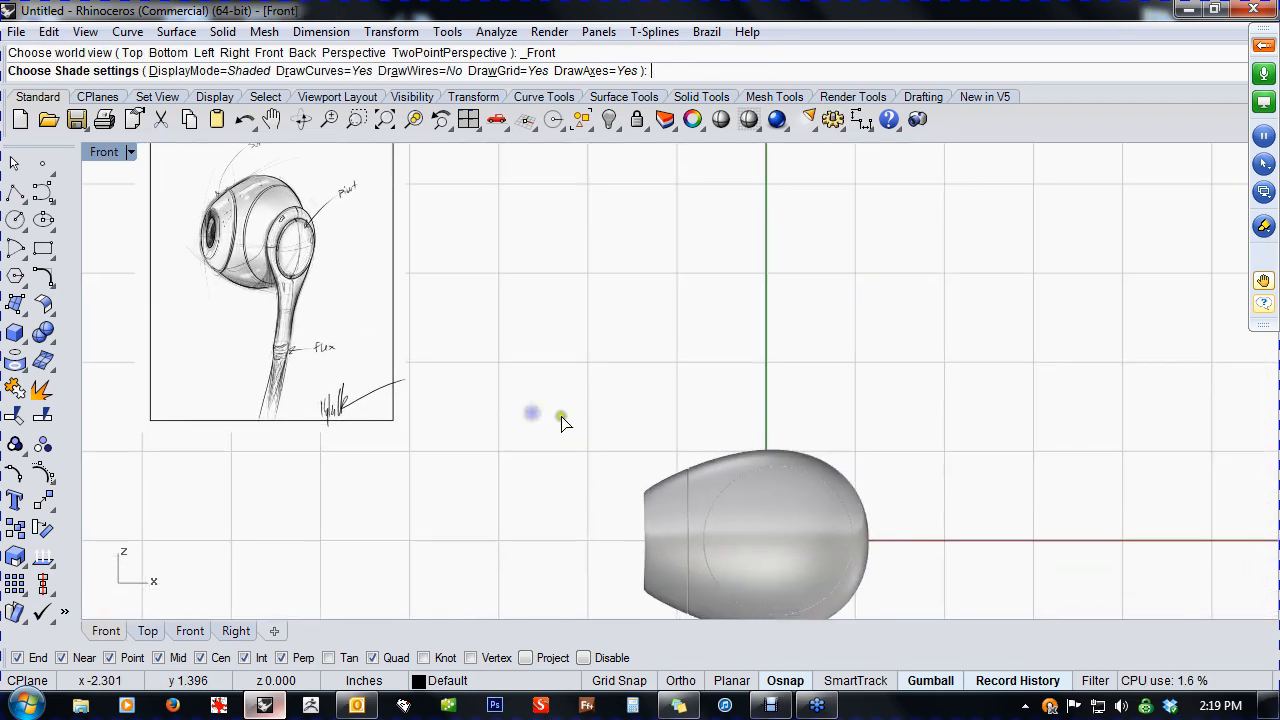
{"action": "right_click", "coordinate": [557, 415]}
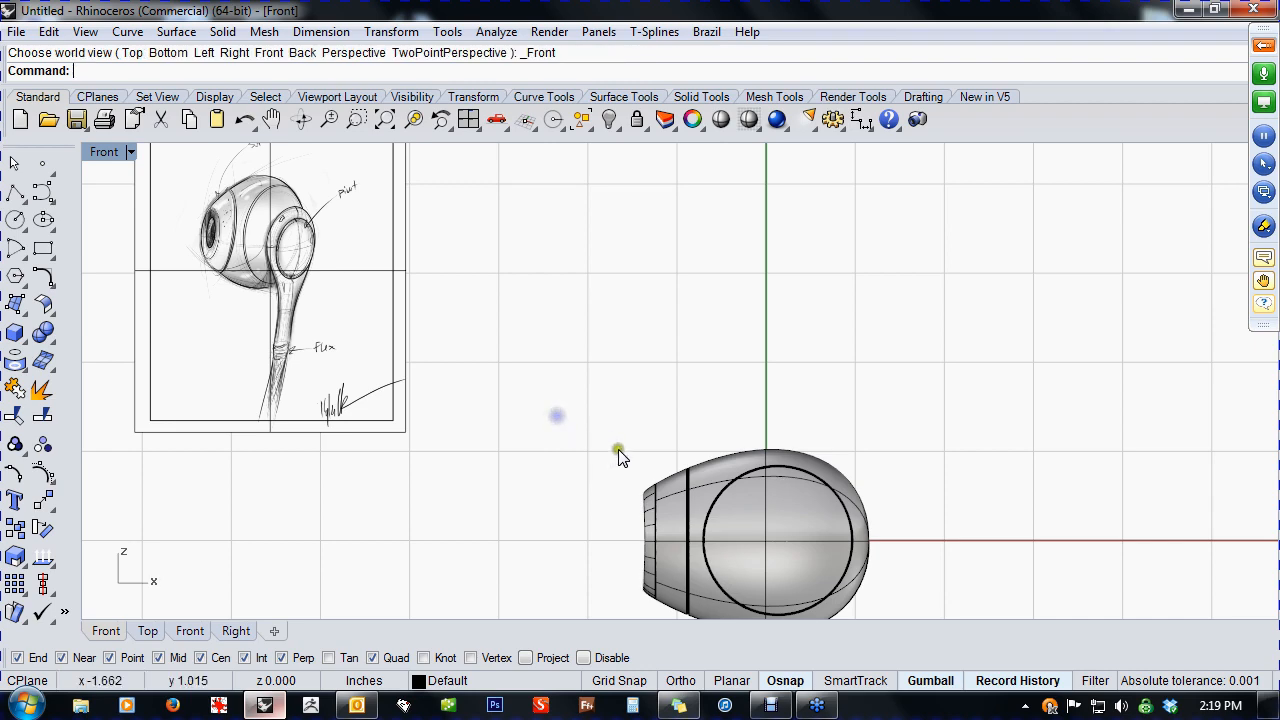
{"action": "right_click_drag", "start_coordinate": [614, 449], "coordinate": [509, 348]}
{"action": "scroll", "coordinate": [683, 467], "scroll_direction": "up", "scroll_amount": 6}
{"action": "right_click_drag", "start_coordinate": [683, 467], "coordinate": [578, 402]}
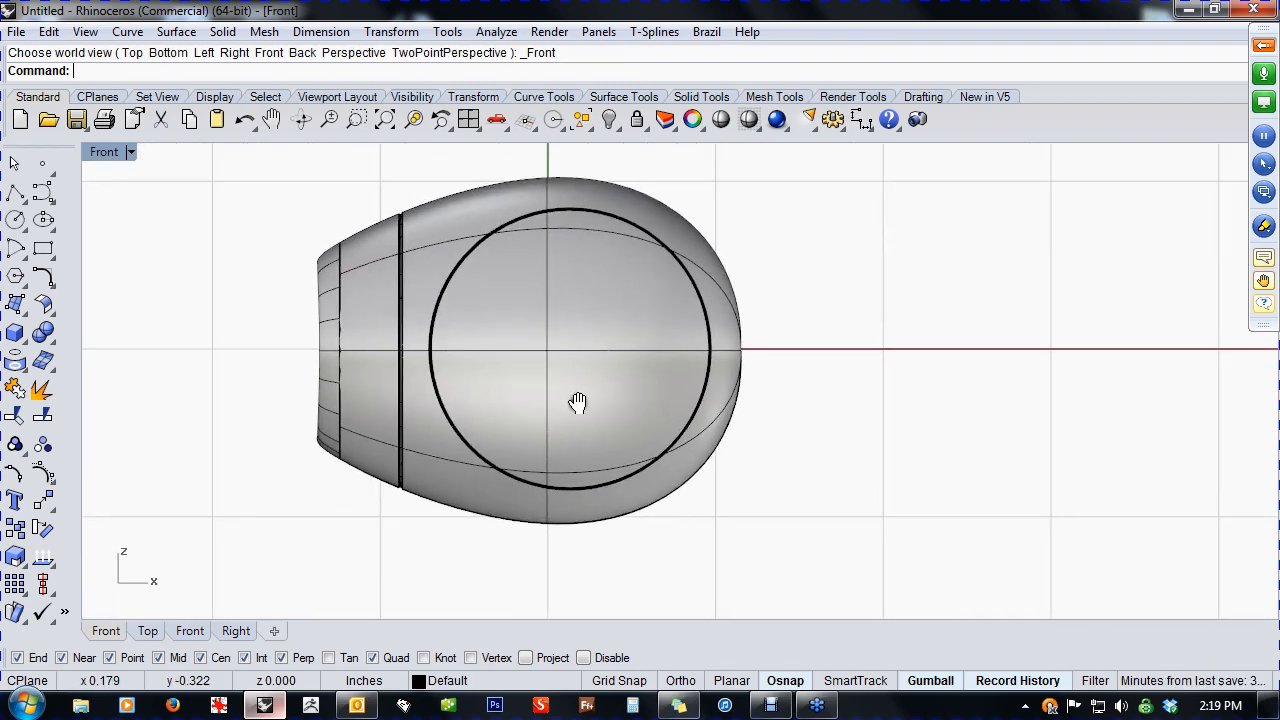
{"action": "left_click", "coordinate": [16, 221]}
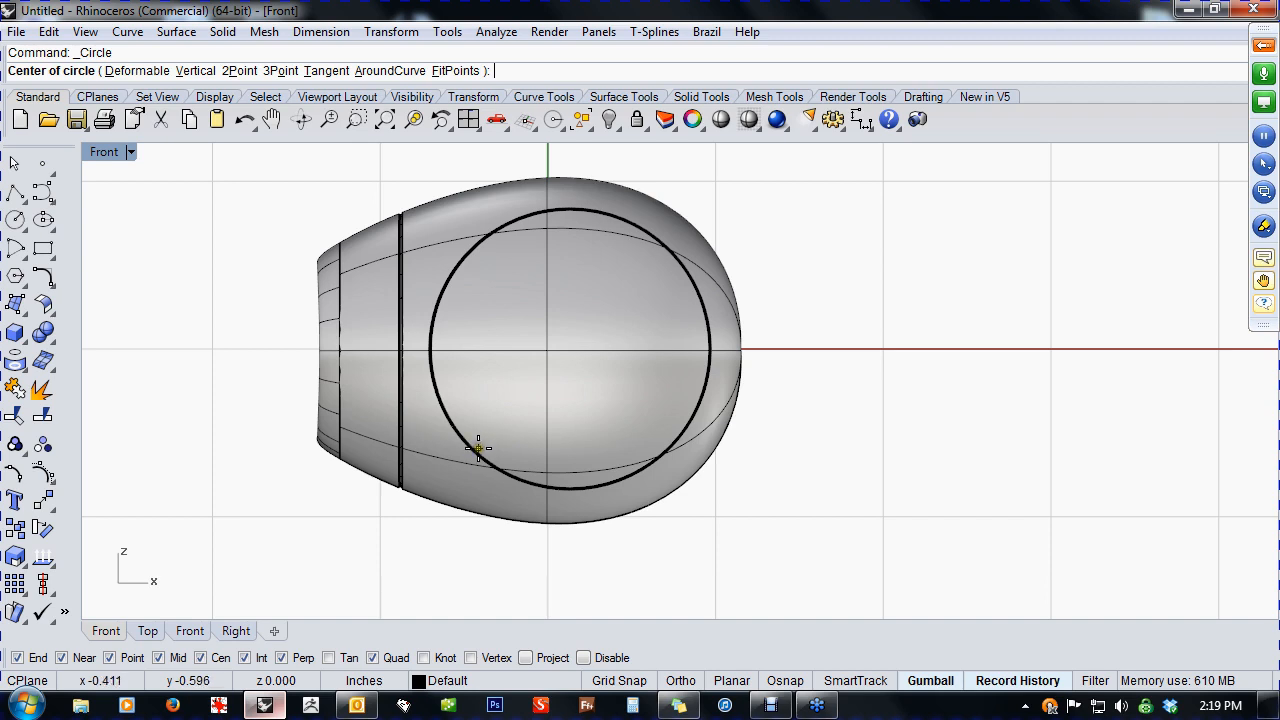
{"action": "type", "text": "0"}
{"action": "key", "text": "Return"}
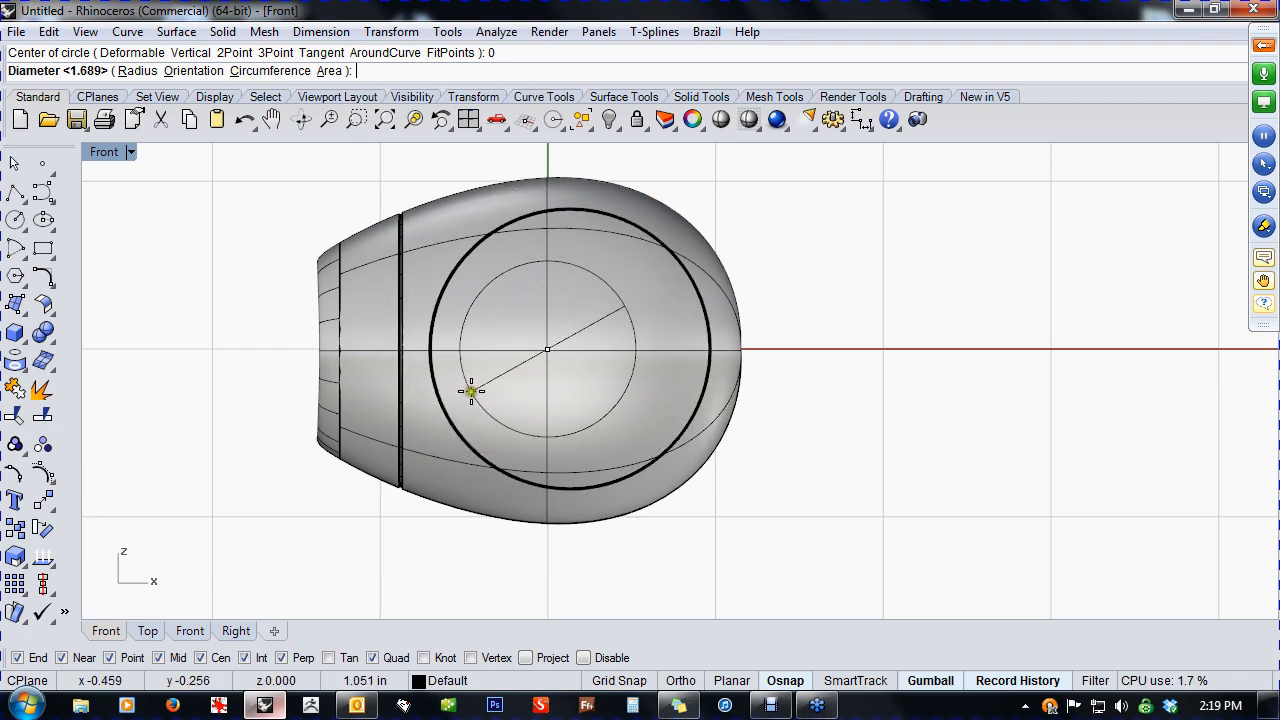
{"action": "left_click", "coordinate": [582, 658]}
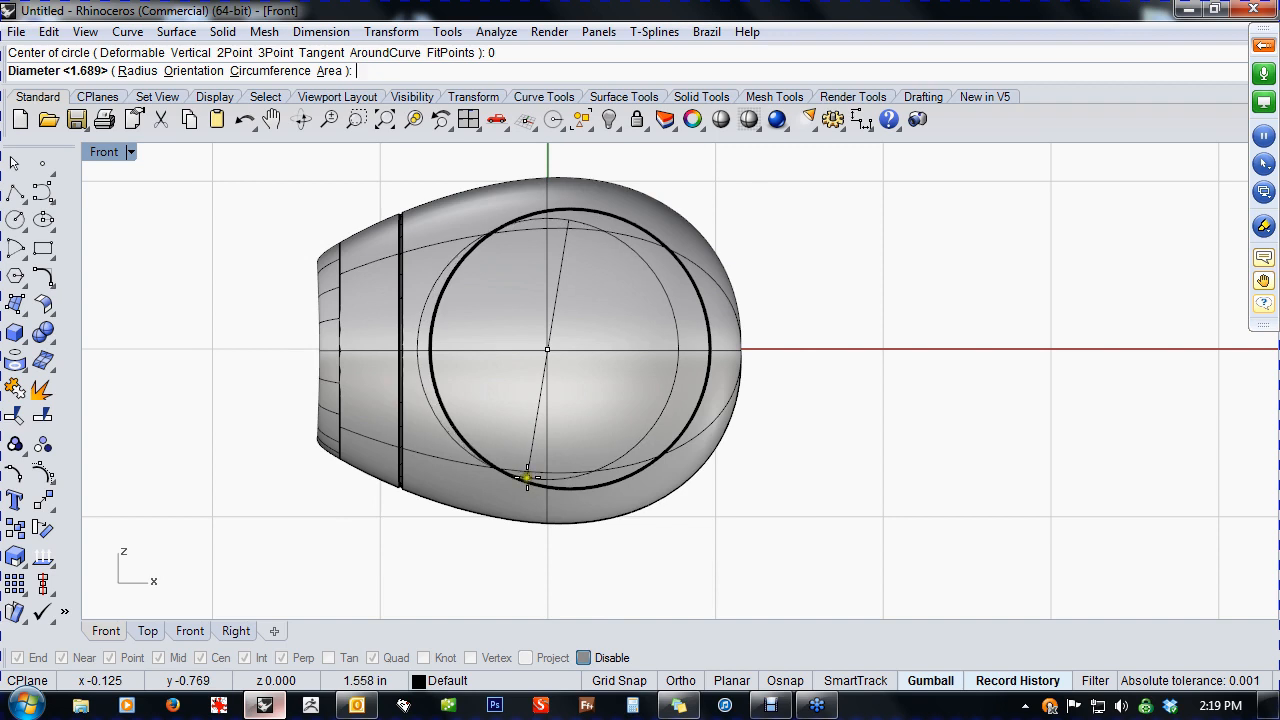
{"action": "left_click", "coordinate": [526, 481]}
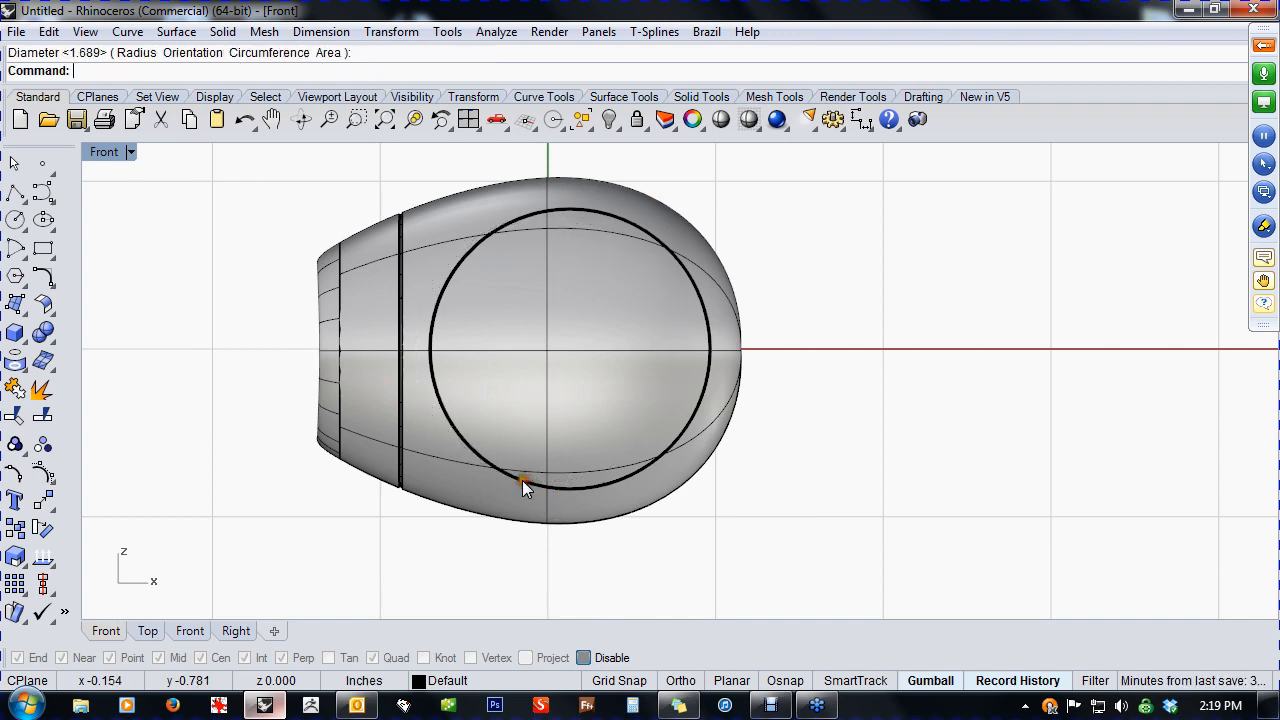
- Display the model in wireframe and move the new circle 0.125 in along positive X, inside the circular groove
{"action": "left_click_drag", "start_coordinate": [384, 167], "coordinate": [714, 560]}
{"action": "middle_click", "coordinate": [645, 474]}
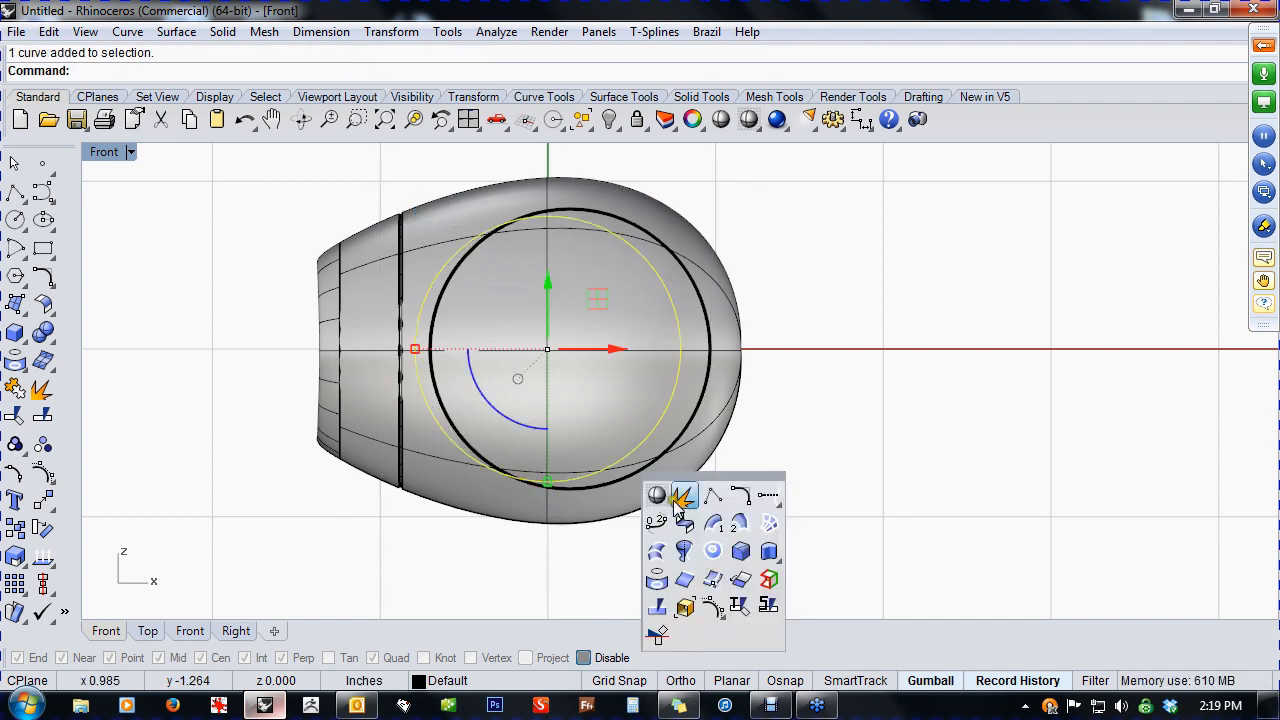
{"action": "left_click", "coordinate": [664, 496]}
{"action": "left_click_drag", "start_coordinate": [612, 350], "coordinate": [639, 356]}
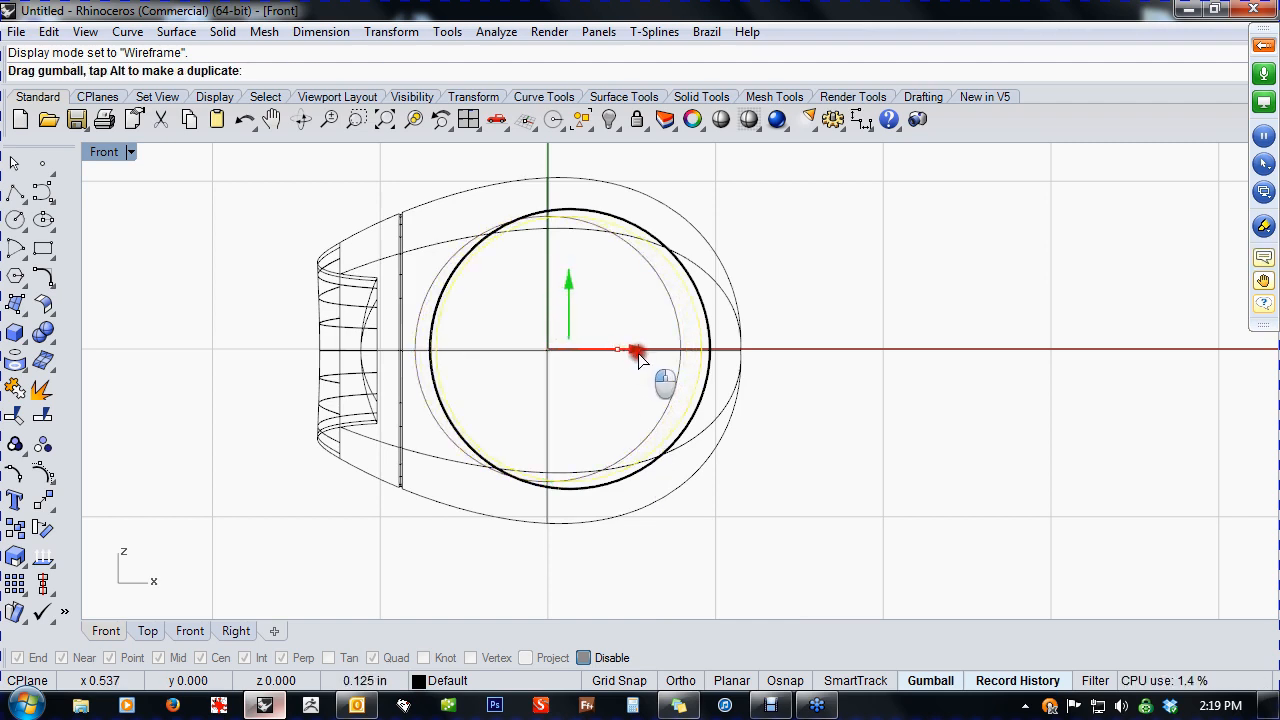
{"action": "left_click_drag", "start_coordinate": [639, 358], "coordinate": [638, 357]}
{"action": "left_click", "coordinate": [766, 503]}
- Isolate the new circle by inverting the selection and hiding all other objects
{"action": "scroll", "coordinate": [733, 512], "scroll_direction": "down", "scroll_amount": 1}
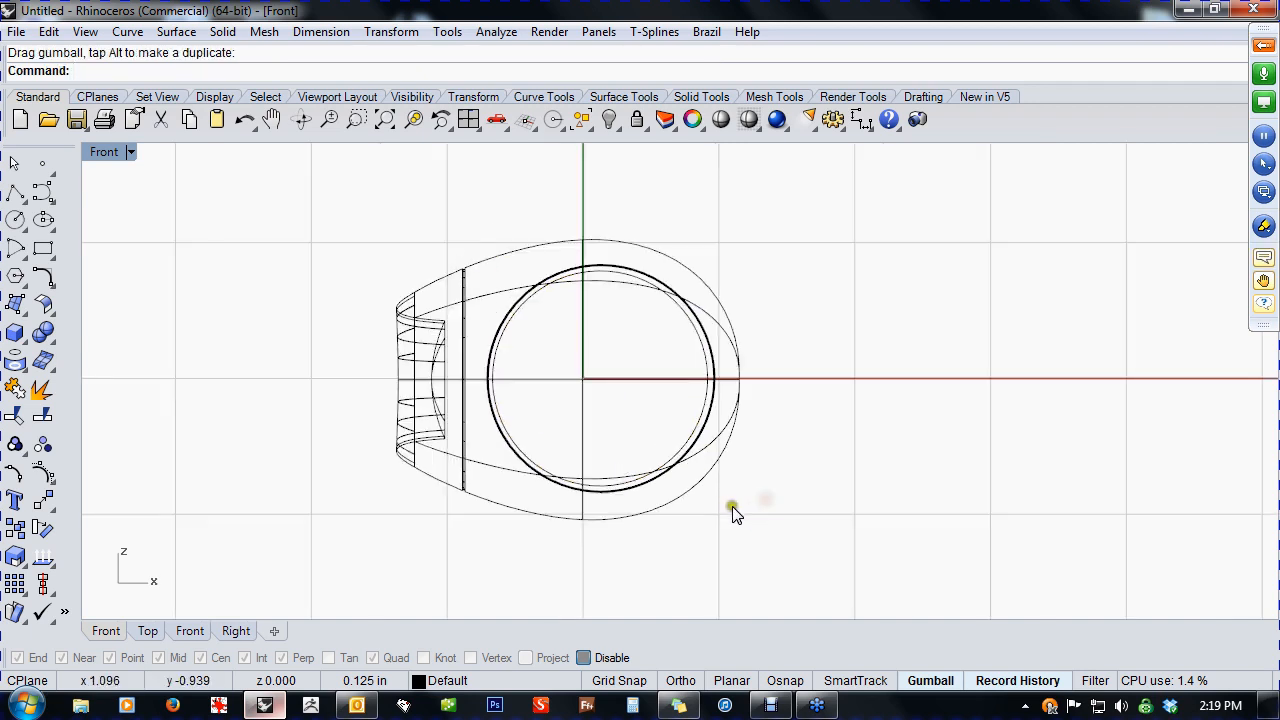
{"action": "right_click_drag", "start_coordinate": [733, 512], "coordinate": [714, 497]}
{"action": "left_click", "coordinate": [668, 437]}
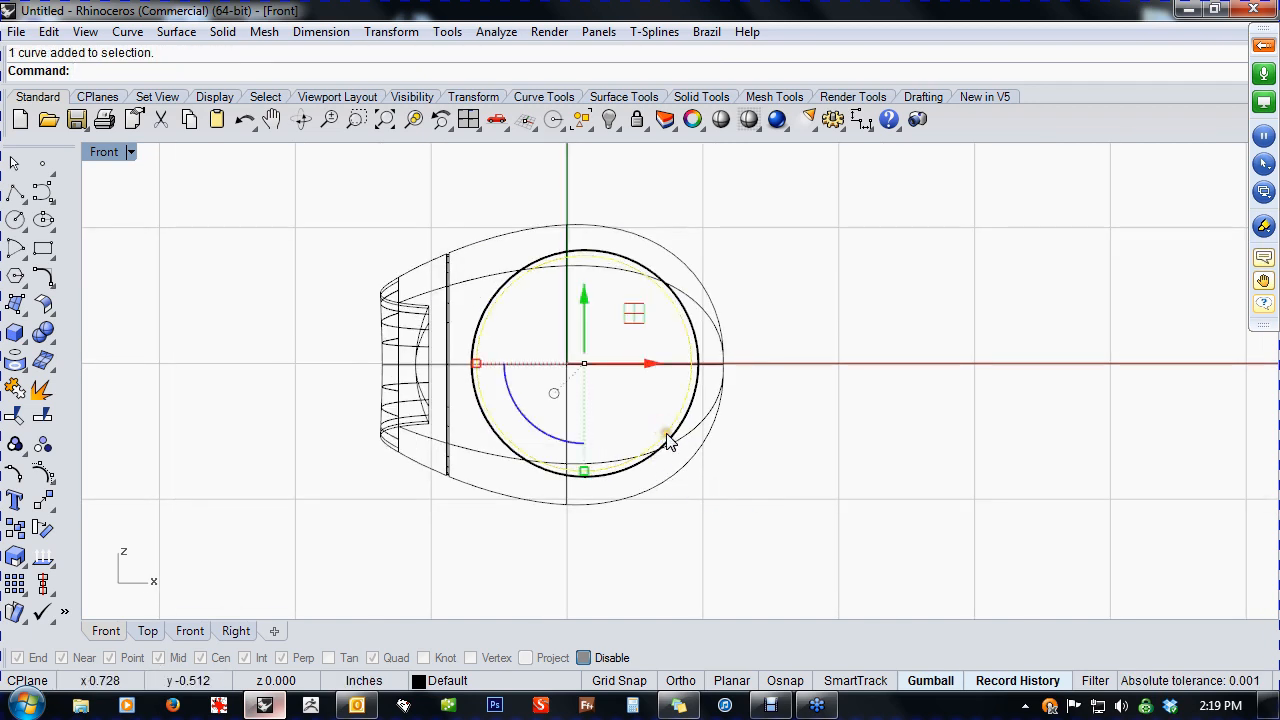
{"action": "left_click", "coordinate": [470, 550]}
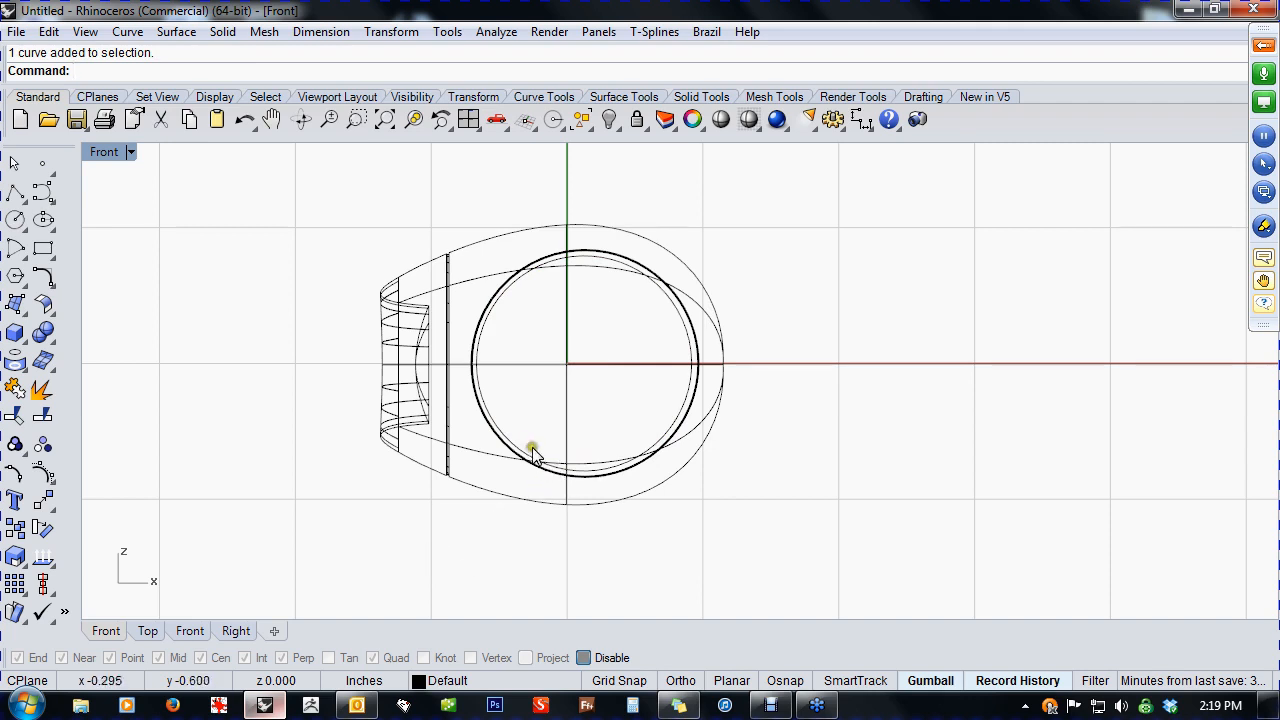
{"action": "left_click", "coordinate": [521, 446]}
{"action": "left_click", "coordinate": [457, 543]}
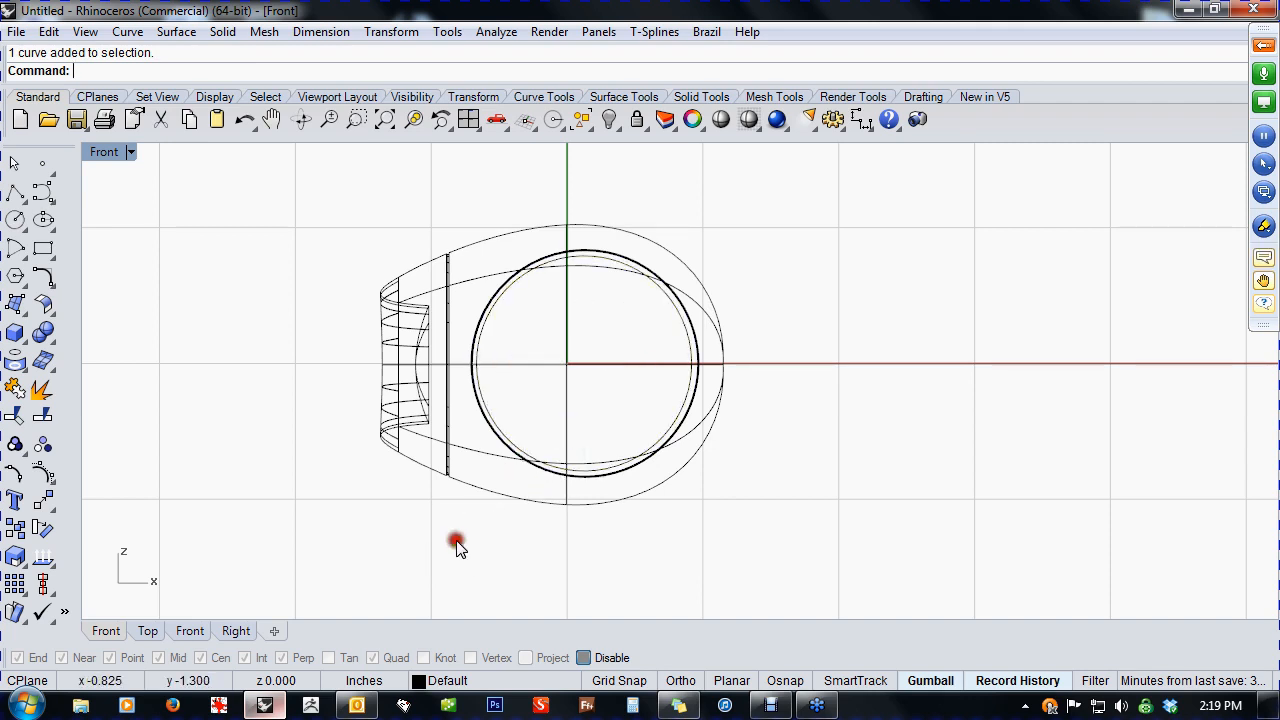
{"action": "left_click", "coordinate": [590, 128]}
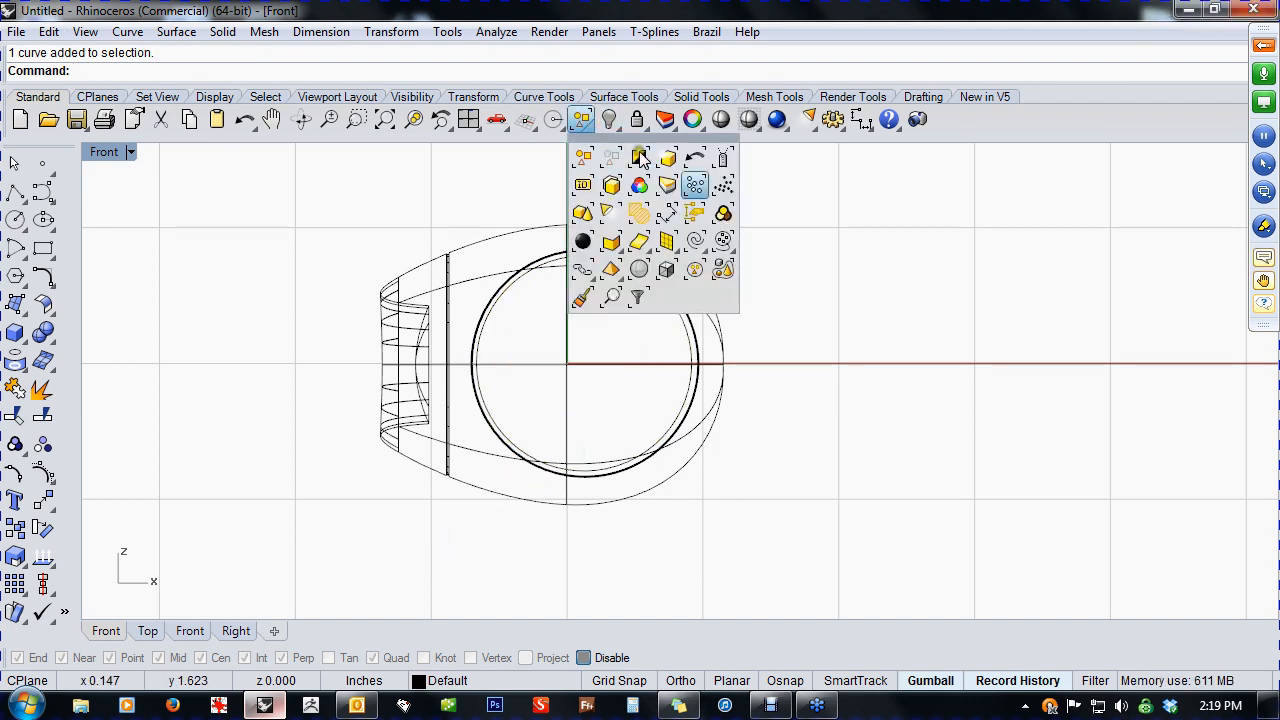
{"action": "left_click", "coordinate": [614, 124]}
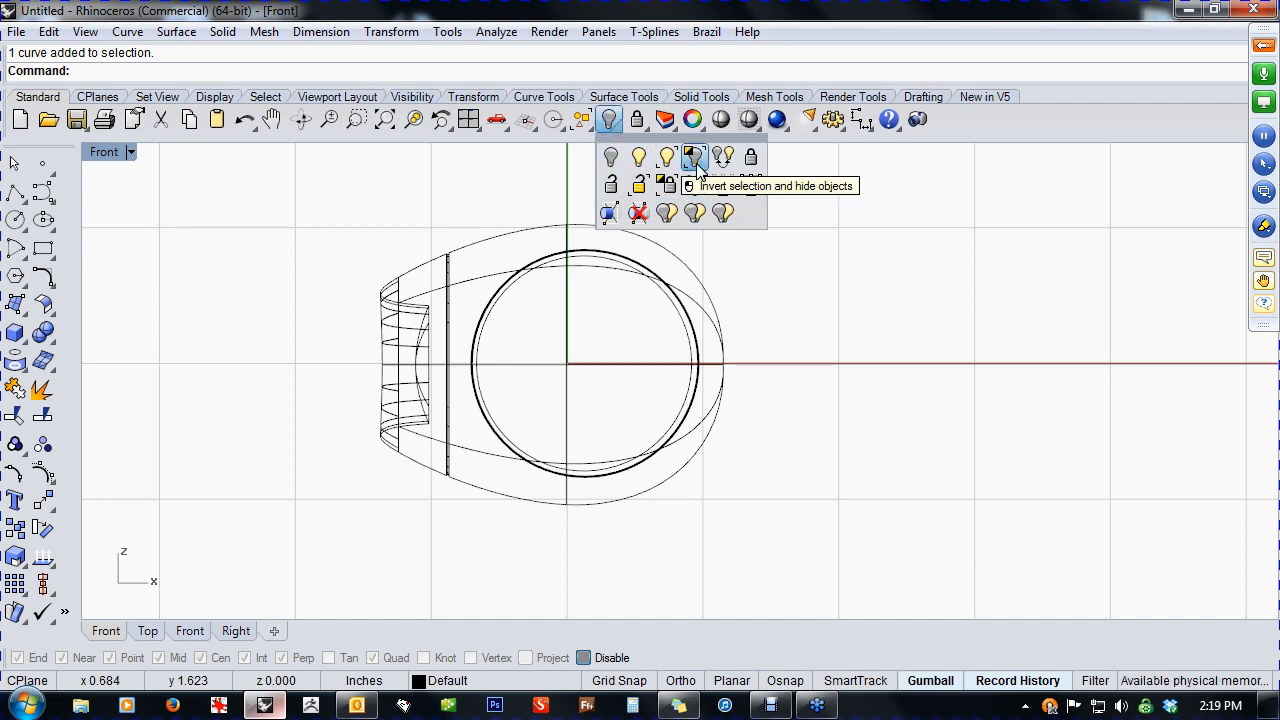
{"action": "left_click", "coordinate": [606, 260]}
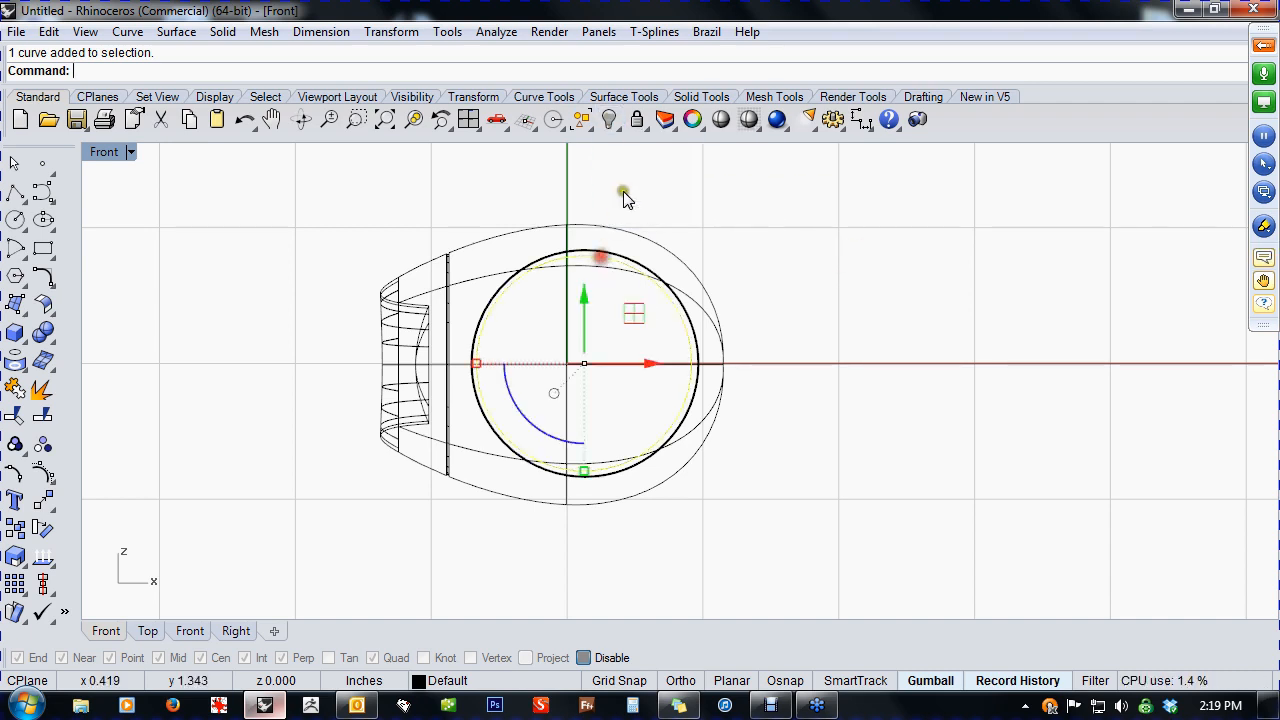
{"action": "left_click", "coordinate": [615, 130]}
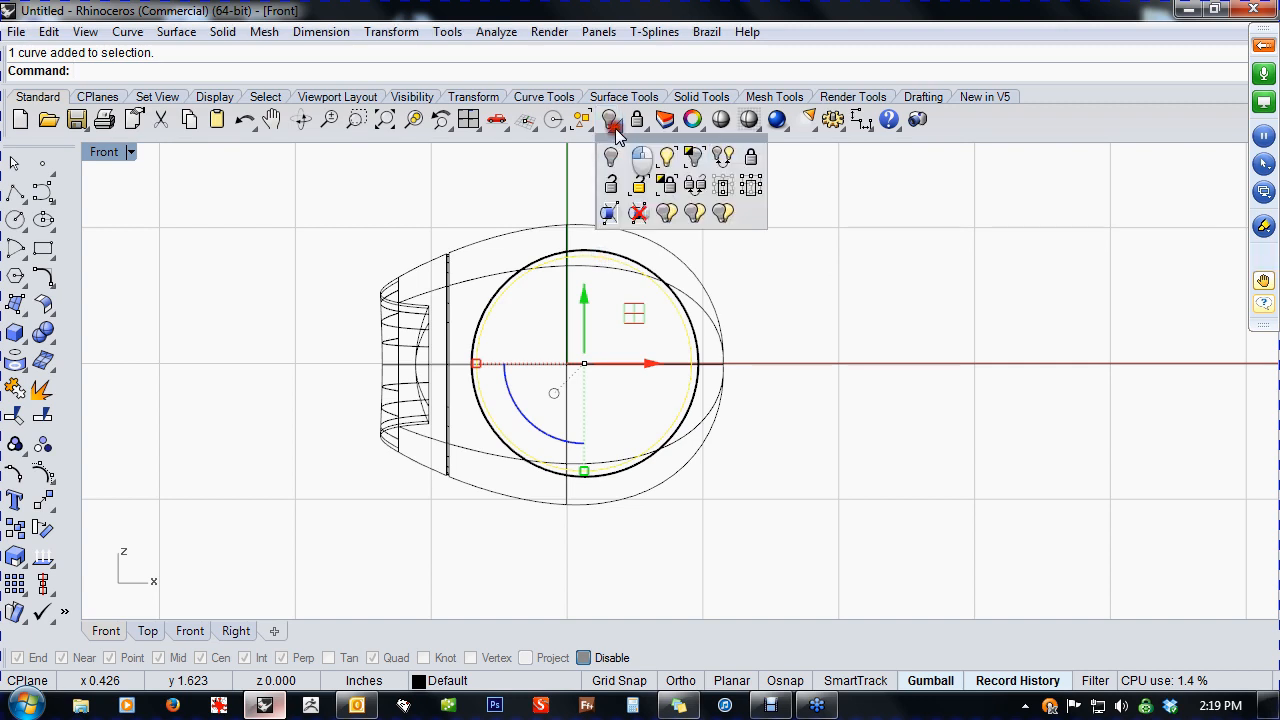
{"action": "left_click", "coordinate": [697, 163]}
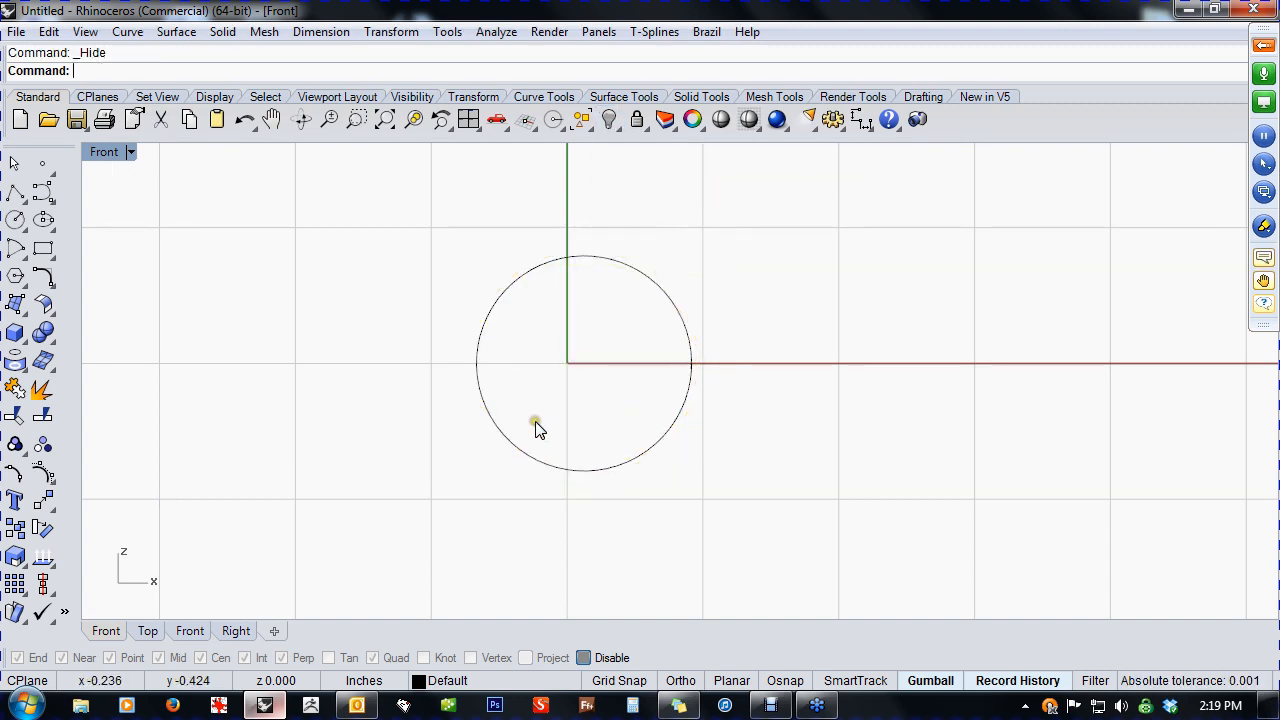
- Draw a tall rectangle centred on the circle's lowest quadrant point, about 0.6 in wide and 3.7 in tall, for the stem
{"action": "right_click_drag", "start_coordinate": [626, 471], "coordinate": [566, 400]}
{"action": "left_click", "coordinate": [40, 250]}
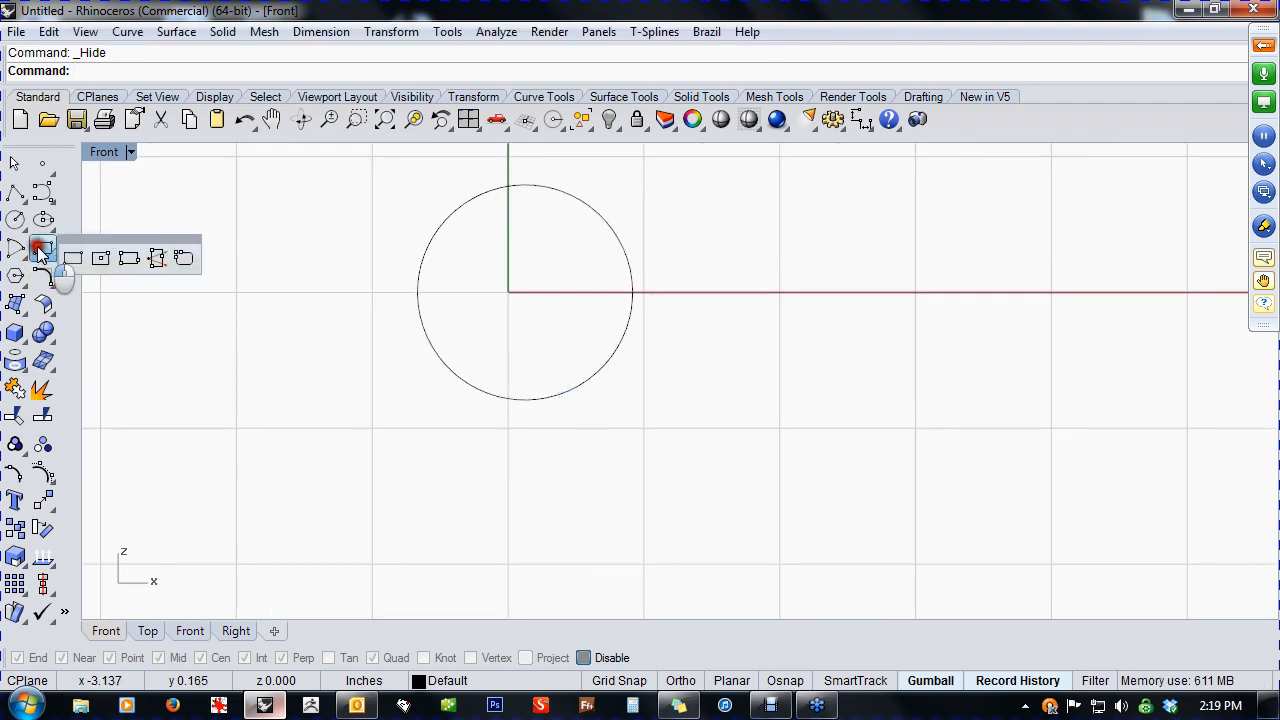
{"action": "left_click", "coordinate": [103, 259]}
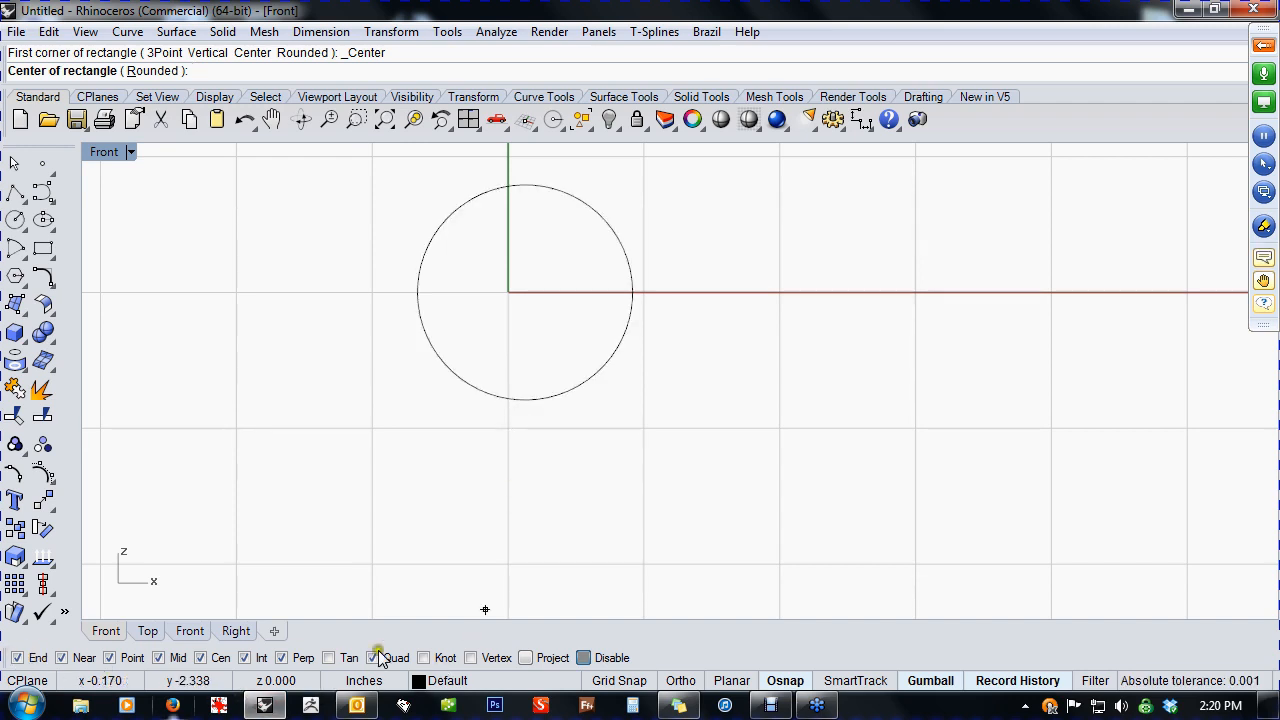
{"action": "left_click", "coordinate": [525, 399]}
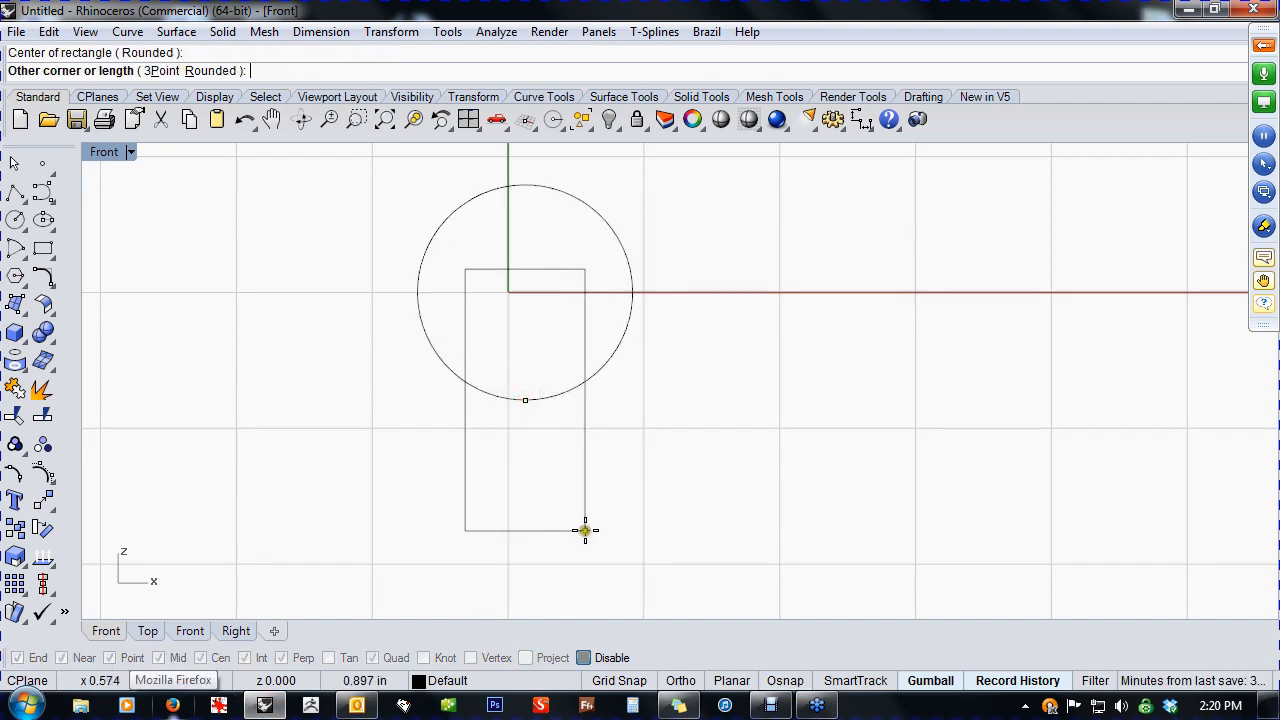
{"action": "scroll", "coordinate": [575, 545], "scroll_direction": "down", "scroll_amount": 1}
{"action": "right_click_drag", "start_coordinate": [575, 545], "coordinate": [591, 449]}
{"action": "scroll", "coordinate": [591, 449], "scroll_direction": "down", "scroll_amount": 1}
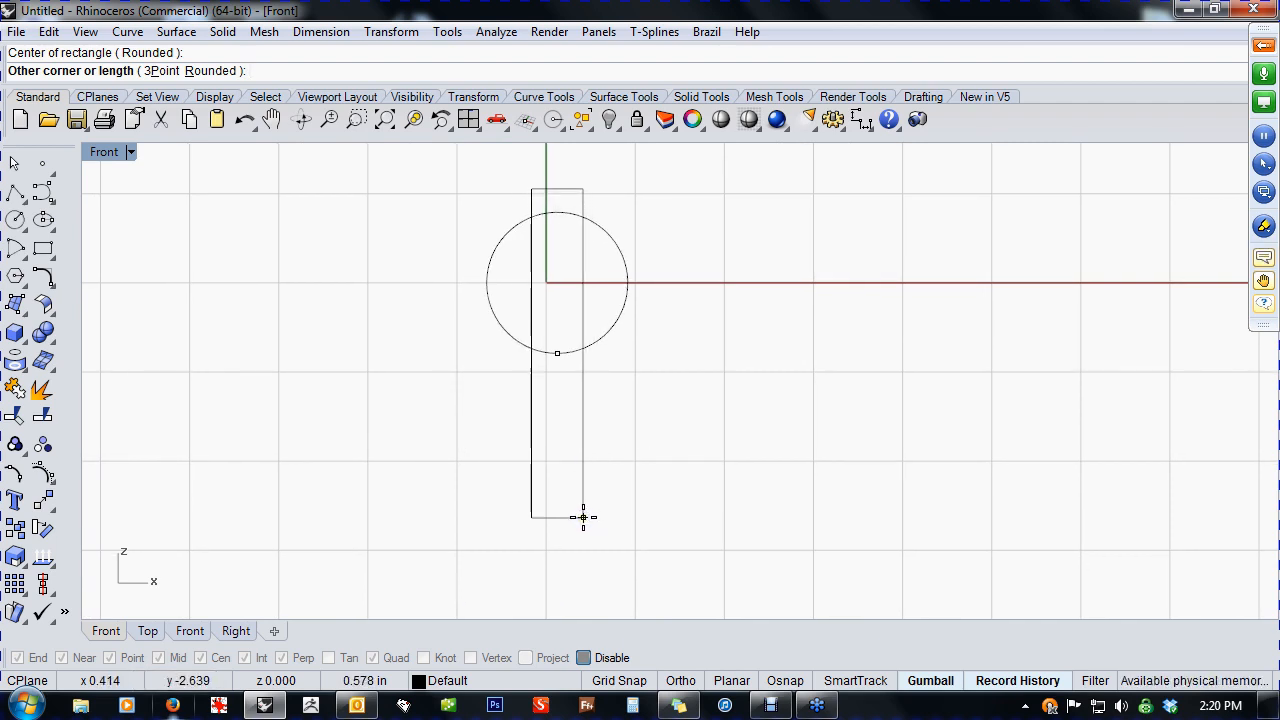
{"action": "left_click", "coordinate": [582, 517]}
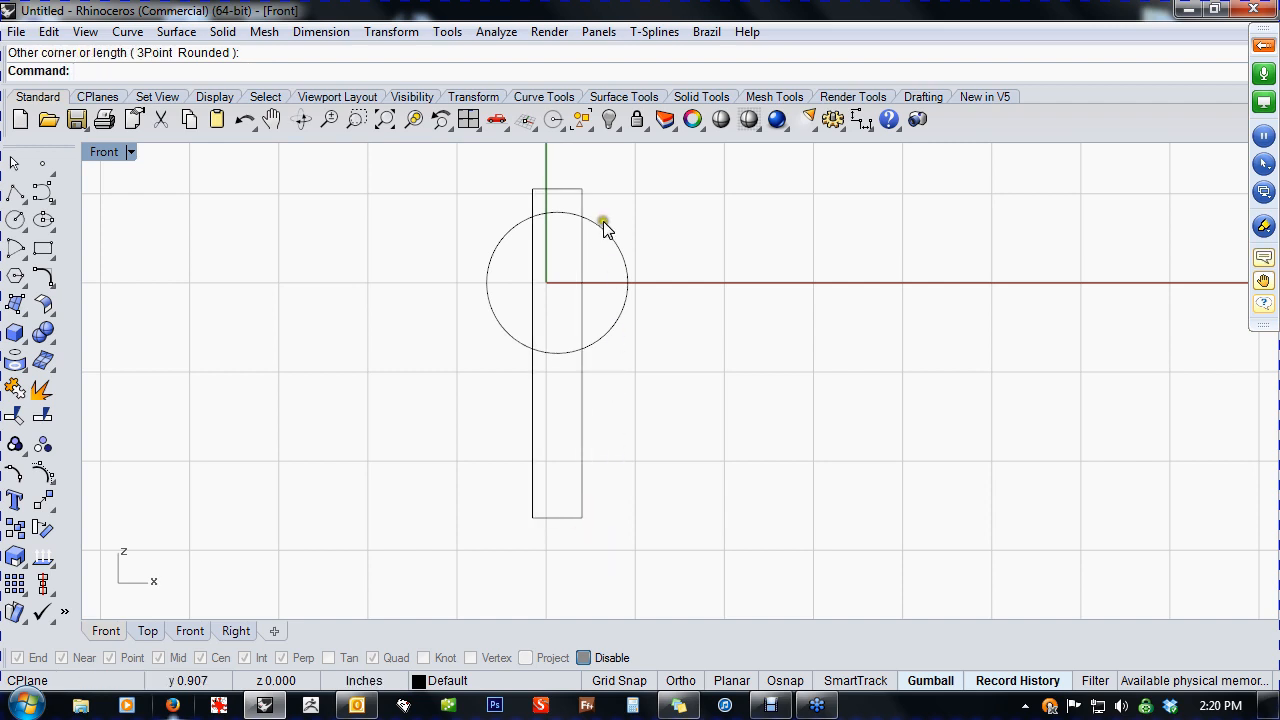
- Trim away the parts of the rectangle inside and above the circle, keeping only the stem below it
{"action": "scroll", "coordinate": [529, 257], "scroll_direction": "up", "scroll_amount": 4}
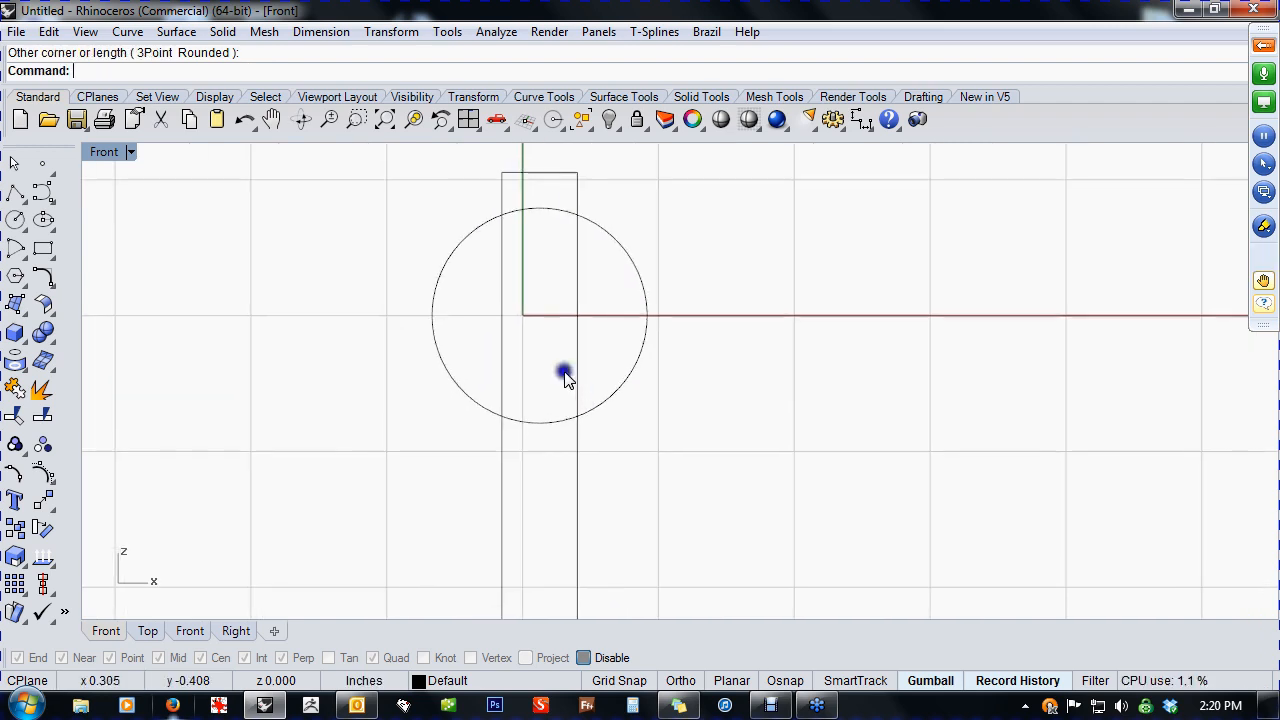
{"action": "left_click", "coordinate": [535, 424]}
{"action": "left_click_drag", "start_coordinate": [651, 485], "coordinate": [523, 474], "text": "shift"}
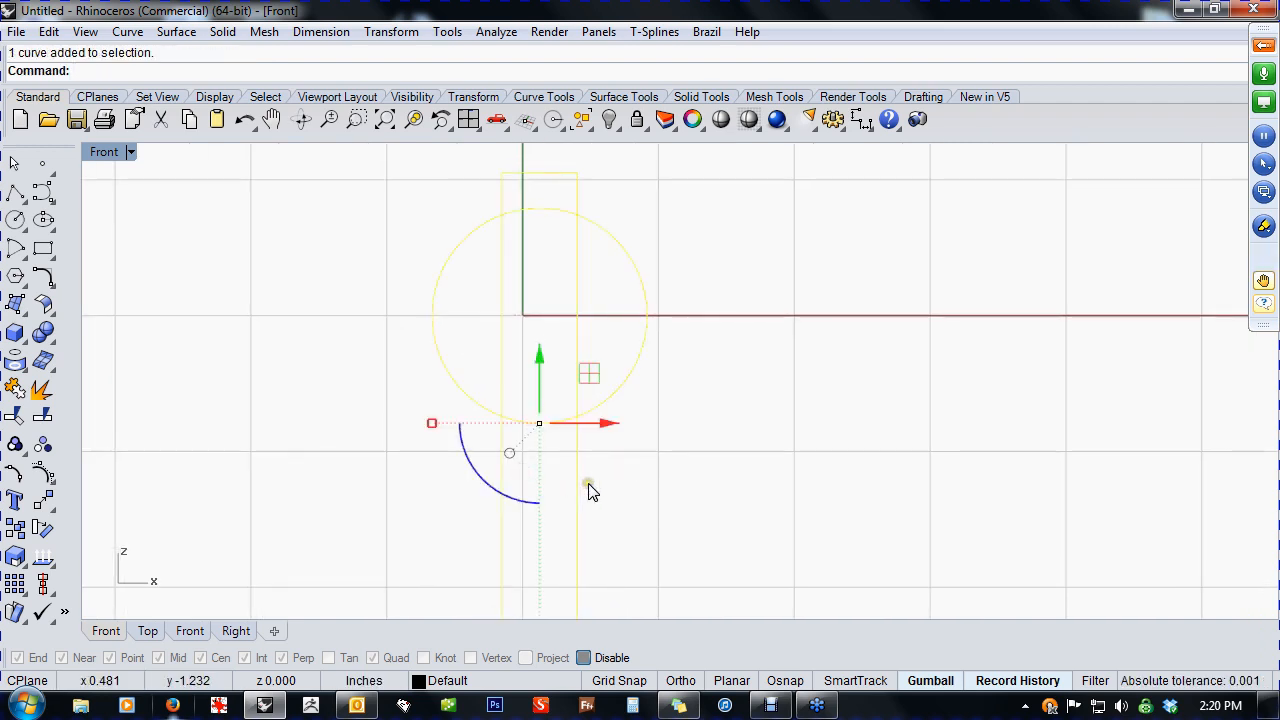
{"action": "key", "text": "ctrl+t"}
{"action": "left_click_drag", "start_coordinate": [590, 307], "coordinate": [534, 318]}
{"action": "left_click_drag", "start_coordinate": [541, 302], "coordinate": [463, 329]}
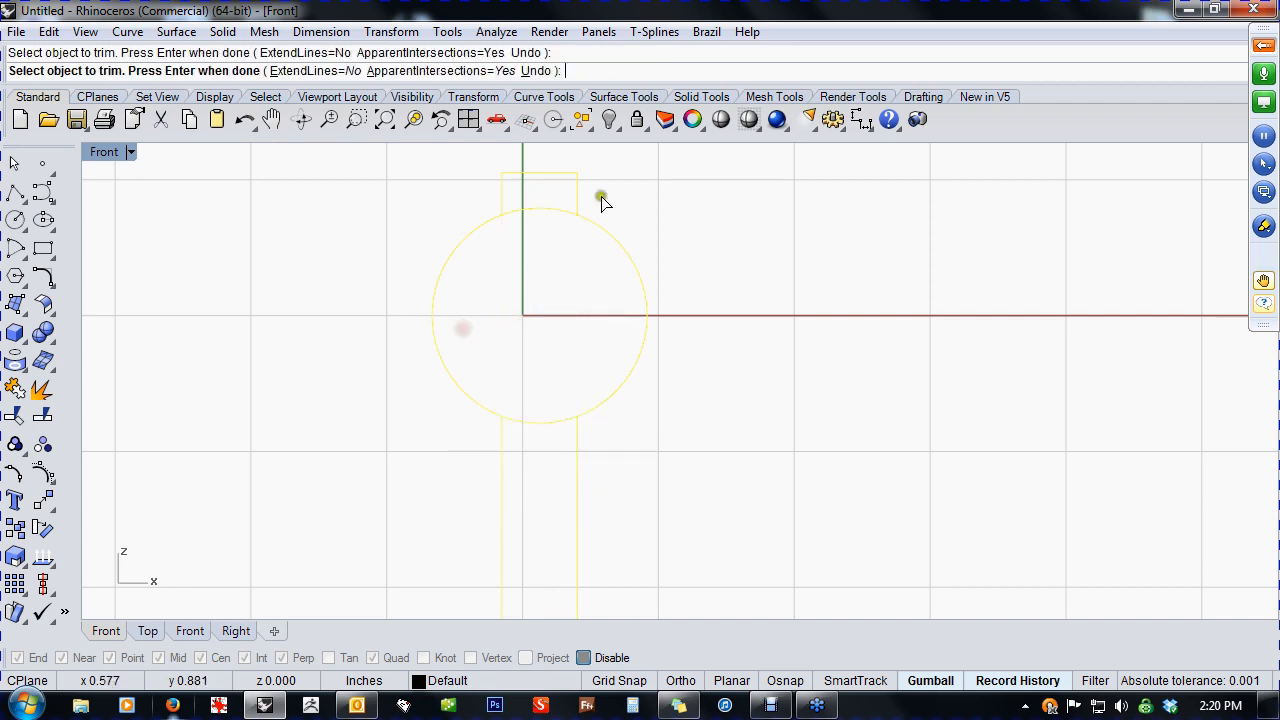
{"action": "left_click_drag", "start_coordinate": [630, 203], "coordinate": [457, 183]}
{"action": "key", "text": "Return"}
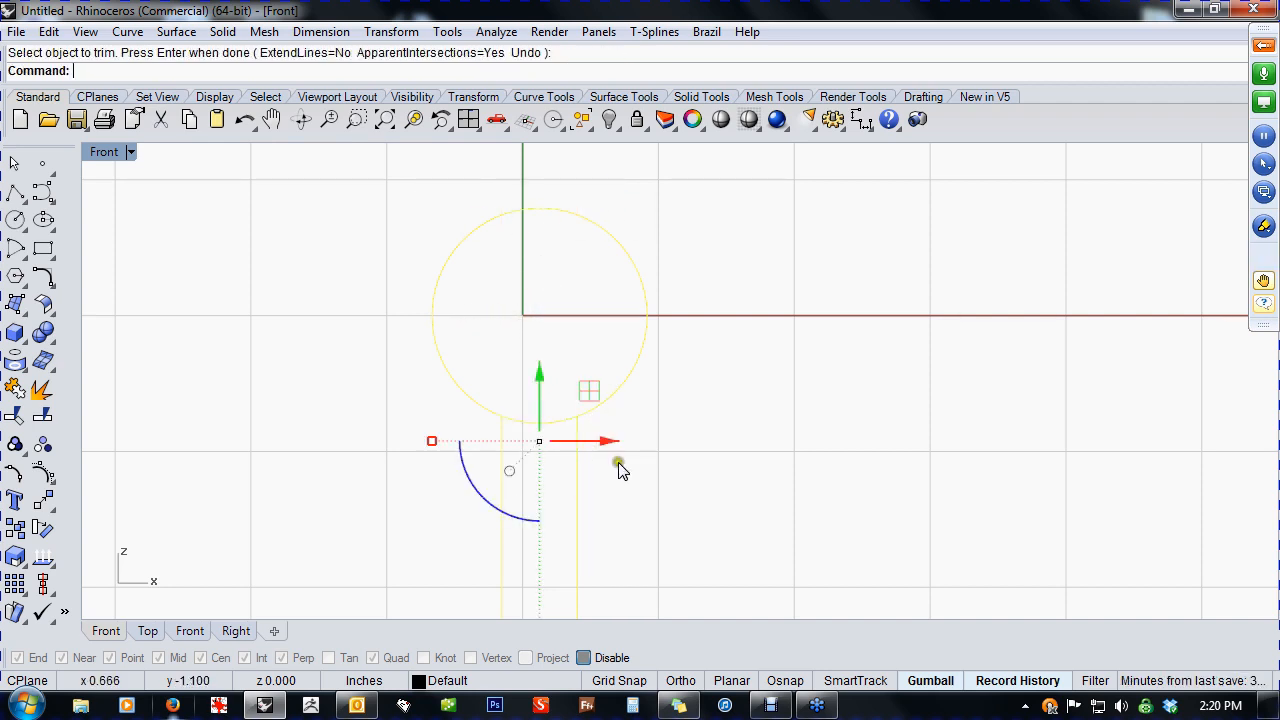
{"action": "key", "text": "Escape"}
- Trim away the circle's lower arc between the two stem sides so ring and stem form an open keyhole outline
{"action": "middle_click", "coordinate": [645, 448]}
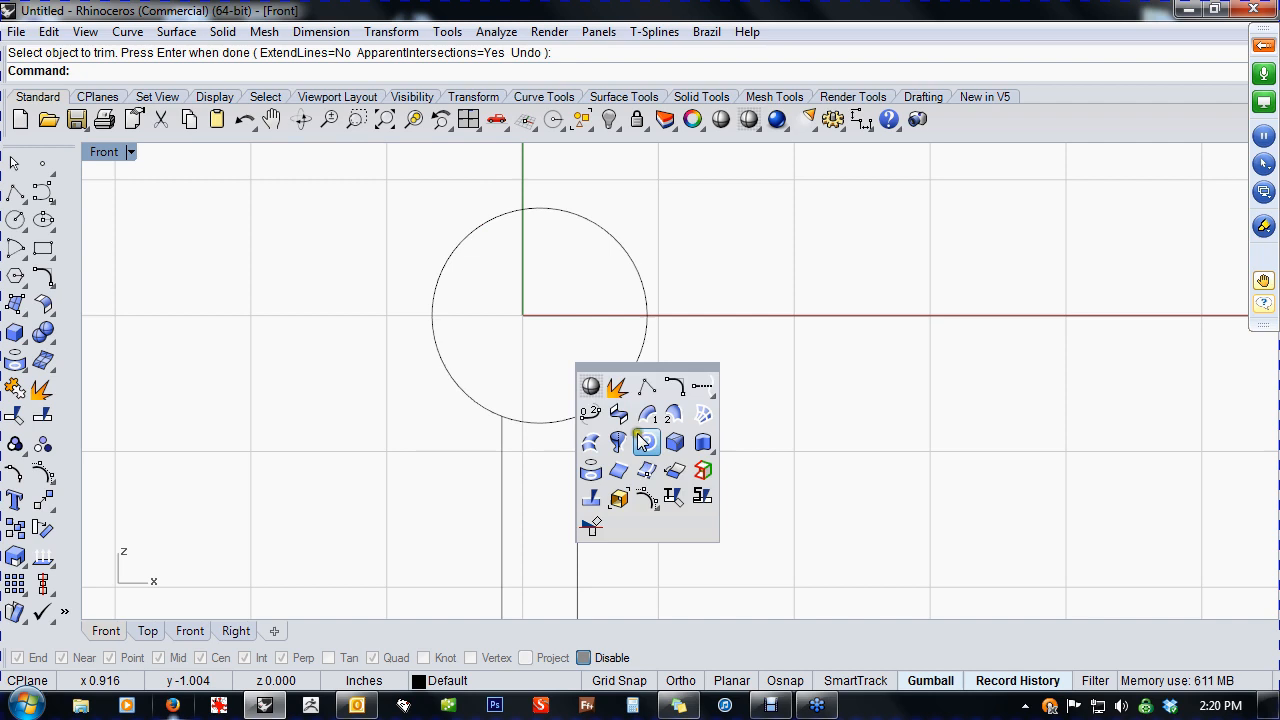
{"action": "left_click", "coordinate": [780, 507]}
{"action": "left_click", "coordinate": [15, 416]}
{"action": "left_click", "coordinate": [577, 466]}
{"action": "left_click", "coordinate": [502, 470]}
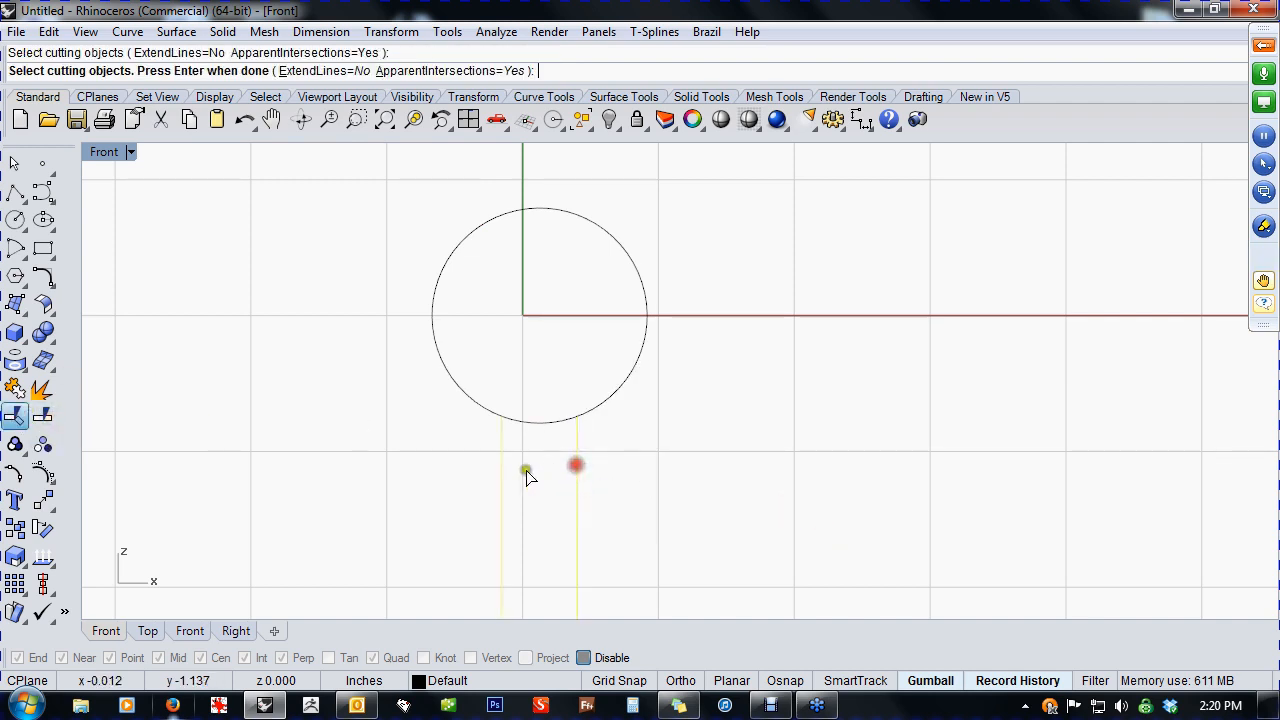
{"action": "right_click", "coordinate": [543, 466]}
{"action": "left_click", "coordinate": [543, 423]}
{"action": "scroll", "coordinate": [636, 458], "scroll_direction": "down", "scroll_amount": 3}
{"action": "key", "text": "Return"}
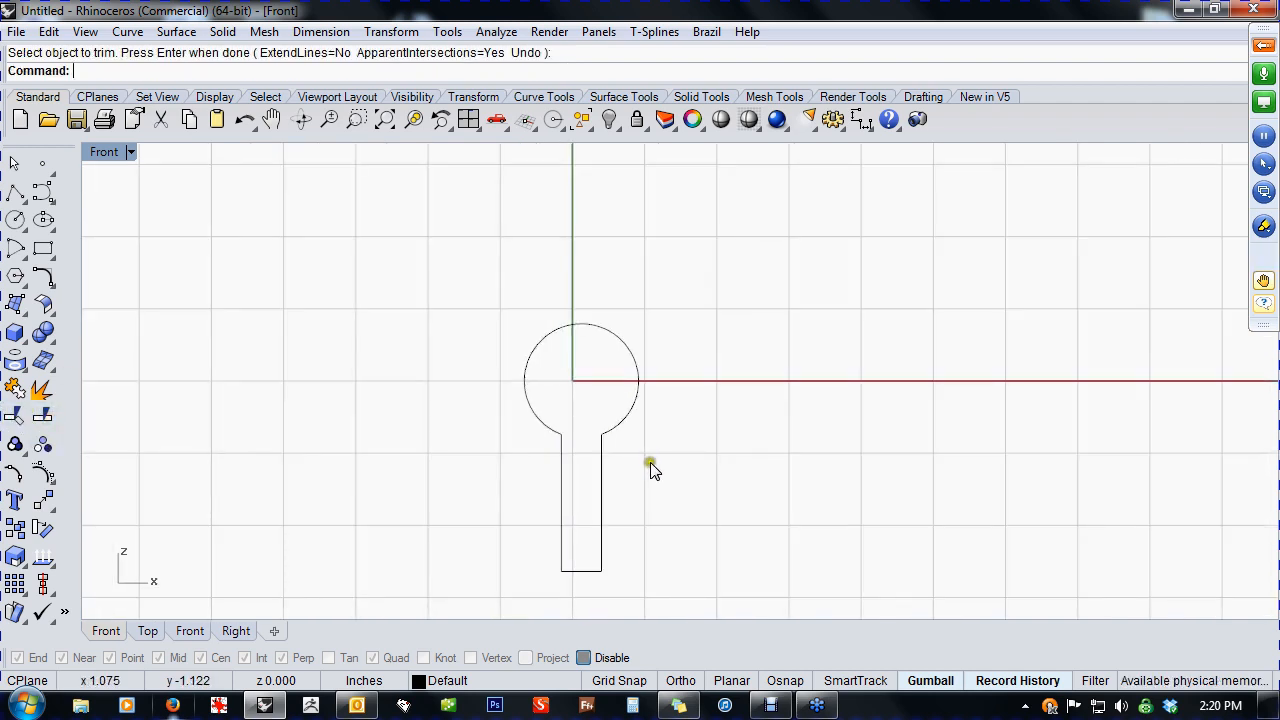
- Start a curvature-continuous Adjustable Curve Blend between the circle's lower left arc and the stem's left side
{"action": "right_click_drag", "start_coordinate": [638, 478], "coordinate": [625, 419]}
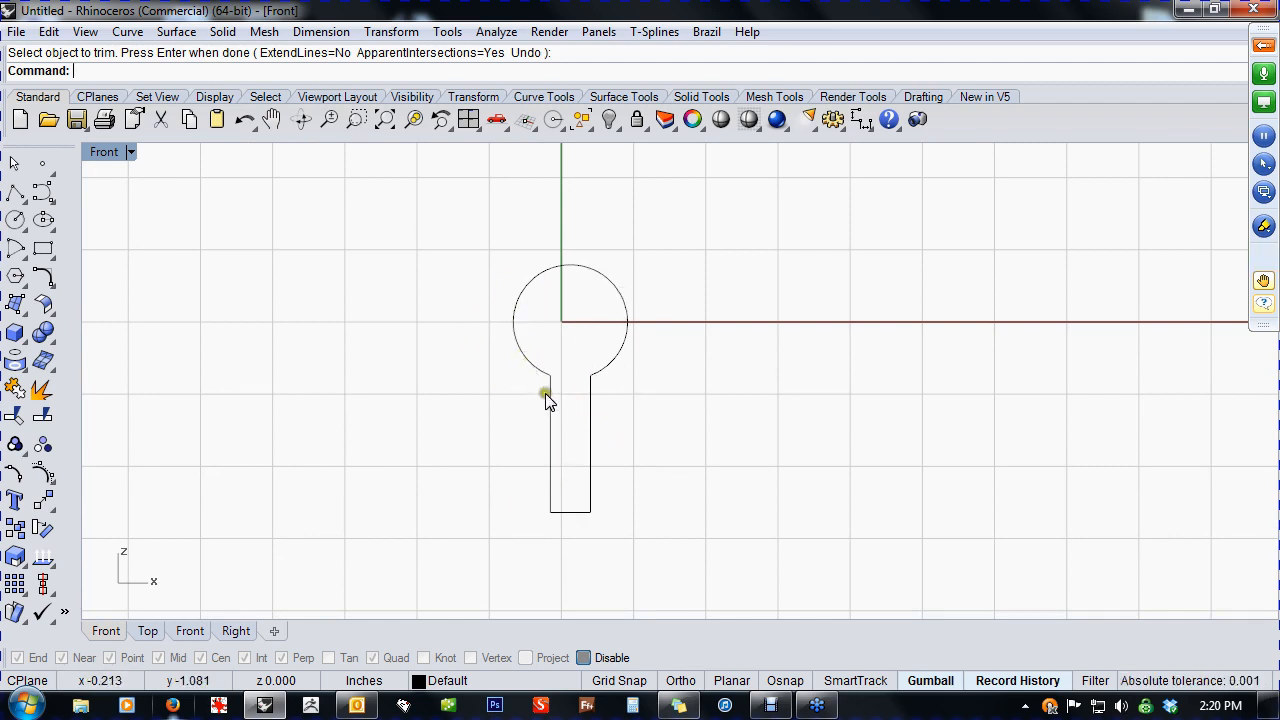
{"action": "scroll", "coordinate": [456, 411], "scroll_direction": "down", "scroll_amount": 4}
{"action": "right_click_drag", "start_coordinate": [463, 428], "coordinate": [521, 442]}
{"action": "scroll", "coordinate": [621, 502], "scroll_direction": "down", "scroll_amount": 6}
{"action": "scroll", "coordinate": [522, 442], "scroll_direction": "up", "scroll_amount": 2}
{"action": "scroll", "coordinate": [523, 445], "scroll_direction": "up", "scroll_amount": 1}
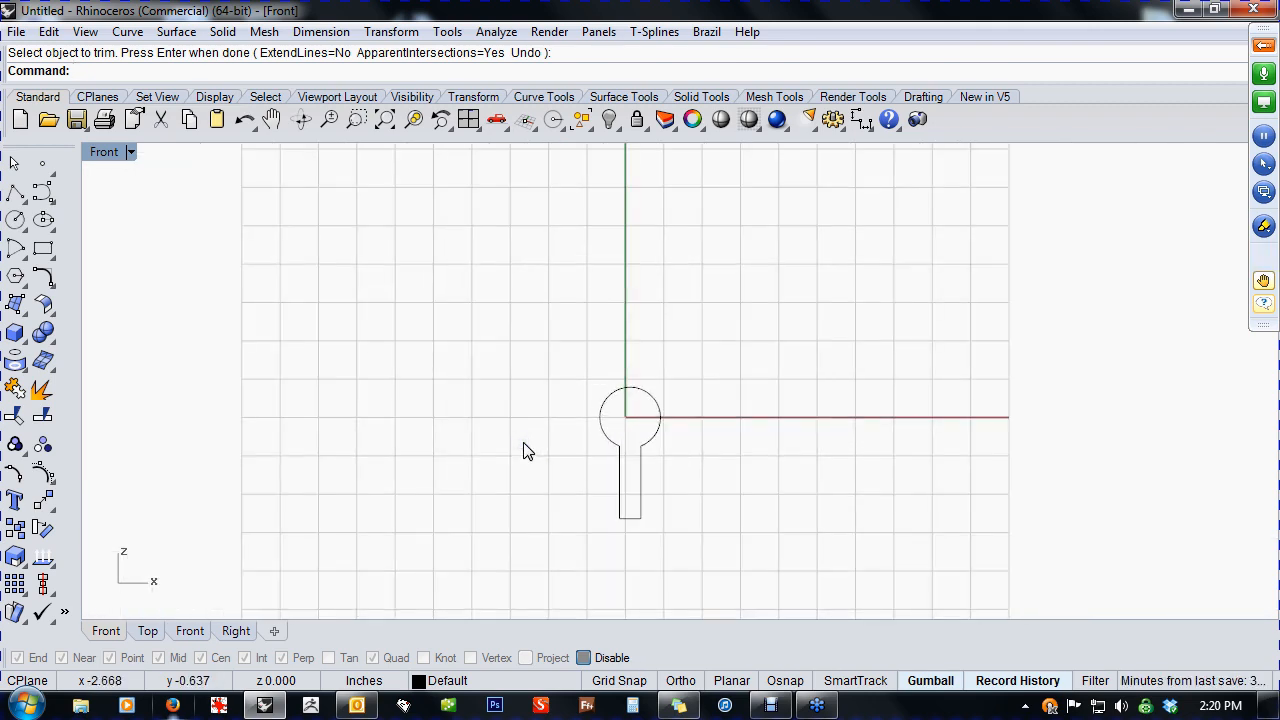
{"action": "scroll", "coordinate": [590, 452], "scroll_direction": "up", "scroll_amount": 7}
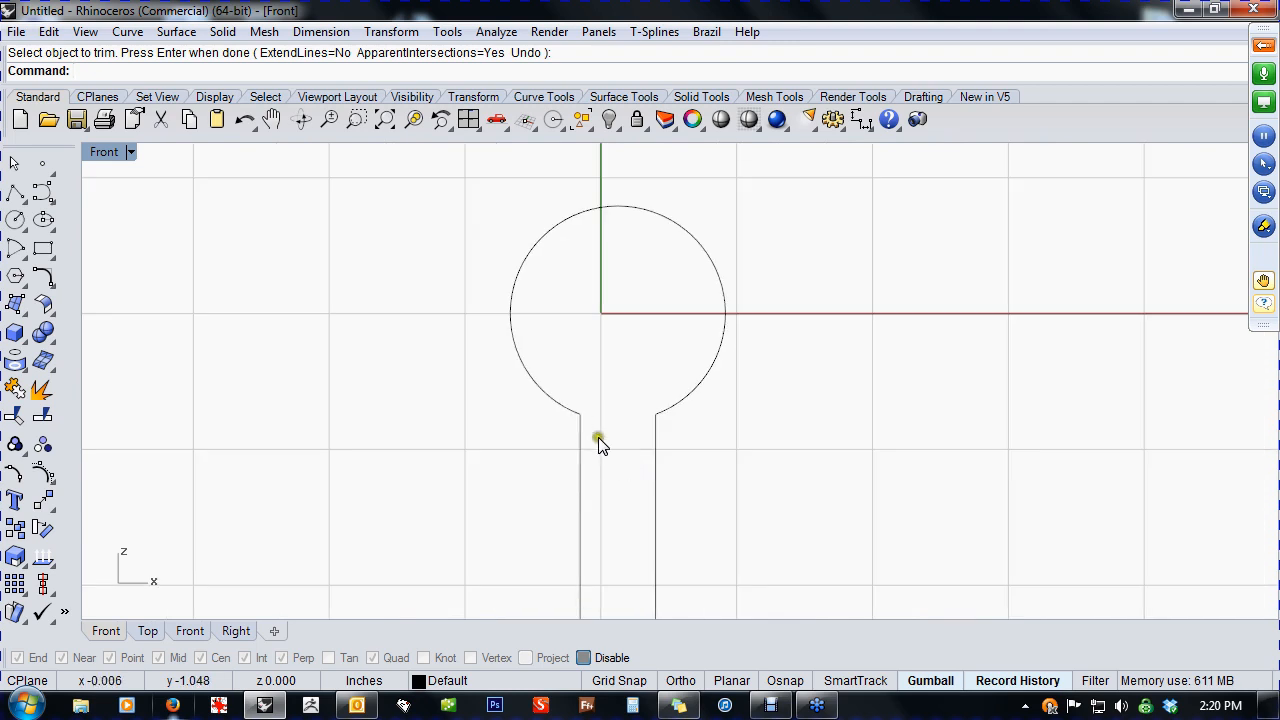
{"action": "scroll", "coordinate": [593, 400], "scroll_direction": "up", "scroll_amount": 2}
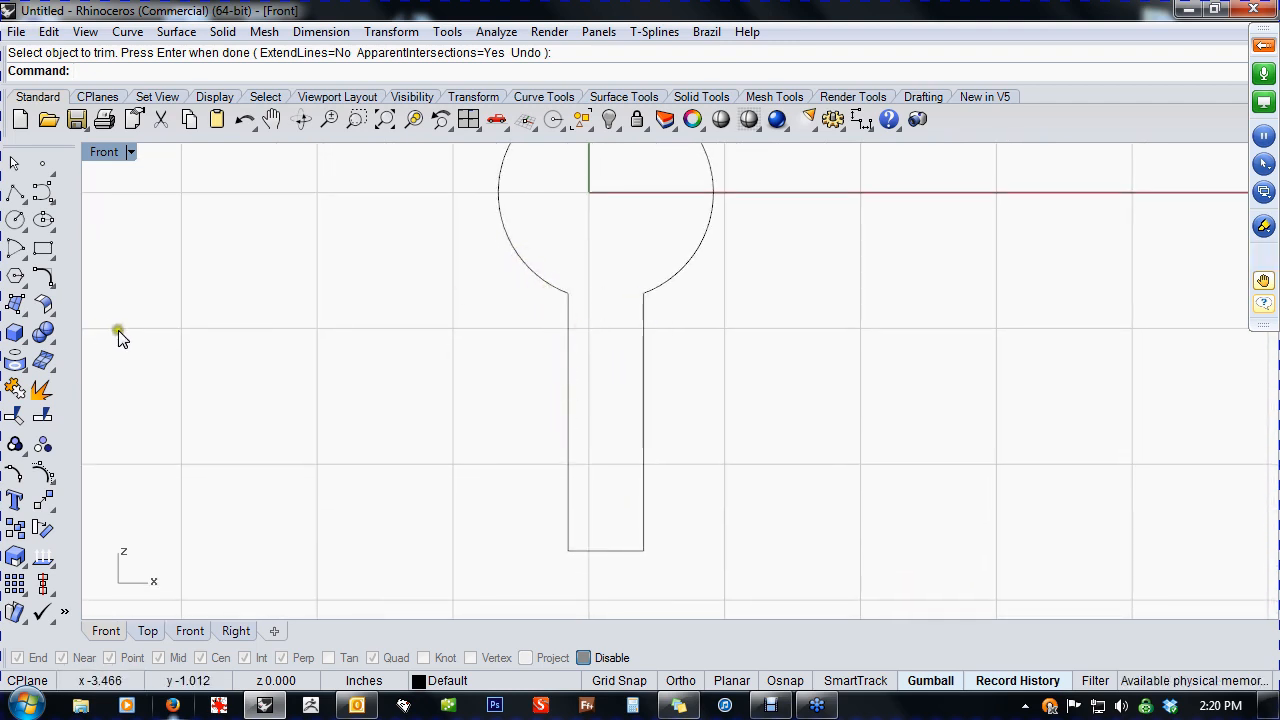
{"action": "left_click", "coordinate": [46, 282]}
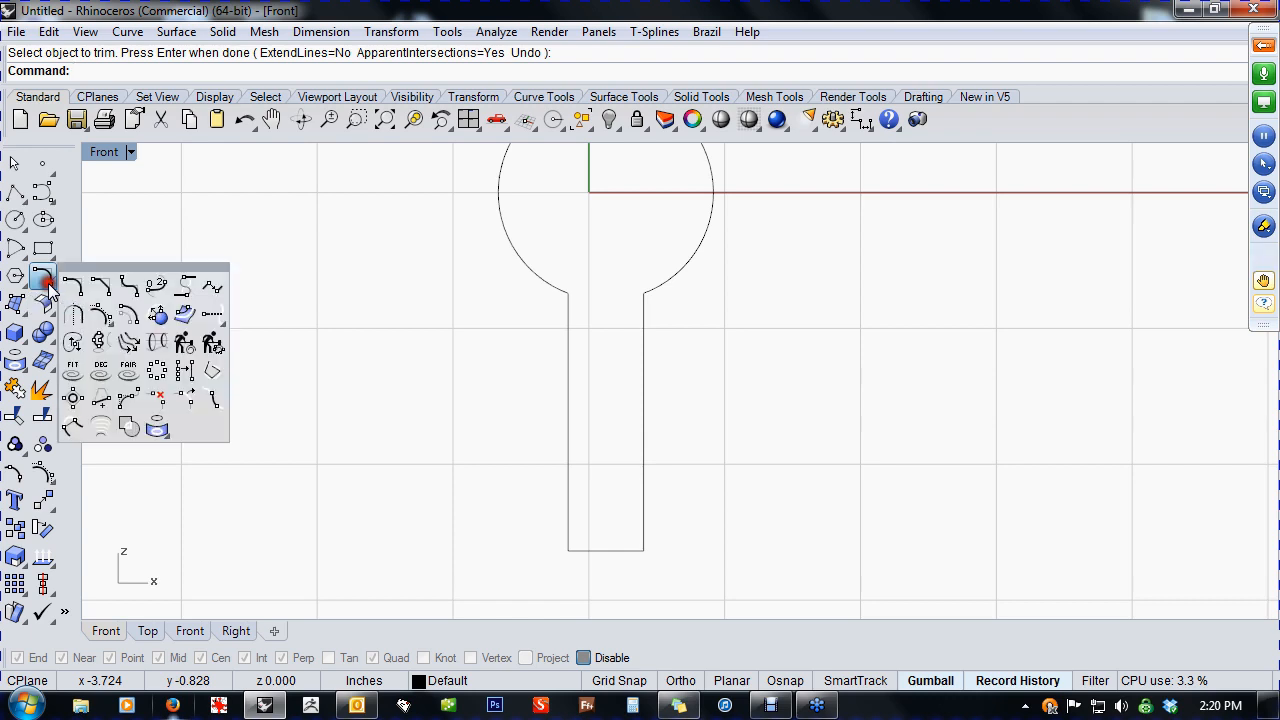
{"action": "left_click", "coordinate": [156, 289]}
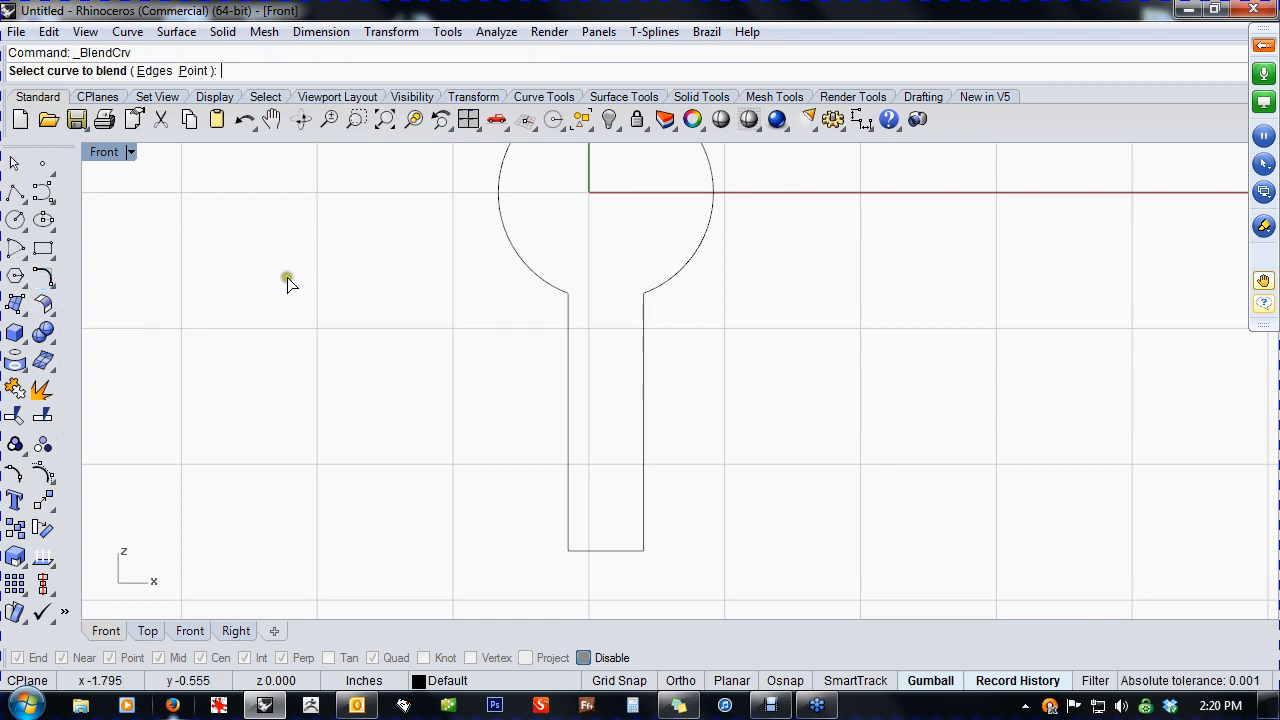
{"action": "left_click", "coordinate": [522, 266]}
{"action": "left_click", "coordinate": [565, 360]}
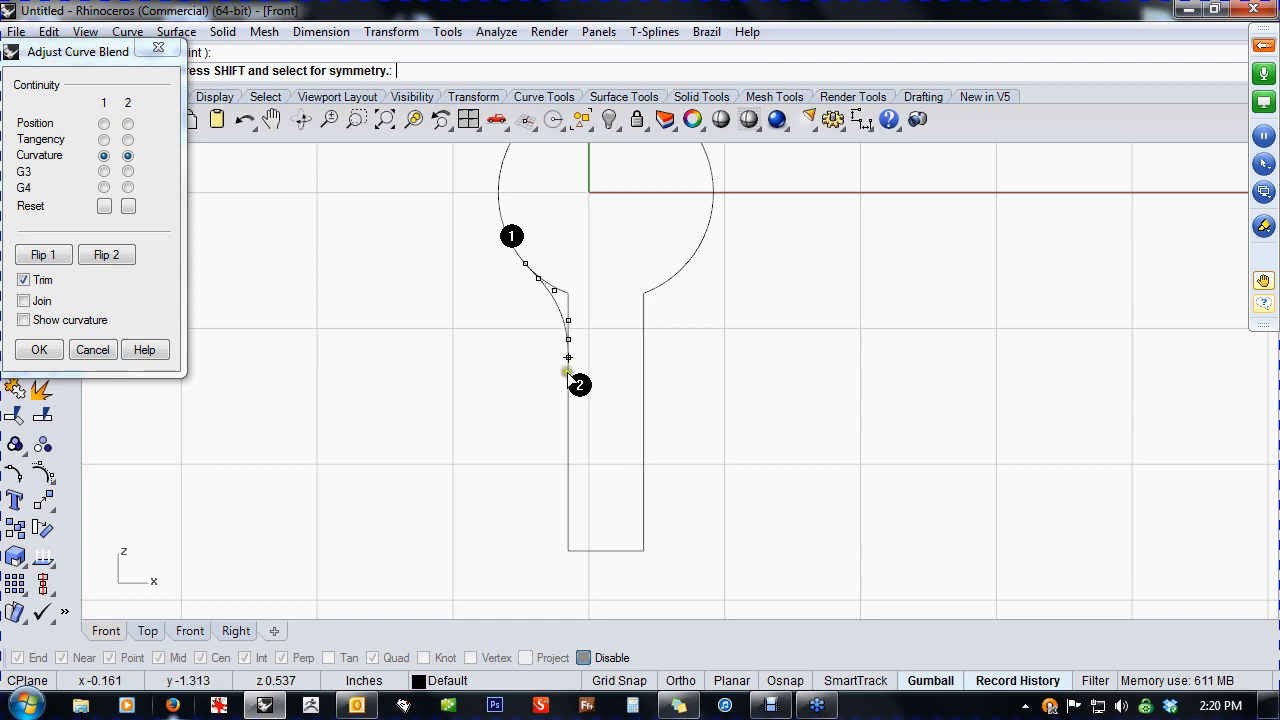
- Reshape the blend into a longer, smoother transition into the stem and create it with Trim and Join enabled
{"action": "mouse_move", "coordinate": [568, 358]}
{"action": "left_mouse_down"}
{"action": "mouse_move", "coordinate": [566, 406]}
{"action": "mouse_move", "coordinate": [566, 390]}
{"action": "left_mouse_up"}
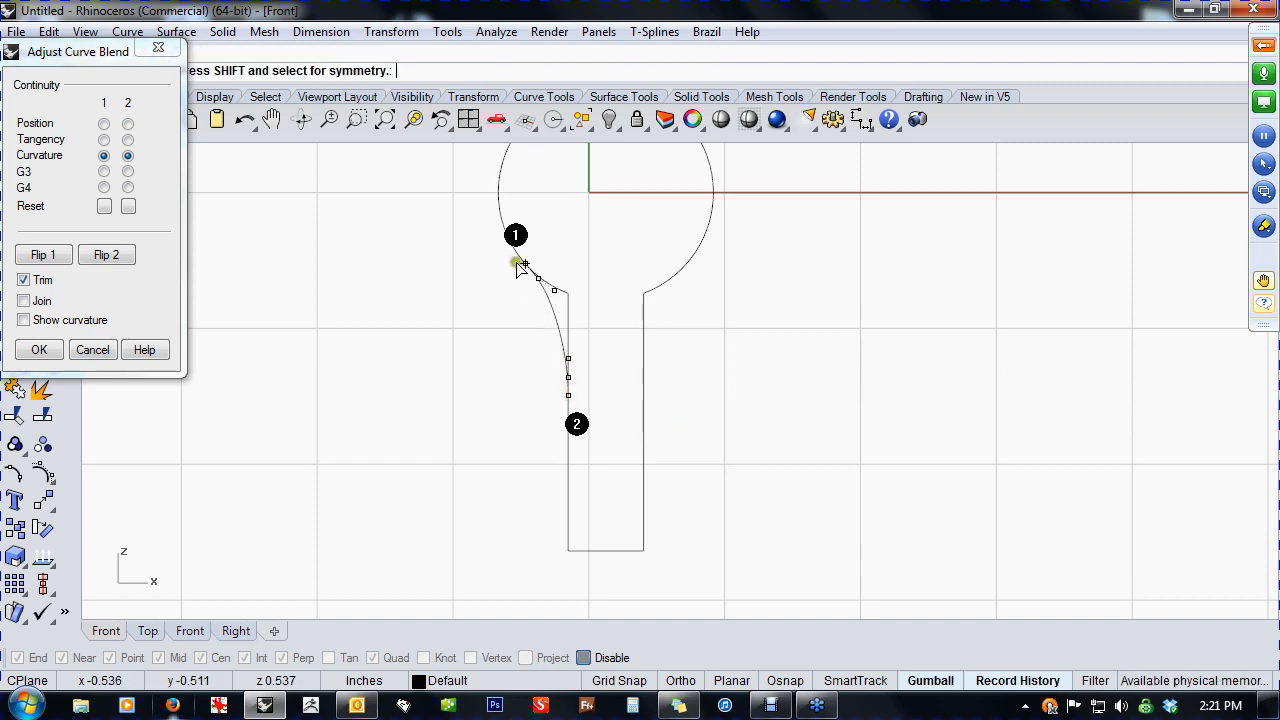
{"action": "mouse_move", "coordinate": [522, 262]}
{"action": "left_mouse_down"}
{"action": "mouse_move", "coordinate": [500, 251]}
{"action": "mouse_move", "coordinate": [511, 246]}
{"action": "mouse_move", "coordinate": [542, 293]}
{"action": "mouse_move", "coordinate": [530, 278]}
{"action": "left_mouse_up"}
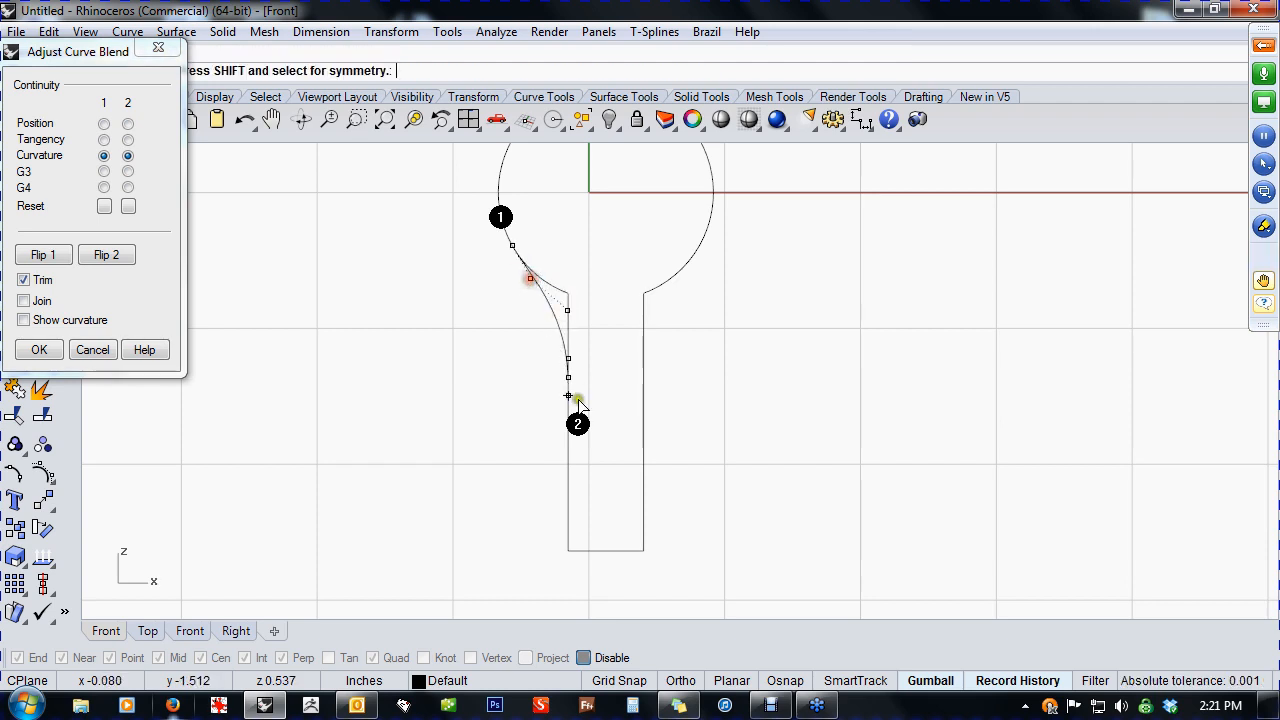
{"action": "left_click_drag", "start_coordinate": [570, 361], "coordinate": [576, 334]}
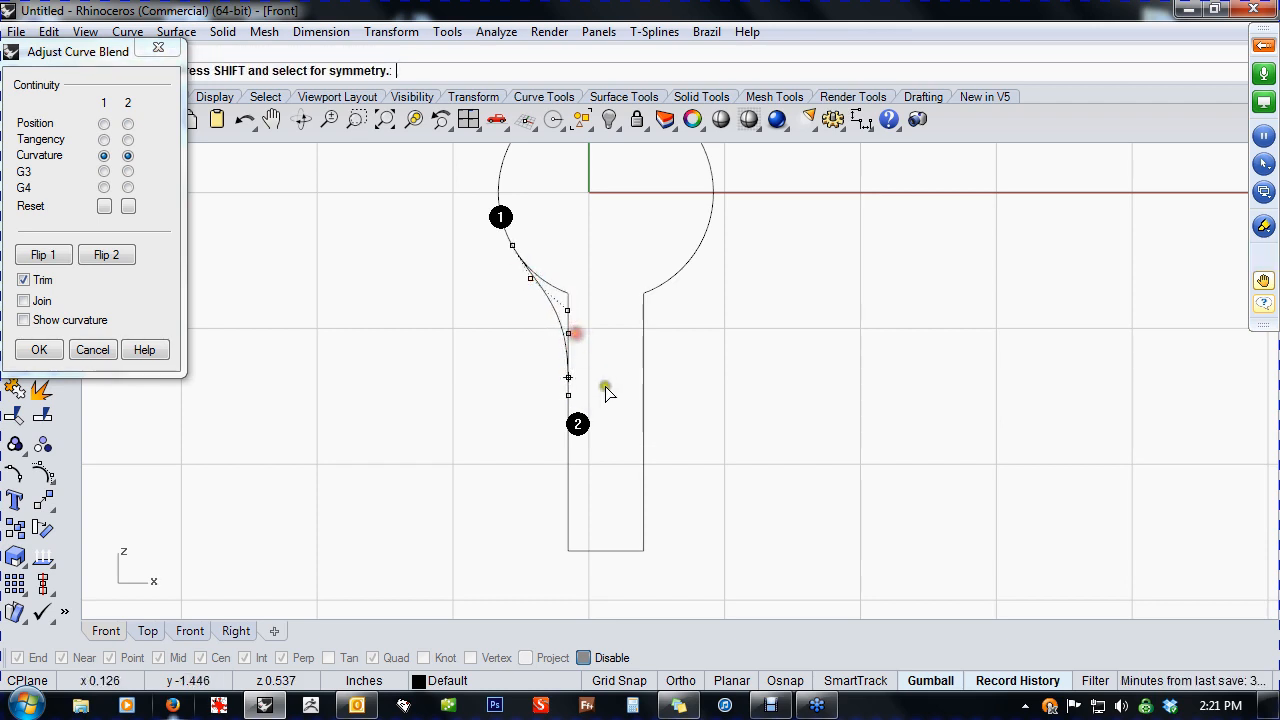
{"action": "left_click", "coordinate": [24, 281]}
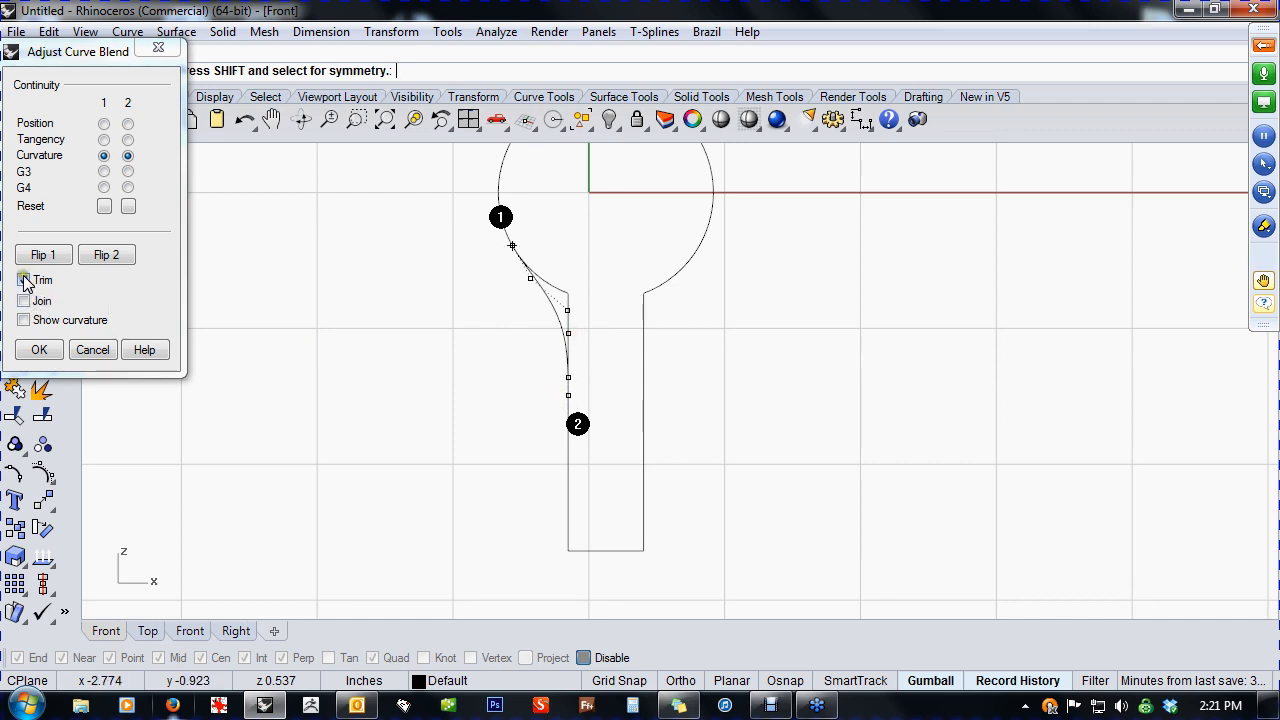
{"action": "left_click", "coordinate": [24, 301]}
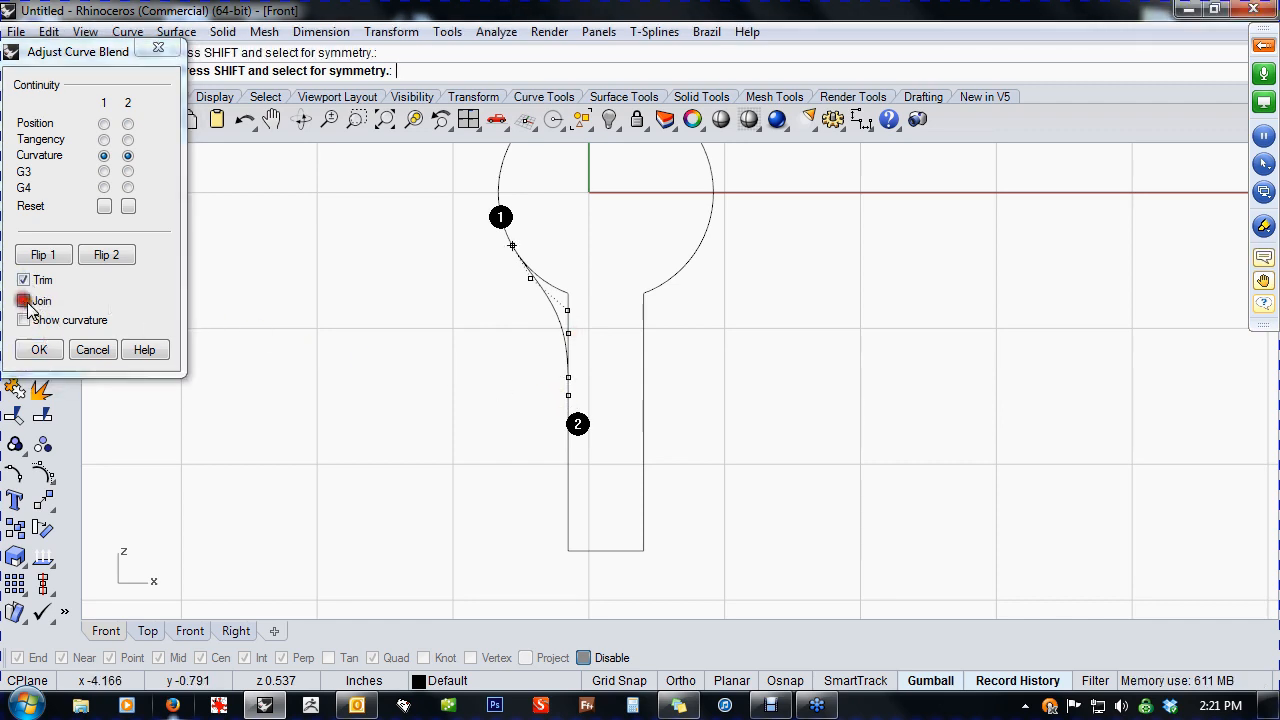
{"action": "left_click", "coordinate": [50, 357]}
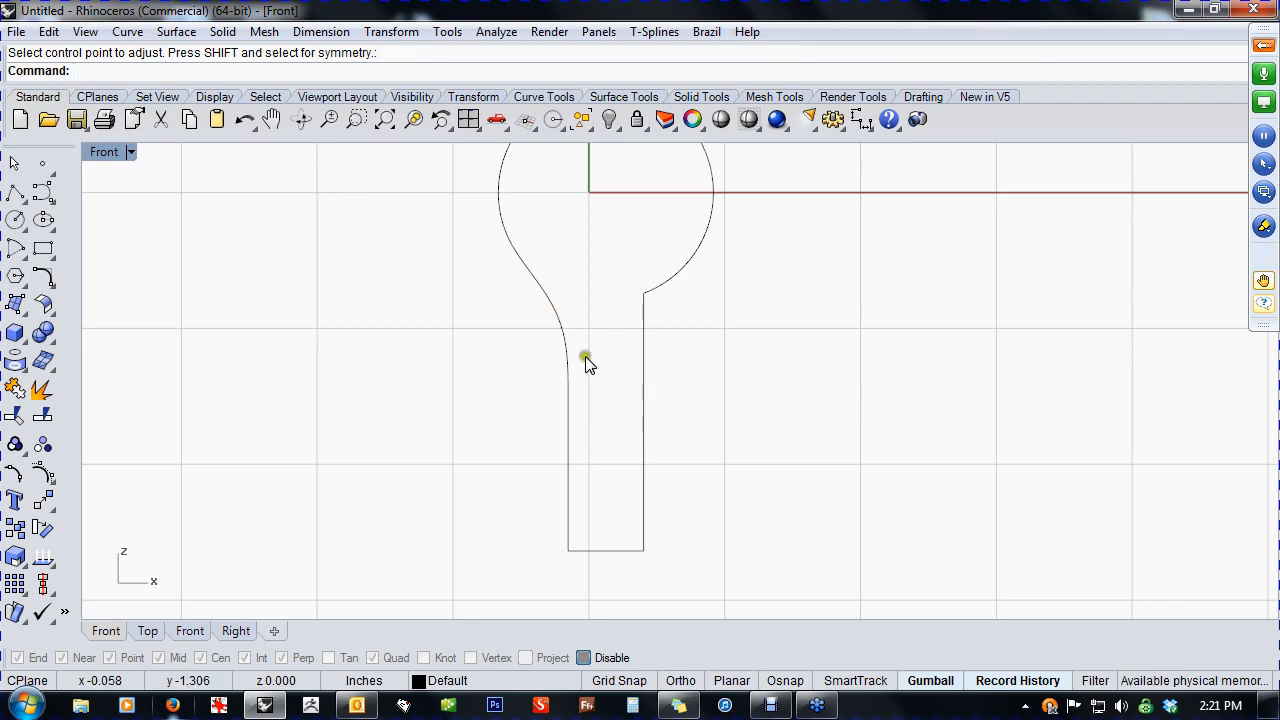
- Draw a vertical BothSides line through the circle's centre, extending past both ends of the outline
{"action": "scroll", "coordinate": [586, 365], "scroll_direction": "down", "scroll_amount": 4}
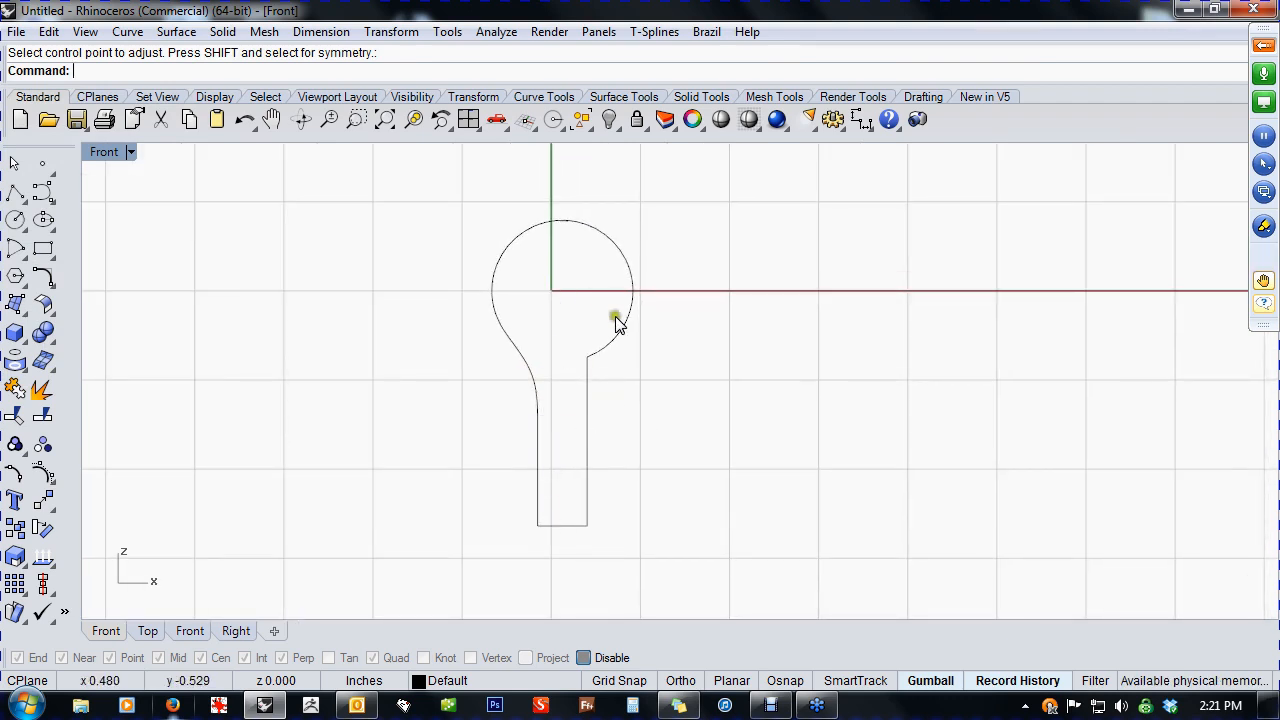
{"action": "left_click", "coordinate": [12, 192]}
{"action": "left_click", "coordinate": [123, 206]}
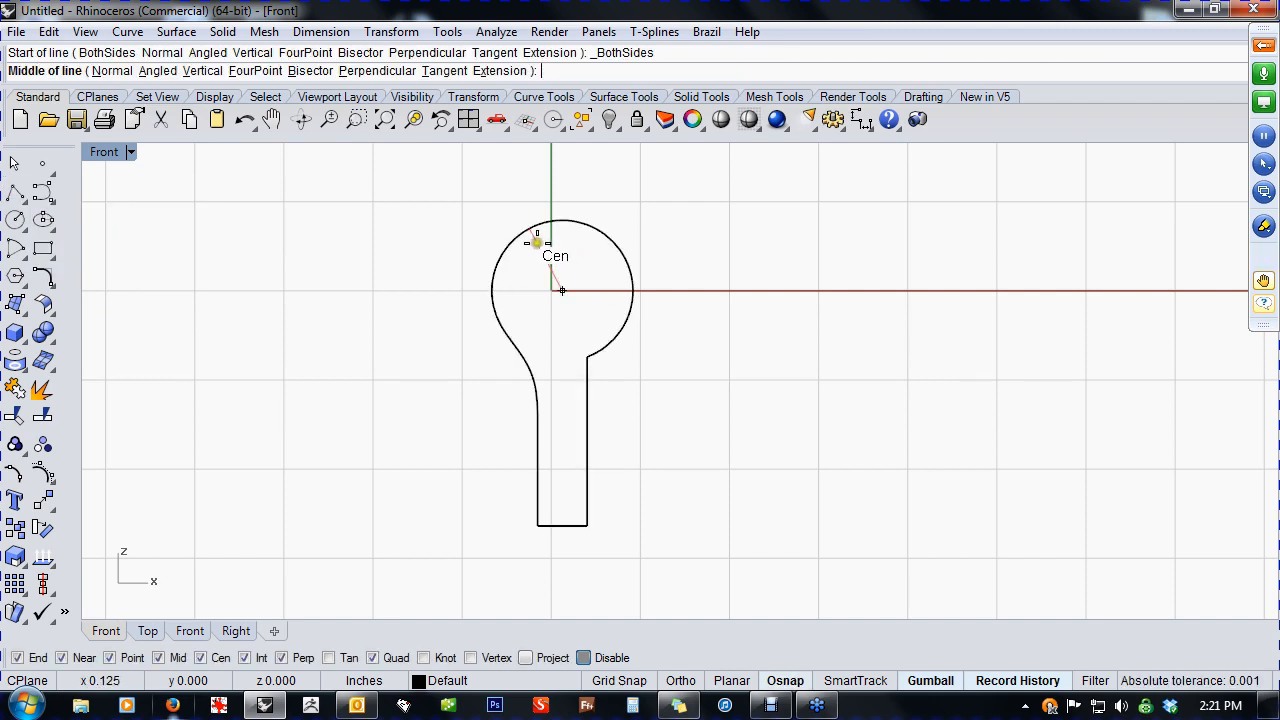
{"action": "left_click", "coordinate": [558, 270]}
{"action": "scroll", "coordinate": [563, 240], "scroll_direction": "down", "scroll_amount": 2}
{"action": "left_click", "coordinate": [569, 484]}
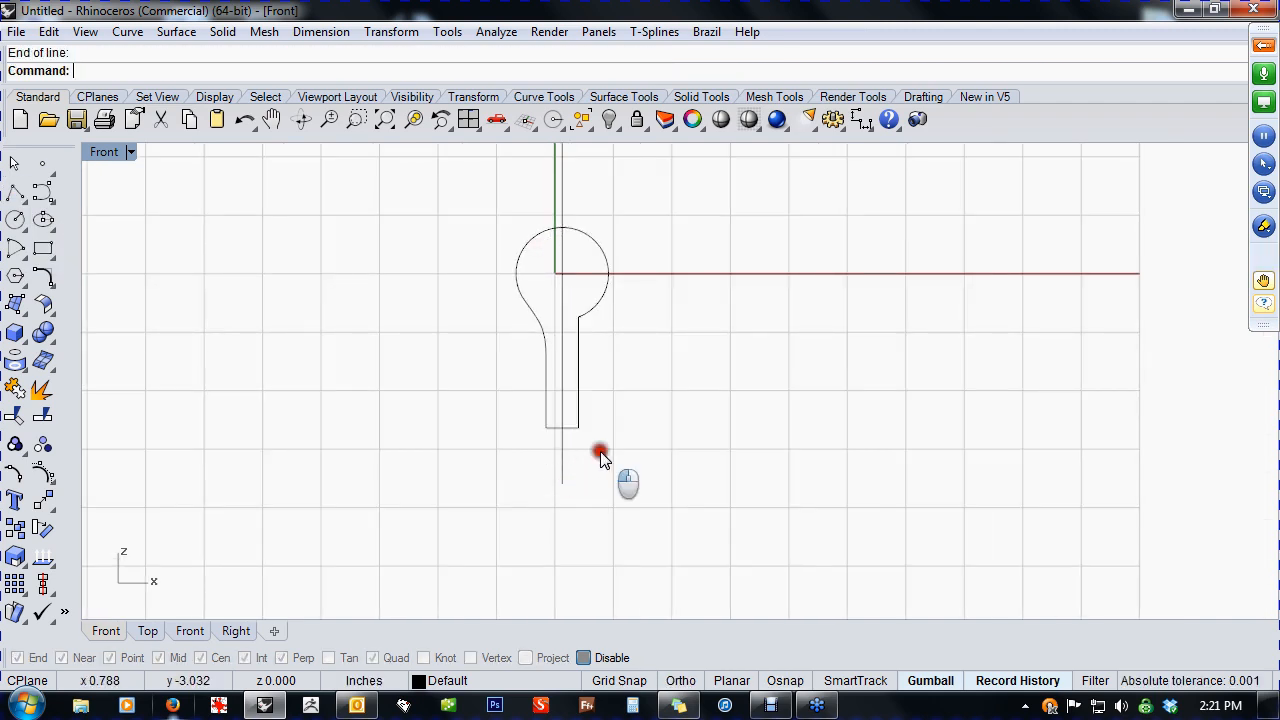
- Trim away the unblended right half of the outline using the vertical centre line as cutter
{"action": "left_click", "coordinate": [565, 475]}
{"action": "left_click", "coordinate": [57, 424]}
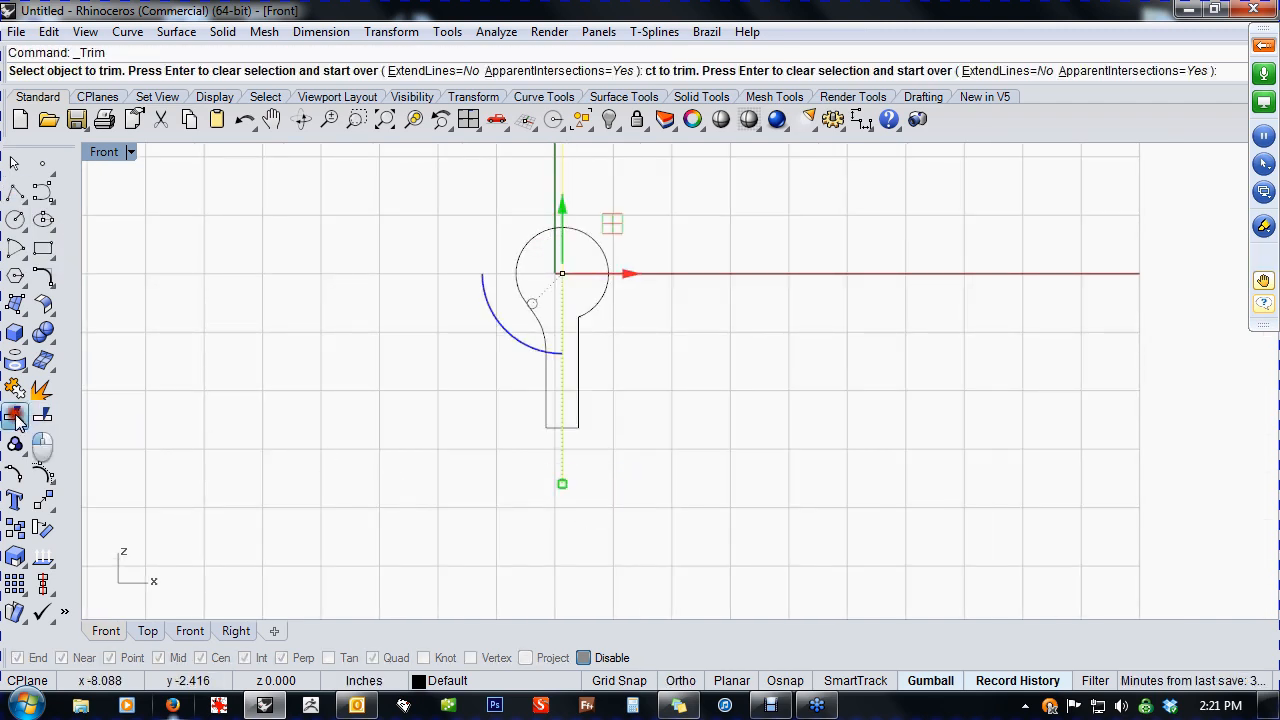
{"action": "left_click", "coordinate": [574, 425]}
{"action": "left_click", "coordinate": [580, 405]}
- Mirror the blended left half of the outline across the vertical centre line, keeping the original
{"action": "left_click", "coordinate": [534, 312]}
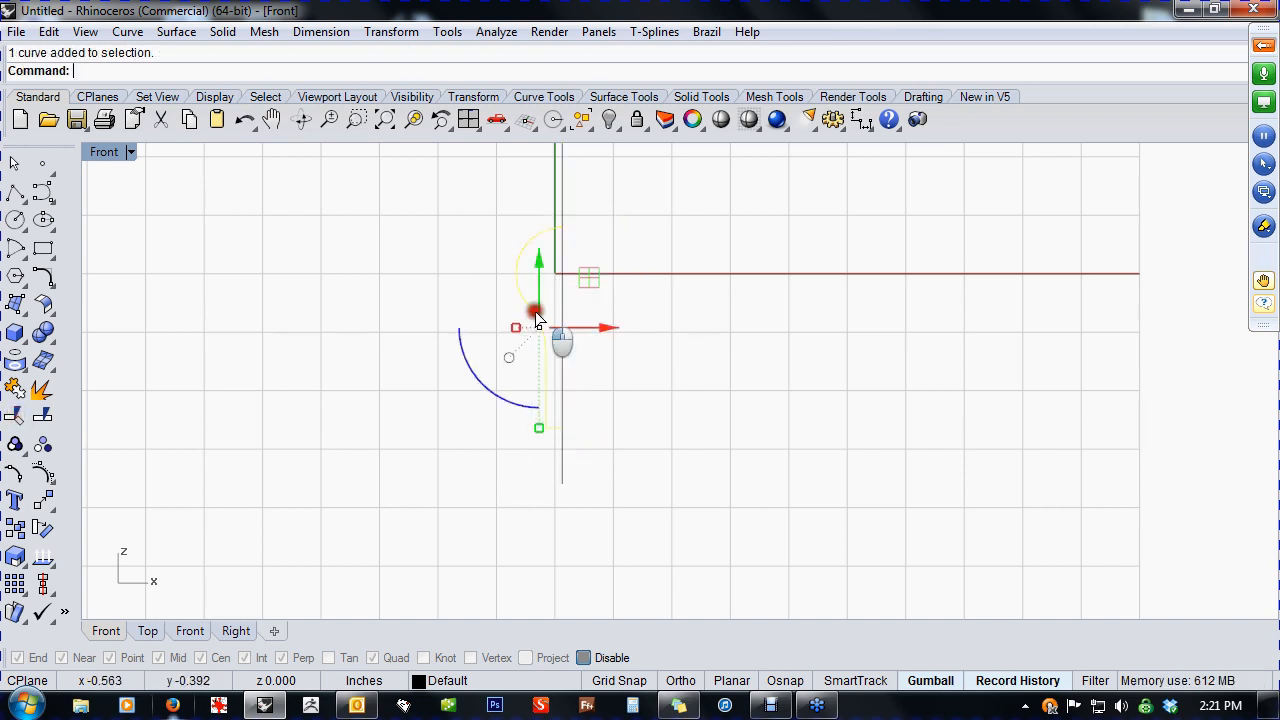
{"action": "left_click", "coordinate": [434, 280]}
{"action": "left_click", "coordinate": [509, 291]}
{"action": "left_click_drag", "start_coordinate": [508, 292], "coordinate": [497, 305]}
{"action": "left_click", "coordinate": [46, 502]}
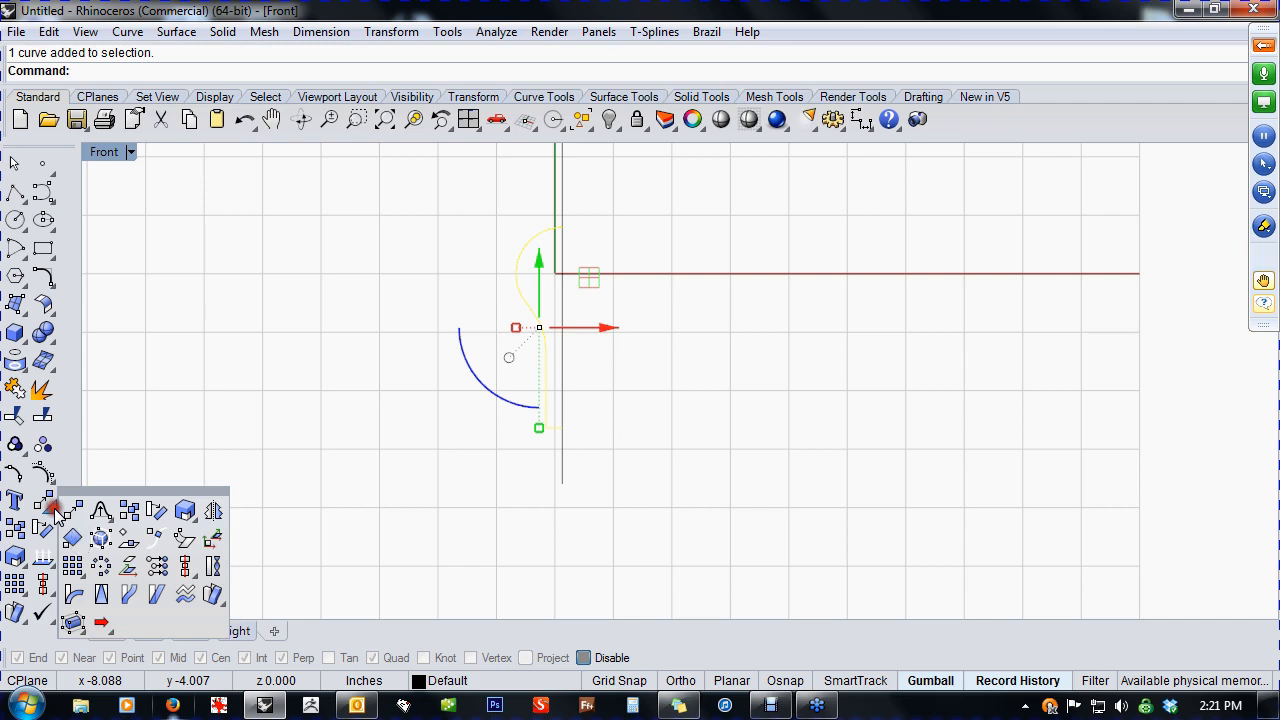
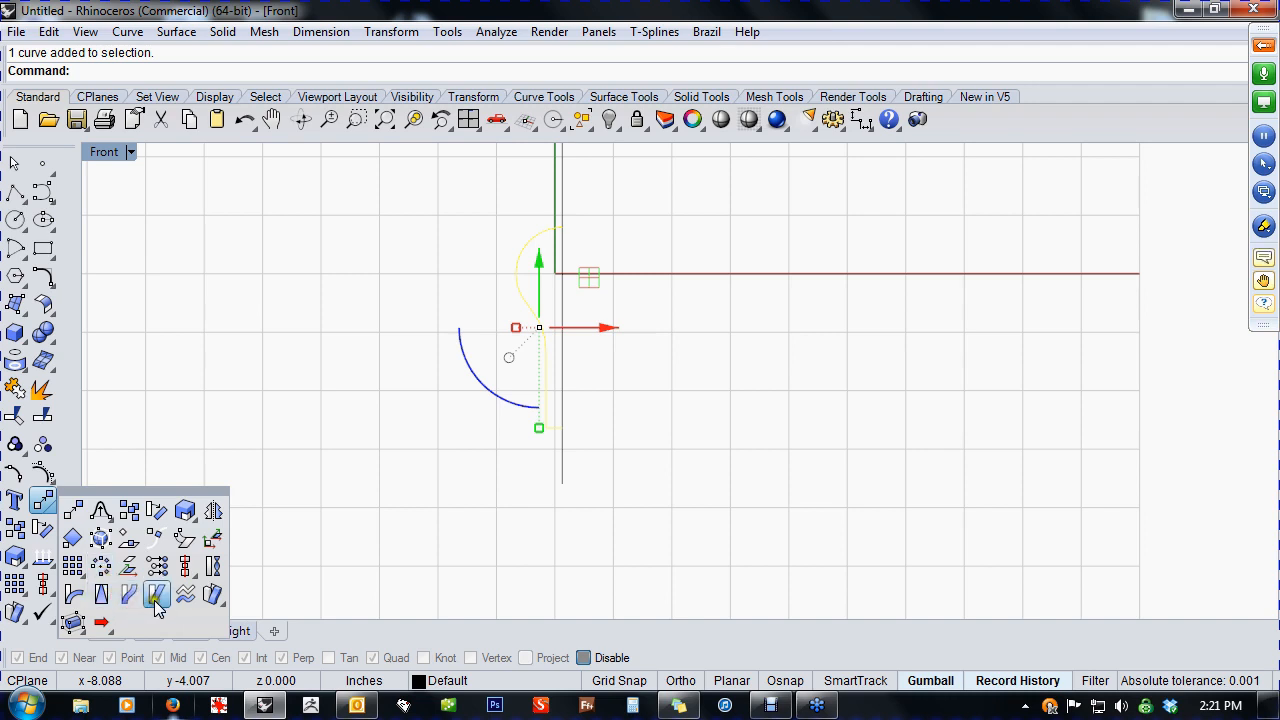
{"action": "left_click", "coordinate": [211, 510]}
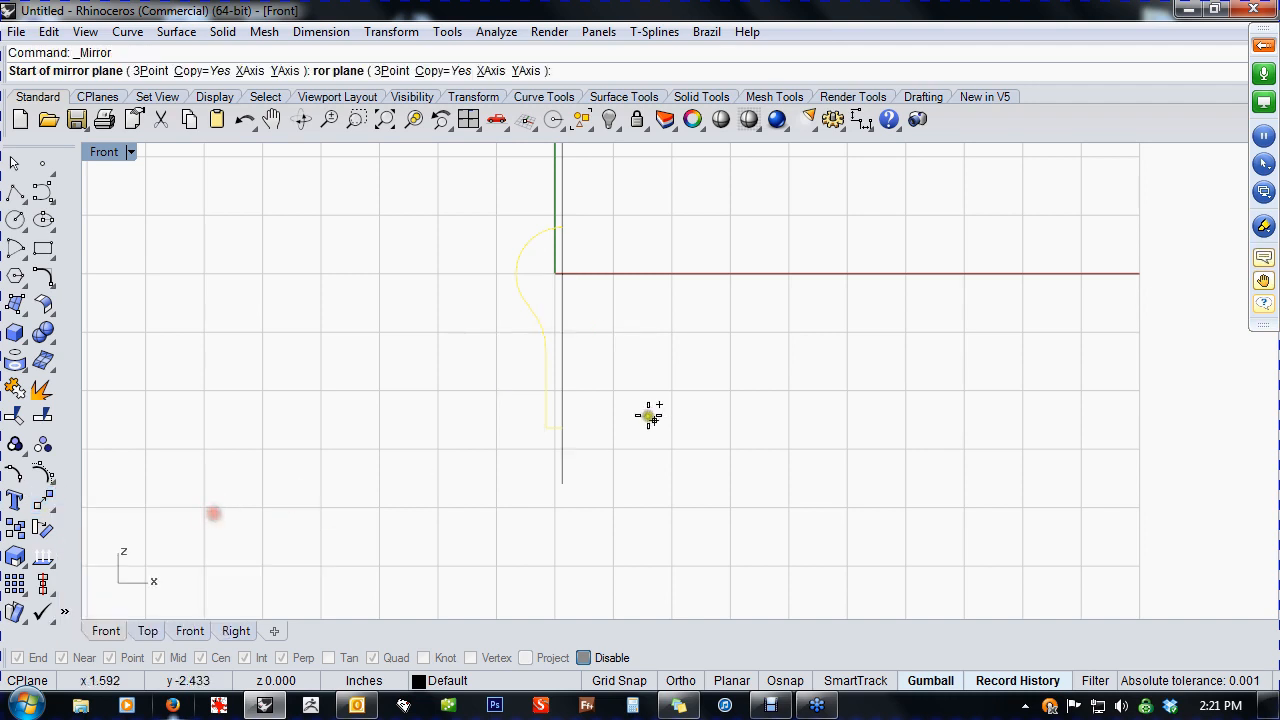
{"action": "left_click", "coordinate": [562, 428]}
{"action": "left_click", "coordinate": [591, 317]}
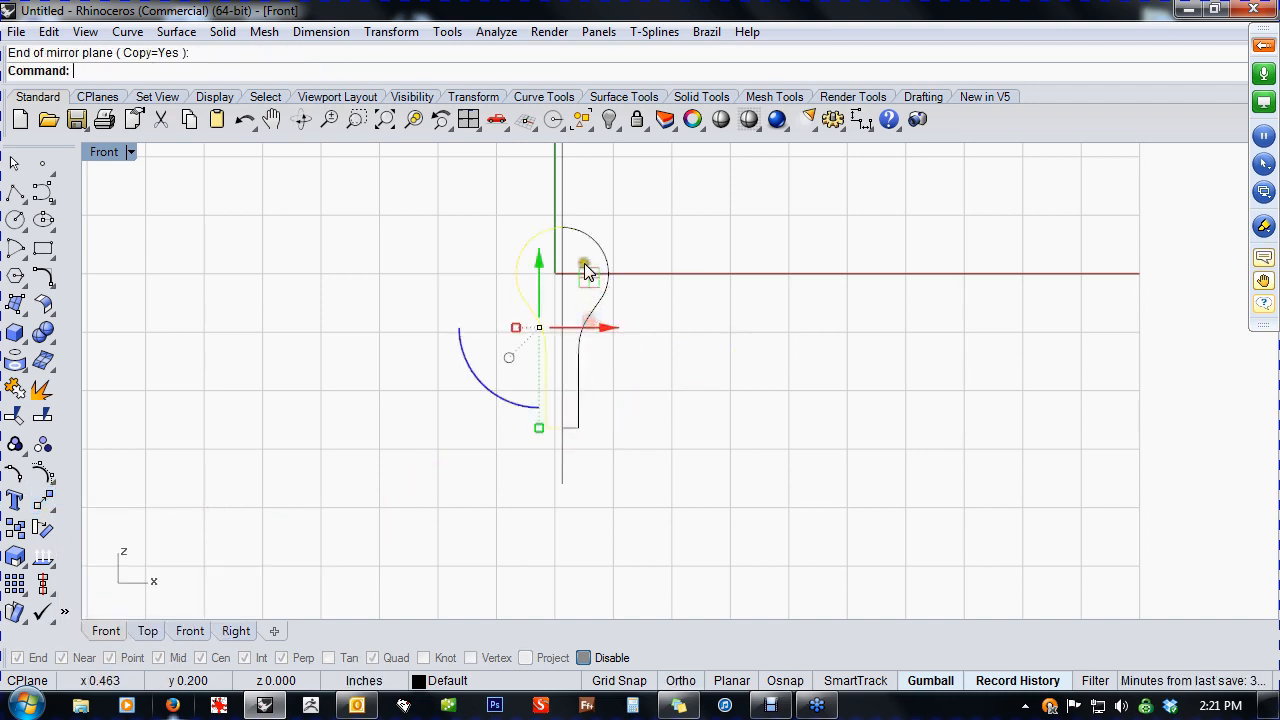
- Join the left and mirrored right halves into one closed outline curve
{"action": "scroll", "coordinate": [588, 262], "scroll_direction": "up", "scroll_amount": 3}
{"action": "left_click", "coordinate": [605, 224]}
{"action": "type", "text": "j"}
{"action": "right_click", "coordinate": [669, 375]}
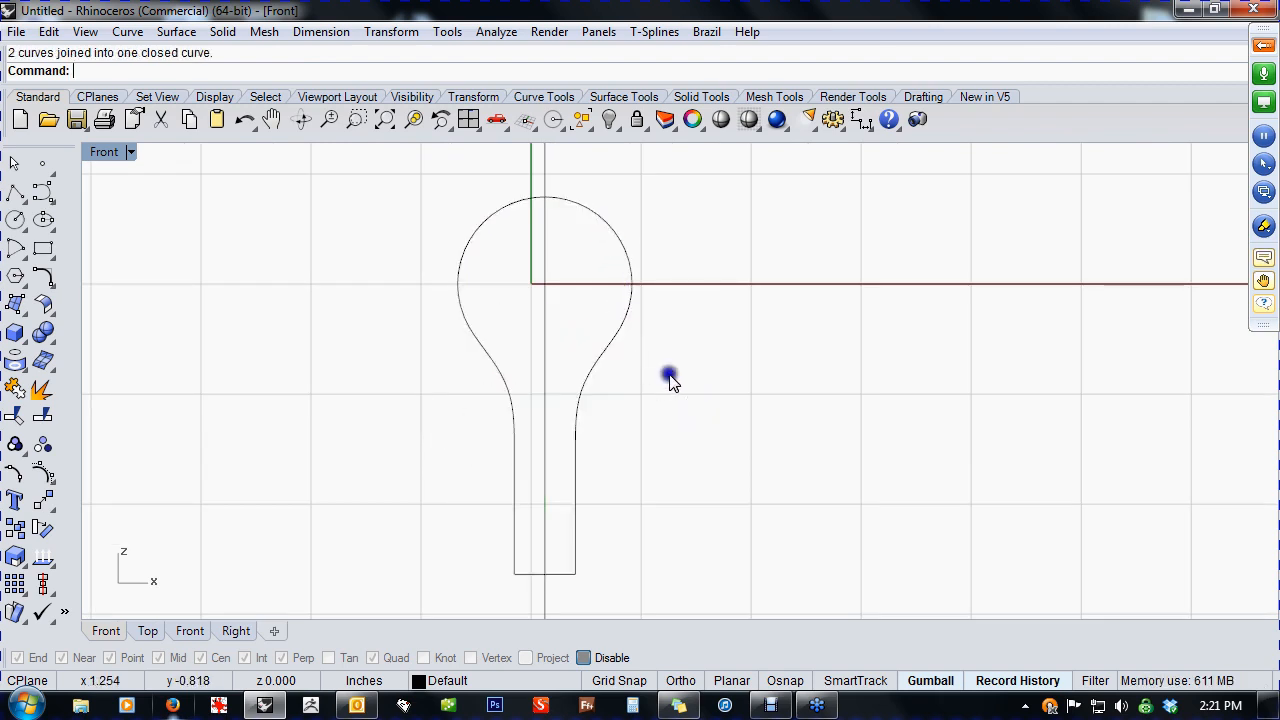
- Delete the vertical centre line running through the joined outline
{"action": "left_click", "coordinate": [677, 408]}
{"action": "scroll", "coordinate": [673, 409], "scroll_direction": "down", "scroll_amount": 2}
{"action": "right_click_drag", "start_coordinate": [667, 412], "coordinate": [664, 386]}
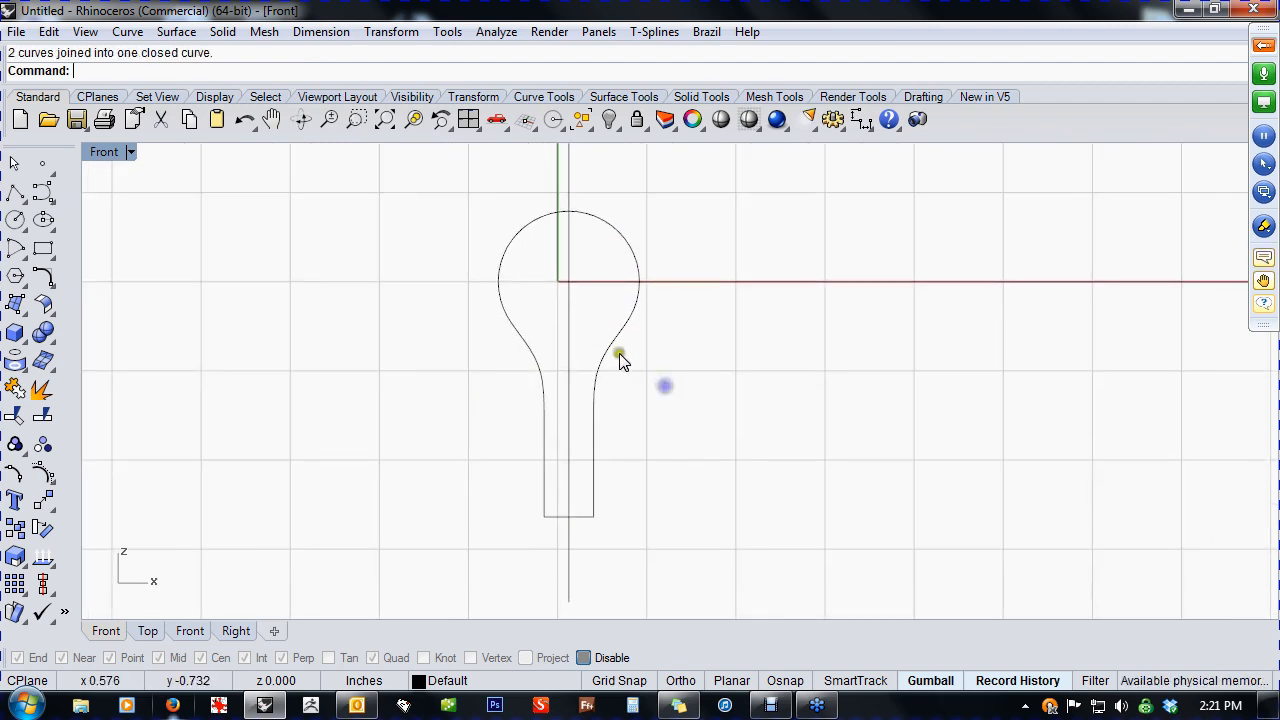
{"action": "left_click", "coordinate": [606, 344]}
{"action": "left_click", "coordinate": [677, 447]}
{"action": "key", "text": "Delete"}
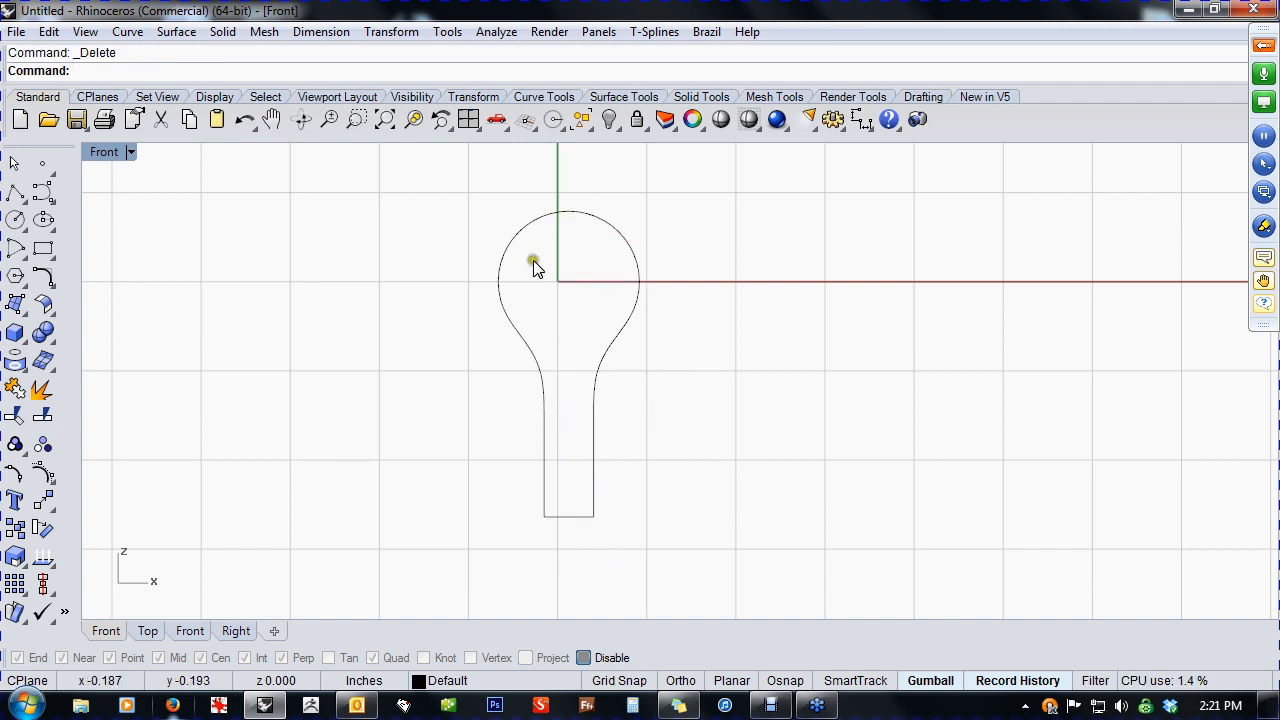
- Draw a circle about 1.22 in in diameter inside the outline, concentric with its round head
{"action": "left_click", "coordinate": [15, 219]}
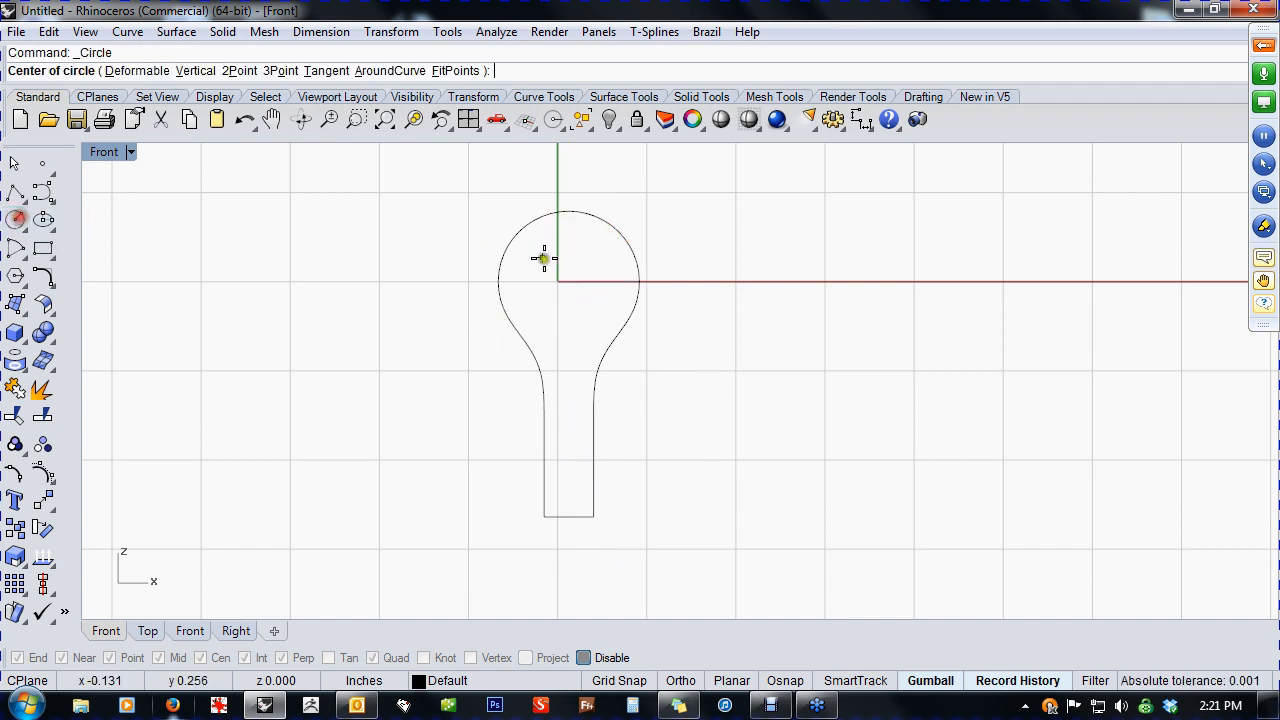
{"action": "left_click", "coordinate": [525, 243]}
{"action": "scroll", "coordinate": [540, 248], "scroll_direction": "up", "scroll_amount": 2}
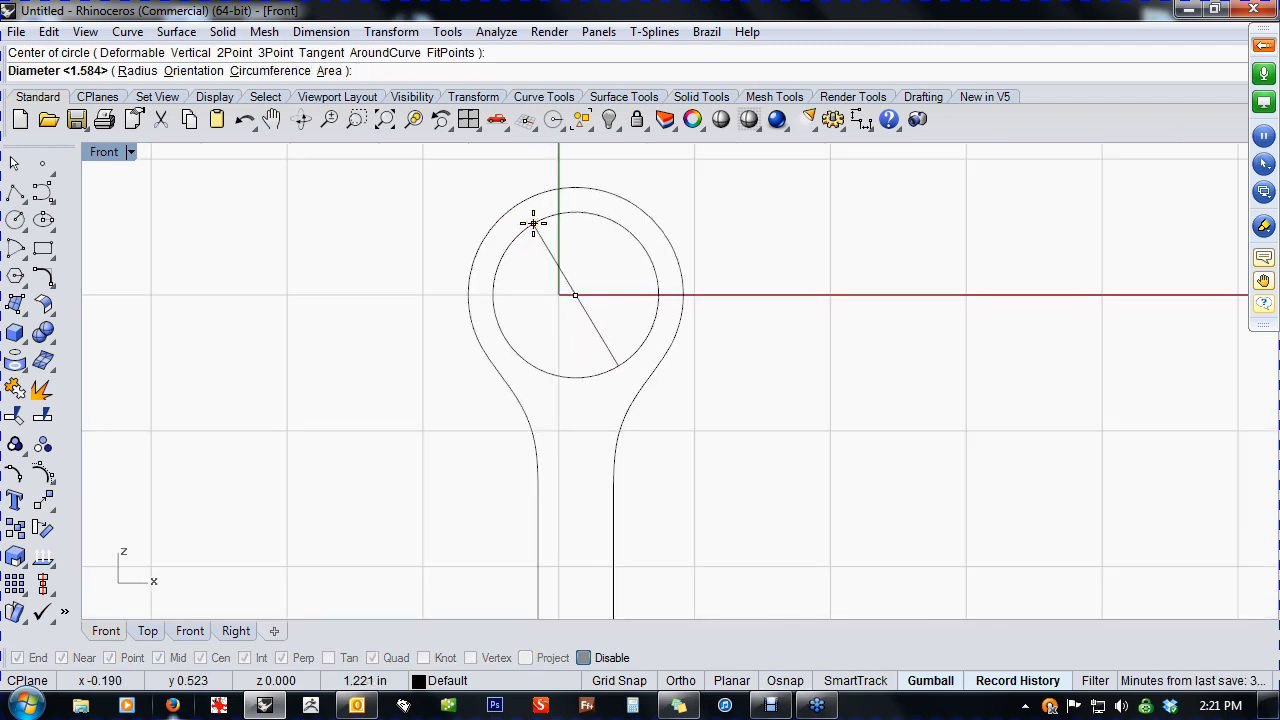
{"action": "left_click", "coordinate": [533, 223]}
{"action": "scroll", "coordinate": [737, 443], "scroll_direction": "down", "scroll_amount": 3}
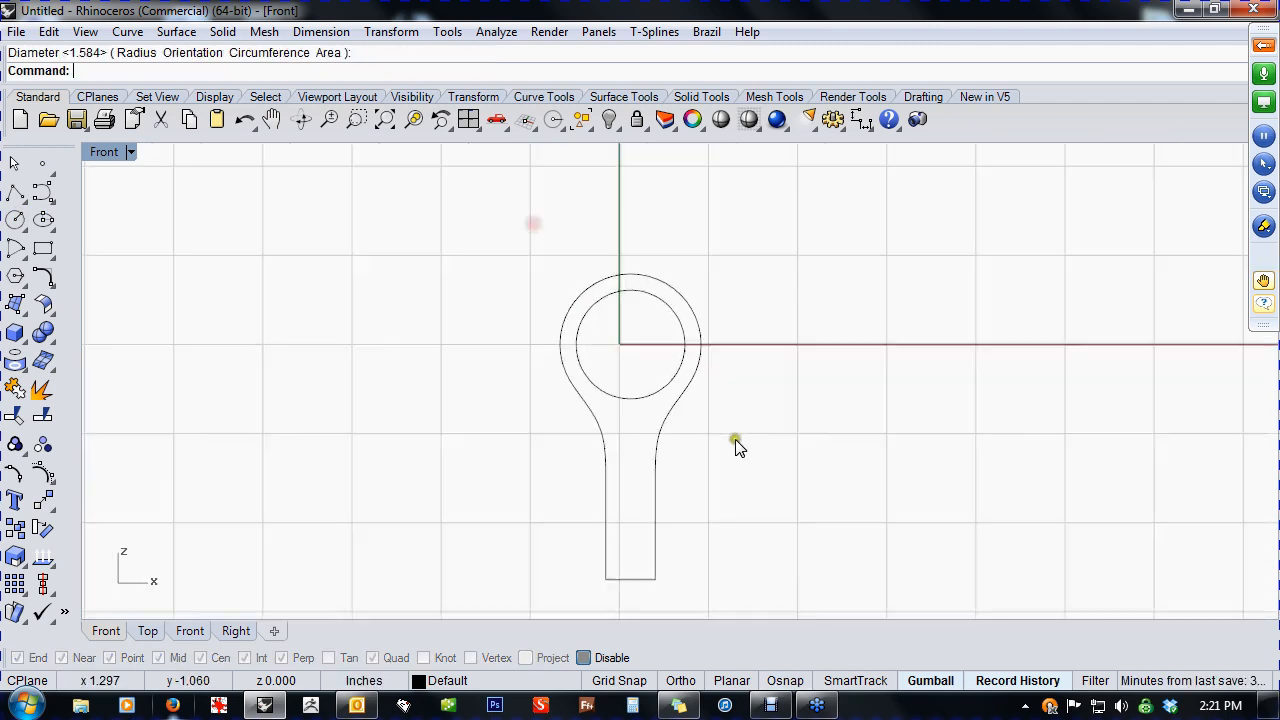
- Move the outline and the inner circle together about 1.31 in along negative Y, in front of the earbud, in the perspective view
{"action": "type", "text": "s"}
{"action": "right_click", "coordinate": [672, 440]}
{"action": "mouse_move", "coordinate": [711, 454]}
{"action": "right_mouse_down"}
{"action": "mouse_move", "coordinate": [714, 432]}
{"action": "mouse_move", "coordinate": [581, 424]}
{"action": "mouse_move", "coordinate": [566, 411]}
{"action": "right_mouse_up"}
{"action": "scroll", "coordinate": [660, 420], "scroll_direction": "up", "scroll_amount": 4}
{"action": "type", "text": "p"}
{"action": "right_click", "coordinate": [665, 440]}
{"action": "left_click", "coordinate": [720, 372]}
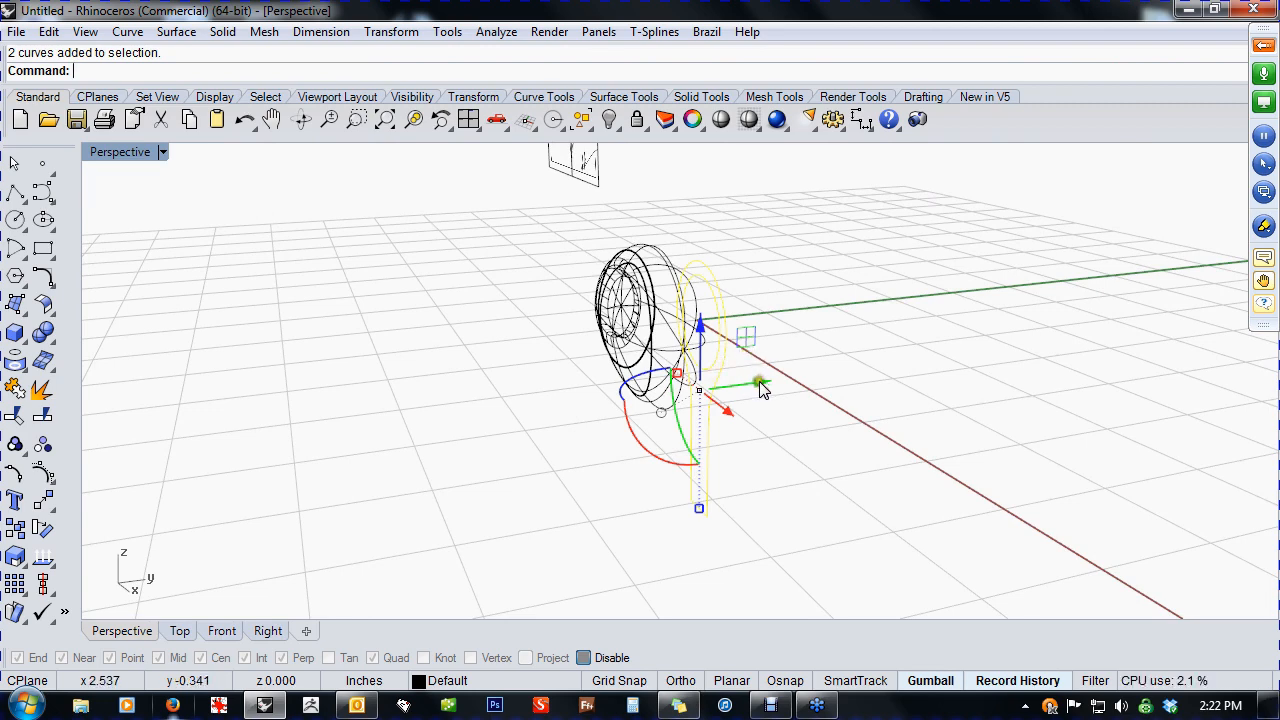
{"action": "left_click_drag", "start_coordinate": [760, 390], "coordinate": [669, 401]}
- Display the model shaded, check it in perspective and switch to the front view
{"action": "middle_click", "coordinate": [612, 338]}
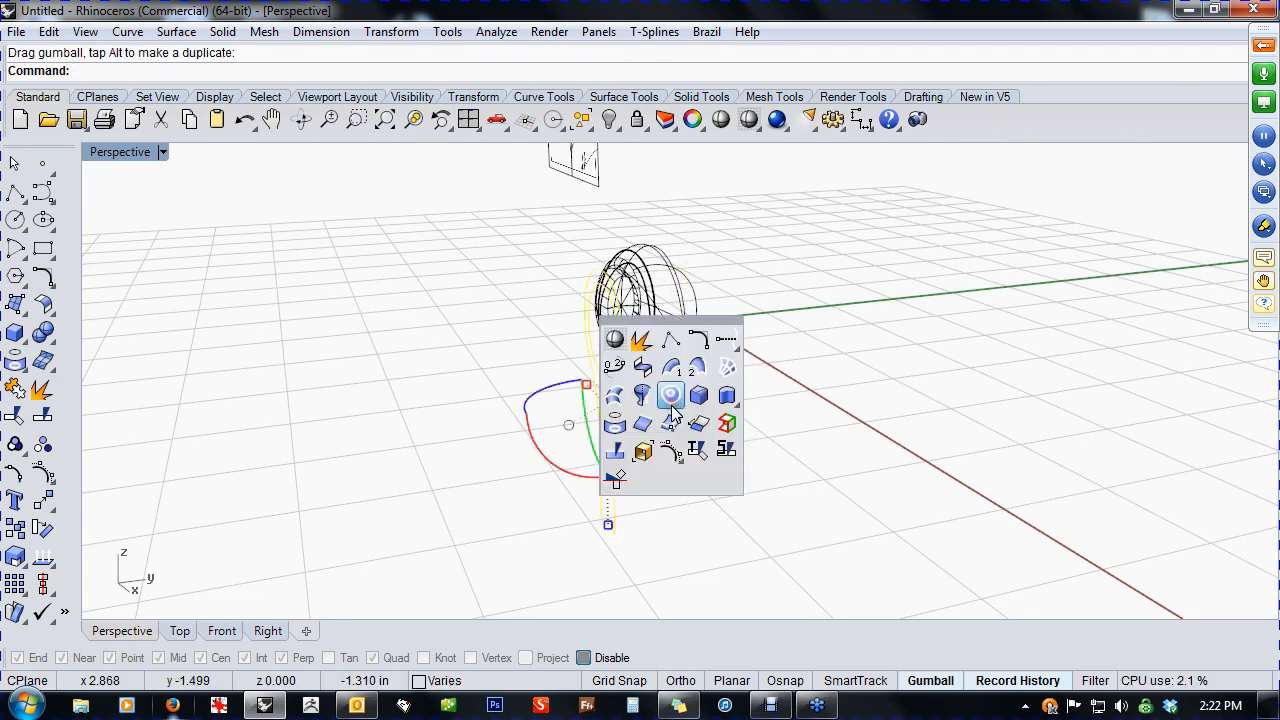
{"action": "left_click", "coordinate": [615, 348]}
{"action": "mouse_move", "coordinate": [448, 429]}
{"action": "right_mouse_down"}
{"action": "mouse_move", "coordinate": [729, 409]}
{"action": "mouse_move", "coordinate": [780, 480]}
{"action": "mouse_move", "coordinate": [686, 471]}
{"action": "mouse_move", "coordinate": [748, 451]}
{"action": "mouse_move", "coordinate": [689, 451]}
{"action": "mouse_move", "coordinate": [782, 483]}
{"action": "right_mouse_up"}
{"action": "type", "text": "ff"}
{"action": "key", "text": "Return"}
{"action": "type", "text": "f"}
{"action": "right_click", "coordinate": [739, 454]}
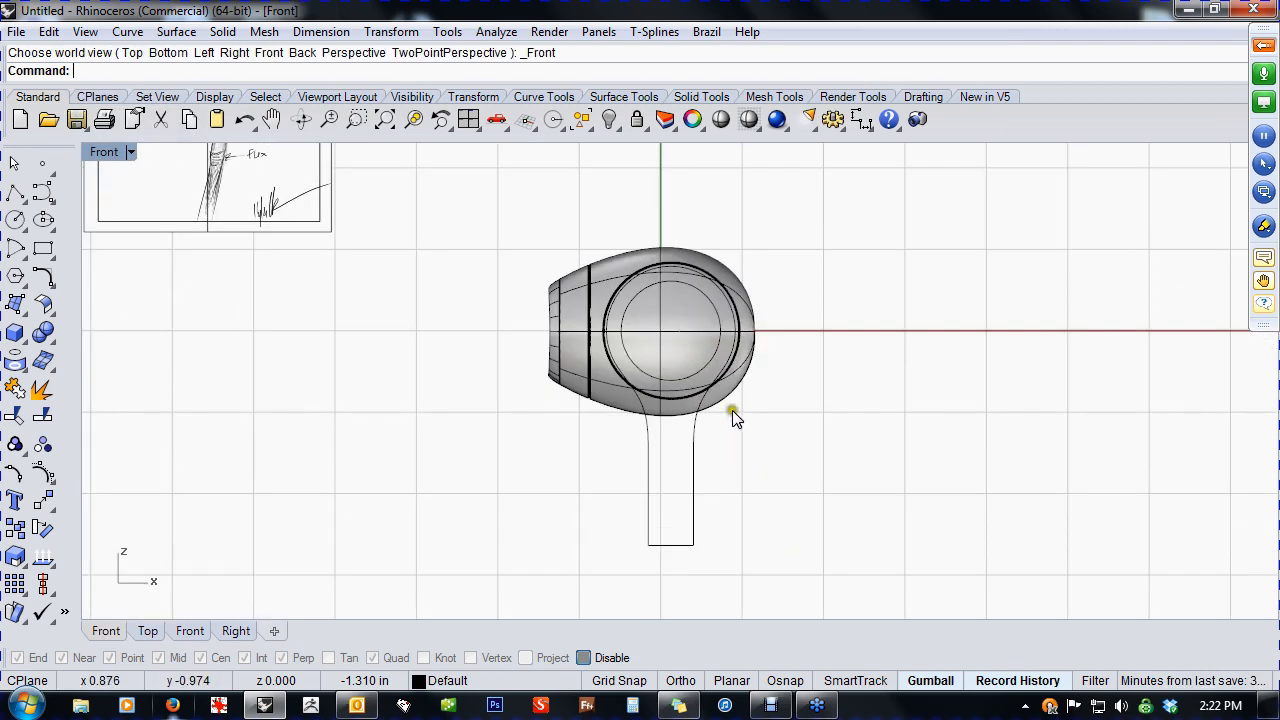
- Select the outline and inner circle to examine how they line up with the earbud's round groove
{"action": "scroll", "coordinate": [733, 418], "scroll_direction": "up", "scroll_amount": 4}
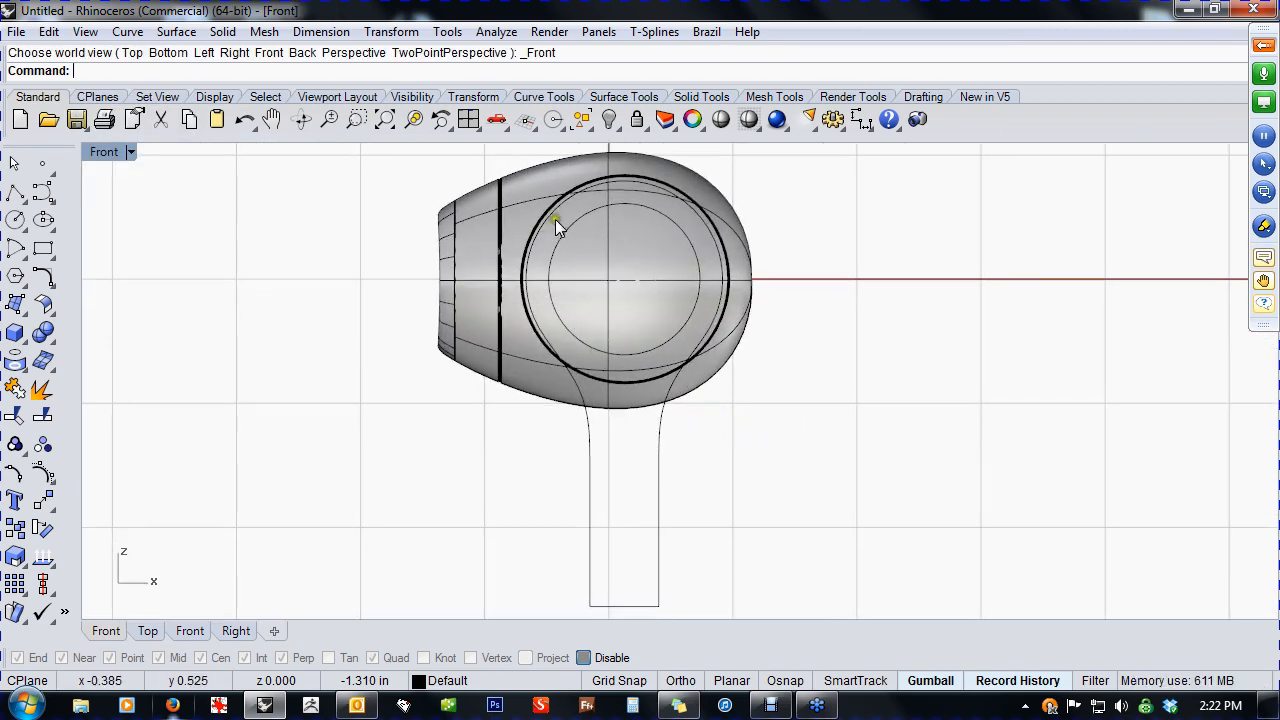
{"action": "left_click", "coordinate": [580, 216]}
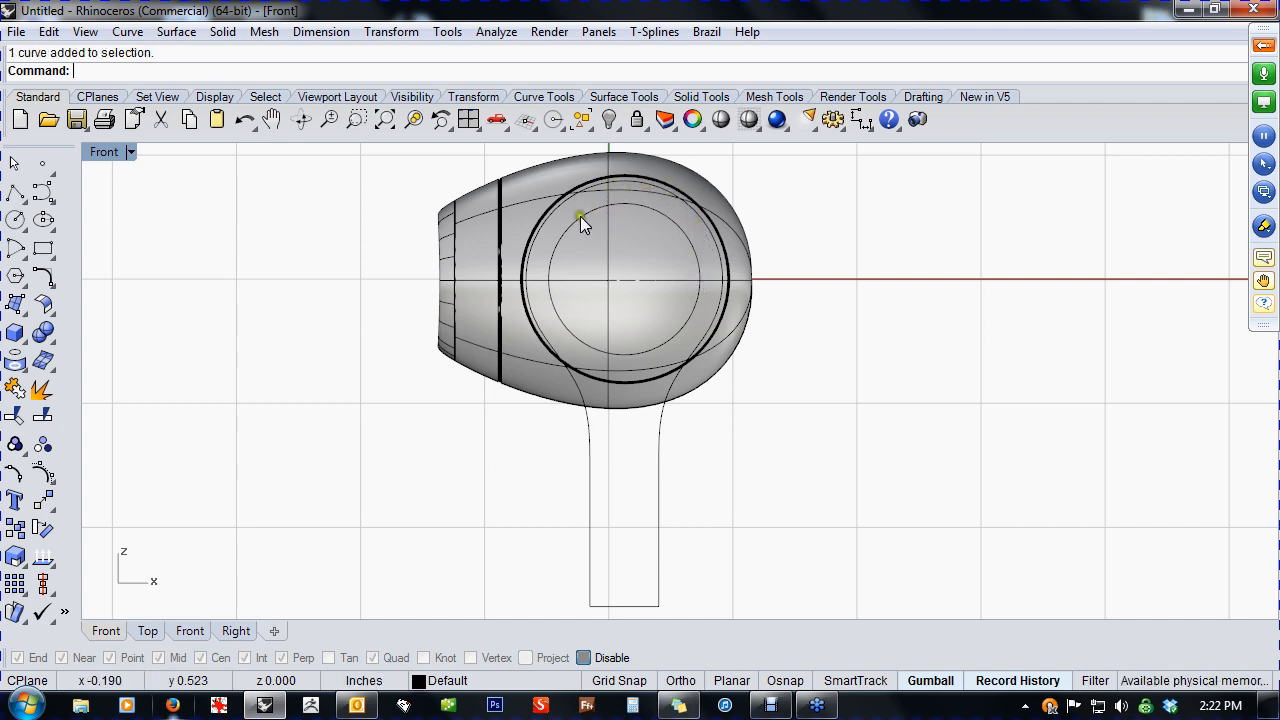
{"action": "left_click", "coordinate": [581, 217]}
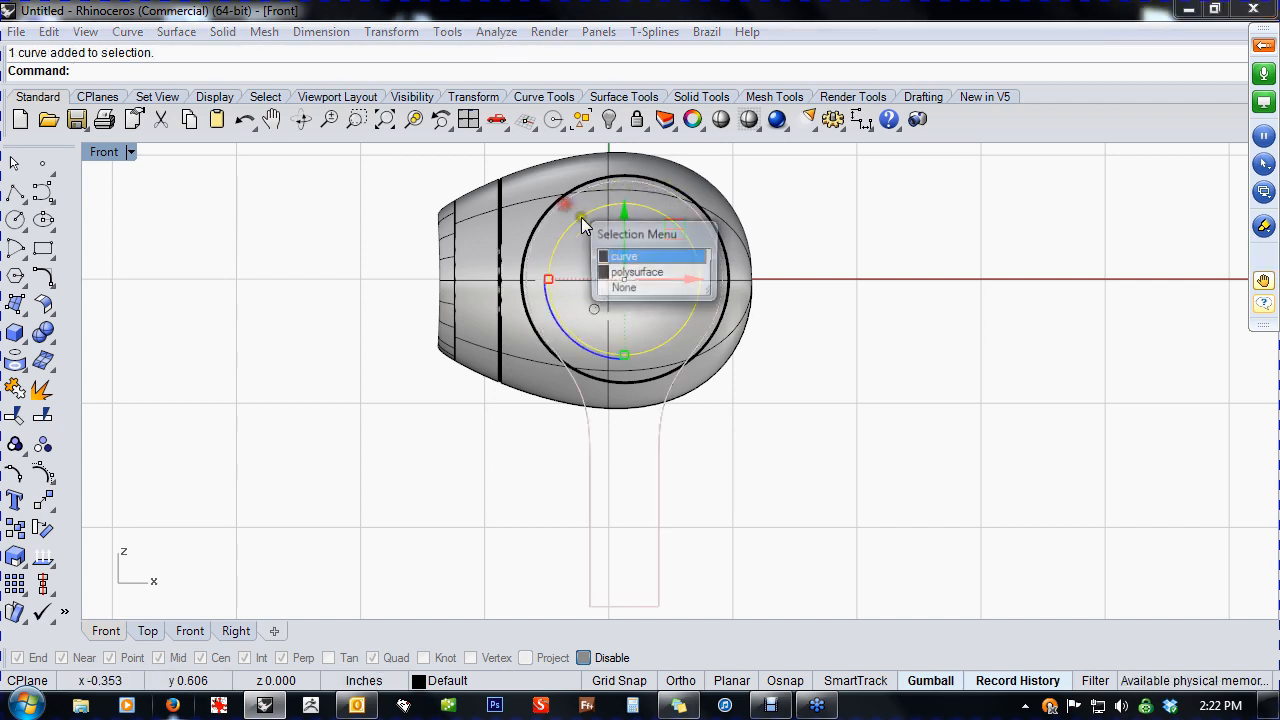
{"action": "left_click", "coordinate": [622, 257]}
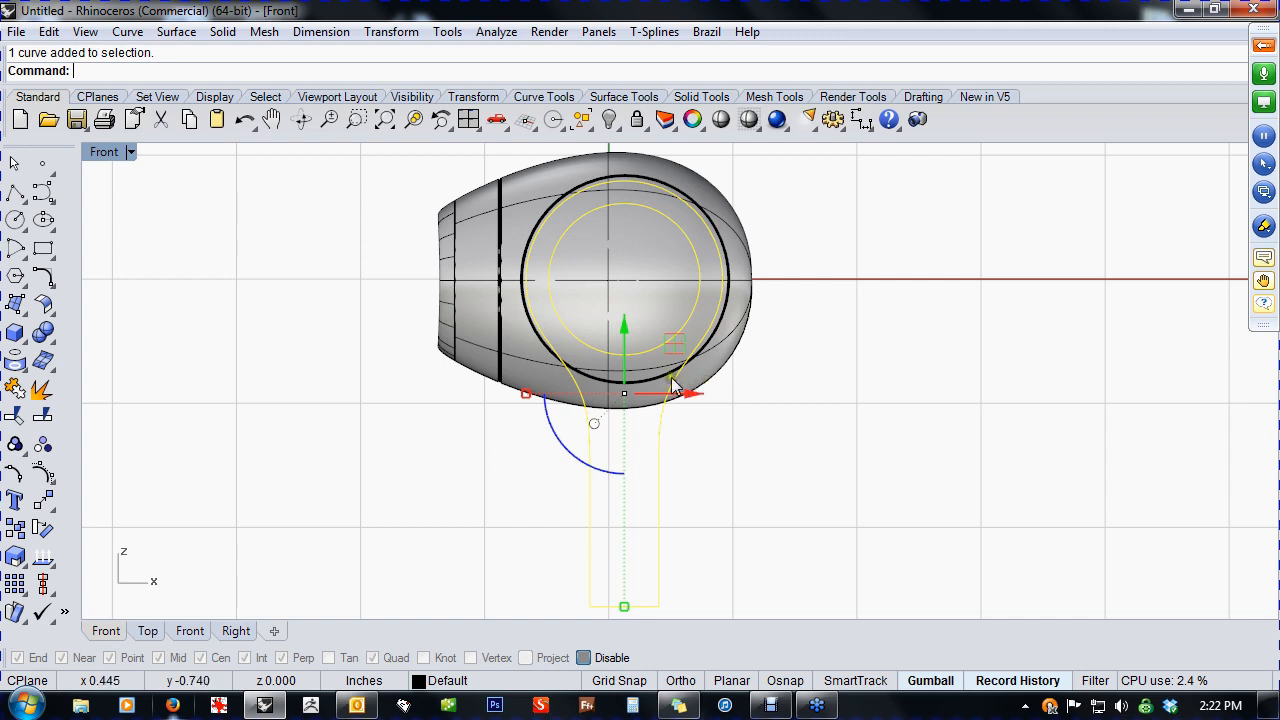
{"action": "left_click", "coordinate": [758, 418]}
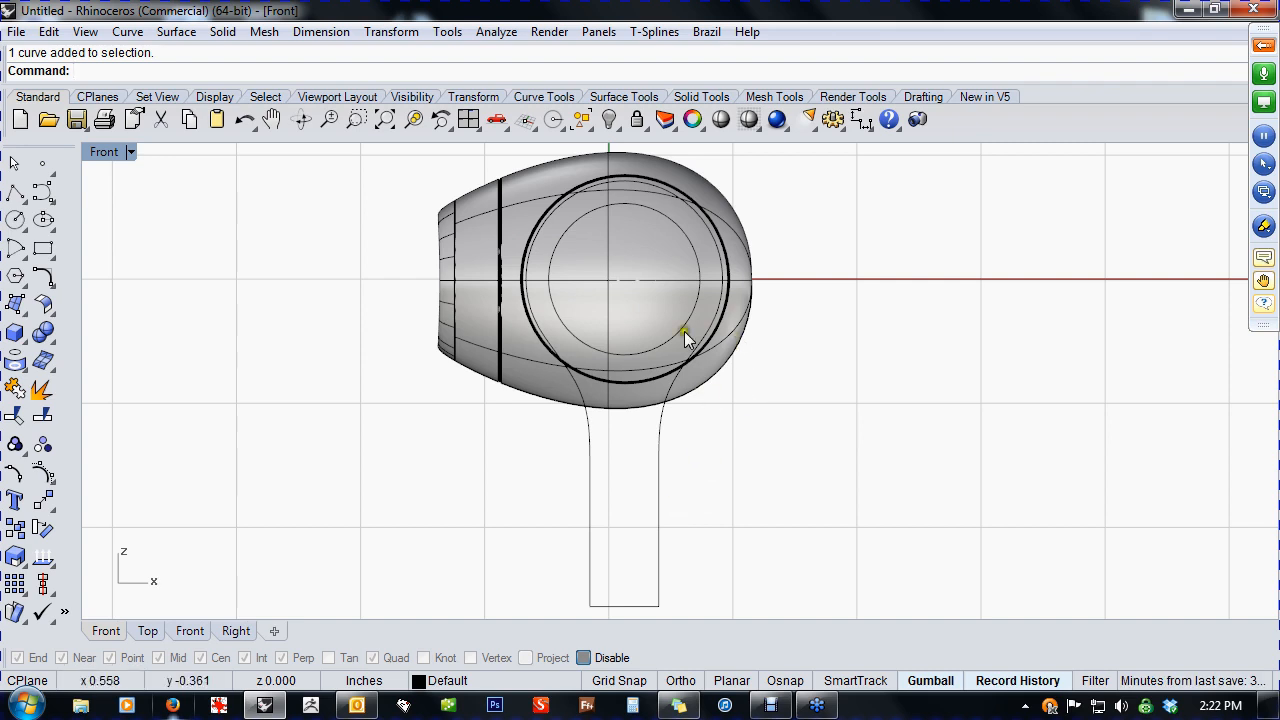
- In the right view, draw a degree 3 control-point curve following the earbud's outer side and bending in an S below it, past the outline's lower end
{"action": "type", "text": "f"}
{"action": "right_click", "coordinate": [665, 485]}
{"action": "type", "text": "r"}
{"action": "right_click", "coordinate": [715, 485]}
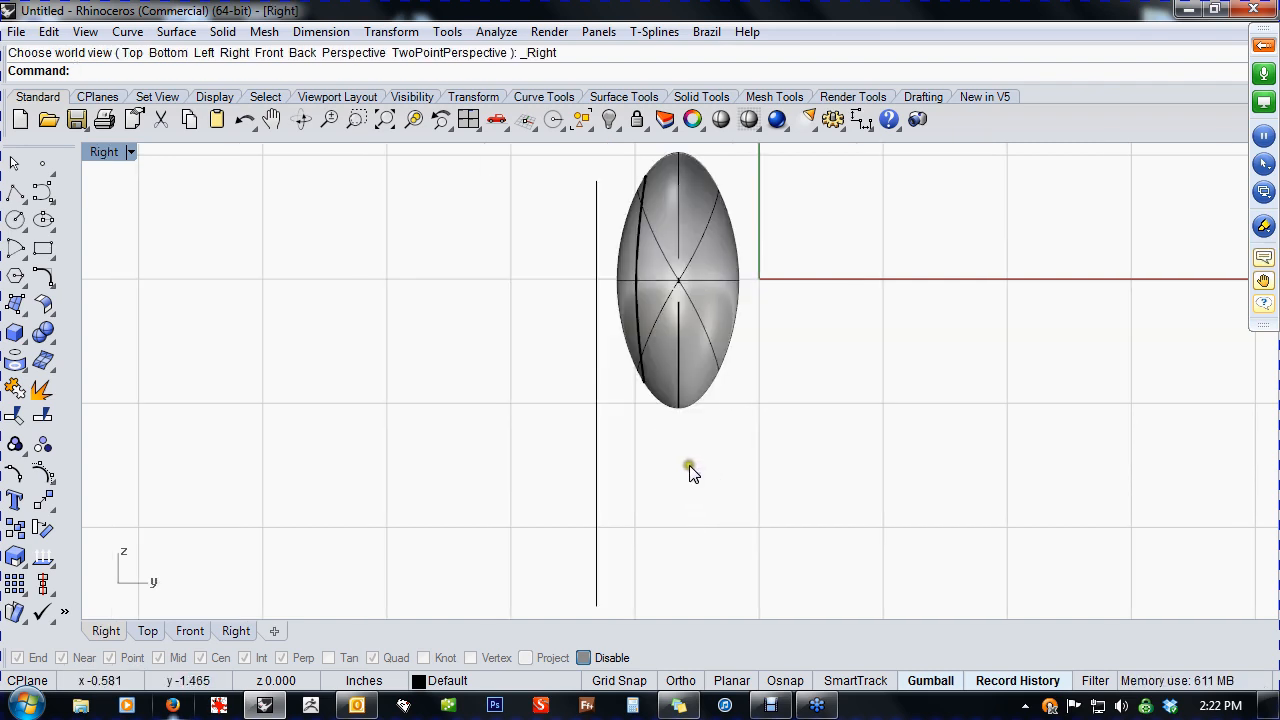
{"action": "right_click_drag", "start_coordinate": [664, 477], "coordinate": [586, 434]}
{"action": "scroll", "coordinate": [638, 487], "scroll_direction": "down", "scroll_amount": 1}
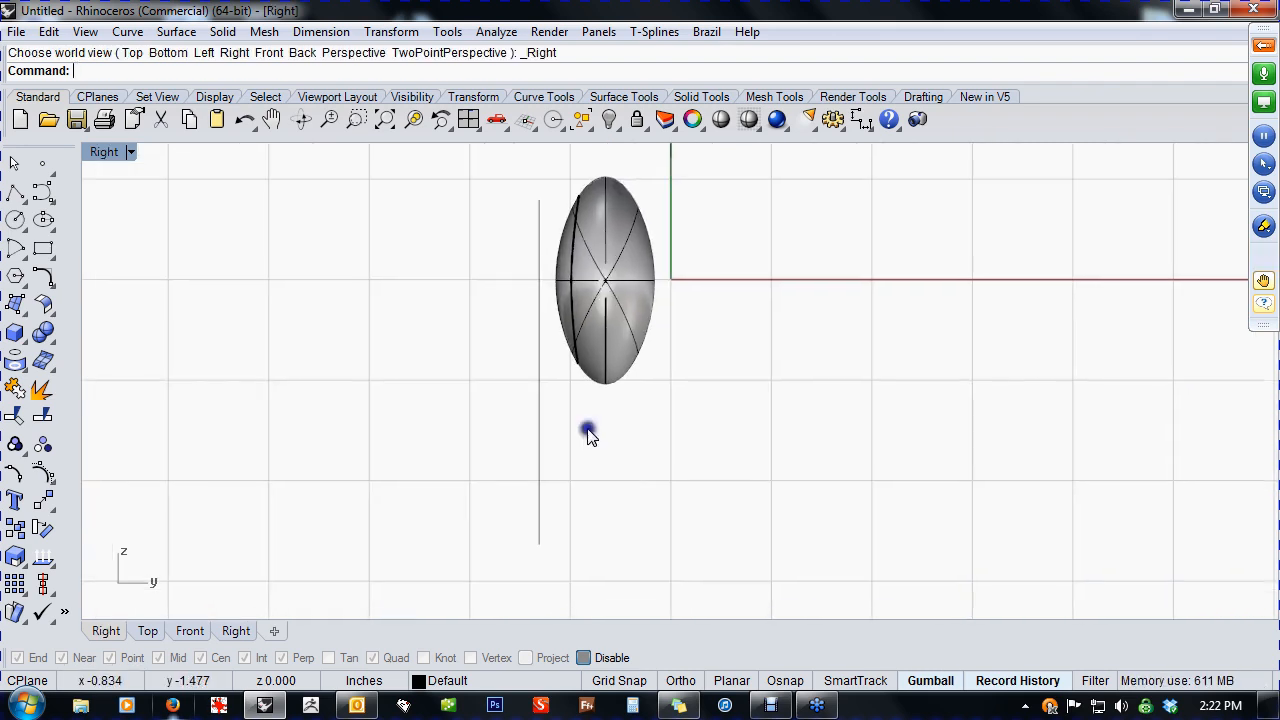
{"action": "left_click", "coordinate": [45, 199]}
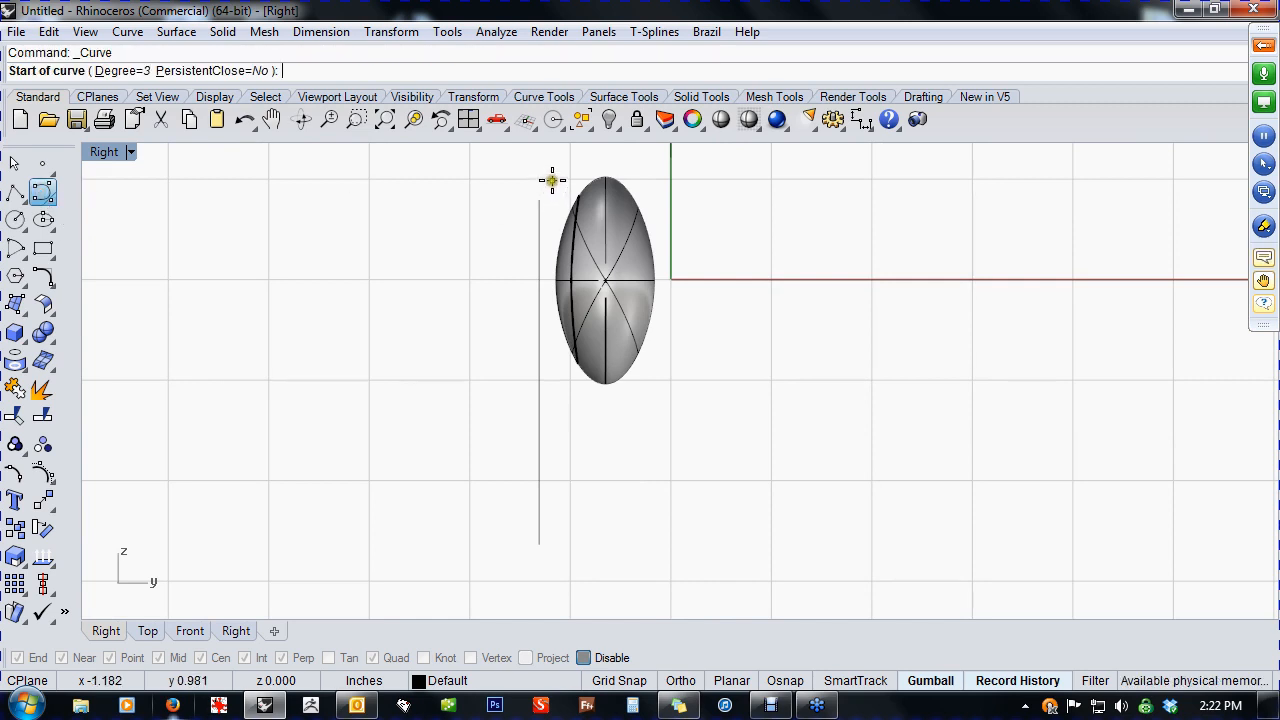
{"action": "left_click", "coordinate": [565, 180]}
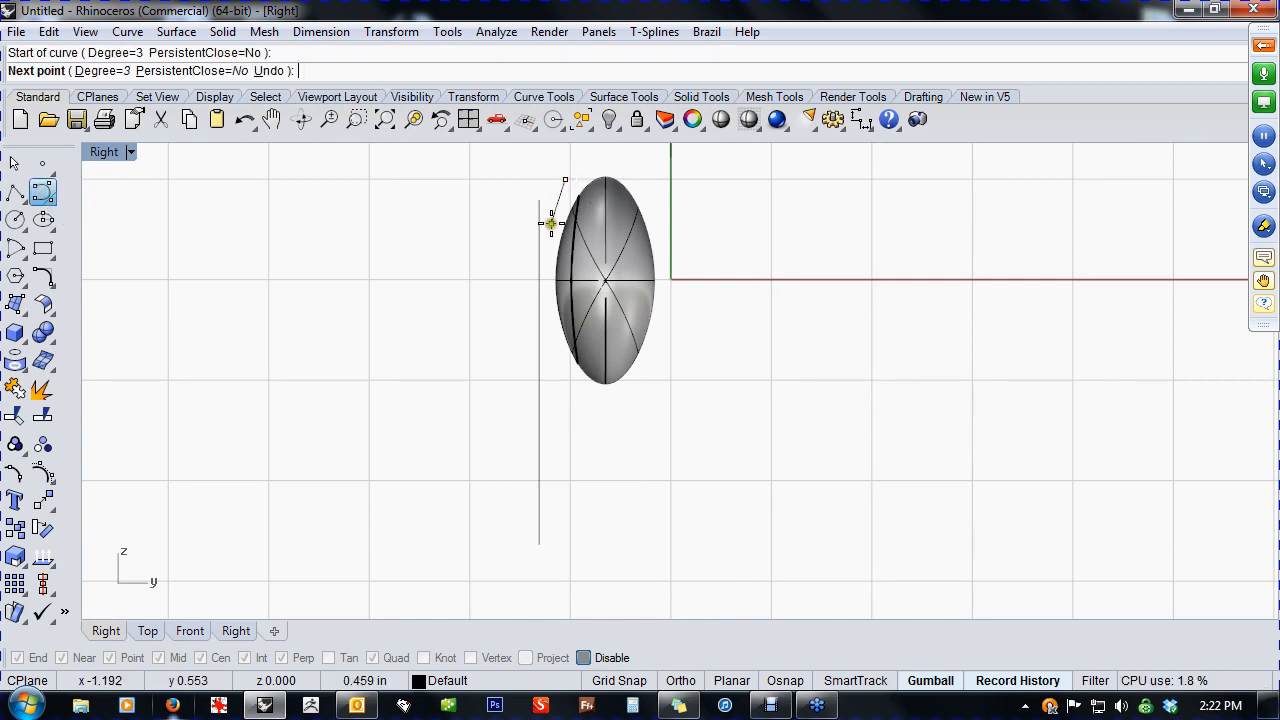
{"action": "left_click", "coordinate": [551, 223]}
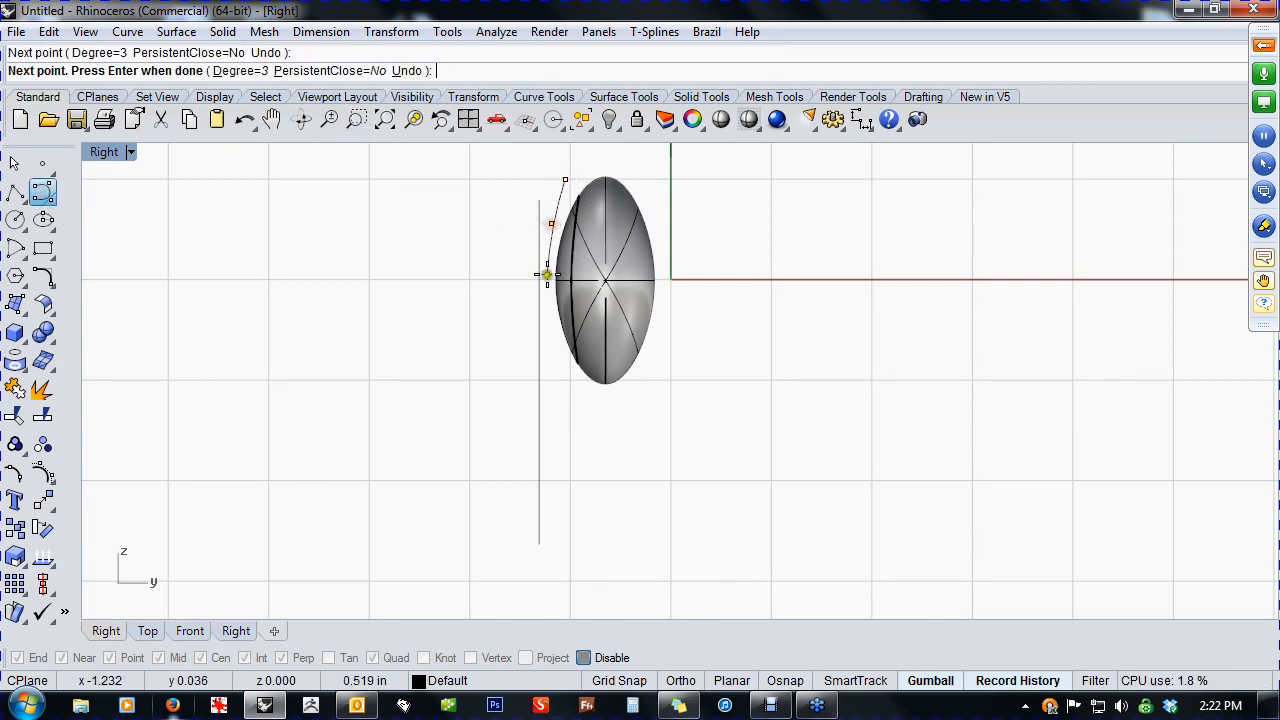
{"action": "left_click", "coordinate": [546, 340]}
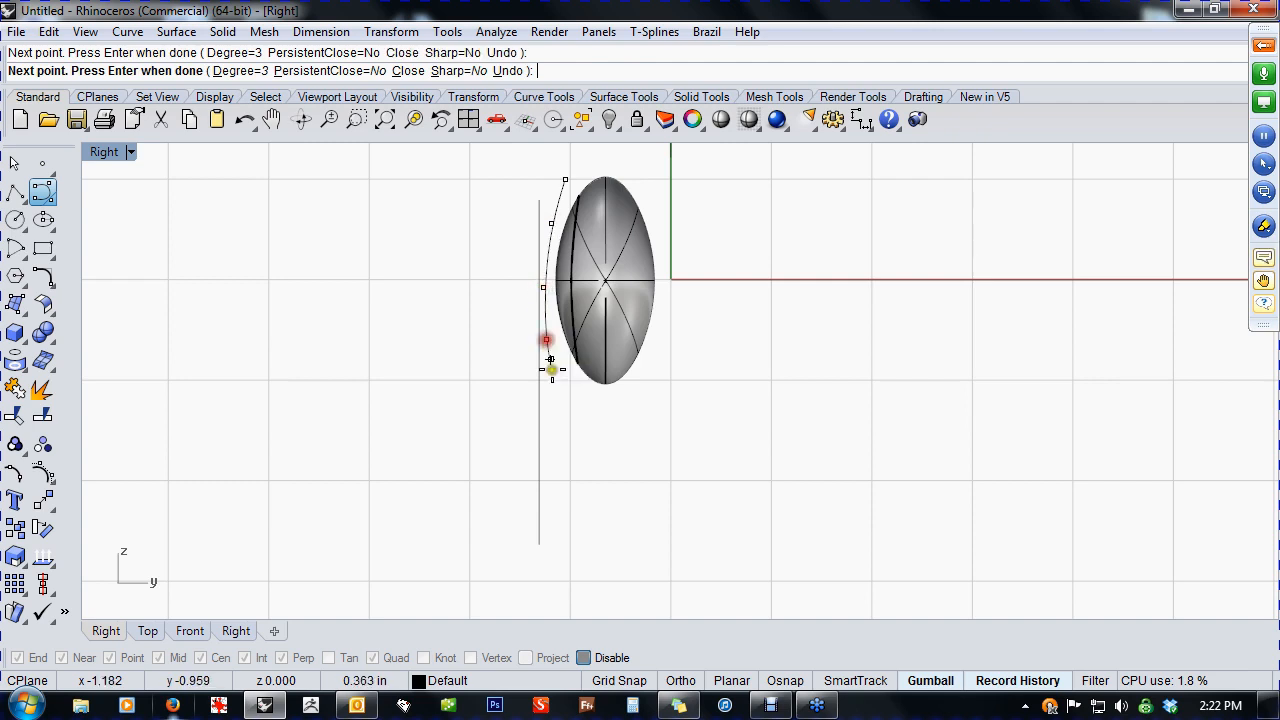
{"action": "left_click", "coordinate": [598, 462]}
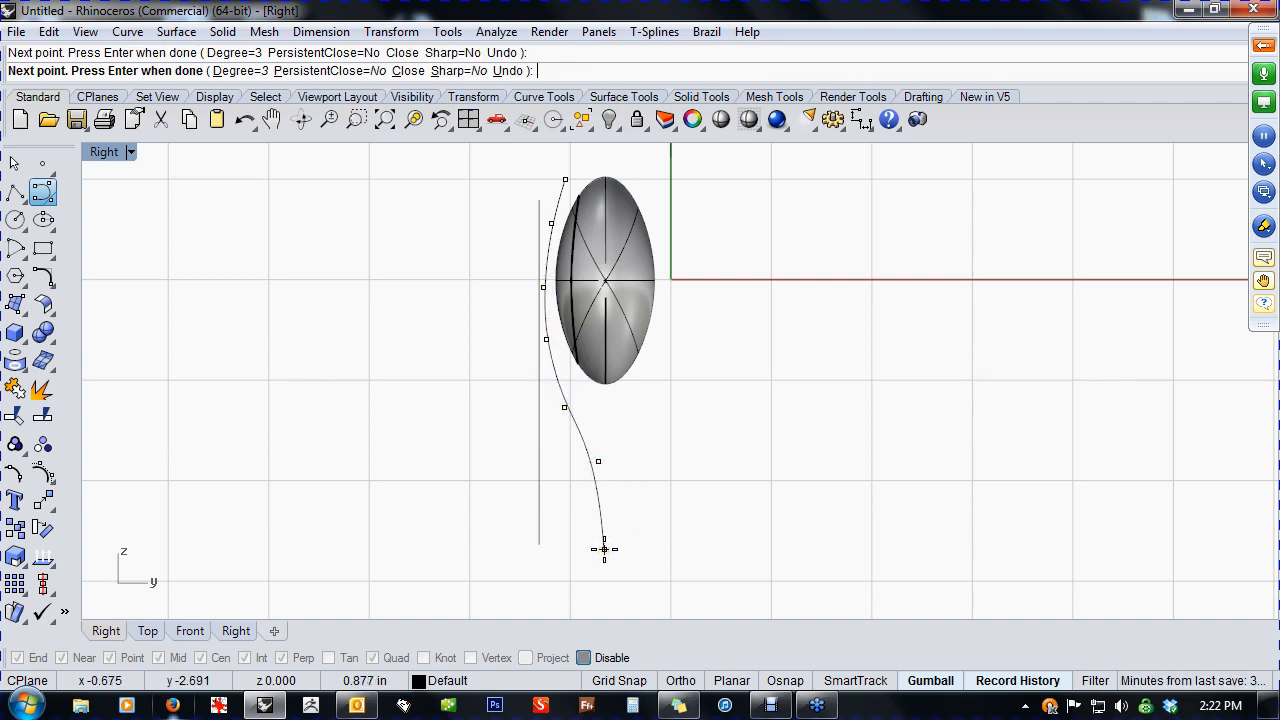
{"action": "right_click", "coordinate": [598, 595]}
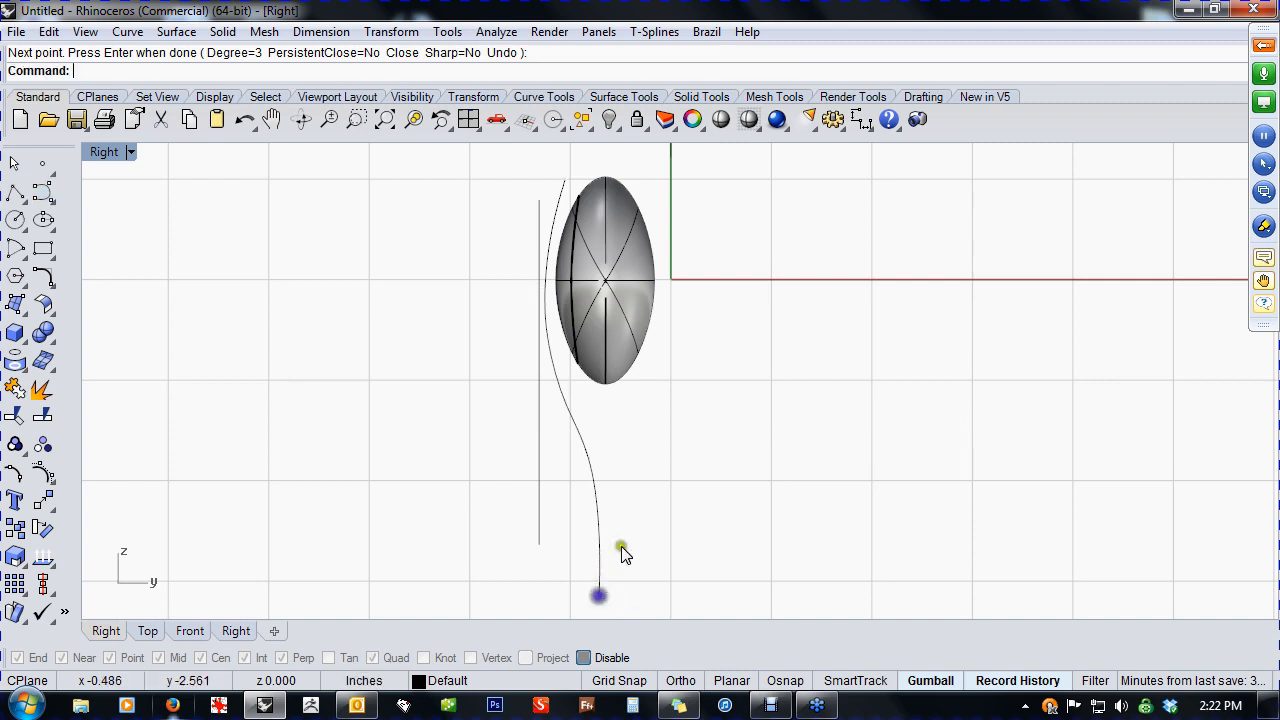
{"action": "right_click_drag", "start_coordinate": [626, 512], "coordinate": [634, 497]}
- Turn on the S-curve's control points and move the third point from the upper end up about 0.13 in
{"action": "left_click", "coordinate": [603, 488]}
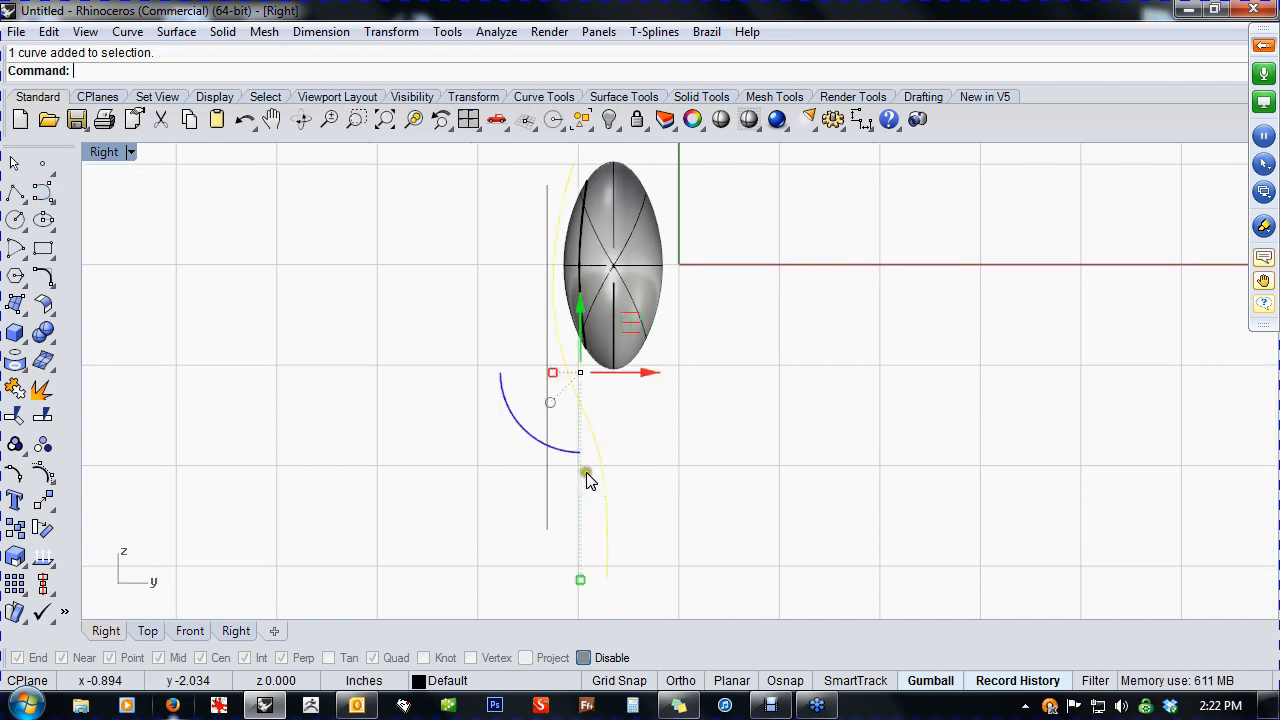
{"action": "left_click", "coordinate": [645, 424]}
{"action": "right_click_drag", "start_coordinate": [669, 404], "coordinate": [657, 458]}
{"action": "left_click", "coordinate": [587, 488]}
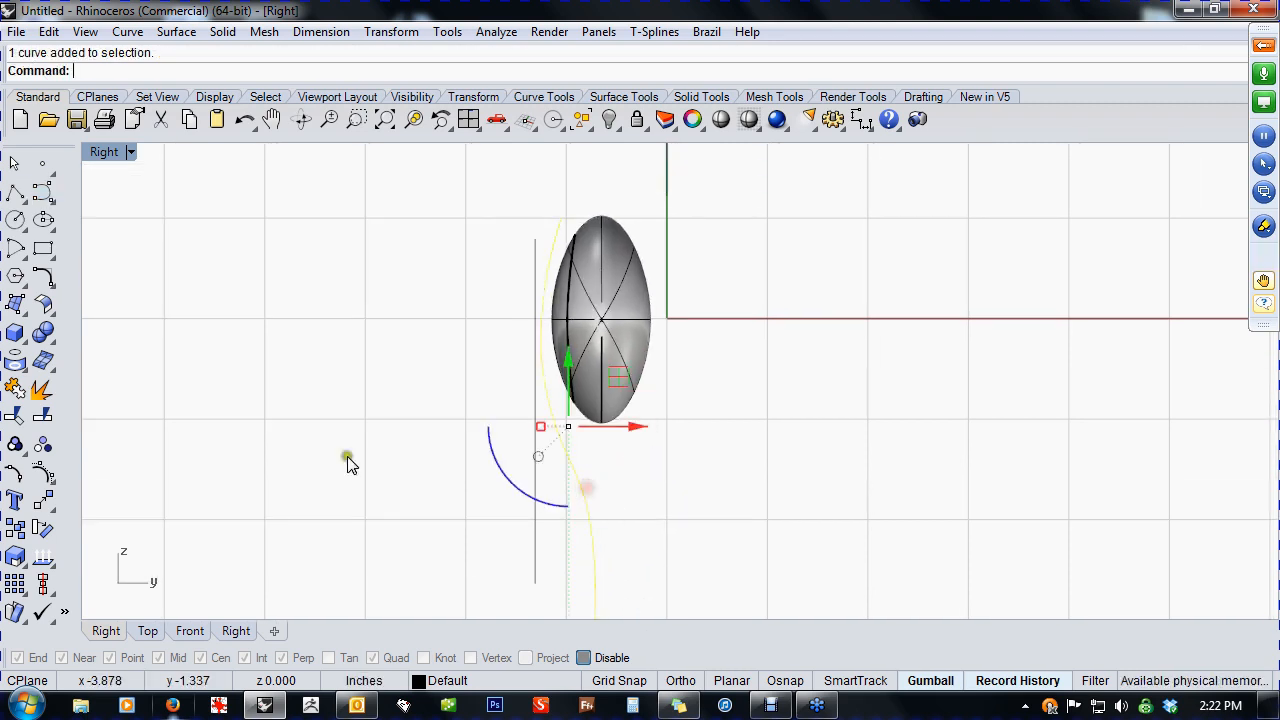
{"action": "left_click", "coordinate": [40, 476]}
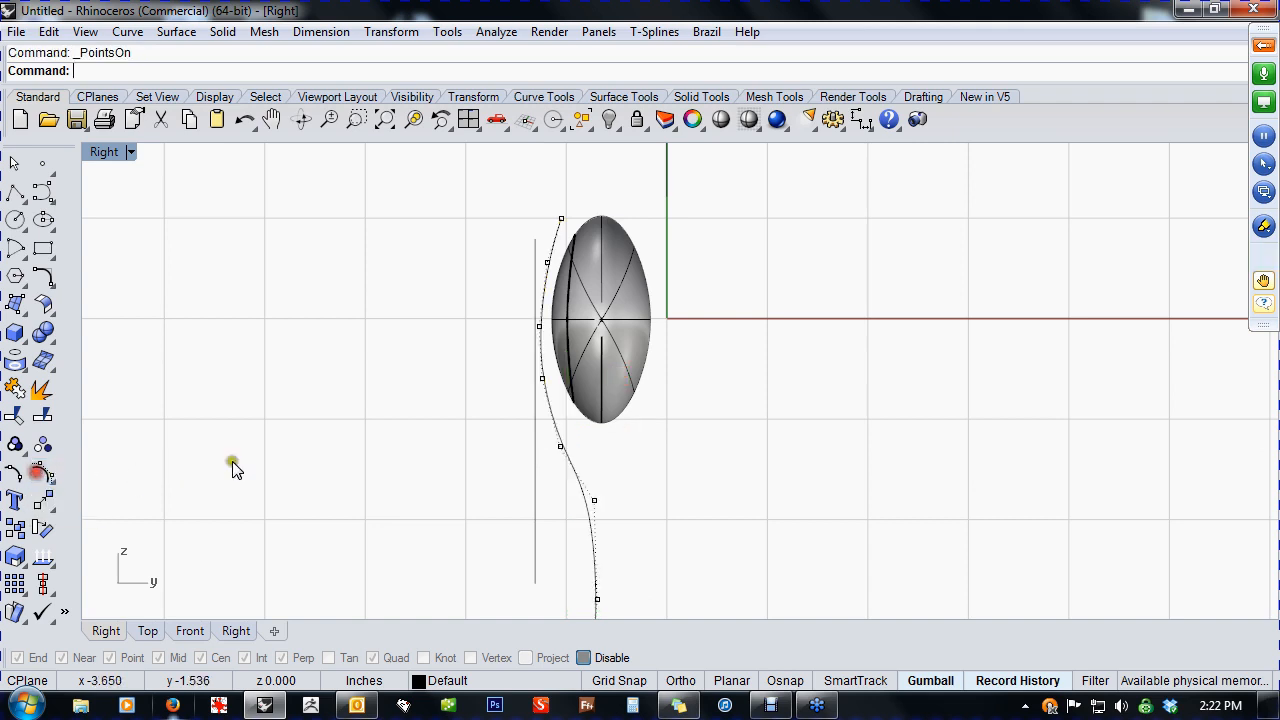
{"action": "scroll", "coordinate": [550, 301], "scroll_direction": "up", "scroll_amount": 4}
{"action": "left_click_drag", "start_coordinate": [441, 309], "coordinate": [543, 370]}
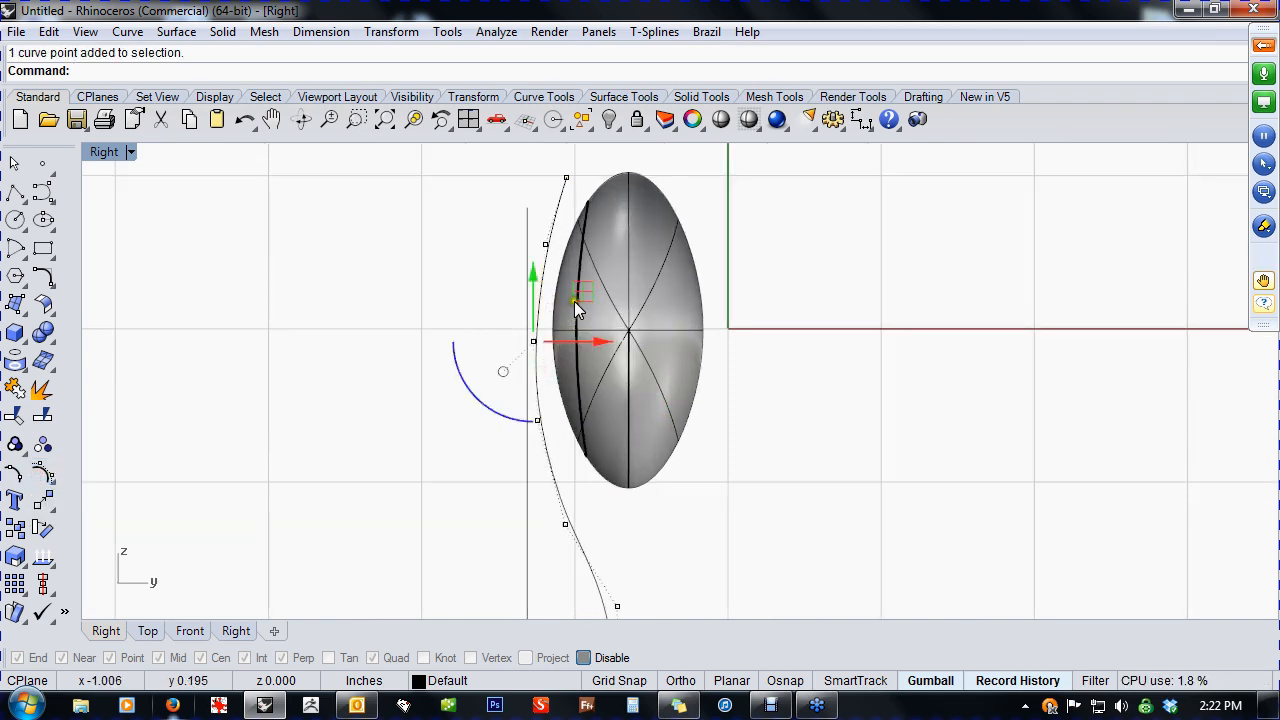
{"action": "left_click_drag", "start_coordinate": [578, 283], "coordinate": [583, 270]}
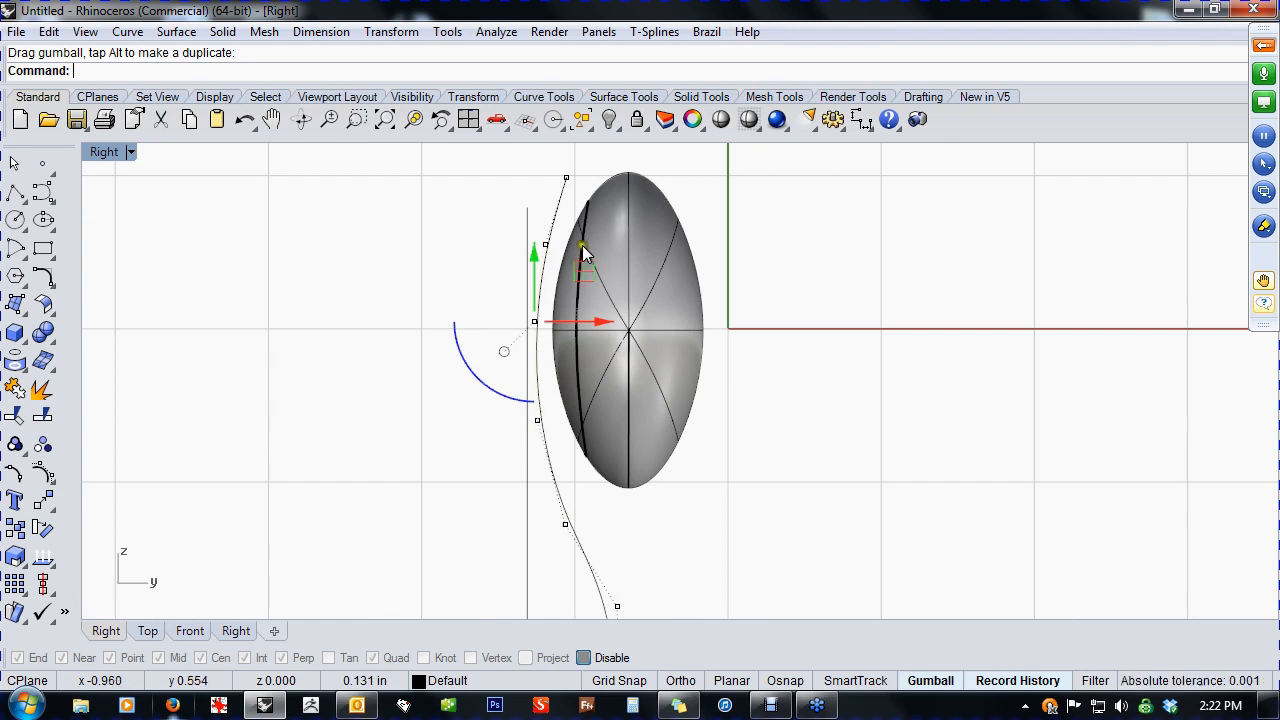
- Move the S-curve's upper end point about 0.11 in down and toward the earbud
{"action": "left_click", "coordinate": [568, 180]}
{"action": "right_click_drag", "start_coordinate": [643, 179], "coordinate": [627, 233]}
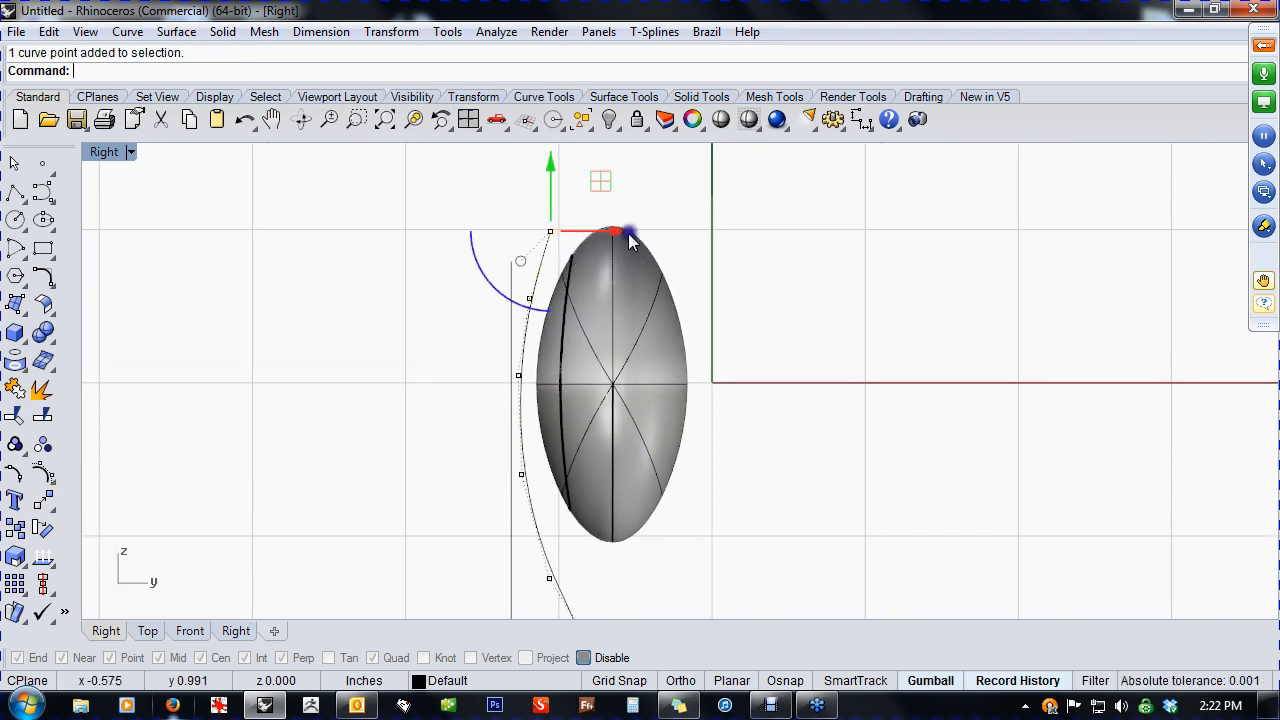
{"action": "left_click_drag", "start_coordinate": [603, 181], "coordinate": [612, 195]}
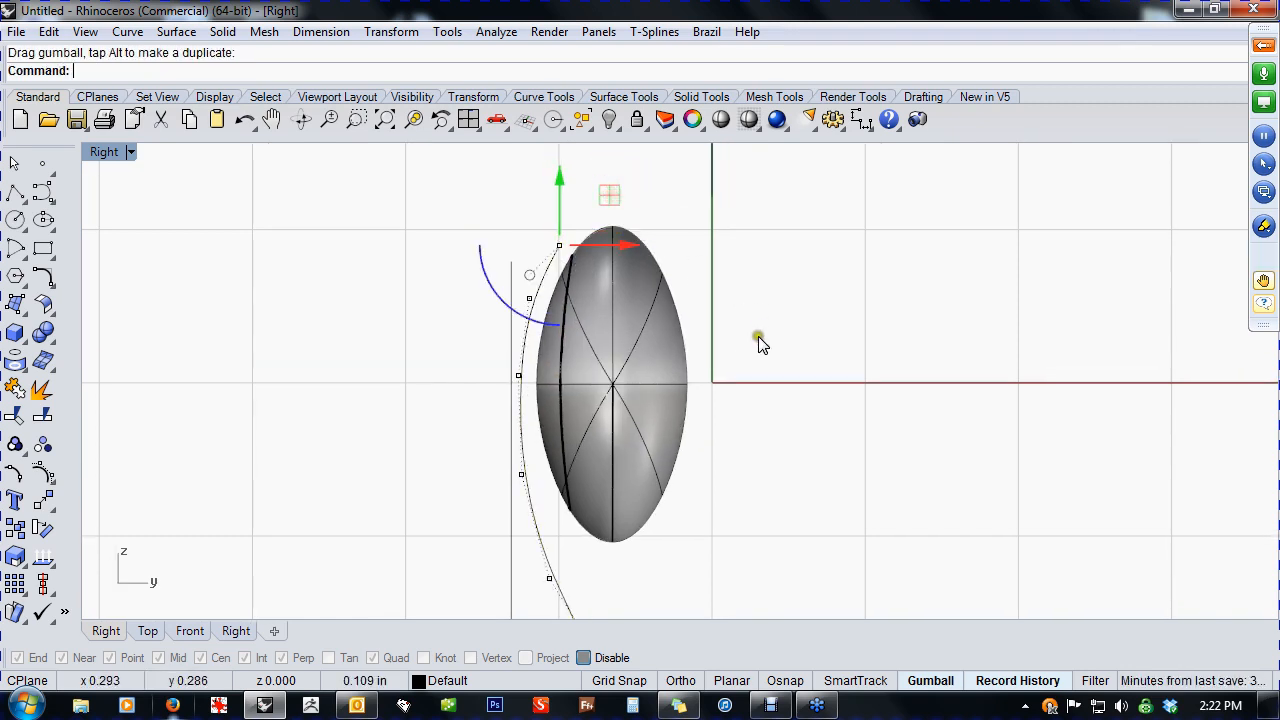
{"action": "left_click", "coordinate": [758, 344]}
{"action": "right_click_drag", "start_coordinate": [737, 493], "coordinate": [734, 386]}
{"action": "scroll", "coordinate": [652, 446], "scroll_direction": "down", "scroll_amount": 2}
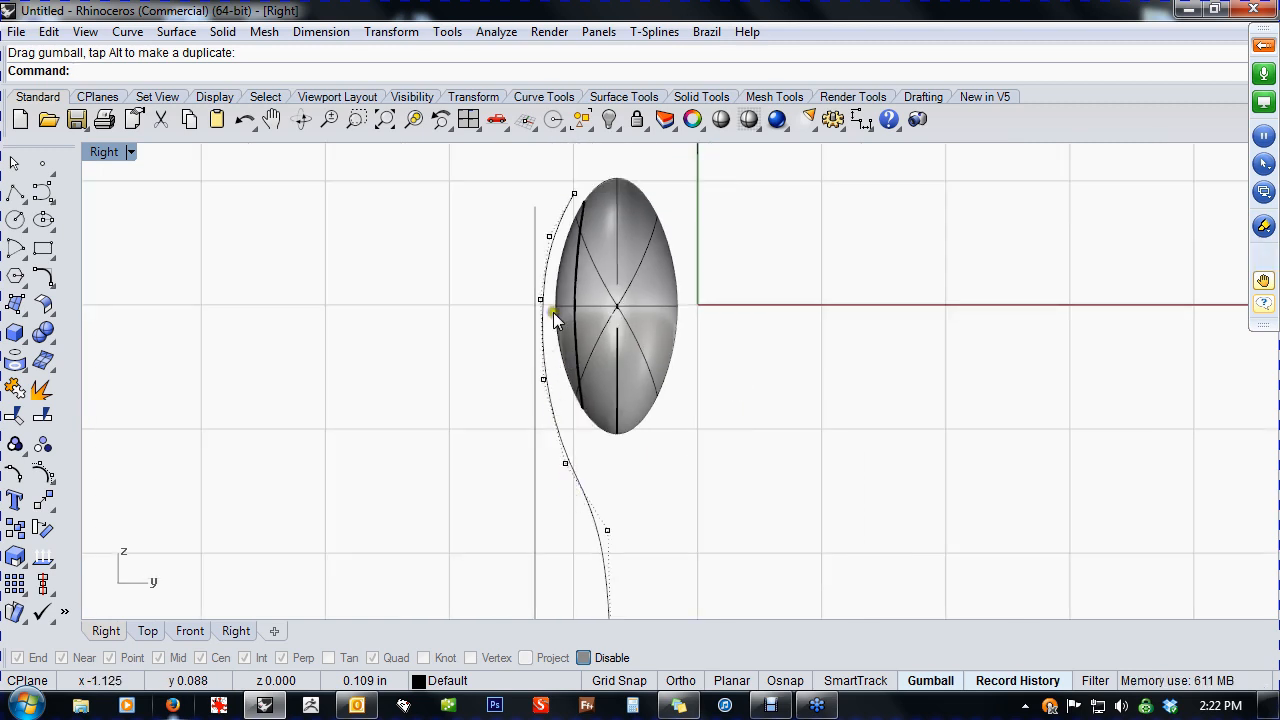
{"action": "right_click_drag", "start_coordinate": [628, 491], "coordinate": [625, 455]}
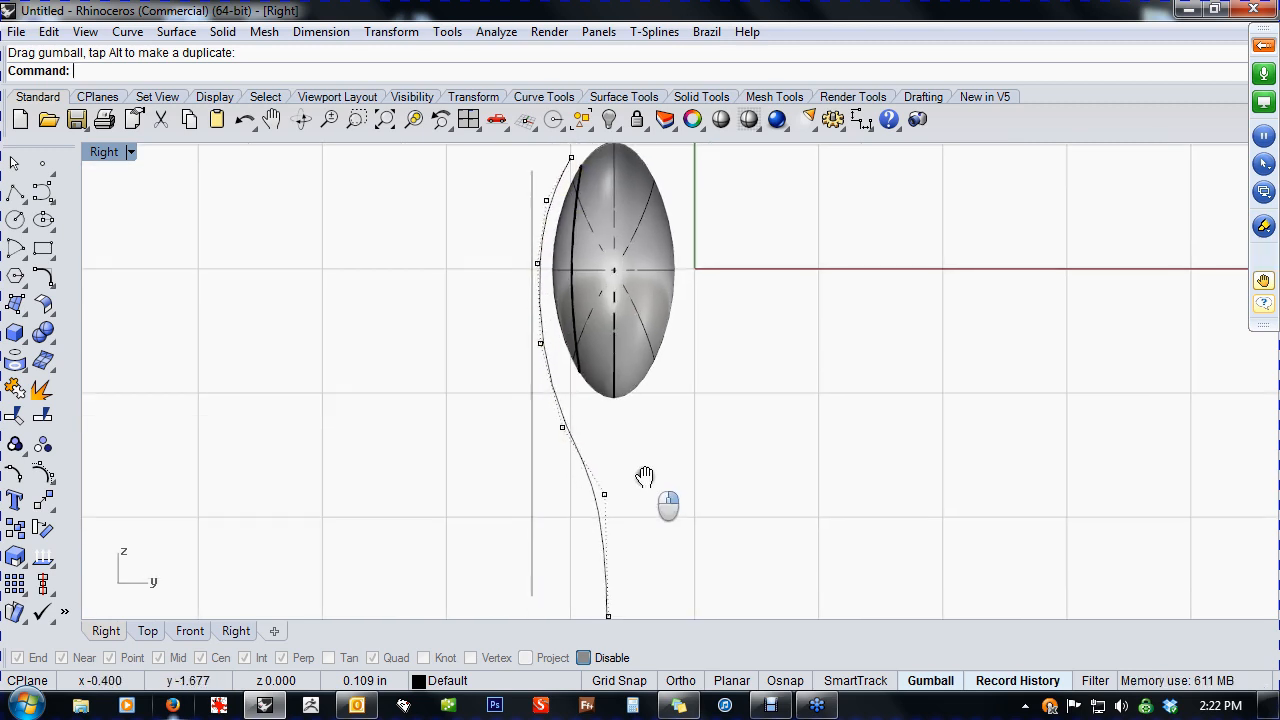
- Move the S-curve's control point just below the earbud up and slightly inward, by about 0.09 in
{"action": "left_click", "coordinate": [567, 425]}
{"action": "left_click_drag", "start_coordinate": [610, 378], "coordinate": [614, 366]}
{"action": "left_click", "coordinate": [675, 468]}
{"action": "scroll", "coordinate": [646, 487], "scroll_direction": "down", "scroll_amount": 4}
{"action": "right_click_drag", "start_coordinate": [641, 484], "coordinate": [621, 452]}
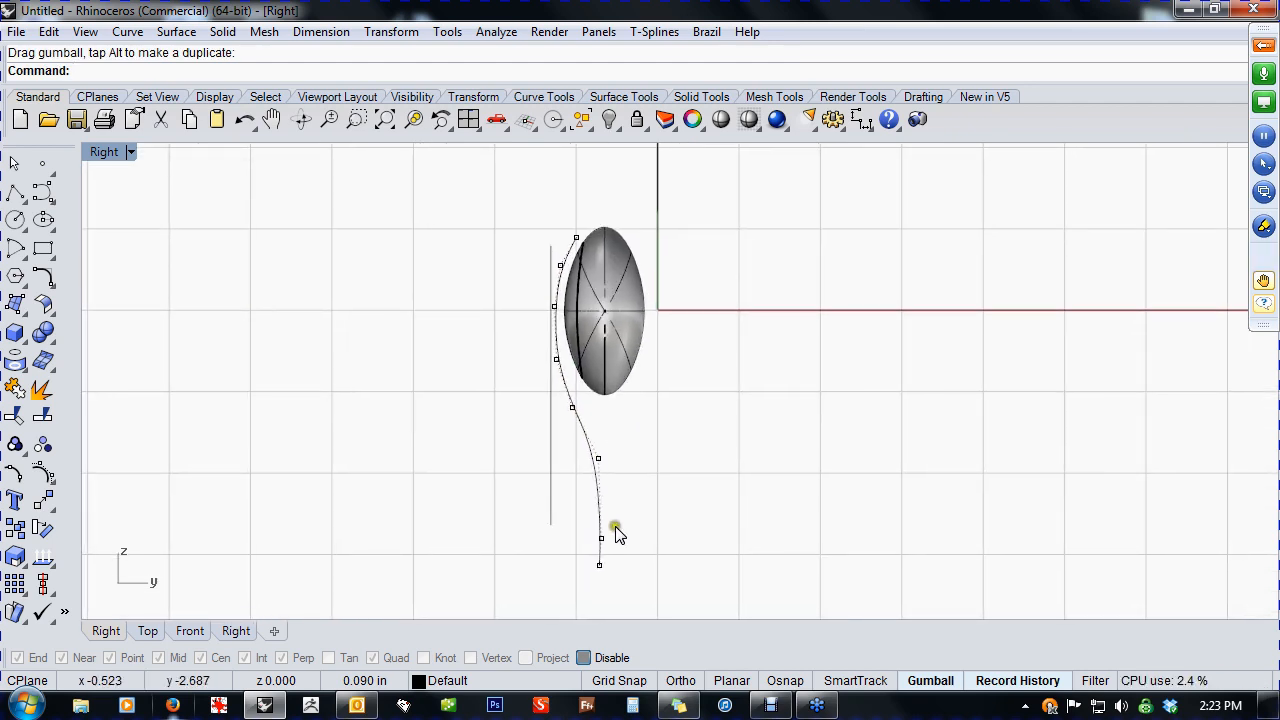
- Raise the S-curve's second-to-last control point about 0.15 in and extend its lower end point down about 0.68 in
{"action": "left_click", "coordinate": [602, 539]}
{"action": "left_click_drag", "start_coordinate": [602, 470], "coordinate": [601, 458]}
{"action": "left_click", "coordinate": [656, 461]}
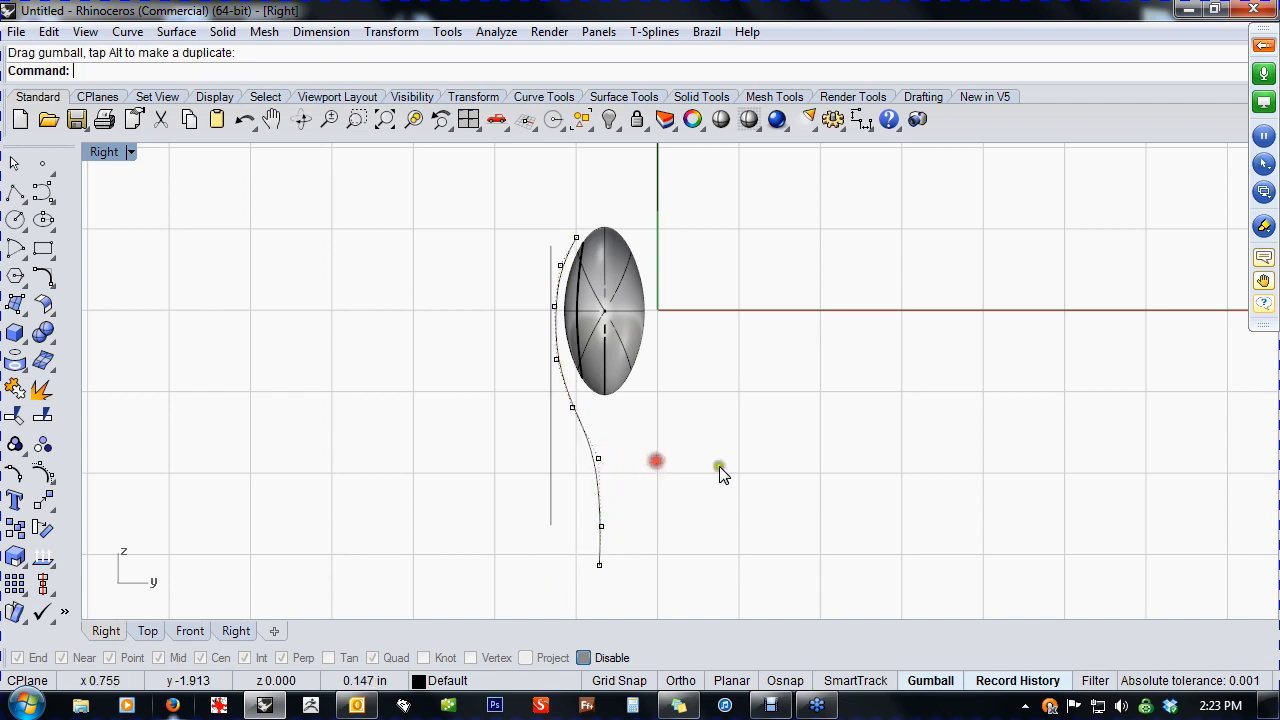
{"action": "left_click", "coordinate": [600, 566]}
{"action": "right_click_drag", "start_coordinate": [692, 547], "coordinate": [695, 470]}
{"action": "left_click_drag", "start_coordinate": [606, 424], "coordinate": [602, 479]}
{"action": "left_click", "coordinate": [656, 433]}
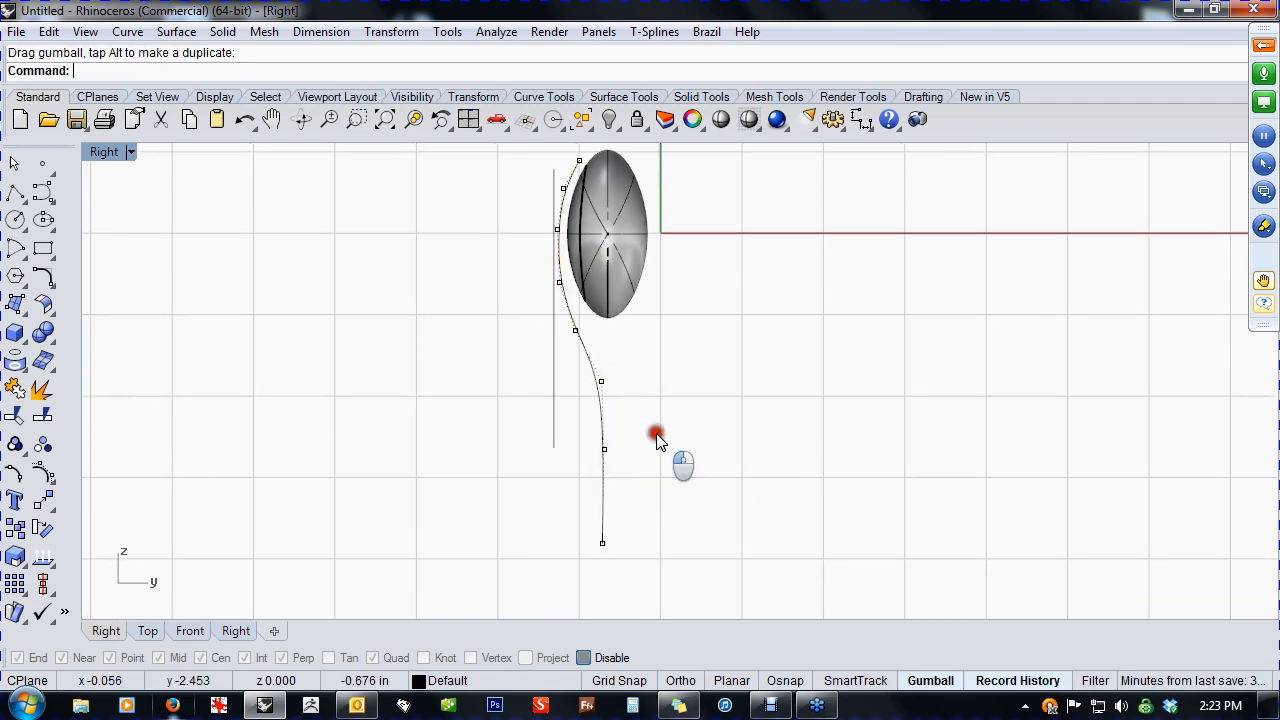
- Try extruding the side profile curve along X across the handle outline in the perspective view, and undo it
{"action": "right_click_drag", "start_coordinate": [658, 441], "coordinate": [612, 440]}
{"action": "scroll", "coordinate": [606, 250], "scroll_direction": "up", "scroll_amount": 4}
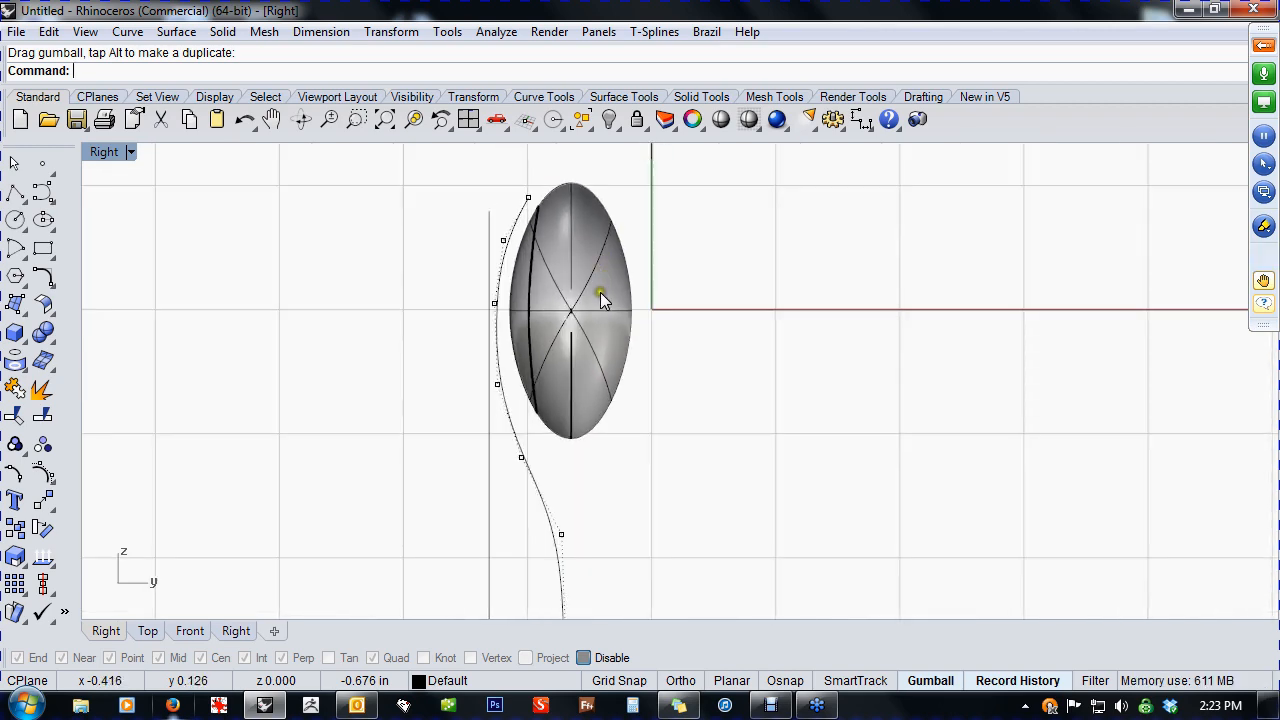
{"action": "scroll", "coordinate": [601, 295], "scroll_direction": "down", "scroll_amount": 2}
{"action": "right_click", "coordinate": [552, 443]}
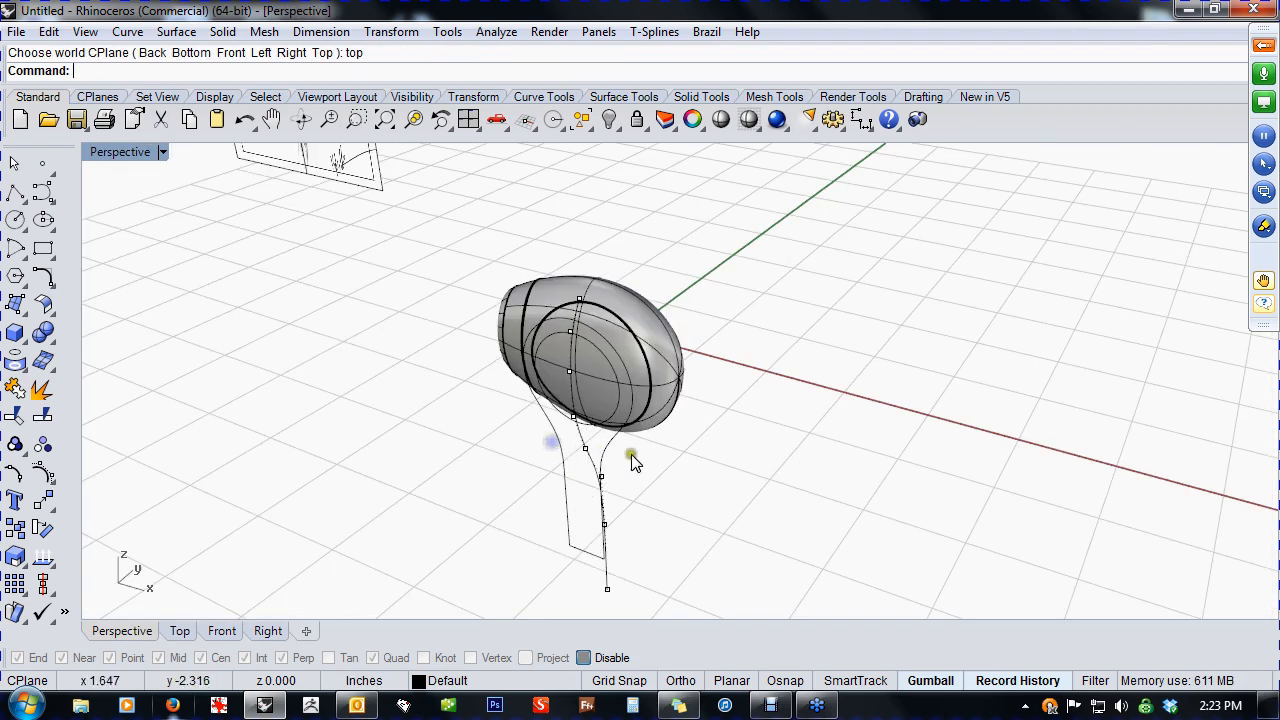
{"action": "right_click_drag", "start_coordinate": [632, 455], "coordinate": [658, 452]}
{"action": "key", "text": "Escape"}
{"action": "left_click", "coordinate": [606, 487]}
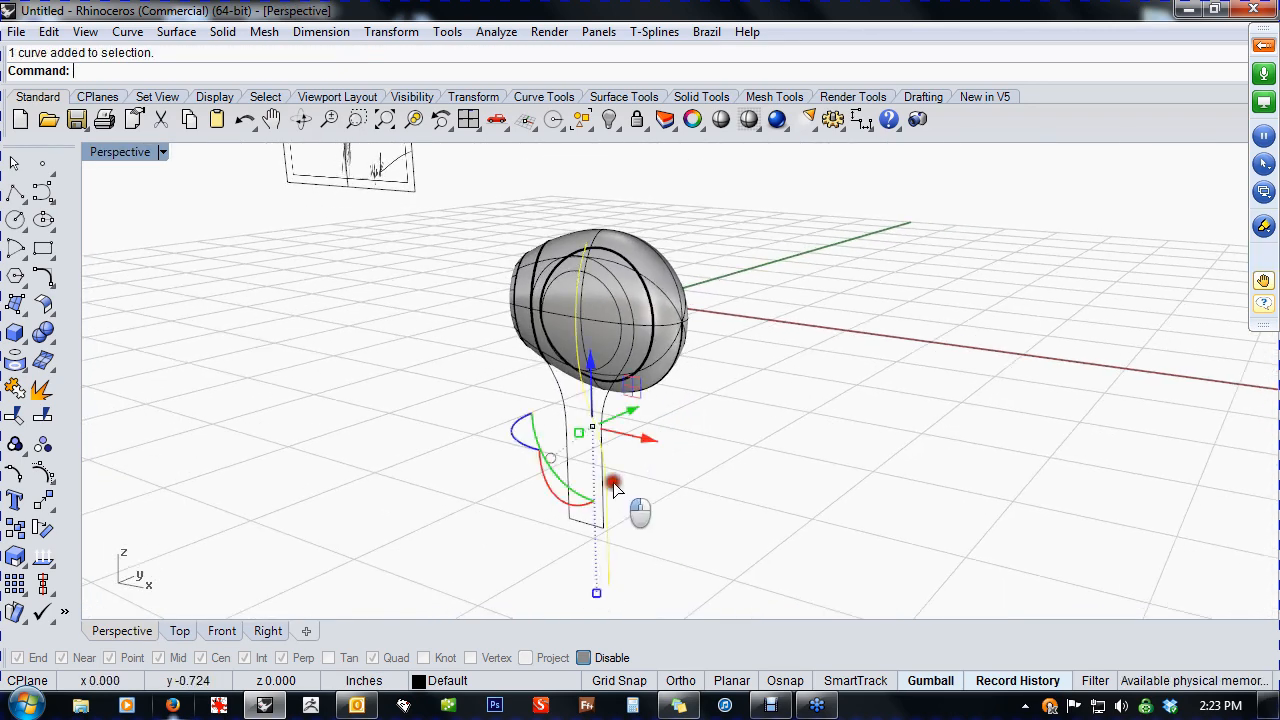
{"action": "left_click_drag", "start_coordinate": [646, 445], "coordinate": [778, 462]}
{"action": "left_click", "coordinate": [811, 486]}
{"action": "right_click_drag", "start_coordinate": [811, 486], "coordinate": [734, 512]}
{"action": "key", "text": "ctrl+z"}
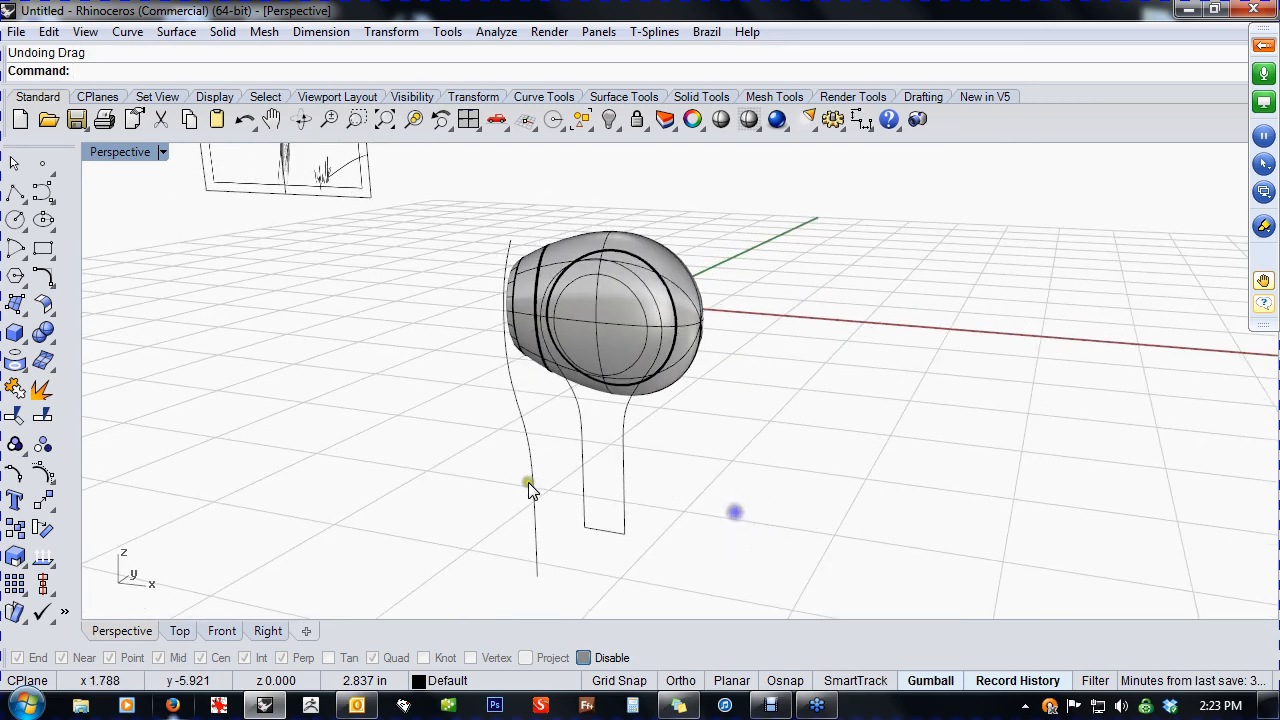
- Try moving the side profile curve about 1.3 in along negative X and extruding it across the dryer, and undo both
{"action": "left_click_drag", "start_coordinate": [529, 484], "coordinate": [646, 518]}
{"action": "left_click", "coordinate": [665, 520]}
{"action": "left_click", "coordinate": [607, 480]}
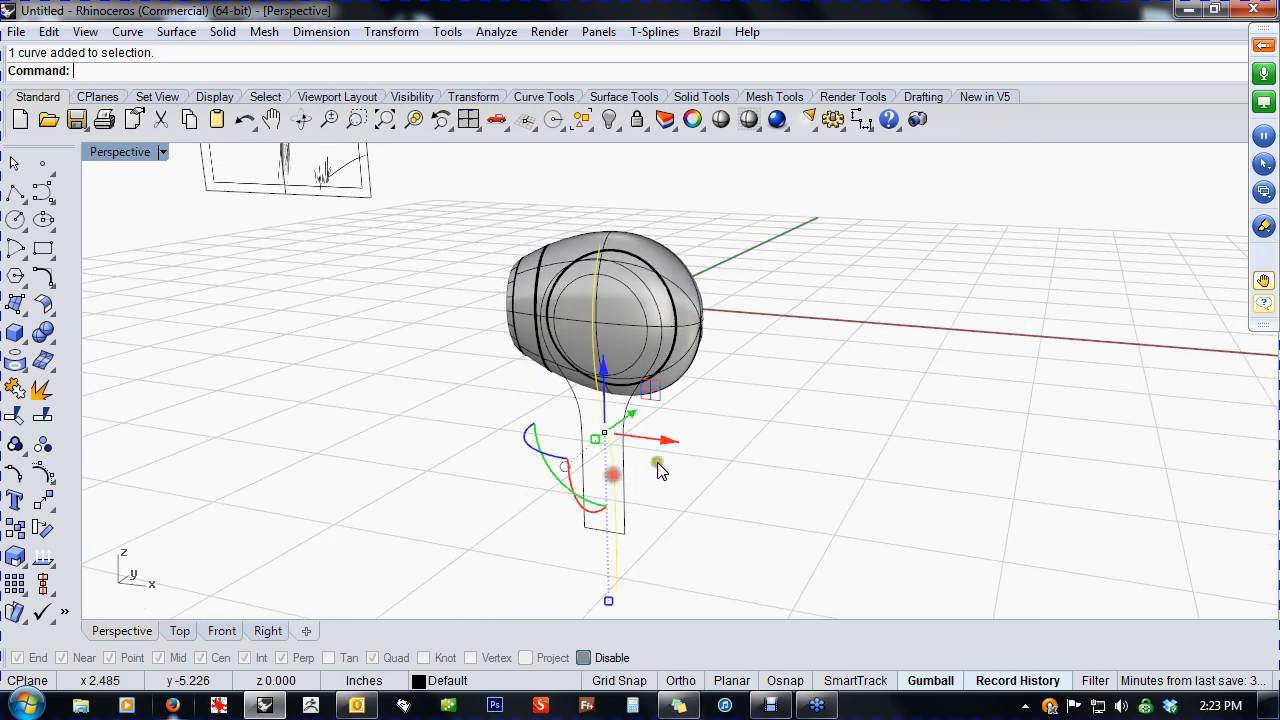
{"action": "right_click_drag", "start_coordinate": [609, 477], "coordinate": [686, 468]}
{"action": "left_click_drag", "start_coordinate": [683, 453], "coordinate": [583, 447]}
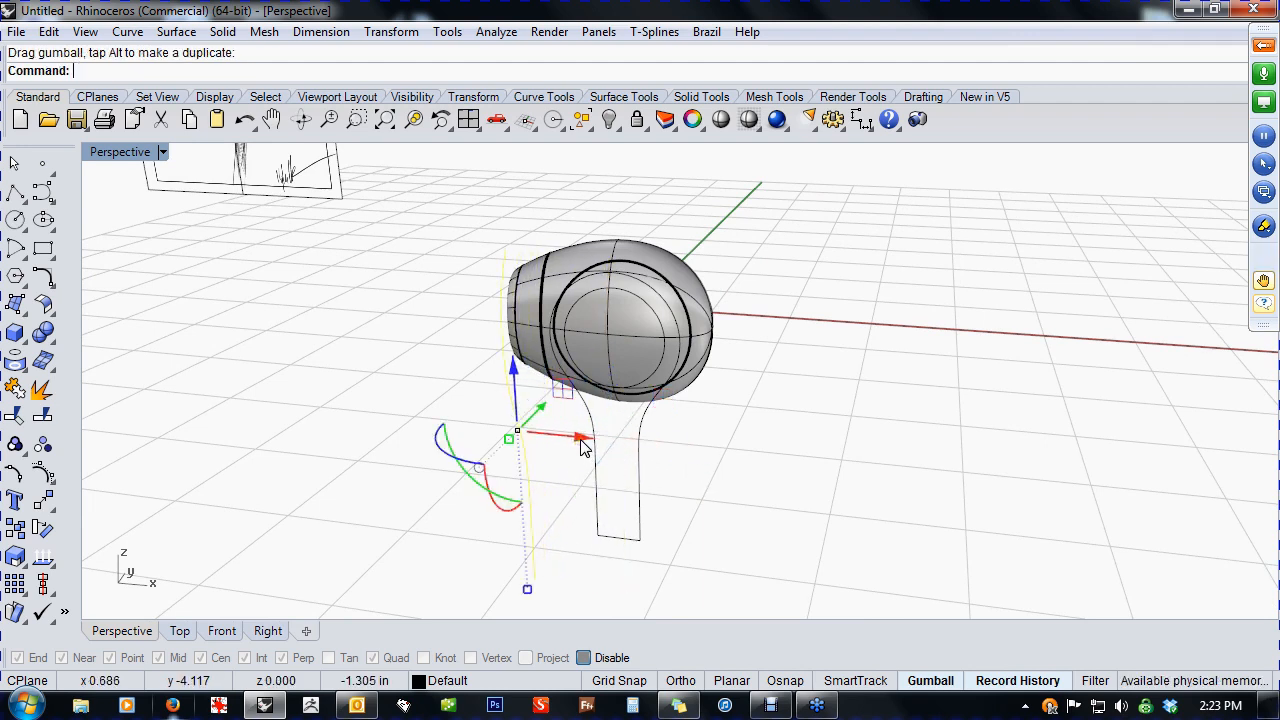
{"action": "left_click_drag", "start_coordinate": [585, 446], "coordinate": [789, 461], "text": "ctrl"}
{"action": "key", "text": "ctrl+z"}
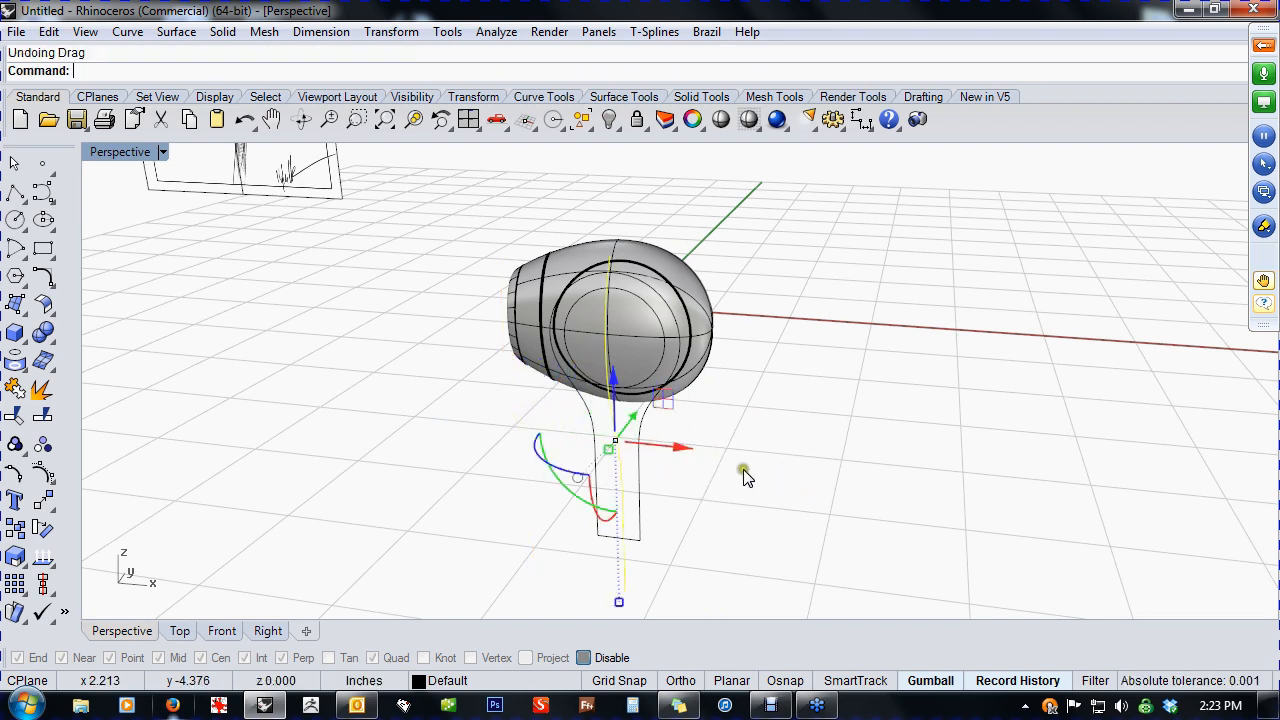
- Move the side profile curve along X beside the dryer's nozzle and undo a trial extrusion of it
{"action": "left_click_drag", "start_coordinate": [679, 453], "coordinate": [863, 434]}
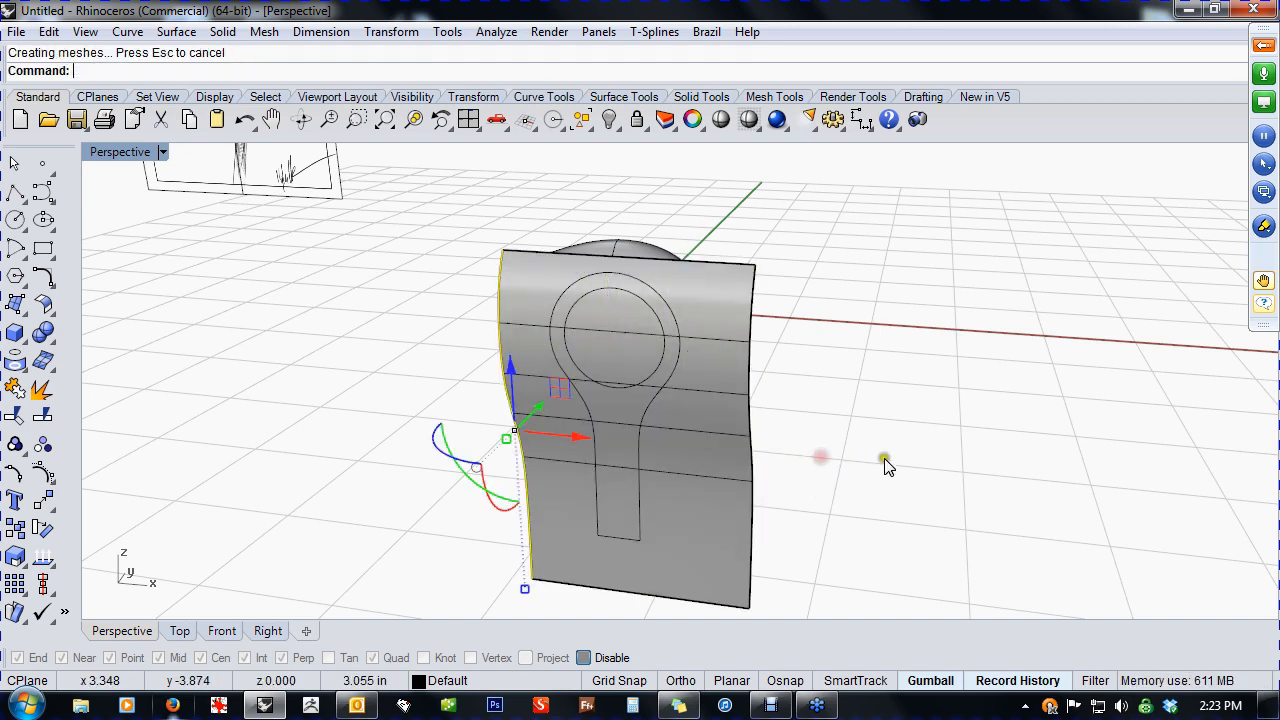
{"action": "right_click_drag", "start_coordinate": [863, 434], "coordinate": [755, 462]}
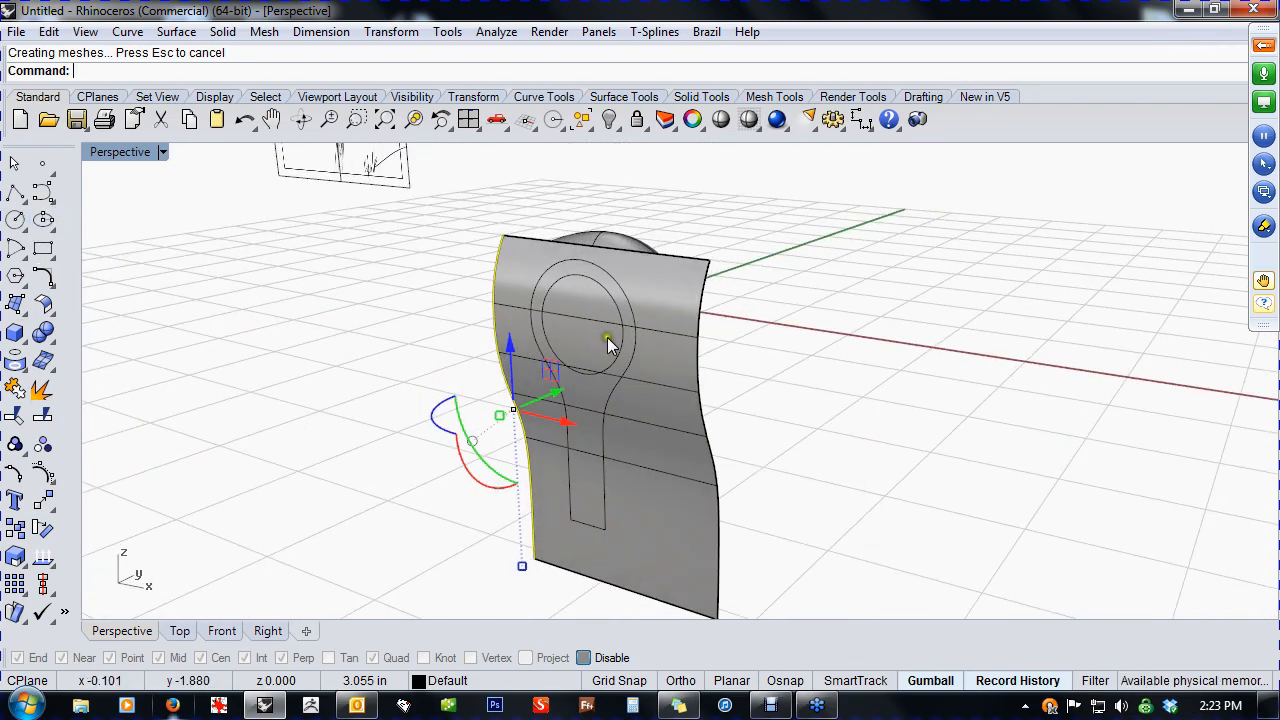
{"action": "right_click_drag", "start_coordinate": [617, 451], "coordinate": [671, 449]}
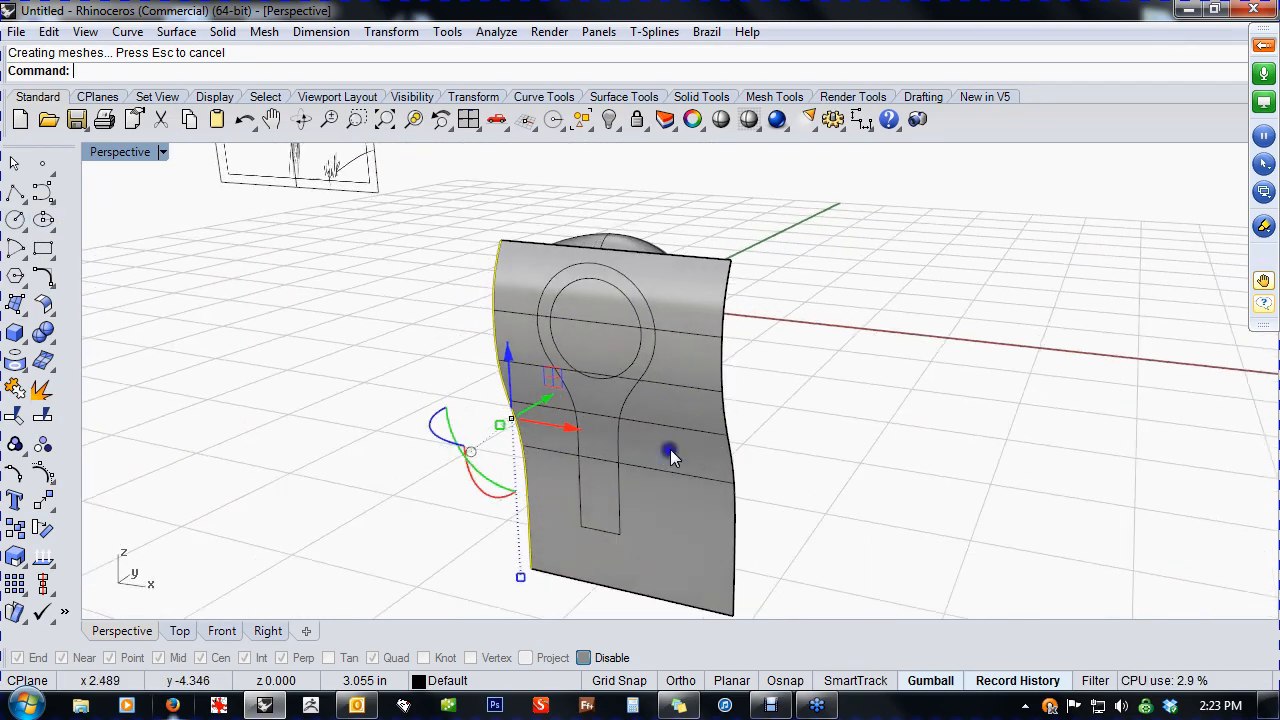
{"action": "key", "text": "ctrl+z"}
{"action": "left_click", "coordinate": [710, 481]}
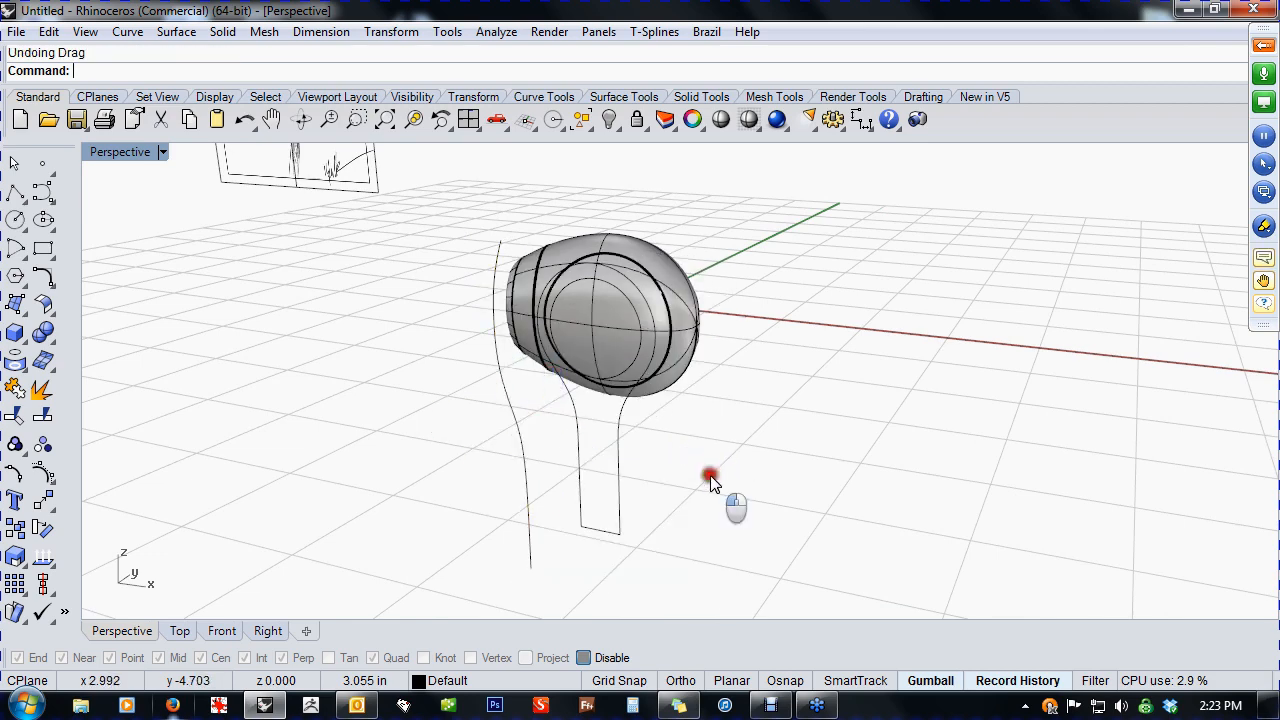
- Extrude the side profile curve about 3.09 in along X into a surface spanning the handle outline
{"action": "right_click_drag", "start_coordinate": [545, 458], "coordinate": [526, 457]}
{"action": "left_click", "coordinate": [525, 460]}
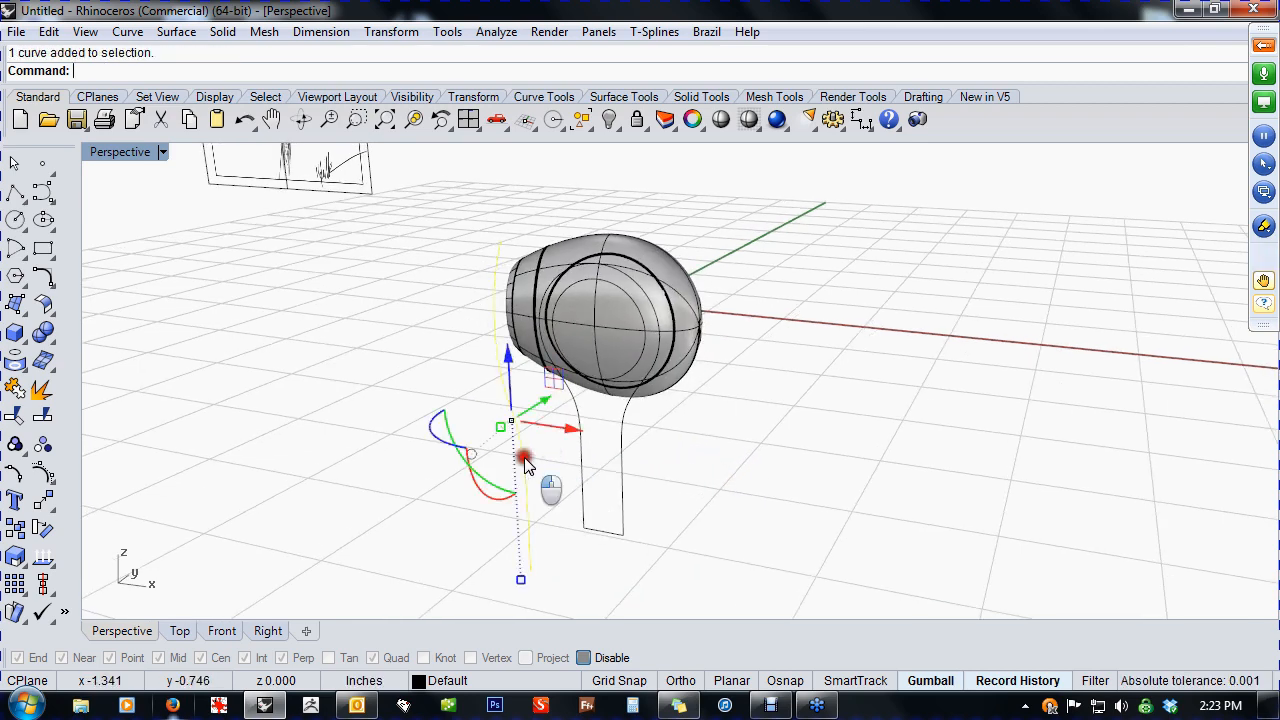
{"action": "left_click_drag", "start_coordinate": [566, 434], "coordinate": [569, 434]}
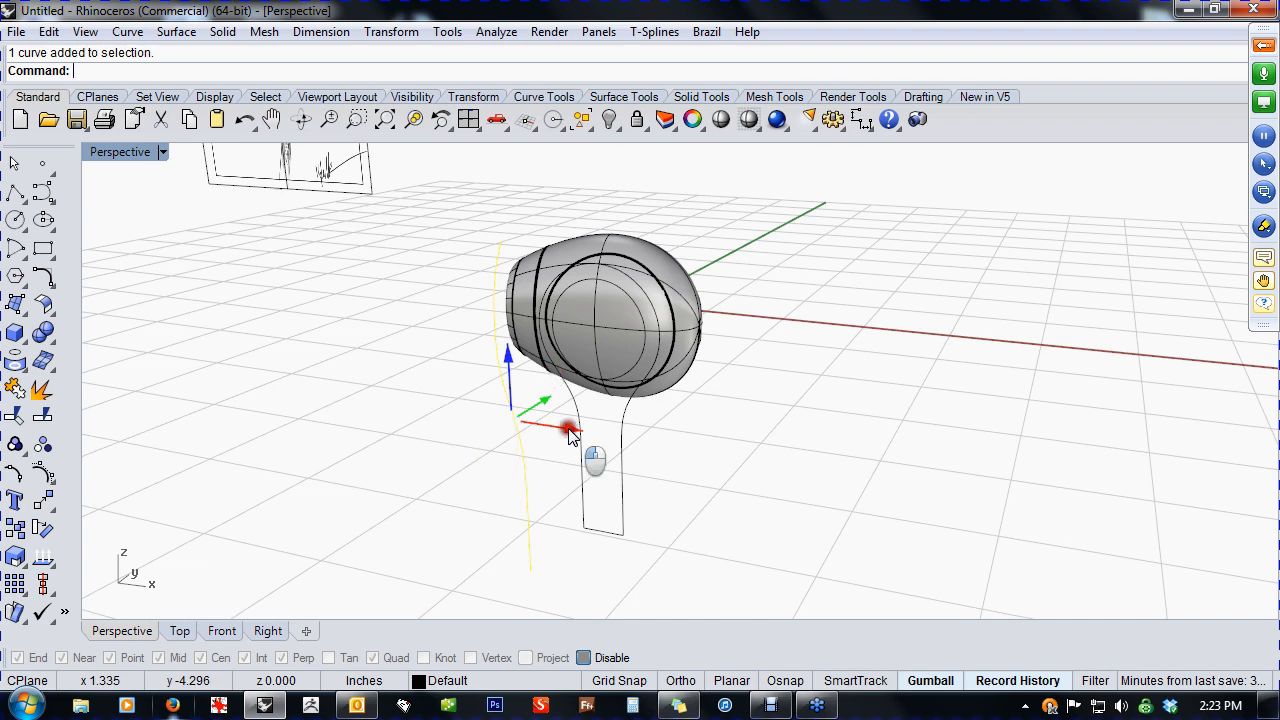
{"action": "left_click_drag", "start_coordinate": [569, 433], "coordinate": [803, 469]}
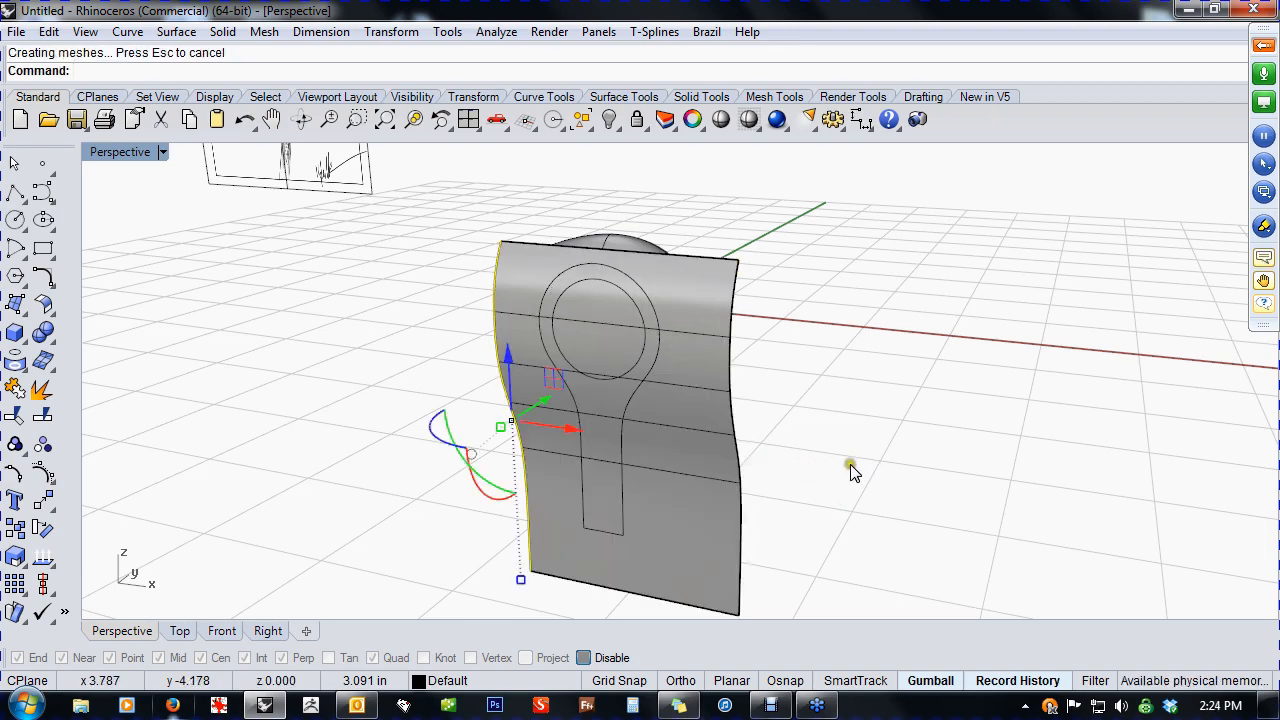
{"action": "left_click", "coordinate": [851, 472]}
{"action": "right_click_drag", "start_coordinate": [846, 466], "coordinate": [806, 478]}
- In the front view, trim the curved surface with the handle outline and inner circle, removing the outside and the circle's interior
{"action": "right_click", "coordinate": [769, 466]}
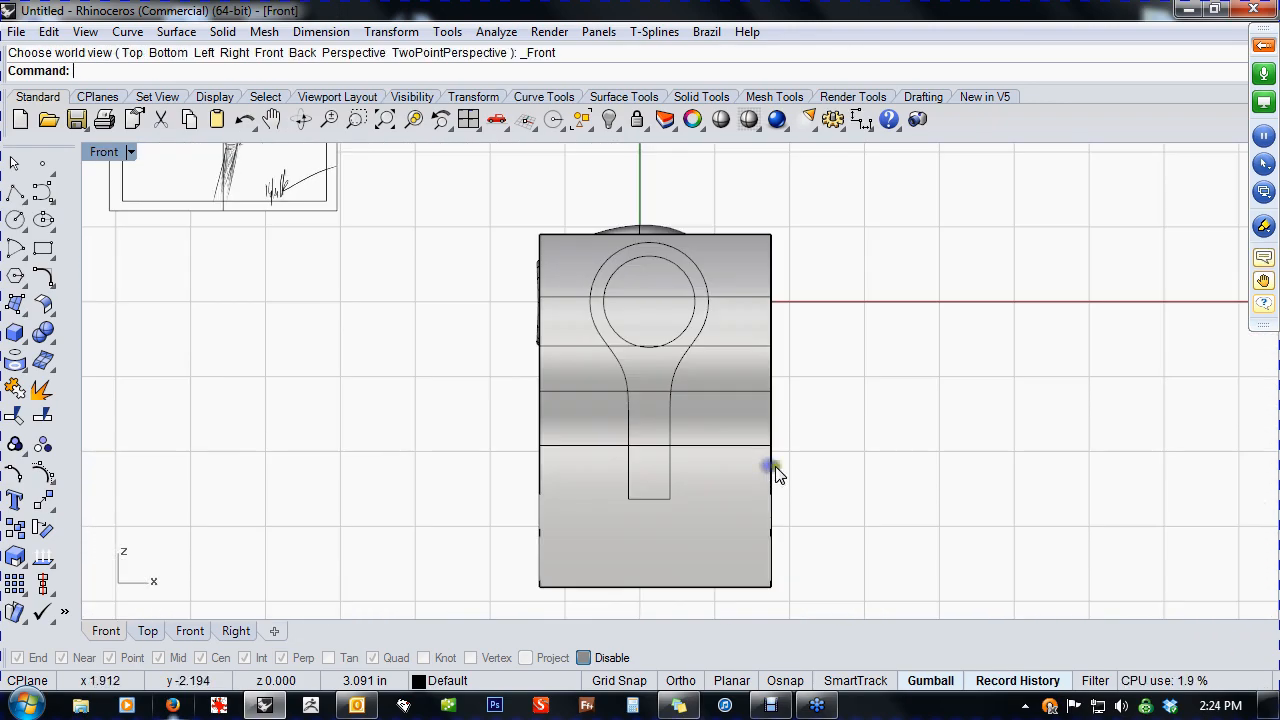
{"action": "scroll", "coordinate": [622, 400], "scroll_direction": "up", "scroll_amount": 3}
{"action": "left_click", "coordinate": [632, 395]}
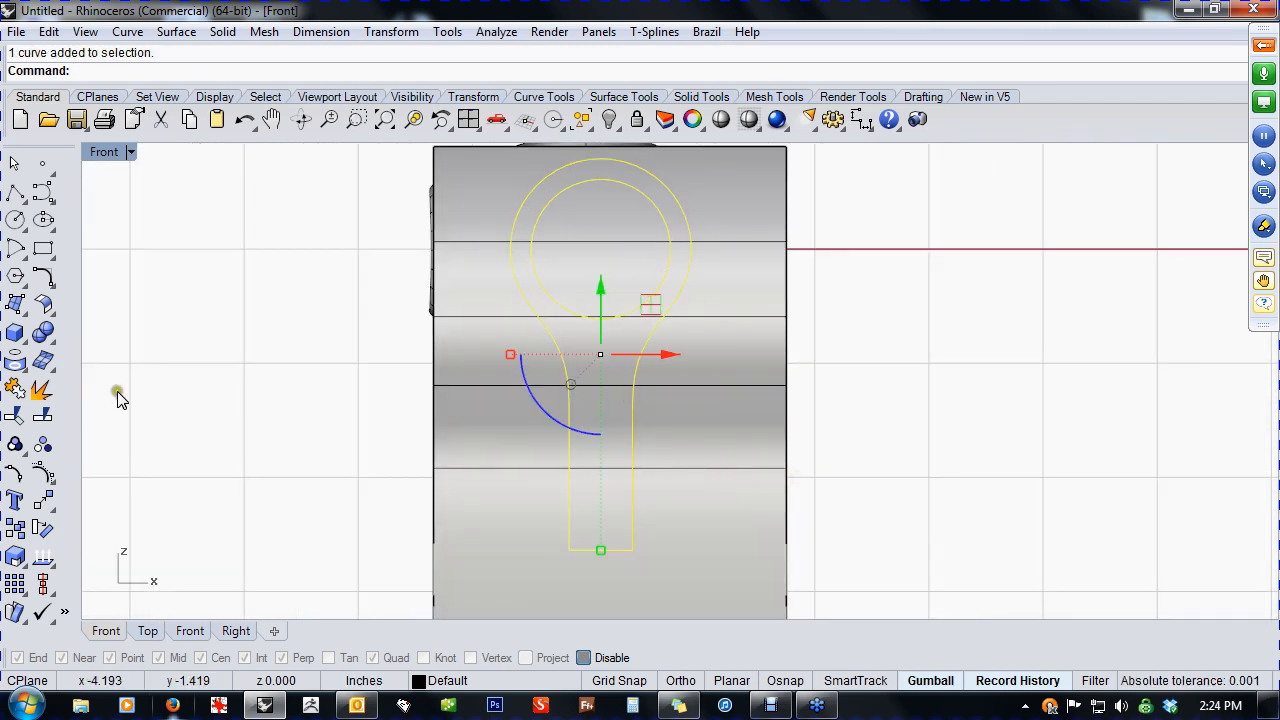
{"action": "left_click", "coordinate": [17, 416]}
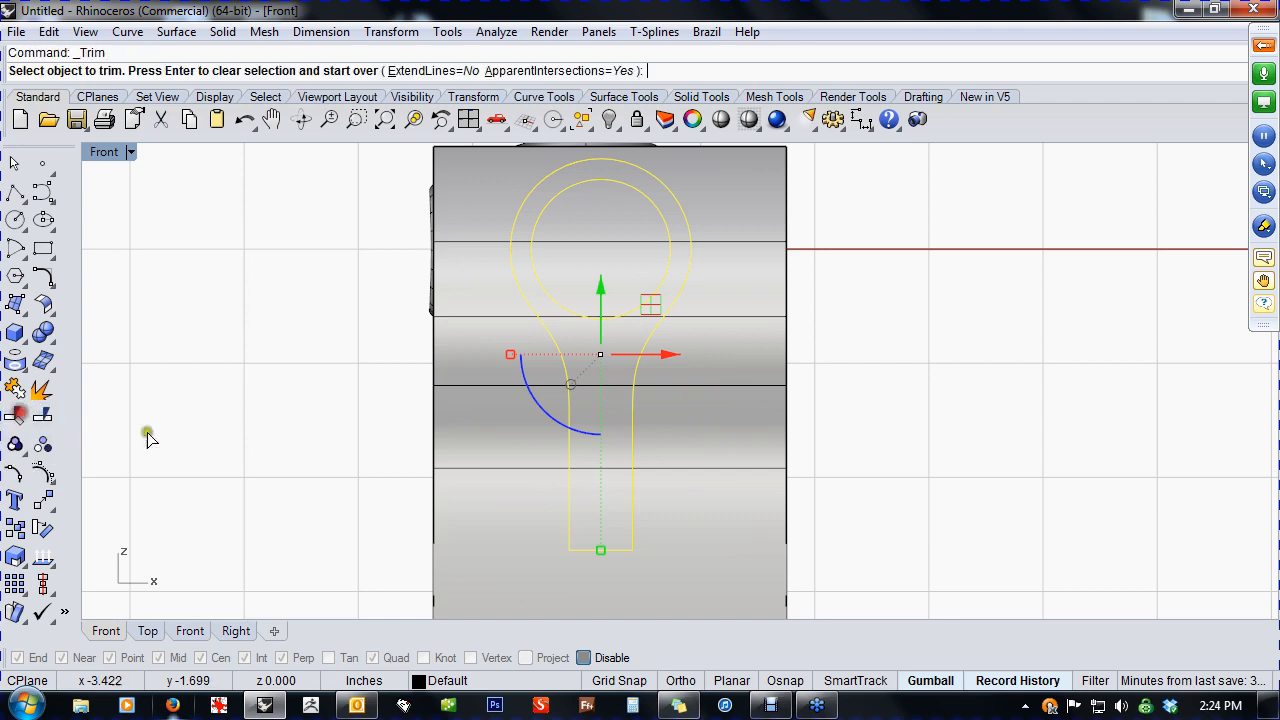
{"action": "left_click", "coordinate": [519, 542]}
{"action": "left_click", "coordinate": [588, 284]}
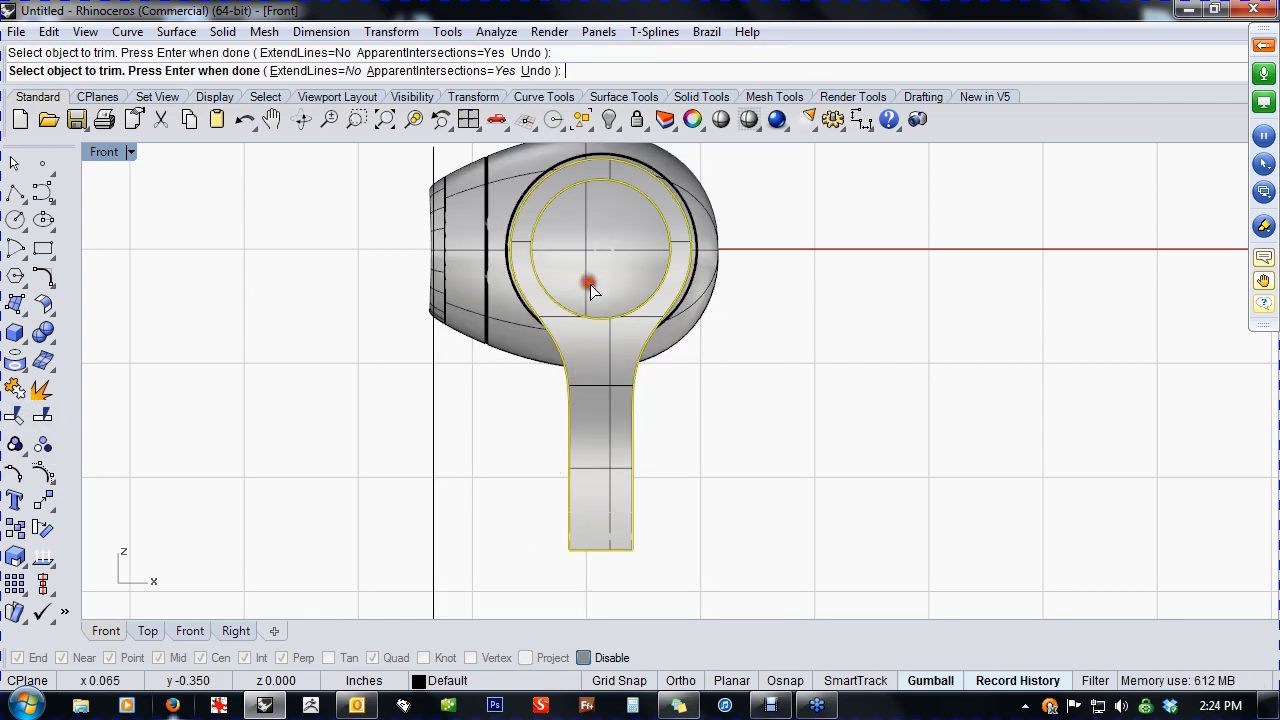
{"action": "key", "text": "Return"}
{"action": "key", "text": "Escape"}
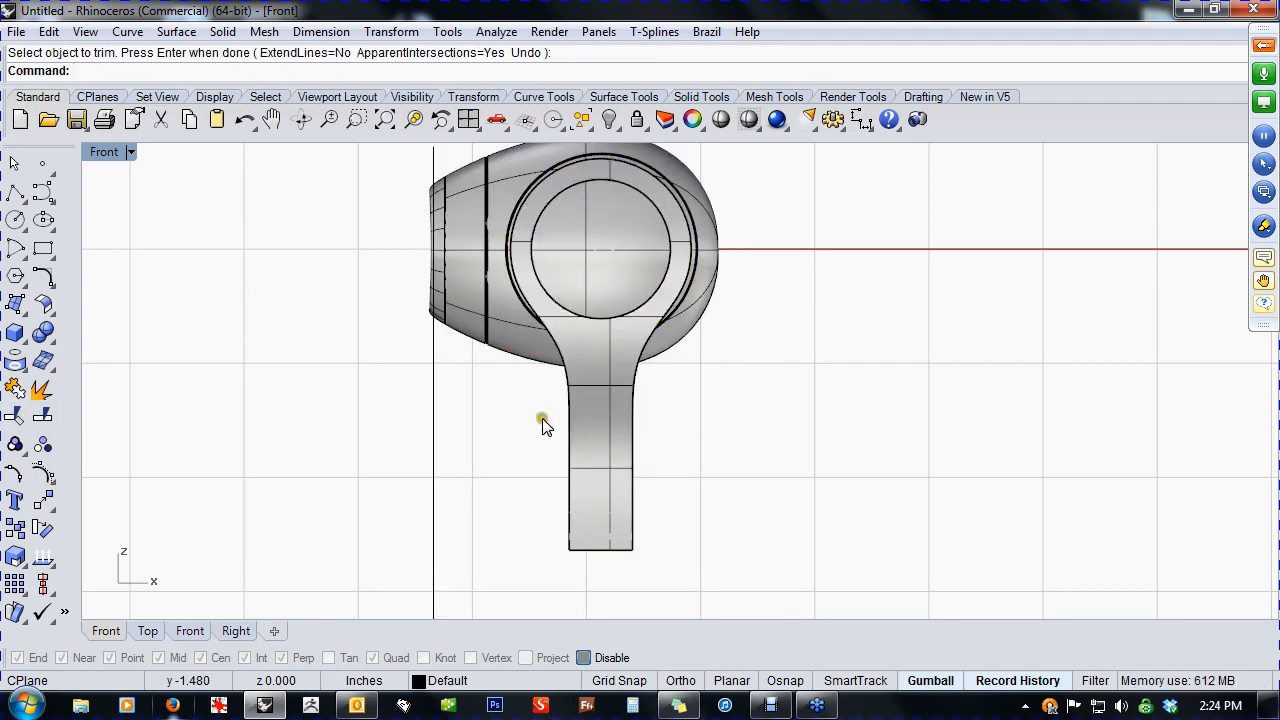
- Hide the side profile curve and the flat handle outline in the perspective view
{"action": "type", "text": "p"}
{"action": "right_click", "coordinate": [417, 422]}
{"action": "scroll", "coordinate": [651, 357], "scroll_direction": "up", "scroll_amount": 5}
{"action": "right_click_drag", "start_coordinate": [526, 443], "coordinate": [777, 468]}
{"action": "middle_click", "coordinate": [722, 417]}
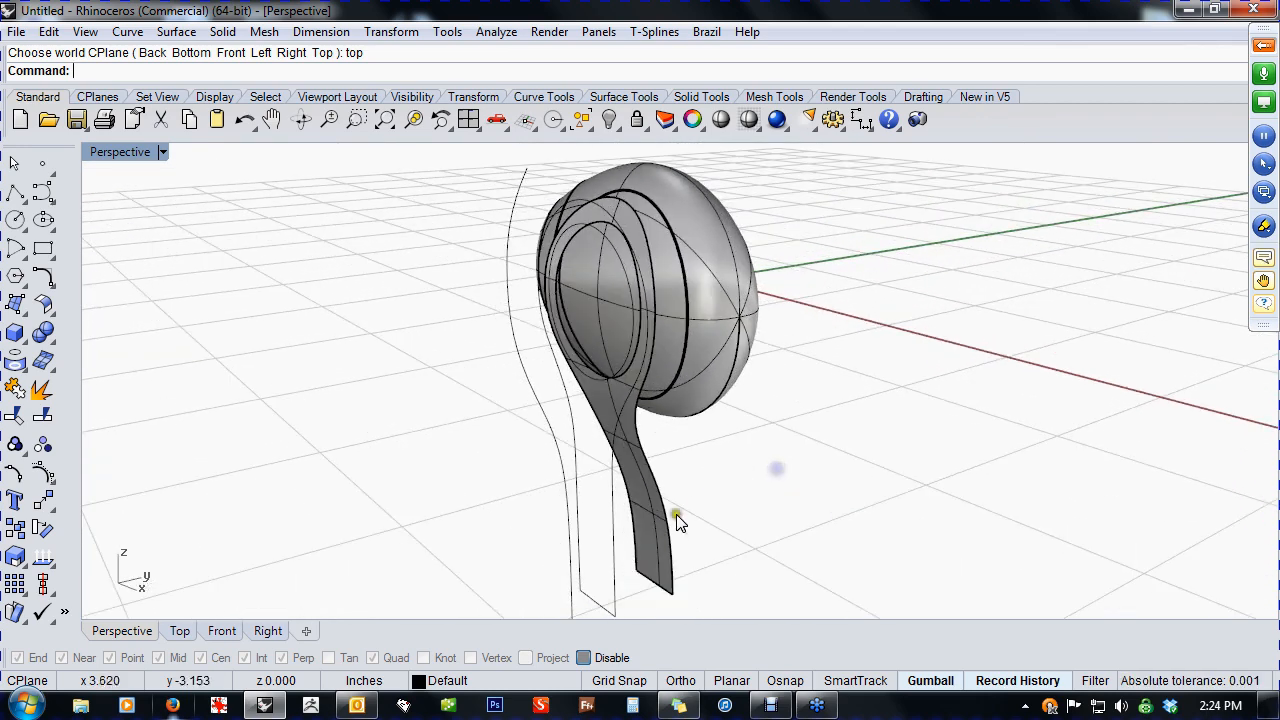
{"action": "left_click", "coordinate": [622, 563]}
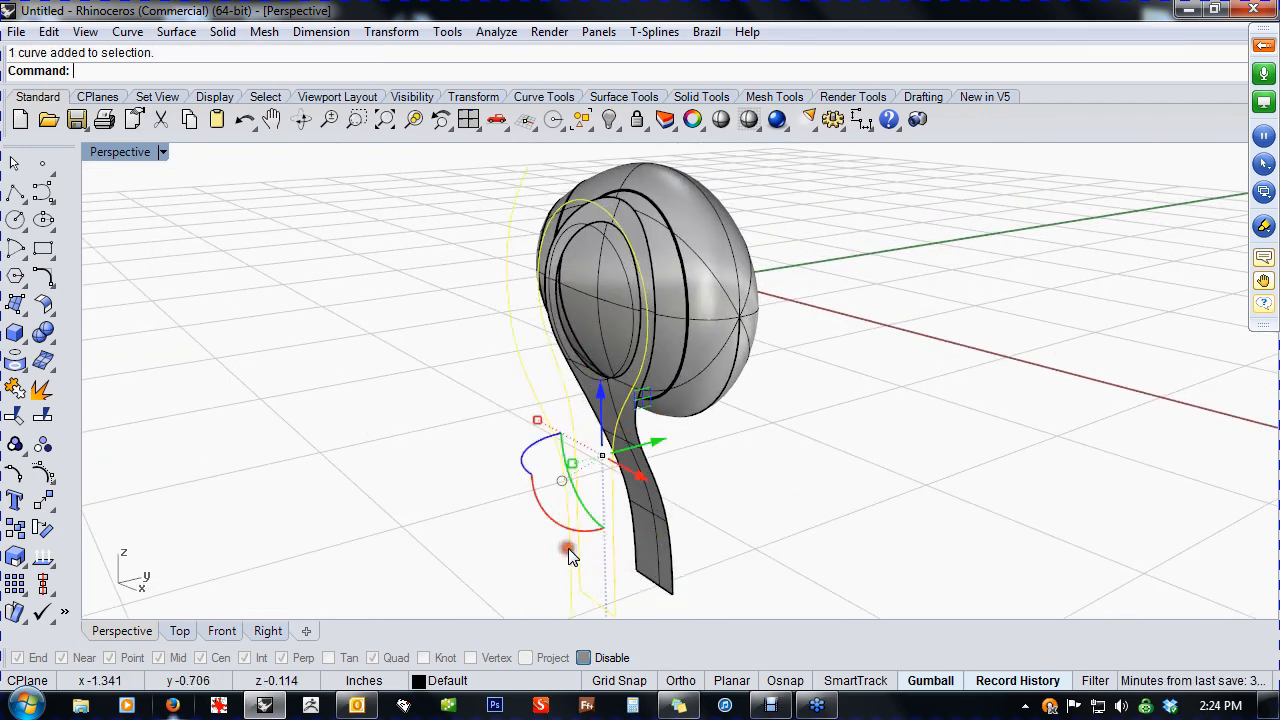
{"action": "key", "text": "ctrl+j"}
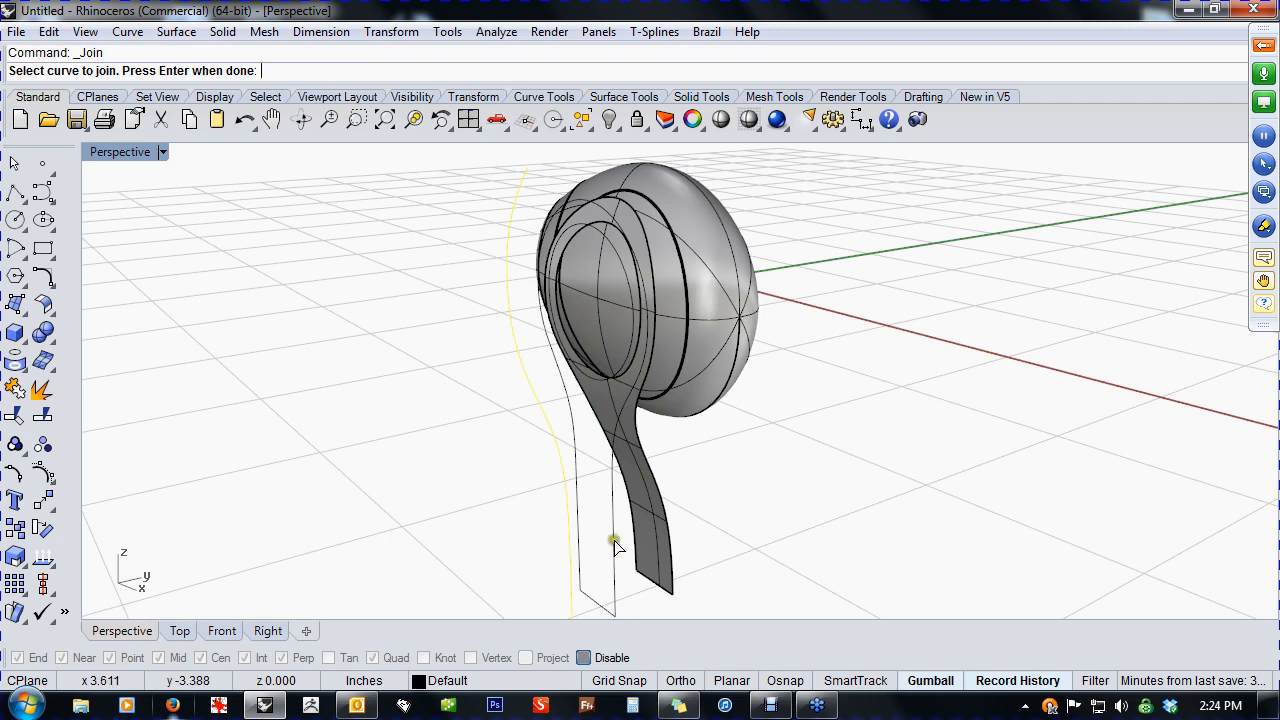
{"action": "left_click", "coordinate": [610, 540]}
{"action": "key", "text": "Escape"}
{"action": "left_click", "coordinate": [609, 520]}
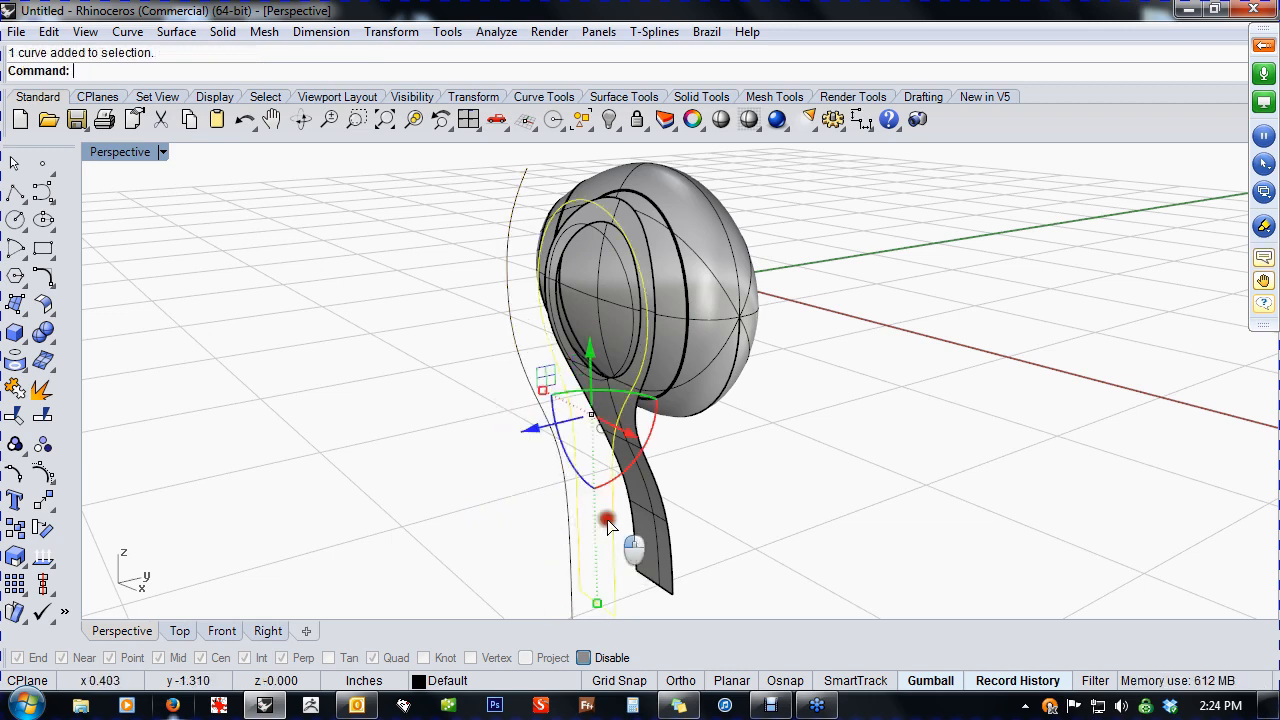
{"action": "key", "text": "ctrl+h"}
{"action": "right_click_drag", "start_coordinate": [559, 471], "coordinate": [601, 218]}
{"action": "left_click", "coordinate": [598, 222]}
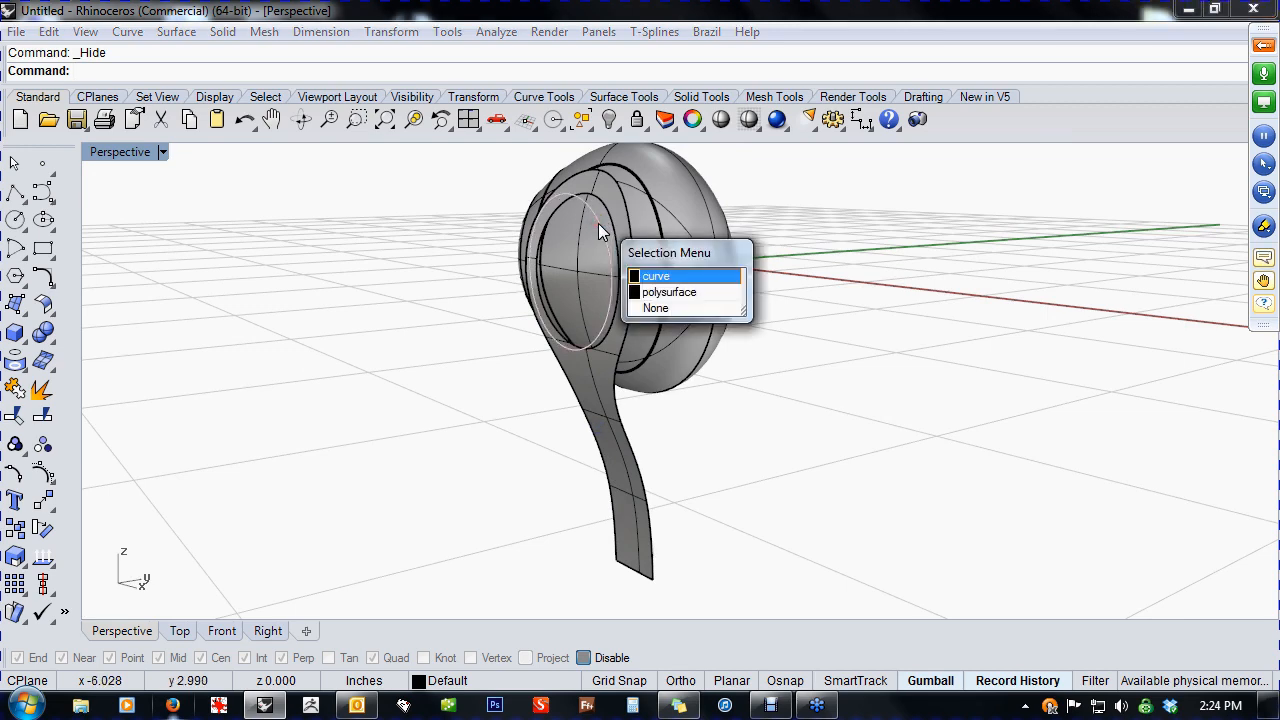
{"action": "key", "text": "Escape"}
- Duplicate the trimmed handle surface about 0.17 in along negative Y, away from the dryer body
{"action": "right_click_drag", "start_coordinate": [575, 338], "coordinate": [645, 470]}
{"action": "left_click", "coordinate": [613, 521]}
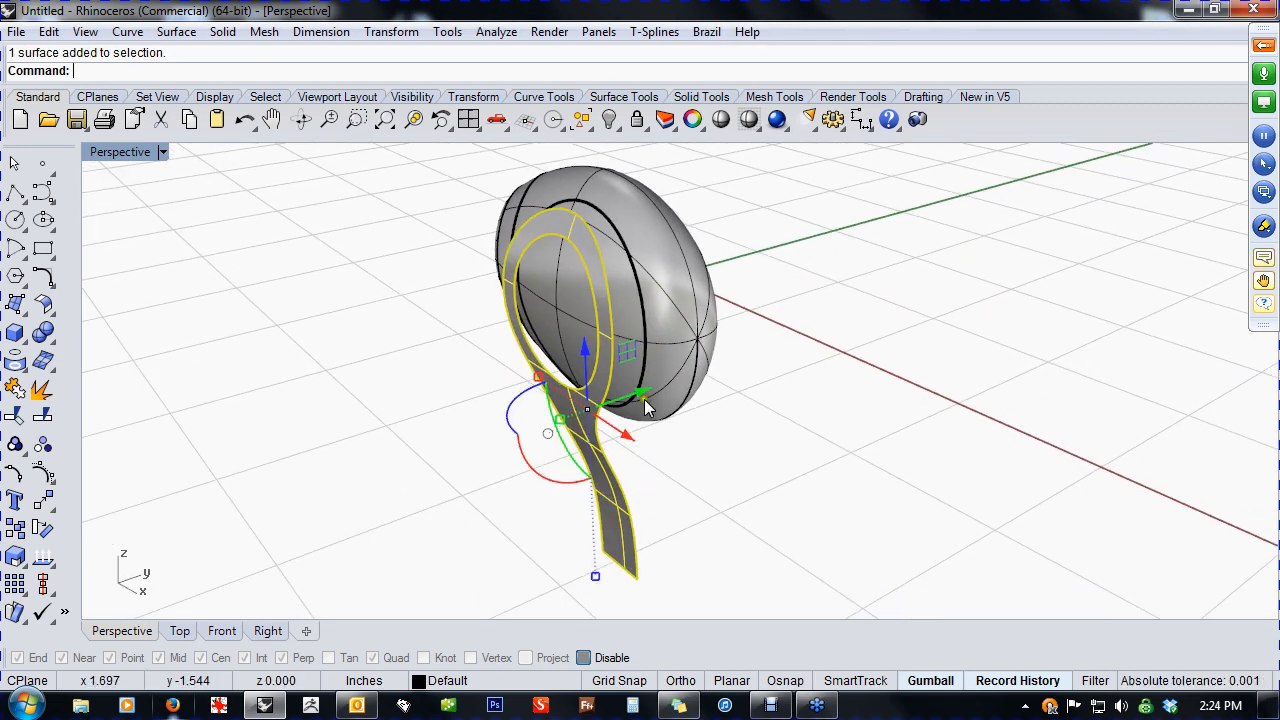
{"action": "left_click_drag", "start_coordinate": [645, 400], "coordinate": [627, 400]}
{"action": "key", "text": "Escape"}
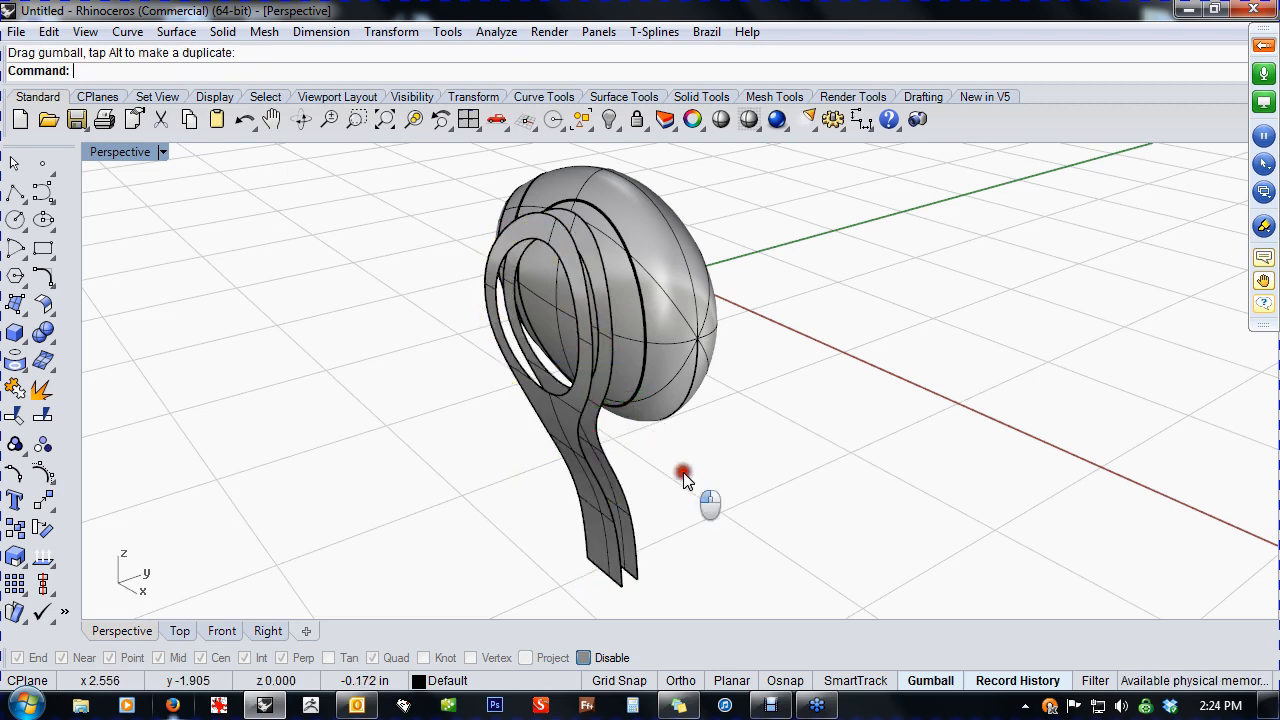
{"action": "right_click_drag", "start_coordinate": [686, 474], "coordinate": [637, 463]}
{"action": "scroll", "coordinate": [668, 457], "scroll_direction": "up", "scroll_amount": 4}
{"action": "scroll", "coordinate": [668, 458], "scroll_direction": "down", "scroll_amount": 4}
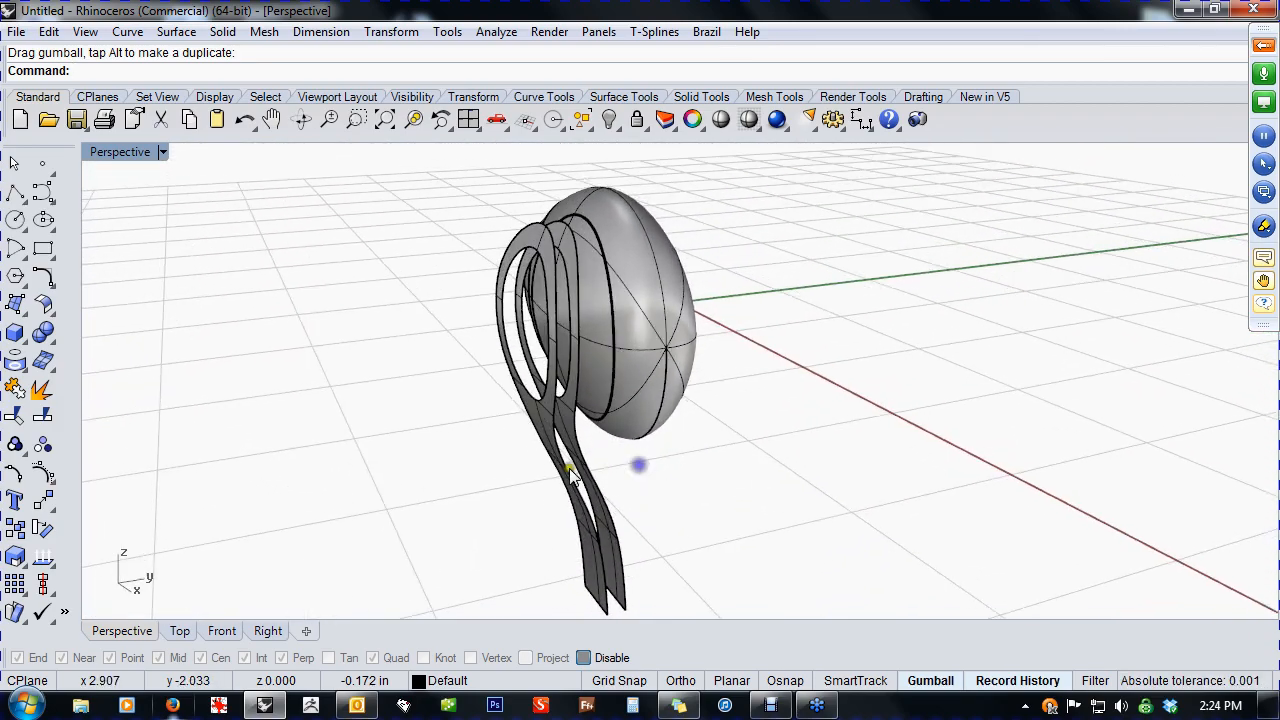
- Drag a handle surface copy about 1.91 in along negative Y and delete it
{"action": "left_click", "coordinate": [560, 470]}
{"action": "left_click_drag", "start_coordinate": [612, 430], "coordinate": [410, 466]}
{"action": "right_click_drag", "start_coordinate": [410, 466], "coordinate": [430, 493]}
{"action": "key", "text": "Delete"}
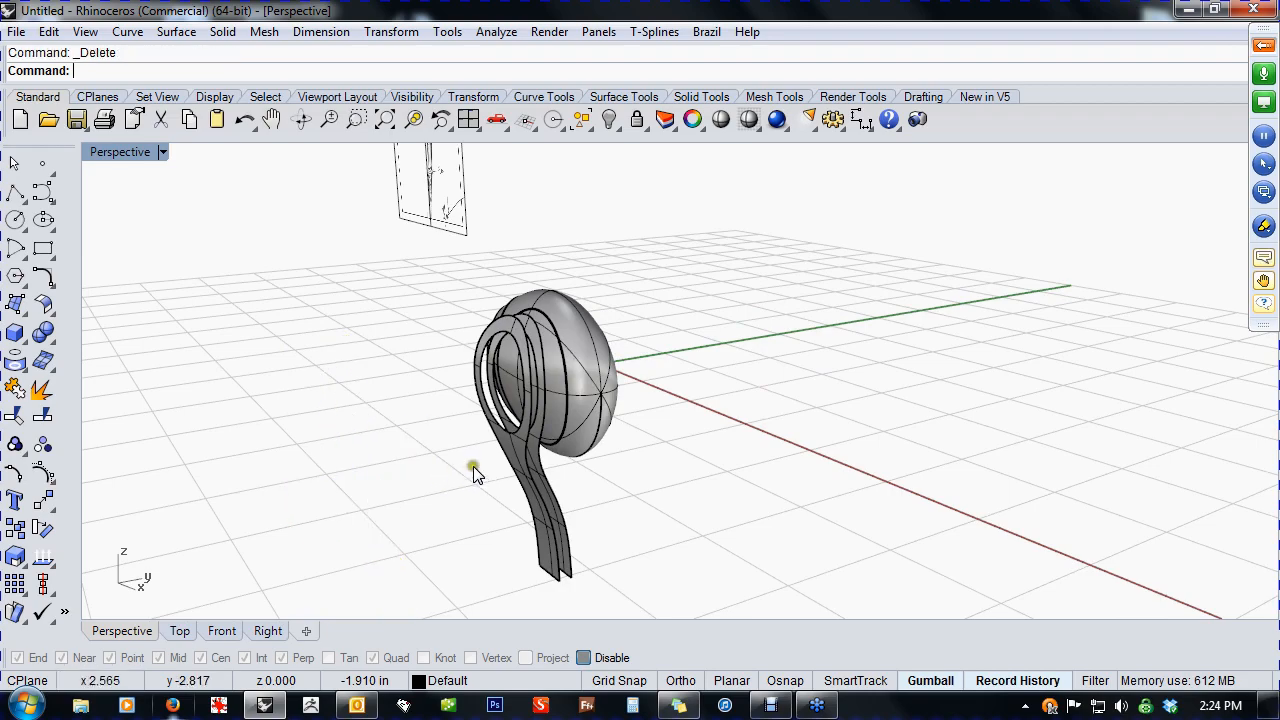
- Start a surface blend between the outer edges of the two parallel handle surfaces
{"action": "scroll", "coordinate": [480, 475], "scroll_direction": "up", "scroll_amount": 5}
{"action": "right_click_drag", "start_coordinate": [605, 475], "coordinate": [660, 434]}
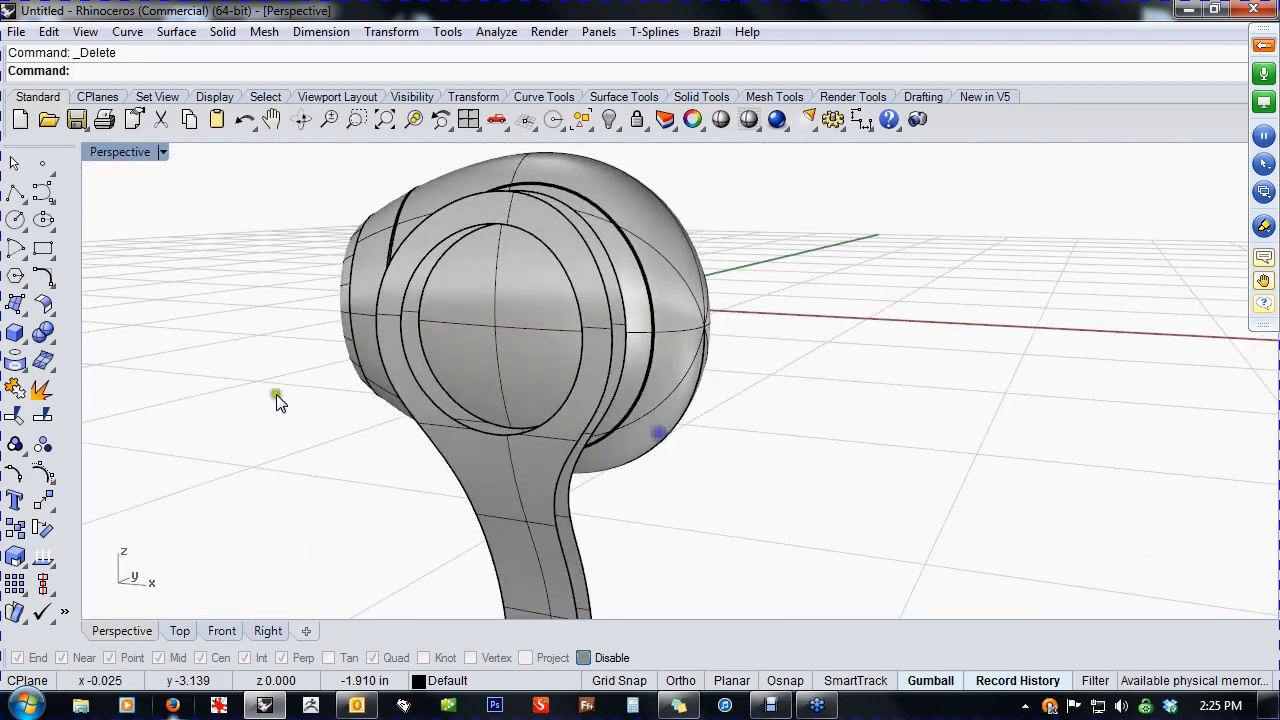
{"action": "left_click", "coordinate": [51, 311]}
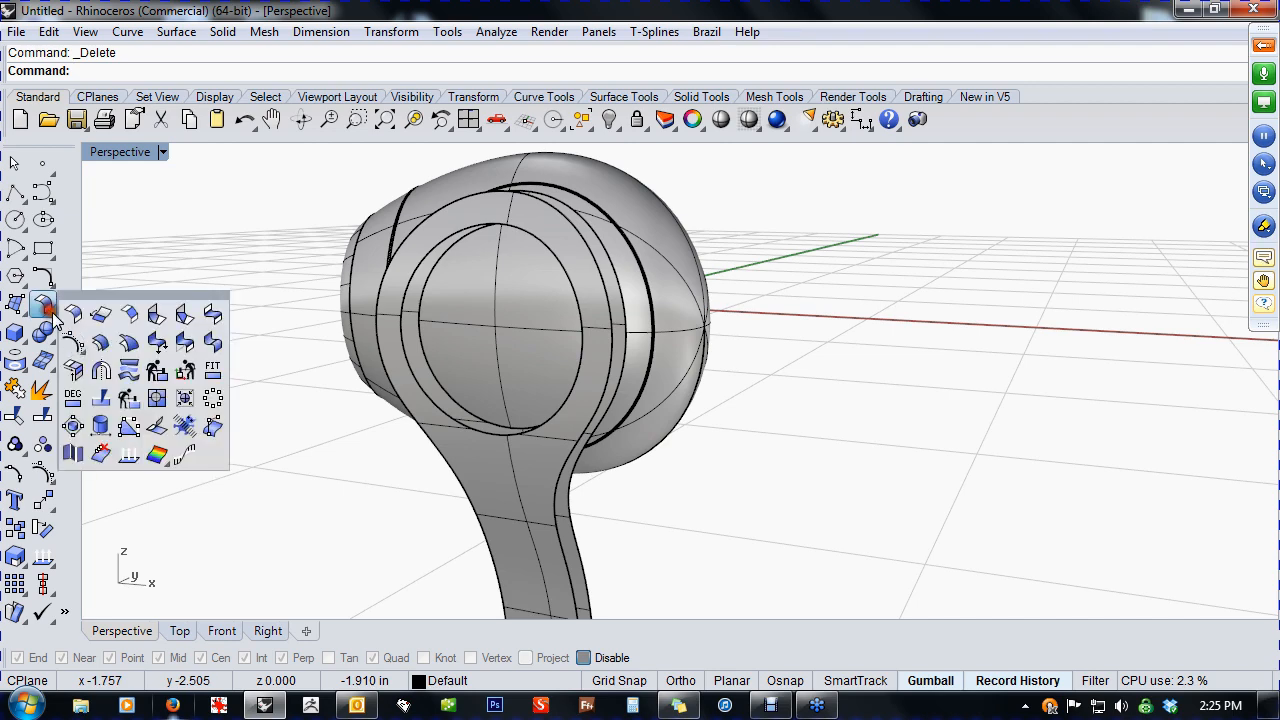
{"action": "left_click", "coordinate": [212, 314]}
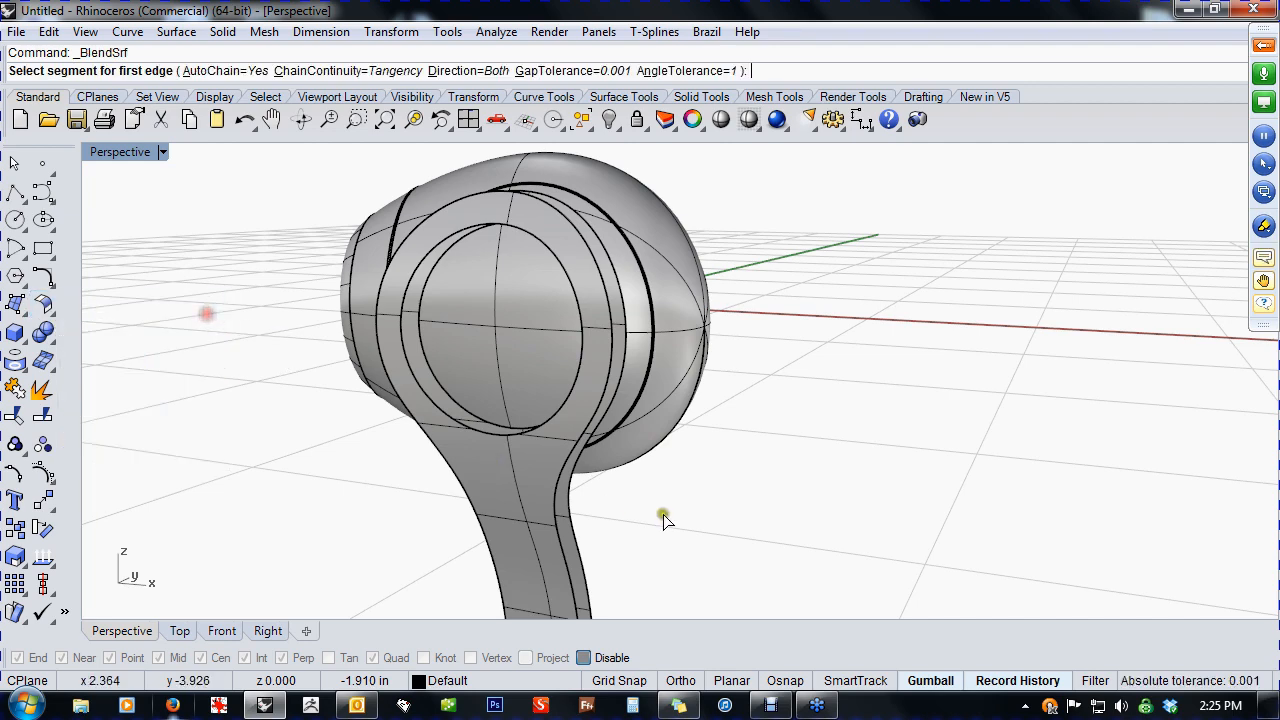
{"action": "right_click_drag", "start_coordinate": [663, 517], "coordinate": [601, 488]}
{"action": "left_click", "coordinate": [552, 548]}
{"action": "right_click", "coordinate": [571, 547]}
{"action": "left_click", "coordinate": [582, 538]}
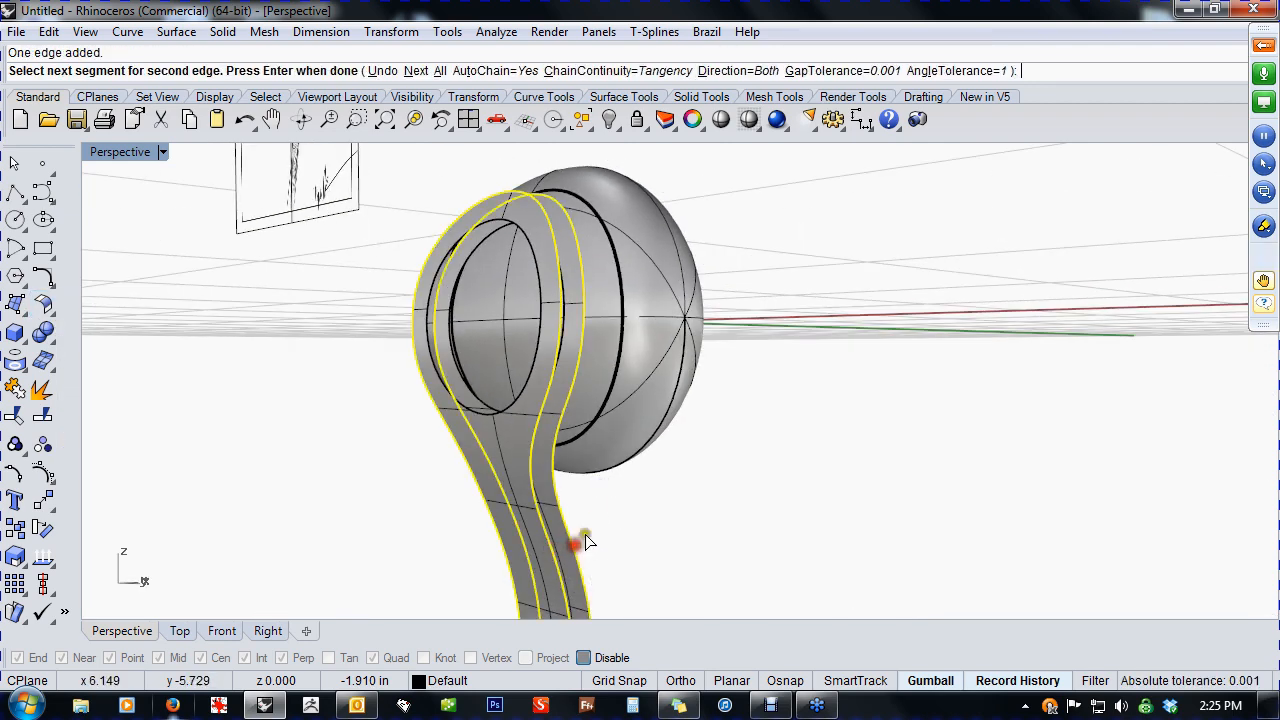
{"action": "right_click_drag", "start_coordinate": [640, 533], "coordinate": [654, 509], "text": "shift"}
{"action": "scroll", "coordinate": [674, 500], "scroll_direction": "down", "scroll_amount": 4}
{"action": "right_click", "coordinate": [654, 509]}
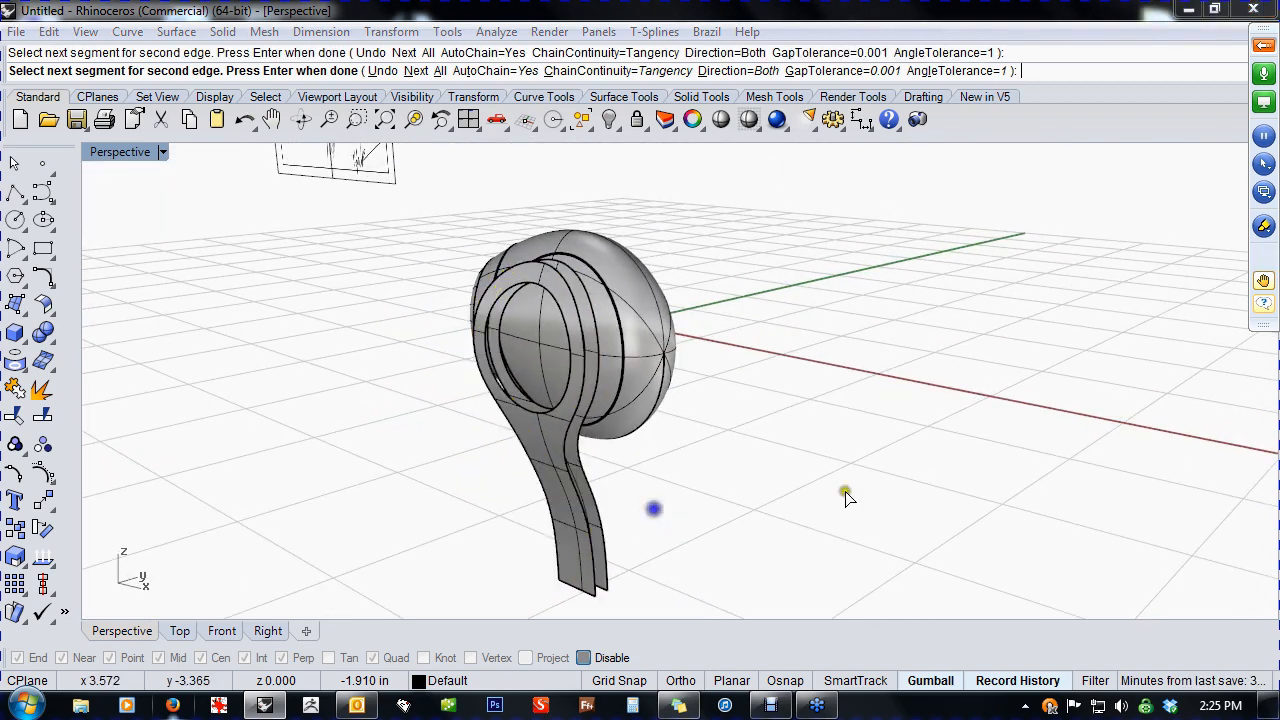
- Set the continuity of both sides of the outer-edge surface blend to Tangency
{"action": "right_click_drag", "start_coordinate": [725, 470], "coordinate": [790, 420]}
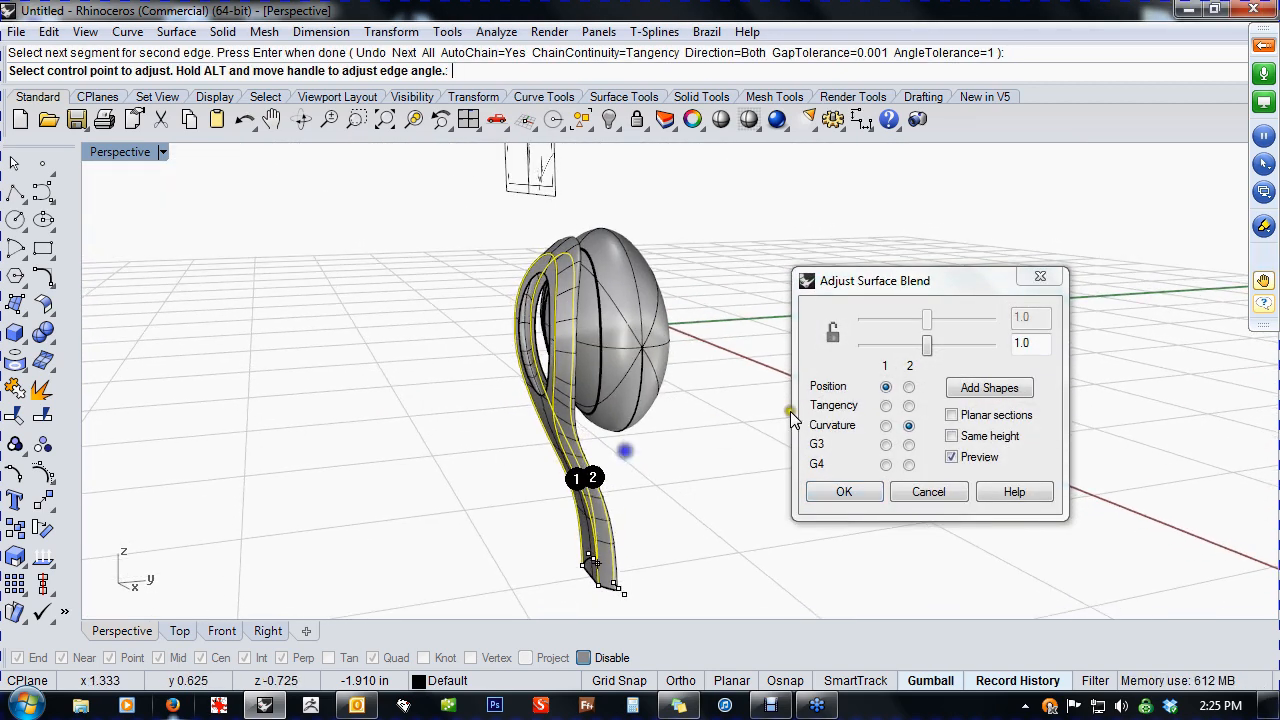
{"action": "left_click", "coordinate": [885, 426]}
{"action": "left_click", "coordinate": [885, 405]}
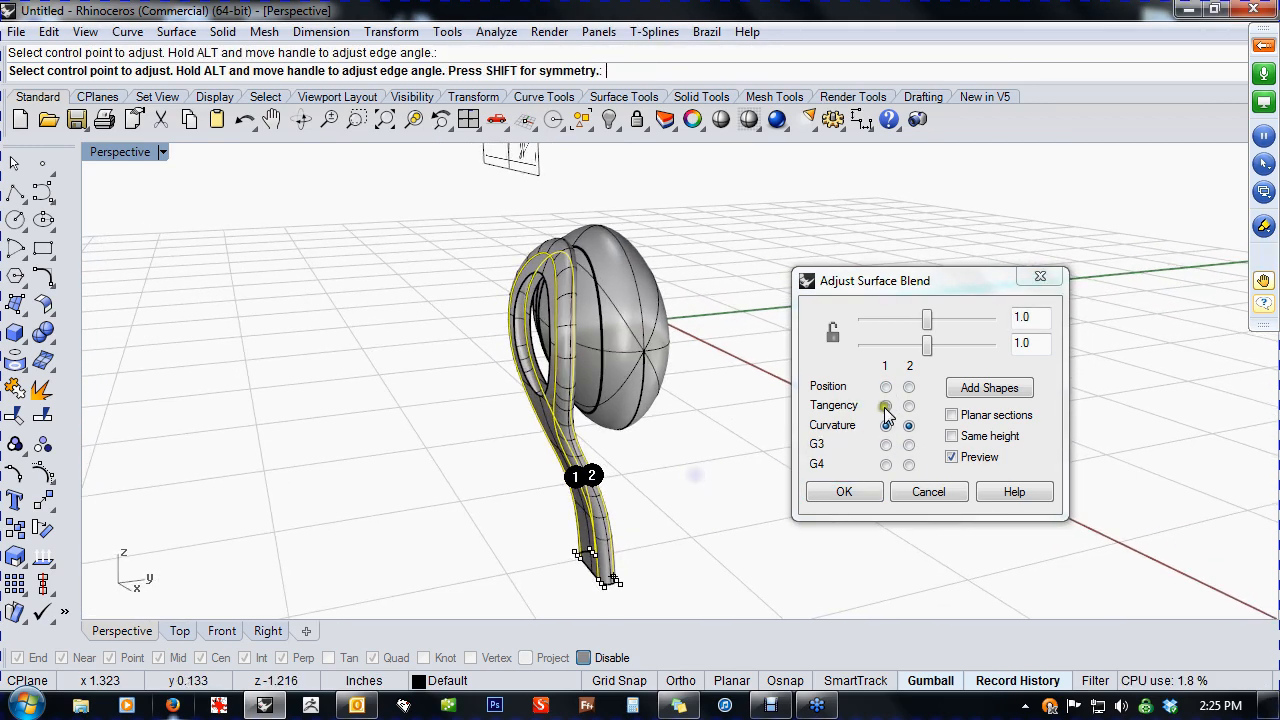
{"action": "left_click", "coordinate": [908, 405]}
{"action": "right_click_drag", "start_coordinate": [720, 463], "coordinate": [674, 449]}
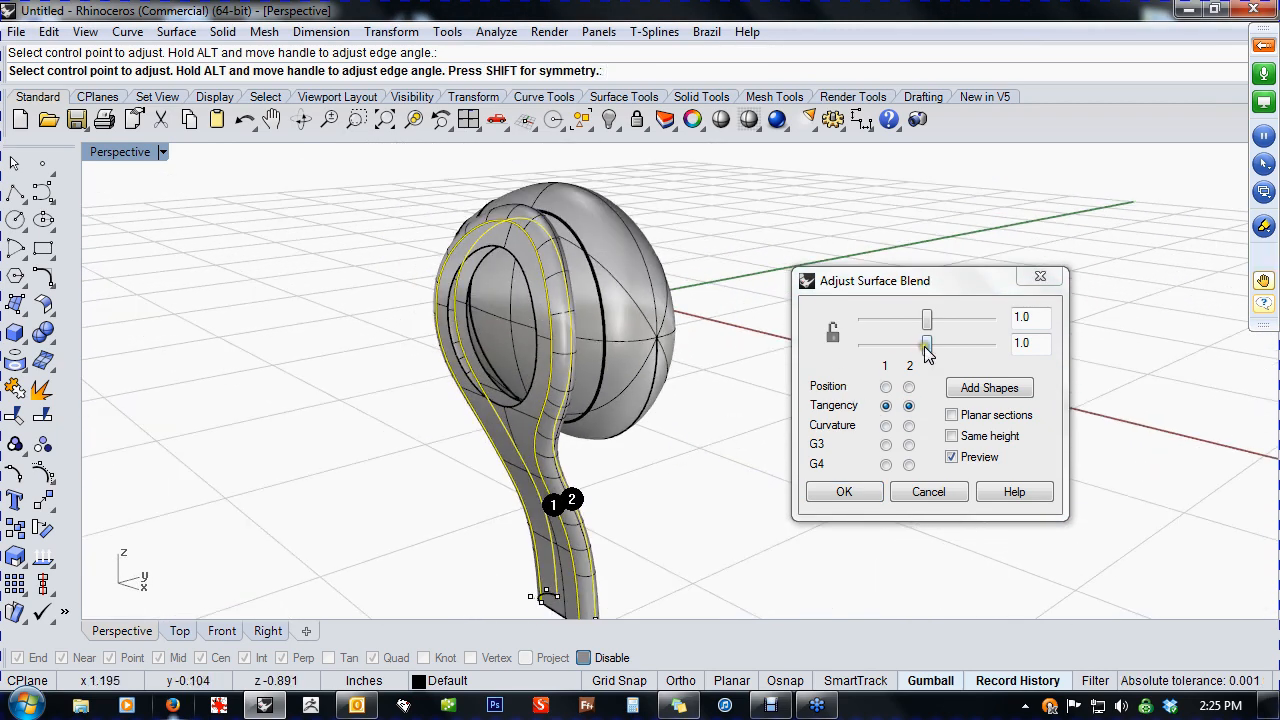
- Lock the two blend bulge values together, reduce them to about 0.529 and create the handle's outer-edge blend
{"action": "left_click", "coordinate": [833, 336]}
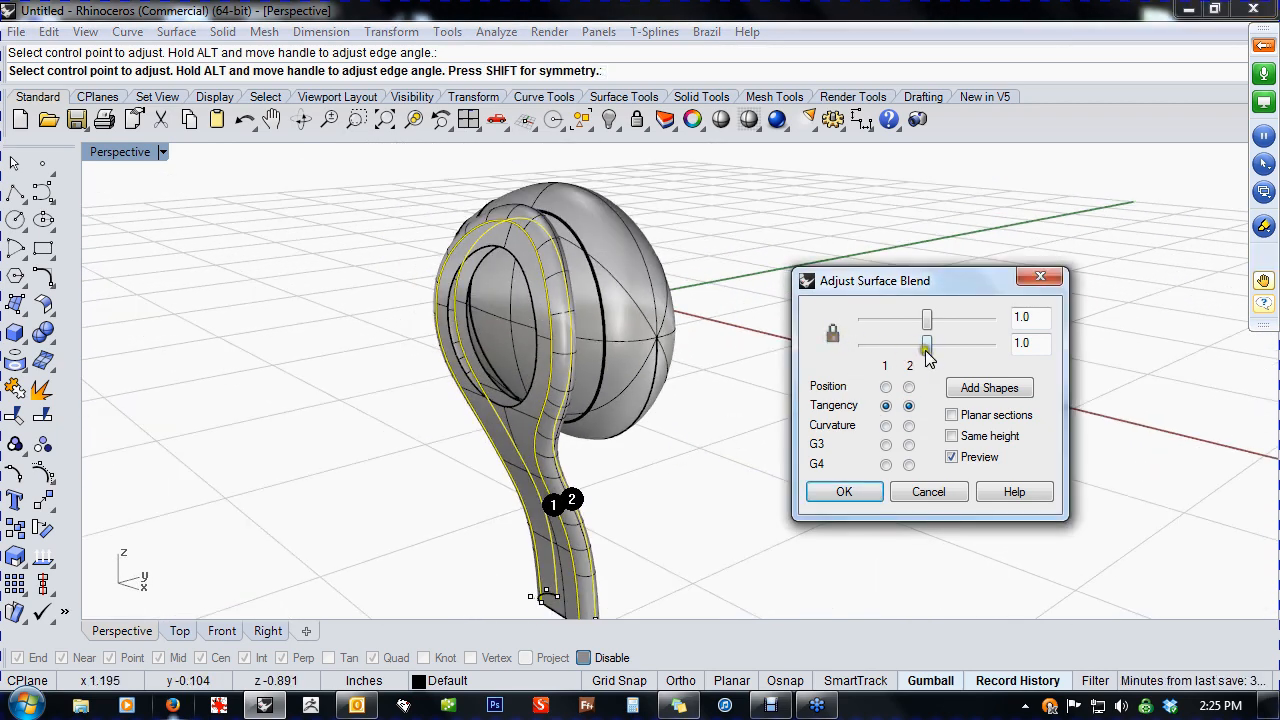
{"action": "left_click_drag", "start_coordinate": [926, 352], "coordinate": [902, 348]}
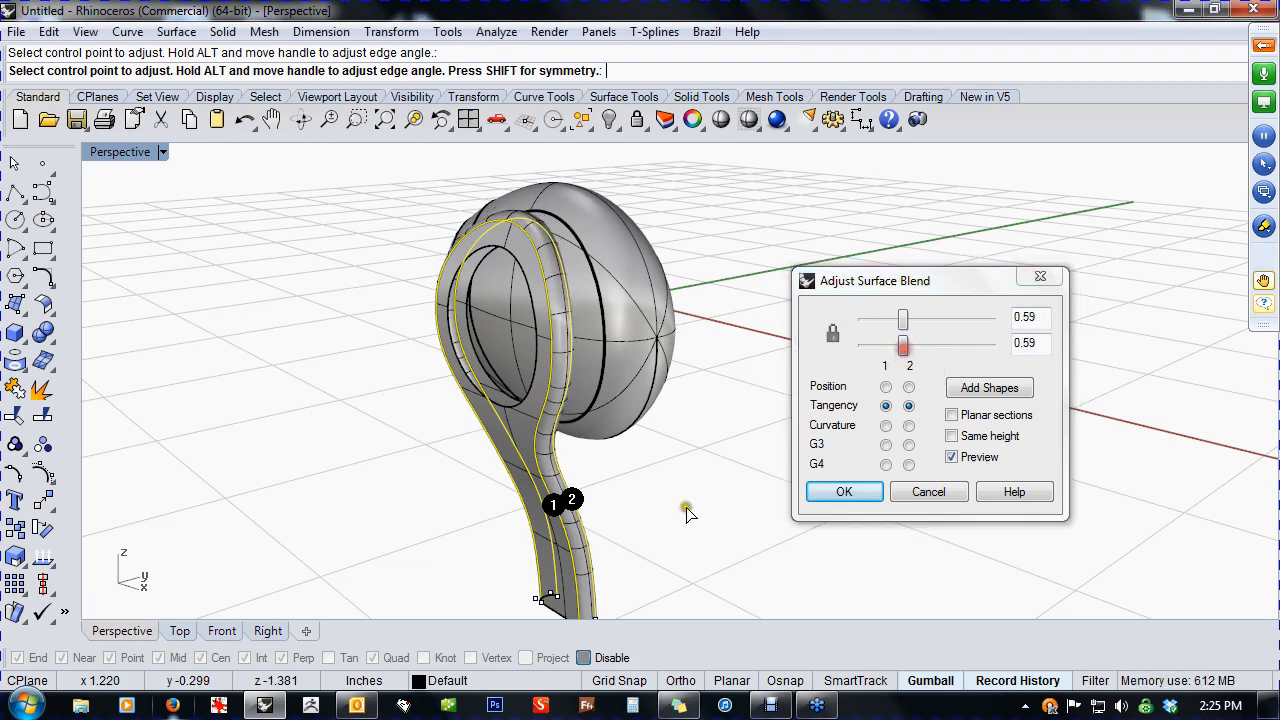
{"action": "right_click_drag", "start_coordinate": [650, 608], "coordinate": [687, 556], "text": "shift"}
{"action": "scroll", "coordinate": [615, 524], "scroll_direction": "up", "scroll_amount": 6}
{"action": "scroll", "coordinate": [560, 503], "scroll_direction": "up", "scroll_amount": 5}
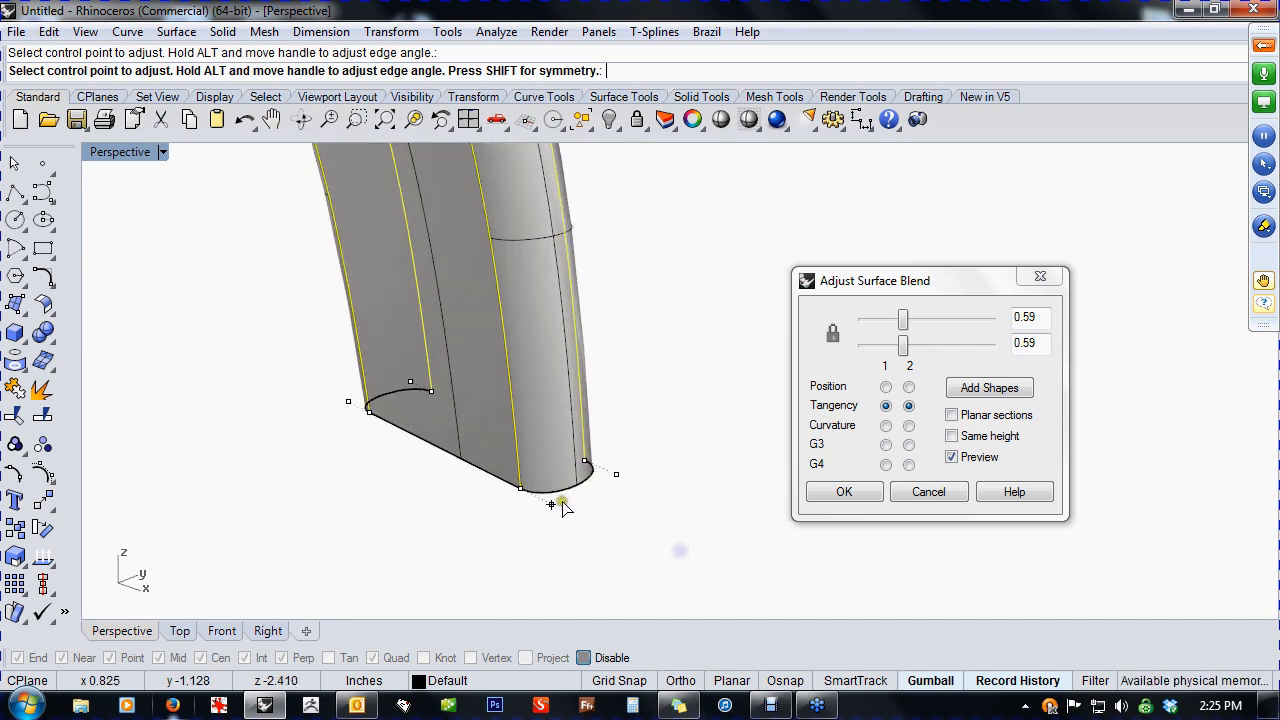
{"action": "mouse_move", "coordinate": [895, 350]}
{"action": "left_mouse_down"}
{"action": "mouse_move", "coordinate": [943, 345]}
{"action": "mouse_move", "coordinate": [880, 360]}
{"action": "mouse_move", "coordinate": [900, 368]}
{"action": "left_mouse_up"}
{"action": "scroll", "coordinate": [660, 520], "scroll_direction": "down", "scroll_amount": 6}
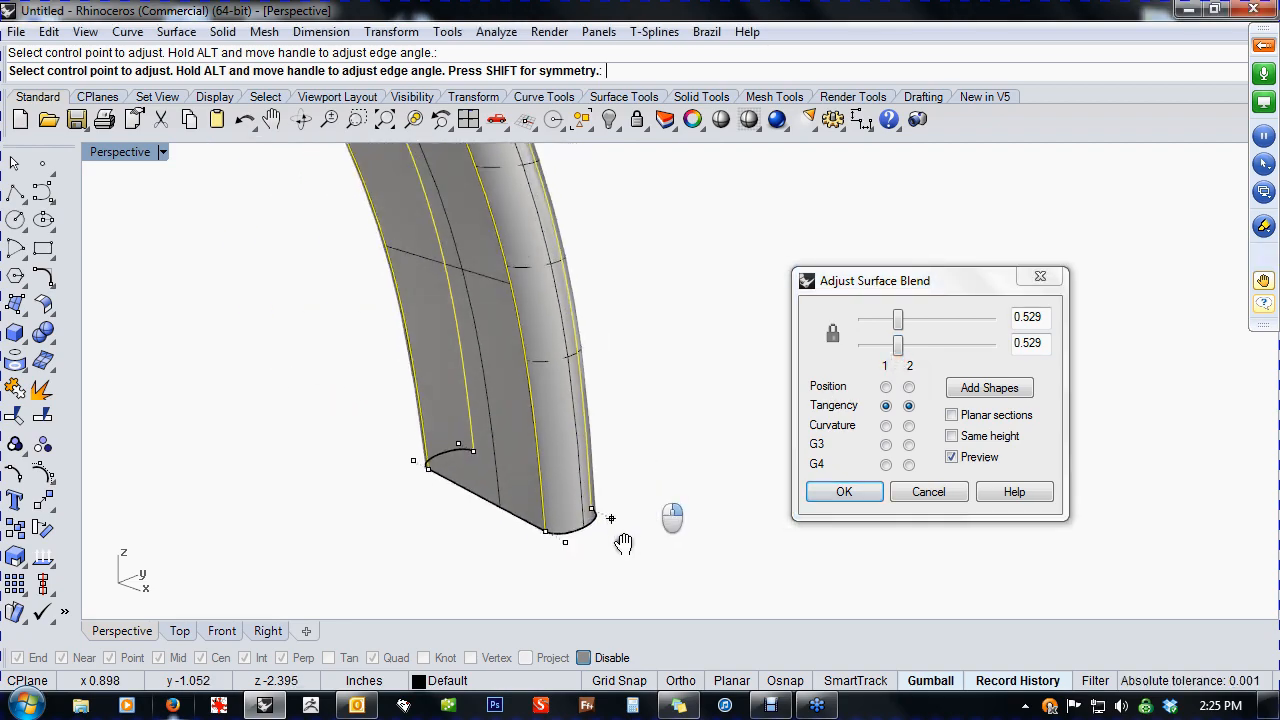
{"action": "right_click_drag", "start_coordinate": [645, 476], "coordinate": [754, 520]}
{"action": "left_click", "coordinate": [838, 492]}
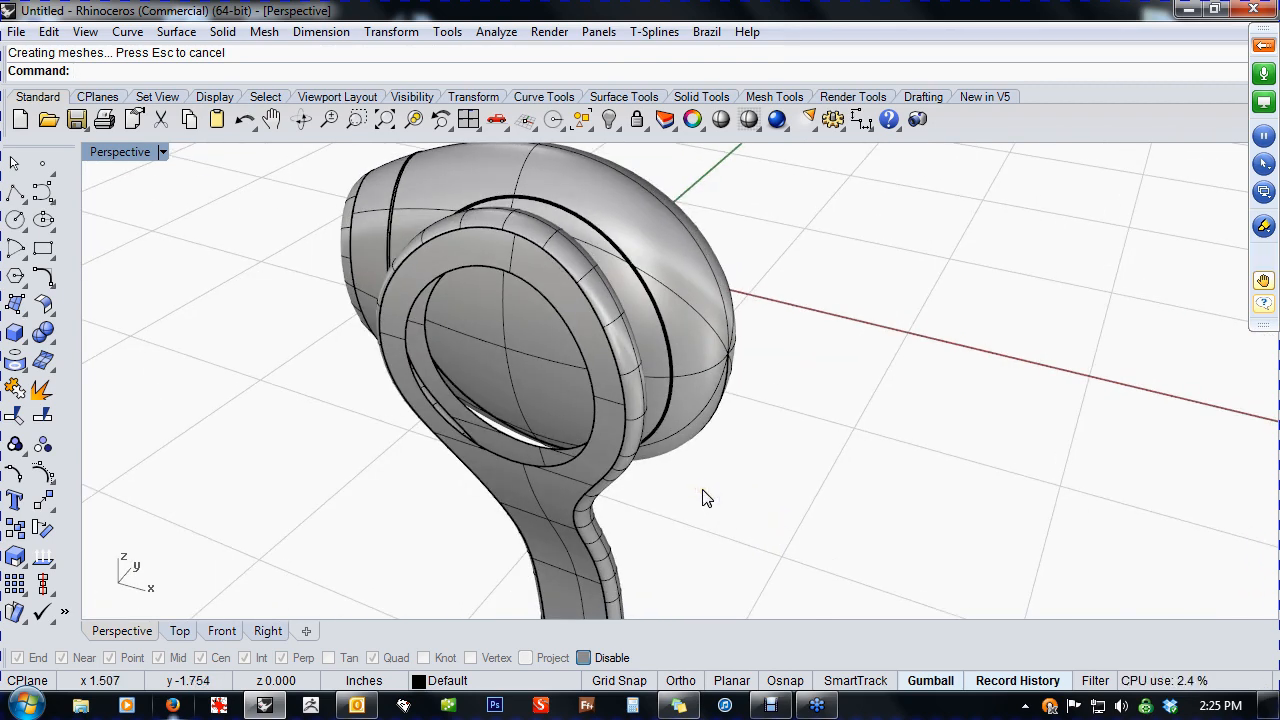
- Blend the two inner circular edges of the handle with Tangency on both sides and linked bulge values of about 0.66
{"action": "right_click", "coordinate": [706, 495]}
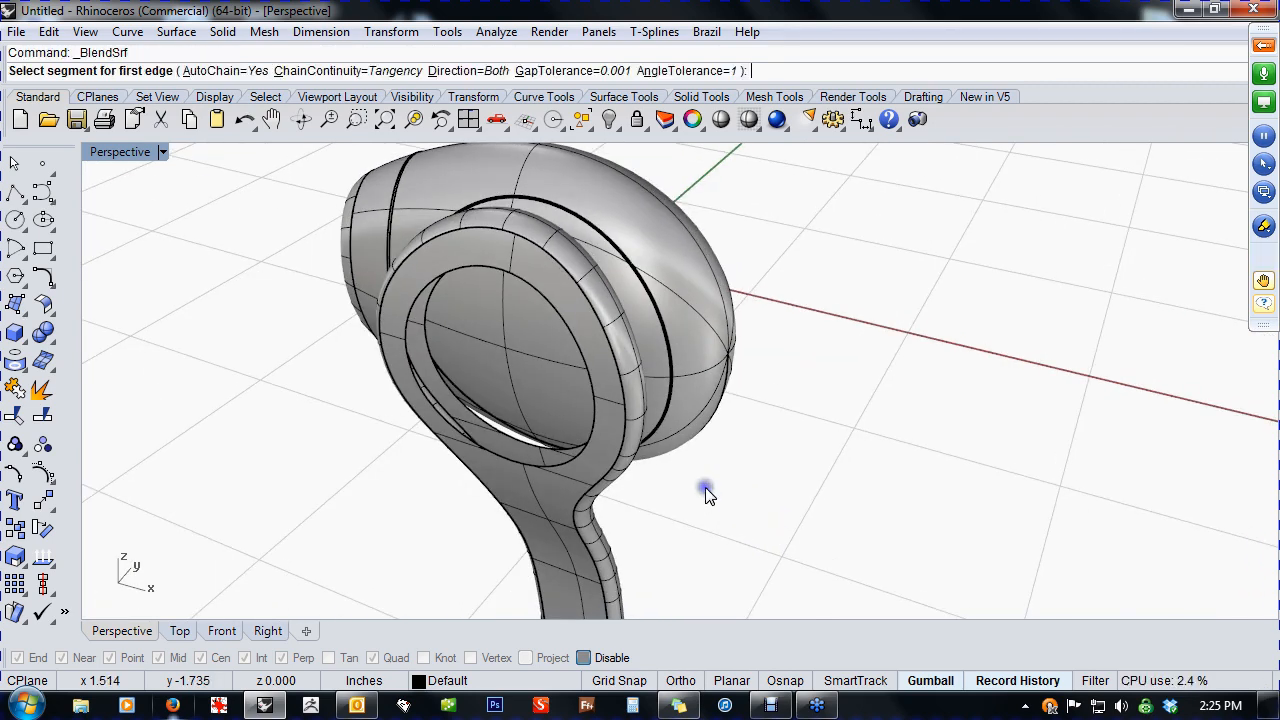
{"action": "left_click", "coordinate": [526, 439]}
{"action": "left_click", "coordinate": [520, 457]}
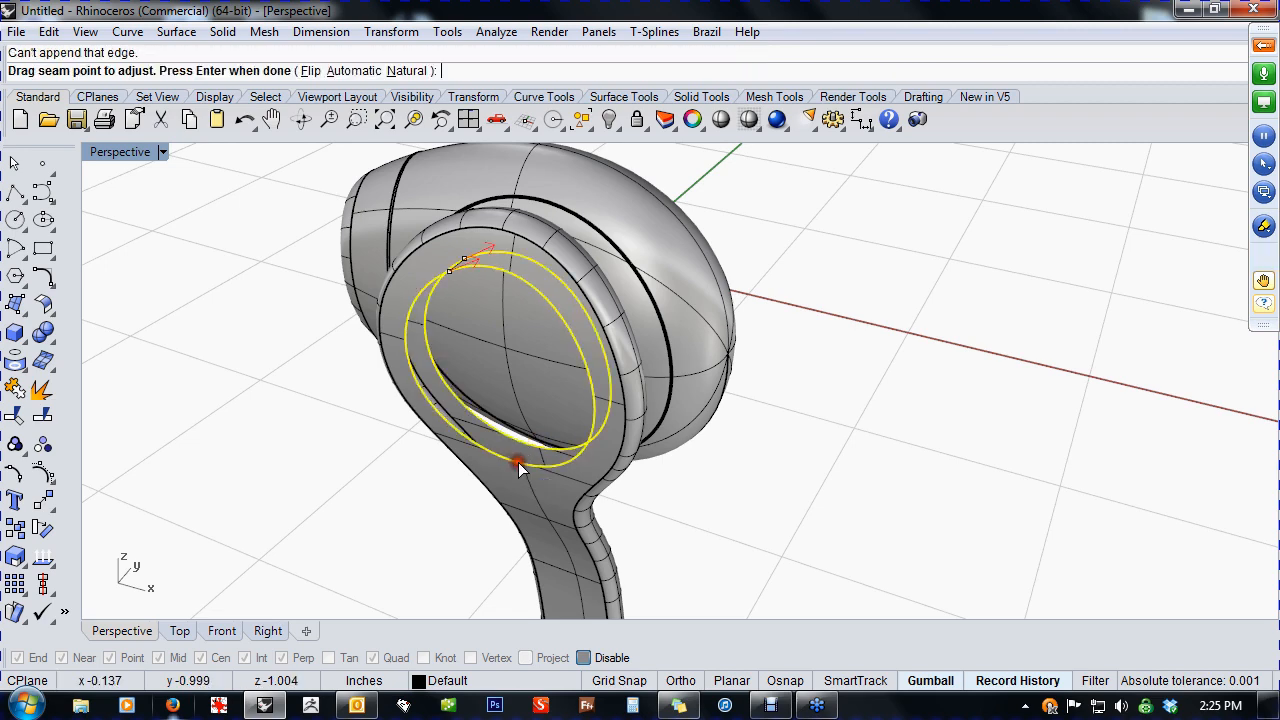
{"action": "right_click_drag", "start_coordinate": [763, 507], "coordinate": [808, 463]}
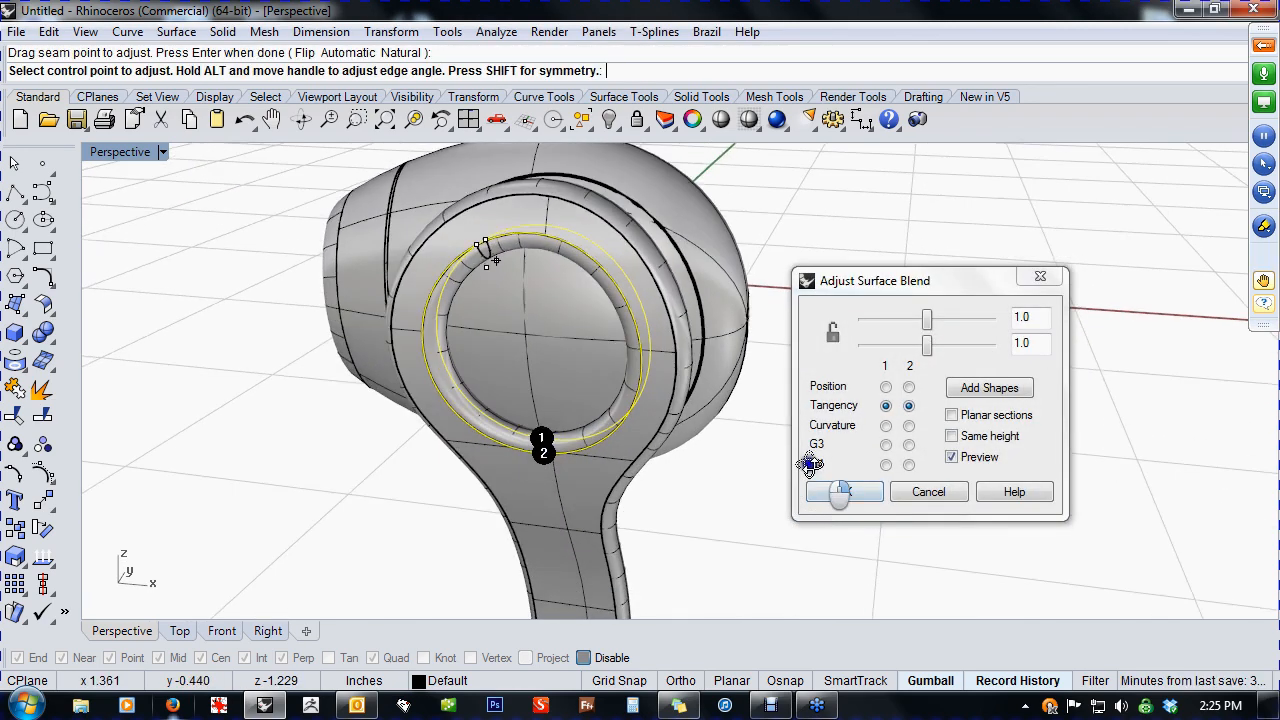
{"action": "left_click", "coordinate": [833, 333]}
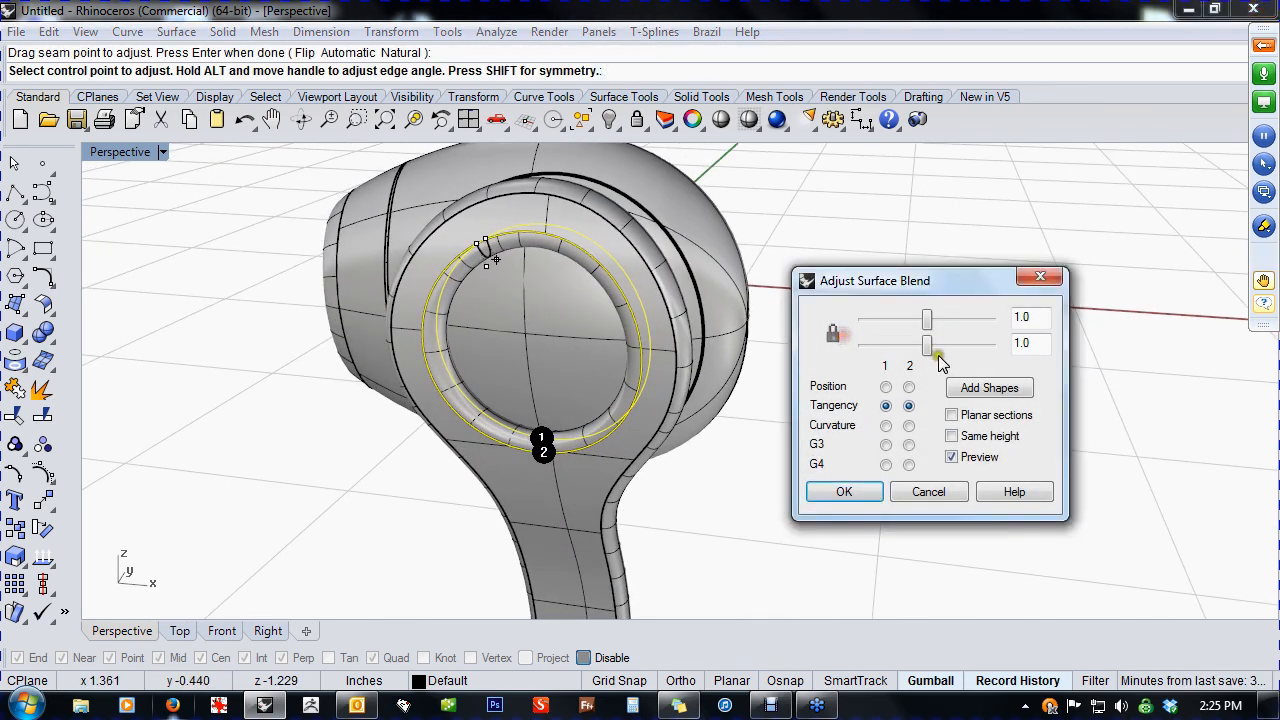
{"action": "left_click_drag", "start_coordinate": [927, 347], "coordinate": [908, 349]}
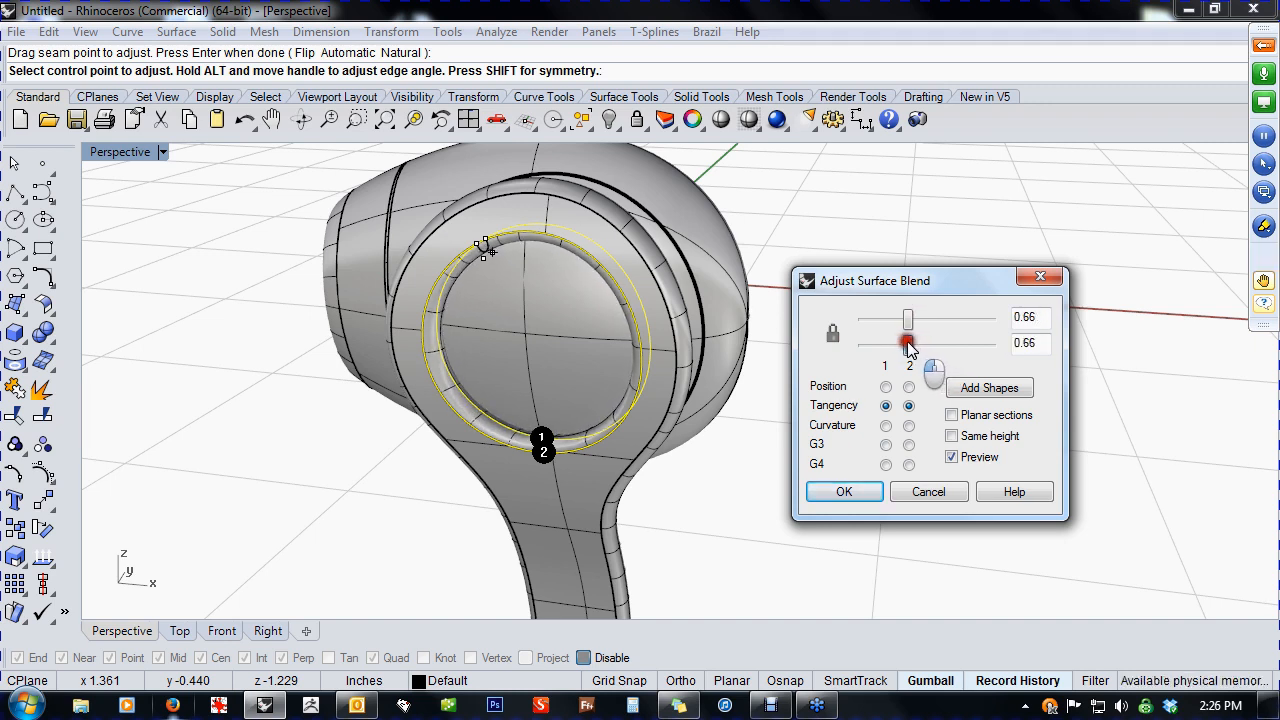
{"action": "left_click", "coordinate": [845, 492]}
- Join all handle surfaces and blends into one polysurface, leaving the dryer body out of the selection
{"action": "right_click_drag", "start_coordinate": [823, 500], "coordinate": [575, 515]}
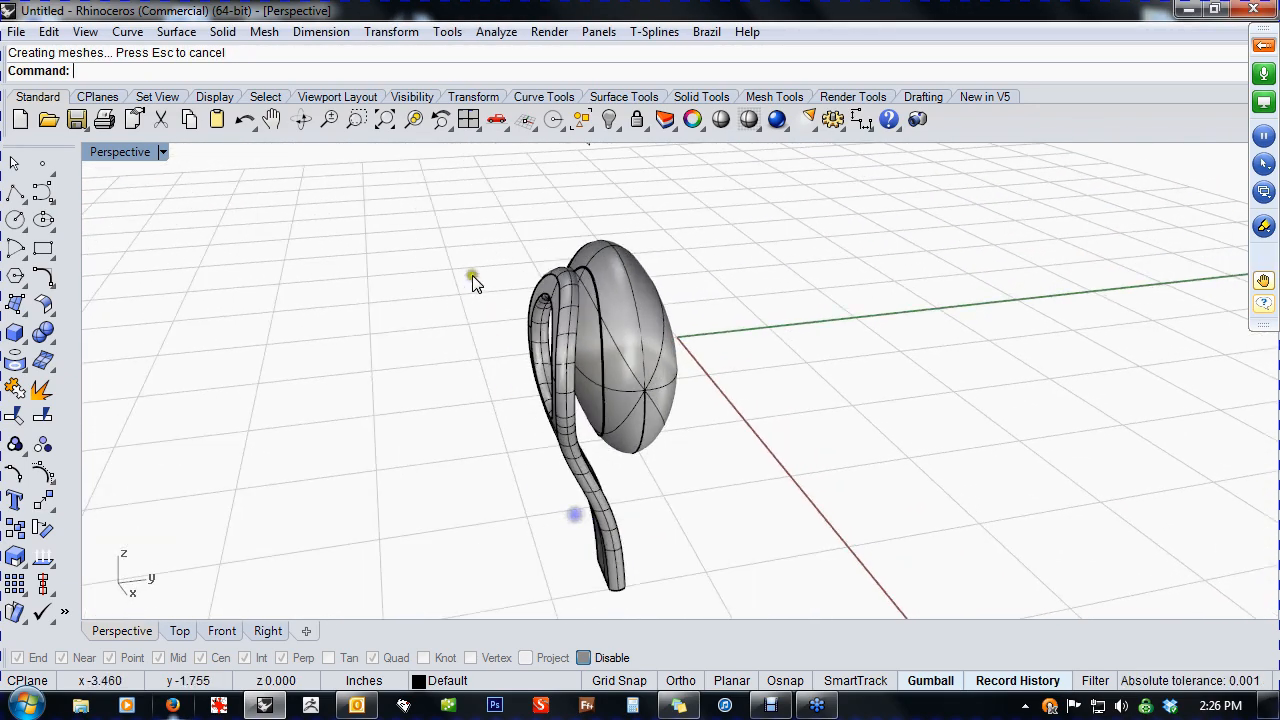
{"action": "left_click_drag", "start_coordinate": [450, 224], "coordinate": [701, 622]}
{"action": "left_click", "coordinate": [642, 416], "text": "ctrl"}
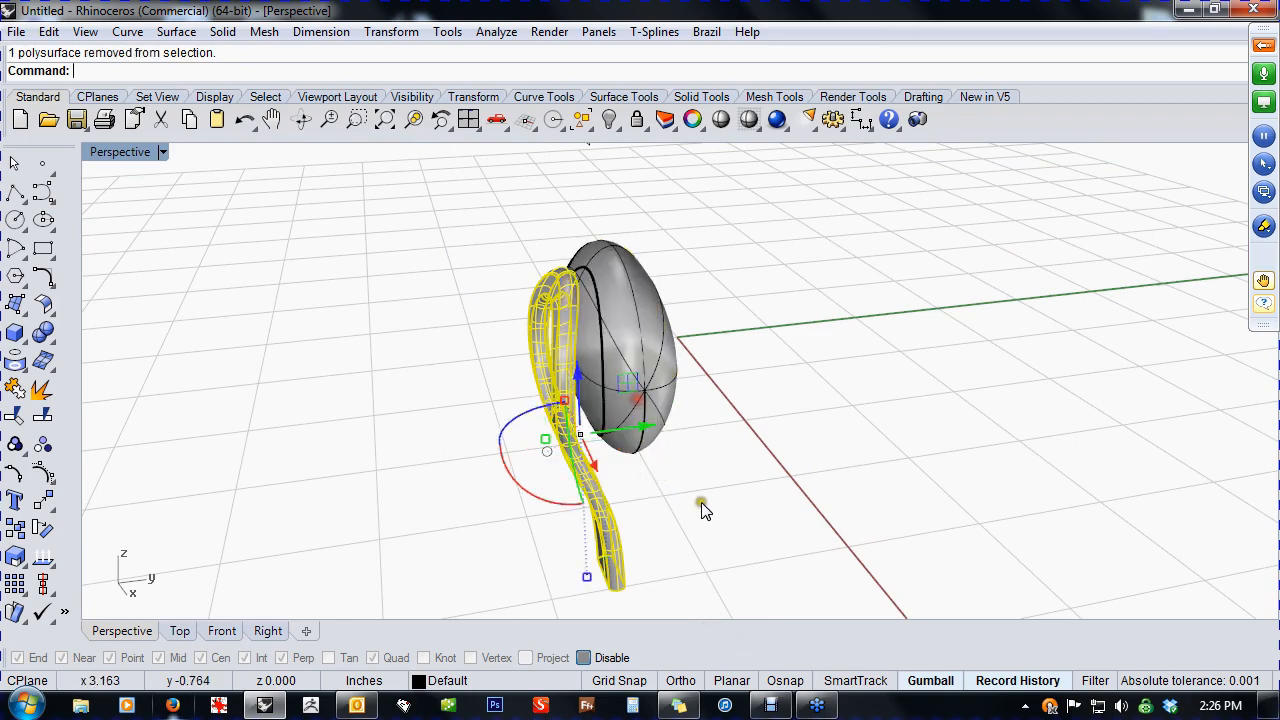
{"action": "right_click_drag", "start_coordinate": [735, 506], "coordinate": [656, 503]}
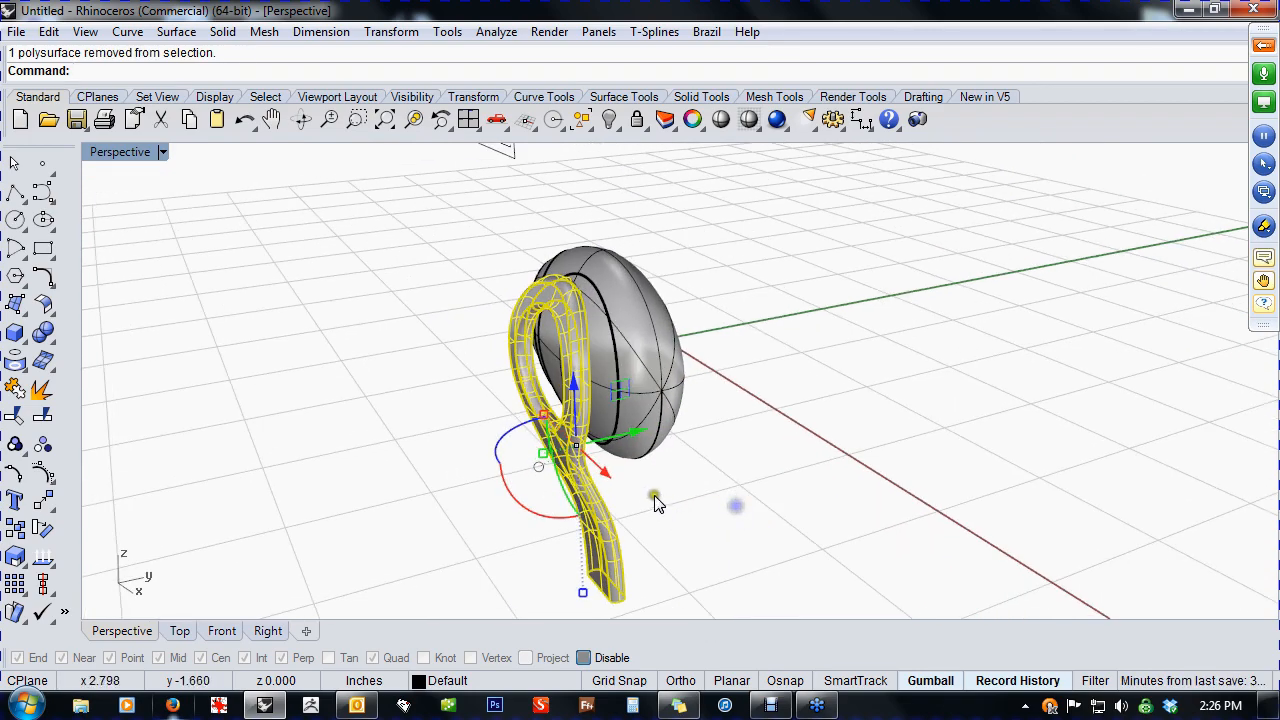
{"action": "left_click", "coordinate": [15, 390]}
- Cap the open lower end of the joined handle
{"action": "right_click_drag", "start_coordinate": [394, 523], "coordinate": [560, 445]}
{"action": "left_click", "coordinate": [559, 443]}
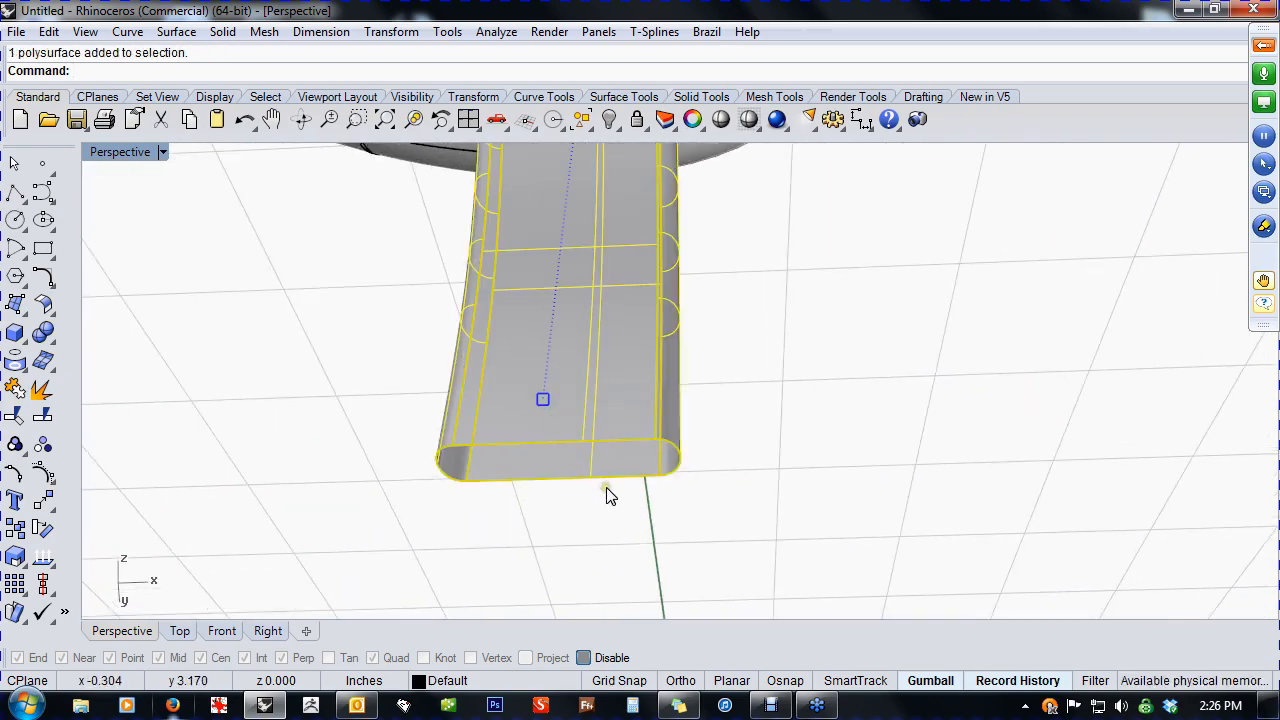
{"action": "type", "text": "Ca"}
{"action": "key", "text": "Return"}
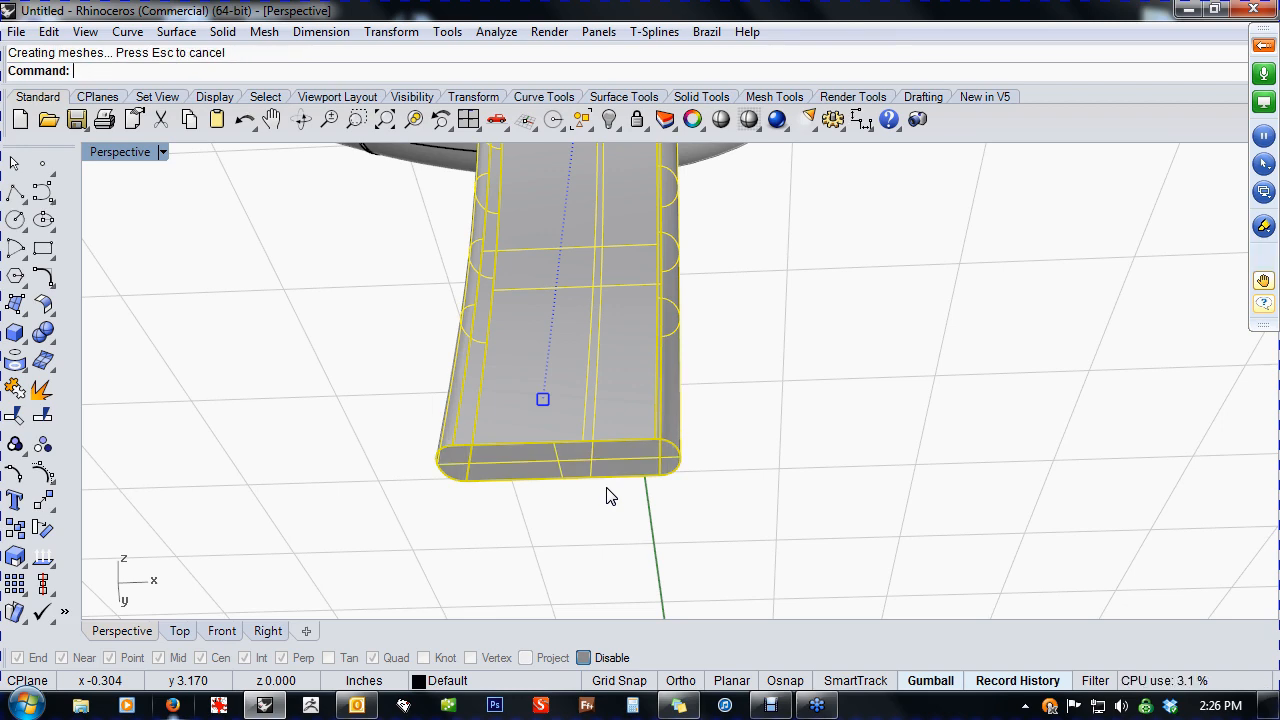
- Compare the dryer and its finished handle with the reference sketch from several angles, including the pivot ring and flex area
{"action": "right_click_drag", "start_coordinate": [609, 494], "coordinate": [539, 427]}
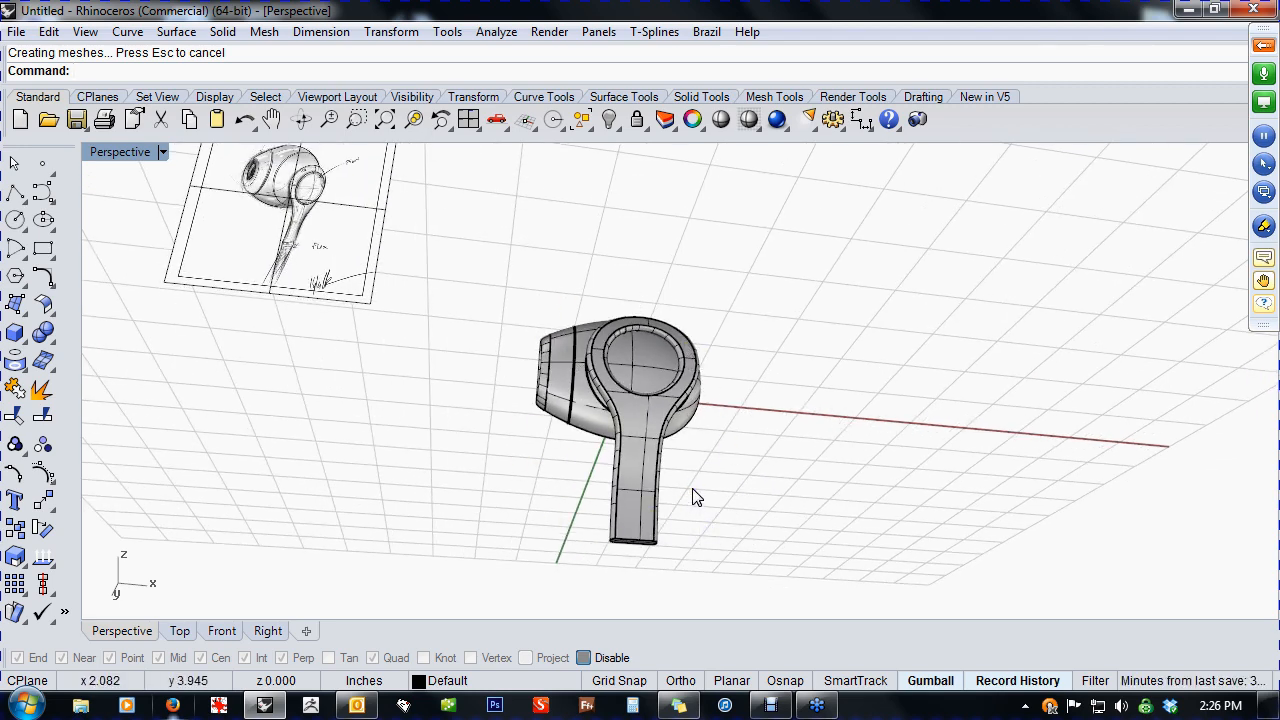
{"action": "right_click_drag", "start_coordinate": [693, 487], "coordinate": [689, 513]}
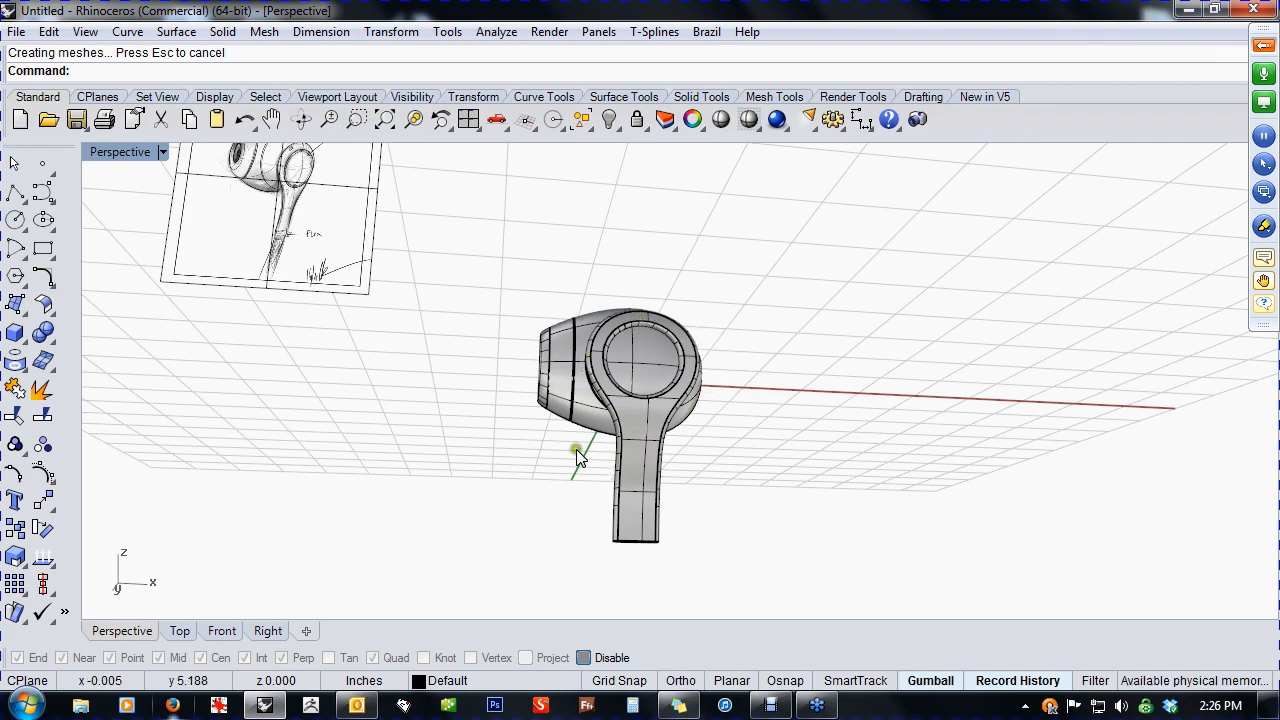
{"action": "mouse_move", "coordinate": [688, 414]}
{"action": "right_mouse_down"}
{"action": "mouse_move", "coordinate": [700, 477]}
{"action": "mouse_move", "coordinate": [628, 406]}
{"action": "mouse_move", "coordinate": [657, 452]}
{"action": "mouse_move", "coordinate": [606, 586]}
{"action": "mouse_move", "coordinate": [740, 508]}
{"action": "mouse_move", "coordinate": [648, 470]}
{"action": "mouse_move", "coordinate": [800, 490]}
{"action": "mouse_move", "coordinate": [883, 474]}
{"action": "mouse_move", "coordinate": [651, 474]}
{"action": "mouse_move", "coordinate": [657, 523]}
{"action": "mouse_move", "coordinate": [583, 480]}
{"action": "right_mouse_up"}
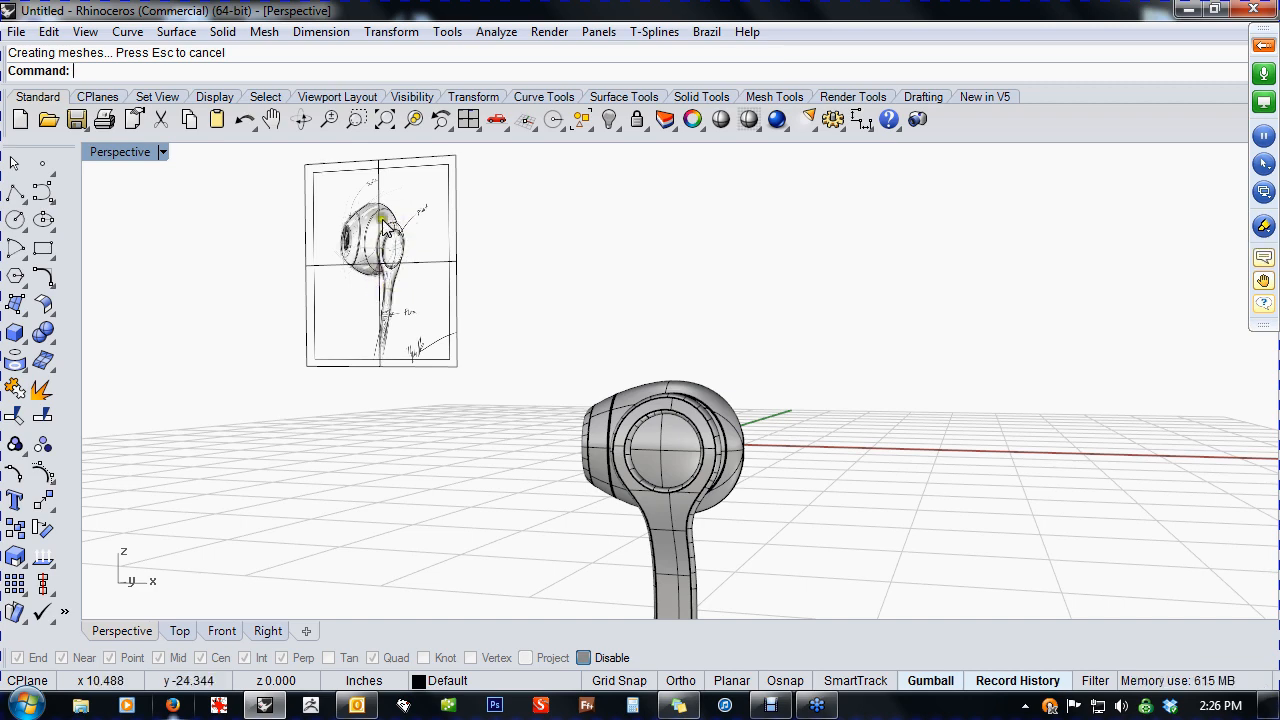
{"action": "mouse_move", "coordinate": [385, 421]}
{"action": "right_mouse_down"}
{"action": "mouse_move", "coordinate": [520, 466]}
{"action": "mouse_move", "coordinate": [495, 438]}
{"action": "right_mouse_up"}
{"action": "mouse_move", "coordinate": [416, 409]}
{"action": "right_mouse_down"}
{"action": "mouse_move", "coordinate": [520, 490]}
{"action": "mouse_move", "coordinate": [574, 463]}
{"action": "mouse_move", "coordinate": [706, 486]}
{"action": "mouse_move", "coordinate": [734, 506]}
{"action": "mouse_move", "coordinate": [834, 480]}
{"action": "mouse_move", "coordinate": [783, 481]}
{"action": "mouse_move", "coordinate": [789, 457]}
{"action": "mouse_move", "coordinate": [867, 461]}
{"action": "right_mouse_up"}
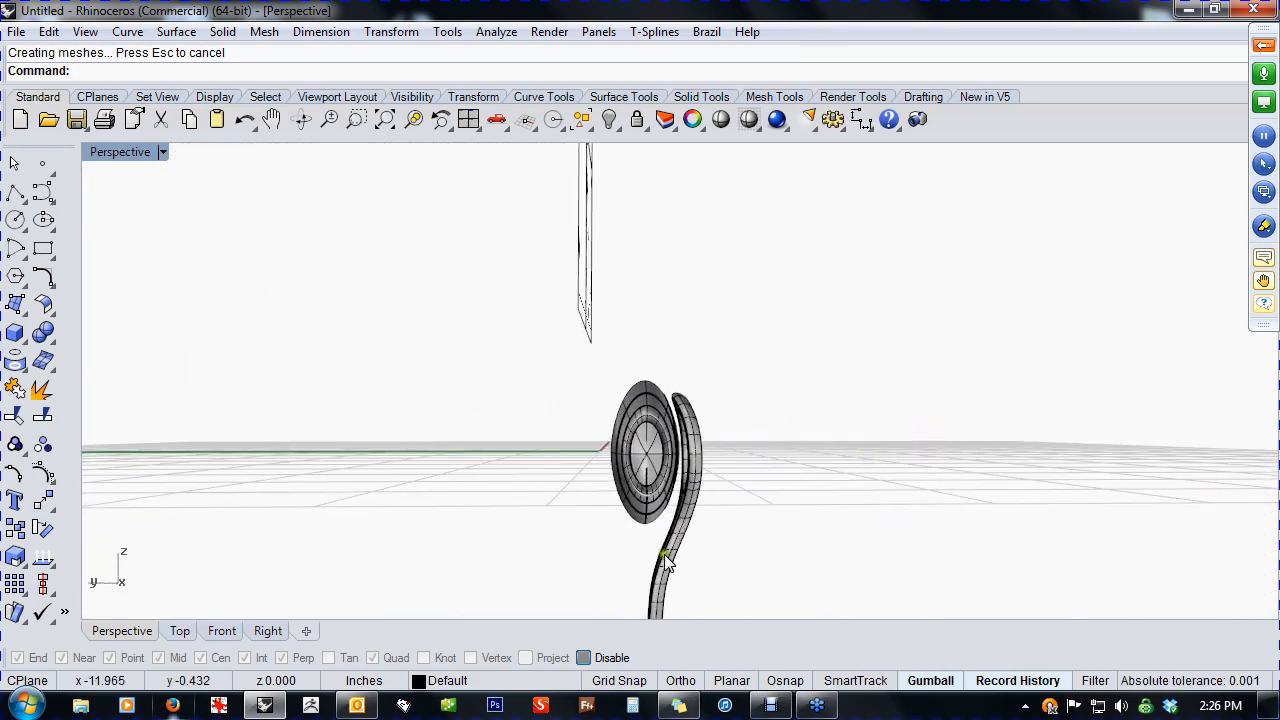
{"action": "scroll", "coordinate": [651, 457], "scroll_direction": "down", "scroll_amount": 3}
{"action": "right_click_drag", "start_coordinate": [663, 548], "coordinate": [555, 530]}
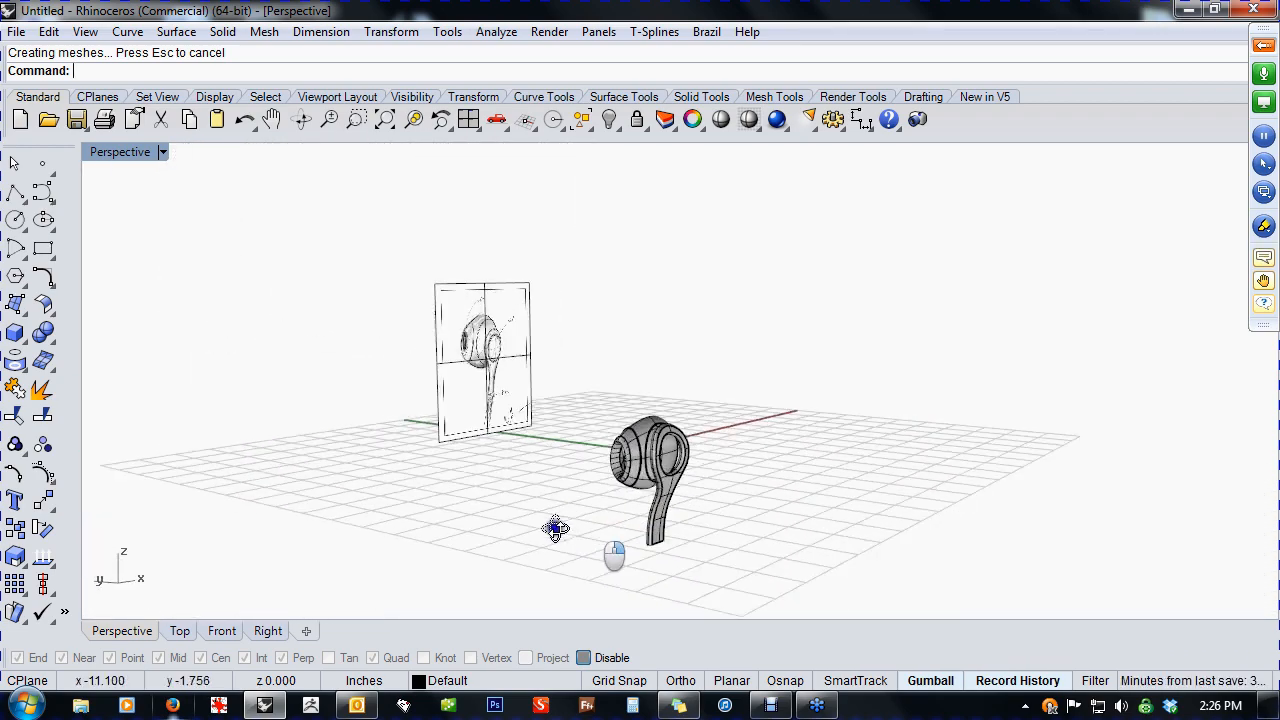
{"action": "scroll", "coordinate": [490, 355], "scroll_direction": "up", "scroll_amount": 4}
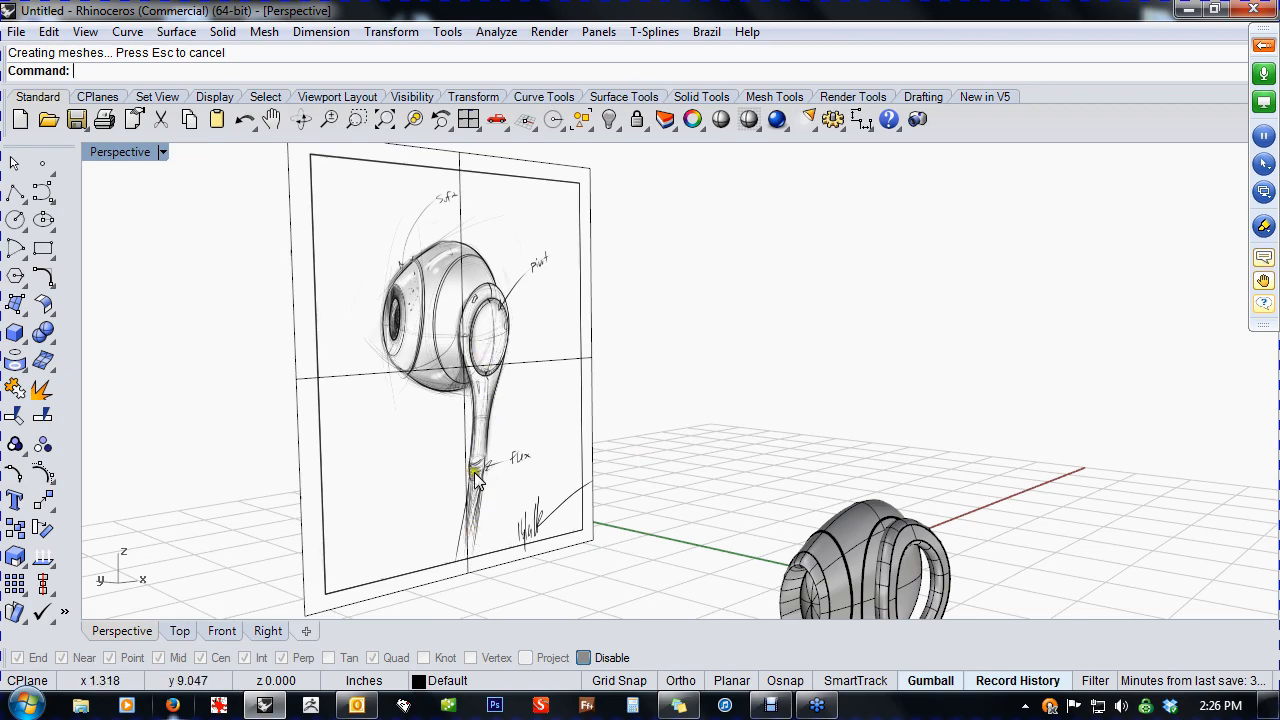
{"action": "mouse_move", "coordinate": [482, 432]}
{"action": "right_mouse_down"}
{"action": "mouse_move", "coordinate": [487, 487]}
{"action": "mouse_move", "coordinate": [494, 443]}
{"action": "mouse_move", "coordinate": [530, 418]}
{"action": "mouse_move", "coordinate": [672, 512]}
{"action": "mouse_move", "coordinate": [611, 505]}
{"action": "mouse_move", "coordinate": [640, 515]}
{"action": "mouse_move", "coordinate": [586, 534]}
{"action": "mouse_move", "coordinate": [531, 514]}
{"action": "mouse_move", "coordinate": [618, 521]}
{"action": "mouse_move", "coordinate": [586, 535]}
{"action": "mouse_move", "coordinate": [704, 524]}
{"action": "right_mouse_up"}
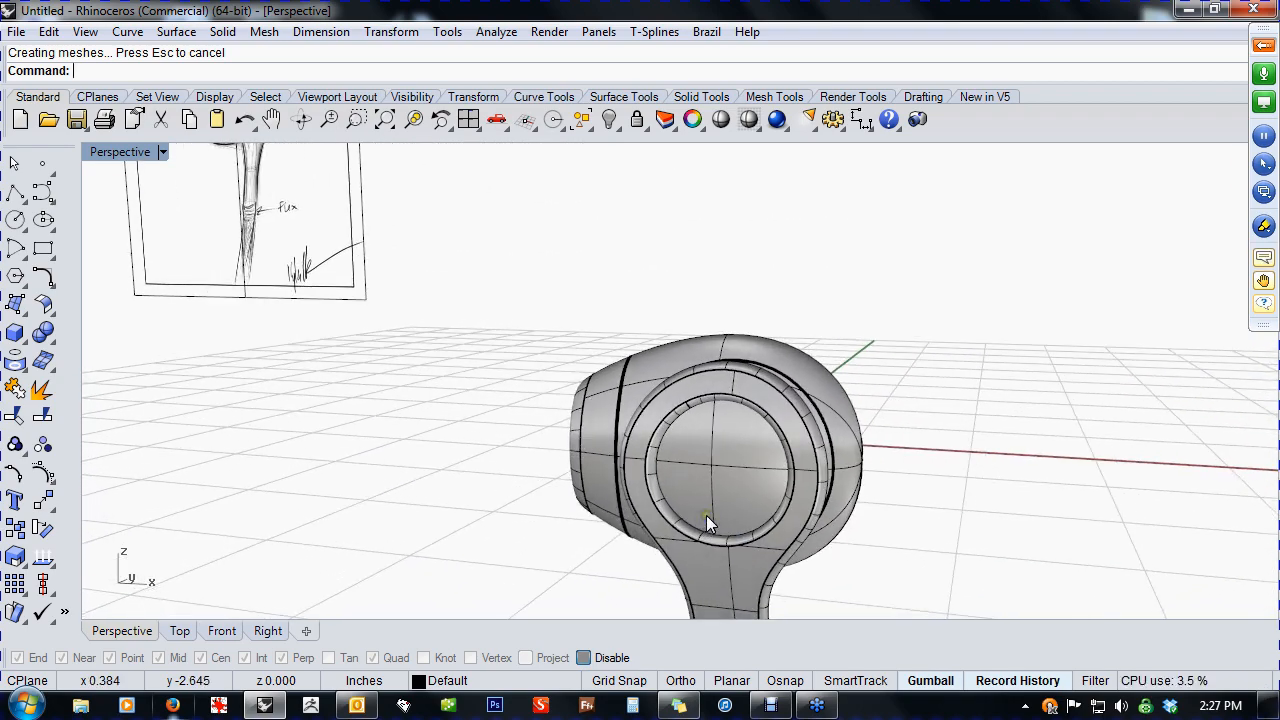
- Show the hidden construction curves and switch the perspective view to wireframe display
{"action": "key", "text": "ctrl+alt+h"}
{"action": "right_click_drag", "start_coordinate": [438, 472], "coordinate": [423, 434]}
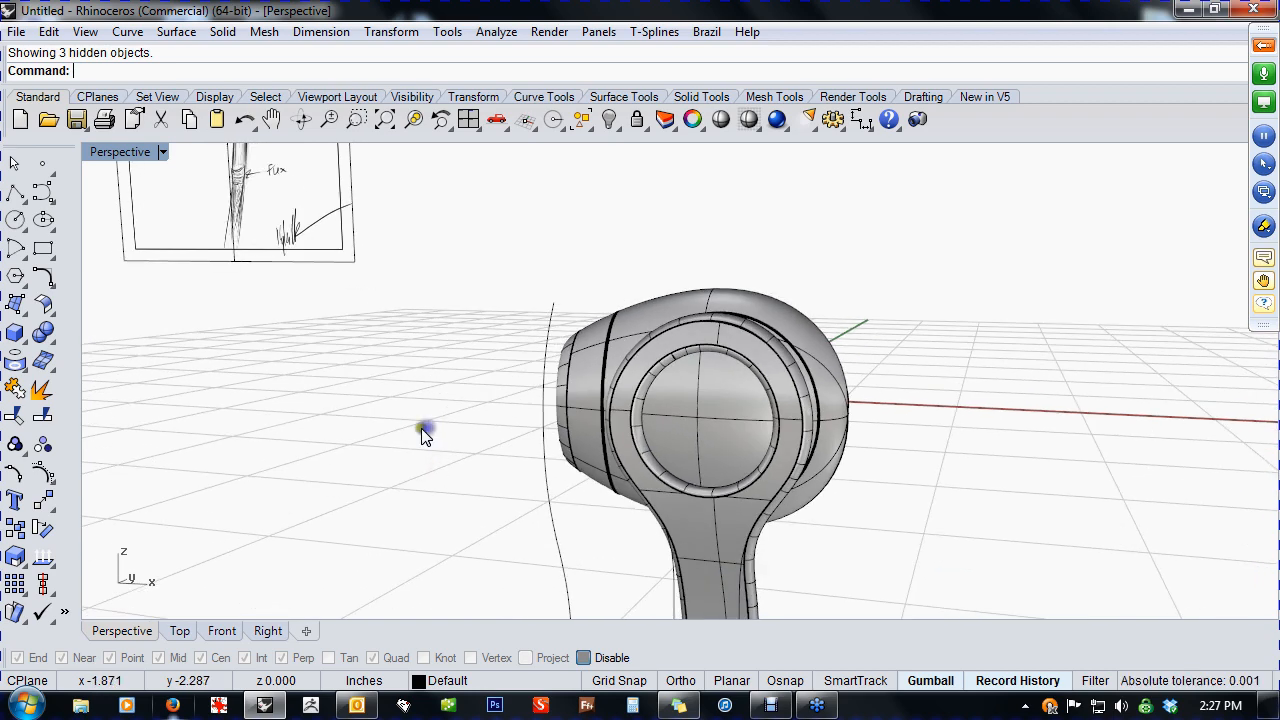
{"action": "middle_click", "coordinate": [423, 434]}
{"action": "left_click", "coordinate": [369, 365]}
{"action": "right_click_drag", "start_coordinate": [369, 365], "coordinate": [486, 441]}
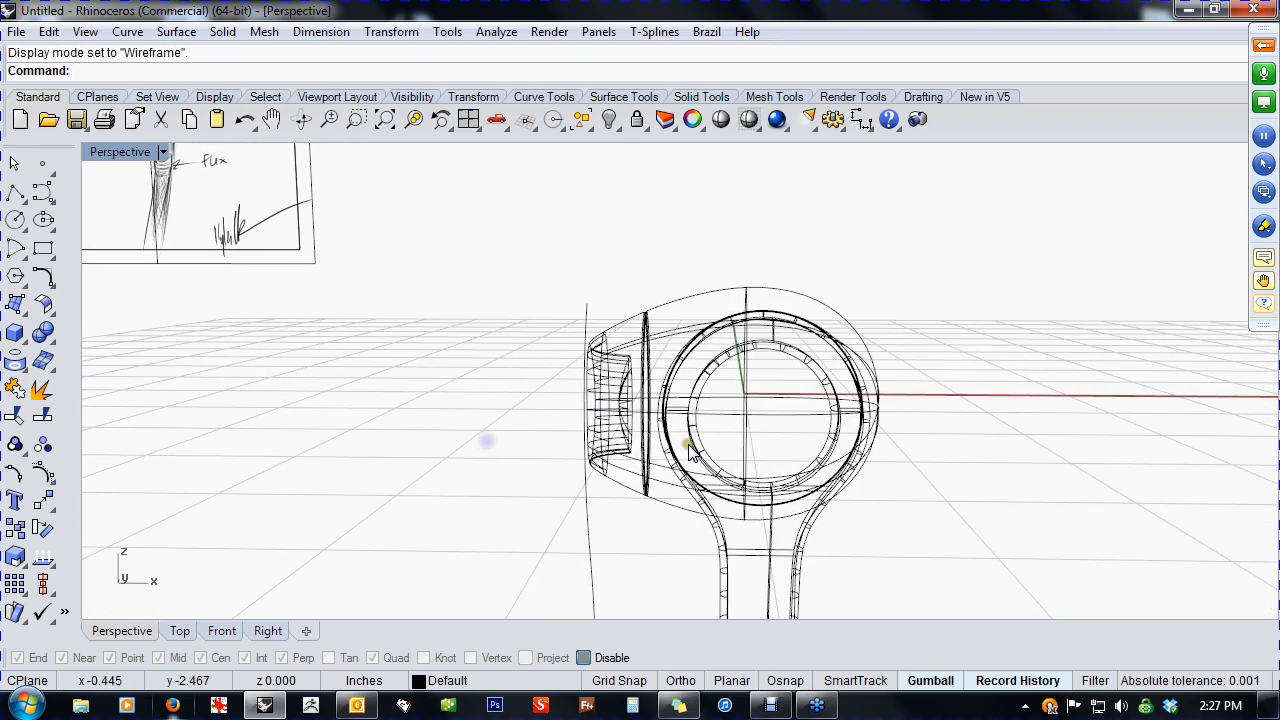
- In the front view, select the handle's inner circle and scale it down slightly to run midway through the blend ring
{"action": "type", "text": "f"}
{"action": "right_click", "coordinate": [695, 444]}
{"action": "scroll", "coordinate": [771, 421], "scroll_direction": "up", "scroll_amount": 6}
{"action": "left_click", "coordinate": [741, 249]}
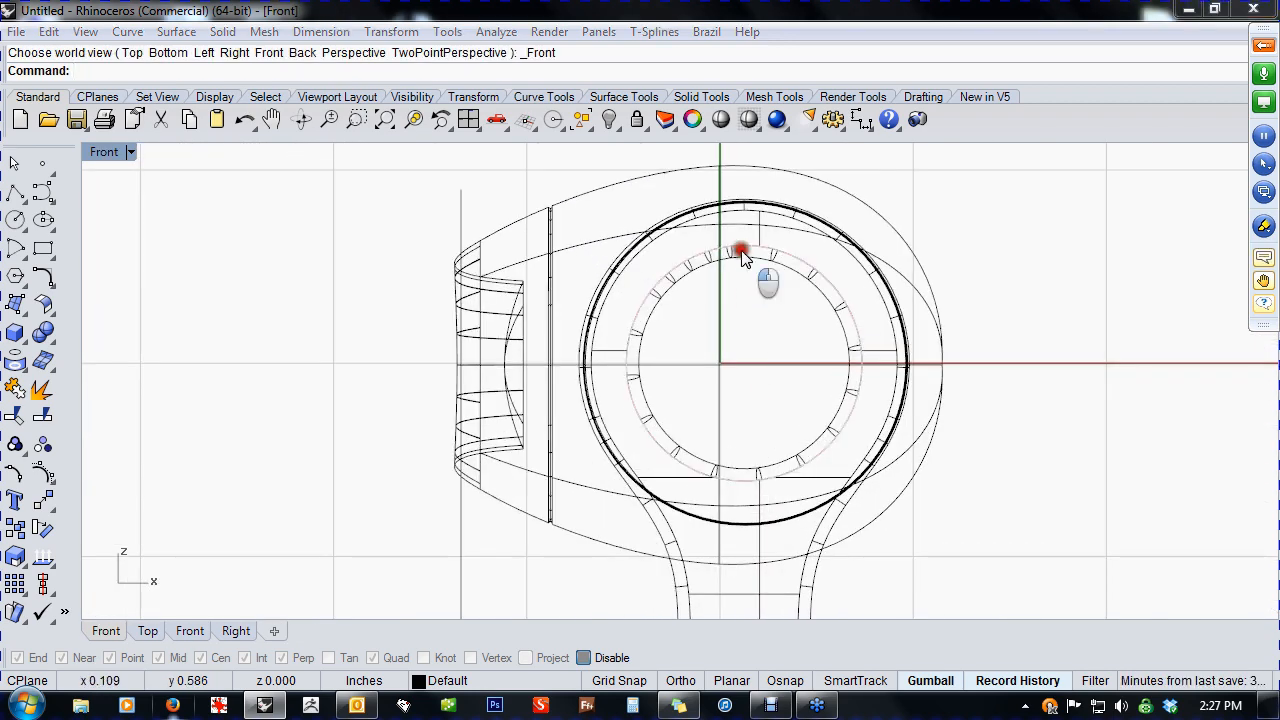
{"action": "left_click", "coordinate": [796, 308]}
{"action": "scroll", "coordinate": [756, 350], "scroll_direction": "down", "scroll_amount": 2}
{"action": "right_click_drag", "start_coordinate": [777, 355], "coordinate": [724, 365]}
{"action": "scroll", "coordinate": [713, 396], "scroll_direction": "up", "scroll_amount": 4}
{"action": "left_click_drag", "start_coordinate": [686, 508], "coordinate": [686, 498]}
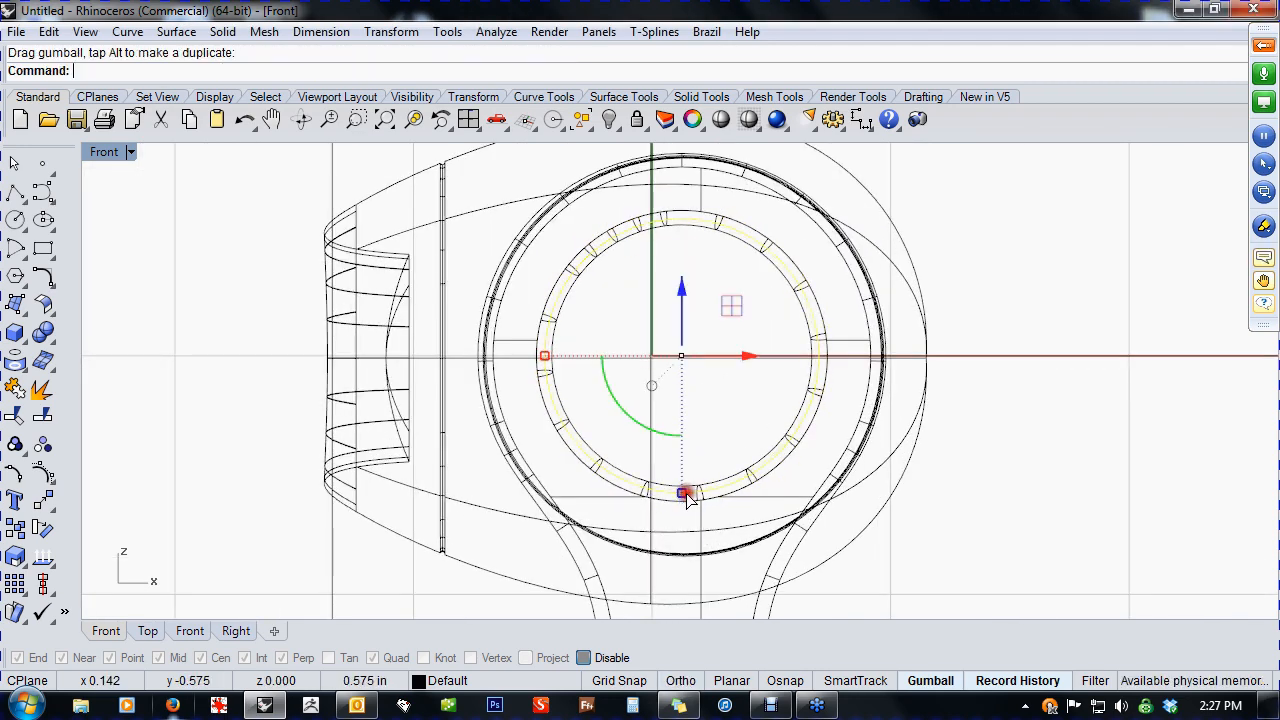
- Extrude the scaled circle along positive Y toward the dryer body, working in the shaded perspective view
{"action": "key", "text": "F4"}
{"action": "right_click_drag", "start_coordinate": [690, 485], "coordinate": [618, 453]}
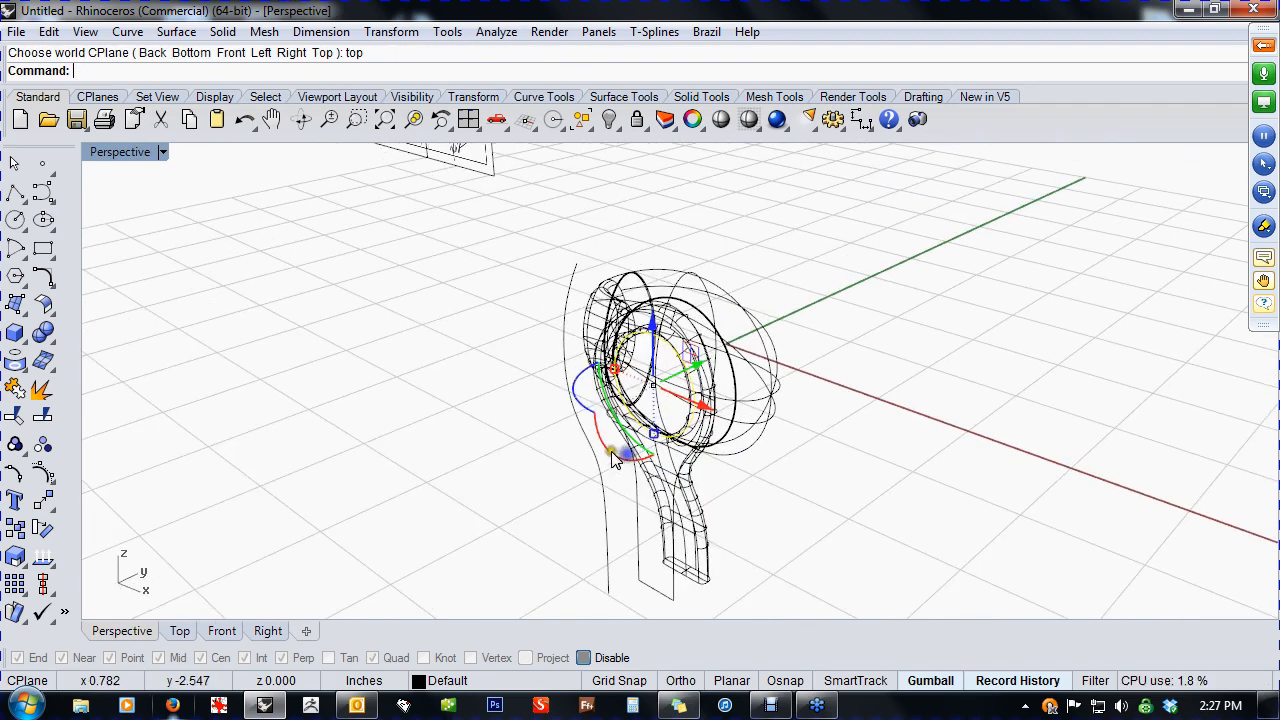
{"action": "middle_click", "coordinate": [612, 451]}
{"action": "left_click", "coordinate": [556, 386]}
{"action": "right_click_drag", "start_coordinate": [707, 441], "coordinate": [692, 409]}
{"action": "scroll", "coordinate": [677, 384], "scroll_direction": "up", "scroll_amount": 7}
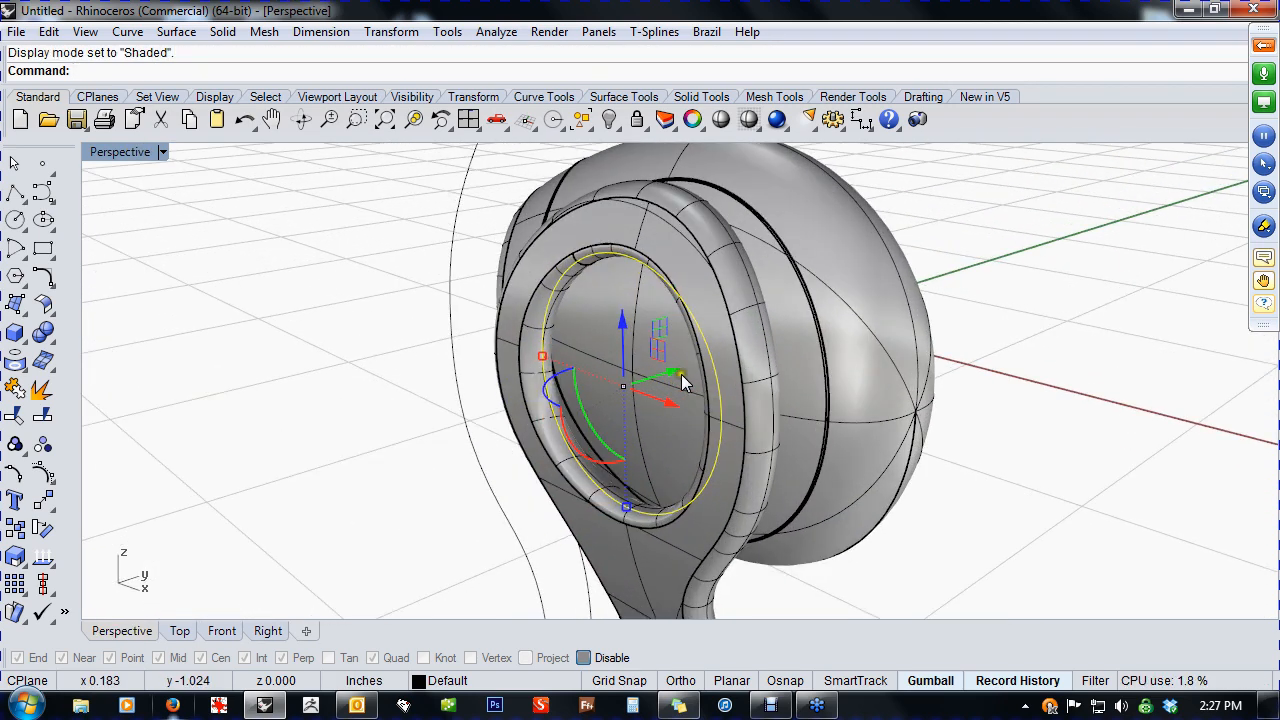
{"action": "left_click_drag", "start_coordinate": [668, 373], "coordinate": [786, 349]}
{"action": "left_click", "coordinate": [1036, 396]}
- Select the cylindrical extrusion inside the handle's ring and scale it down slightly
{"action": "right_click_drag", "start_coordinate": [1036, 396], "coordinate": [960, 428]}
{"action": "scroll", "coordinate": [635, 325], "scroll_direction": "up", "scroll_amount": 4}
{"action": "left_click", "coordinate": [639, 311]}
{"action": "scroll", "coordinate": [639, 311], "scroll_direction": "down", "scroll_amount": 4}
{"action": "right_click_drag", "start_coordinate": [688, 377], "coordinate": [716, 448]}
{"action": "left_click", "coordinate": [967, 441]}
{"action": "scroll", "coordinate": [600, 486], "scroll_direction": "up", "scroll_amount": 5}
{"action": "left_click", "coordinate": [604, 455]}
{"action": "scroll", "coordinate": [605, 454], "scroll_direction": "down", "scroll_amount": 3}
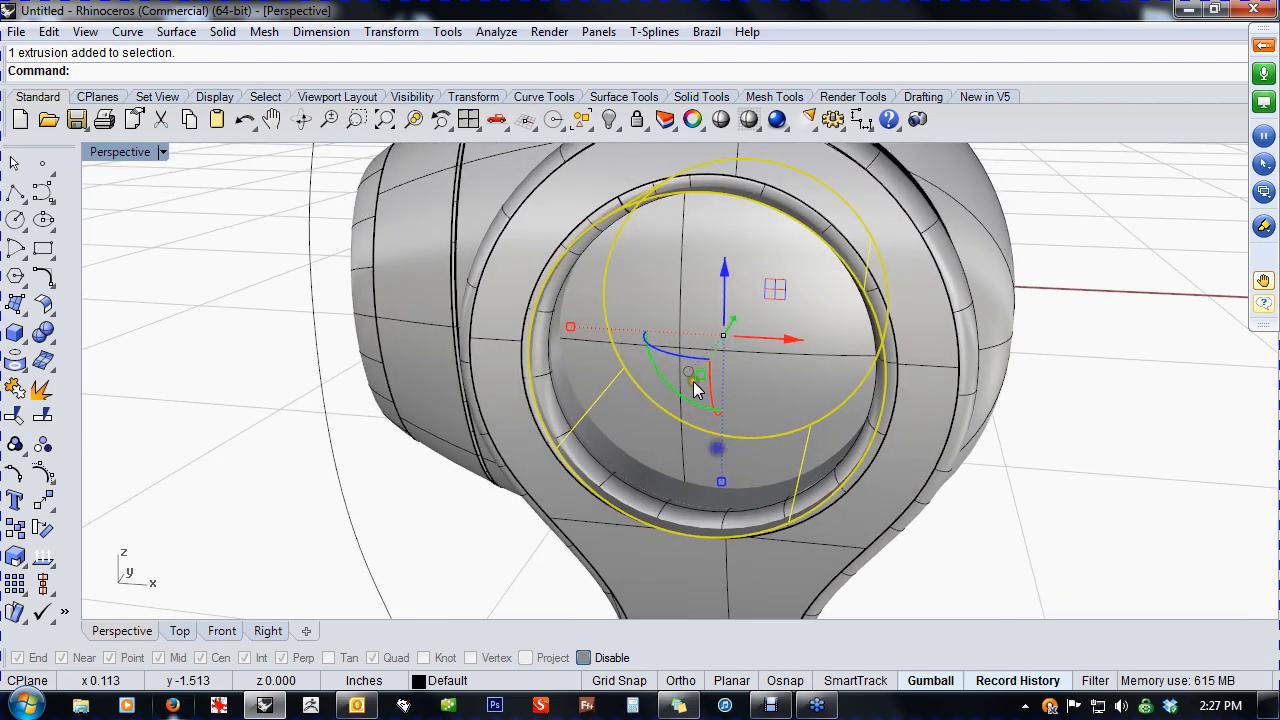
{"action": "right_click_drag", "start_coordinate": [694, 386], "coordinate": [716, 408]}
{"action": "left_click_drag", "start_coordinate": [576, 322], "coordinate": [581, 320]}
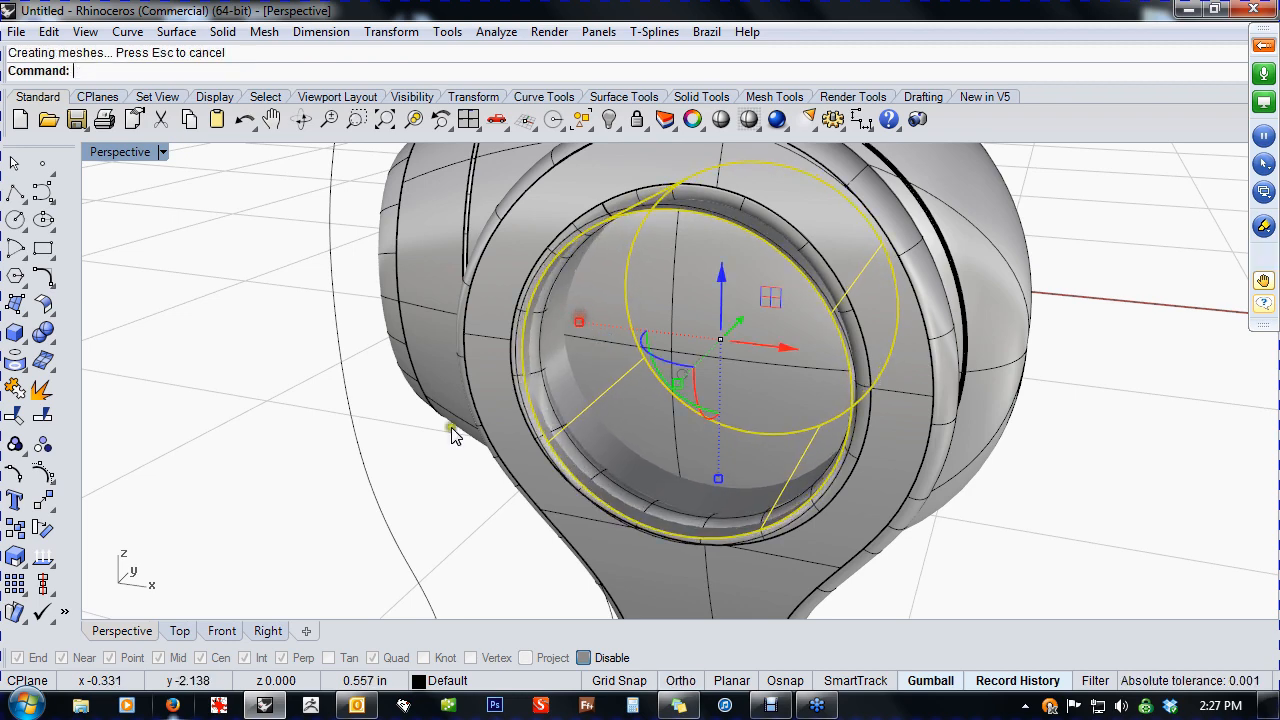
{"action": "left_click", "coordinate": [443, 503]}
{"action": "right_click_drag", "start_coordinate": [486, 523], "coordinate": [320, 515]}
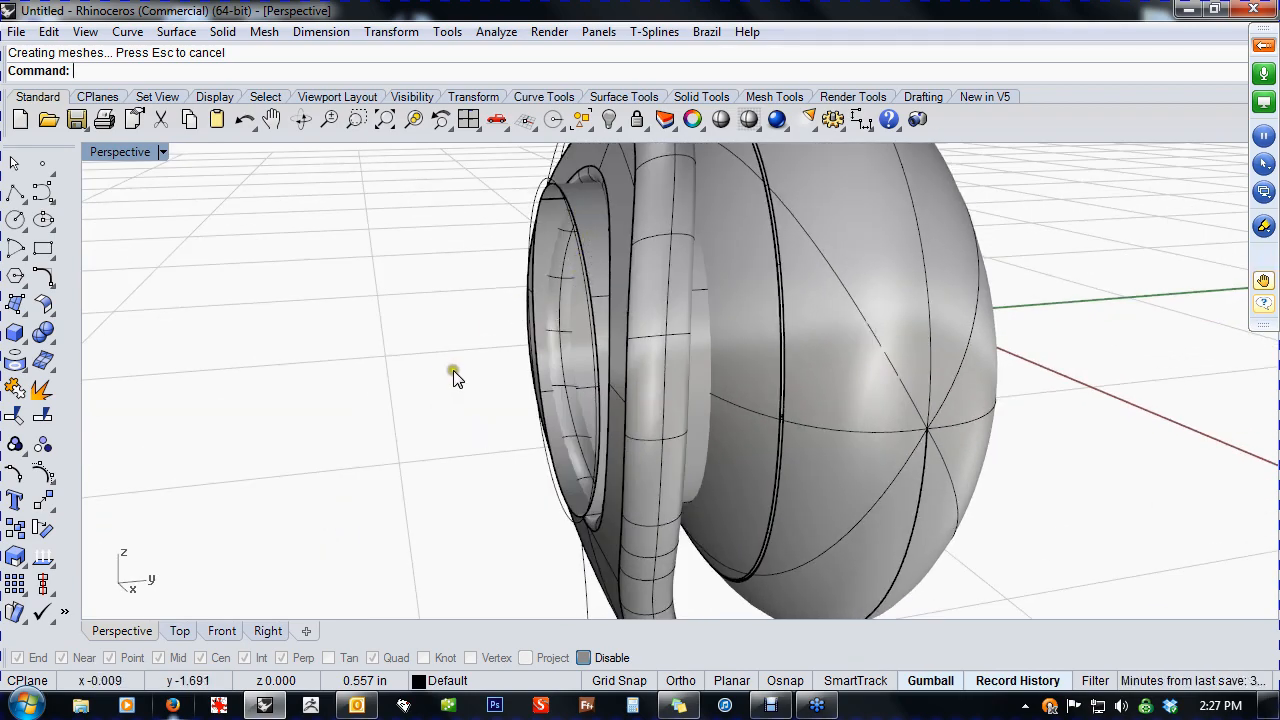
{"action": "right_click_drag", "start_coordinate": [451, 371], "coordinate": [950, 322]}
{"action": "scroll", "coordinate": [737, 408], "scroll_direction": "down", "scroll_amount": 5}
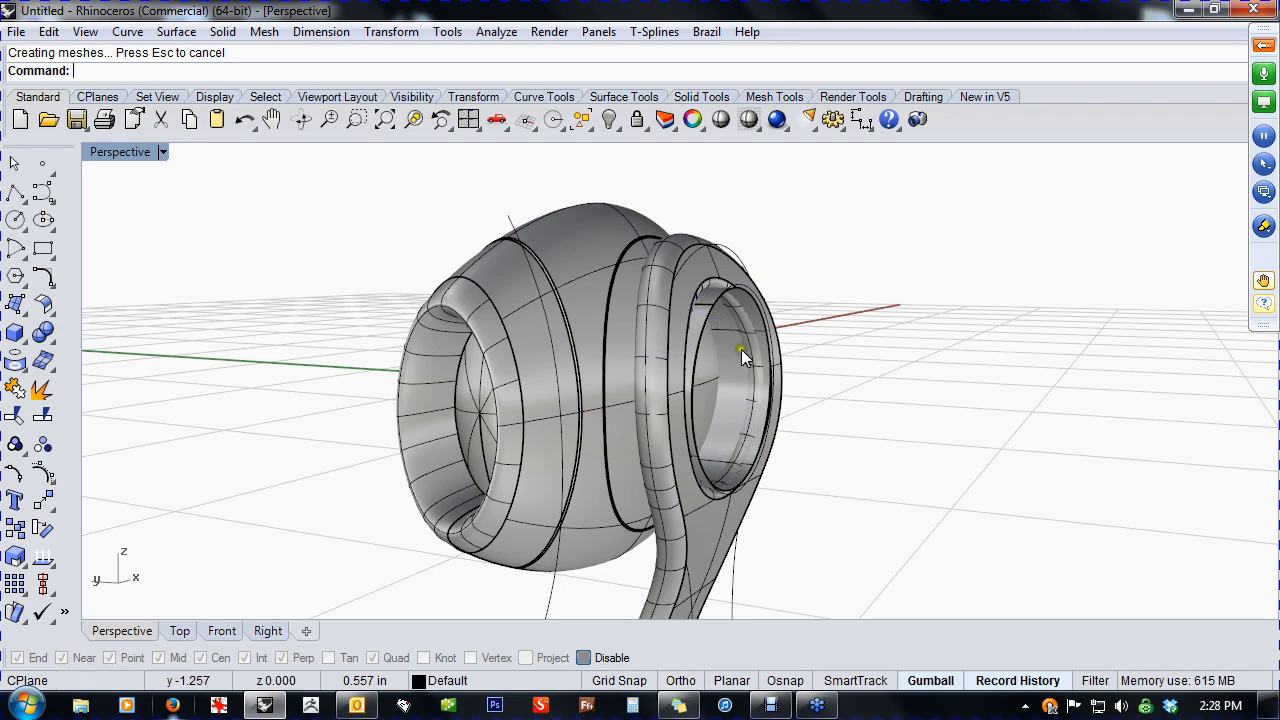
- Examine the pivot cylinder inside the handle ring from several angles and compare it with the reference sketch
{"action": "scroll", "coordinate": [735, 397], "scroll_direction": "down", "scroll_amount": 5}
{"action": "right_click_drag", "start_coordinate": [735, 397], "coordinate": [505, 403]}
{"action": "mouse_move", "coordinate": [642, 434]}
{"action": "right_mouse_down"}
{"action": "mouse_move", "coordinate": [428, 411]}
{"action": "mouse_move", "coordinate": [740, 440]}
{"action": "mouse_move", "coordinate": [739, 480]}
{"action": "right_mouse_up"}
{"action": "scroll", "coordinate": [673, 431], "scroll_direction": "down", "scroll_amount": 2}
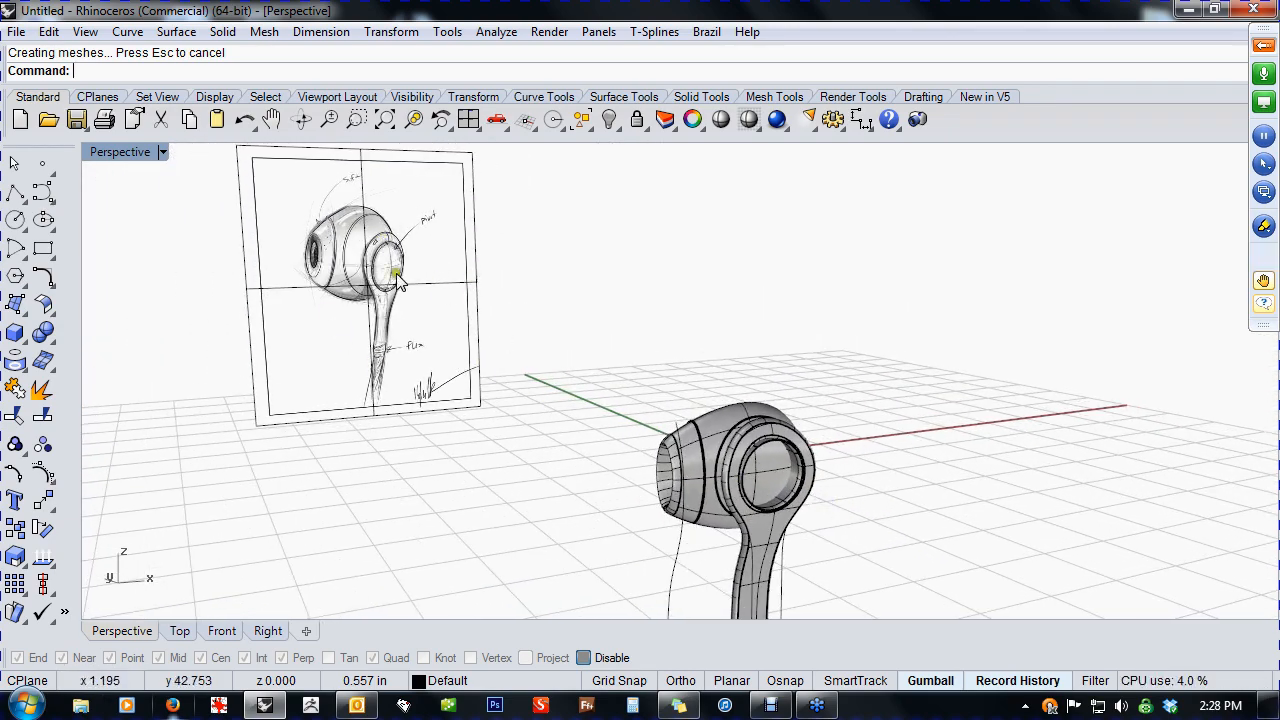
{"action": "right_click_drag", "start_coordinate": [586, 391], "coordinate": [454, 411]}
{"action": "scroll", "coordinate": [700, 508], "scroll_direction": "up", "scroll_amount": 4}
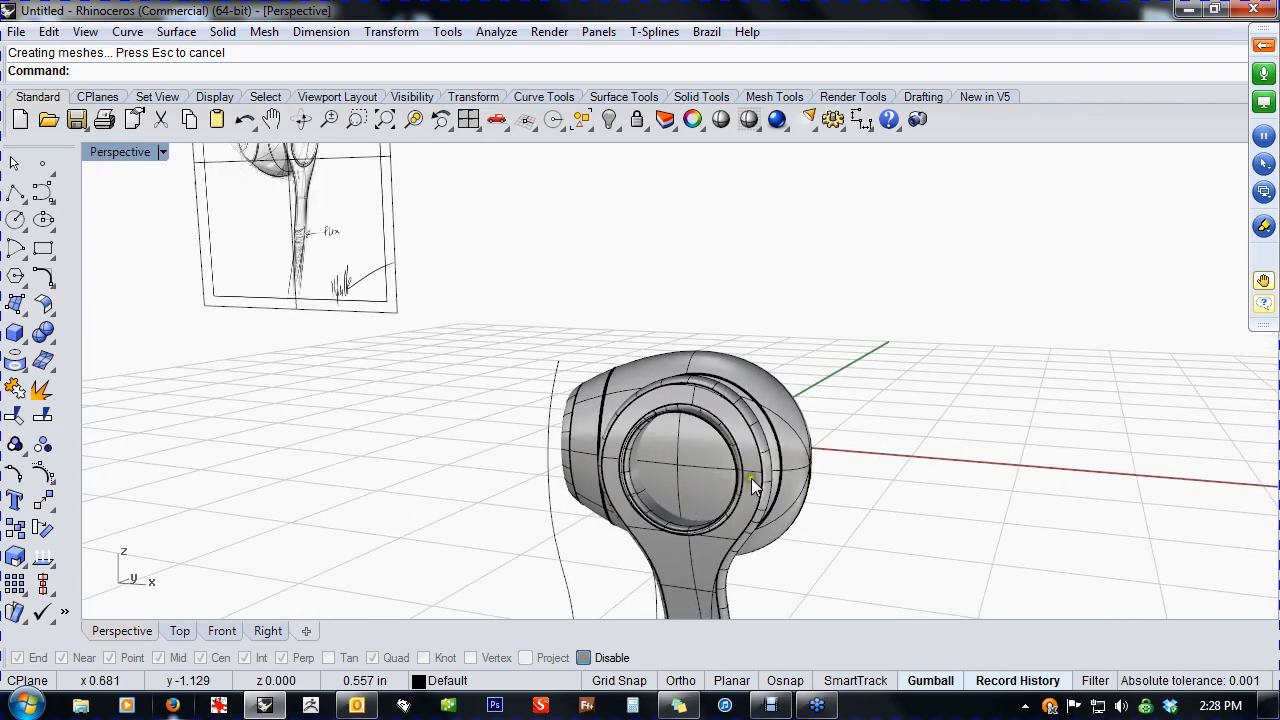
{"action": "mouse_move", "coordinate": [503, 403]}
{"action": "right_mouse_down"}
{"action": "mouse_move", "coordinate": [466, 417]}
{"action": "mouse_move", "coordinate": [491, 450]}
{"action": "right_mouse_up"}
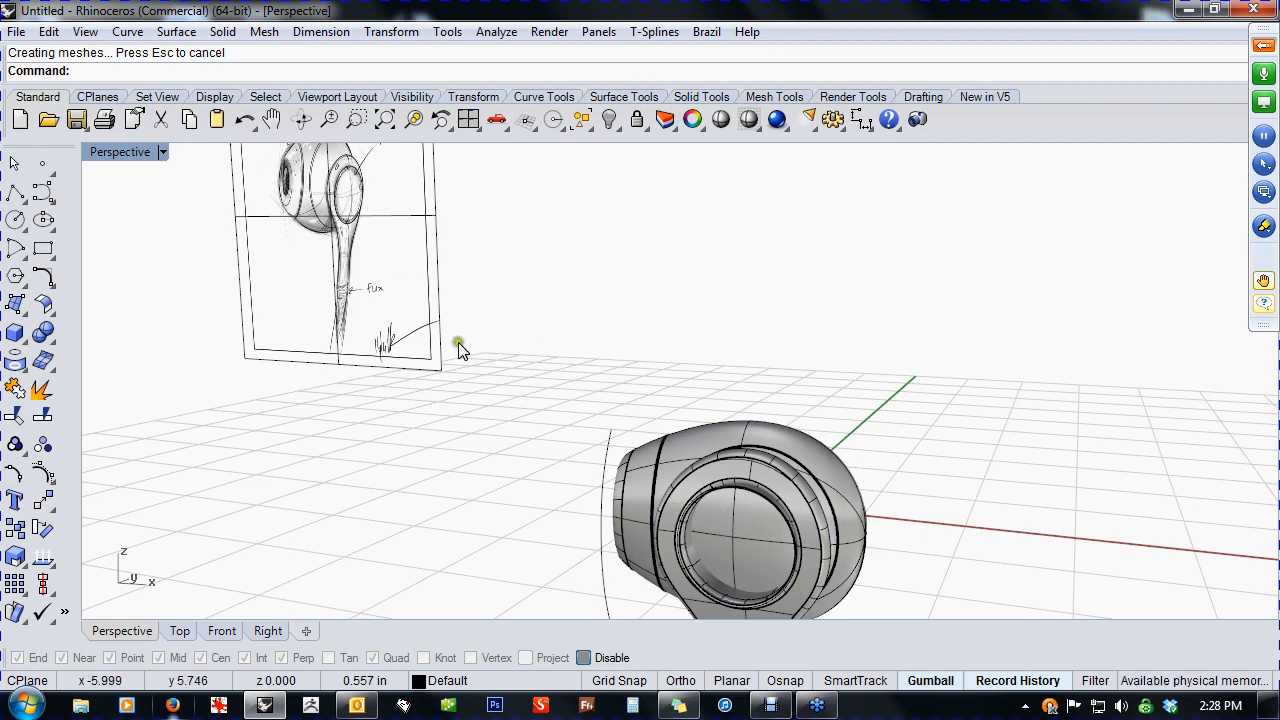
{"action": "mouse_move", "coordinate": [458, 342]}
{"action": "right_mouse_down"}
{"action": "mouse_move", "coordinate": [763, 511]}
{"action": "mouse_move", "coordinate": [686, 503]}
{"action": "mouse_move", "coordinate": [694, 514]}
{"action": "mouse_move", "coordinate": [562, 432]}
{"action": "mouse_move", "coordinate": [810, 520]}
{"action": "mouse_move", "coordinate": [829, 547]}
{"action": "mouse_move", "coordinate": [833, 509]}
{"action": "right_mouse_up"}
{"action": "scroll", "coordinate": [781, 518], "scroll_direction": "up", "scroll_amount": 7}
{"action": "scroll", "coordinate": [824, 445], "scroll_direction": "up", "scroll_amount": 5}
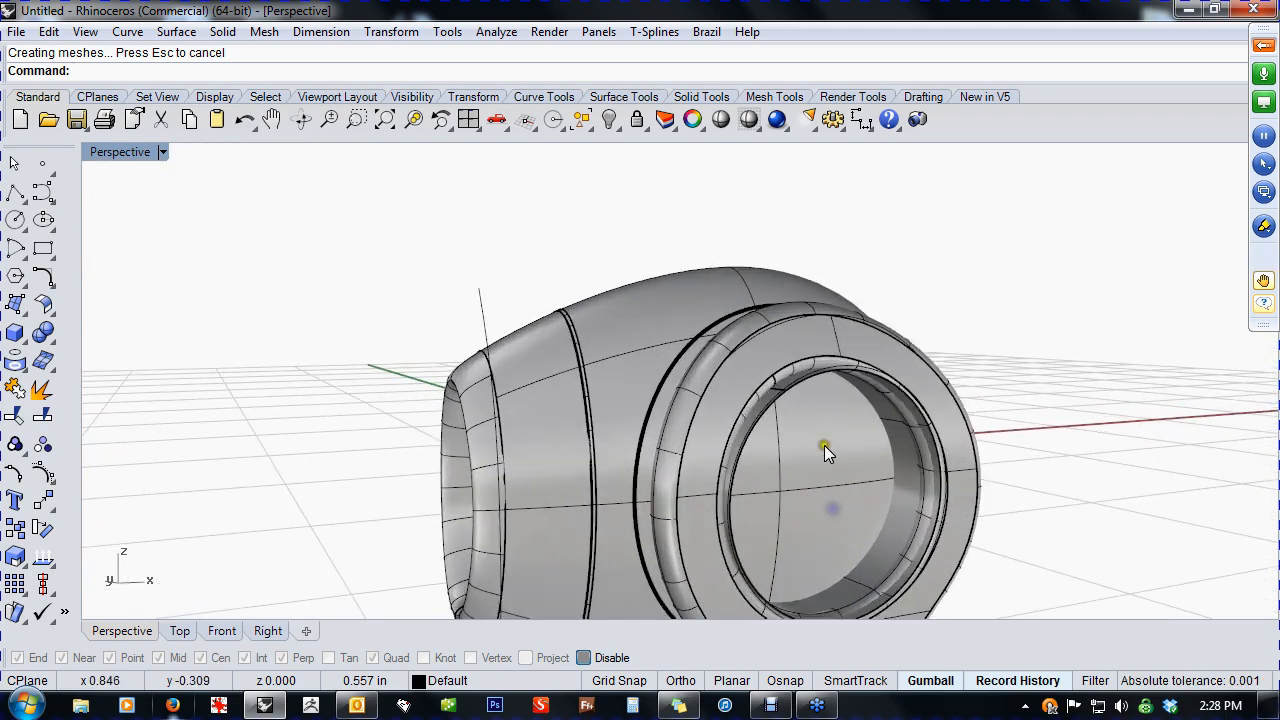
{"action": "right_click_drag", "start_coordinate": [824, 445], "coordinate": [940, 460]}
{"action": "scroll", "coordinate": [677, 412], "scroll_direction": "down", "scroll_amount": 5}
{"action": "scroll", "coordinate": [750, 456], "scroll_direction": "up", "scroll_amount": 4}
{"action": "right_click_drag", "start_coordinate": [750, 456], "coordinate": [661, 414]}
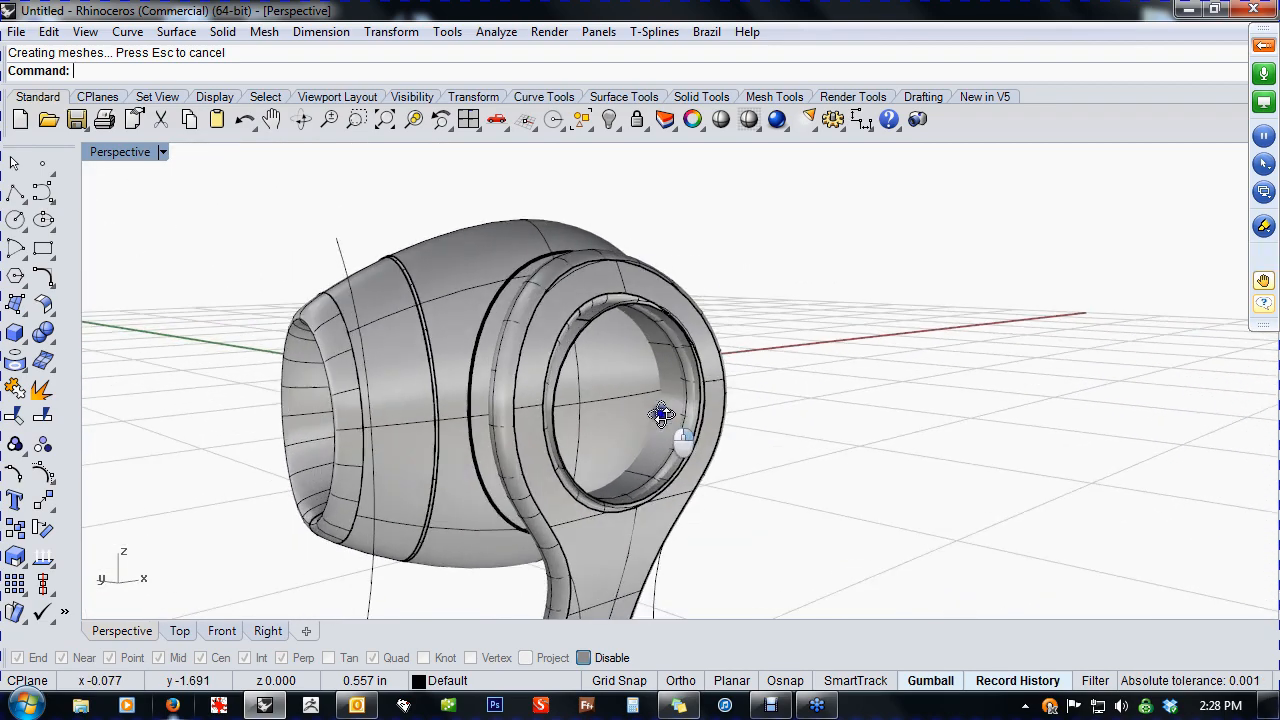
{"action": "scroll", "coordinate": [597, 395], "scroll_direction": "up", "scroll_amount": 5}
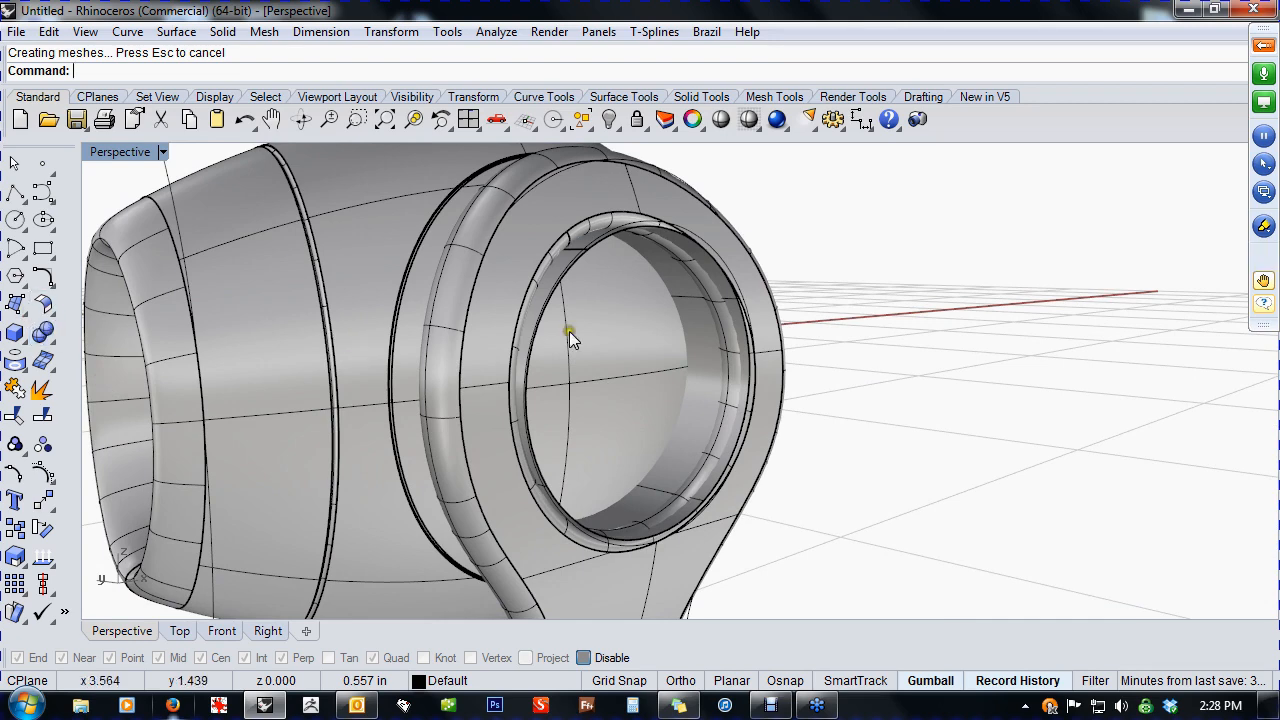
- Hide the circle curve at the pivot cylinder's outer rim and preview a Patch surface across the cylinder's open edge
{"action": "left_click", "coordinate": [694, 239]}
{"action": "key", "text": "ctrl+h"}
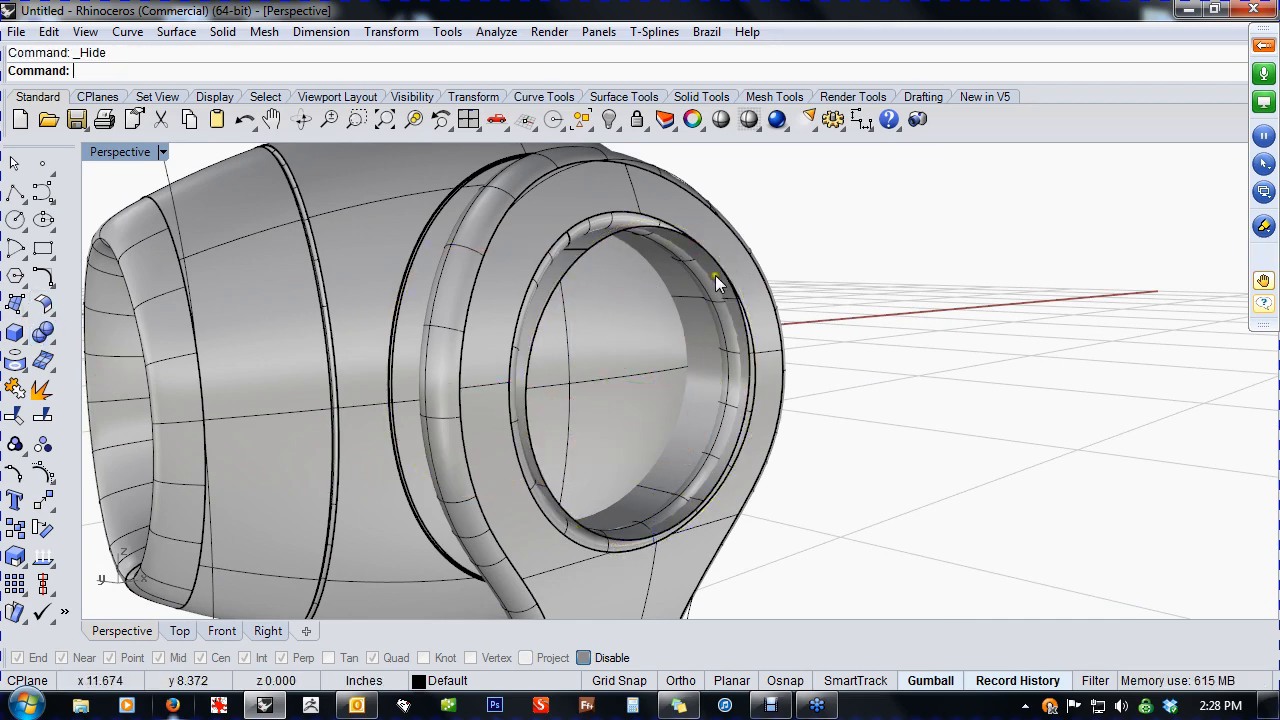
{"action": "right_click_drag", "start_coordinate": [648, 340], "coordinate": [767, 362]}
{"action": "left_click", "coordinate": [25, 309]}
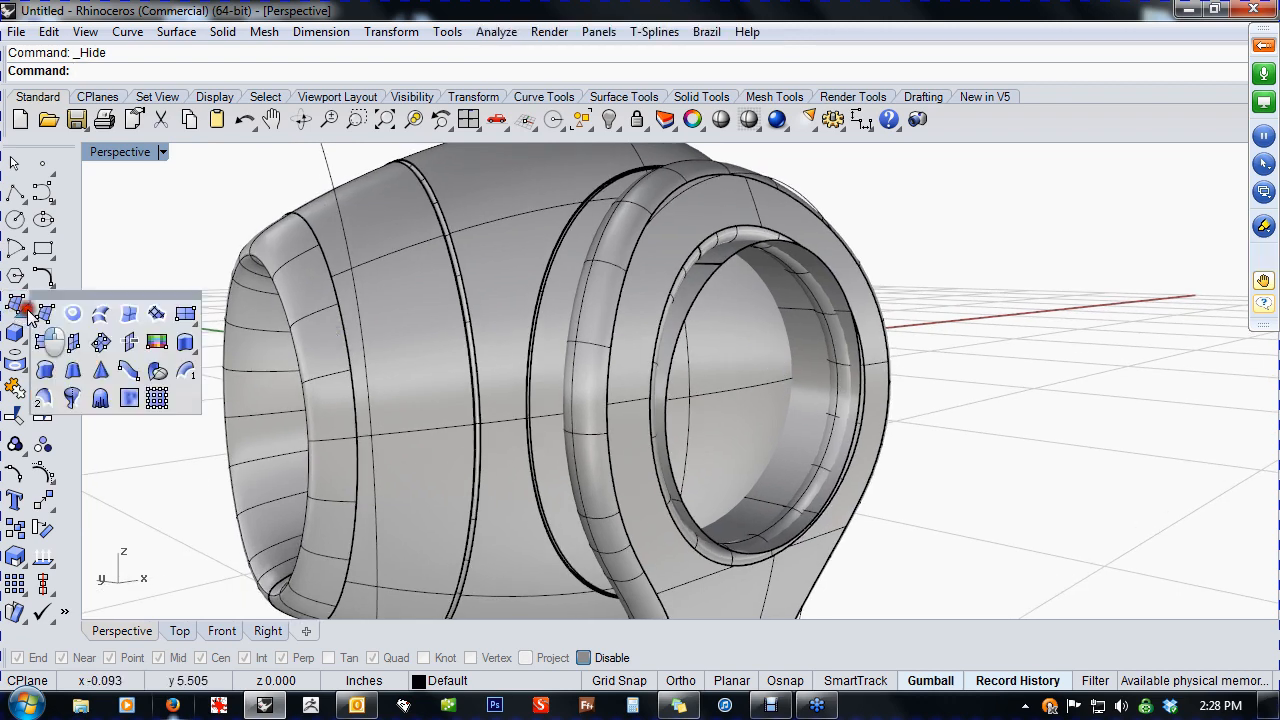
{"action": "left_click", "coordinate": [156, 313]}
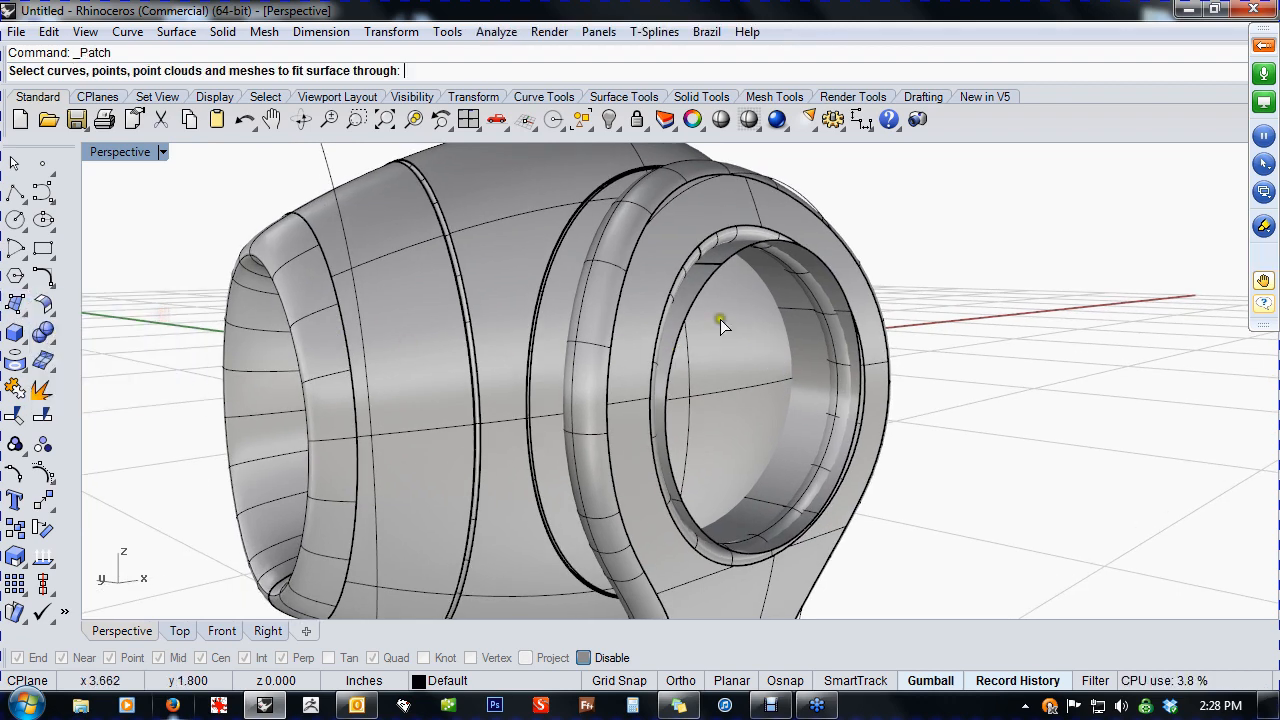
{"action": "left_click", "coordinate": [714, 273]}
{"action": "right_click", "coordinate": [734, 332]}
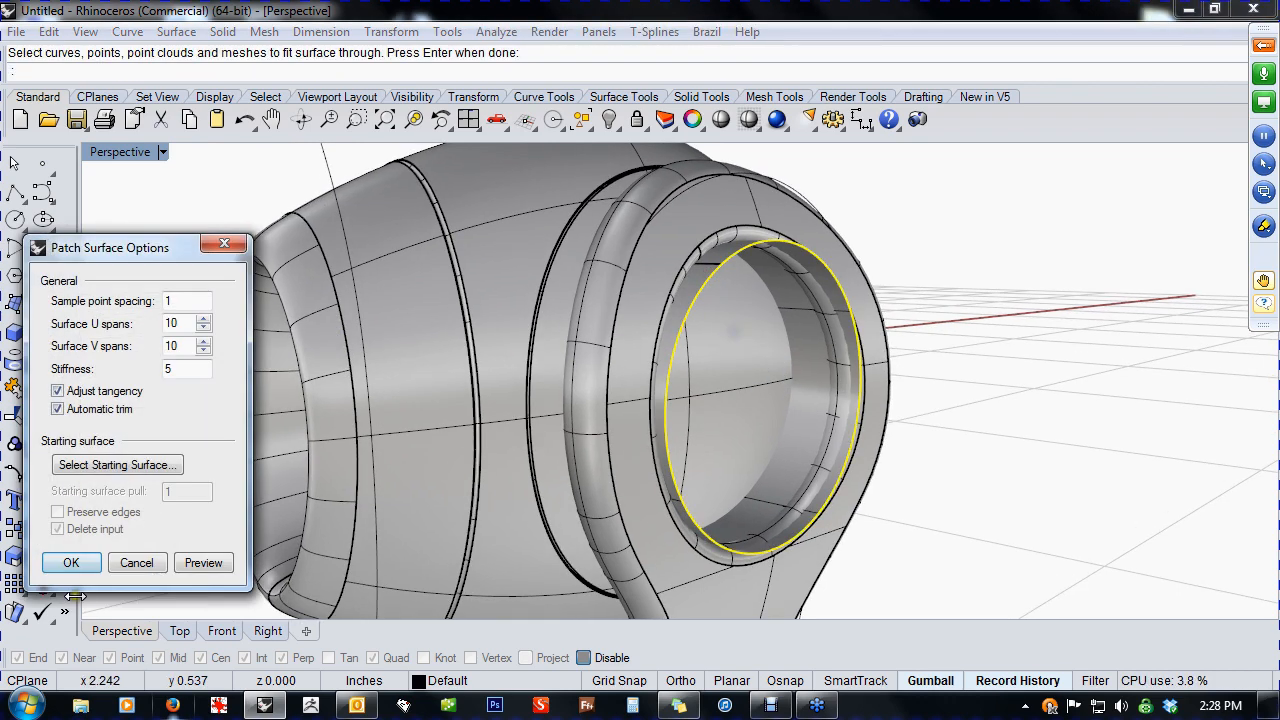
{"action": "left_click", "coordinate": [203, 562]}
{"action": "right_click_drag", "start_coordinate": [485, 580], "coordinate": [219, 417]}
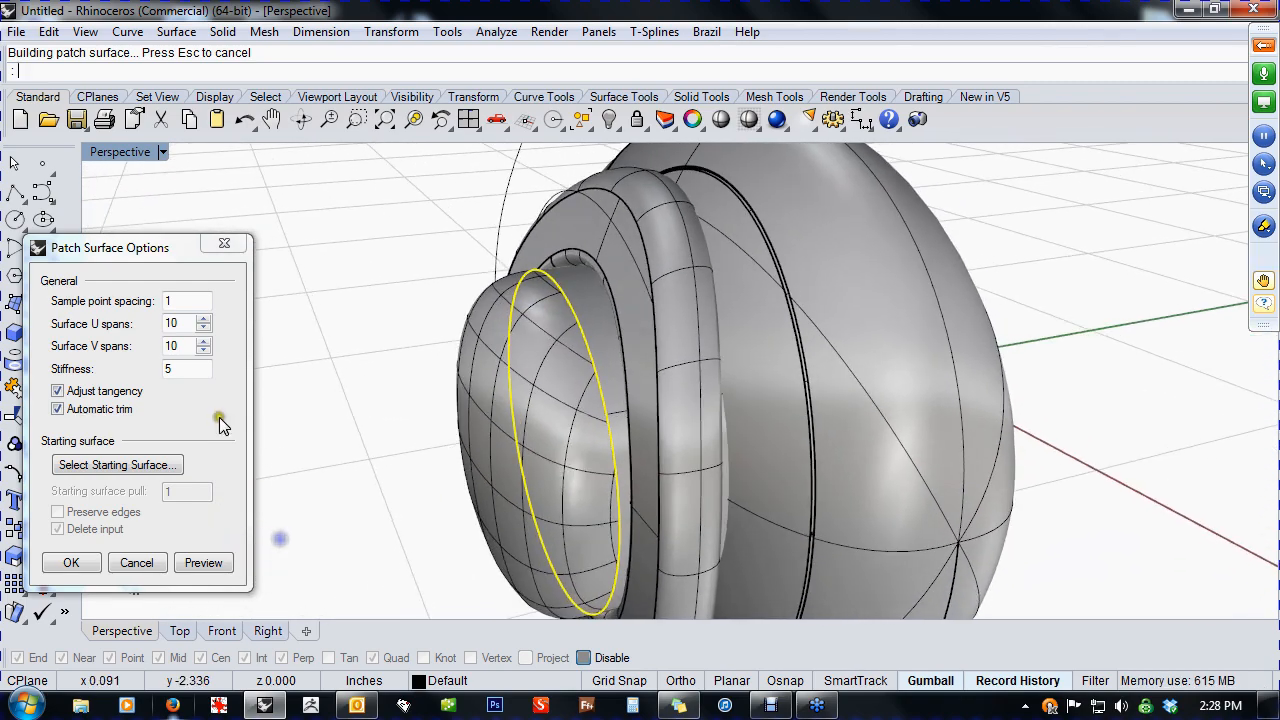
- Try patch stiffness values of 2 and 10, previewing the domed cap's shape with each
{"action": "left_click_drag", "start_coordinate": [194, 368], "coordinate": [142, 368]}
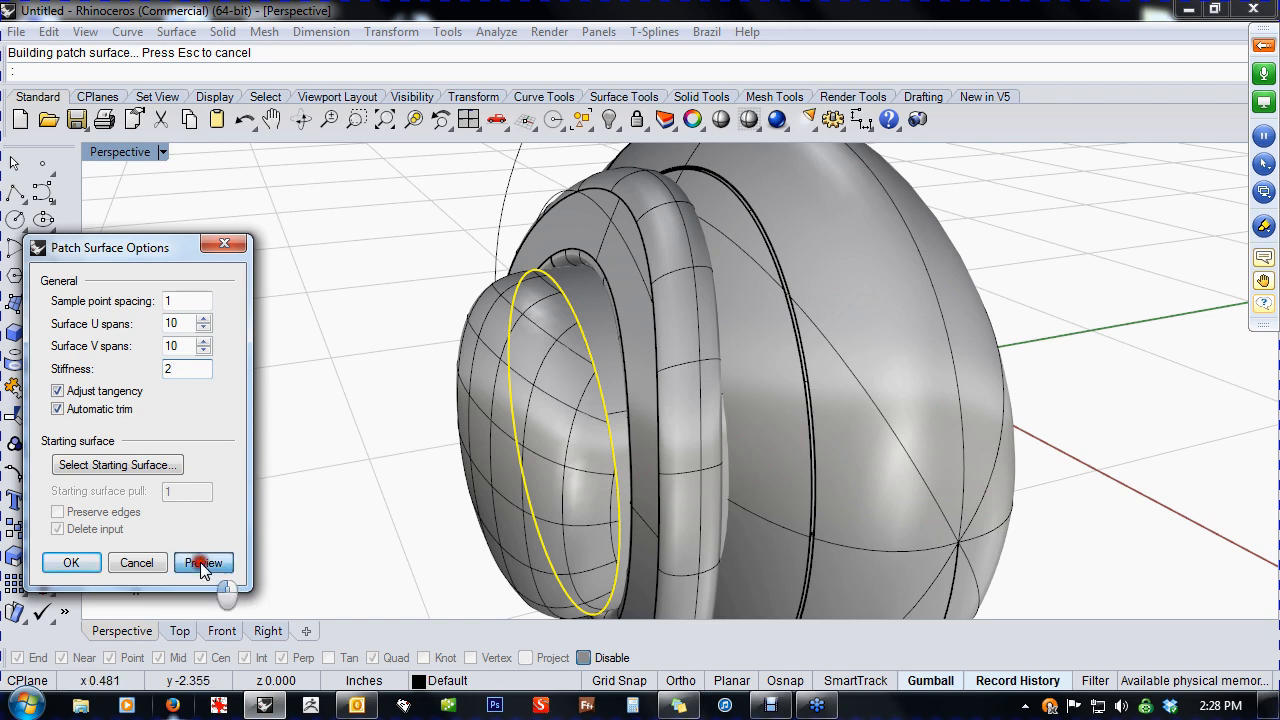
{"action": "right_click_drag", "start_coordinate": [457, 460], "coordinate": [621, 405]}
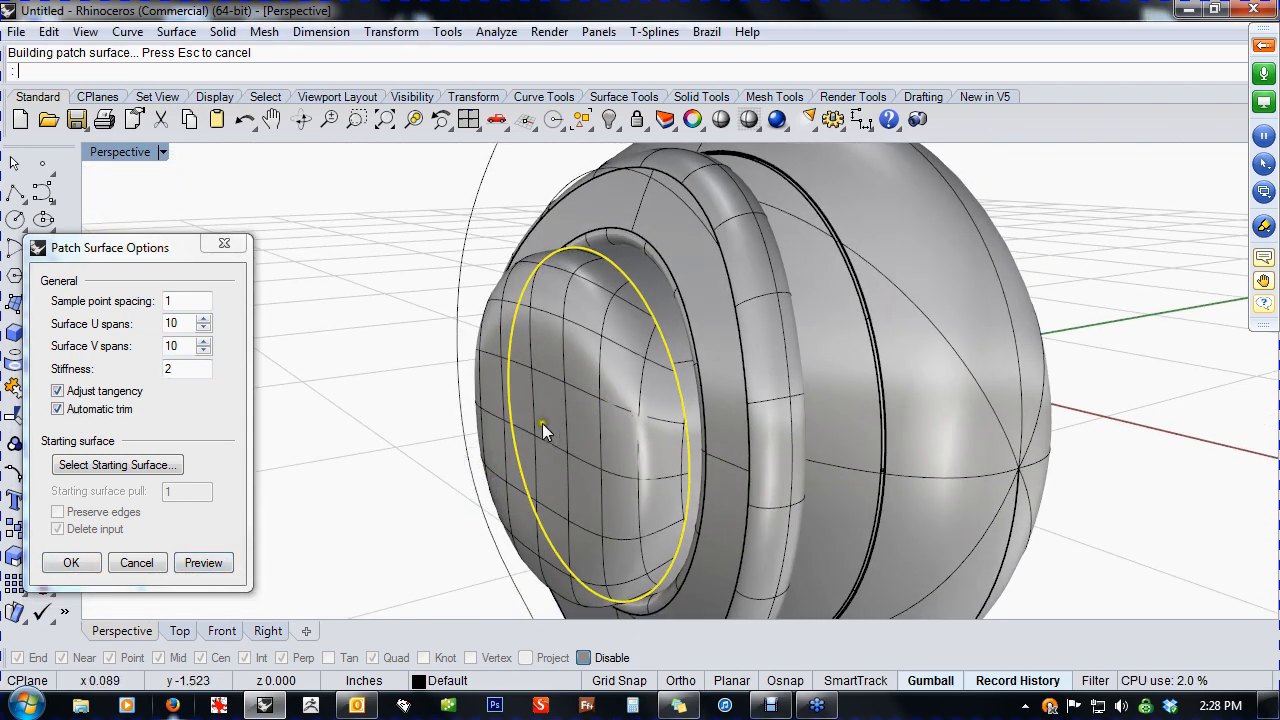
{"action": "right_click_drag", "start_coordinate": [542, 423], "coordinate": [557, 428]}
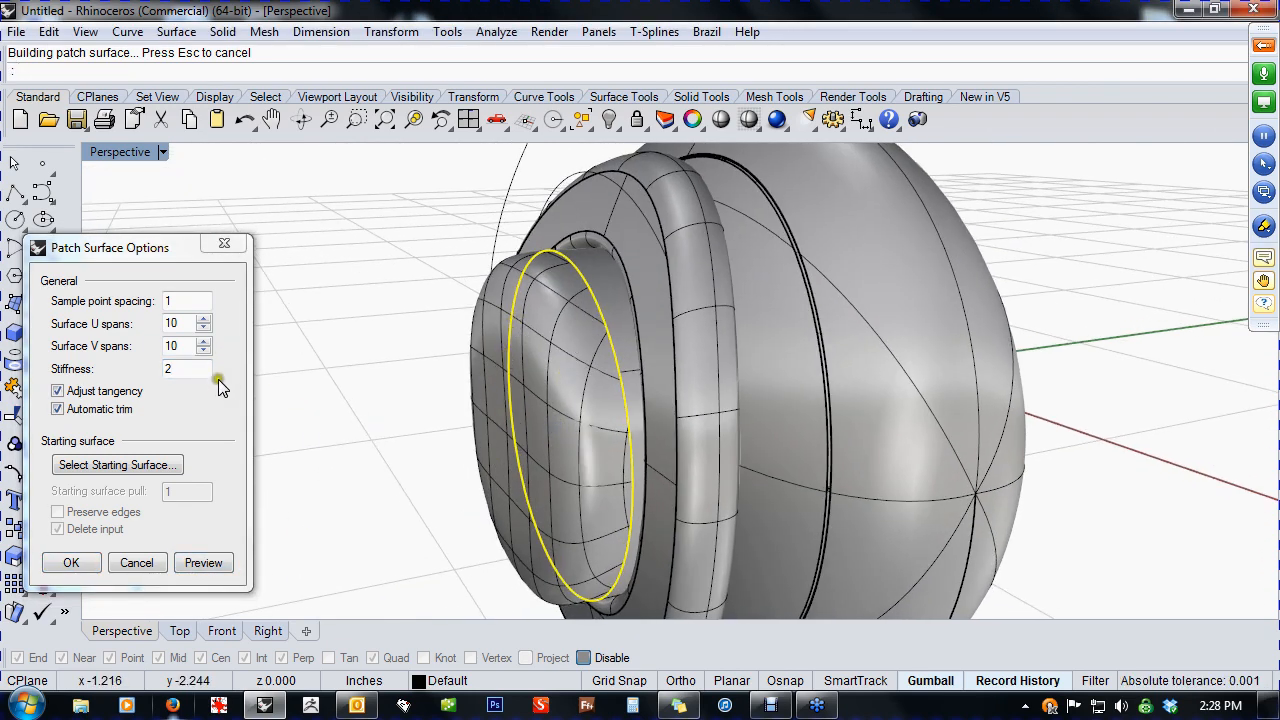
{"action": "left_click_drag", "start_coordinate": [210, 369], "coordinate": [154, 367]}
{"action": "type", "text": "10"}
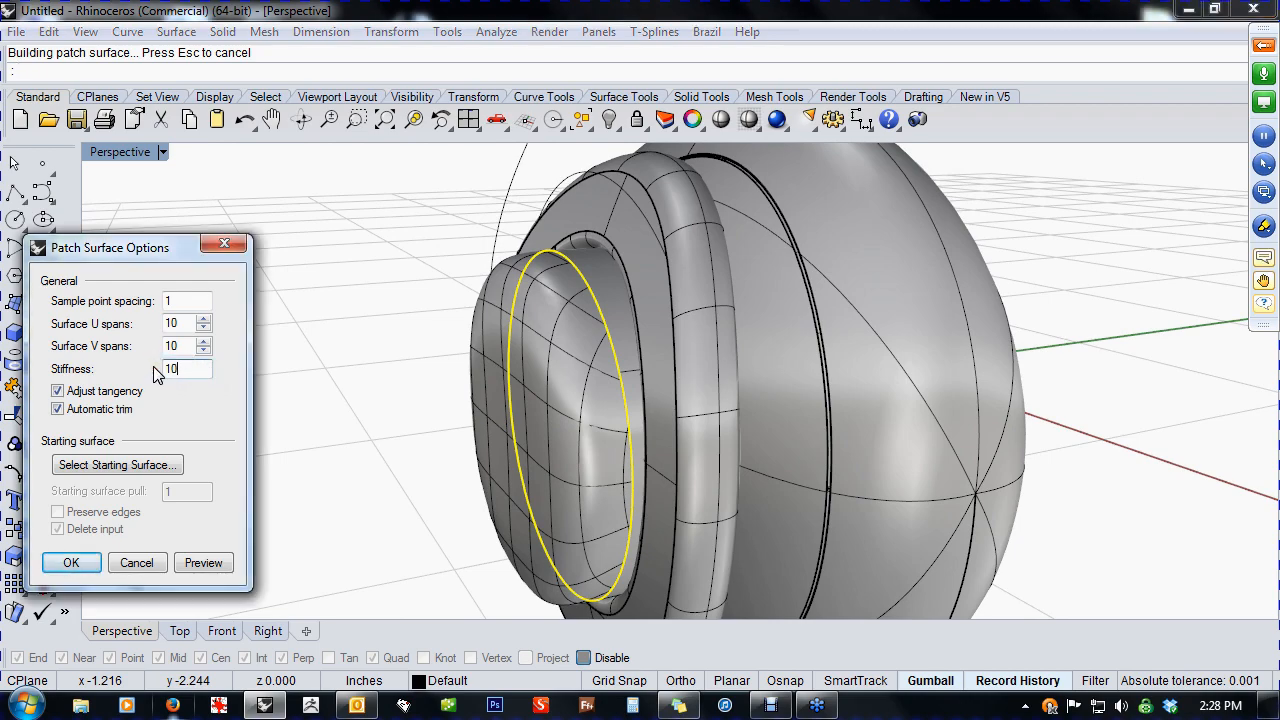
{"action": "left_click", "coordinate": [203, 563]}
{"action": "mouse_move", "coordinate": [330, 475]}
{"action": "right_mouse_down"}
{"action": "mouse_move", "coordinate": [350, 483]}
{"action": "mouse_move", "coordinate": [354, 434]}
{"action": "mouse_move", "coordinate": [409, 443]}
{"action": "mouse_move", "coordinate": [378, 458]}
{"action": "right_mouse_up"}
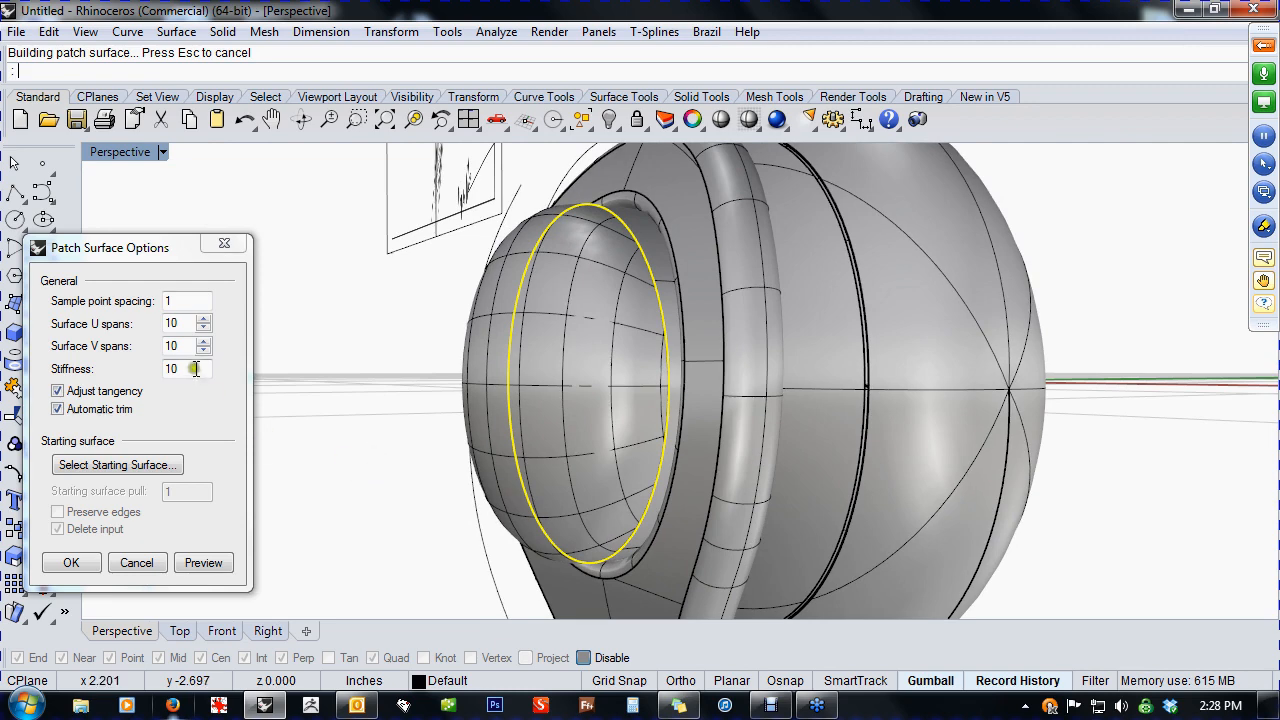
- Set the patch stiffness to 5, create the domed cap on the pivot and select it for inspection
{"action": "left_click_drag", "start_coordinate": [205, 369], "coordinate": [145, 370]}
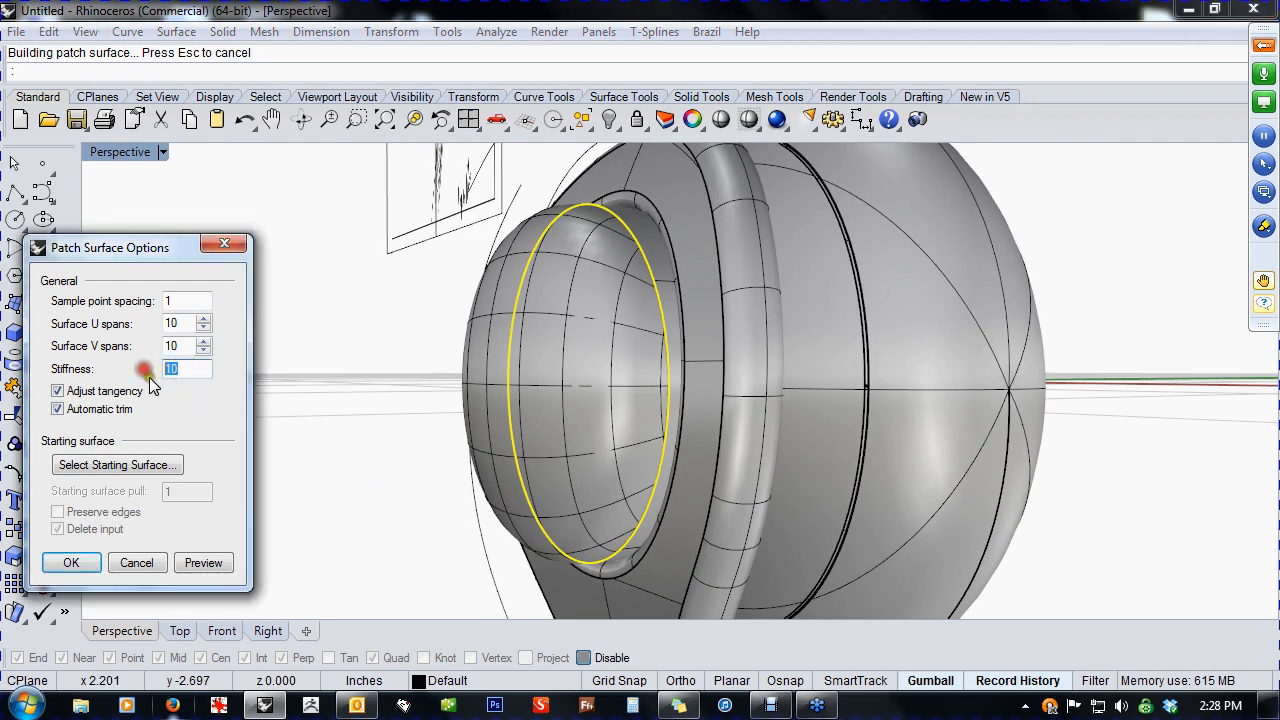
{"action": "left_click", "coordinate": [199, 560]}
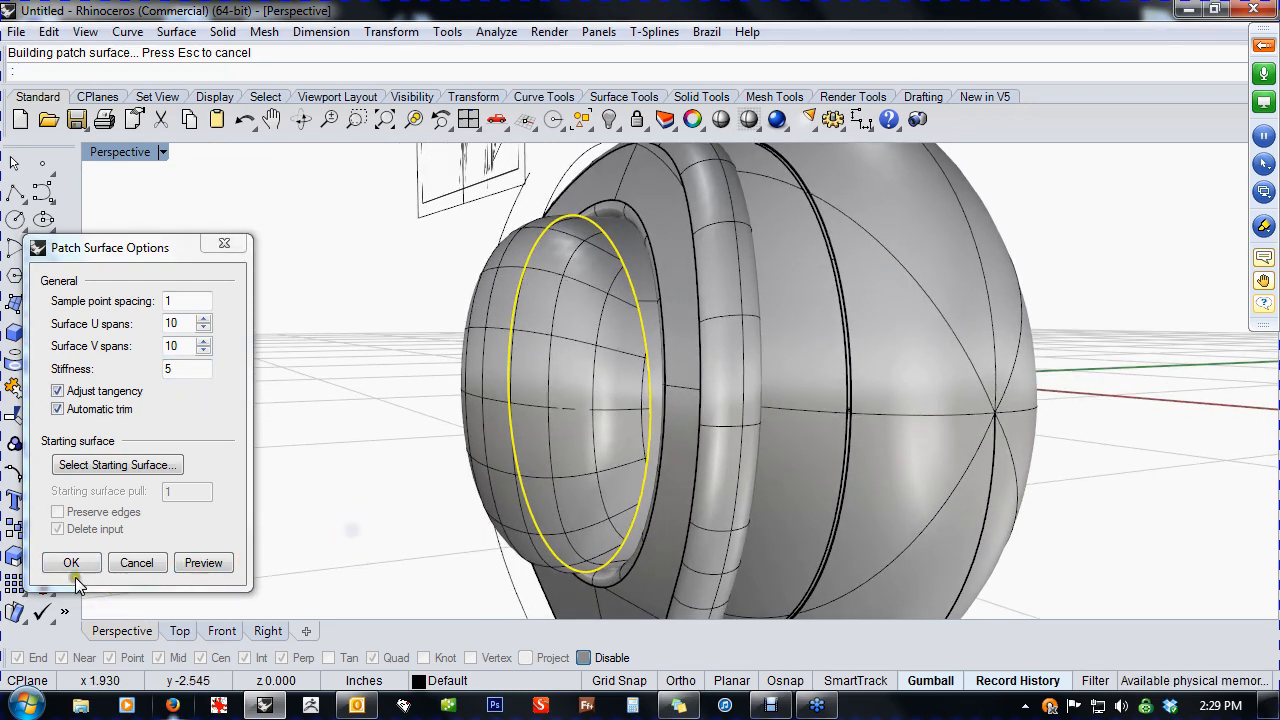
{"action": "left_click", "coordinate": [71, 563]}
{"action": "right_click_drag", "start_coordinate": [271, 514], "coordinate": [794, 514]}
{"action": "left_click", "coordinate": [873, 376]}
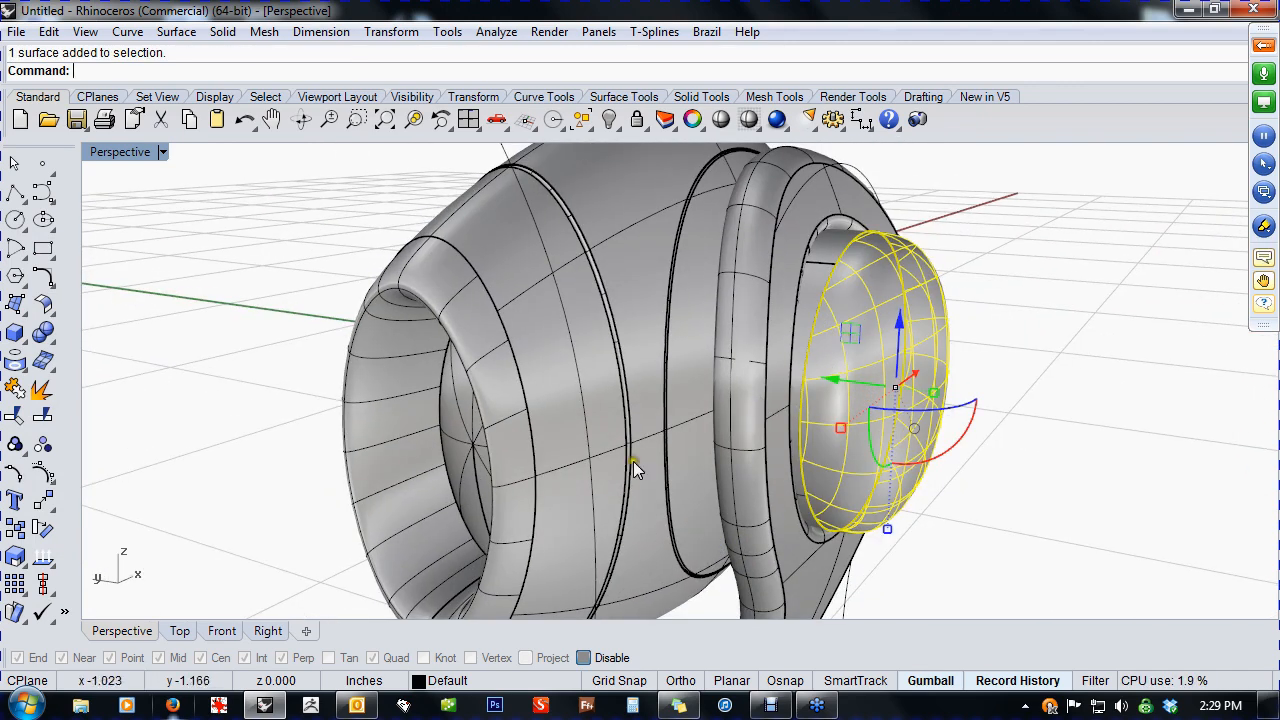
- In the right view, flatten the domed cap with Scale1D toward the cylinder's rim to about a third of its depth
{"action": "right_click_drag", "start_coordinate": [633, 464], "coordinate": [424, 467]}
{"action": "right_click", "coordinate": [412, 460]}
{"action": "scroll", "coordinate": [487, 405], "scroll_direction": "up", "scroll_amount": 4}
{"action": "right_click_drag", "start_coordinate": [496, 405], "coordinate": [509, 451]}
{"action": "left_click", "coordinate": [300, 462]}
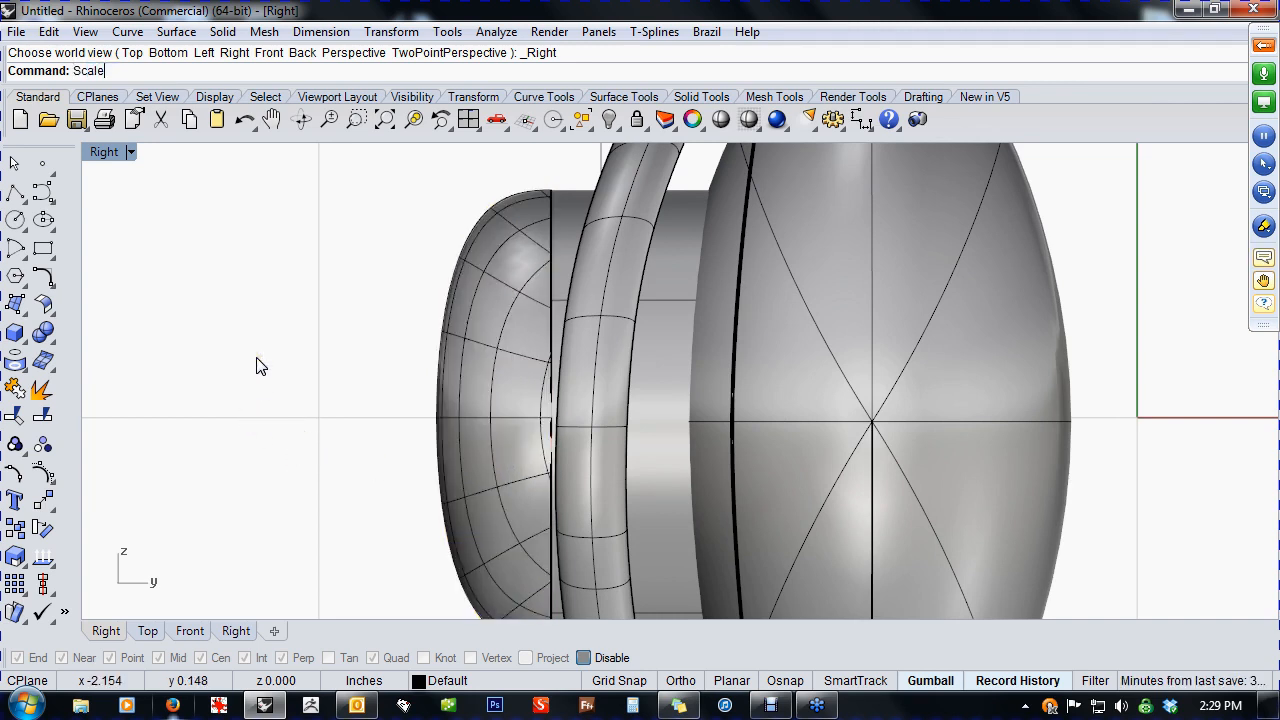
{"action": "type", "text": "1D"}
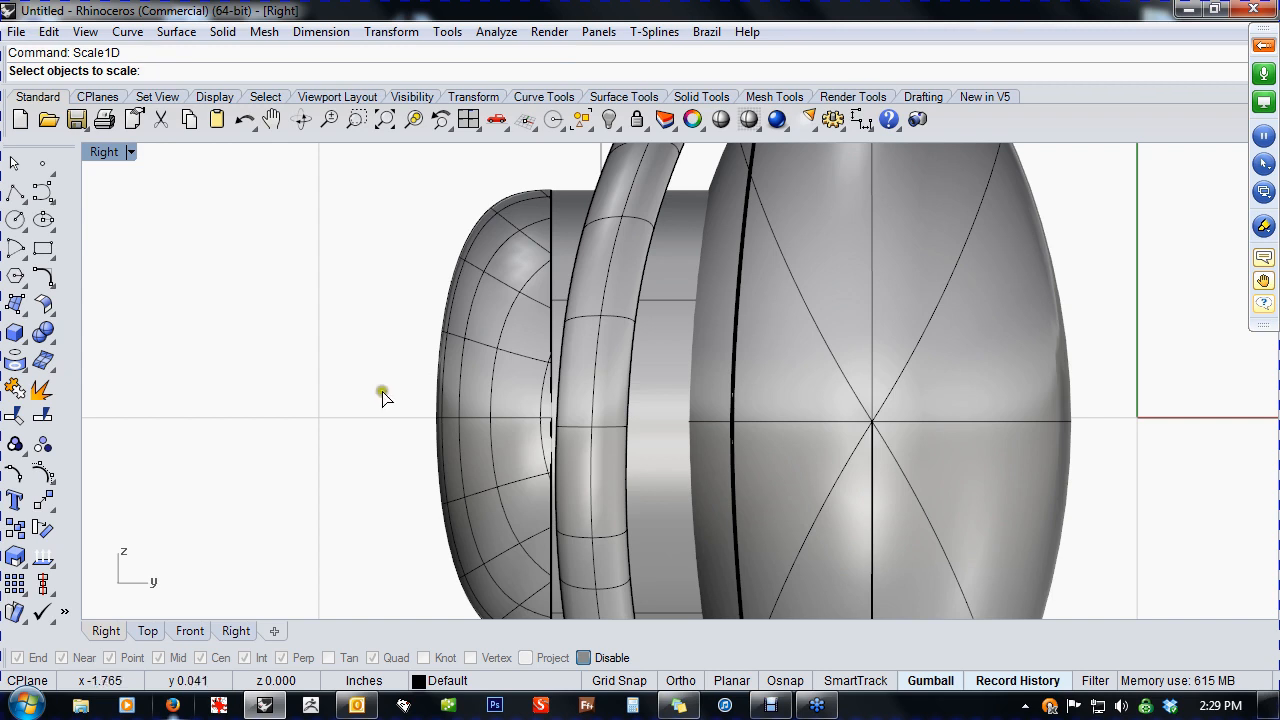
{"action": "left_click", "coordinate": [469, 410]}
{"action": "key", "text": "Return"}
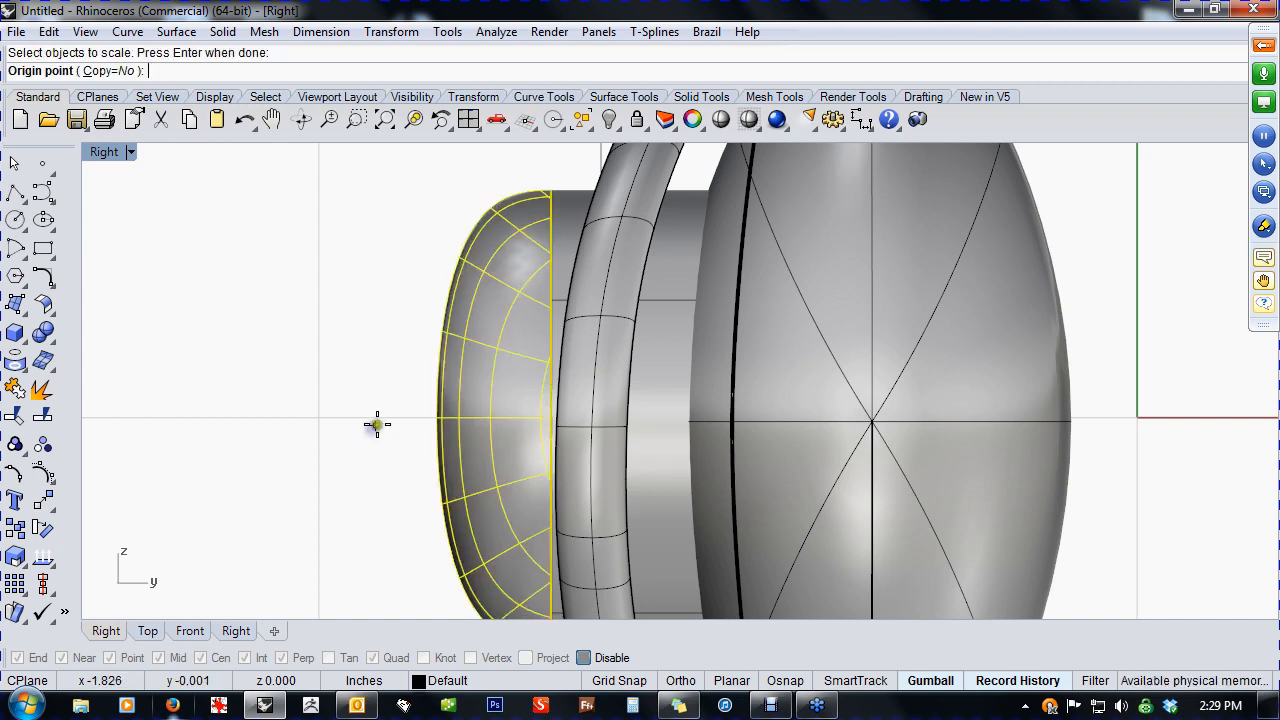
{"action": "left_click", "coordinate": [547, 418]}
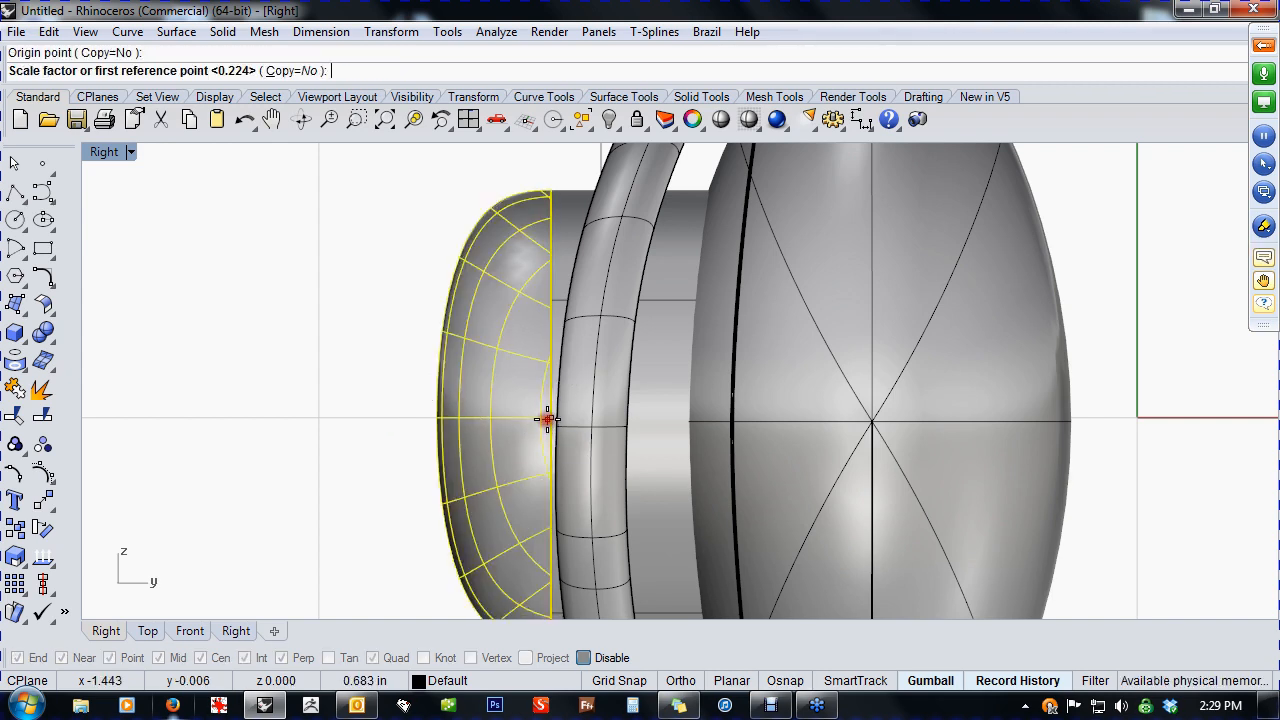
{"action": "key", "text": "shift"}
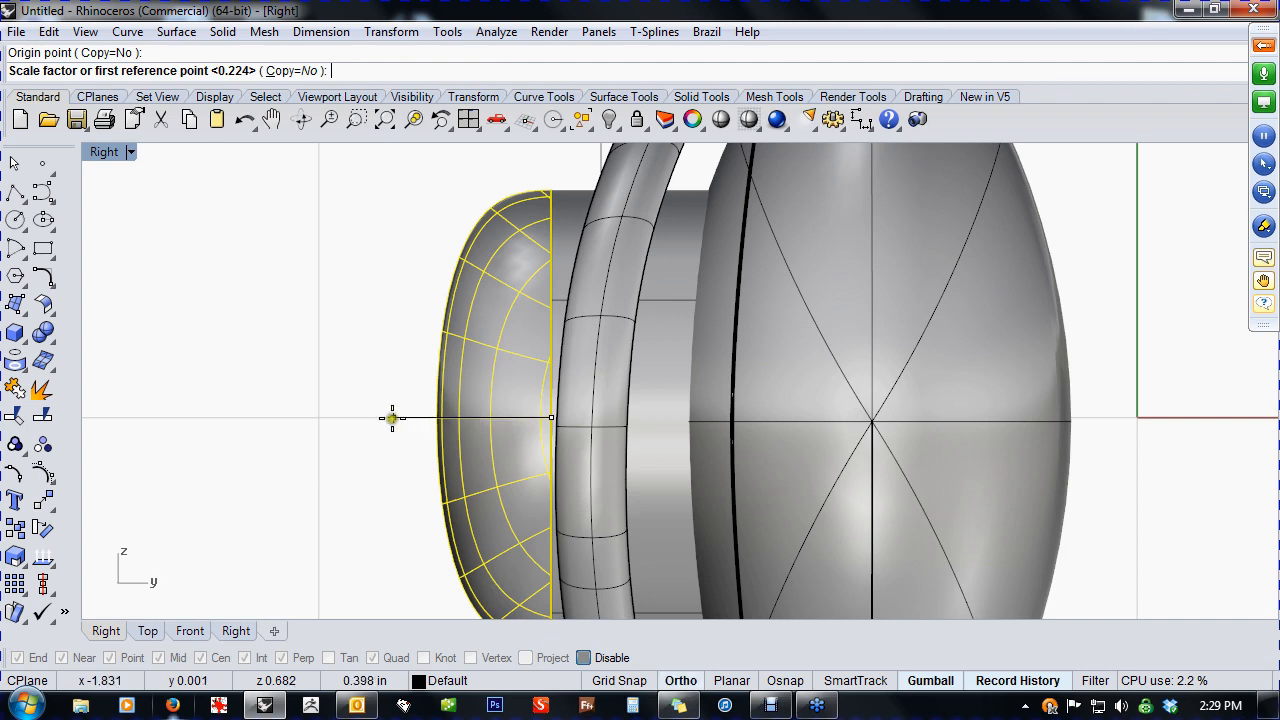
{"action": "left_click", "coordinate": [311, 418]}
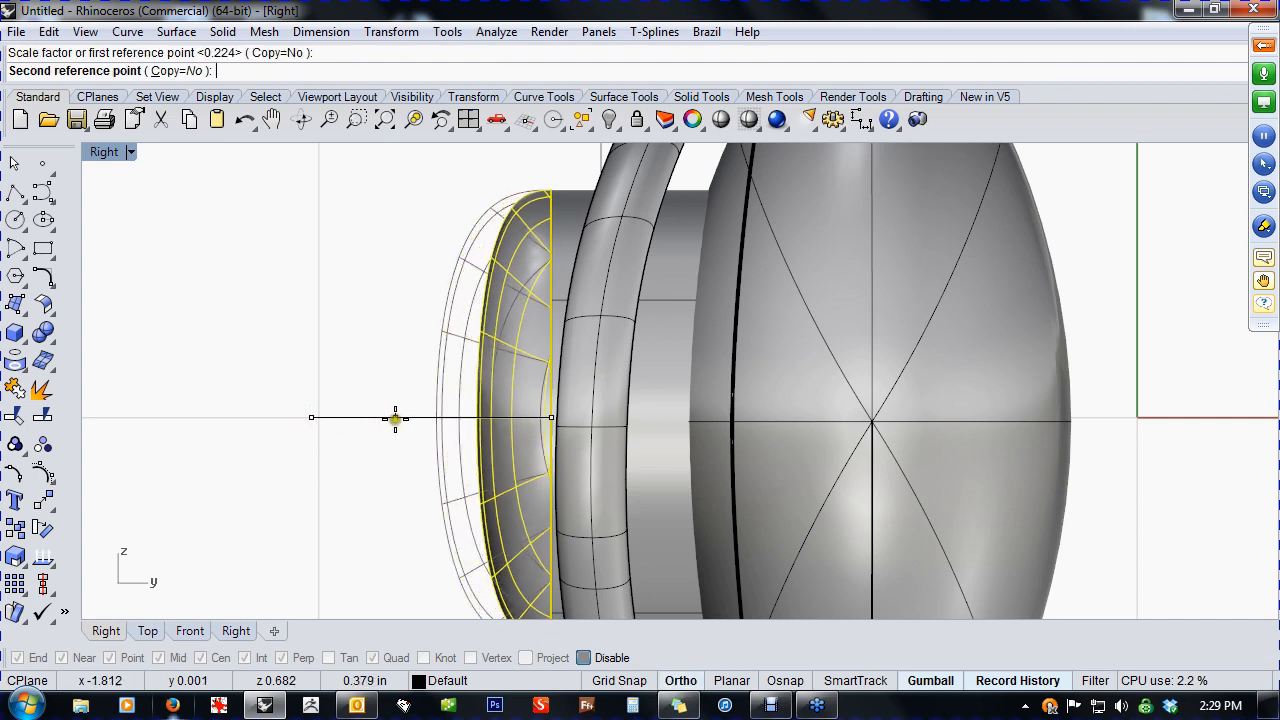
{"action": "left_click", "coordinate": [465, 418]}
- Join the pivot's cylindrical extrusion and its flattened cap into one polysurface
{"action": "left_click", "coordinate": [573, 222]}
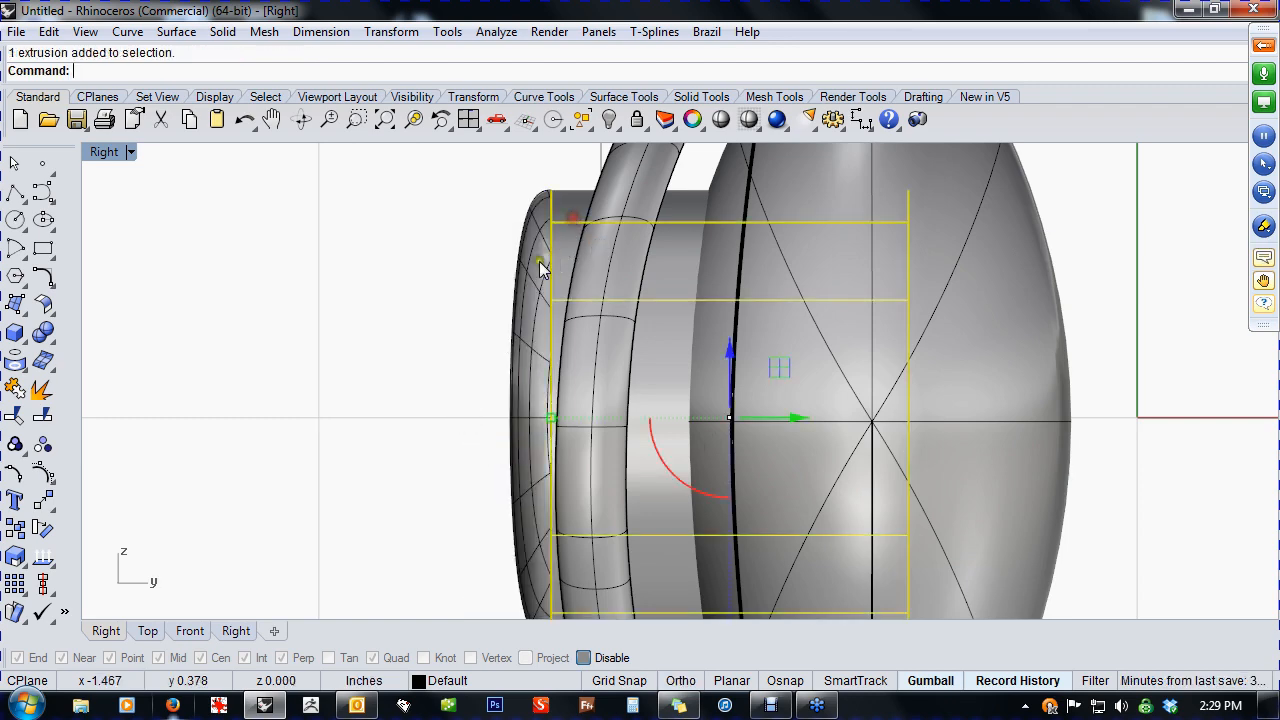
{"action": "left_click", "coordinate": [538, 264], "text": "shift"}
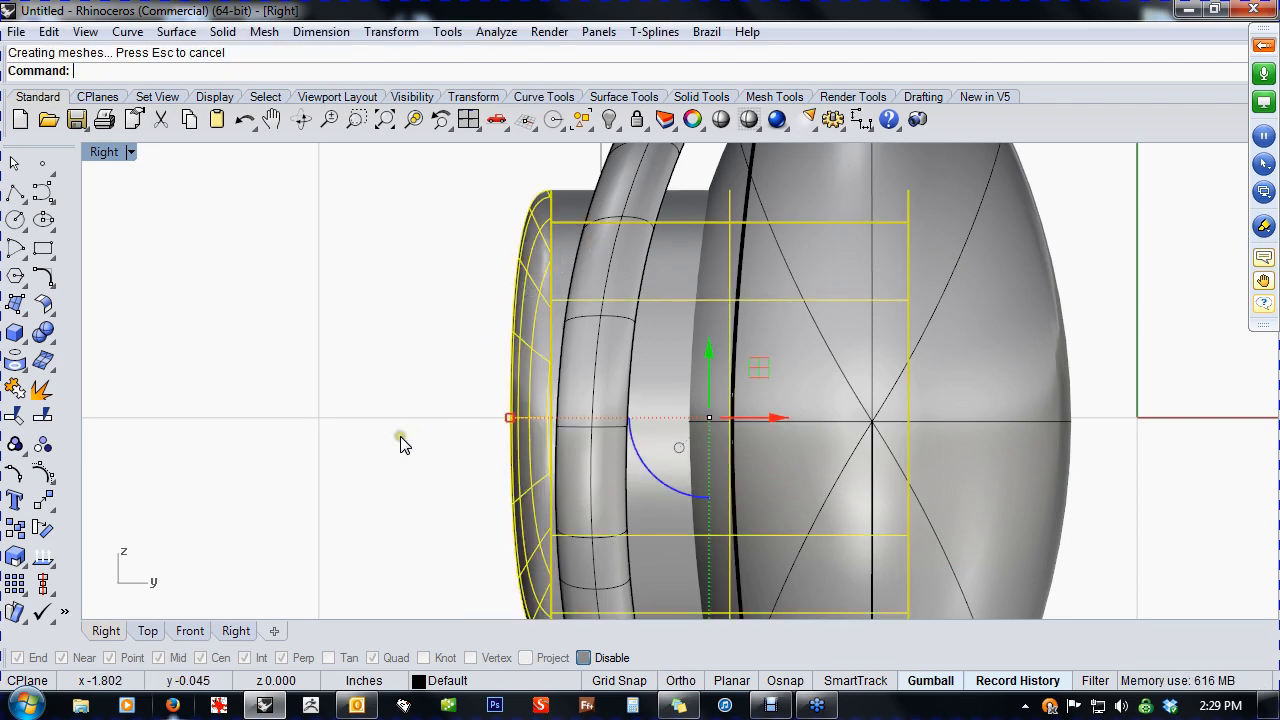
{"action": "left_click", "coordinate": [400, 437]}
- Return to the perspective view and check the joined pivot's shape with a wire-free shaded preview
{"action": "scroll", "coordinate": [422, 437], "scroll_direction": "down", "scroll_amount": 4}
{"action": "mouse_move", "coordinate": [432, 468]}
{"action": "right_mouse_down"}
{"action": "mouse_move", "coordinate": [736, 461]}
{"action": "mouse_move", "coordinate": [831, 337]}
{"action": "mouse_move", "coordinate": [600, 343]}
{"action": "mouse_move", "coordinate": [503, 449]}
{"action": "mouse_move", "coordinate": [740, 443]}
{"action": "mouse_move", "coordinate": [857, 420]}
{"action": "mouse_move", "coordinate": [951, 443]}
{"action": "mouse_move", "coordinate": [960, 409]}
{"action": "mouse_move", "coordinate": [943, 420]}
{"action": "right_mouse_up"}
{"action": "type", "text": "p"}
{"action": "right_click", "coordinate": [458, 474]}
{"action": "left_click", "coordinate": [720, 119]}
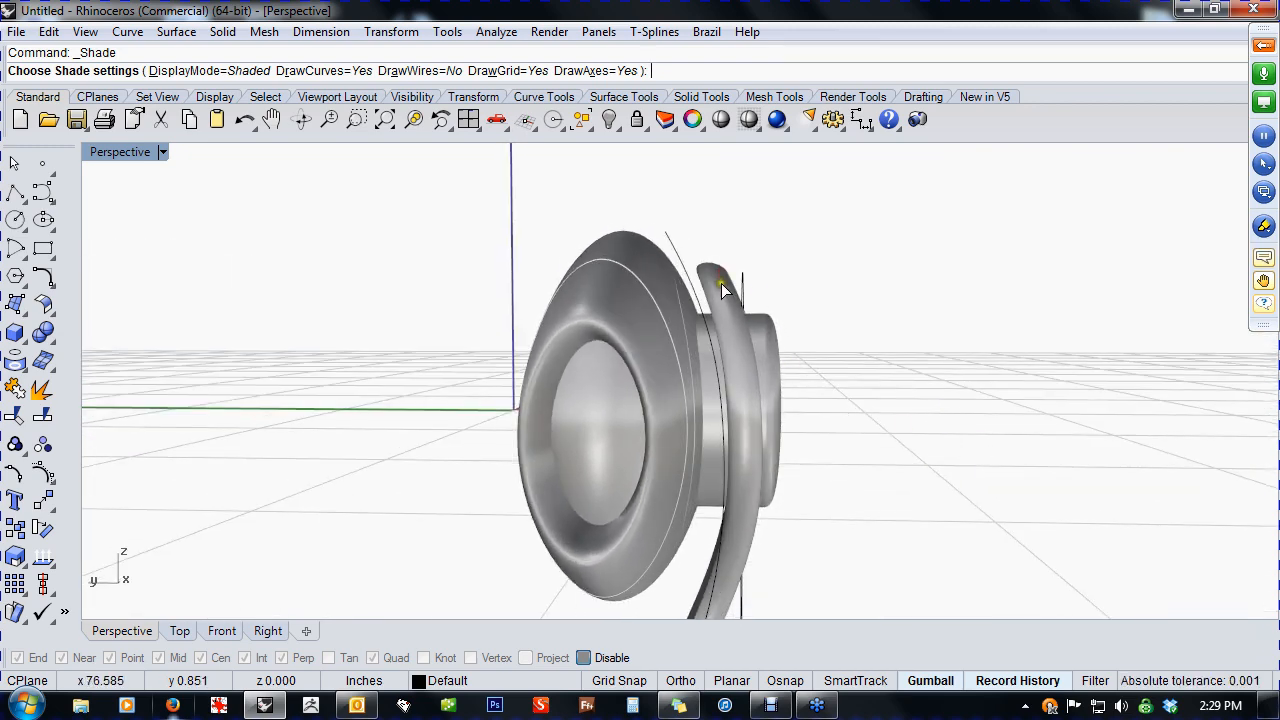
{"action": "left_click", "coordinate": [749, 119]}
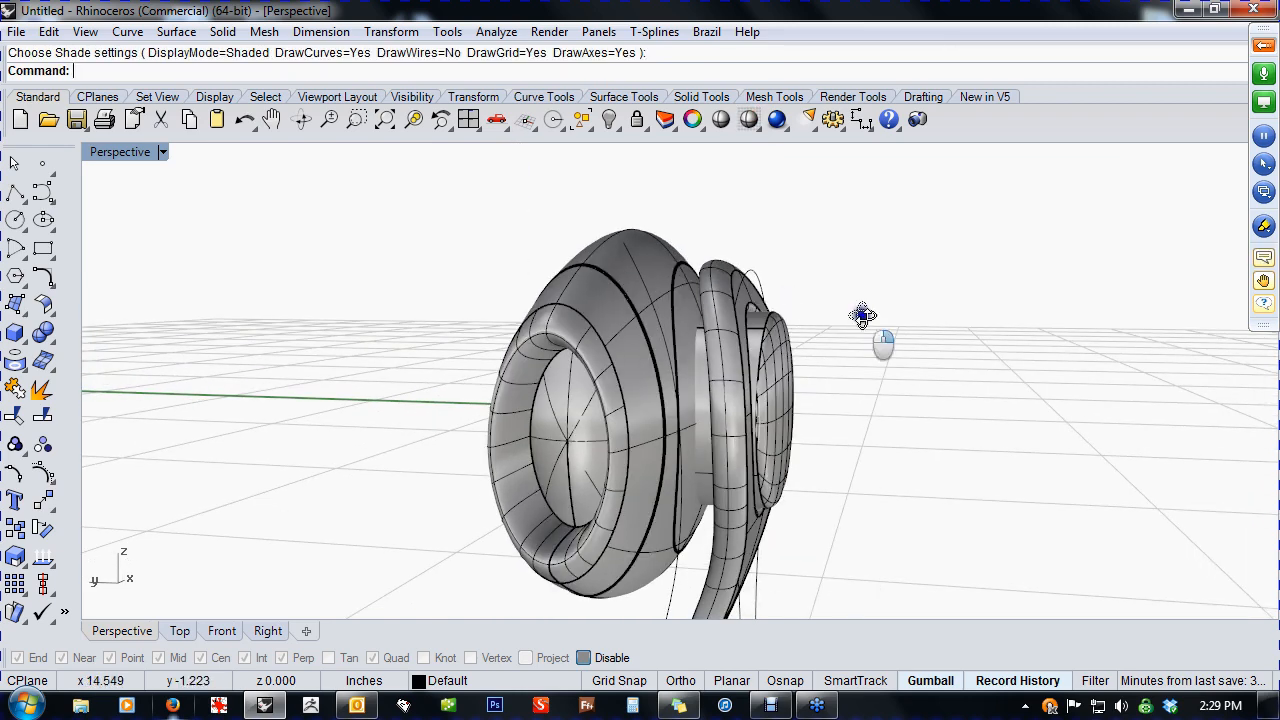
- Move the handle polysurface slightly along the Y axis toward the dryer body
{"action": "right_click_drag", "start_coordinate": [862, 316], "coordinate": [880, 306]}
{"action": "scroll", "coordinate": [712, 306], "scroll_direction": "up", "scroll_amount": 5}
{"action": "left_click", "coordinate": [722, 304]}
{"action": "scroll", "coordinate": [738, 310], "scroll_direction": "down", "scroll_amount": 5}
{"action": "right_click_drag", "start_coordinate": [742, 311], "coordinate": [764, 303]}
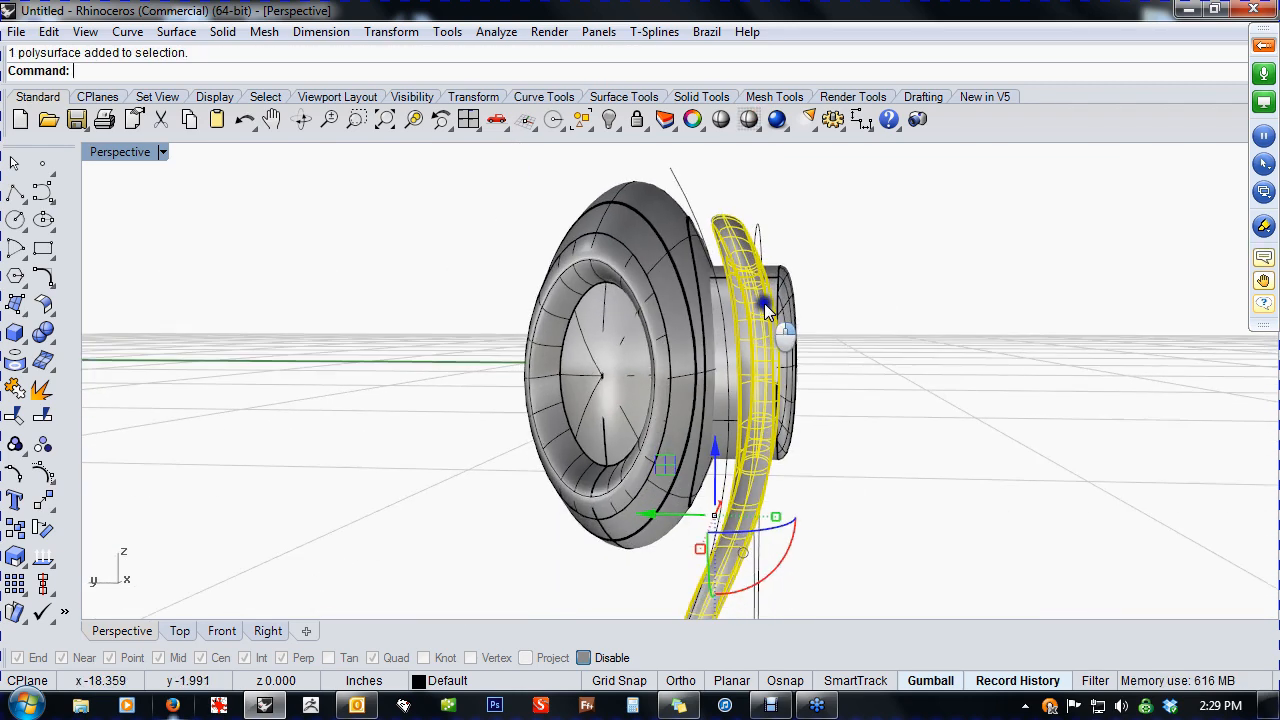
{"action": "left_click_drag", "start_coordinate": [653, 510], "coordinate": [638, 512]}
{"action": "left_click", "coordinate": [829, 560]}
- Move the capped pivot about 0.11 in along its axis toward the dryer body, deeper into the handle ring
{"action": "right_click_drag", "start_coordinate": [829, 560], "coordinate": [392, 574]}
{"action": "scroll", "coordinate": [638, 335], "scroll_direction": "up", "scroll_amount": 3}
{"action": "left_click", "coordinate": [636, 408]}
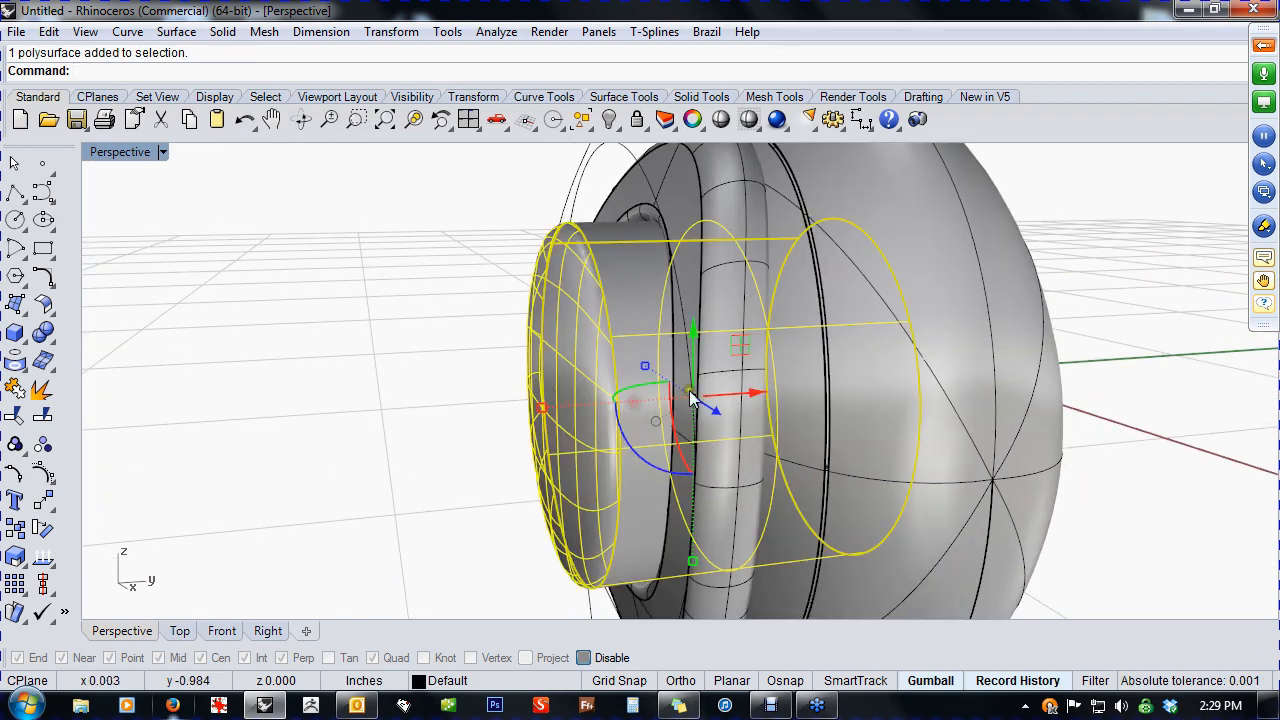
{"action": "left_click_drag", "start_coordinate": [762, 401], "coordinate": [790, 389]}
{"action": "left_click", "coordinate": [345, 505]}
- Hide the handle and inspect where the capped pivot meets the dryer body
{"action": "right_click_drag", "start_coordinate": [343, 509], "coordinate": [800, 491]}
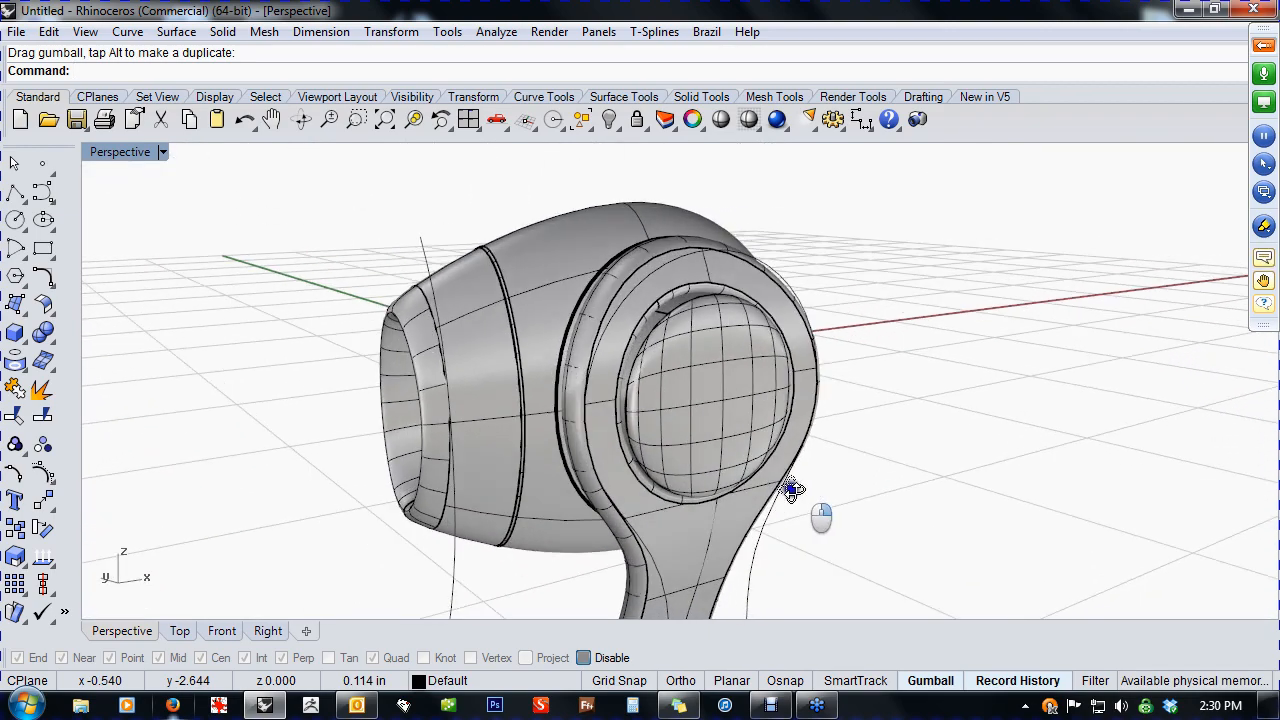
{"action": "left_click", "coordinate": [695, 544]}
{"action": "key", "text": "ctrl+h"}
{"action": "right_click_drag", "start_coordinate": [748, 543], "coordinate": [706, 445]}
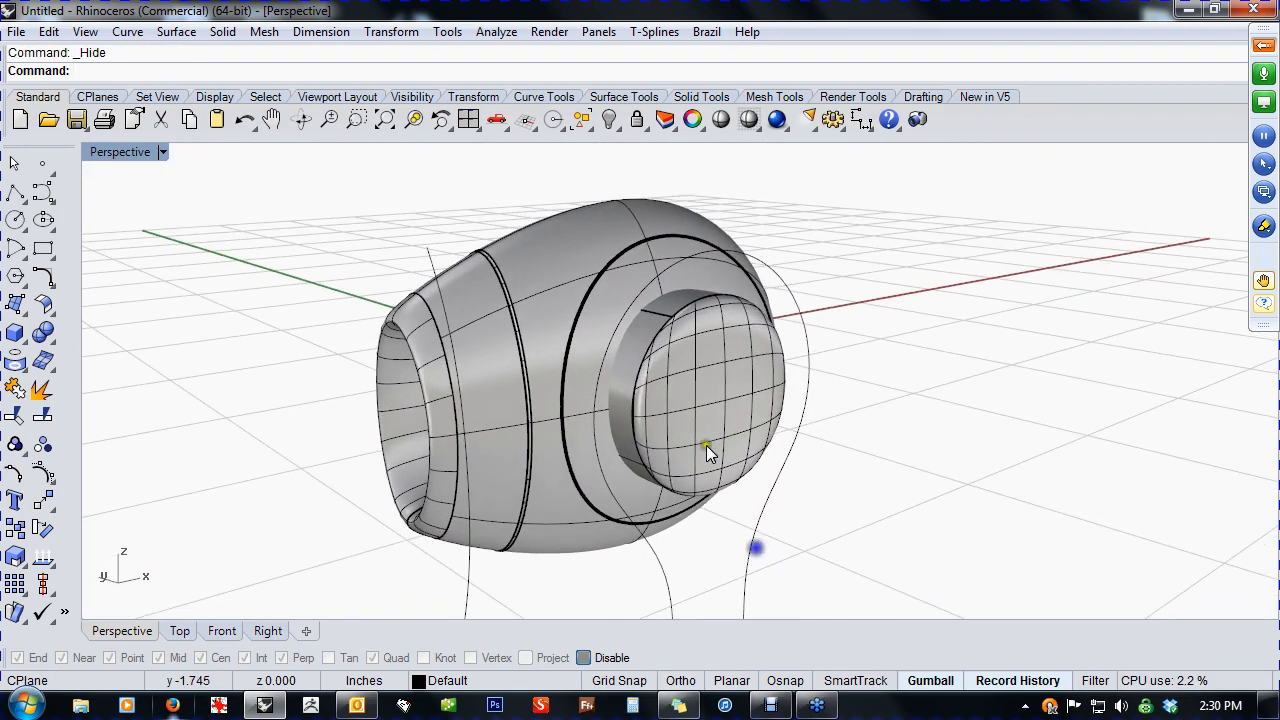
{"action": "left_click", "coordinate": [688, 411]}
{"action": "left_click", "coordinate": [531, 380], "text": "shift"}
{"action": "left_click", "coordinate": [889, 490]}
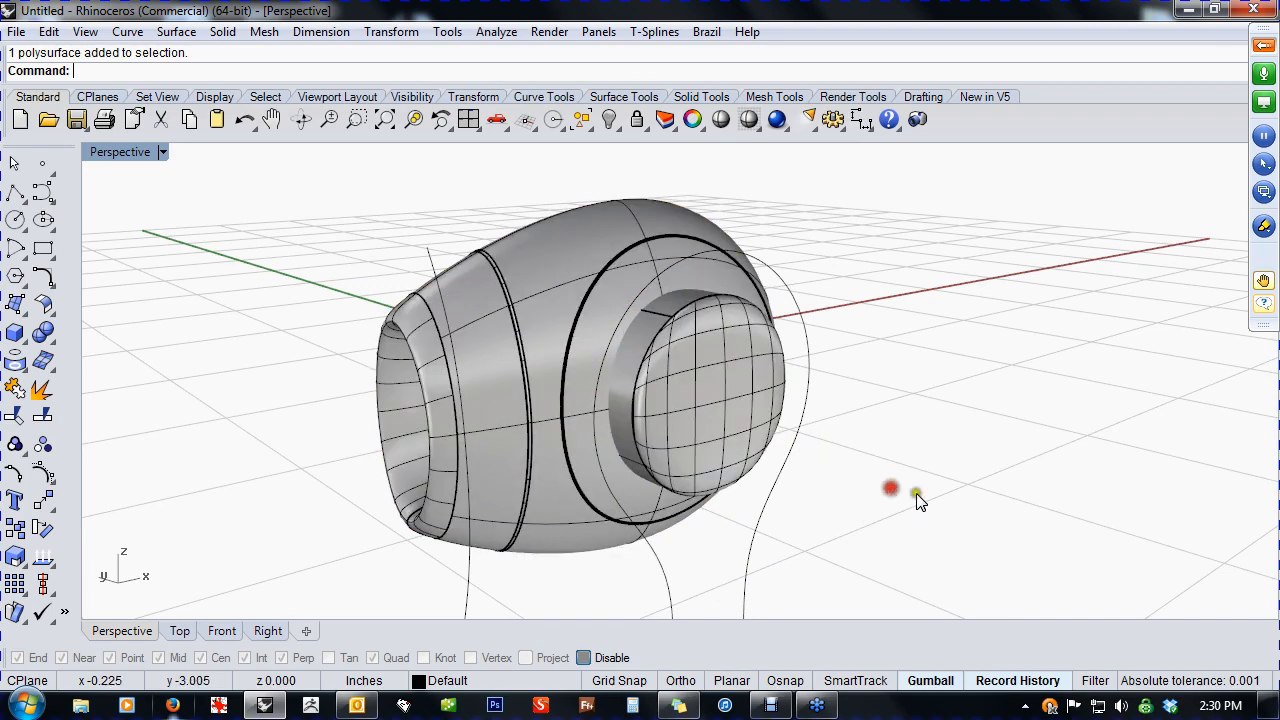
{"action": "right_click_drag", "start_coordinate": [905, 495], "coordinate": [582, 485]}
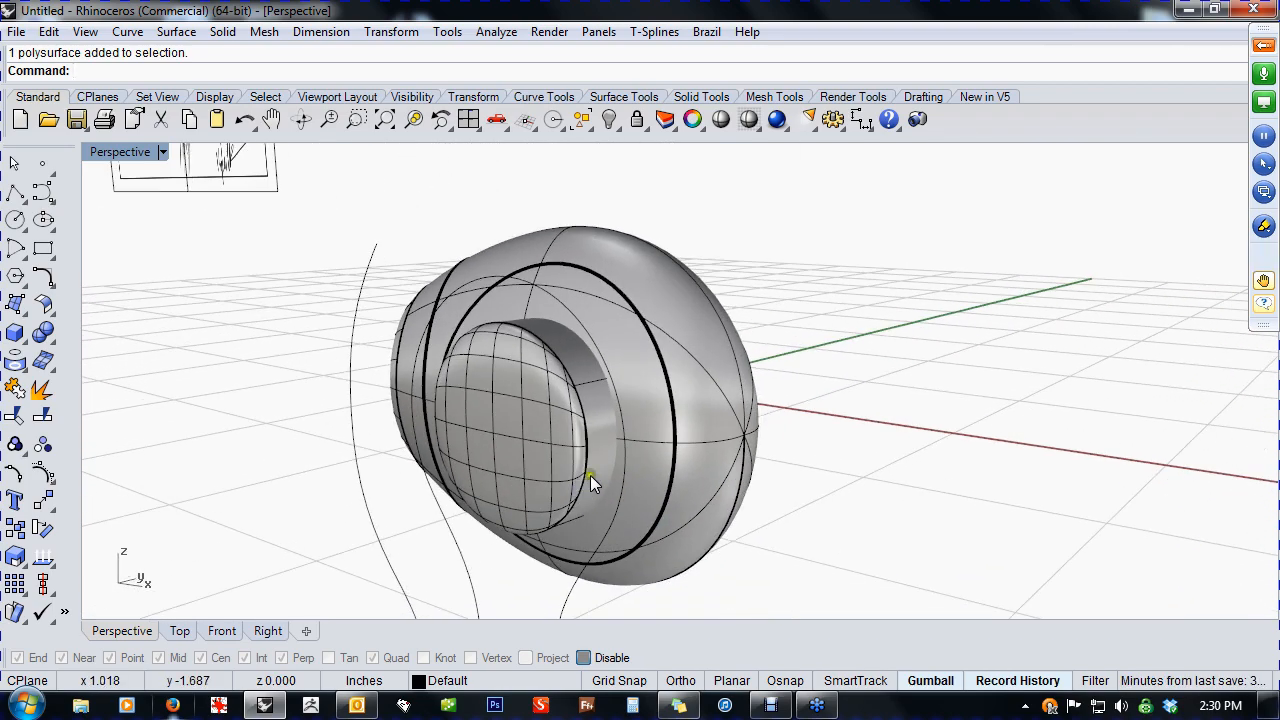
- Try a Boolean union of the capped pivot with the dryer body, and undo it
{"action": "left_click", "coordinate": [672, 400]}
{"action": "left_click", "coordinate": [817, 390]}
{"action": "left_click", "coordinate": [547, 450]}
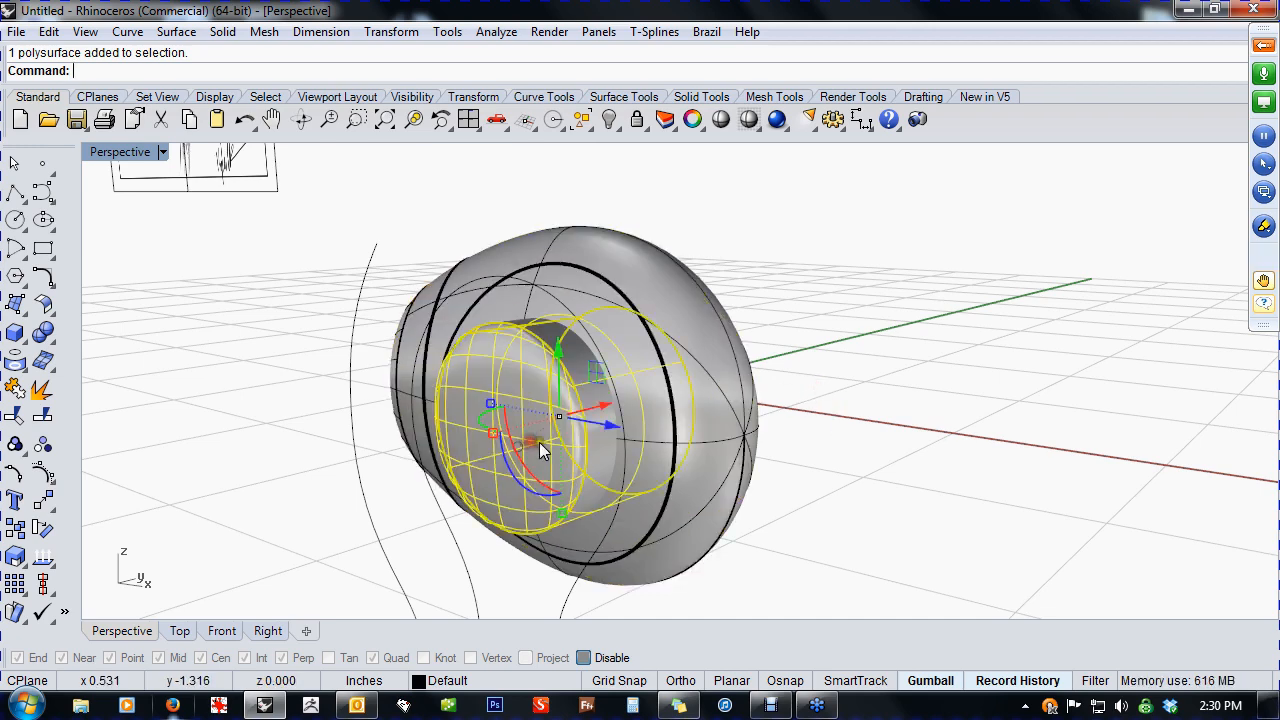
{"action": "right_click_drag", "start_coordinate": [539, 442], "coordinate": [846, 466]}
{"action": "left_click", "coordinate": [855, 462]}
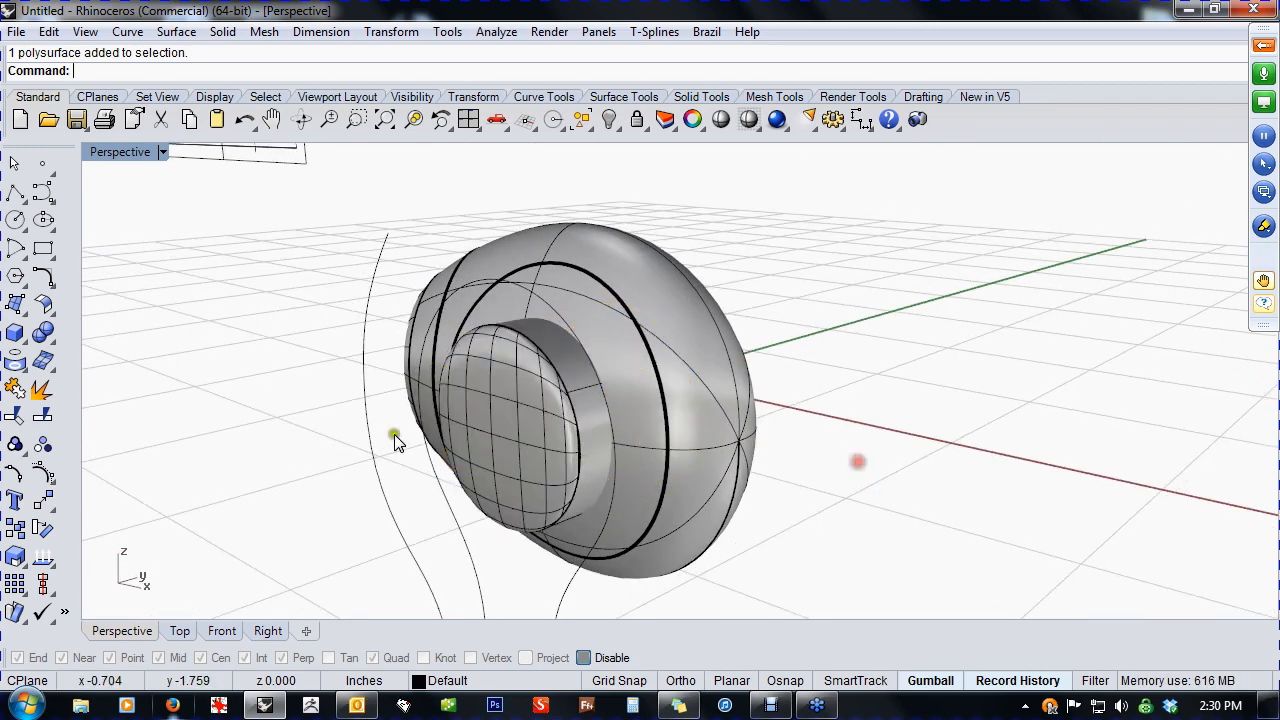
{"action": "left_click", "coordinate": [43, 333]}
{"action": "left_click", "coordinate": [539, 414]}
{"action": "left_click", "coordinate": [691, 400]}
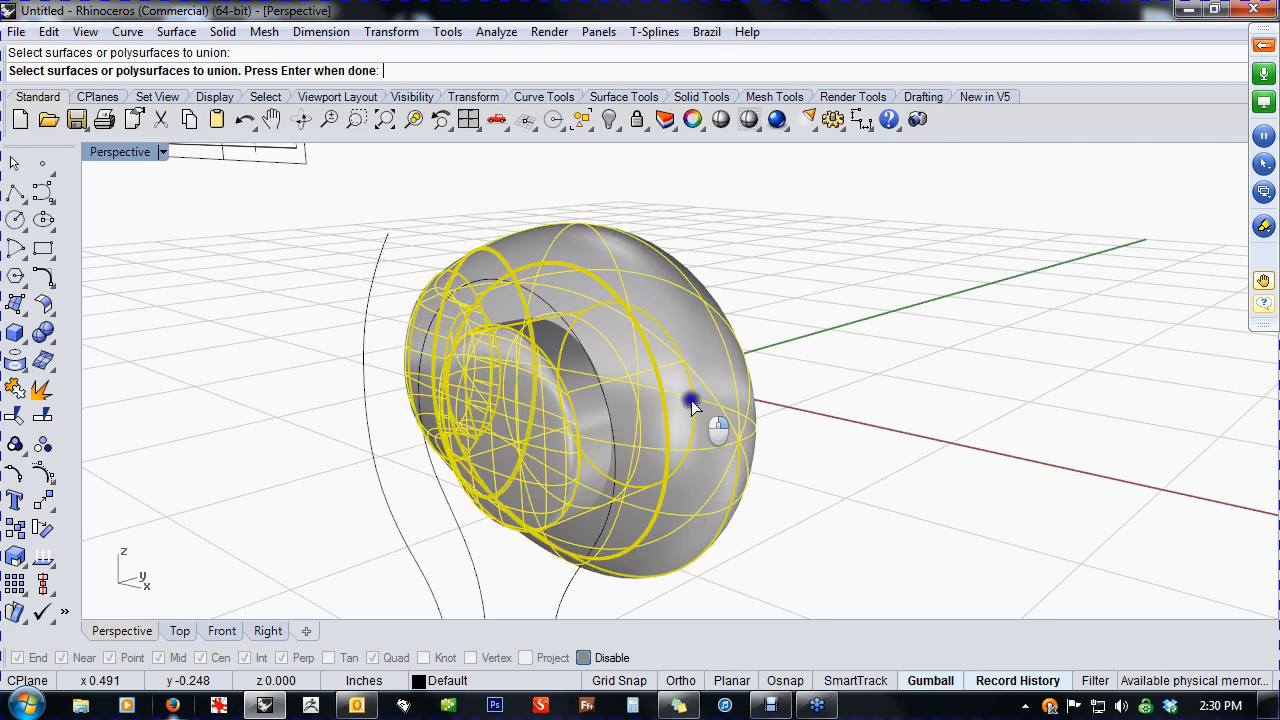
{"action": "right_click", "coordinate": [691, 400]}
{"action": "mouse_move", "coordinate": [500, 457]}
{"action": "right_mouse_down"}
{"action": "mouse_move", "coordinate": [768, 404]}
{"action": "mouse_move", "coordinate": [723, 286]}
{"action": "mouse_move", "coordinate": [586, 366]}
{"action": "mouse_move", "coordinate": [500, 447]}
{"action": "right_mouse_up"}
{"action": "key", "text": "ctrl+z"}
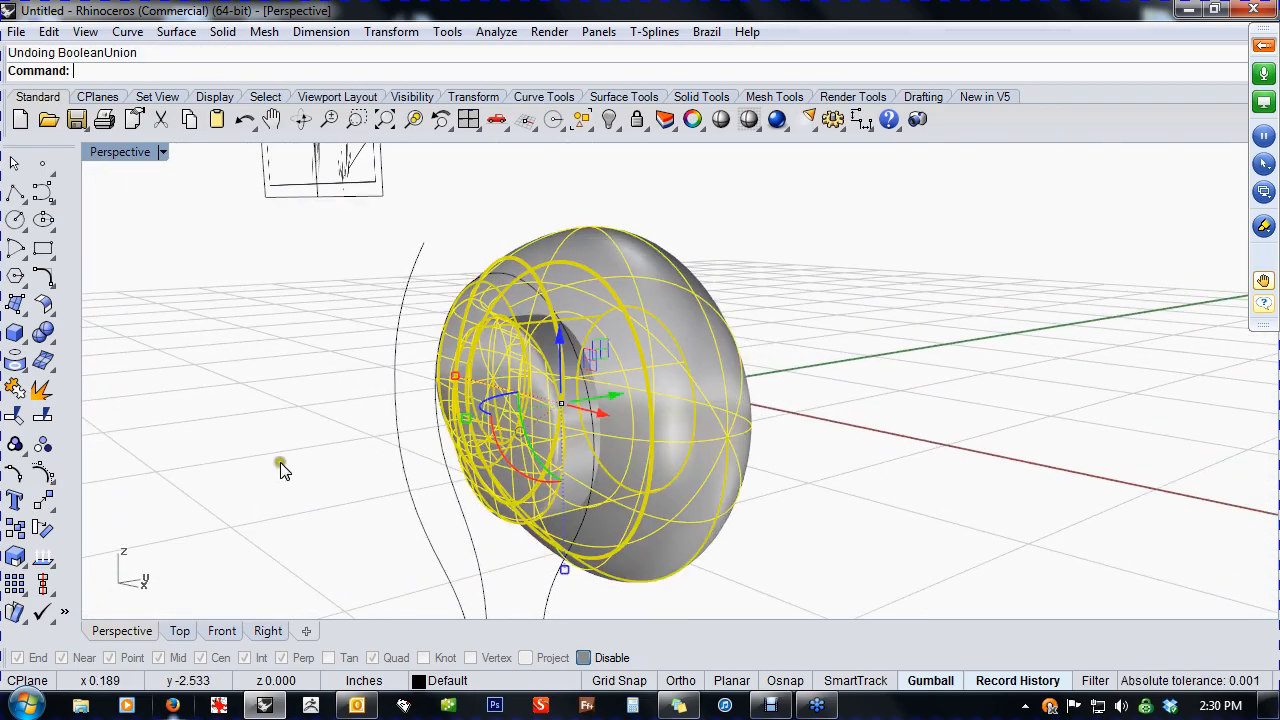
- Check the surface normal direction of the capped pivot polysurface
{"action": "left_click", "coordinate": [280, 462]}
{"action": "right_click_drag", "start_coordinate": [281, 462], "coordinate": [367, 451]}
{"action": "left_click", "coordinate": [548, 425]}
{"action": "left_click", "coordinate": [42, 557]}
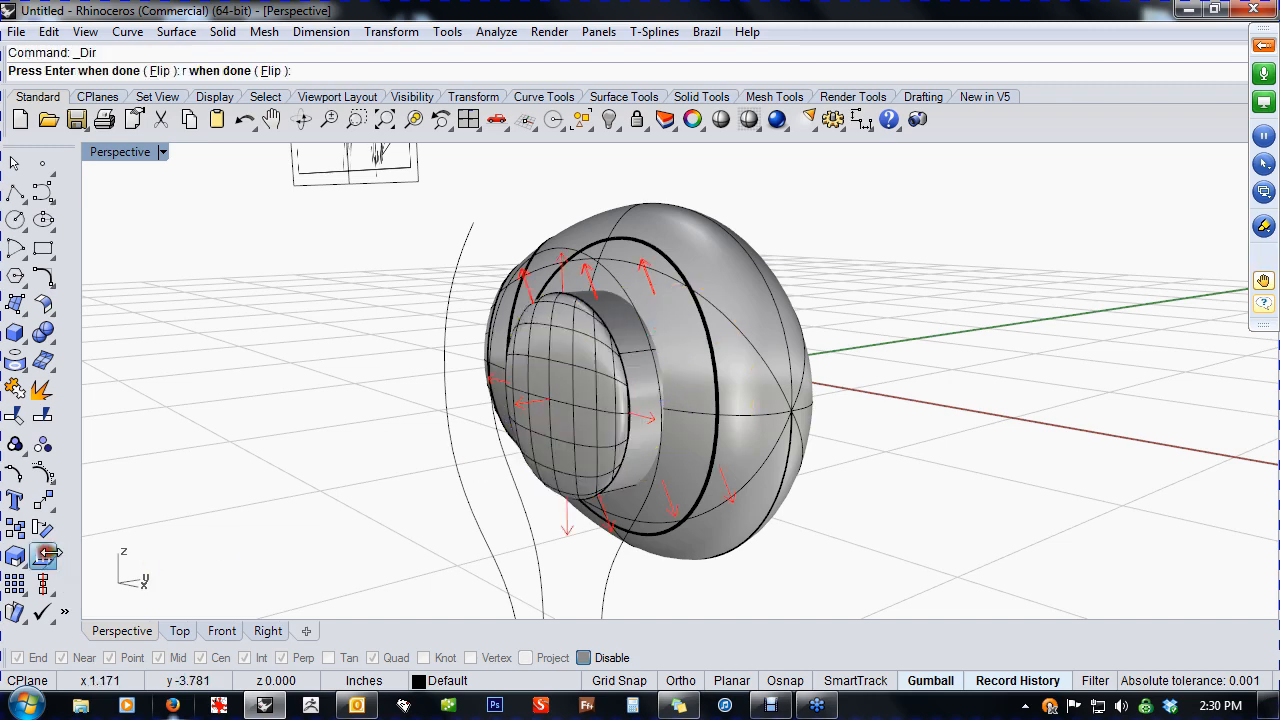
{"action": "right_click_drag", "start_coordinate": [457, 463], "coordinate": [471, 480]}
{"action": "key", "text": "Return"}
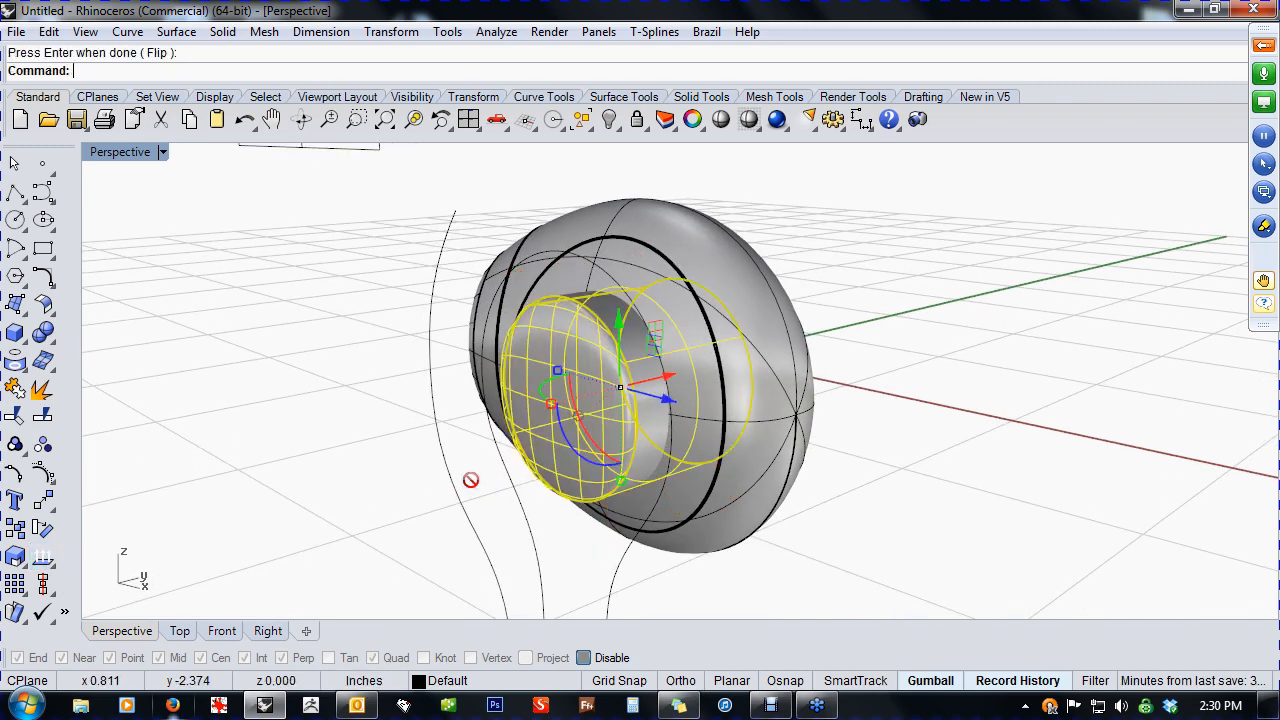
{"action": "left_click", "coordinate": [359, 505]}
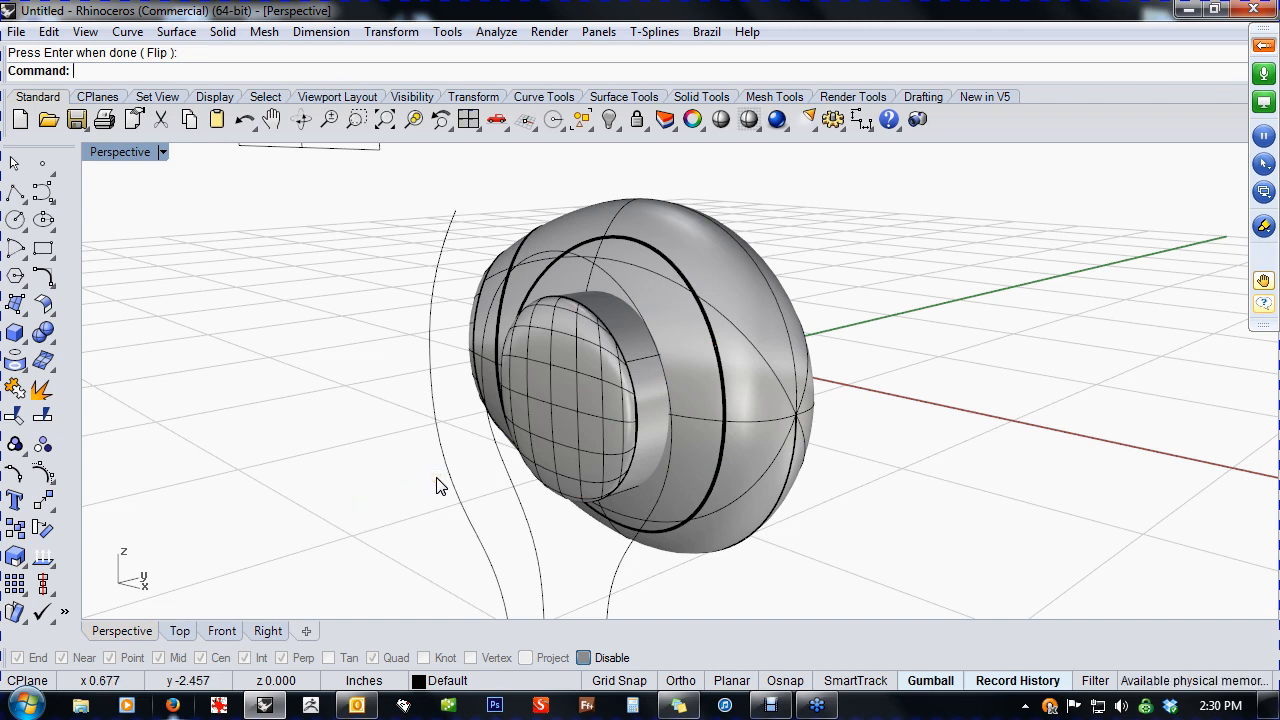
- Flip the capped pivot's surface normals to point inward
{"action": "left_click", "coordinate": [47, 563]}
{"action": "left_click", "coordinate": [577, 424]}
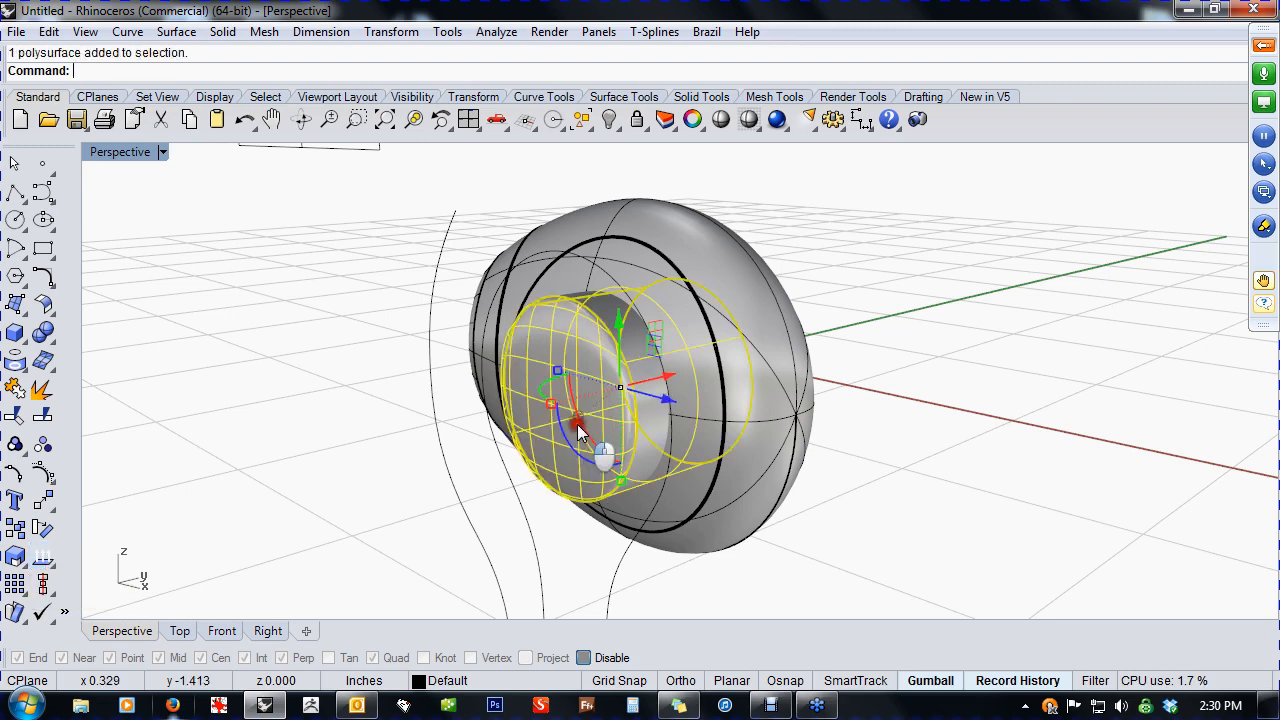
{"action": "right_click", "coordinate": [383, 467]}
{"action": "right_click_drag", "start_coordinate": [383, 467], "coordinate": [706, 443]}
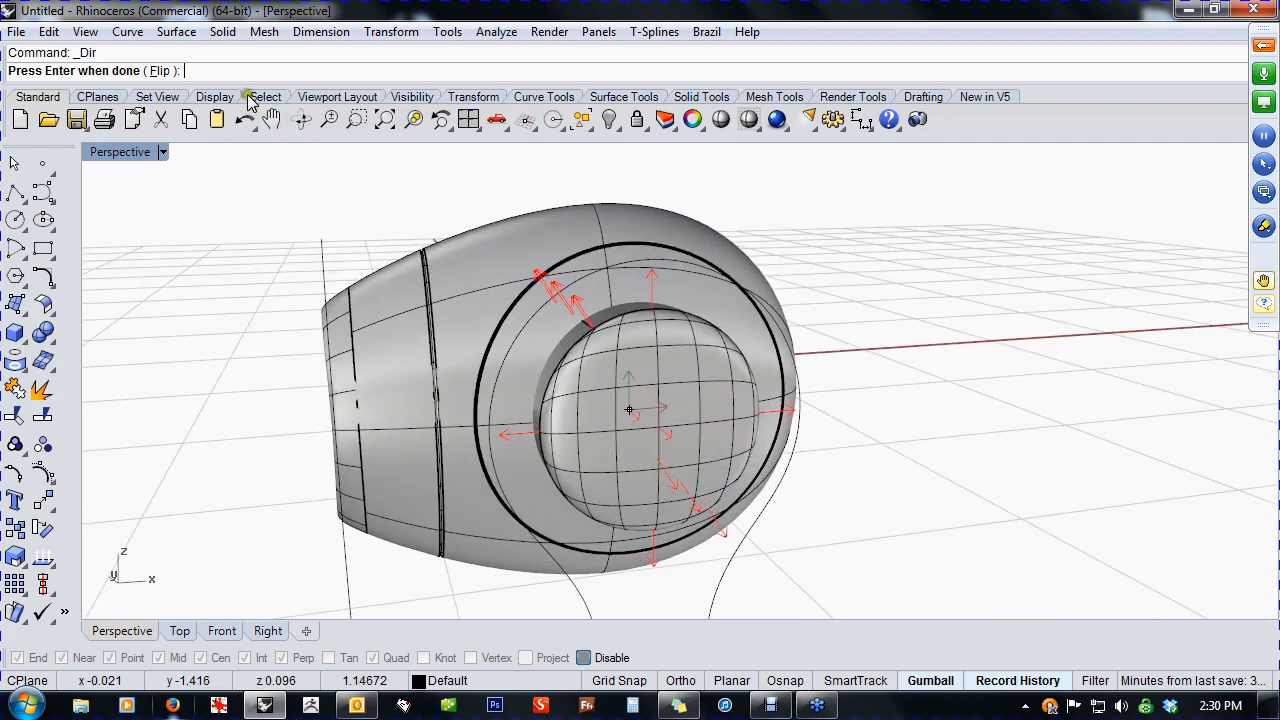
{"action": "left_click", "coordinate": [160, 71]}
{"action": "right_click_drag", "start_coordinate": [250, 330], "coordinate": [220, 347]}
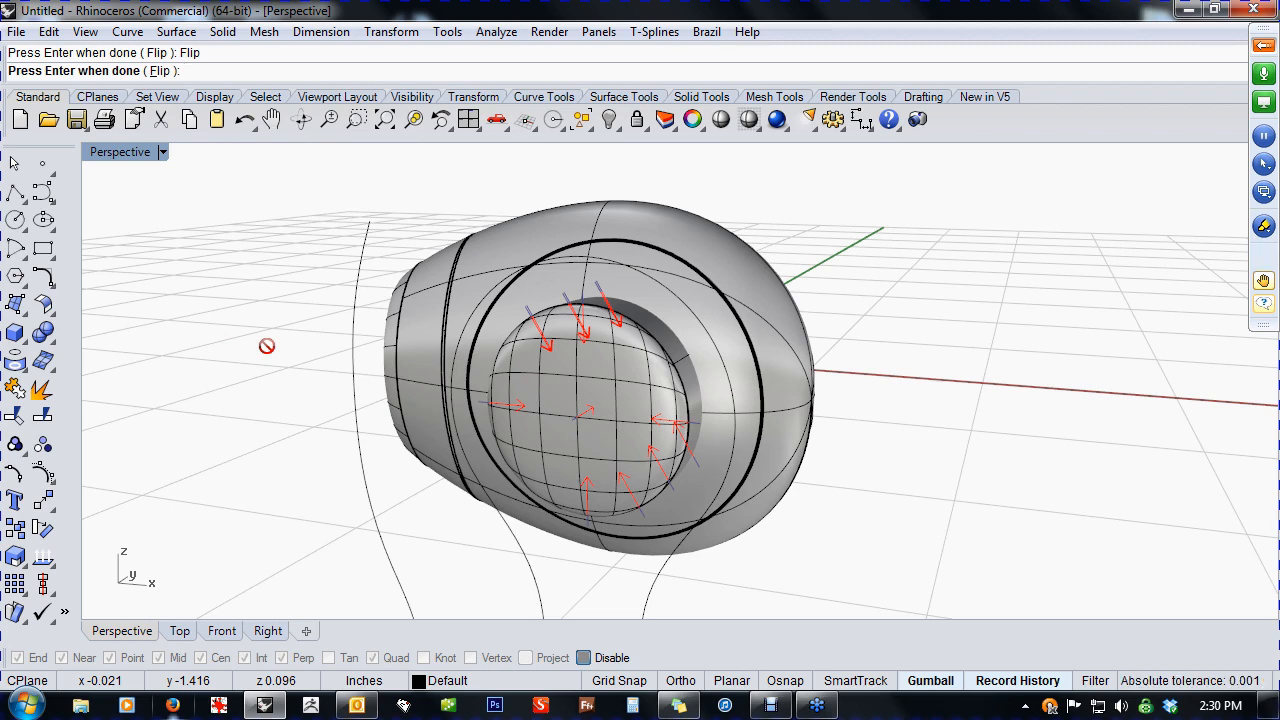
{"action": "key", "text": "Return"}
- Try the Boolean union of the inward-facing pivot and dryer body, inspect it from several sides, and undo it
{"action": "left_click", "coordinate": [298, 422]}
{"action": "right_click_drag", "start_coordinate": [298, 438], "coordinate": [272, 451]}
{"action": "left_click", "coordinate": [56, 341]}
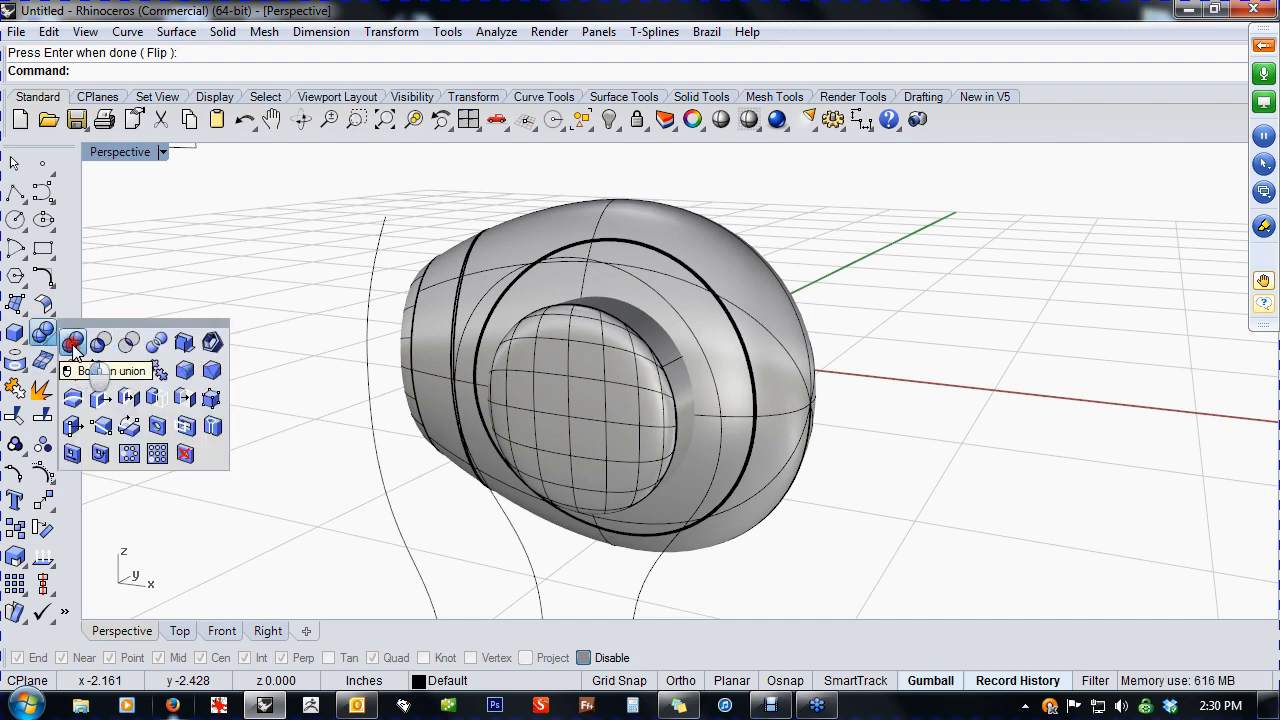
{"action": "left_click", "coordinate": [72, 343]}
{"action": "left_click", "coordinate": [586, 386]}
{"action": "left_click", "coordinate": [729, 343]}
{"action": "key", "text": "Return"}
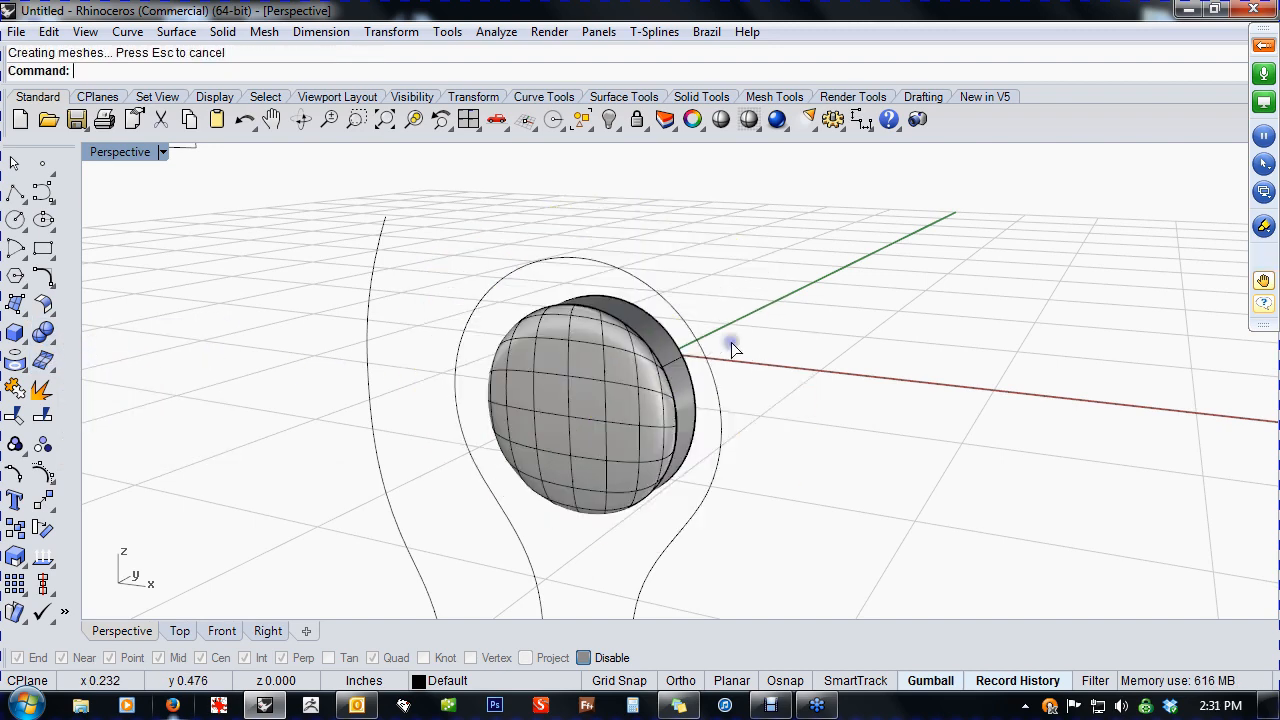
{"action": "right_click_drag", "start_coordinate": [843, 380], "coordinate": [480, 386]}
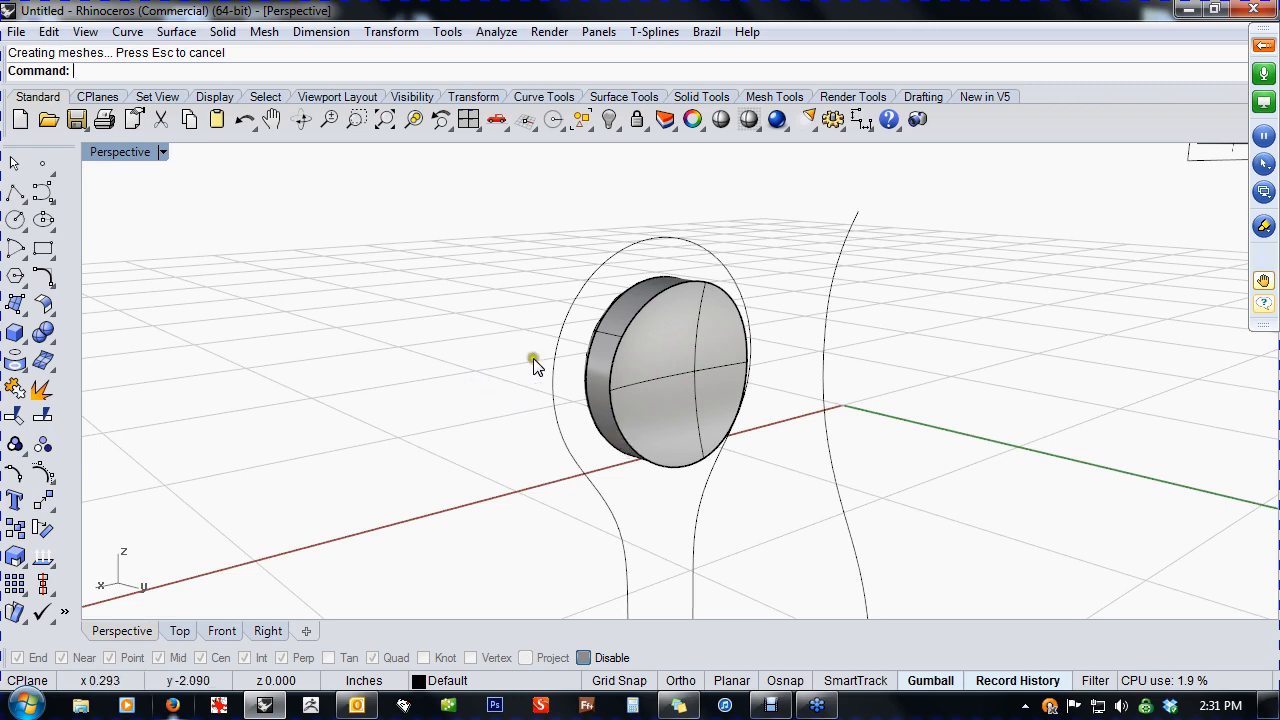
{"action": "right_click_drag", "start_coordinate": [420, 375], "coordinate": [717, 375]}
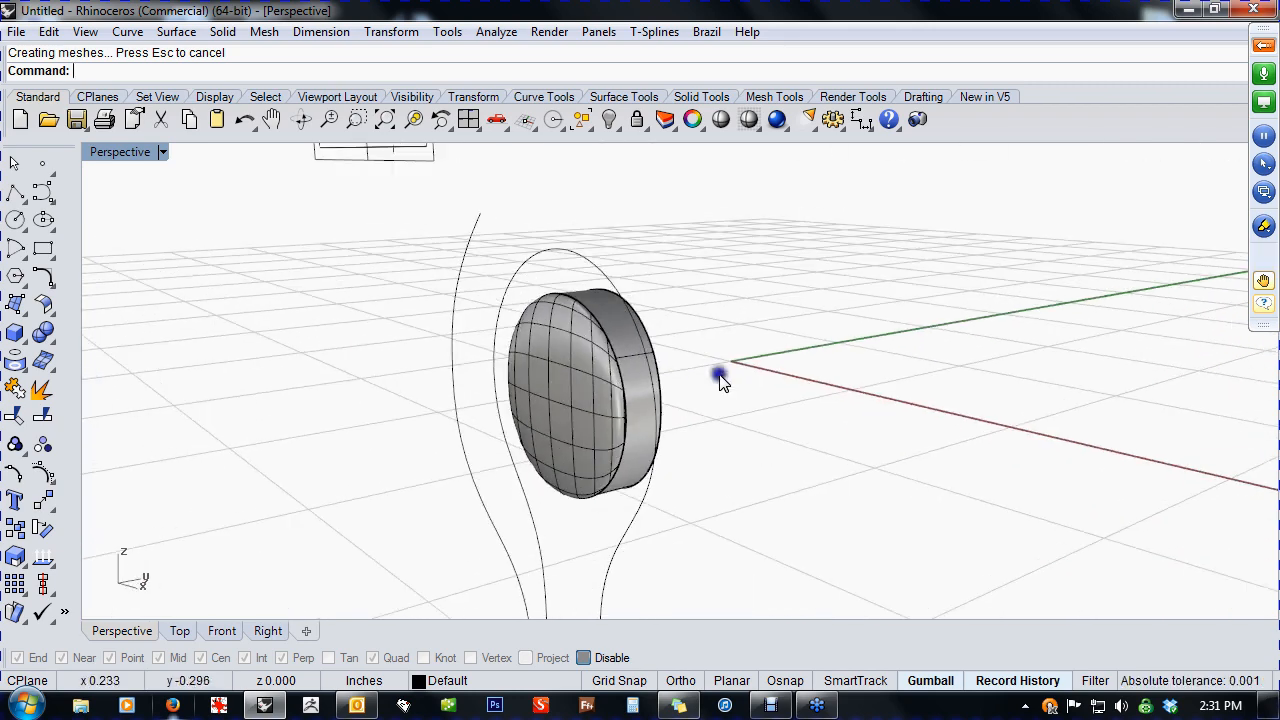
{"action": "key", "text": "ctrl+z"}
- Flip the capped pivot's surface normals back to point outward
{"action": "left_click", "coordinate": [900, 433]}
{"action": "right_click_drag", "start_coordinate": [900, 433], "coordinate": [700, 471]}
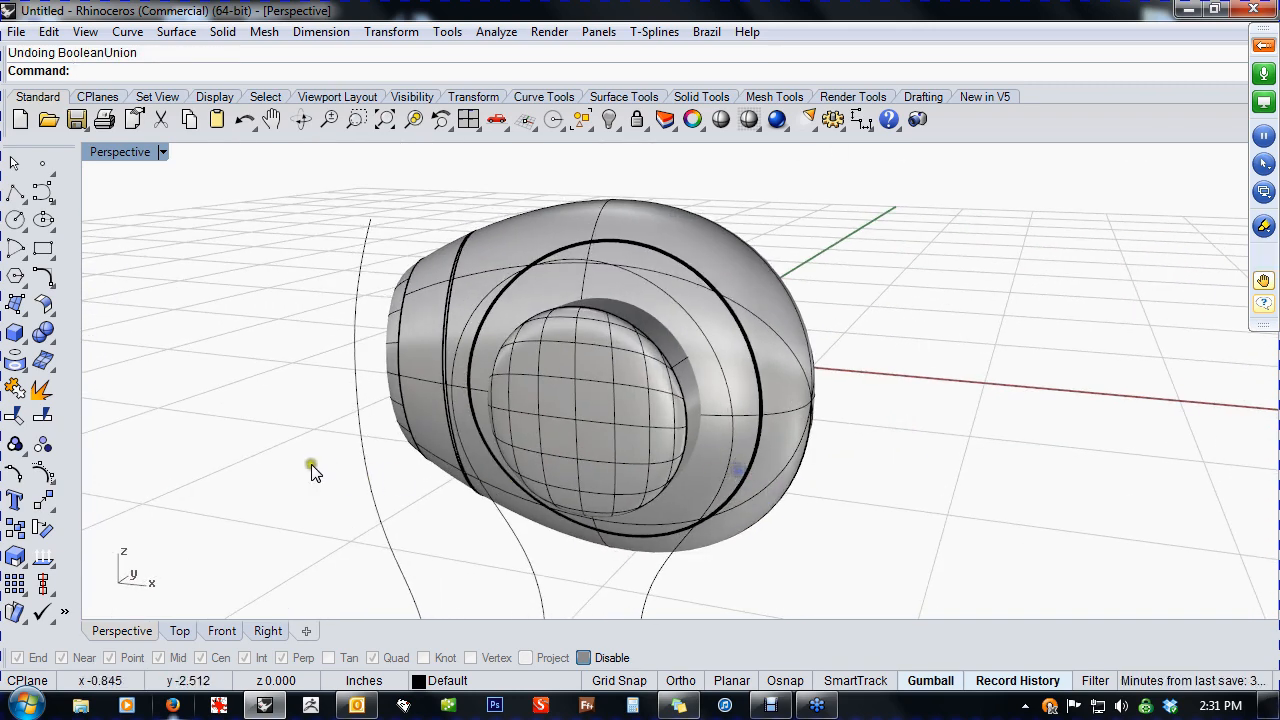
{"action": "left_click", "coordinate": [40, 558]}
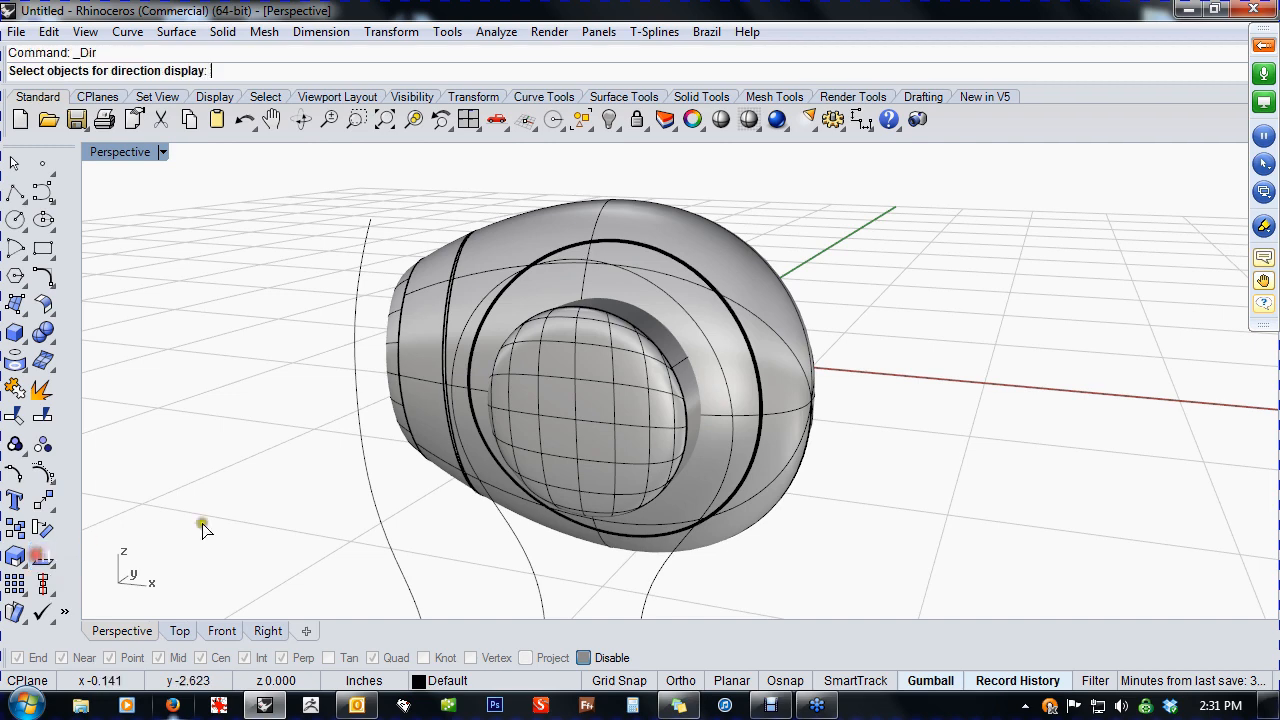
{"action": "left_click", "coordinate": [555, 409]}
{"action": "key", "text": "Return"}
{"action": "right_click_drag", "start_coordinate": [557, 409], "coordinate": [620, 440]}
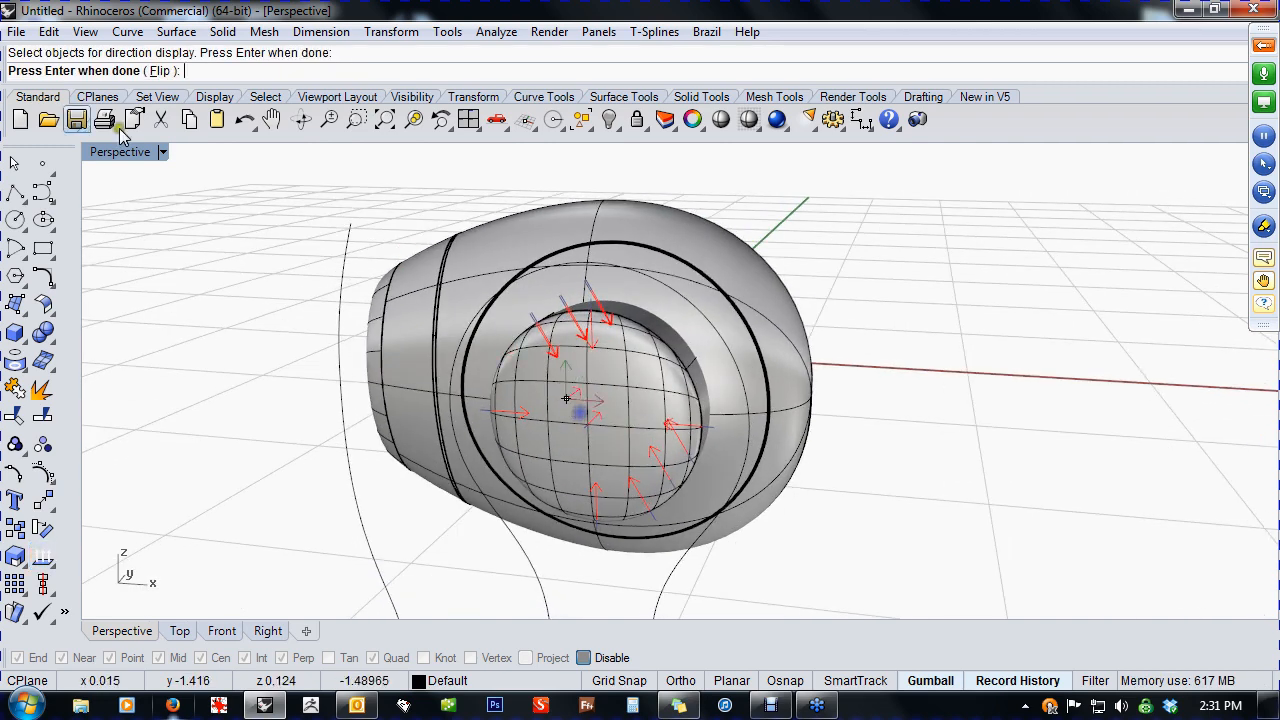
{"action": "left_click", "coordinate": [160, 72]}
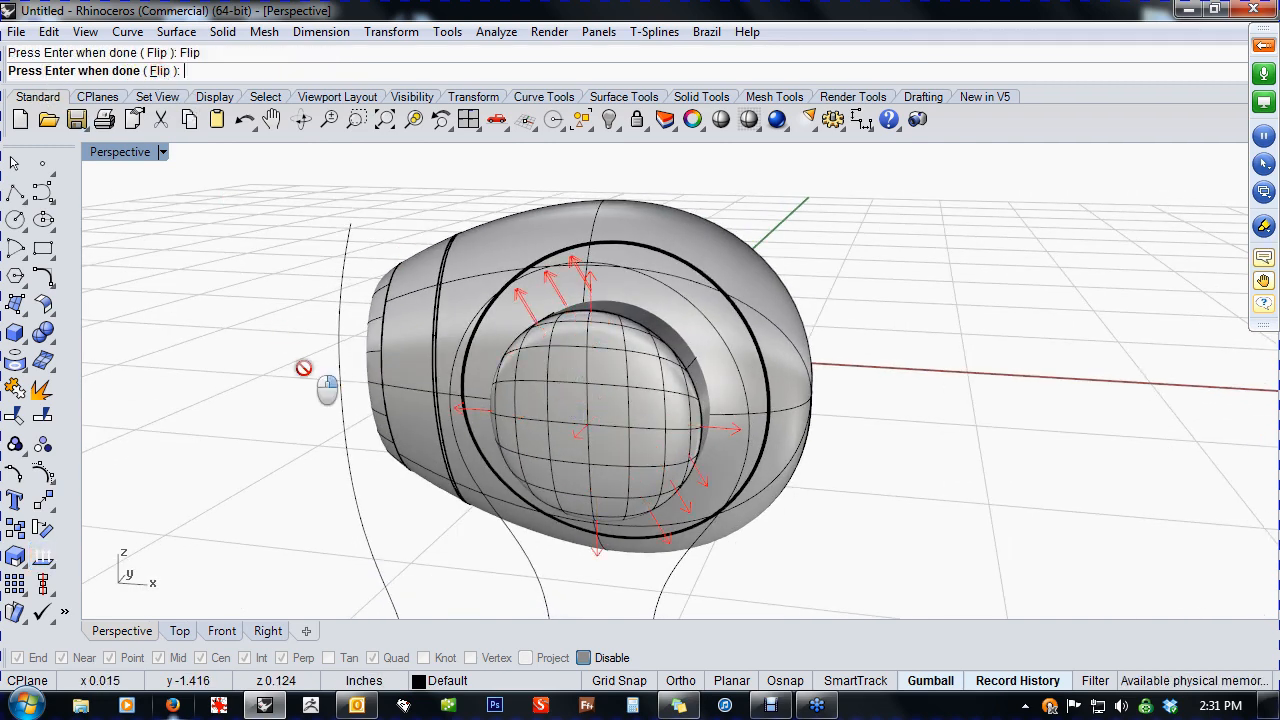
{"action": "right_click", "coordinate": [330, 395]}
- Boolean-union the capped pivot with the dryer body and inspect the seam where they join
{"action": "right_click_drag", "start_coordinate": [343, 408], "coordinate": [601, 418]}
{"action": "left_click", "coordinate": [601, 418]}
{"action": "left_click", "coordinate": [764, 361]}
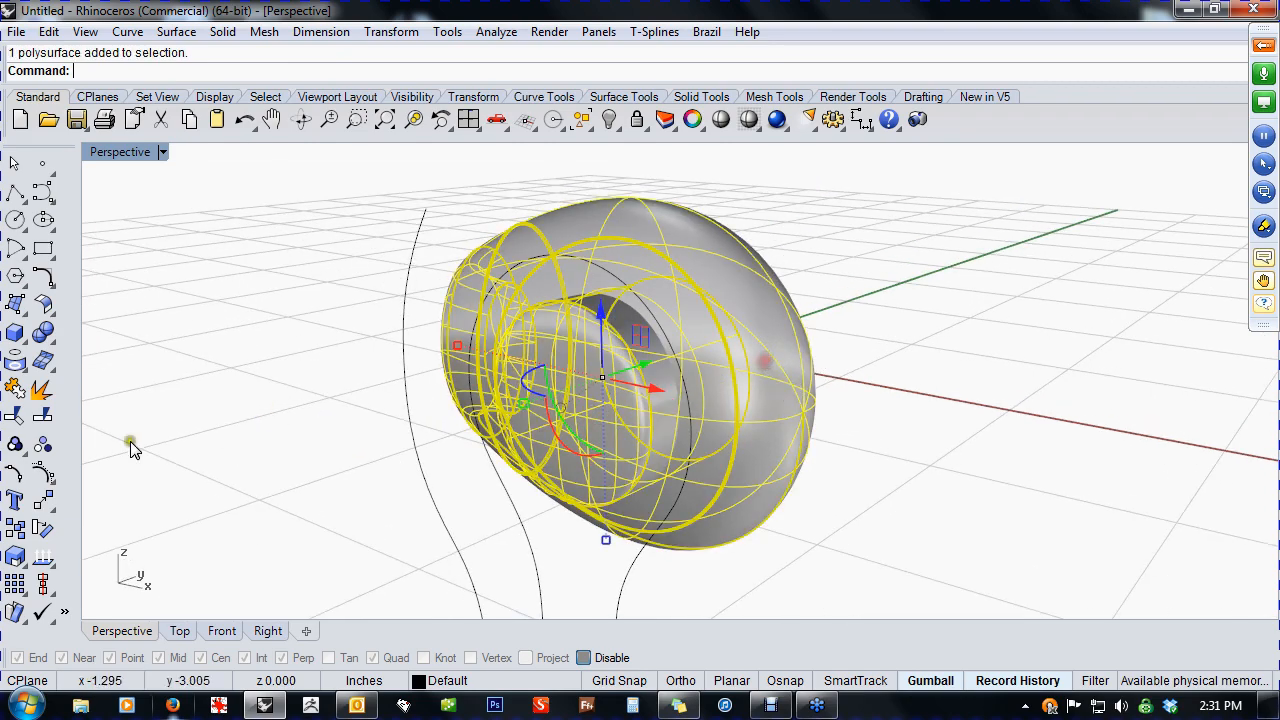
{"action": "left_click", "coordinate": [43, 332]}
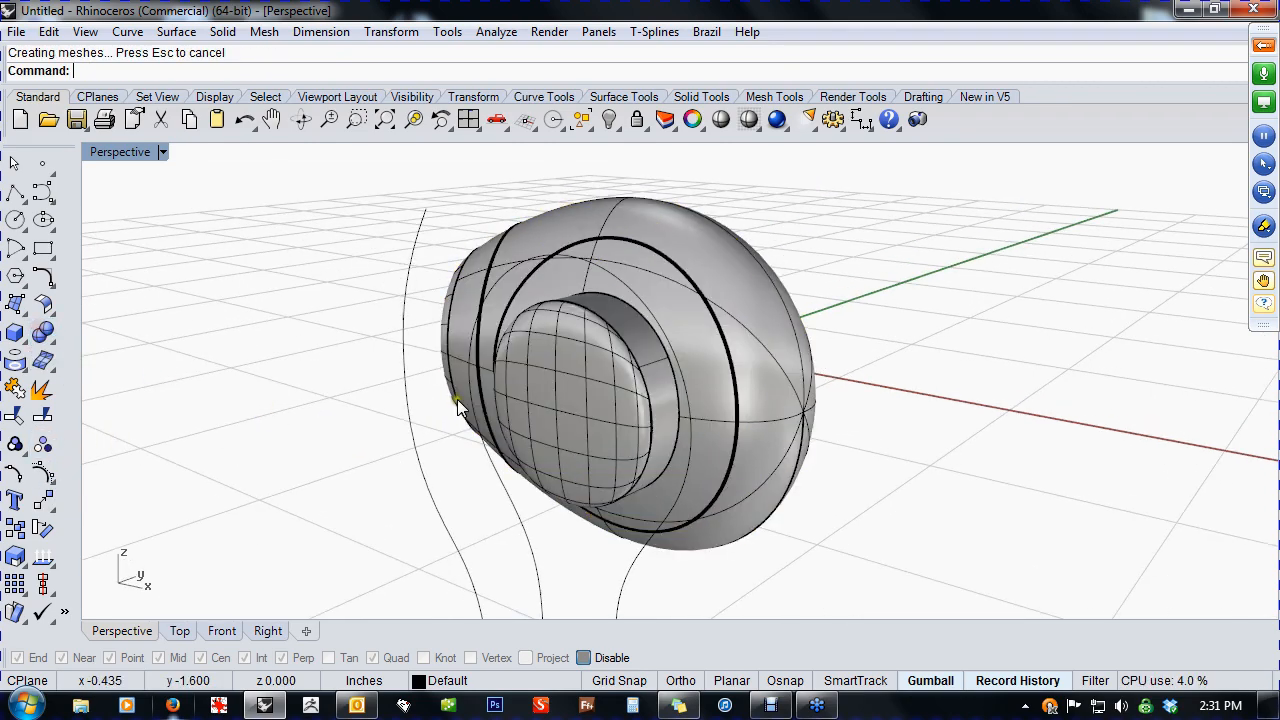
{"action": "right_click_drag", "start_coordinate": [457, 399], "coordinate": [689, 437]}
{"action": "scroll", "coordinate": [689, 437], "scroll_direction": "up", "scroll_amount": 5}
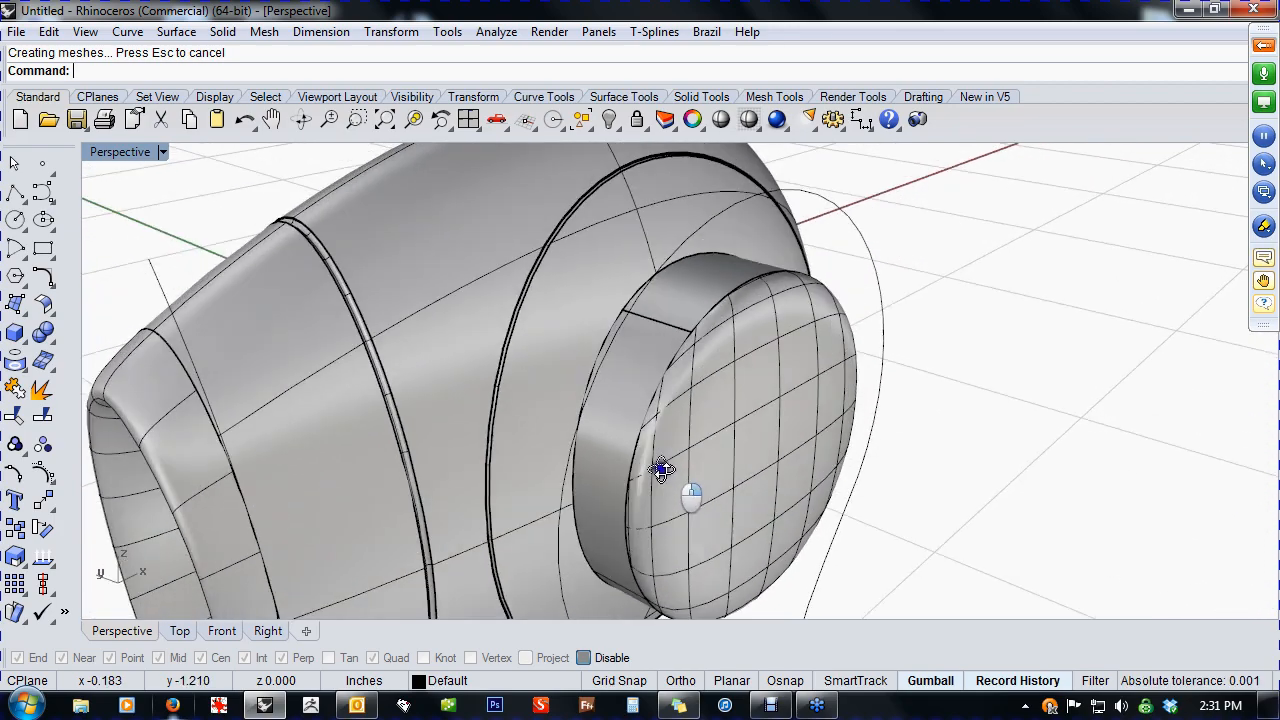
{"action": "right_click_drag", "start_coordinate": [629, 338], "coordinate": [522, 354]}
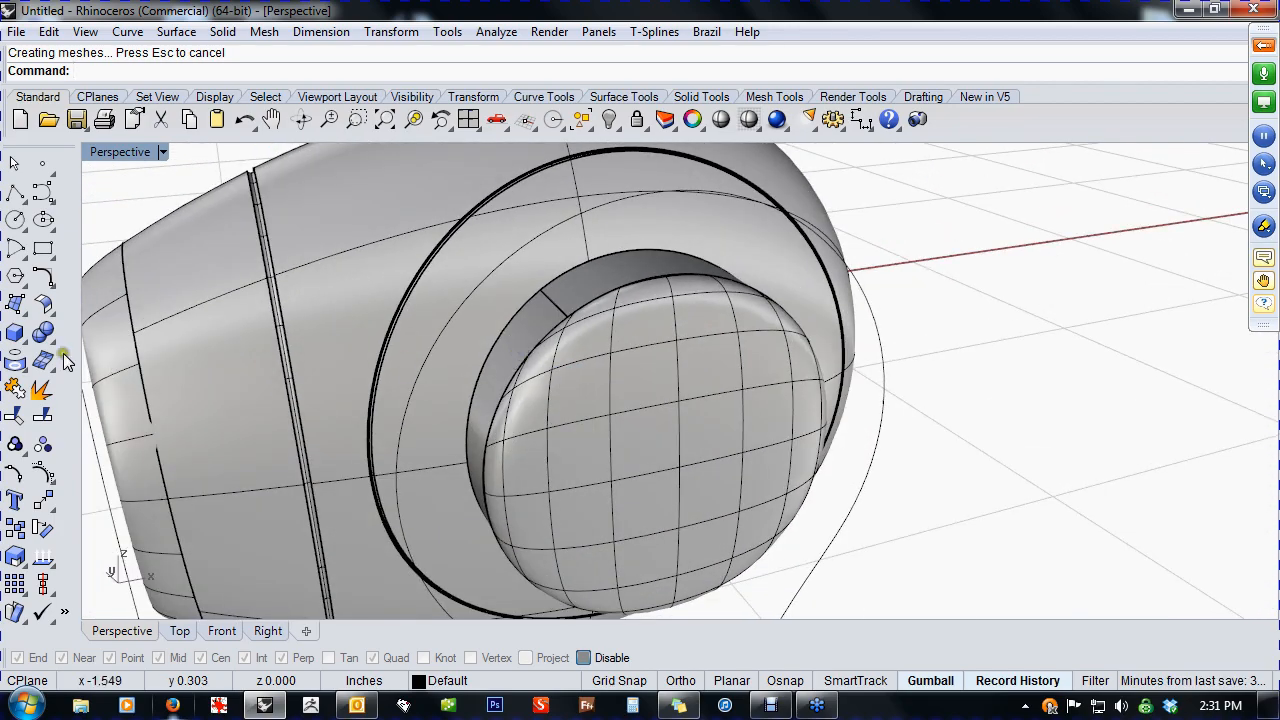
- Start an edge fillet on the seam between pivot and dryer body, with its radius handle reduced to about 0.153 in
{"action": "left_click", "coordinate": [46, 340]}
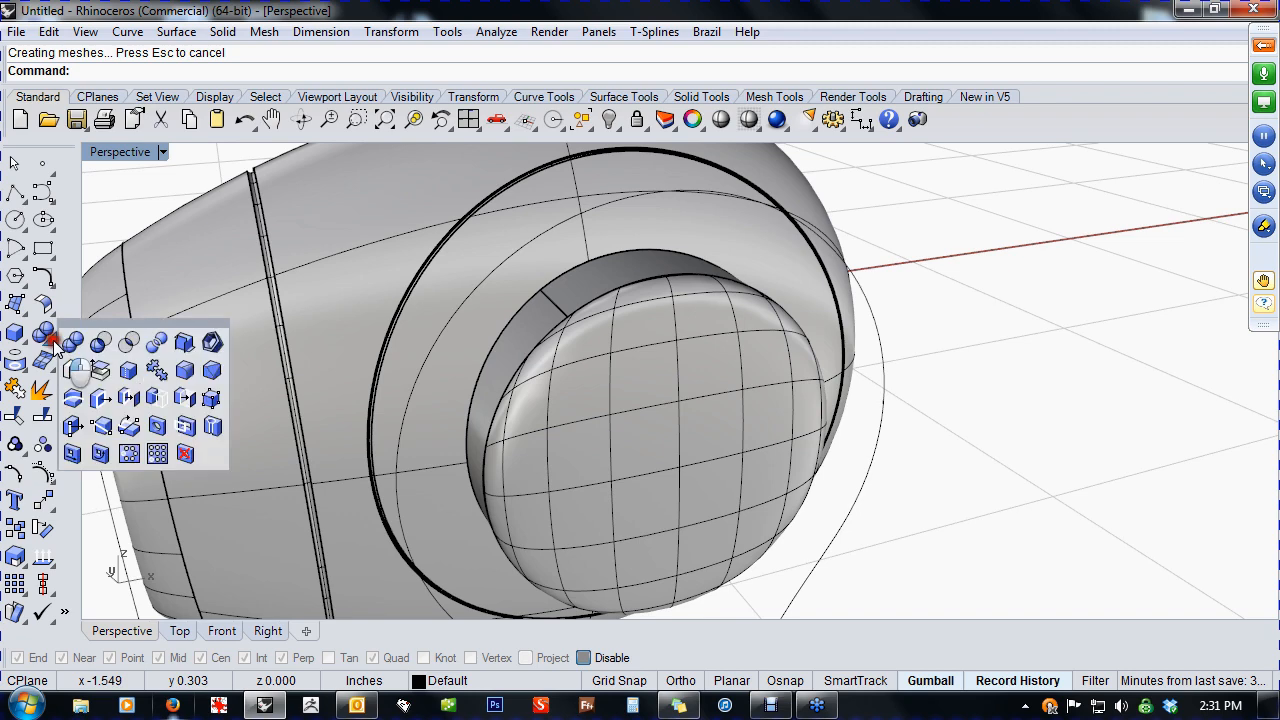
{"action": "left_click", "coordinate": [185, 369]}
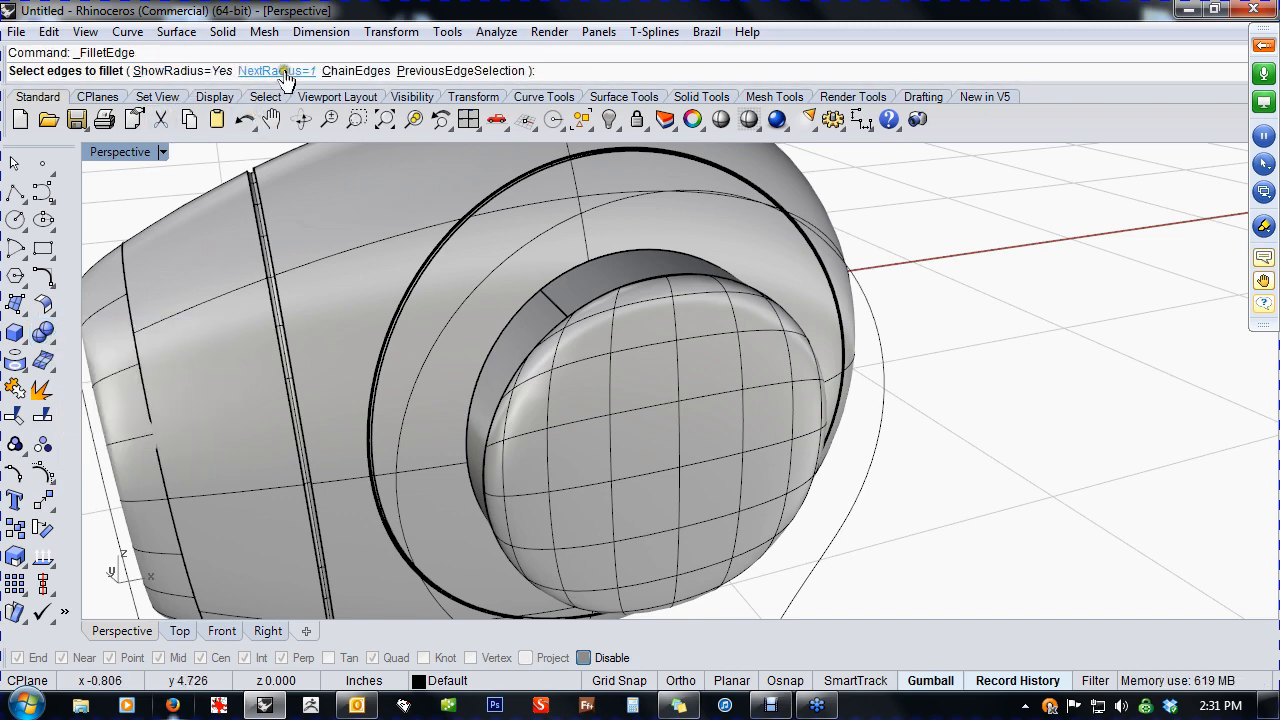
{"action": "left_click", "coordinate": [515, 324]}
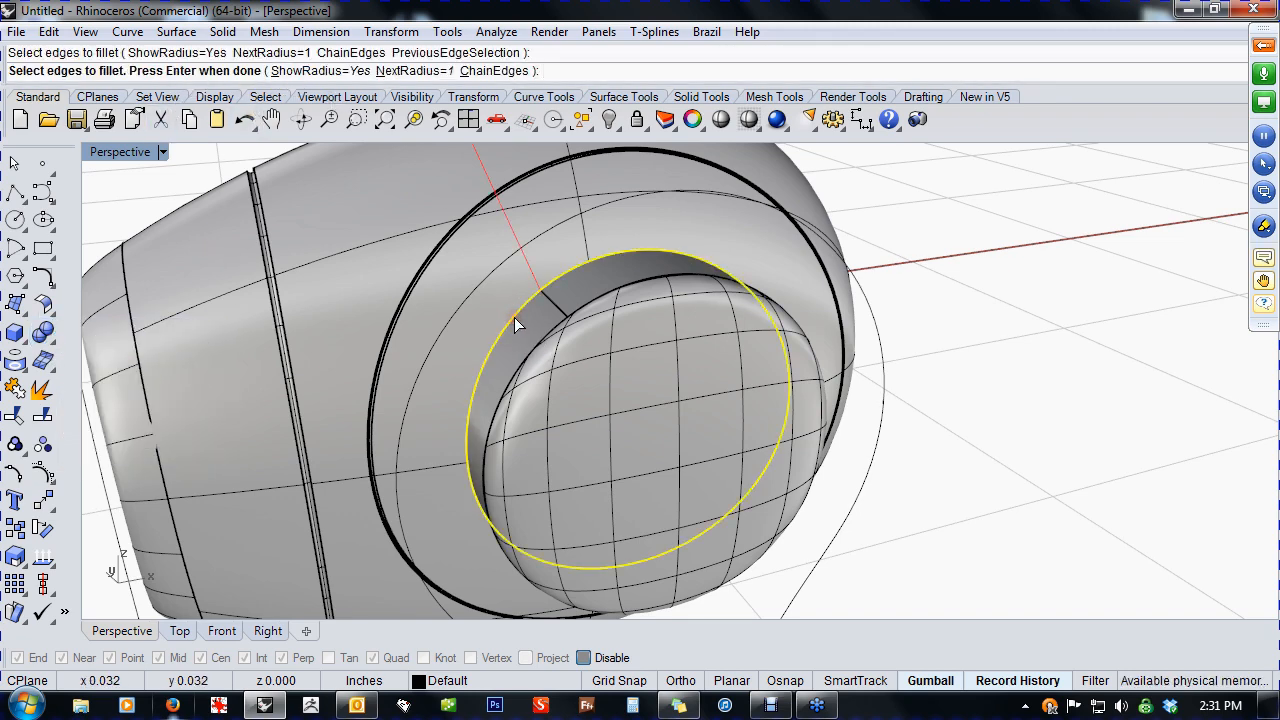
{"action": "scroll", "coordinate": [515, 324], "scroll_direction": "down", "scroll_amount": 5}
{"action": "key", "text": "Return"}
{"action": "right_click_drag", "start_coordinate": [505, 345], "coordinate": [600, 418]}
{"action": "scroll", "coordinate": [636, 345], "scroll_direction": "up", "scroll_amount": 3}
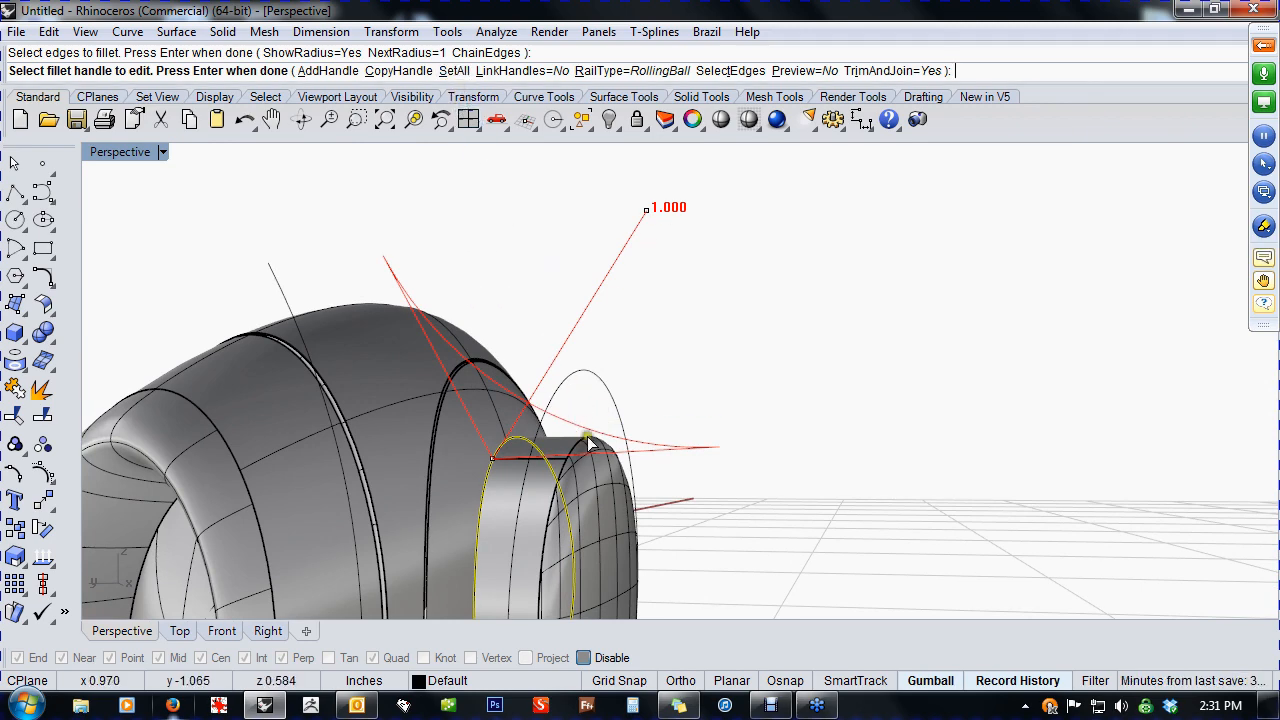
{"action": "scroll", "coordinate": [562, 439], "scroll_direction": "up", "scroll_amount": 2}
{"action": "right_click_drag", "start_coordinate": [630, 320], "coordinate": [650, 384], "text": "shift"}
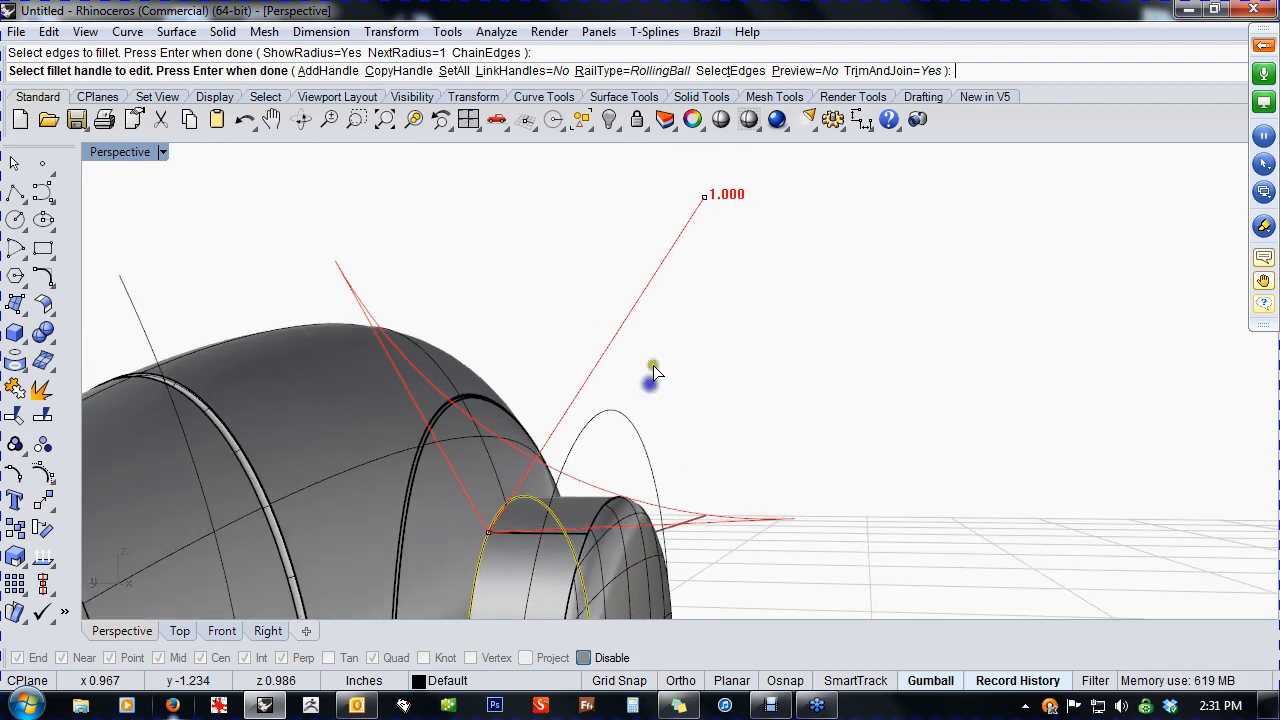
{"action": "left_click", "coordinate": [705, 200]}
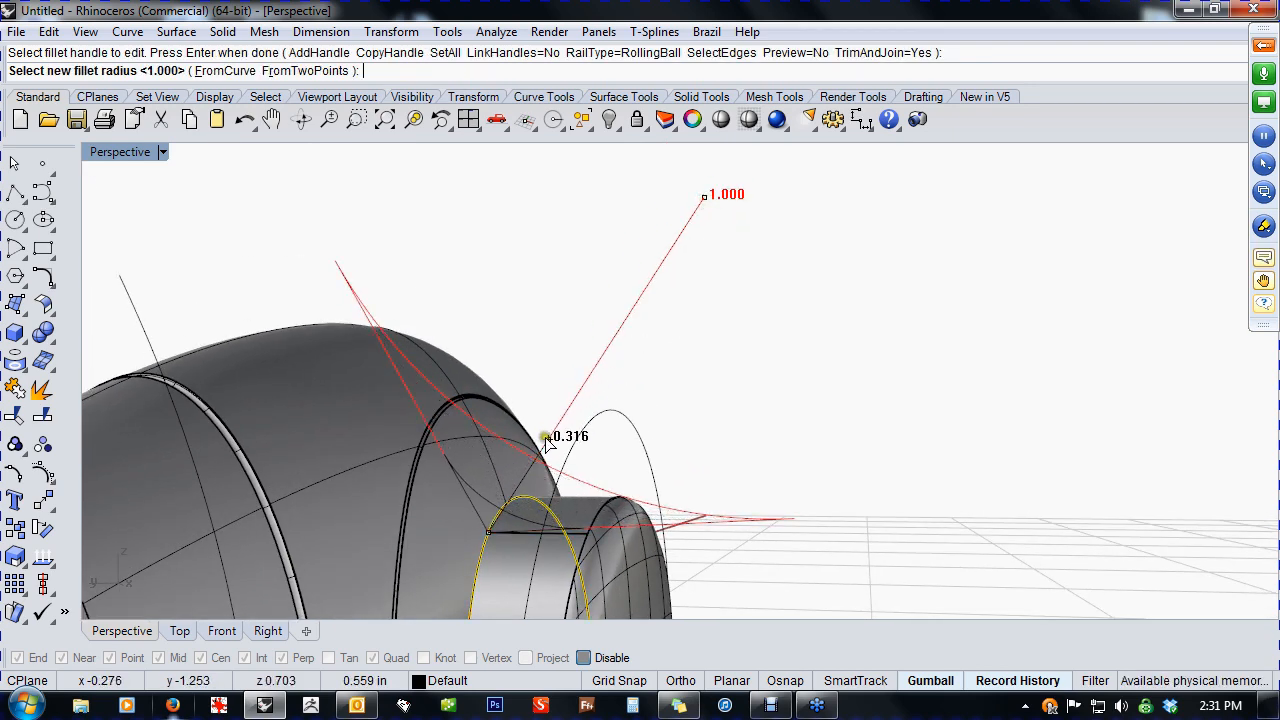
{"action": "left_click", "coordinate": [494, 475]}
- Check the fillet's extent against the groove around the pivot and apply the rolling-ball fillet, trimmed and joined
{"action": "right_click_drag", "start_coordinate": [547, 492], "coordinate": [631, 426]}
{"action": "scroll", "coordinate": [512, 395], "scroll_direction": "up", "scroll_amount": 6}
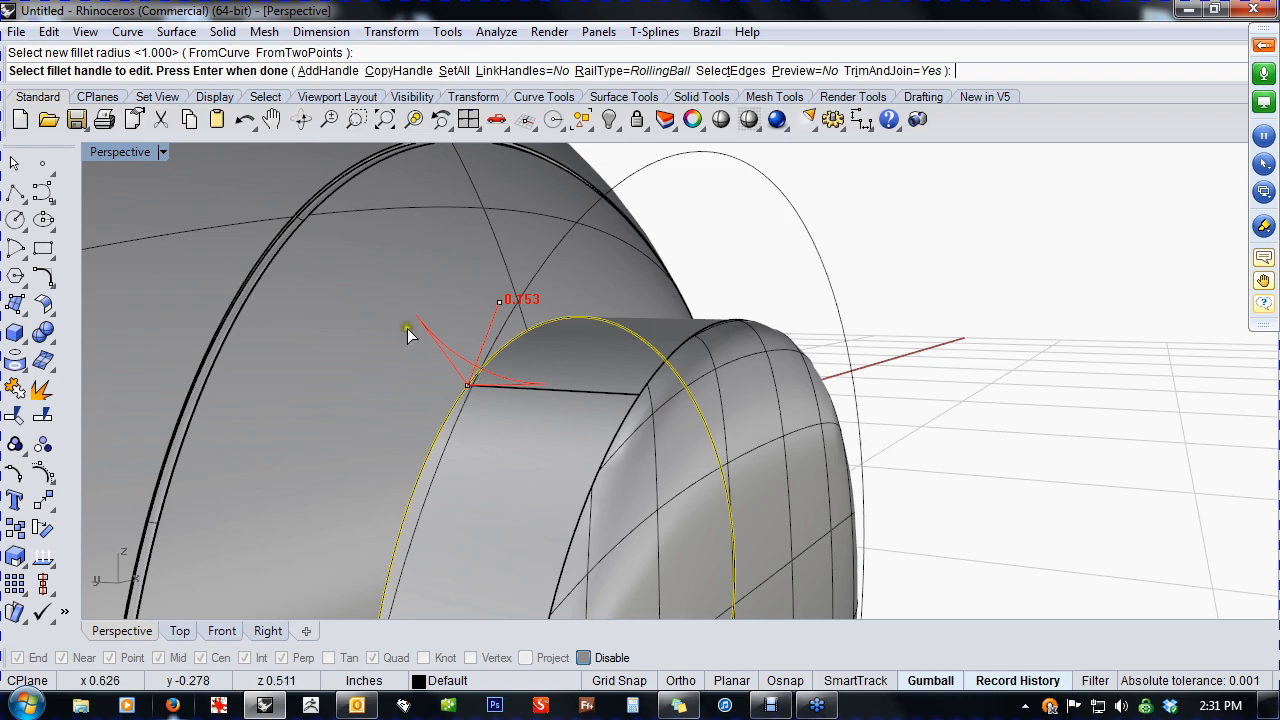
{"action": "scroll", "coordinate": [529, 411], "scroll_direction": "down", "scroll_amount": 5}
{"action": "mouse_move", "coordinate": [529, 411]}
{"action": "right_mouse_down"}
{"action": "mouse_move", "coordinate": [540, 462]}
{"action": "mouse_move", "coordinate": [535, 426]}
{"action": "right_mouse_up"}
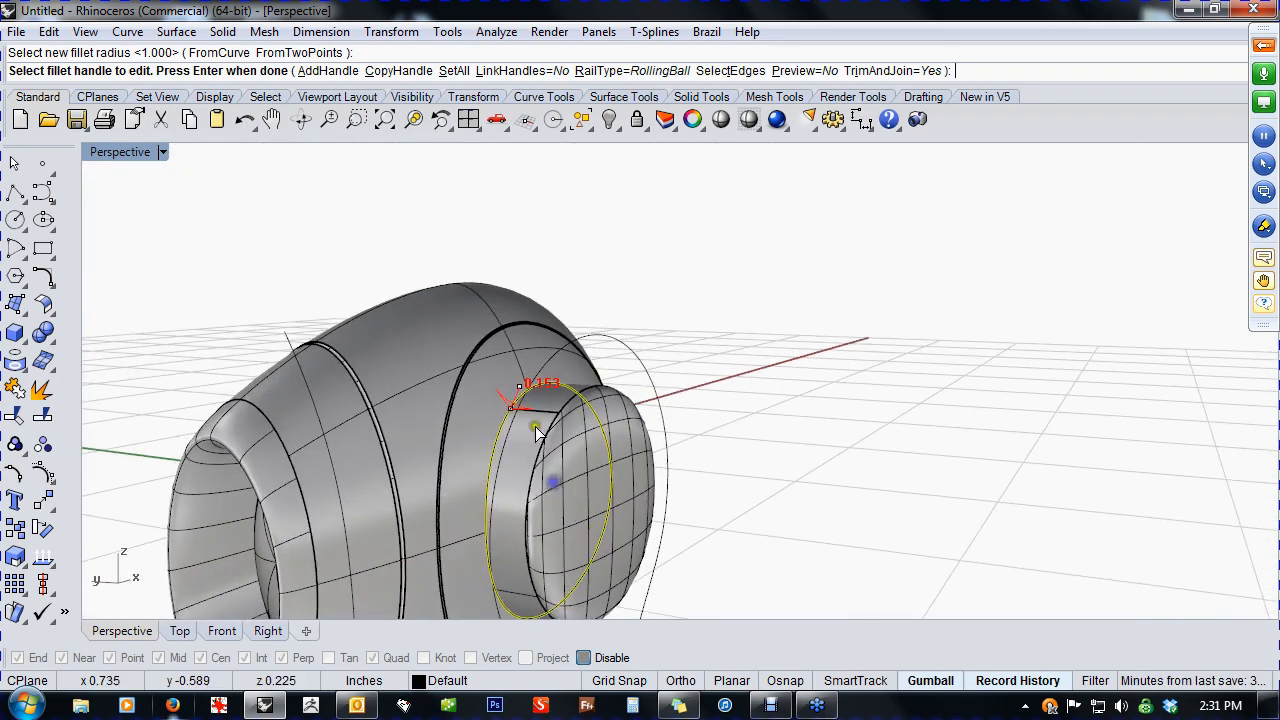
{"action": "scroll", "coordinate": [535, 426], "scroll_direction": "up", "scroll_amount": 4}
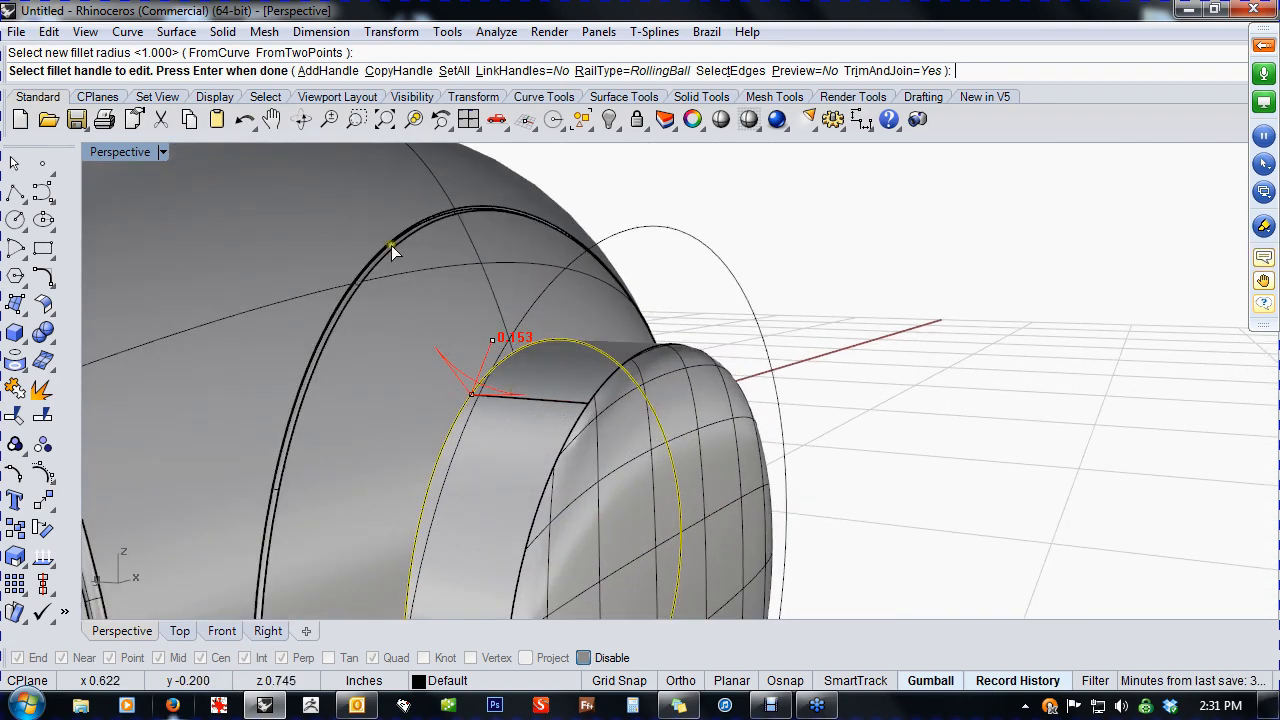
{"action": "right_click", "coordinate": [835, 320]}
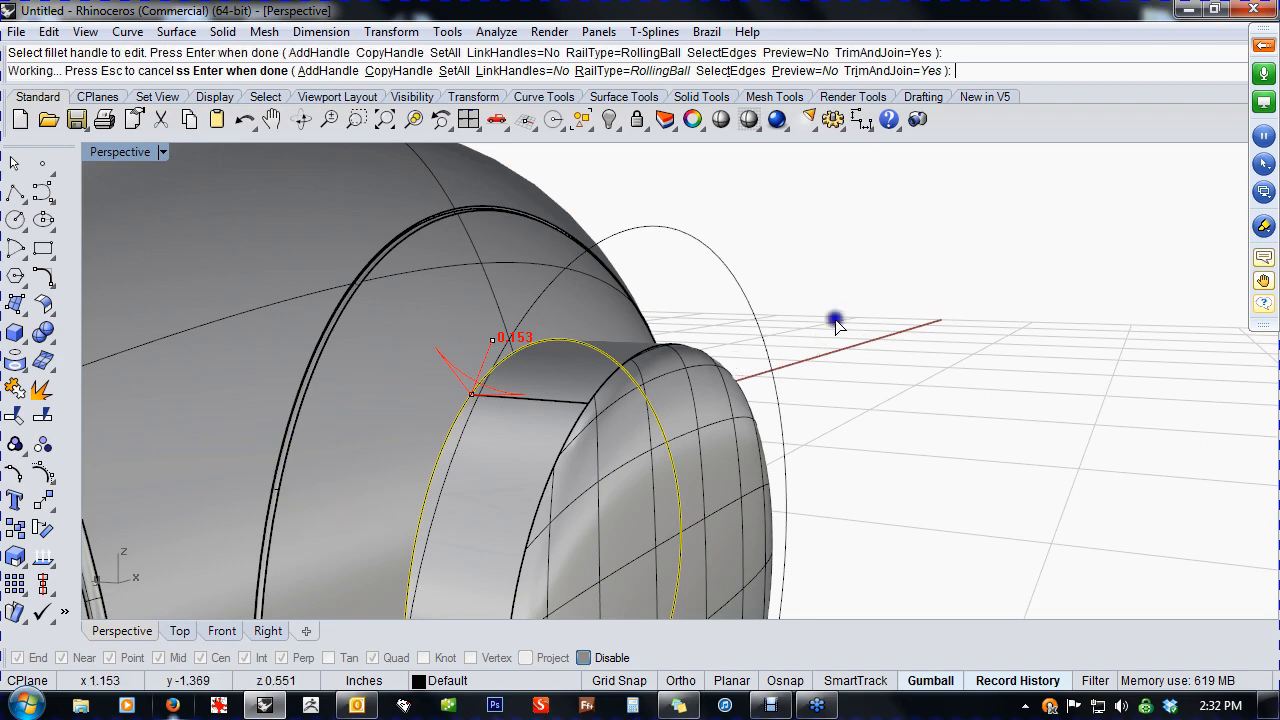
{"action": "scroll", "coordinate": [829, 323], "scroll_direction": "down", "scroll_amount": 6}
{"action": "right_click_drag", "start_coordinate": [829, 323], "coordinate": [585, 443]}
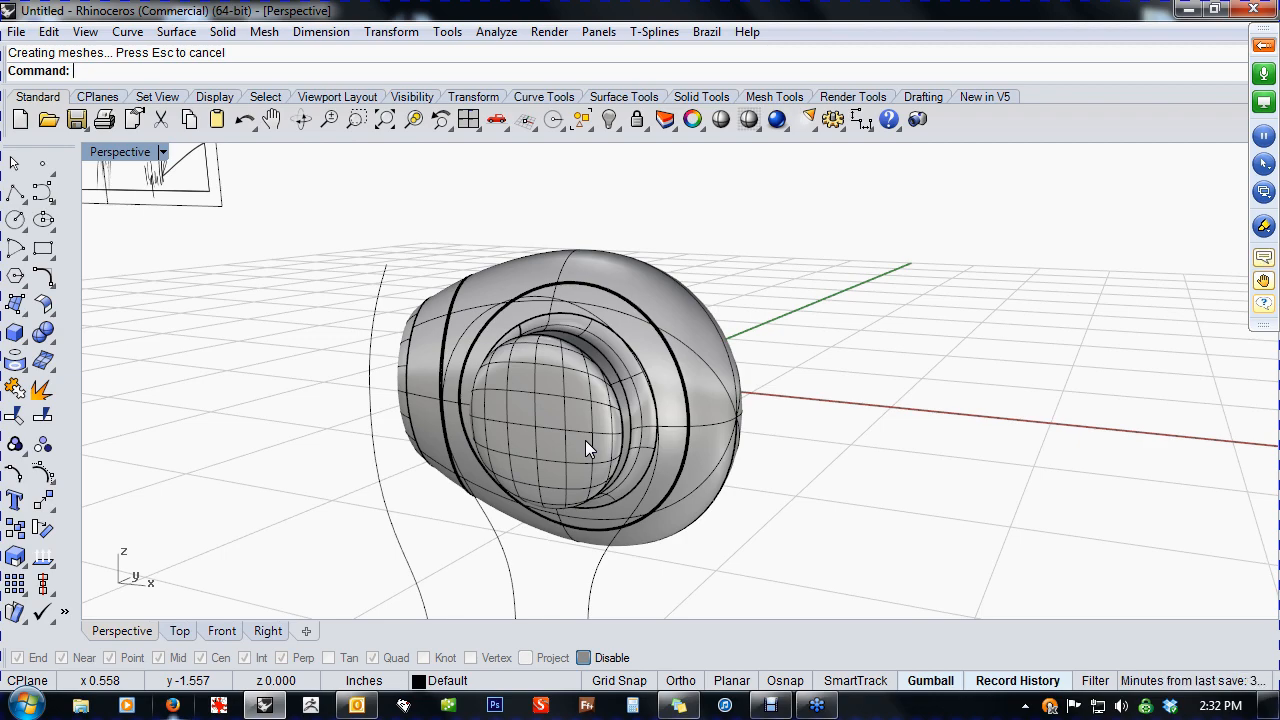
- Show the hidden handle objects and compare the assembled dryer with the reference sketch
{"action": "right_click_drag", "start_coordinate": [606, 470], "coordinate": [637, 490]}
{"action": "type", "text": "s"}
{"action": "right_click", "coordinate": [637, 468]}
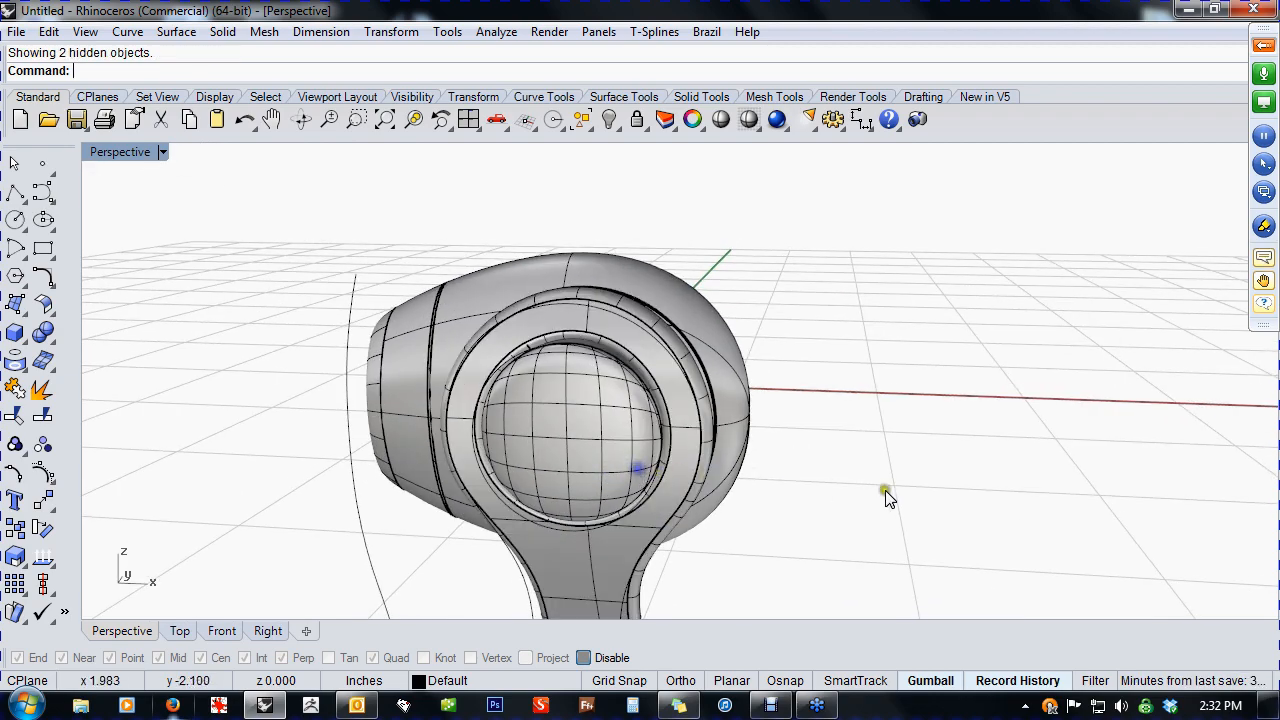
{"action": "mouse_move", "coordinate": [897, 497]}
{"action": "right_mouse_down"}
{"action": "mouse_move", "coordinate": [612, 486]}
{"action": "mouse_move", "coordinate": [606, 400]}
{"action": "mouse_move", "coordinate": [628, 456]}
{"action": "mouse_move", "coordinate": [702, 478]}
{"action": "mouse_move", "coordinate": [686, 437]}
{"action": "mouse_move", "coordinate": [700, 466]}
{"action": "mouse_move", "coordinate": [684, 447]}
{"action": "mouse_move", "coordinate": [814, 514]}
{"action": "mouse_move", "coordinate": [1006, 463]}
{"action": "mouse_move", "coordinate": [1011, 497]}
{"action": "mouse_move", "coordinate": [831, 514]}
{"action": "mouse_move", "coordinate": [854, 506]}
{"action": "mouse_move", "coordinate": [849, 491]}
{"action": "mouse_move", "coordinate": [921, 474]}
{"action": "mouse_move", "coordinate": [920, 494]}
{"action": "mouse_move", "coordinate": [991, 489]}
{"action": "mouse_move", "coordinate": [723, 491]}
{"action": "right_mouse_up"}
{"action": "scroll", "coordinate": [457, 451], "scroll_direction": "down", "scroll_amount": 5}
{"action": "right_click_drag", "start_coordinate": [457, 451], "coordinate": [663, 537], "text": "shift"}
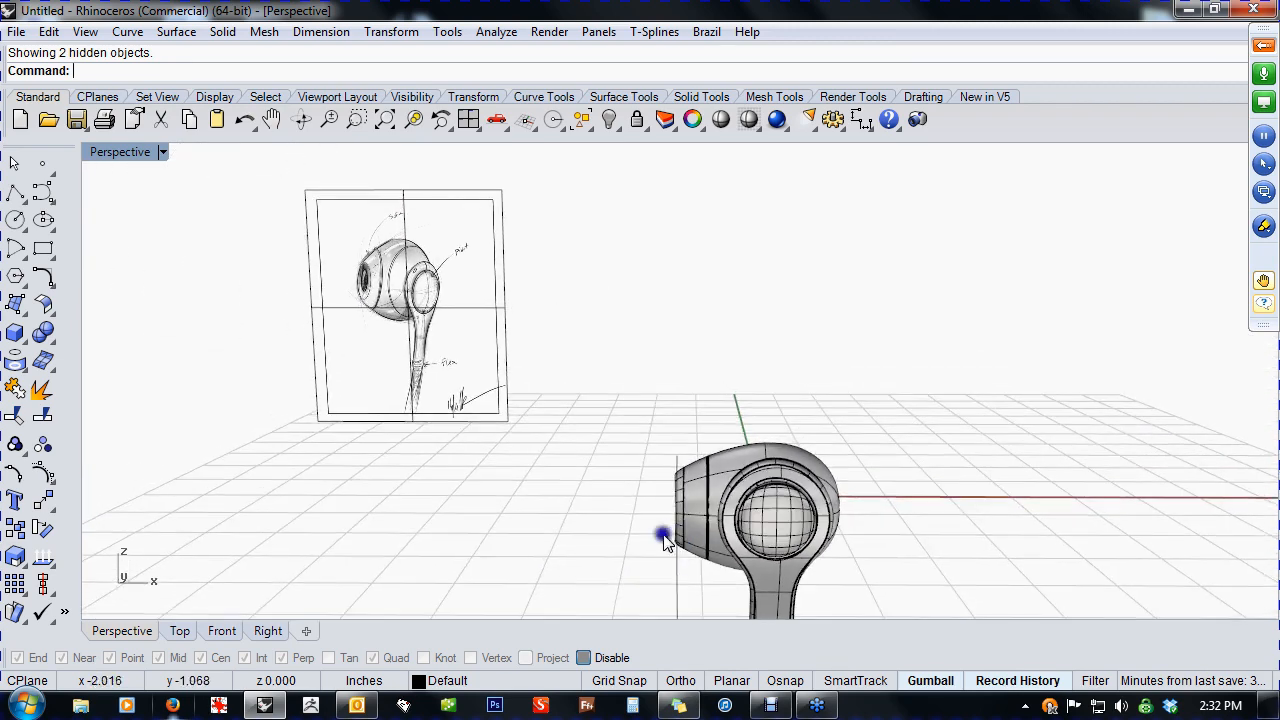
- Examine the pivot in the reference sketch and on the dryer model, ending with a front view of the pivot
{"action": "scroll", "coordinate": [405, 285], "scroll_direction": "up", "scroll_amount": 10}
{"action": "mouse_move", "coordinate": [405, 285]}
{"action": "right_mouse_down"}
{"action": "mouse_move", "coordinate": [553, 392]}
{"action": "mouse_move", "coordinate": [516, 373]}
{"action": "right_mouse_up"}
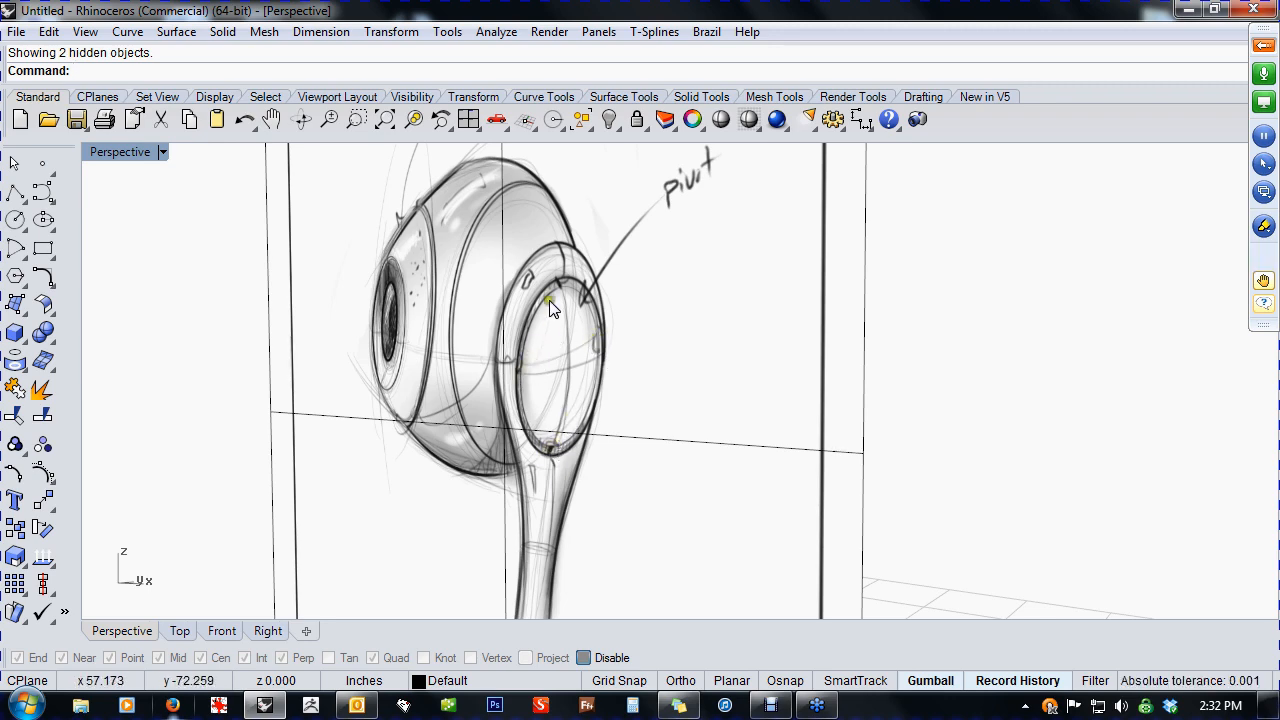
{"action": "scroll", "coordinate": [537, 400], "scroll_direction": "down", "scroll_amount": 5}
{"action": "mouse_move", "coordinate": [605, 270]}
{"action": "right_mouse_down"}
{"action": "mouse_move", "coordinate": [522, 401]}
{"action": "mouse_move", "coordinate": [541, 386]}
{"action": "mouse_move", "coordinate": [536, 350]}
{"action": "right_mouse_up"}
{"action": "scroll", "coordinate": [582, 424], "scroll_direction": "down", "scroll_amount": 6}
{"action": "mouse_move", "coordinate": [545, 360]}
{"action": "right_mouse_down"}
{"action": "mouse_move", "coordinate": [610, 416]}
{"action": "mouse_move", "coordinate": [715, 471]}
{"action": "mouse_move", "coordinate": [588, 460]}
{"action": "right_mouse_up"}
{"action": "scroll", "coordinate": [738, 476], "scroll_direction": "up", "scroll_amount": 8}
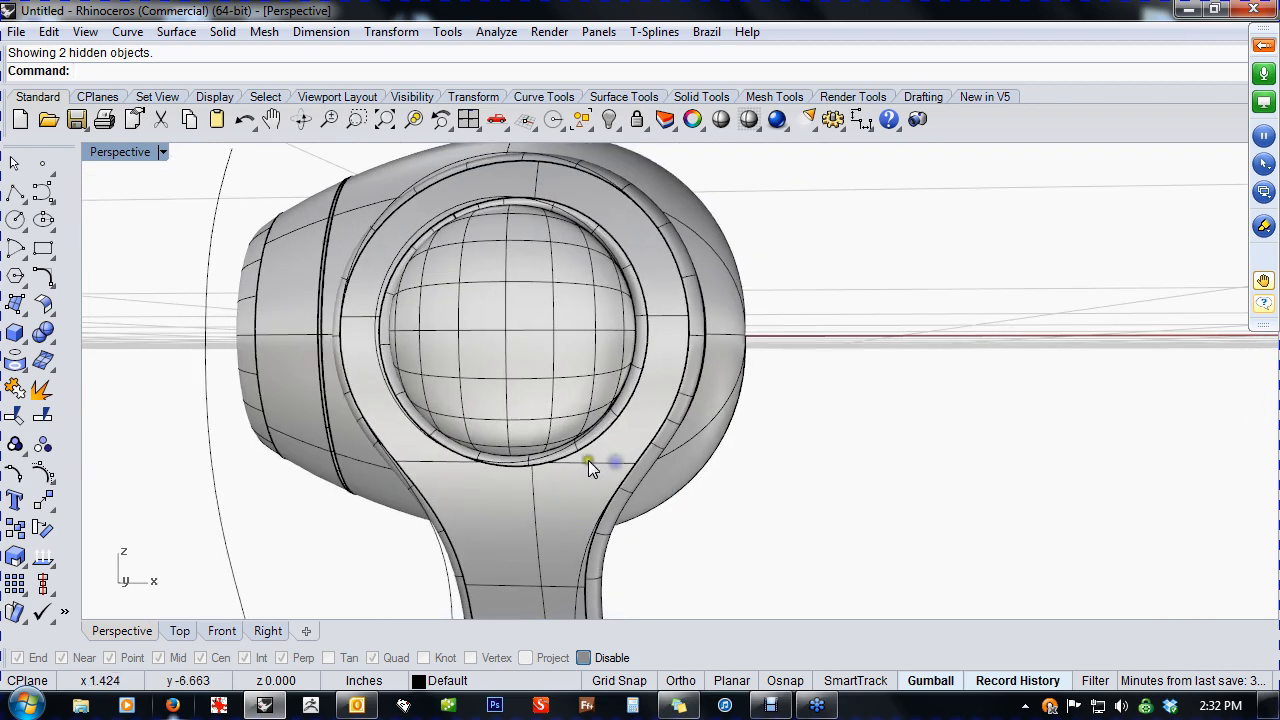
{"action": "key", "text": "ctrl+F2"}
{"action": "scroll", "coordinate": [598, 457], "scroll_direction": "up", "scroll_amount": 5}
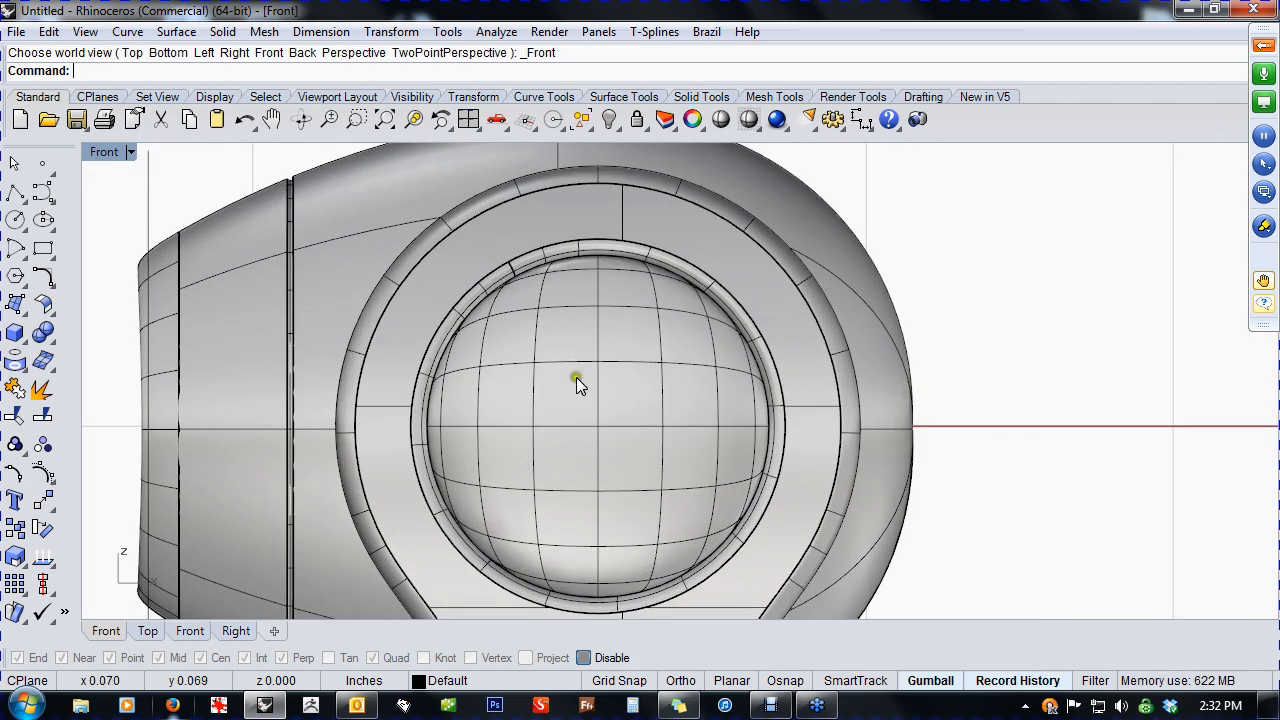
{"action": "left_click", "coordinate": [585, 432]}
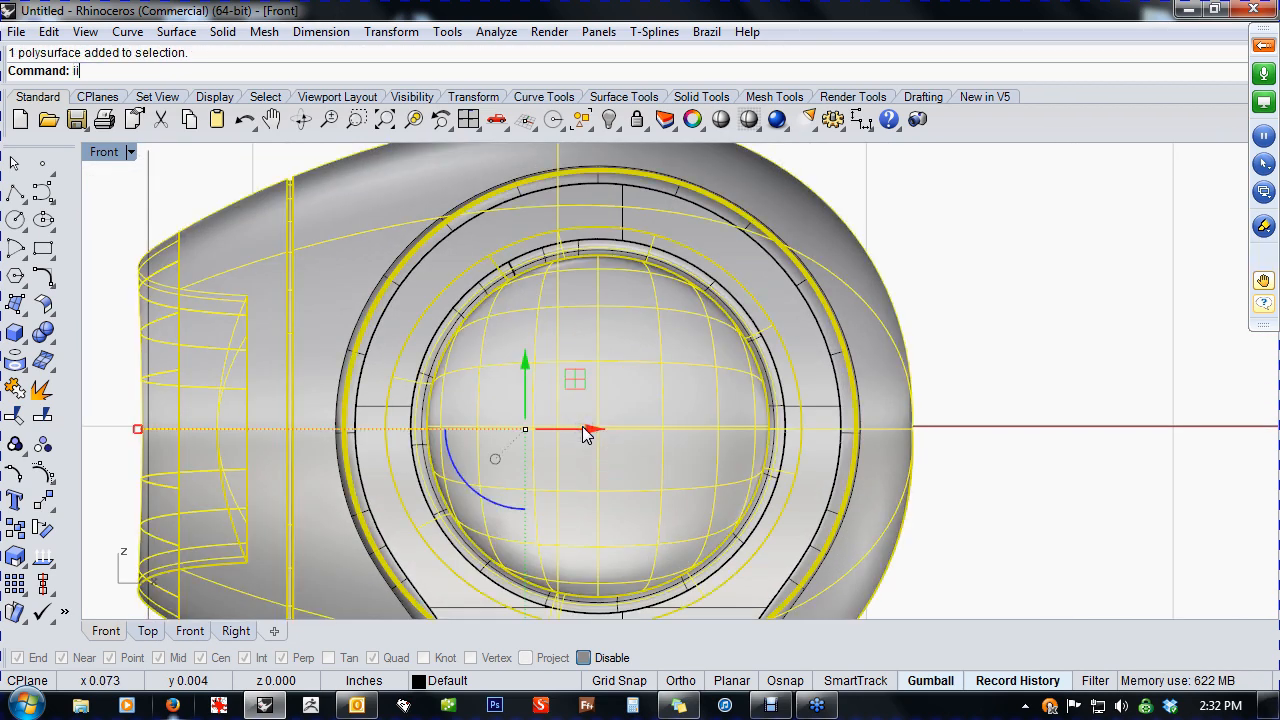
{"action": "key", "text": "Return"}
{"action": "scroll", "coordinate": [582, 426], "scroll_direction": "down", "scroll_amount": 3}
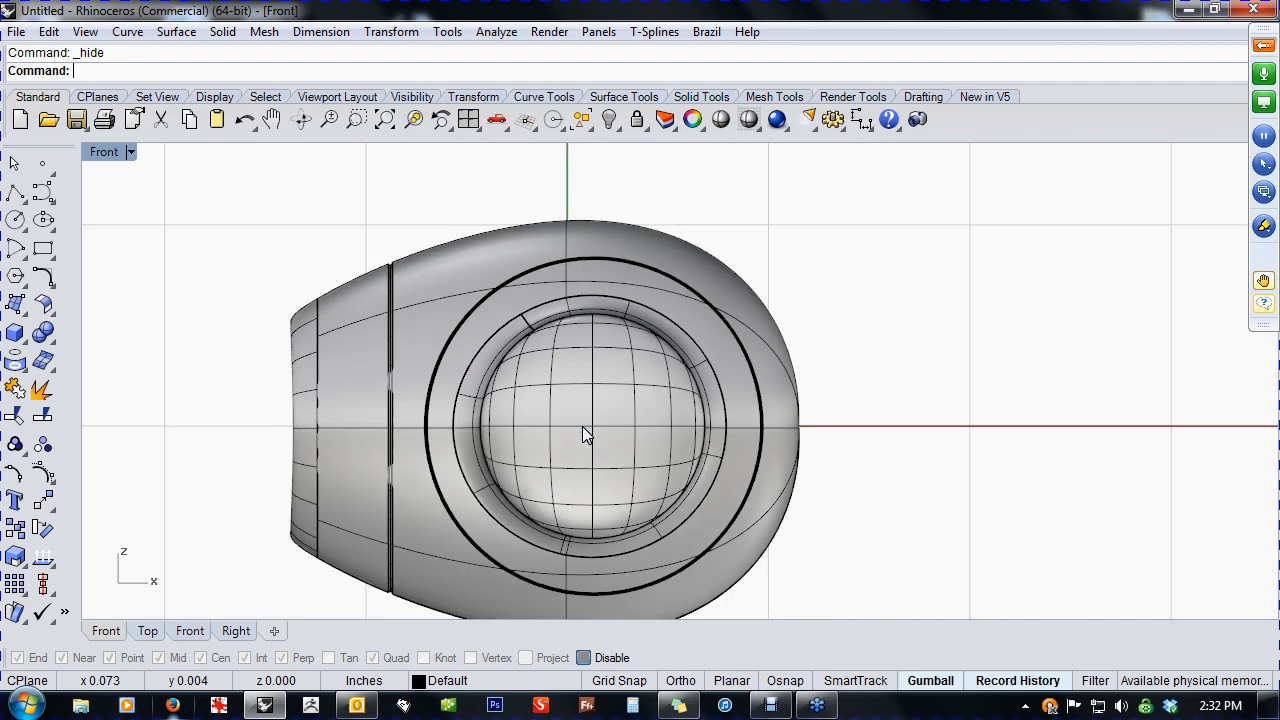
{"action": "key", "text": "ctrl+z"}
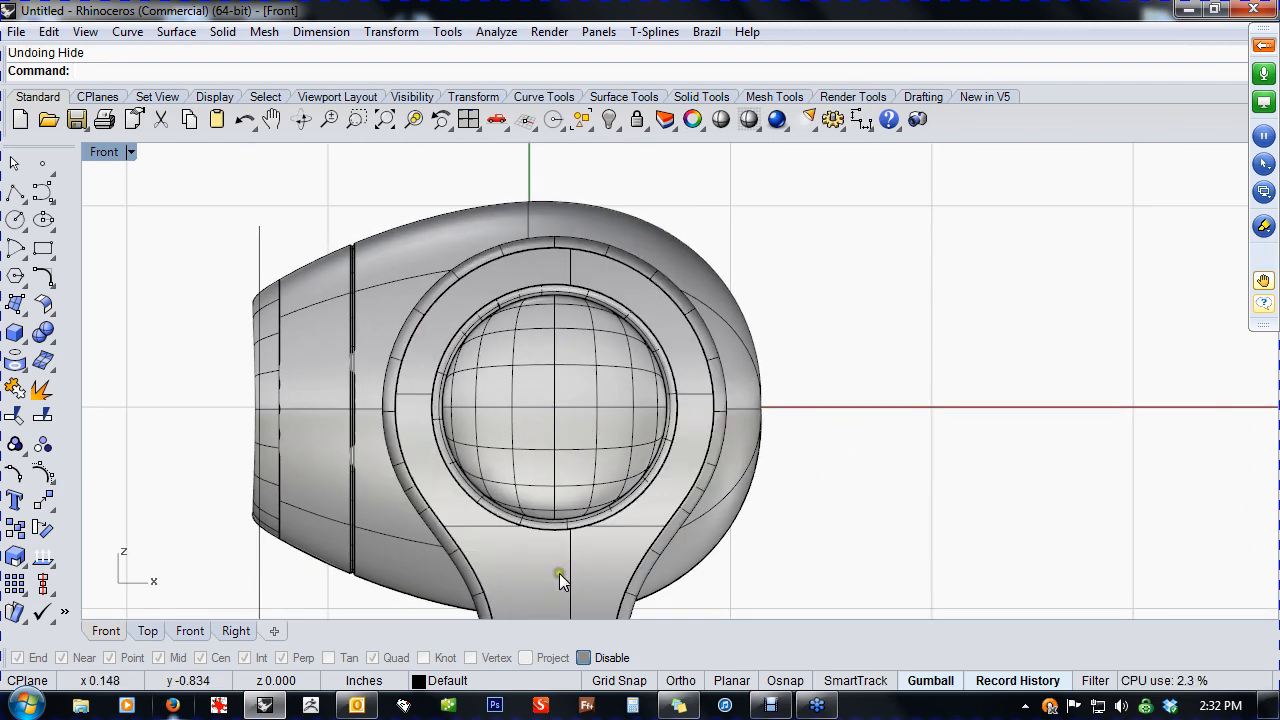
{"action": "left_click", "coordinate": [576, 406]}
{"action": "left_click", "coordinate": [893, 345]}
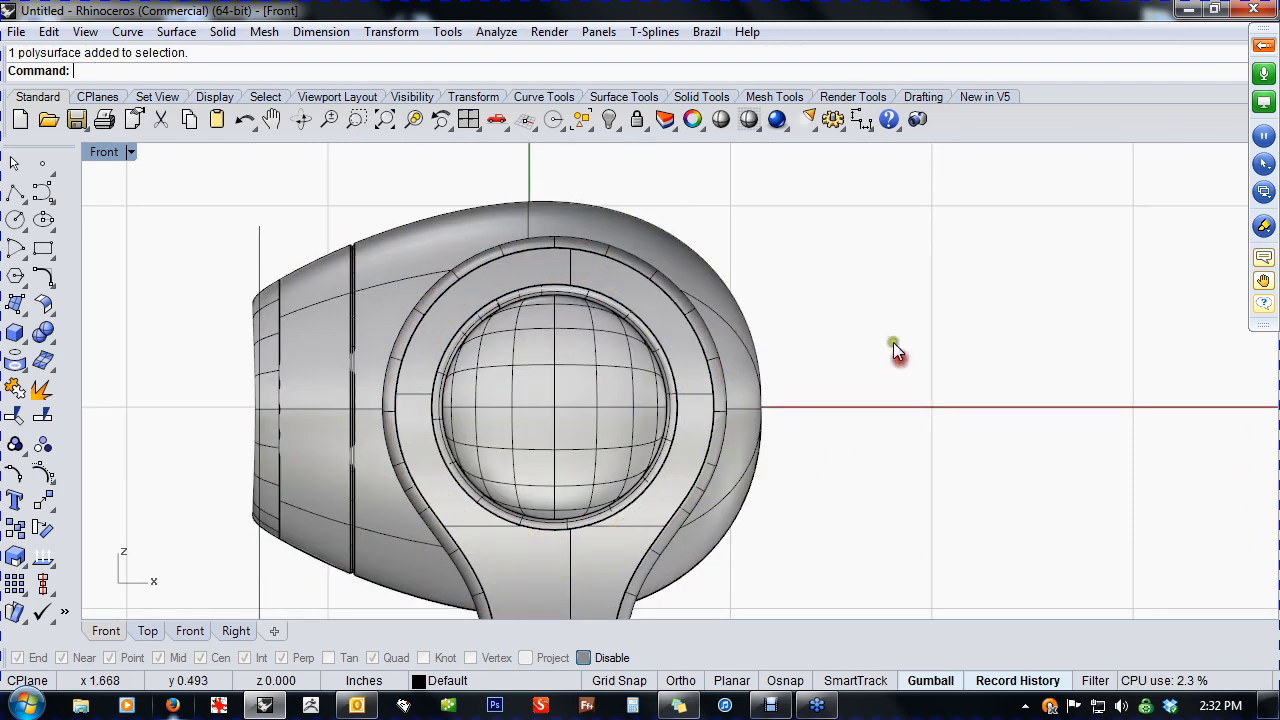
{"action": "left_click", "coordinate": [618, 132]}
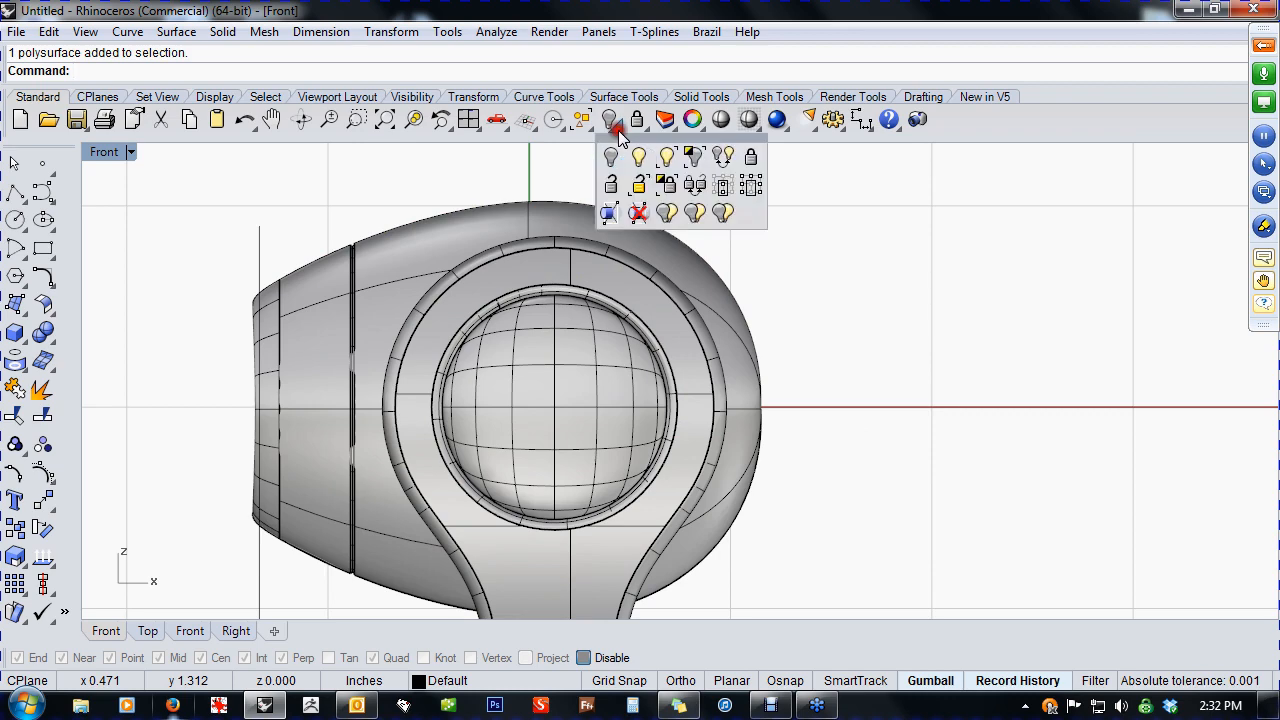
{"action": "left_click", "coordinate": [697, 158]}
{"action": "key", "text": "ctrl+z"}
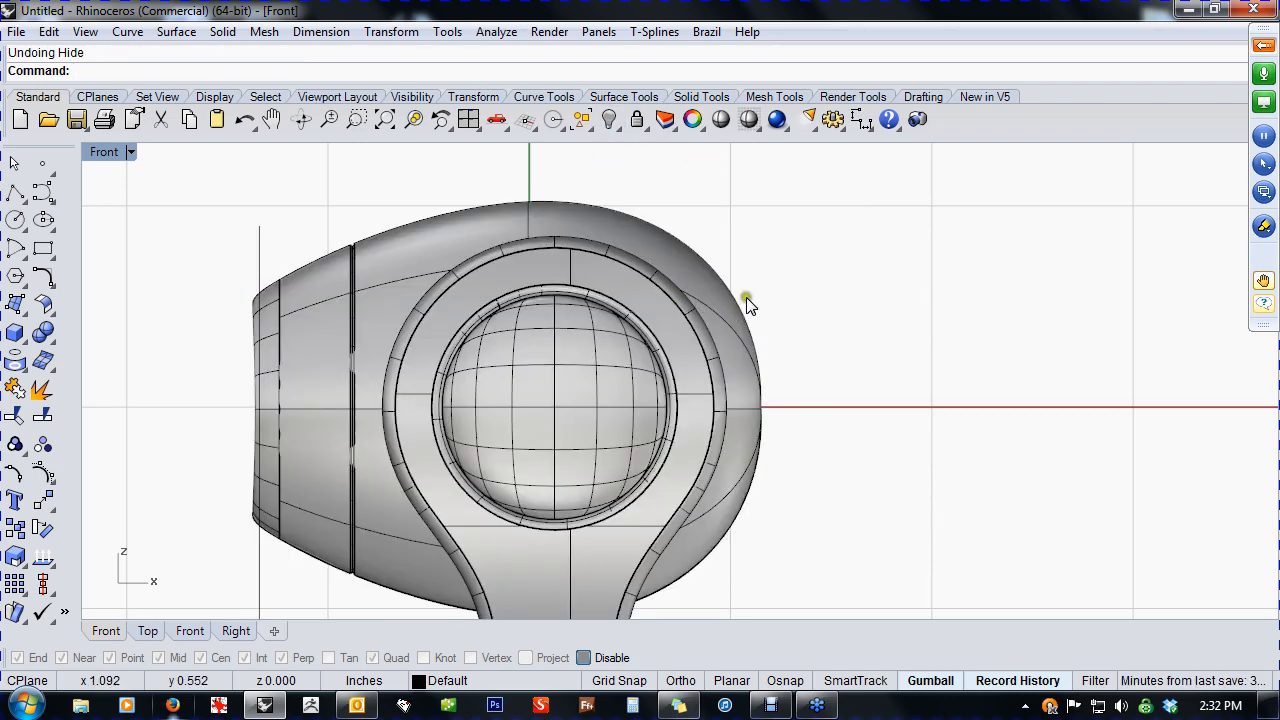
- Hide everything except the dryer body with its united pivot
{"action": "left_click", "coordinate": [712, 248]}
{"action": "left_click", "coordinate": [618, 132]}
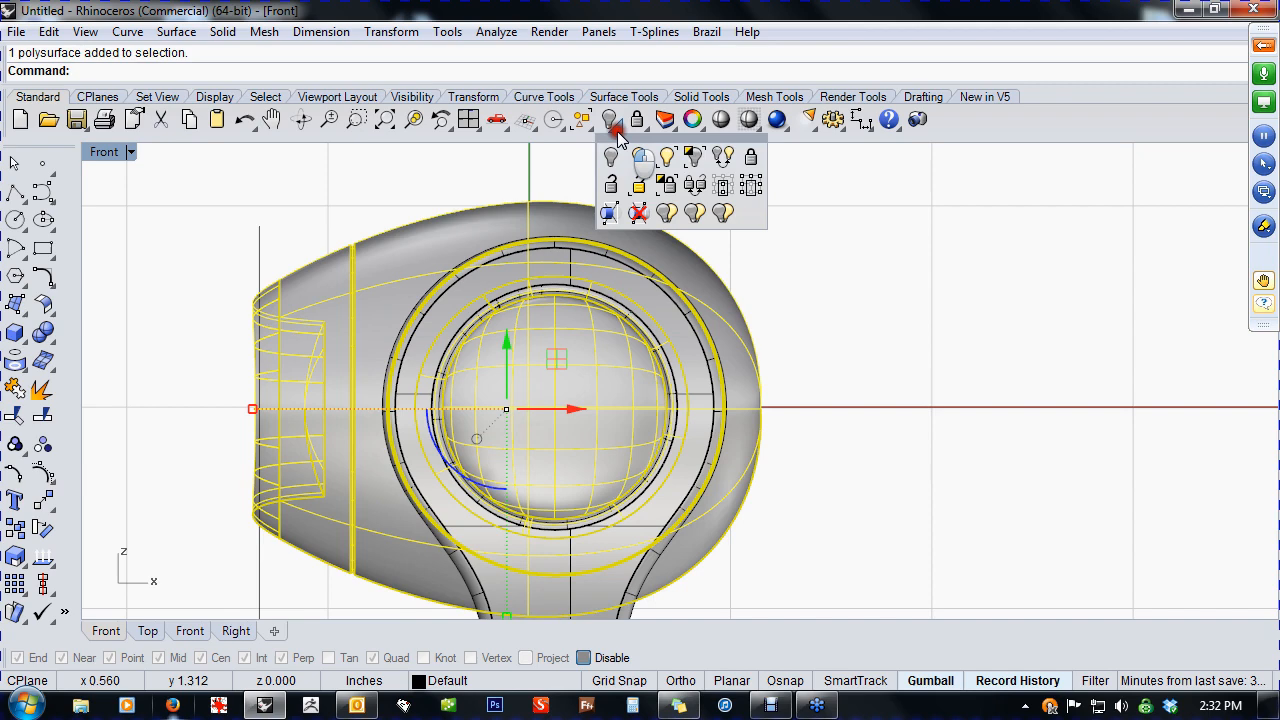
{"action": "left_click", "coordinate": [688, 157]}
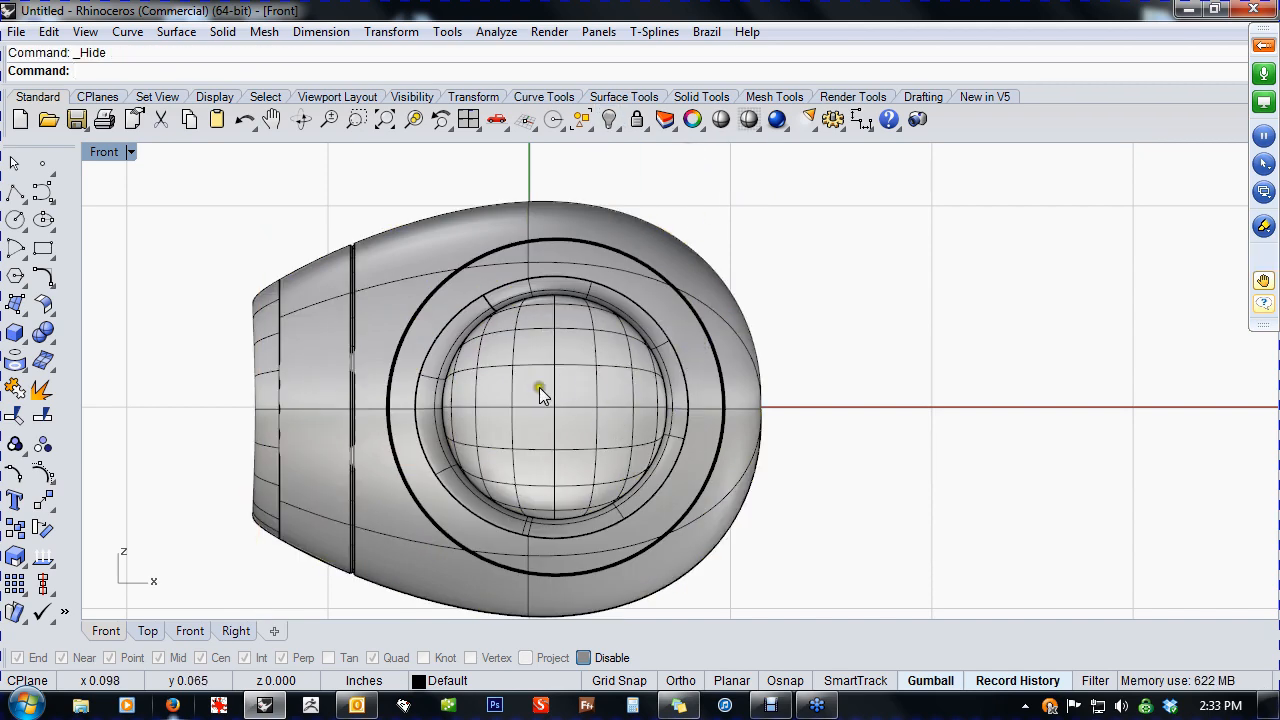
- Create a solid cylinder of about 0.077 in radius centred on the pivot's upper rim, extending outward past the pivot's face
{"action": "scroll", "coordinate": [530, 321], "scroll_direction": "up", "scroll_amount": 3}
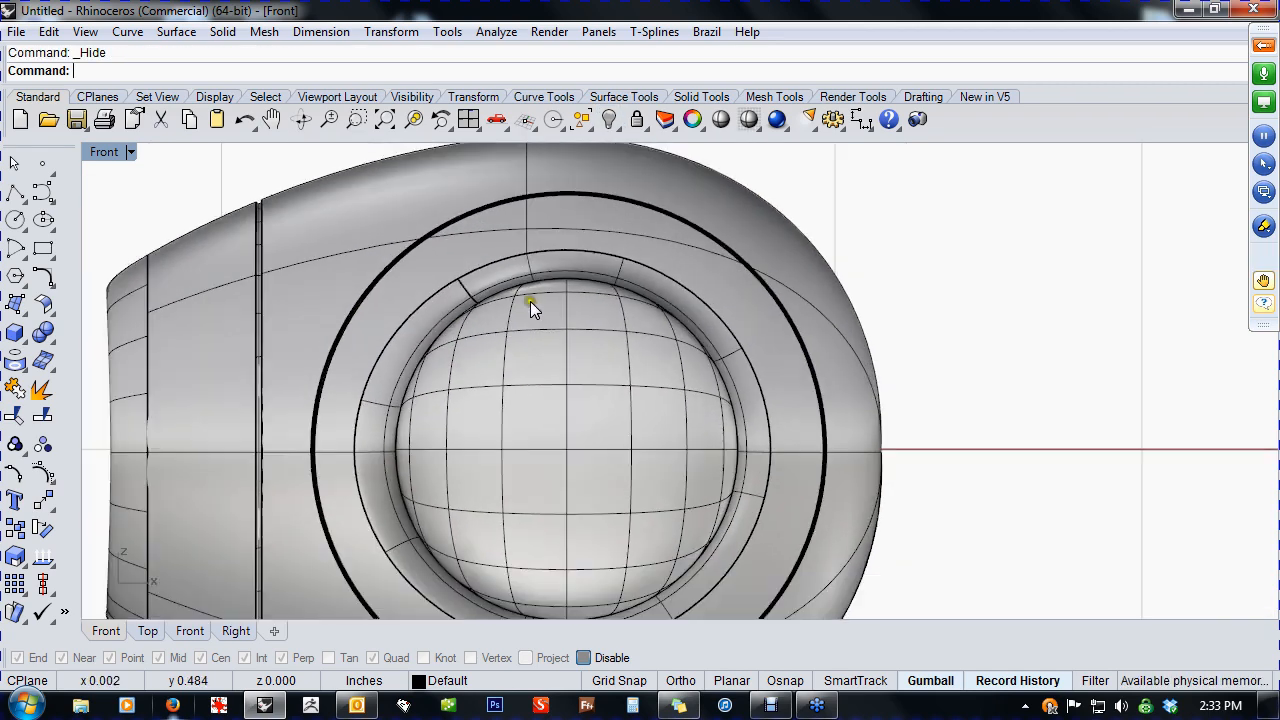
{"action": "left_click", "coordinate": [20, 340]}
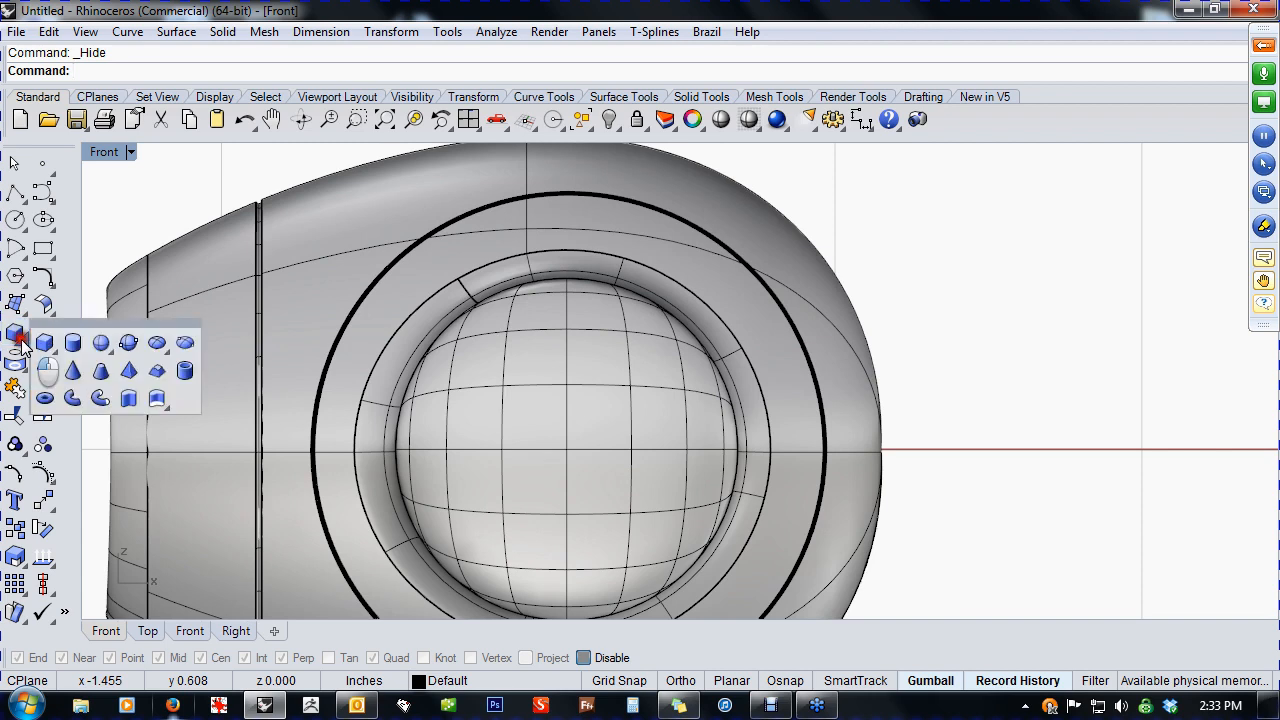
{"action": "left_click", "coordinate": [78, 340]}
{"action": "left_click", "coordinate": [568, 279]}
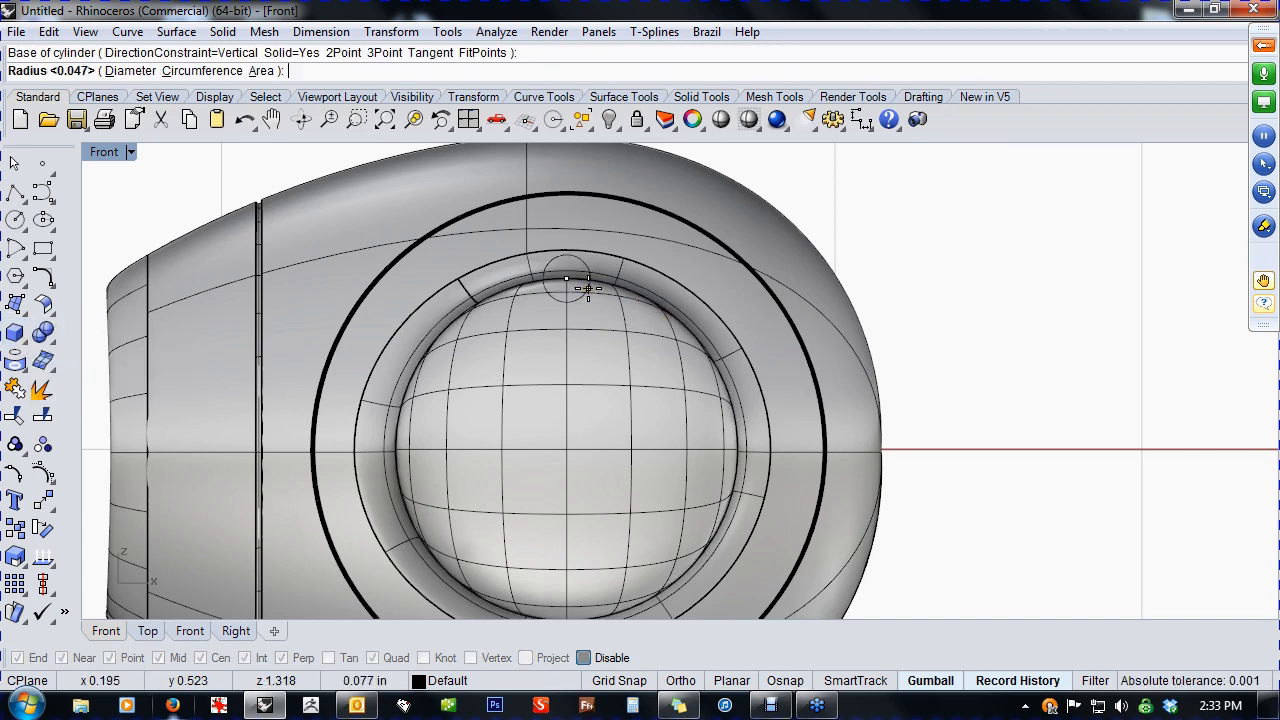
{"action": "left_click", "coordinate": [587, 289]}
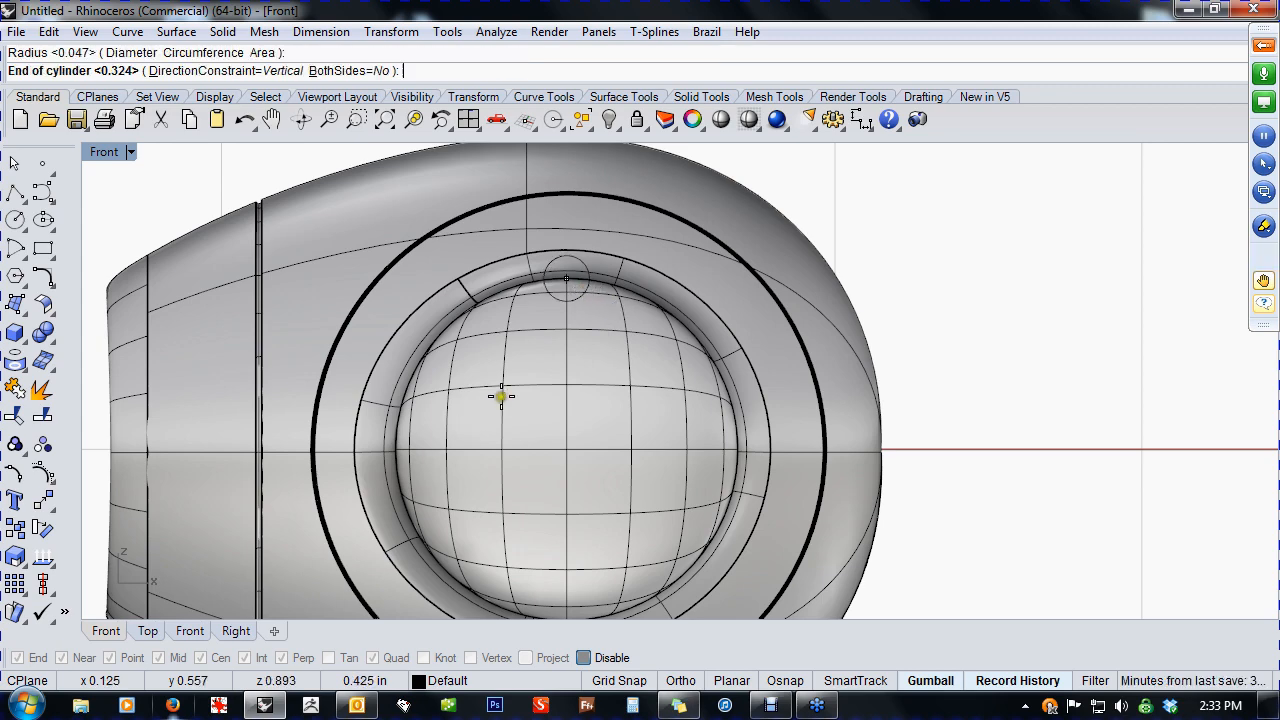
{"action": "key", "text": "F4"}
{"action": "scroll", "coordinate": [573, 352], "scroll_direction": "up", "scroll_amount": 5}
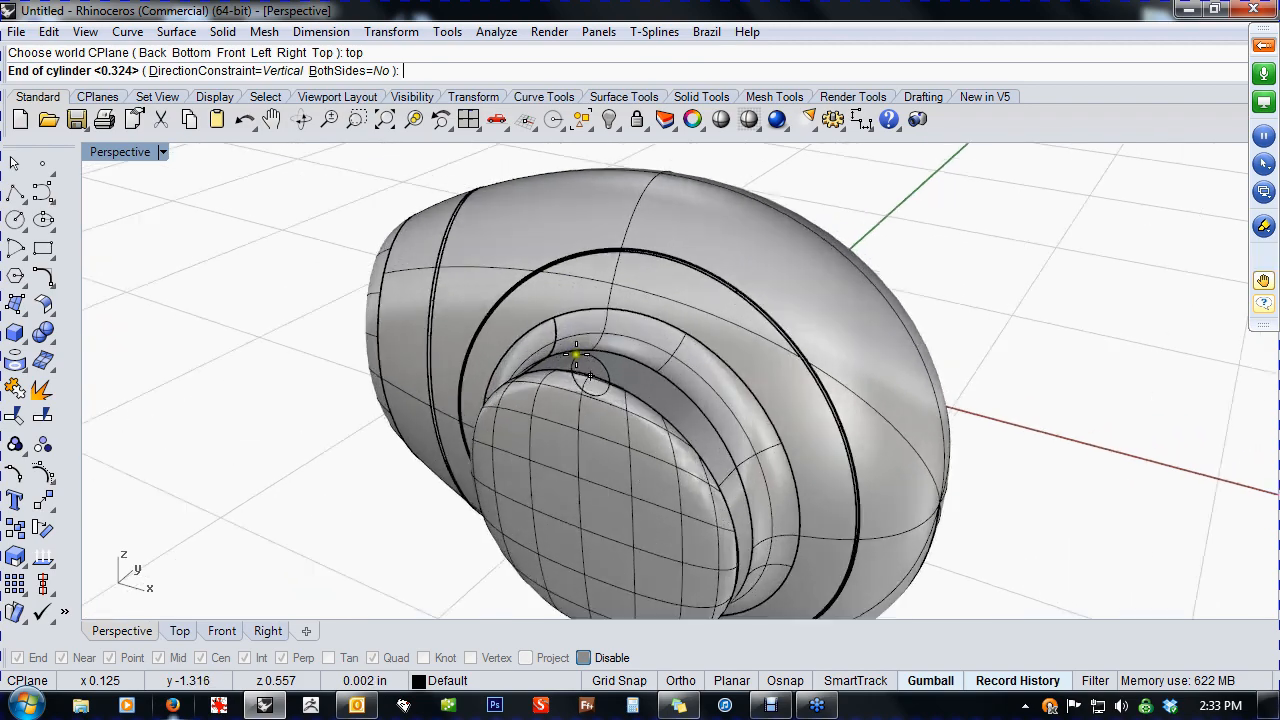
{"action": "left_click", "coordinate": [521, 431]}
- Inspect the cylinder's inner end against the pivot rim and shift the cylinder about 0.008 in outward along its axis
{"action": "right_click_drag", "start_coordinate": [521, 431], "coordinate": [449, 414]}
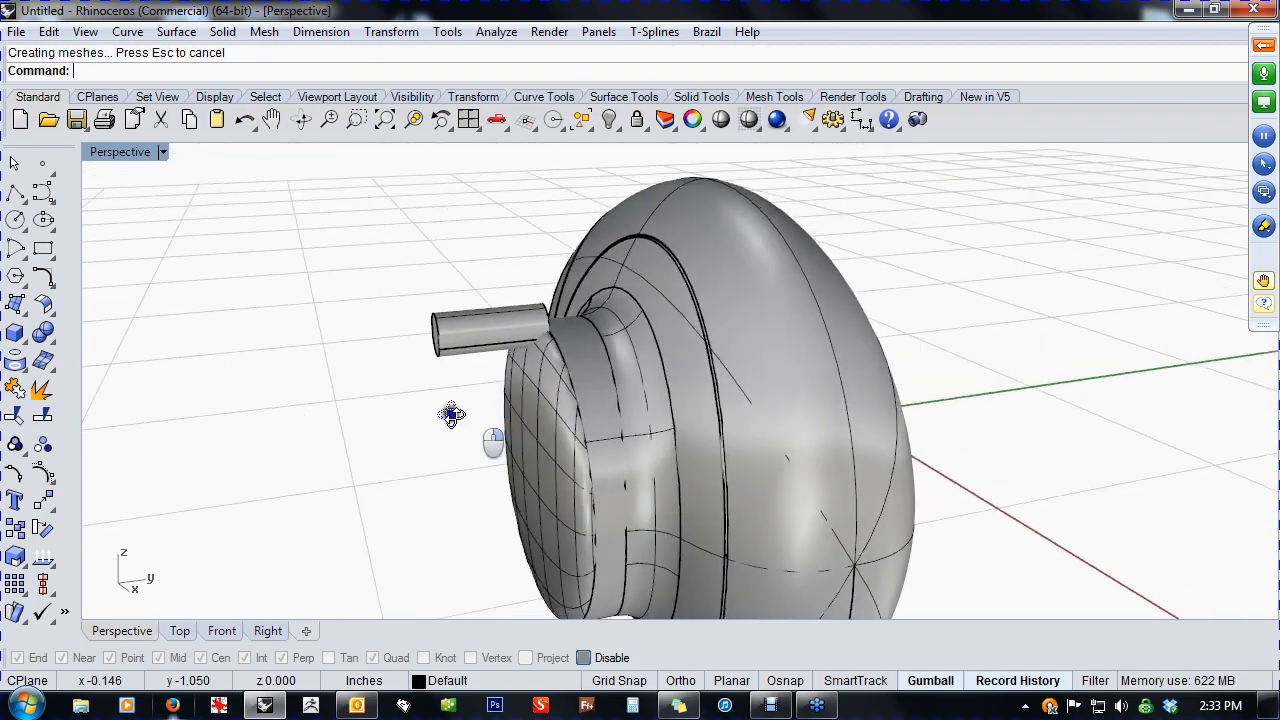
{"action": "scroll", "coordinate": [445, 414], "scroll_direction": "up", "scroll_amount": 6}
{"action": "right_click_drag", "start_coordinate": [551, 357], "coordinate": [563, 316]}
{"action": "left_click", "coordinate": [474, 296]}
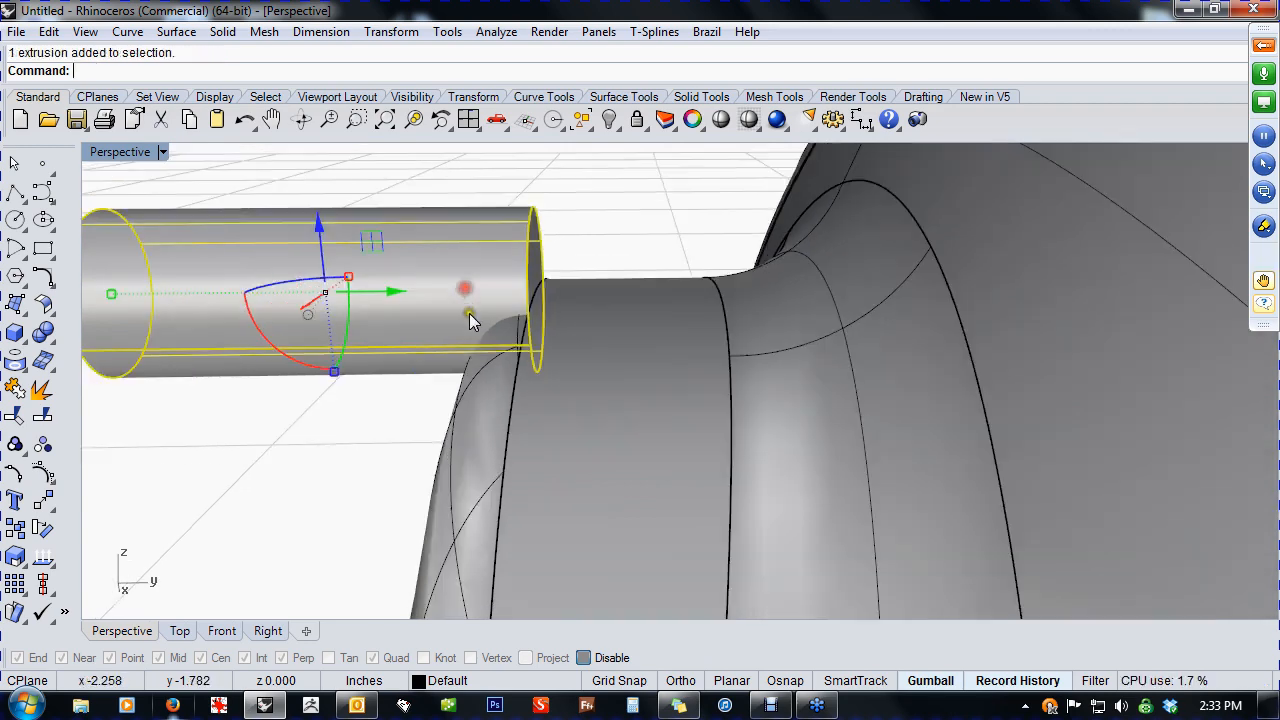
{"action": "scroll", "coordinate": [472, 313], "scroll_direction": "down", "scroll_amount": 3}
{"action": "scroll", "coordinate": [500, 320], "scroll_direction": "up", "scroll_amount": 2}
{"action": "left_click_drag", "start_coordinate": [475, 306], "coordinate": [466, 306]}
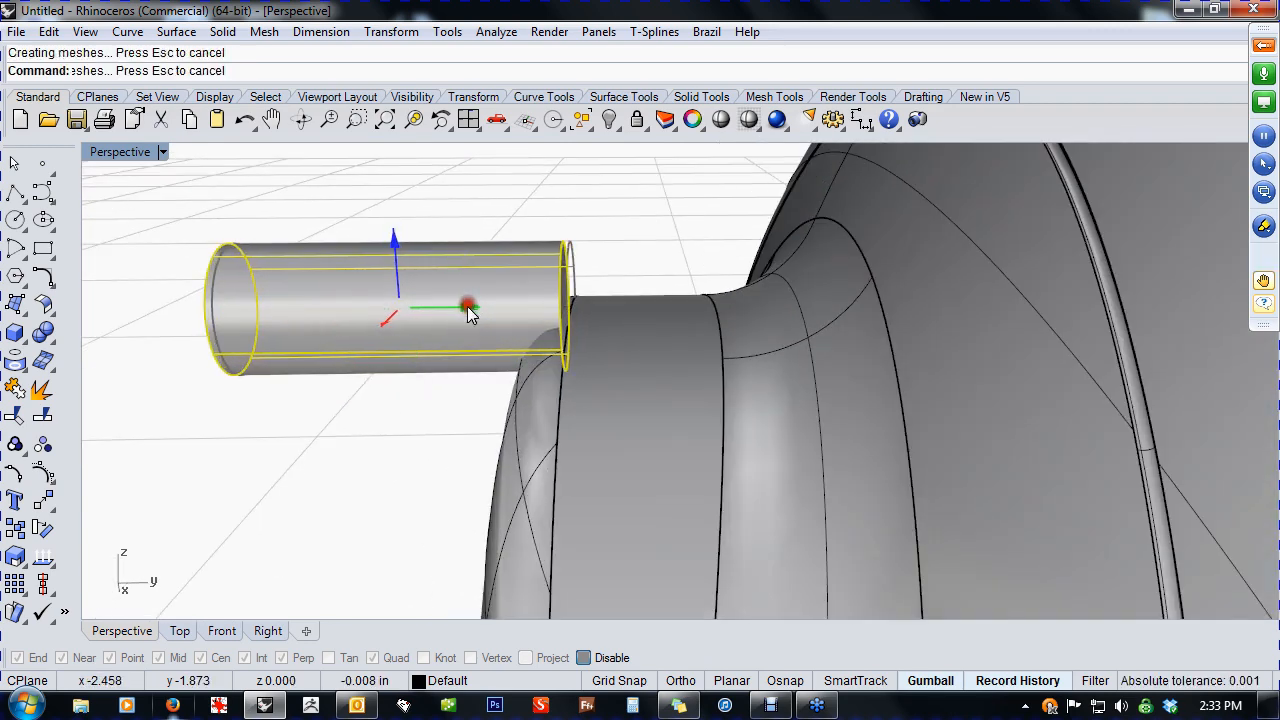
- In the front view, set up a polar array of the cylinder around the pivot's centre with 7 items over 360 degrees
{"action": "right_click_drag", "start_coordinate": [403, 471], "coordinate": [506, 476]}
{"action": "key", "text": "Return"}
{"action": "scroll", "coordinate": [598, 467], "scroll_direction": "down", "scroll_amount": 7}
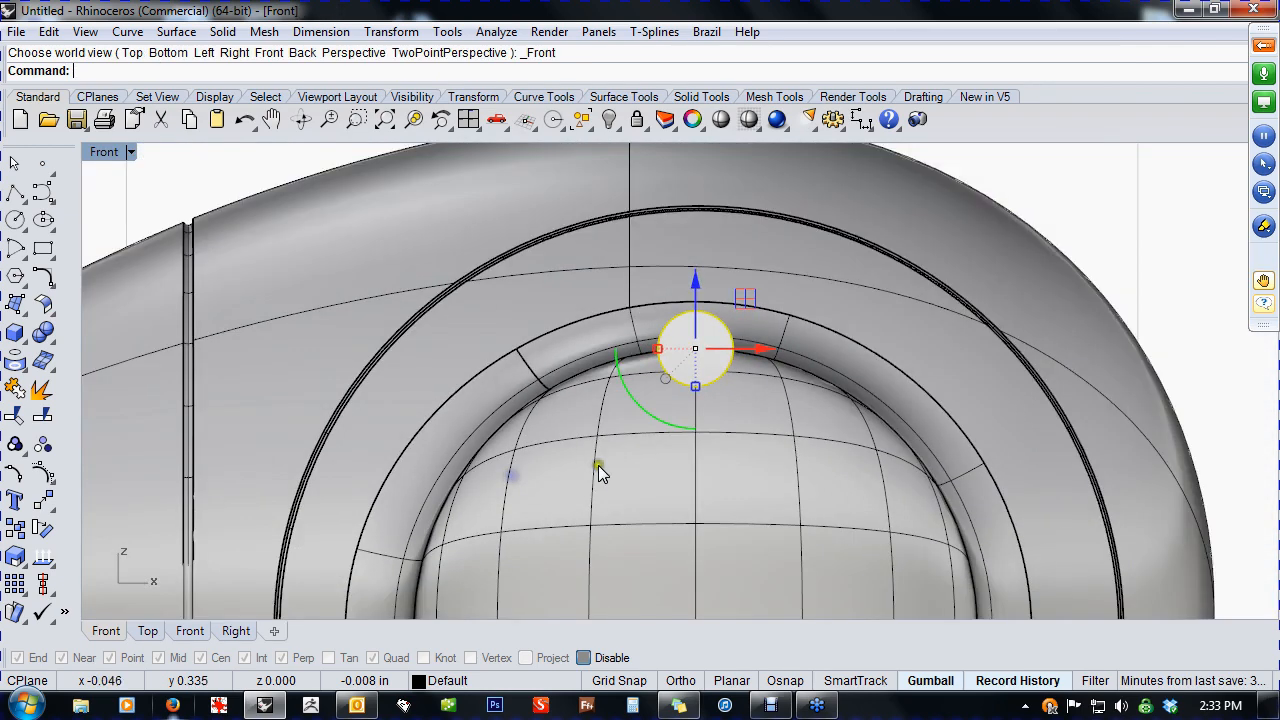
{"action": "right_click_drag", "start_coordinate": [599, 468], "coordinate": [600, 366]}
{"action": "right_click_drag", "start_coordinate": [621, 434], "coordinate": [623, 379]}
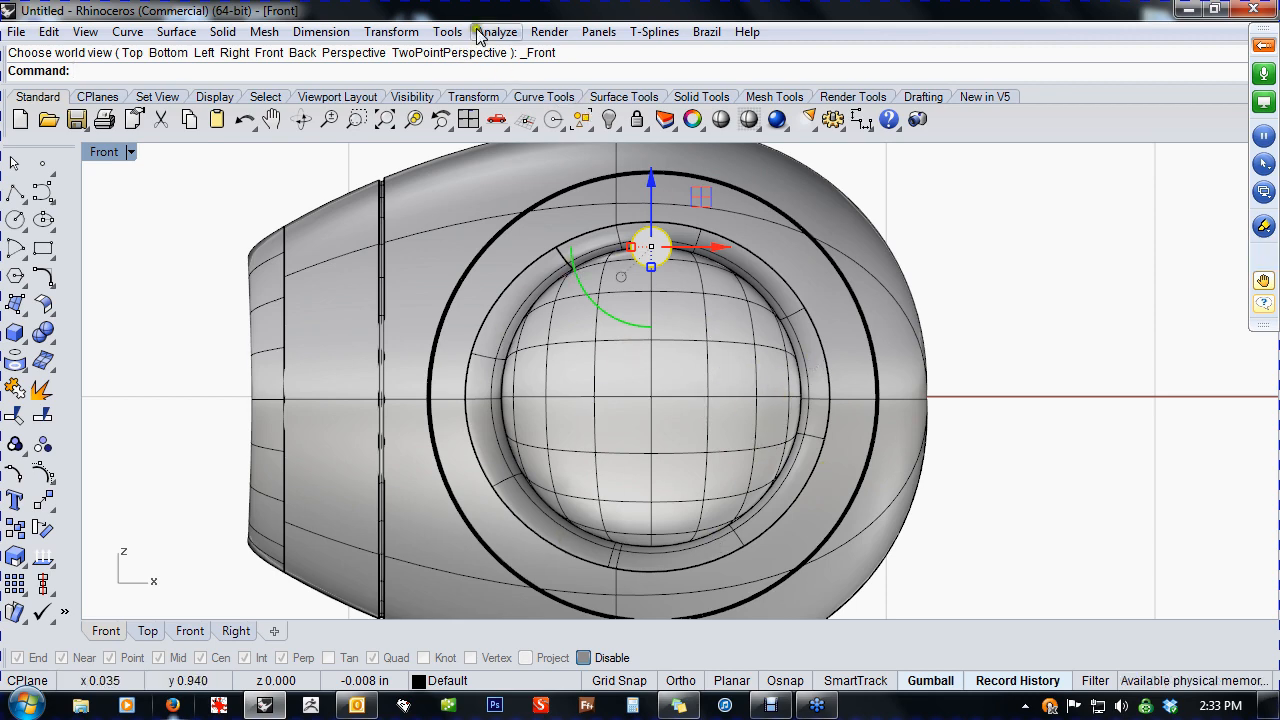
{"action": "left_click", "coordinate": [446, 35]}
{"action": "mouse_move", "coordinate": [412, 30]}
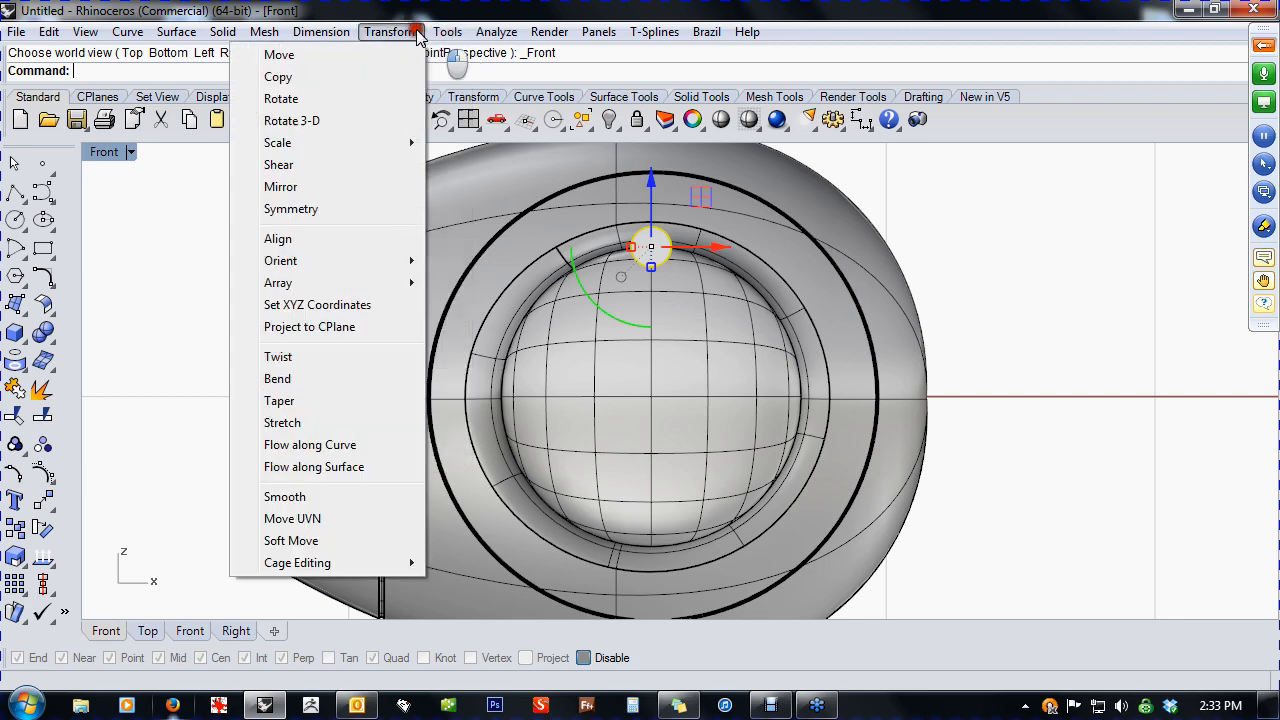
{"action": "left_click", "coordinate": [357, 289]}
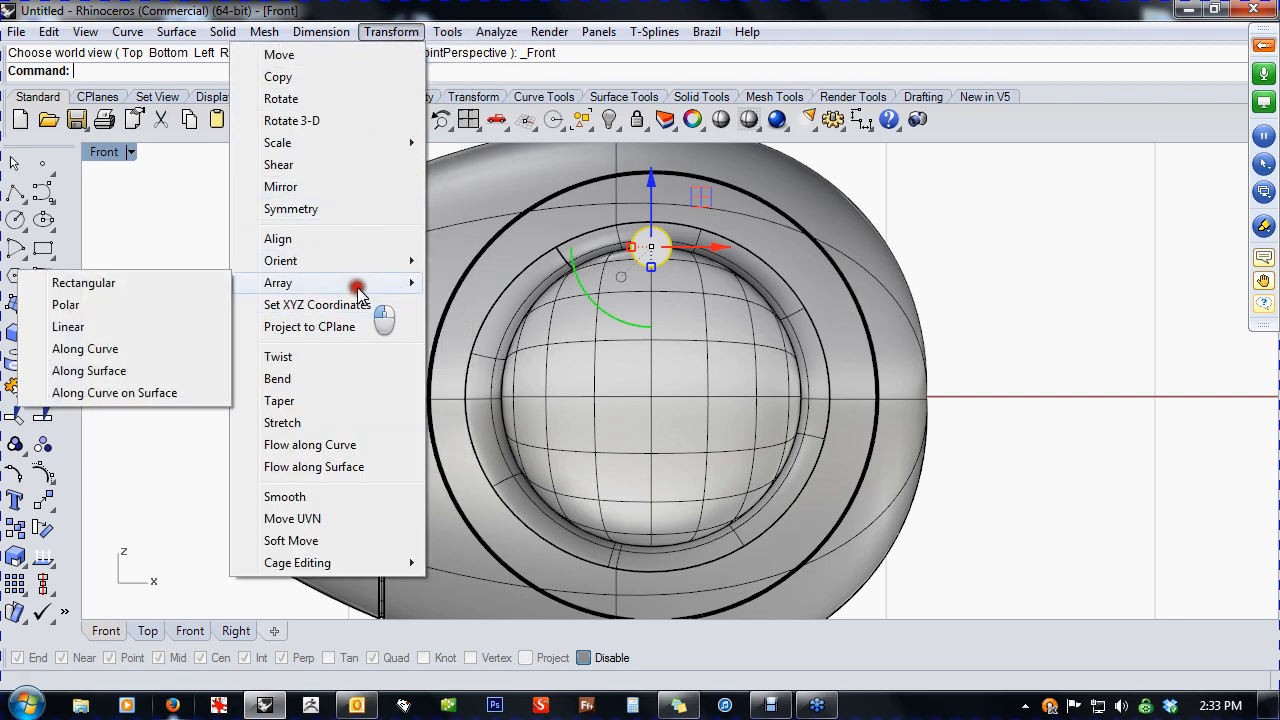
{"action": "left_click", "coordinate": [105, 314]}
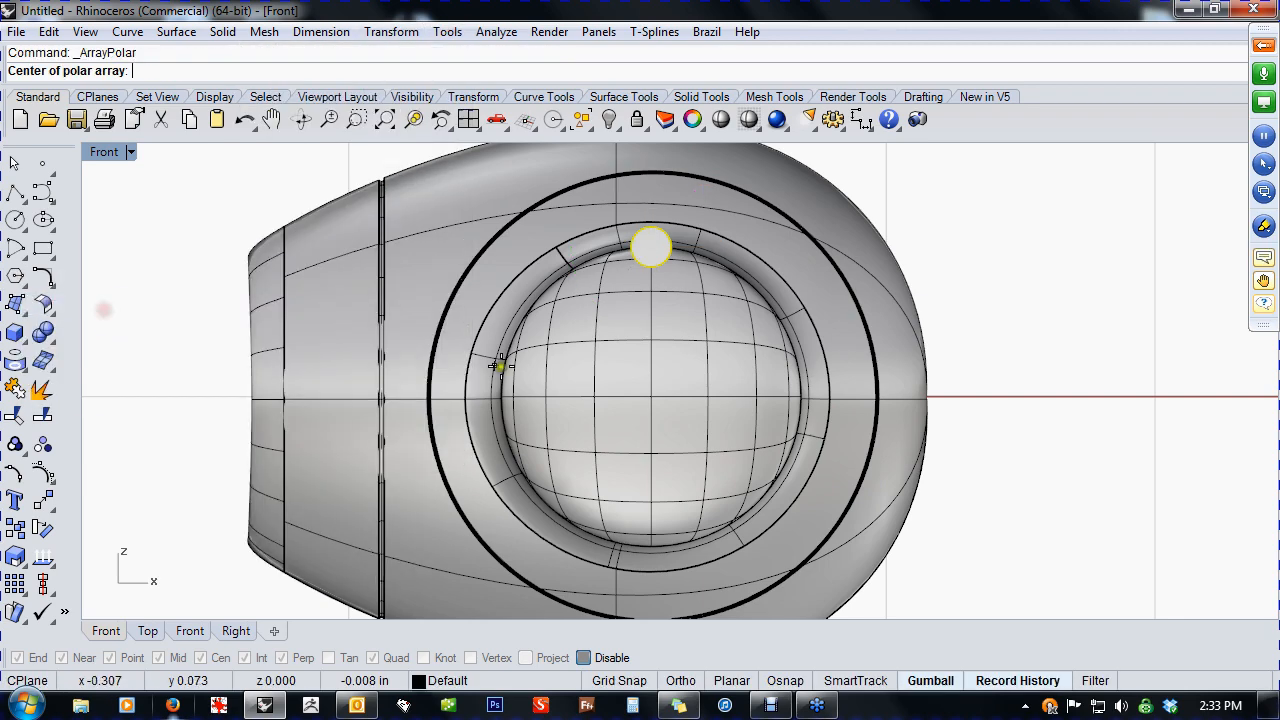
{"action": "left_click", "coordinate": [541, 484]}
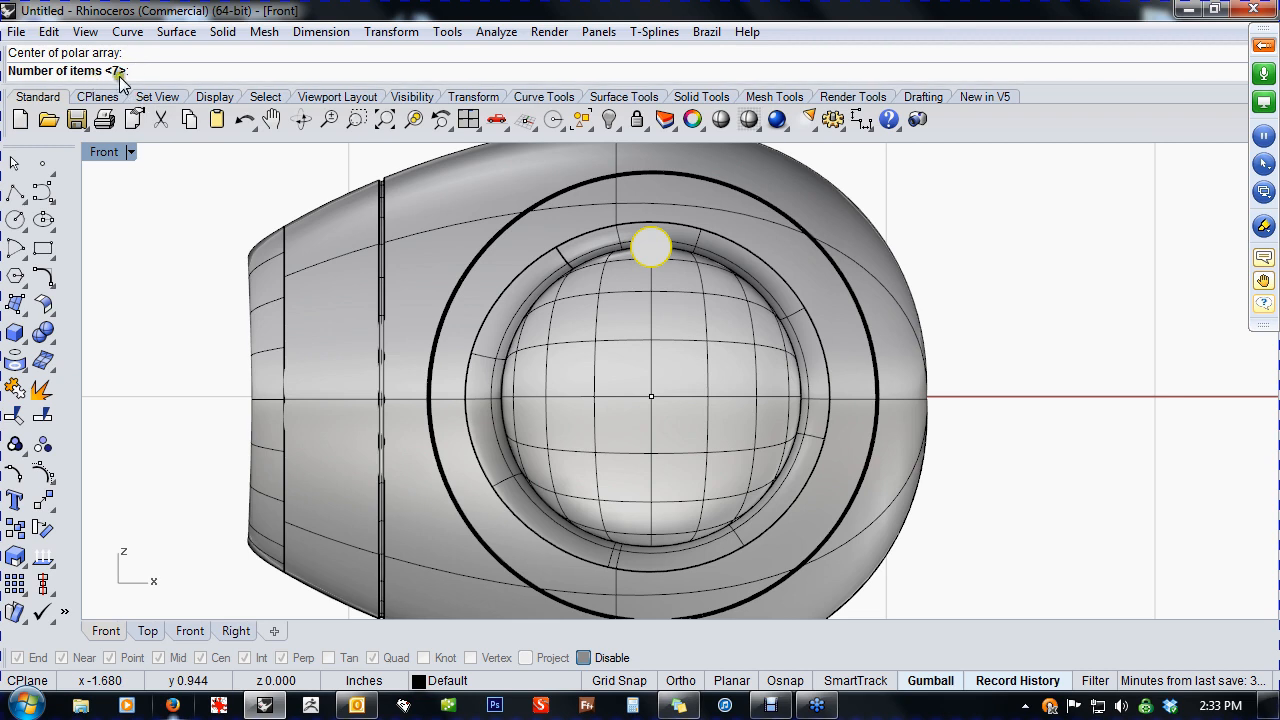
{"action": "key", "text": "Return"}
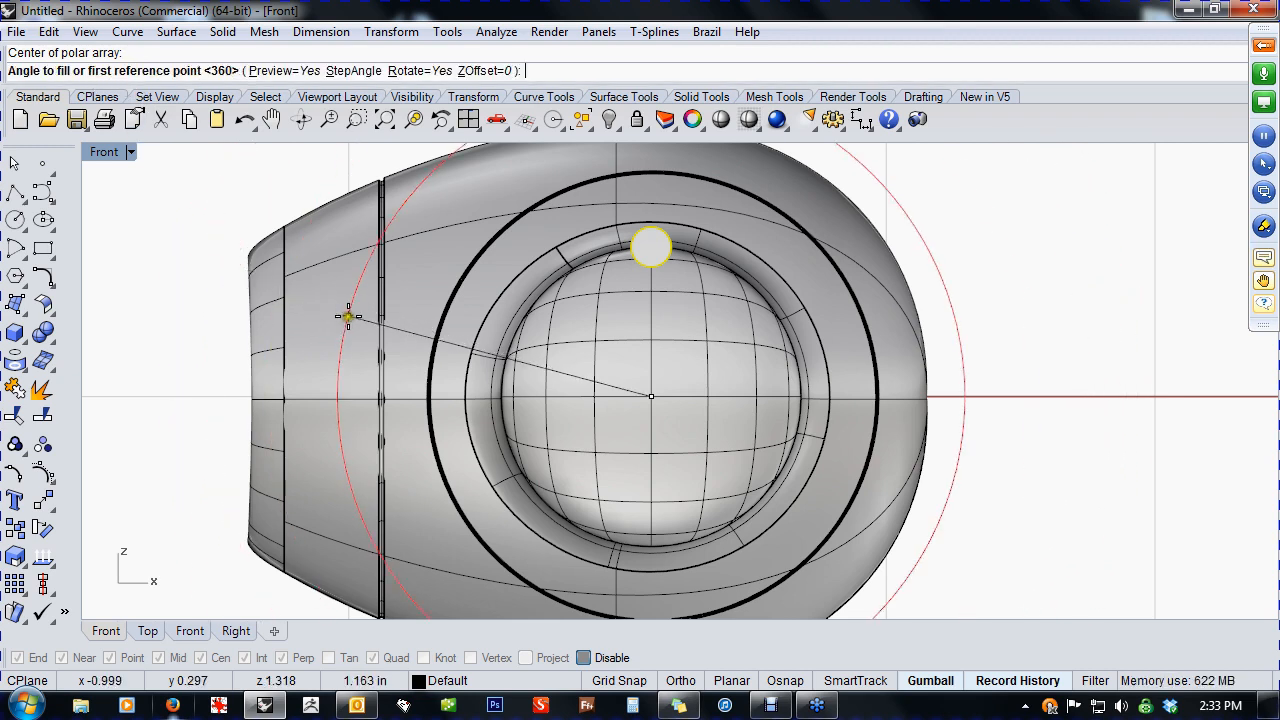
{"action": "key", "text": "Return"}
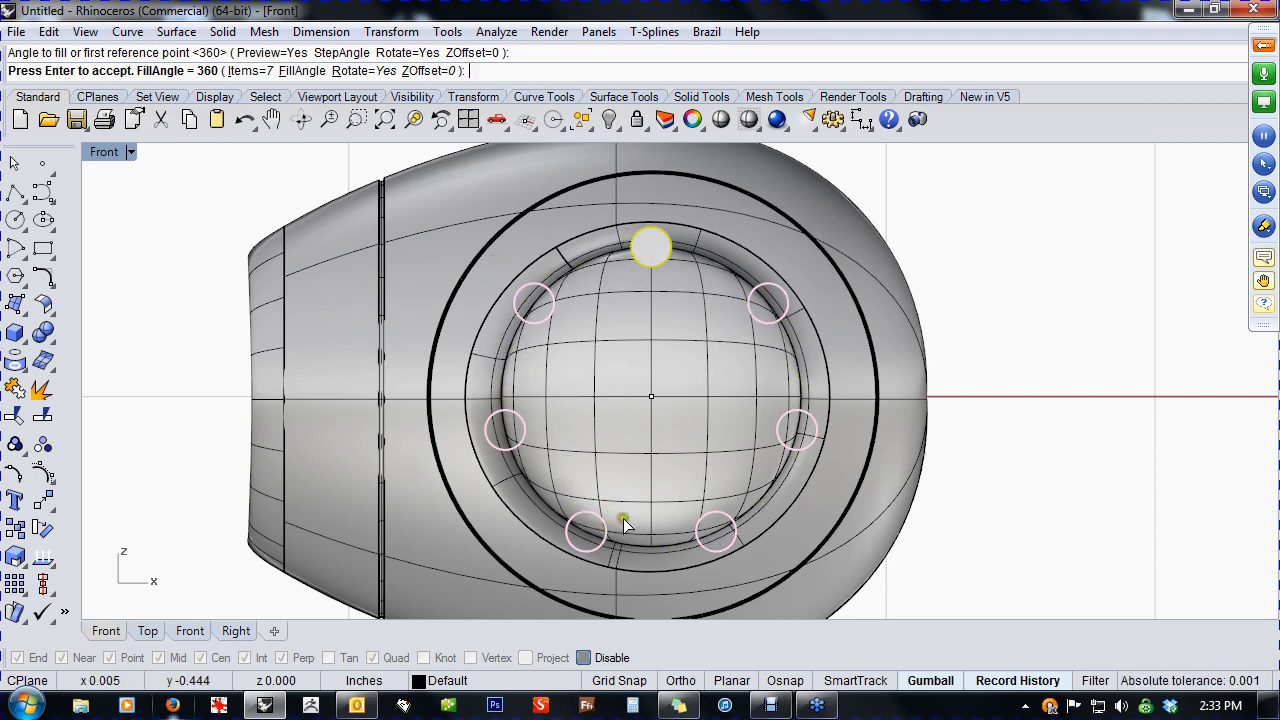
- Try 5 items in the polar array preview, set the count to 9 and create the array
{"action": "left_click", "coordinate": [241, 71]}
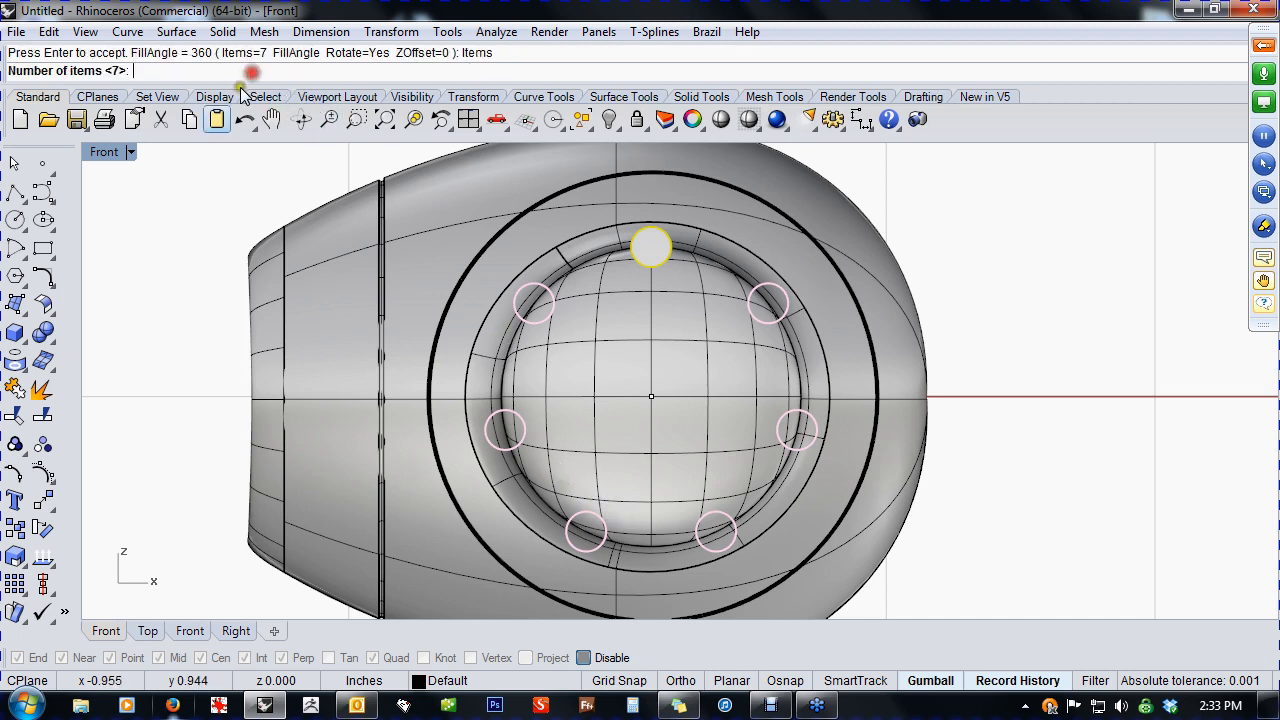
{"action": "type", "text": "5"}
{"action": "key", "text": "Return"}
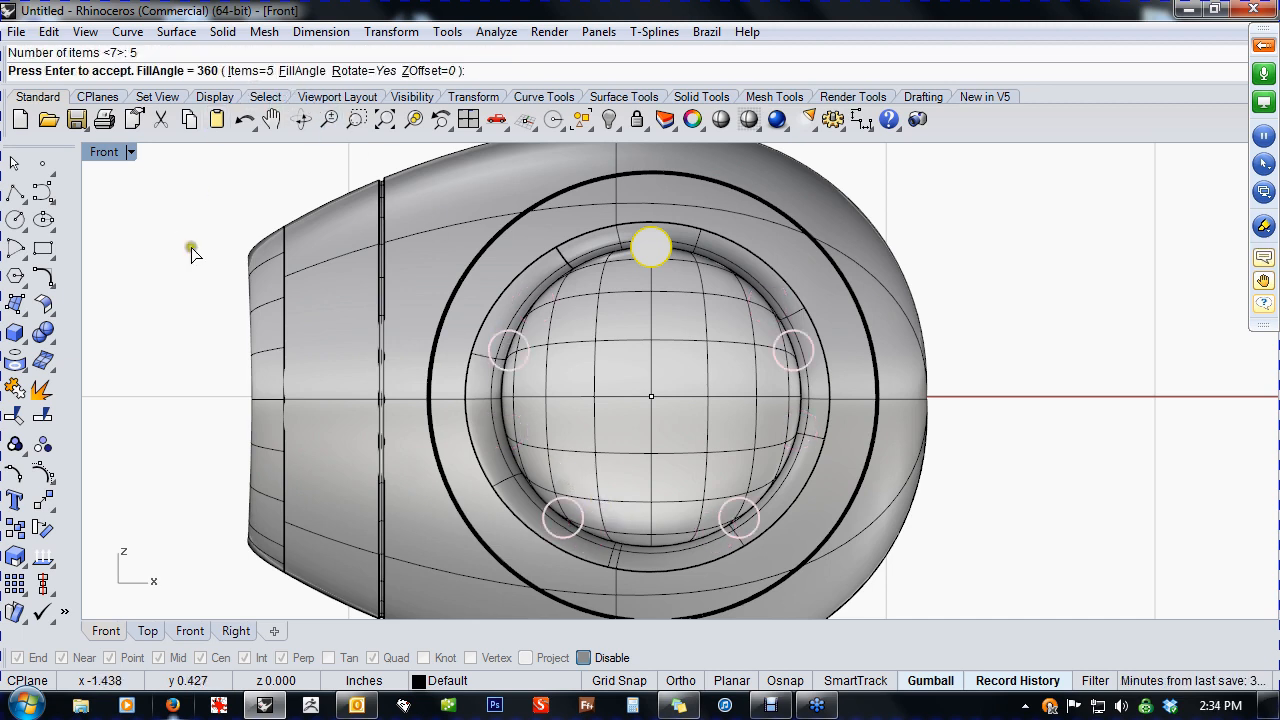
{"action": "left_click", "coordinate": [247, 72]}
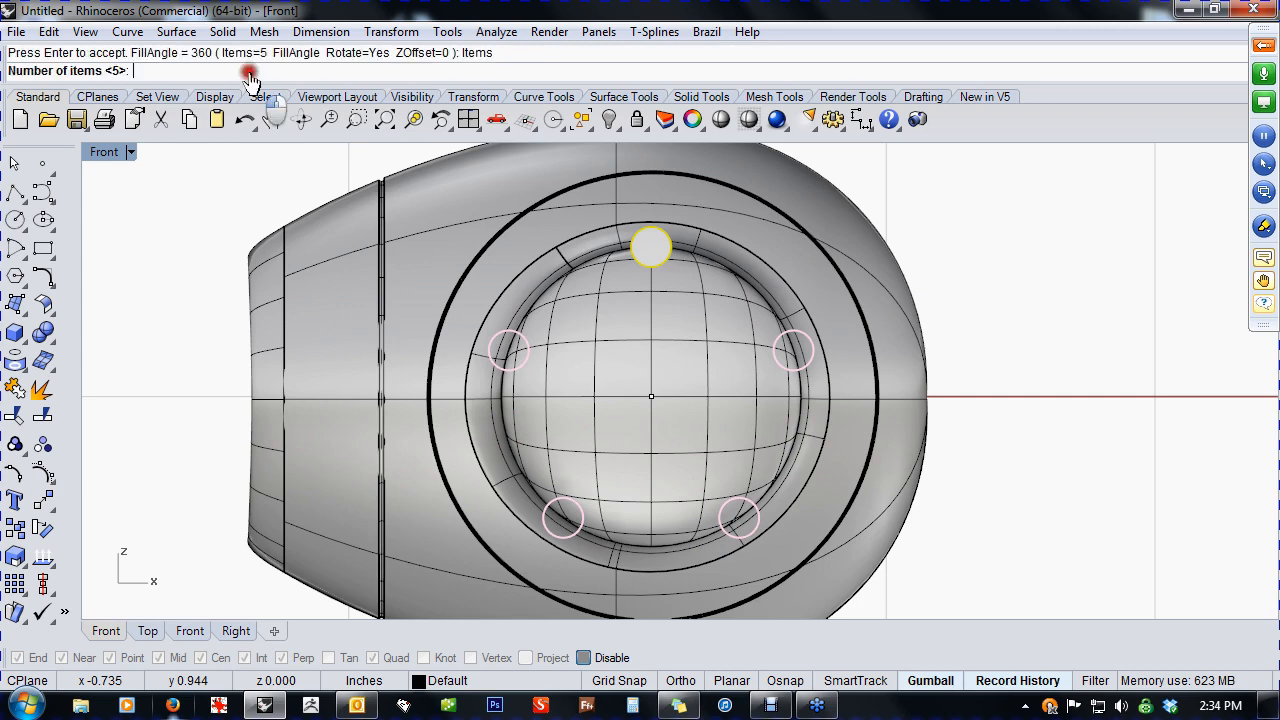
{"action": "type", "text": "9"}
{"action": "key", "text": "Return"}
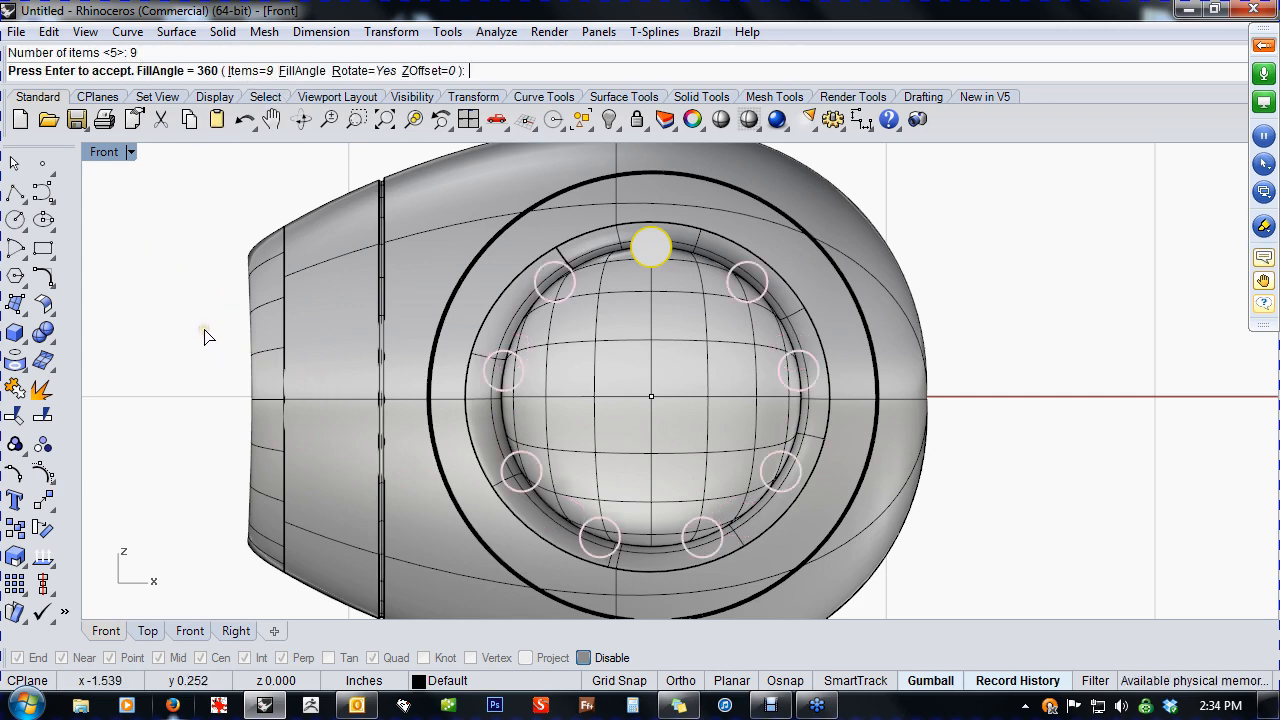
{"action": "key", "text": "Return"}
- Subtract the nine arrayed cylinders from the pivot body with a Boolean difference that keeps the input objects
{"action": "key", "text": "F4"}
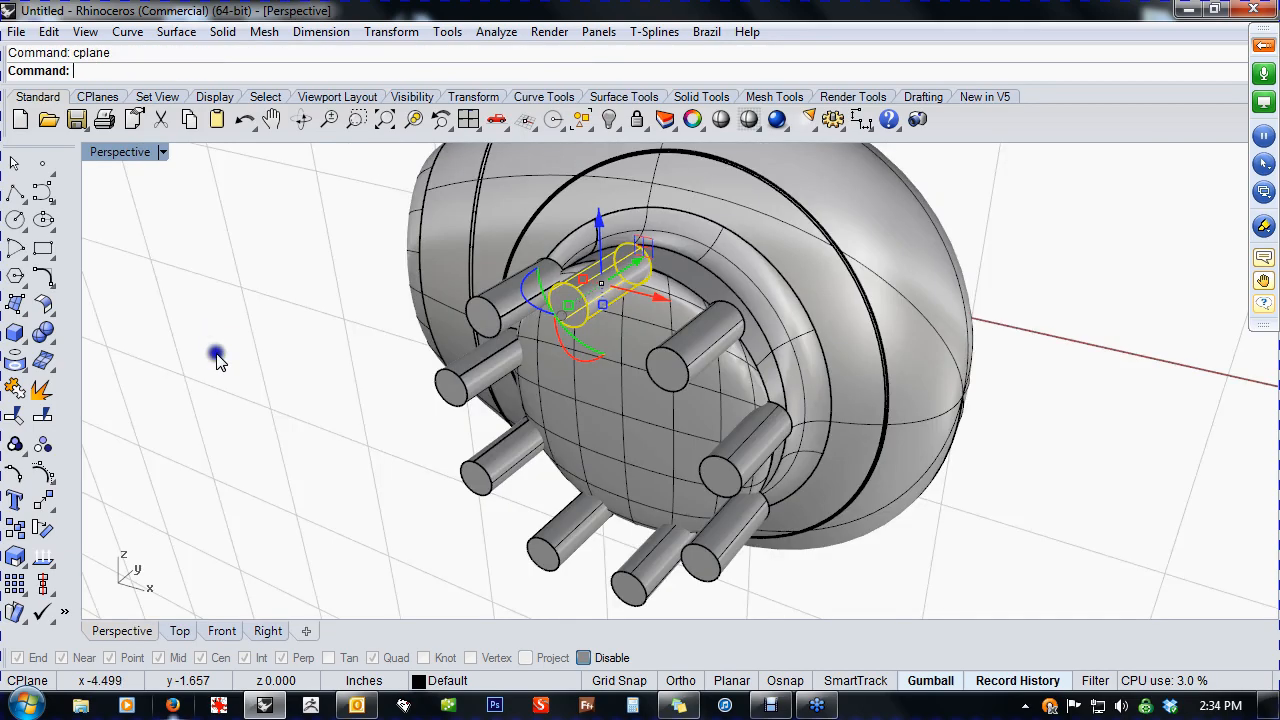
{"action": "right_click_drag", "start_coordinate": [215, 356], "coordinate": [784, 413]}
{"action": "left_click", "coordinate": [360, 403]}
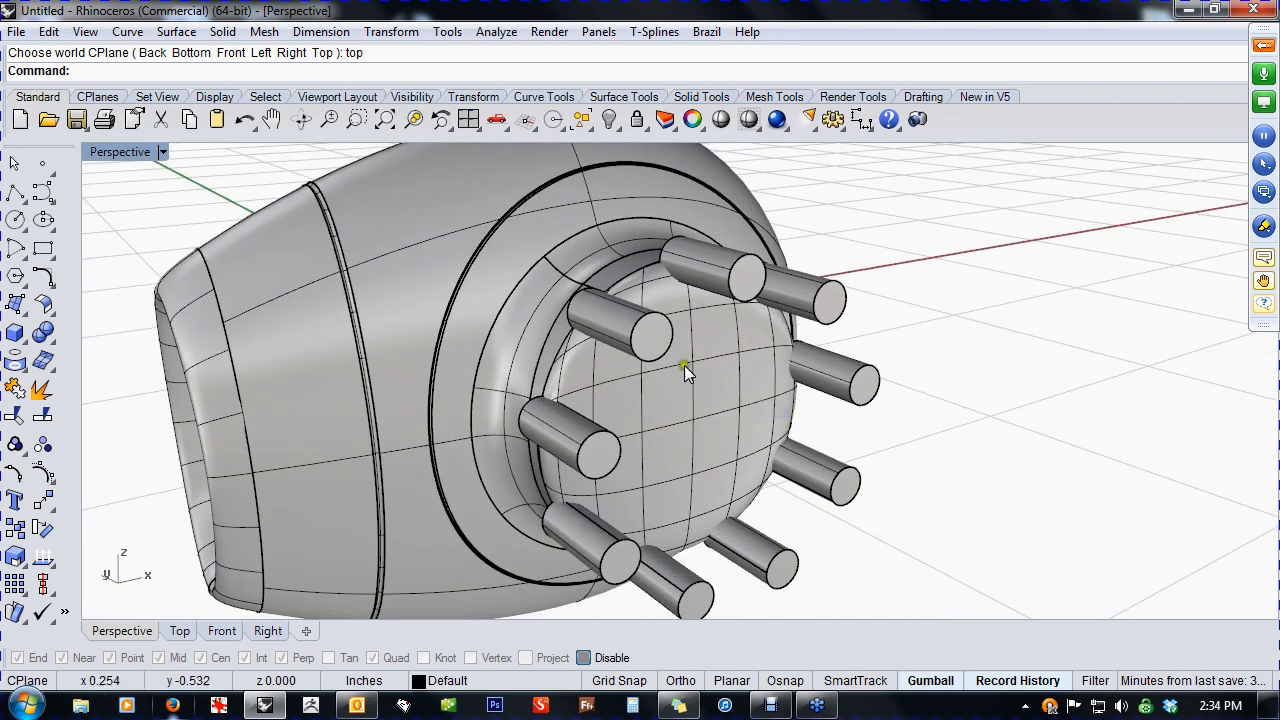
{"action": "left_click", "coordinate": [56, 343]}
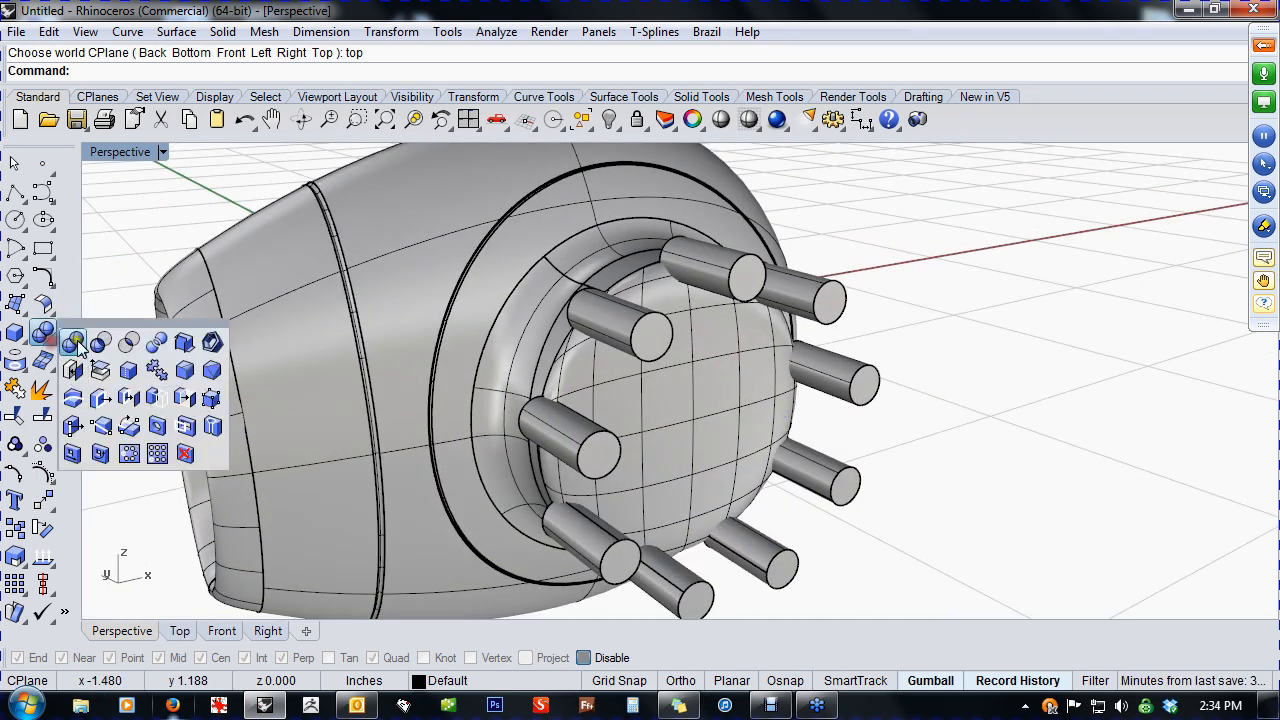
{"action": "left_click", "coordinate": [95, 341]}
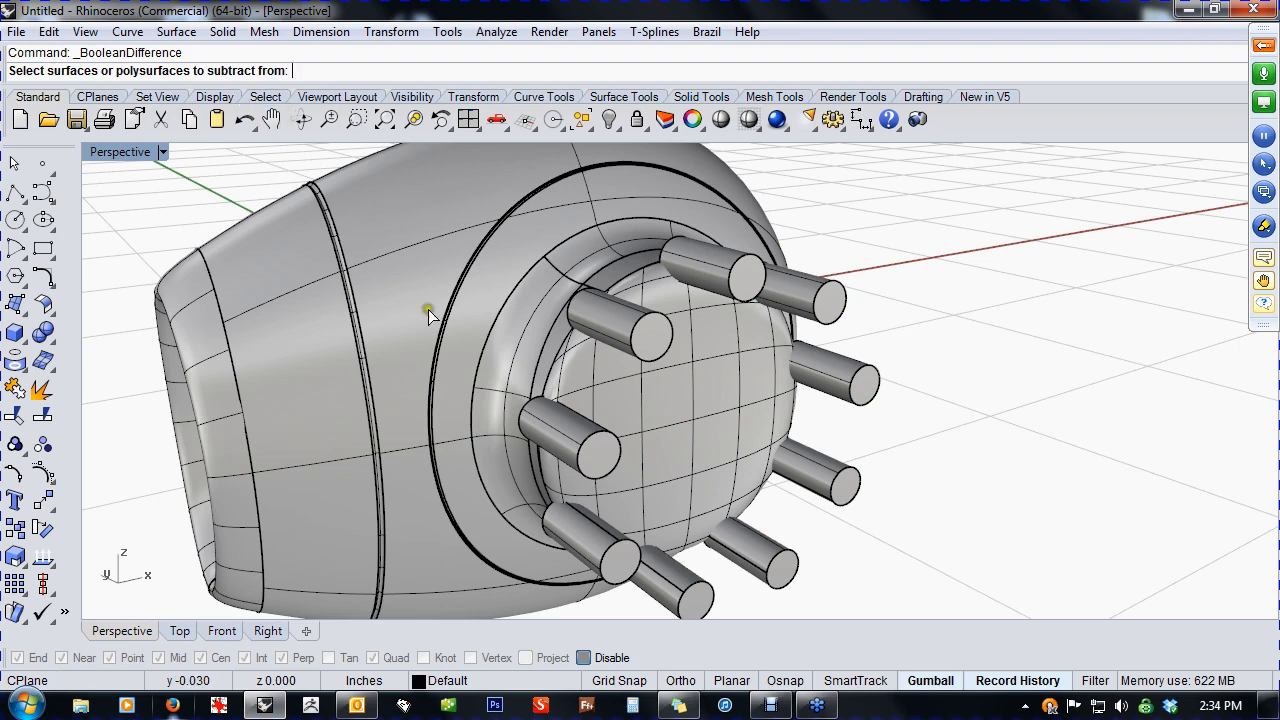
{"action": "left_click", "coordinate": [435, 347]}
{"action": "key", "text": "Return"}
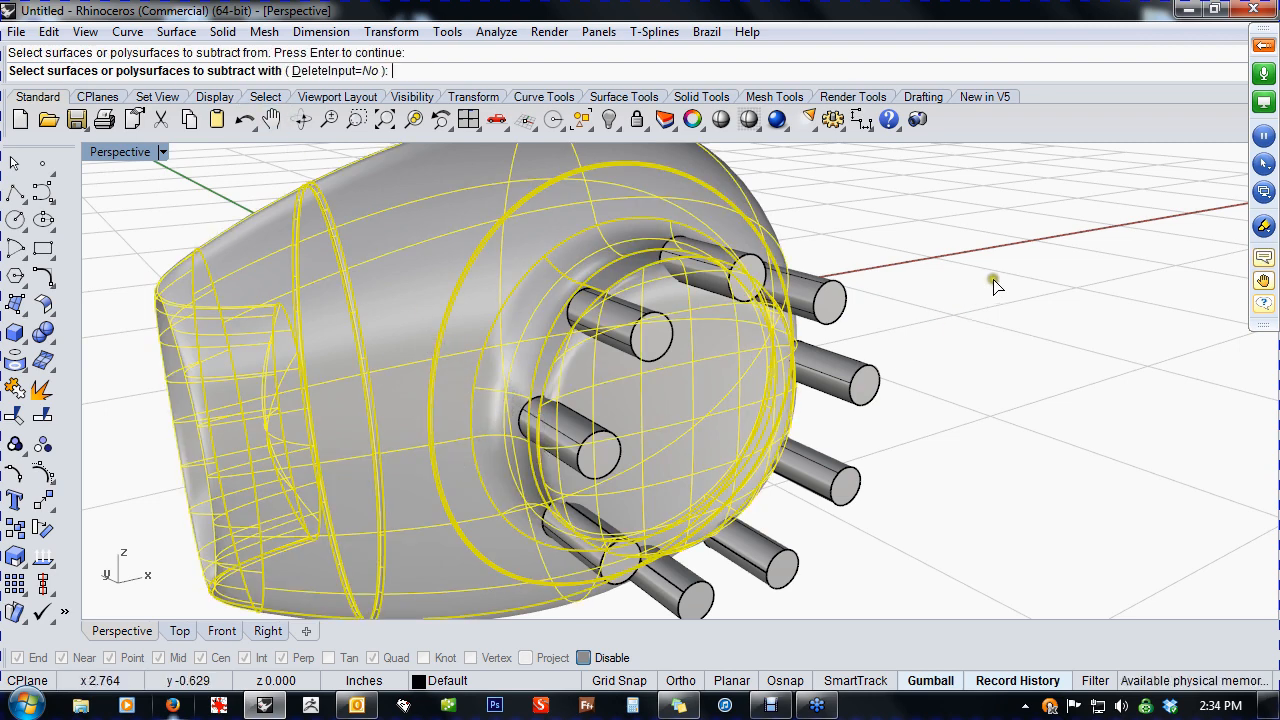
{"action": "left_click_drag", "start_coordinate": [503, 619], "coordinate": [503, 619]}
{"action": "key", "text": "Return"}
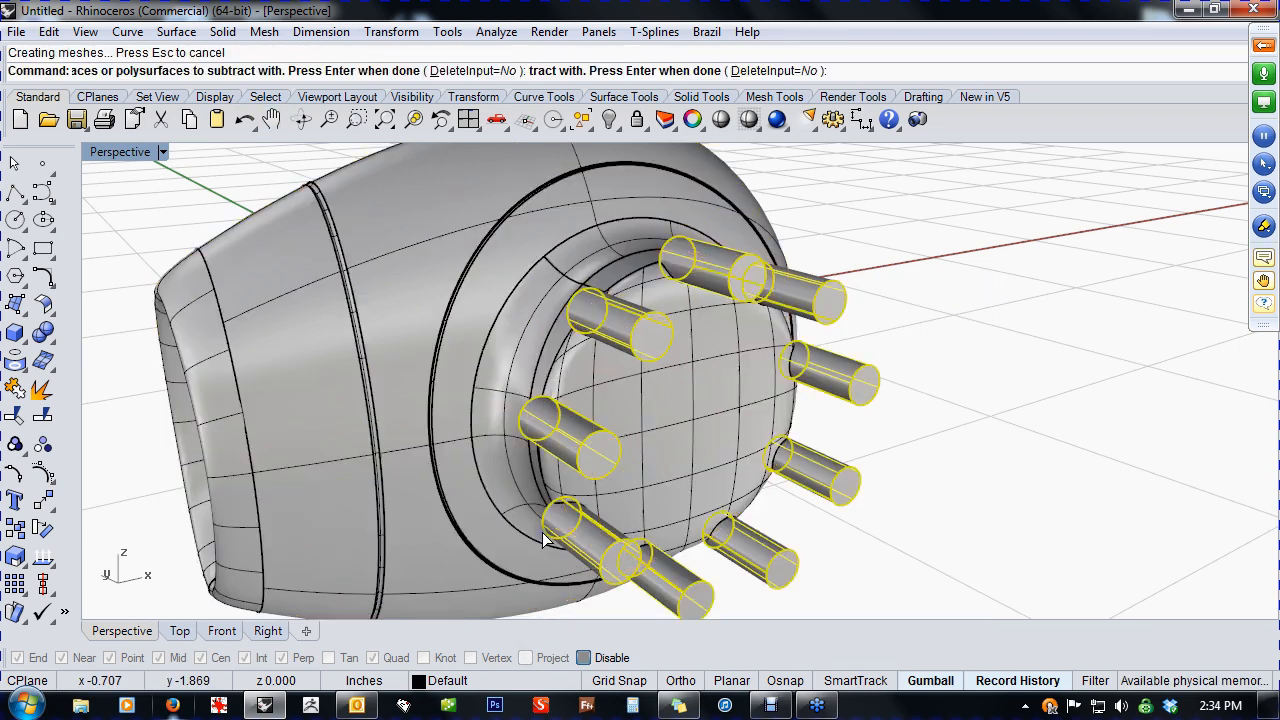
- Delete the nine leftover cutting cylinders around the pivot
{"action": "scroll", "coordinate": [538, 523], "scroll_direction": "down", "scroll_amount": 5}
{"action": "left_click_drag", "start_coordinate": [846, 337], "coordinate": [610, 591]}
{"action": "left_click", "coordinate": [493, 562], "text": "ctrl"}
{"action": "right_click_drag", "start_coordinate": [493, 562], "coordinate": [766, 486]}
{"action": "key", "text": "Delete"}
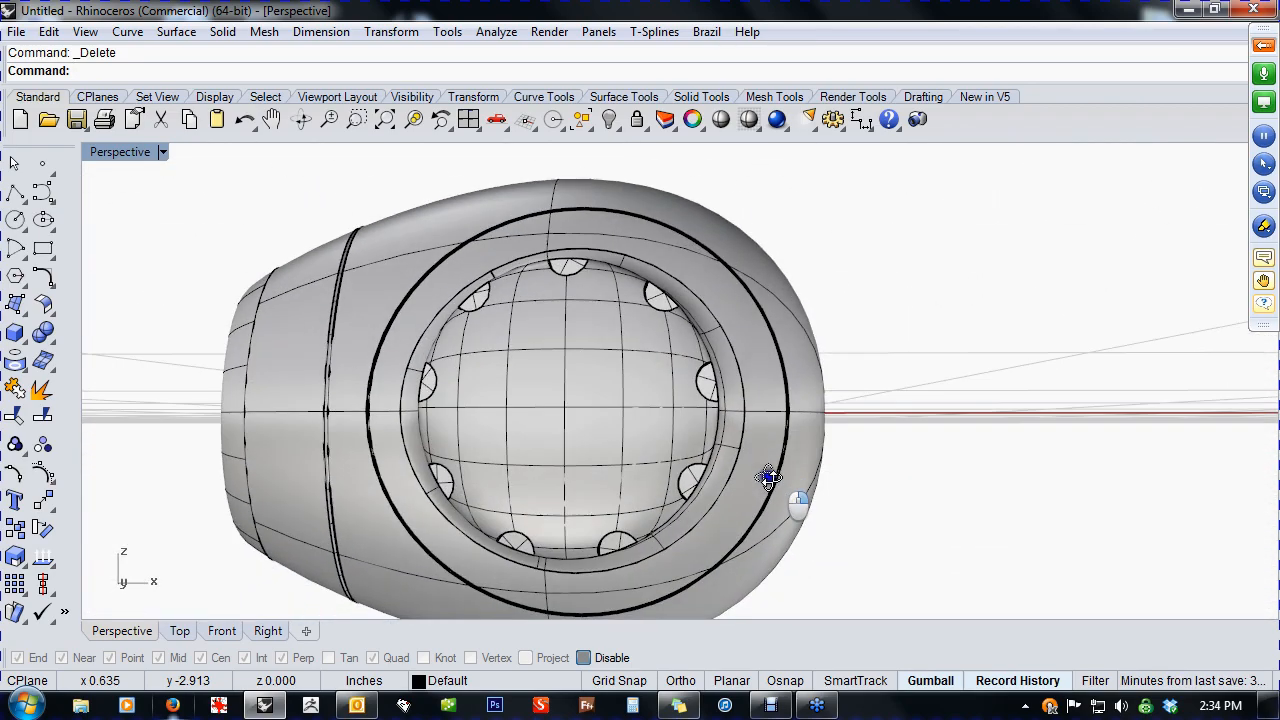
- Show all hidden objects, including the handle, and hide the construction curves around the dryer
{"action": "key", "text": "ctrl+alt+h"}
{"action": "scroll", "coordinate": [600, 437], "scroll_direction": "down", "scroll_amount": 3}
{"action": "right_click_drag", "start_coordinate": [600, 437], "coordinate": [671, 426]}
{"action": "type", "text": "f"}
{"action": "right_click", "coordinate": [746, 486]}
{"action": "scroll", "coordinate": [662, 446], "scroll_direction": "down", "scroll_amount": 4}
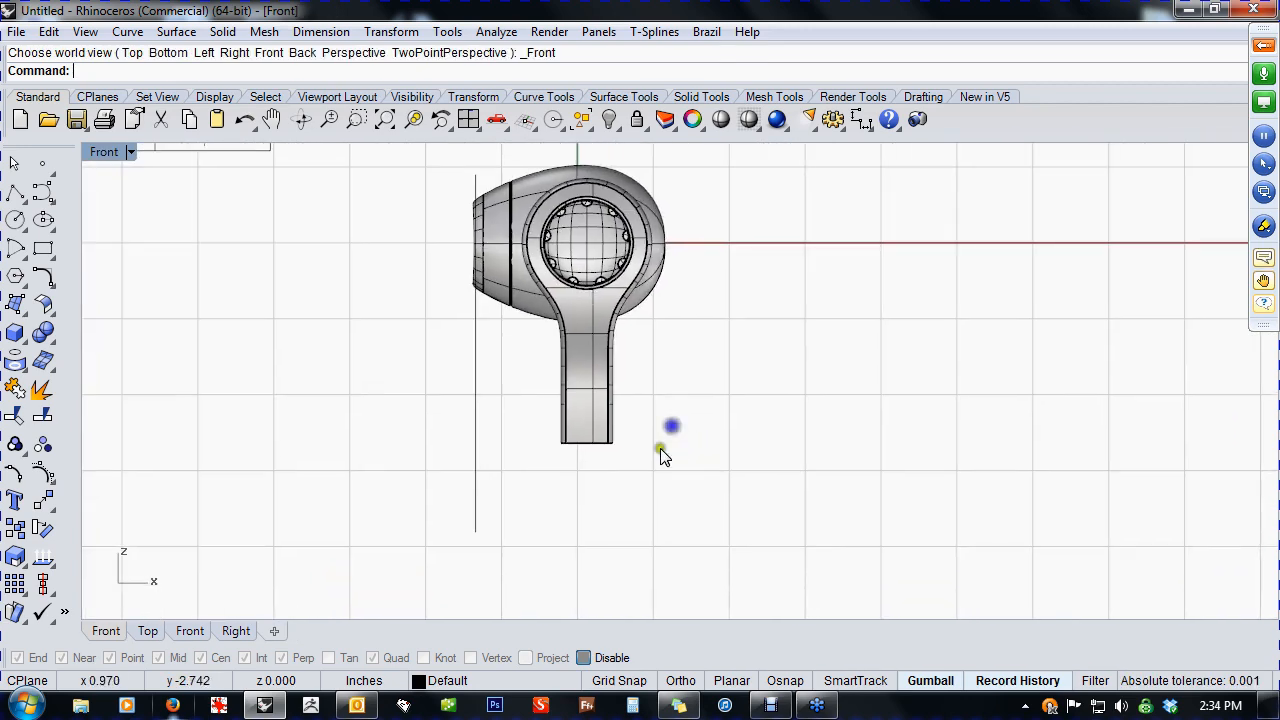
{"action": "scroll", "coordinate": [595, 465], "scroll_direction": "up", "scroll_amount": 6}
{"action": "right_click_drag", "start_coordinate": [595, 465], "coordinate": [645, 472]}
{"action": "type", "text": "p"}
{"action": "right_click", "coordinate": [571, 445]}
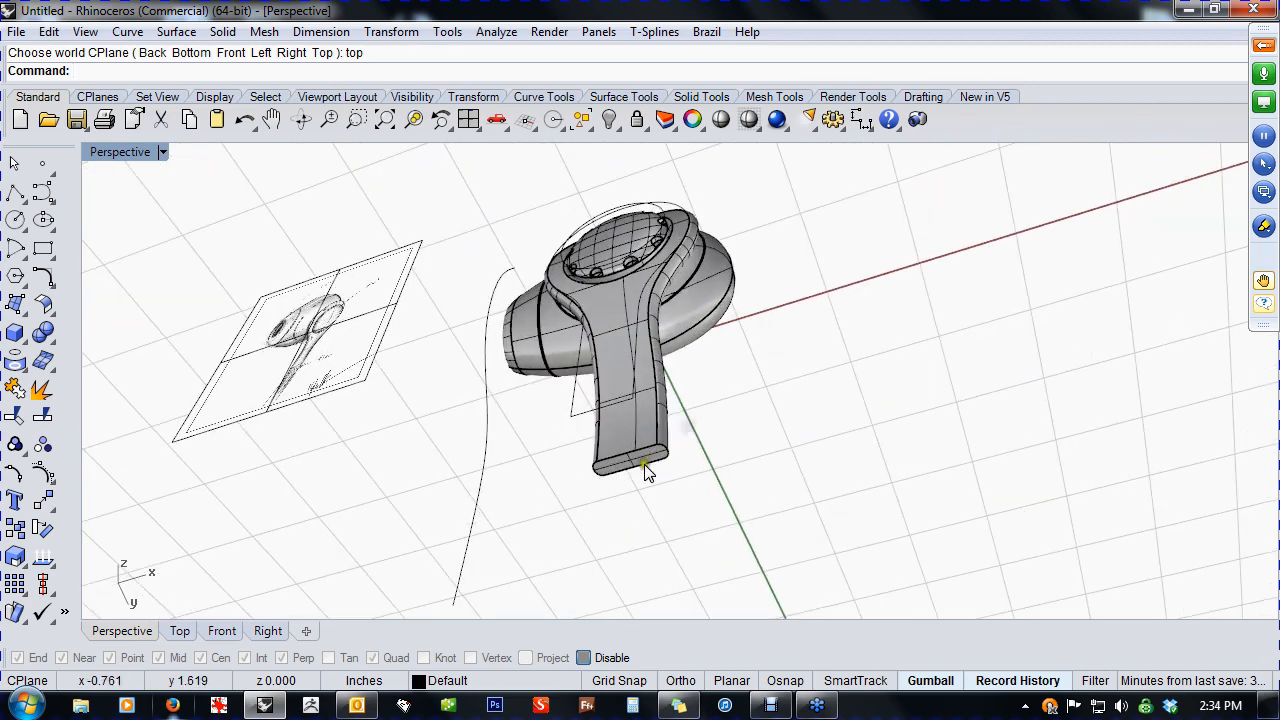
{"action": "right_click", "coordinate": [594, 508]}
{"action": "key", "text": "ctrl+h"}
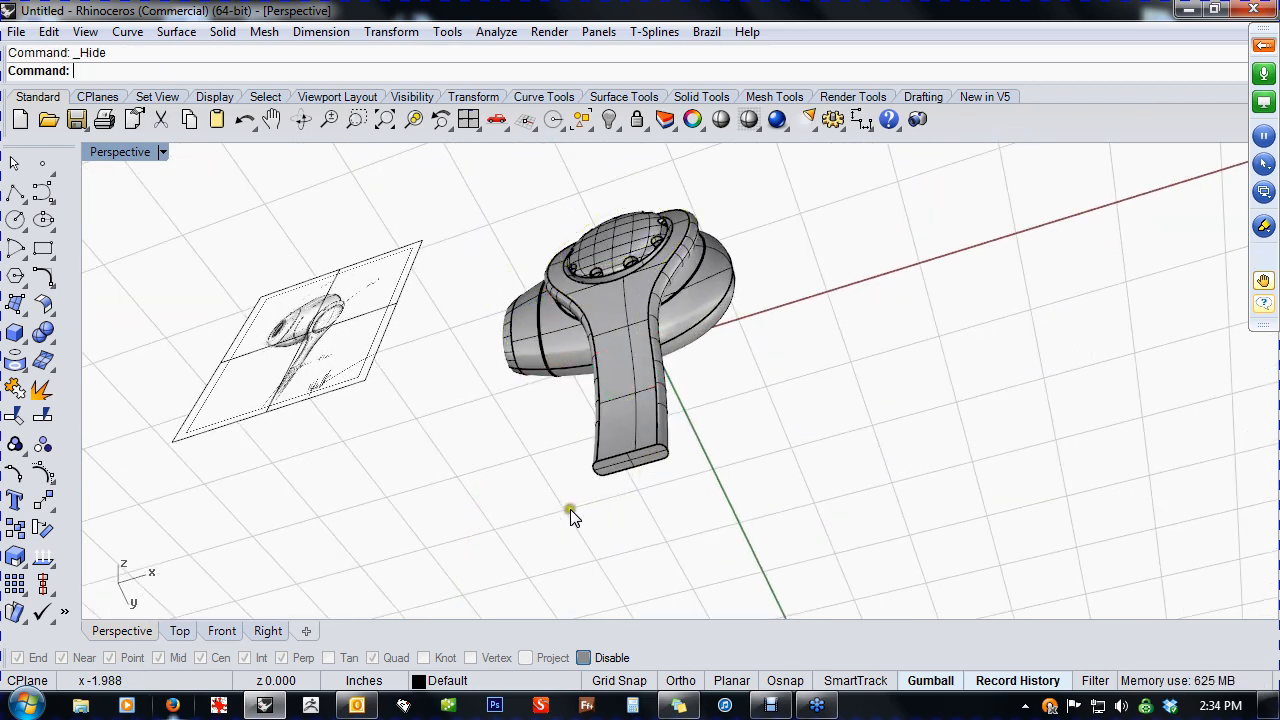
- Compare the flex section below the handle in the reference sketch with the modelled handle's lower end
{"action": "right_click_drag", "start_coordinate": [570, 509], "coordinate": [511, 520], "text": "shift"}
{"action": "right_click_drag", "start_coordinate": [594, 454], "coordinate": [708, 484]}
{"action": "scroll", "coordinate": [594, 454], "scroll_direction": "up", "scroll_amount": 6}
{"action": "scroll", "coordinate": [700, 480], "scroll_direction": "up", "scroll_amount": 2}
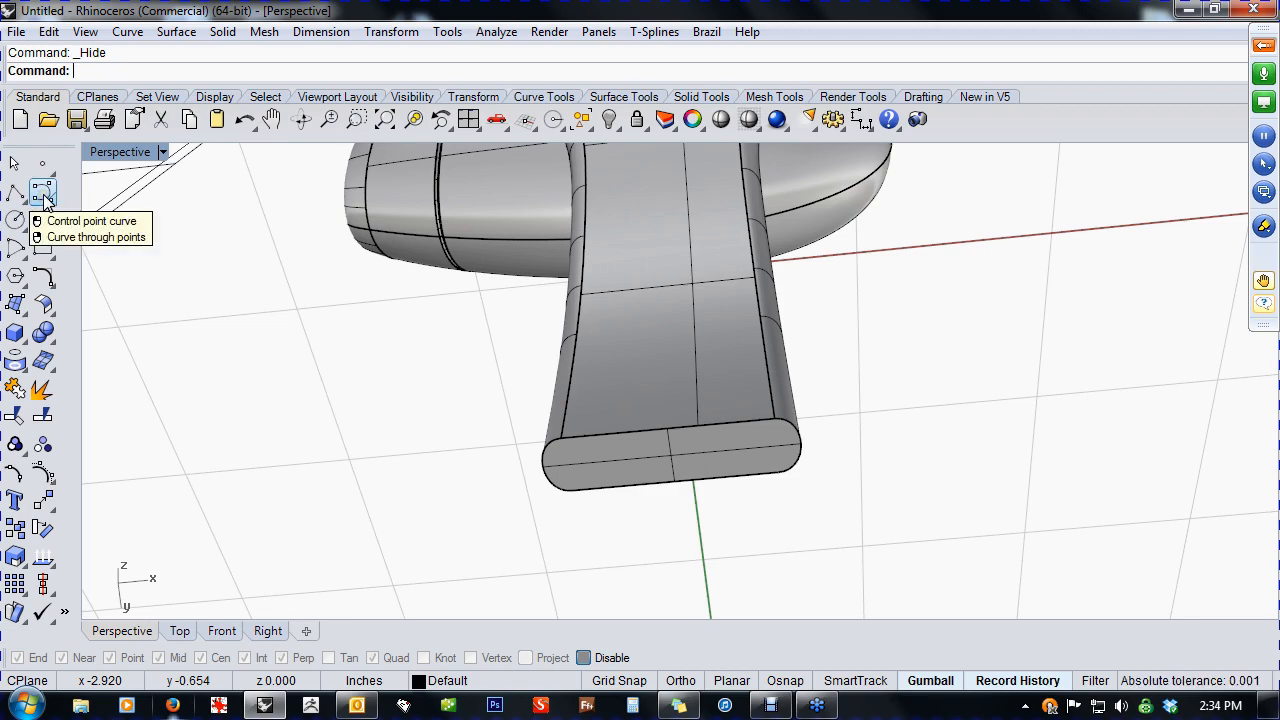
{"action": "mouse_move", "coordinate": [430, 478]}
{"action": "right_mouse_down"}
{"action": "mouse_move", "coordinate": [586, 457]}
{"action": "mouse_move", "coordinate": [494, 480]}
{"action": "mouse_move", "coordinate": [569, 463]}
{"action": "mouse_move", "coordinate": [631, 431]}
{"action": "mouse_move", "coordinate": [654, 472]}
{"action": "mouse_move", "coordinate": [631, 483]}
{"action": "mouse_move", "coordinate": [660, 543]}
{"action": "mouse_move", "coordinate": [686, 541]}
{"action": "mouse_move", "coordinate": [486, 429]}
{"action": "right_mouse_up"}
{"action": "scroll", "coordinate": [654, 472], "scroll_direction": "down", "scroll_amount": 5}
{"action": "scroll", "coordinate": [660, 543], "scroll_direction": "down", "scroll_amount": 5}
{"action": "scroll", "coordinate": [476, 322], "scroll_direction": "up", "scroll_amount": 5}
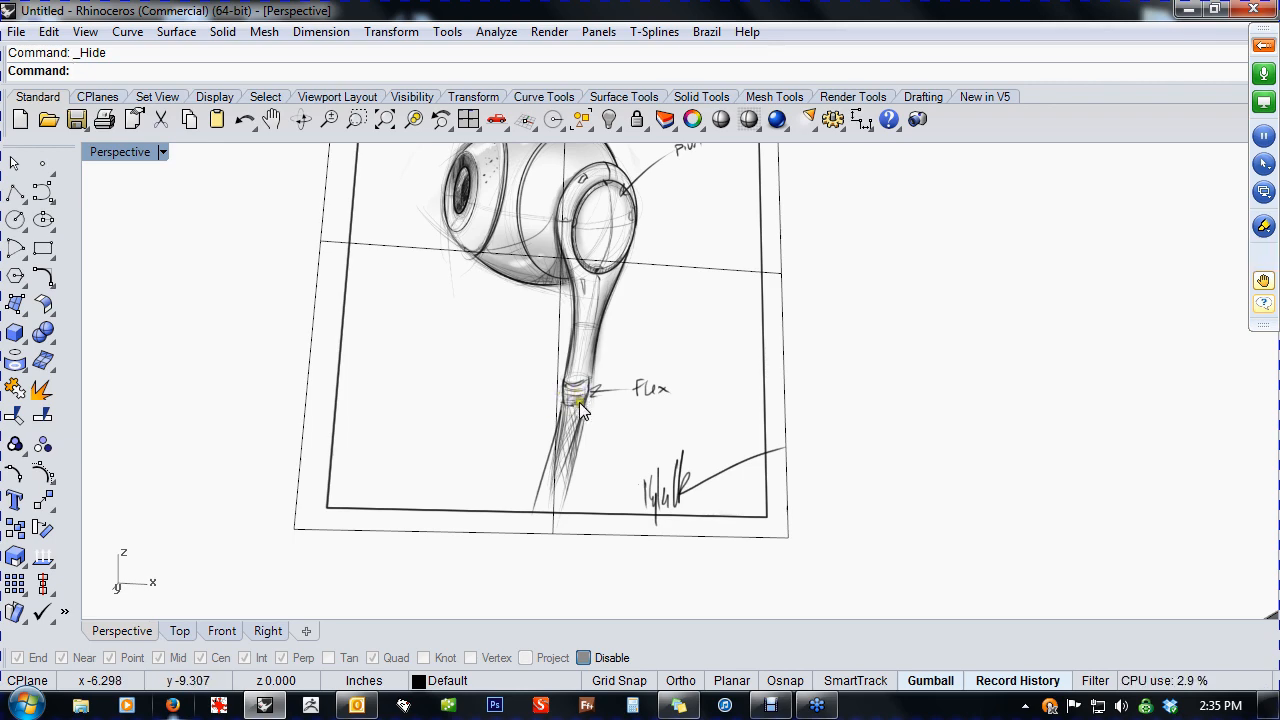
{"action": "scroll", "coordinate": [566, 460], "scroll_direction": "down", "scroll_amount": 8}
{"action": "mouse_move", "coordinate": [634, 526]}
{"action": "right_mouse_down"}
{"action": "mouse_move", "coordinate": [586, 443]}
{"action": "mouse_move", "coordinate": [636, 486]}
{"action": "mouse_move", "coordinate": [666, 541]}
{"action": "mouse_move", "coordinate": [689, 506]}
{"action": "right_mouse_up"}
{"action": "scroll", "coordinate": [648, 508], "scroll_direction": "up", "scroll_amount": 3}
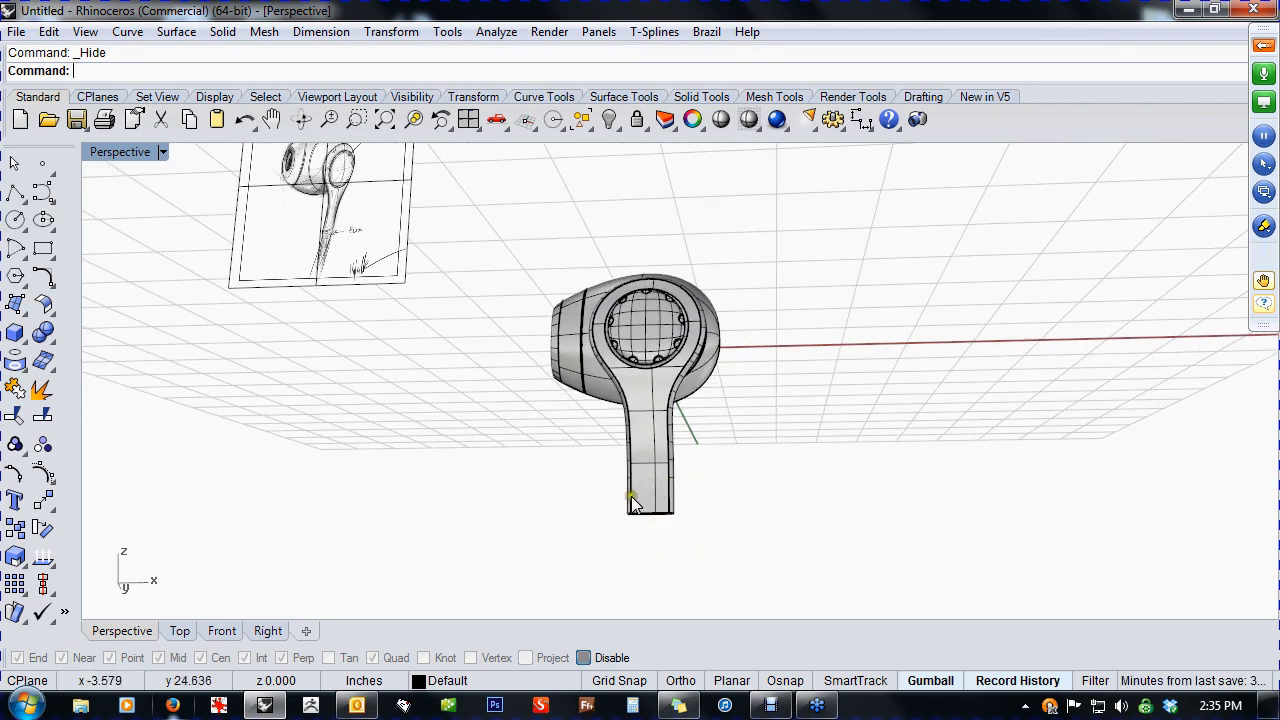
- Create a solid vertical cylinder of about 0.086 in radius centred on the handle's end face, extending straight down
{"action": "right_click_drag", "start_coordinate": [676, 505], "coordinate": [688, 362]}
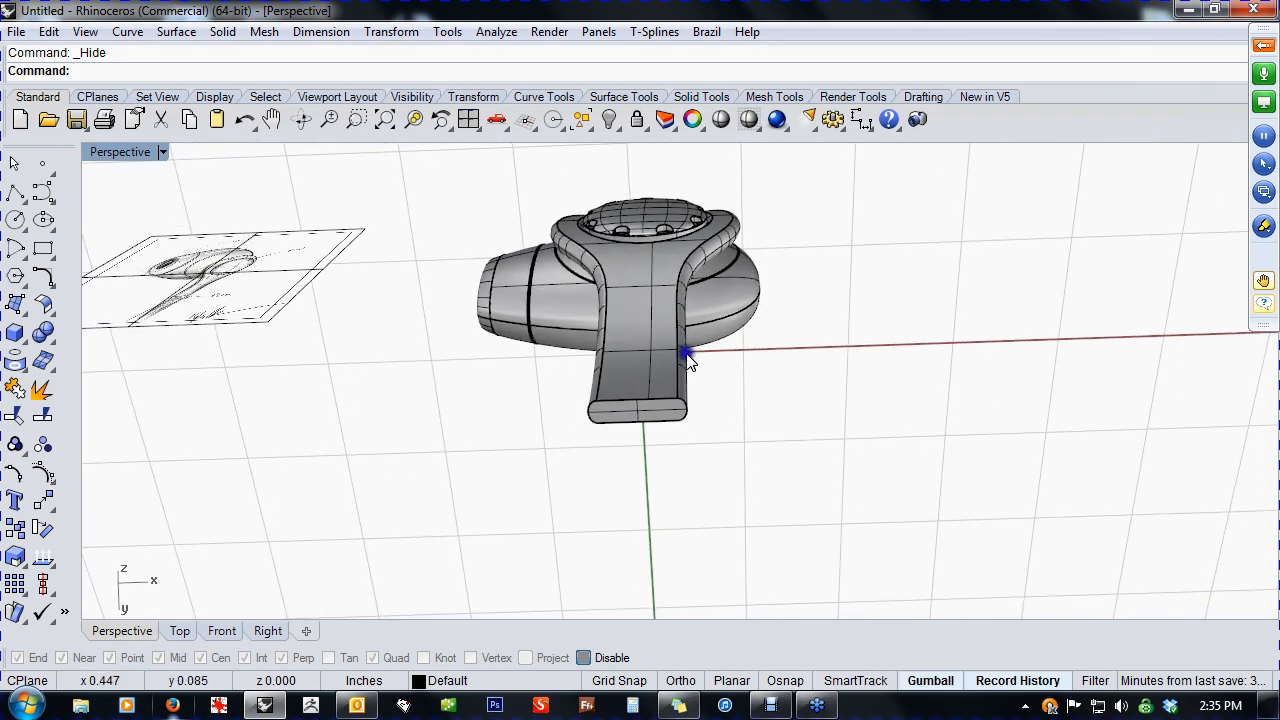
{"action": "mouse_move", "coordinate": [646, 406]}
{"action": "right_mouse_down"}
{"action": "mouse_move", "coordinate": [680, 491]}
{"action": "mouse_move", "coordinate": [651, 423]}
{"action": "right_mouse_up"}
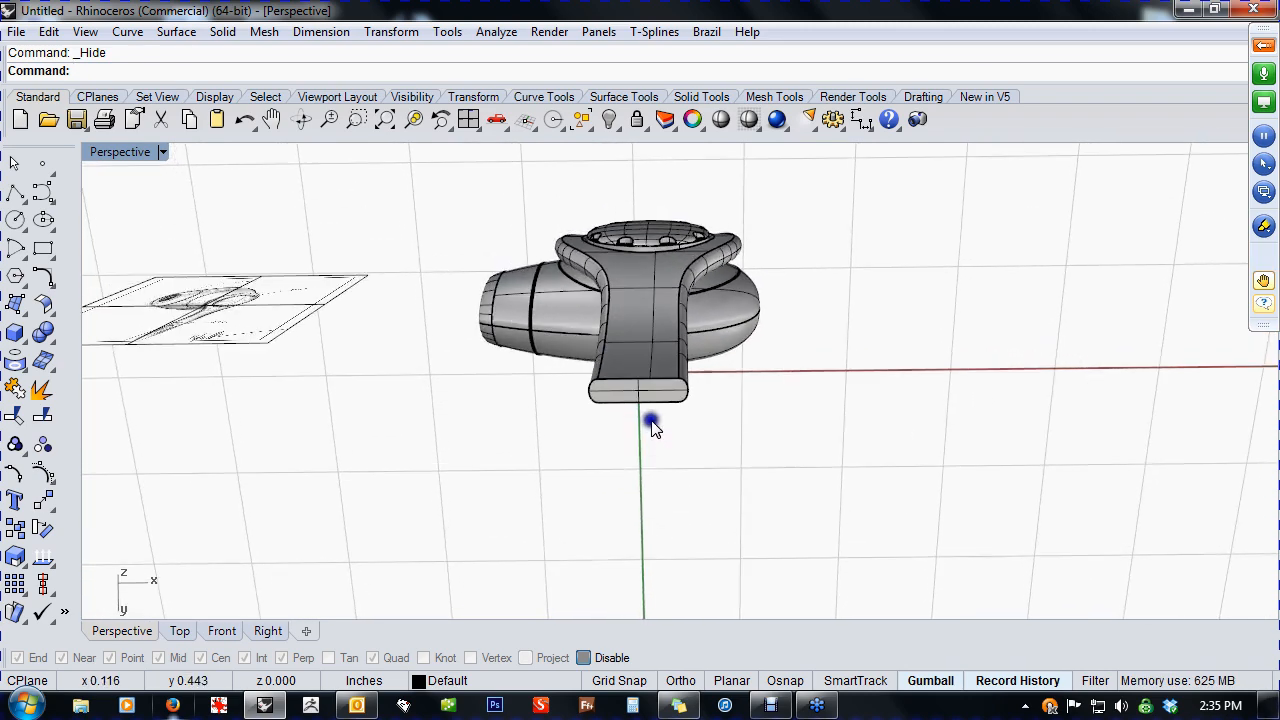
{"action": "scroll", "coordinate": [648, 415], "scroll_direction": "up", "scroll_amount": 2}
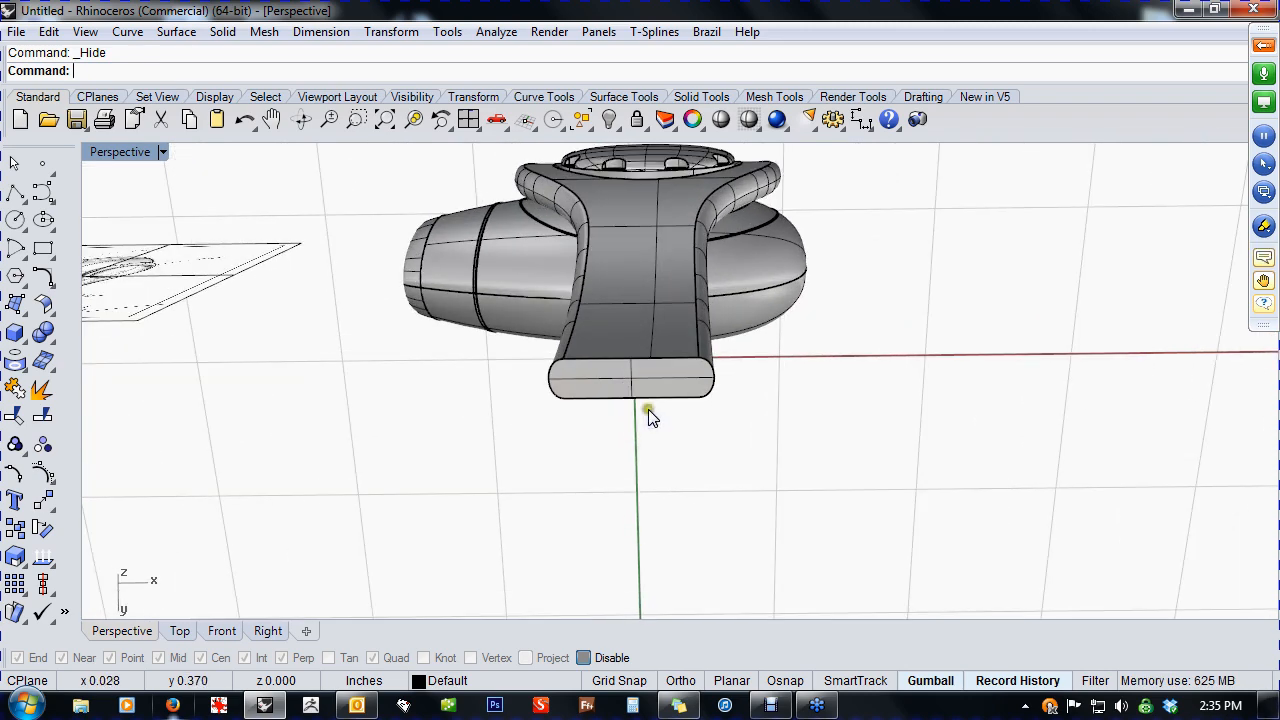
{"action": "left_click", "coordinate": [16, 222]}
{"action": "scroll", "coordinate": [608, 397], "scroll_direction": "up", "scroll_amount": 2}
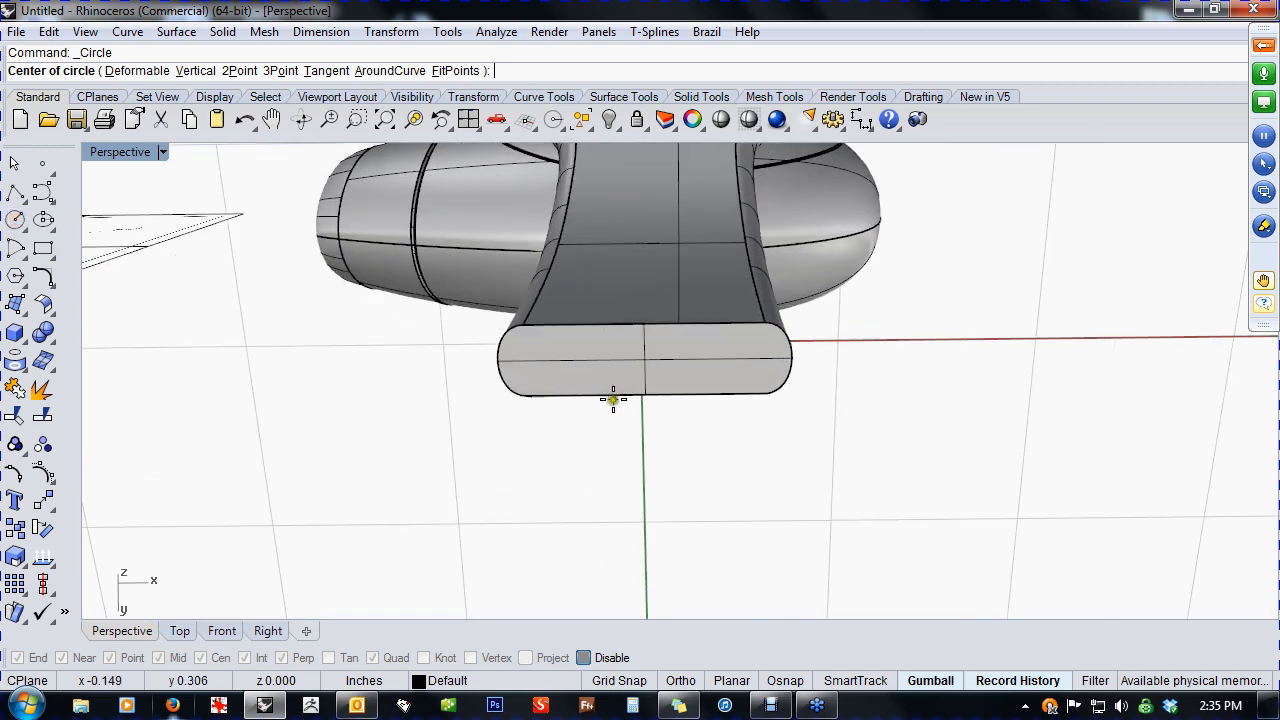
{"action": "left_click", "coordinate": [27, 347]}
{"action": "left_click", "coordinate": [68, 343]}
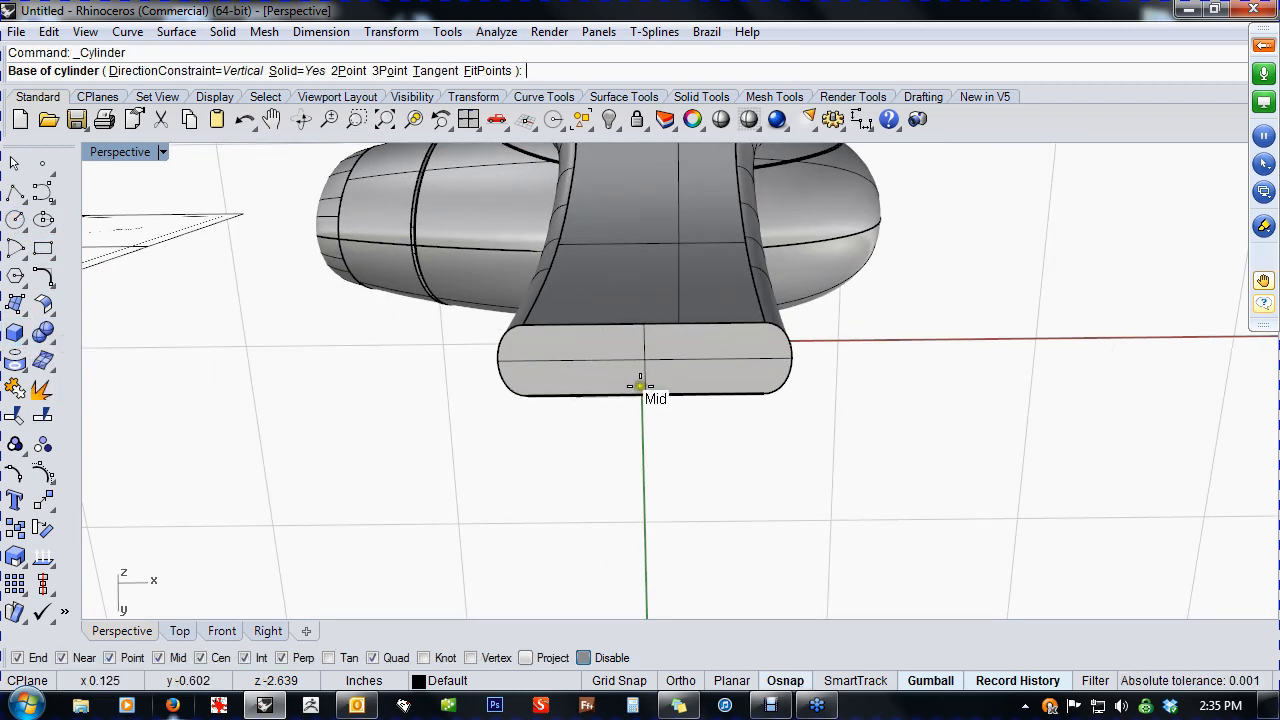
{"action": "left_click", "coordinate": [787, 680]}
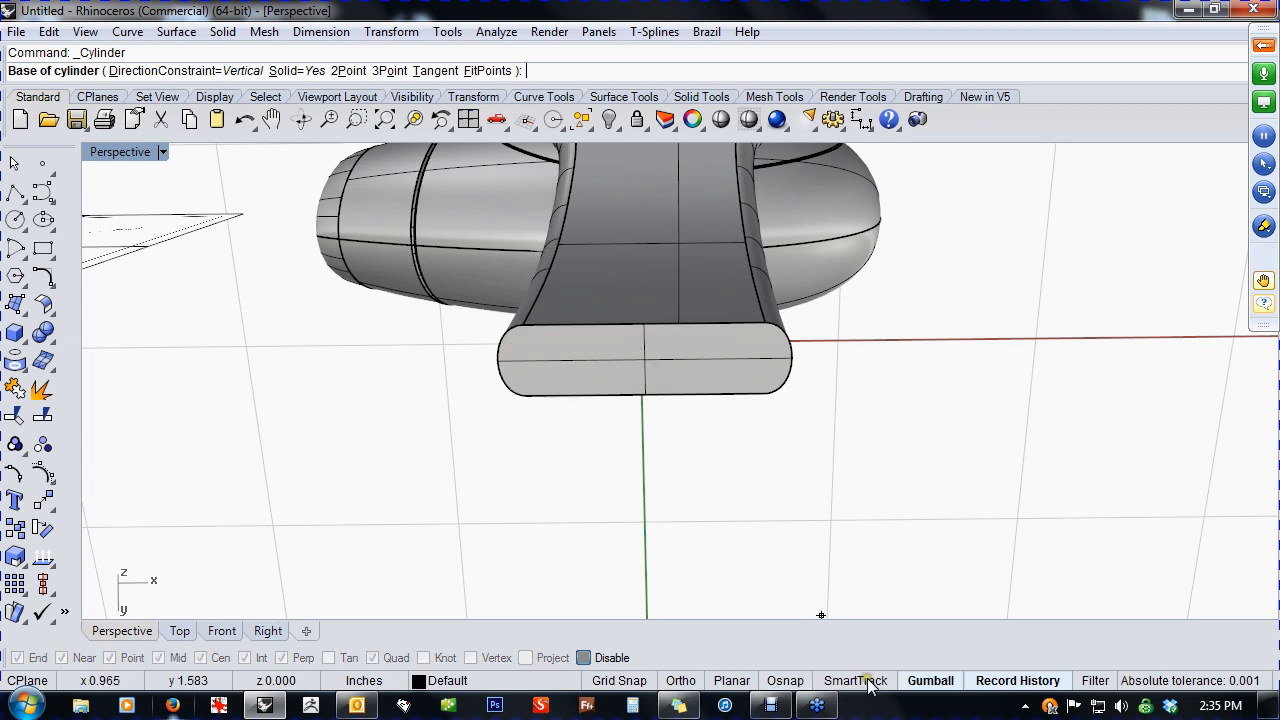
{"action": "key", "text": "alt"}
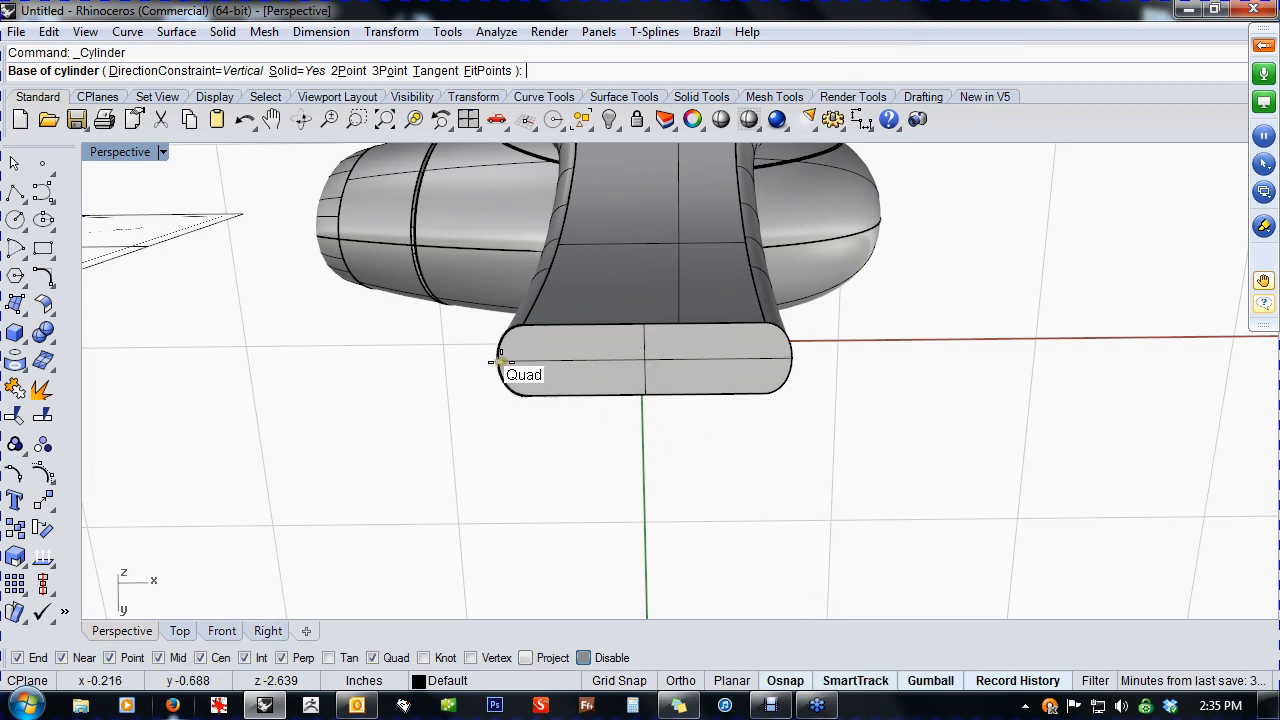
{"action": "left_click", "coordinate": [643, 358]}
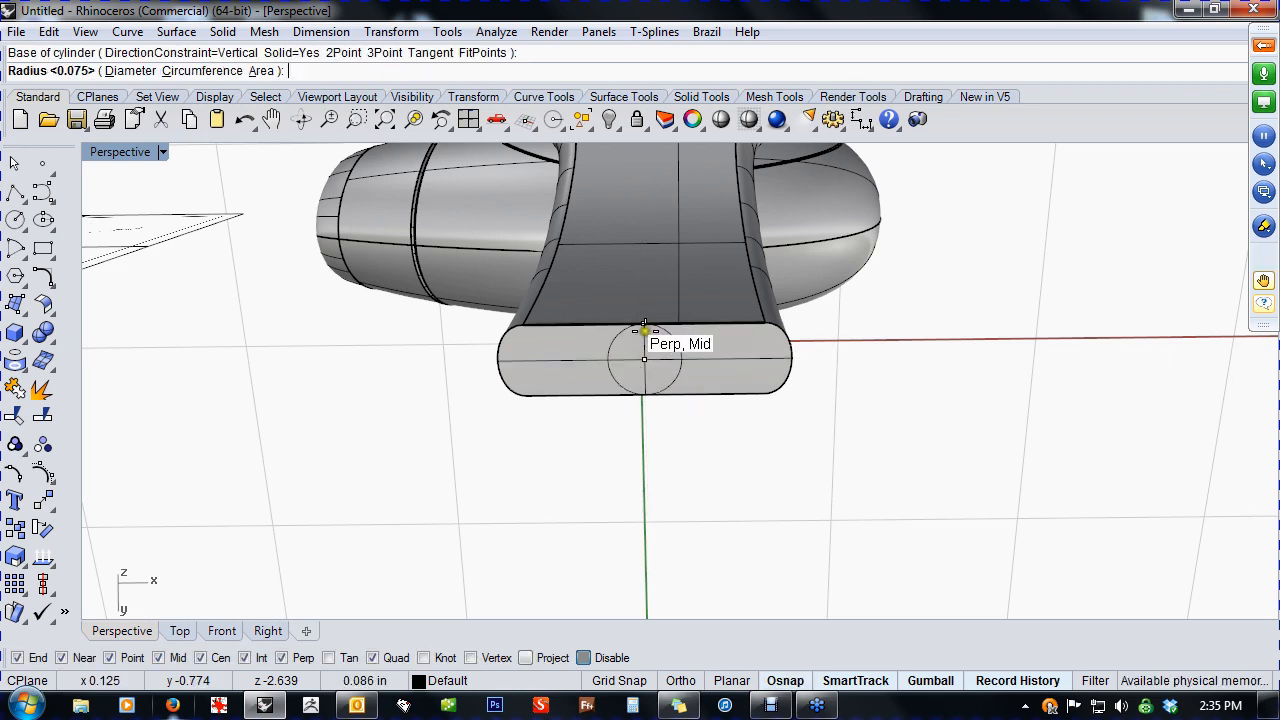
{"action": "left_click", "coordinate": [645, 325]}
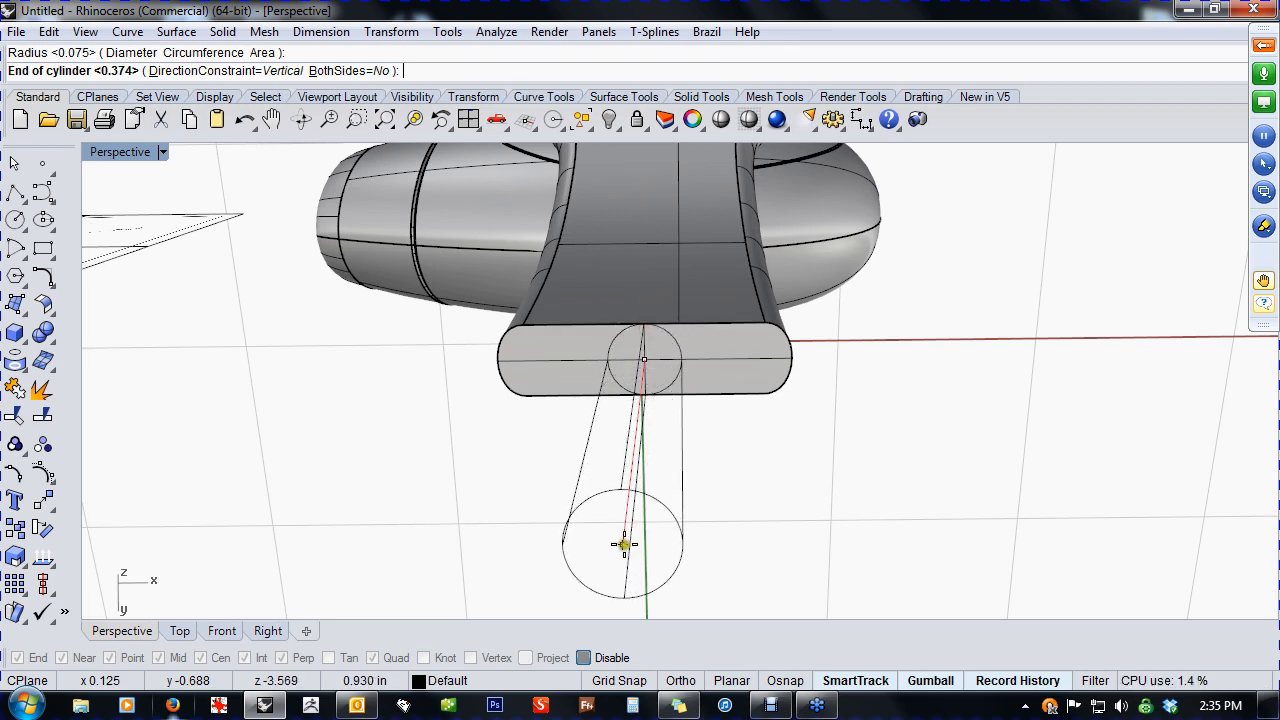
{"action": "left_click", "coordinate": [632, 525]}
- Move the cylinder straight down about 1.04 in to leave a gap below the handle
{"action": "right_click_drag", "start_coordinate": [635, 521], "coordinate": [638, 397]}
{"action": "left_click", "coordinate": [615, 397]}
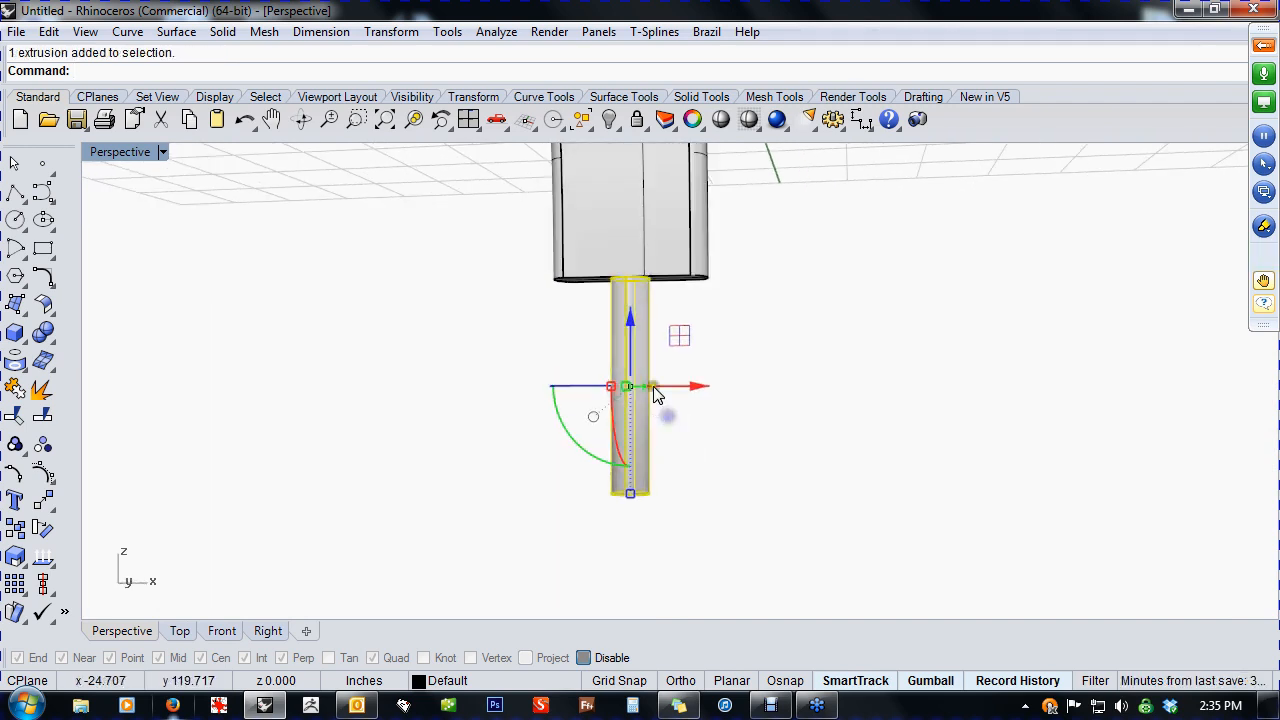
{"action": "left_click_drag", "start_coordinate": [631, 317], "coordinate": [617, 555]}
{"action": "right_click_drag", "start_coordinate": [617, 555], "coordinate": [590, 530]}
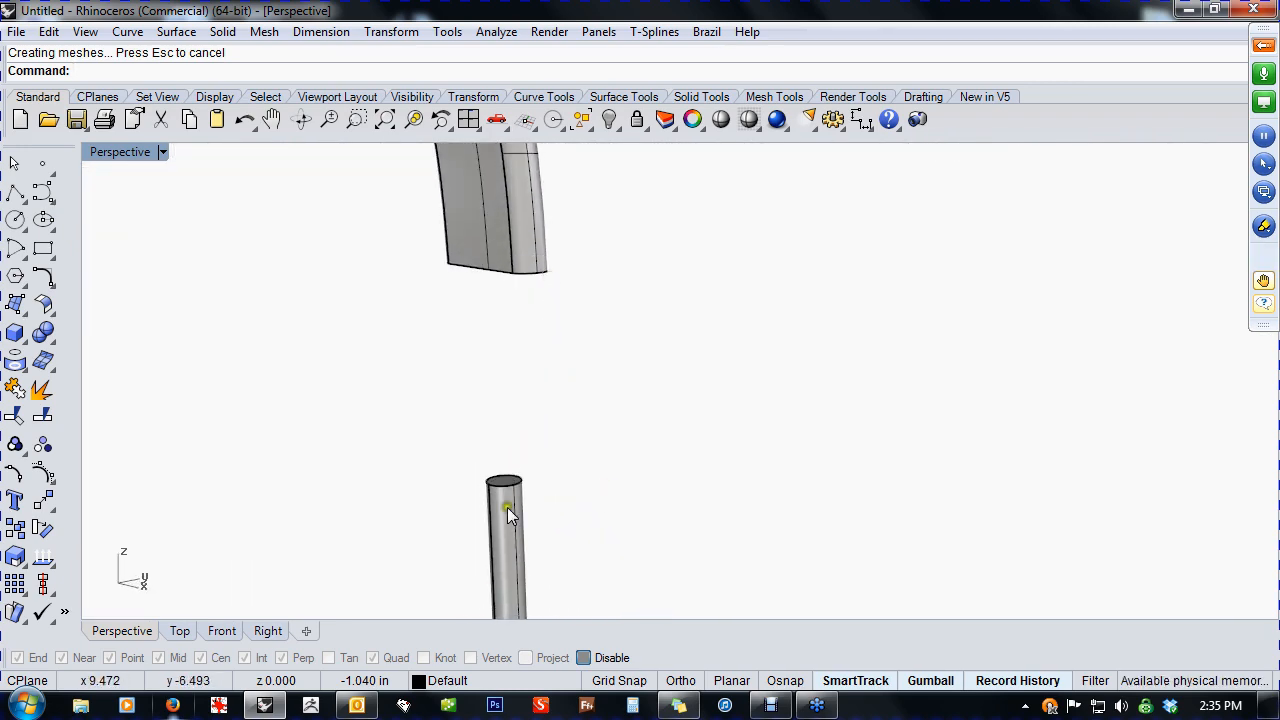
- Extract the handle's lower end face and the cylinder's top cap and delete both surfaces
{"action": "right_click_drag", "start_coordinate": [507, 512], "coordinate": [603, 415]}
{"action": "right_click_drag", "start_coordinate": [519, 277], "coordinate": [526, 237]}
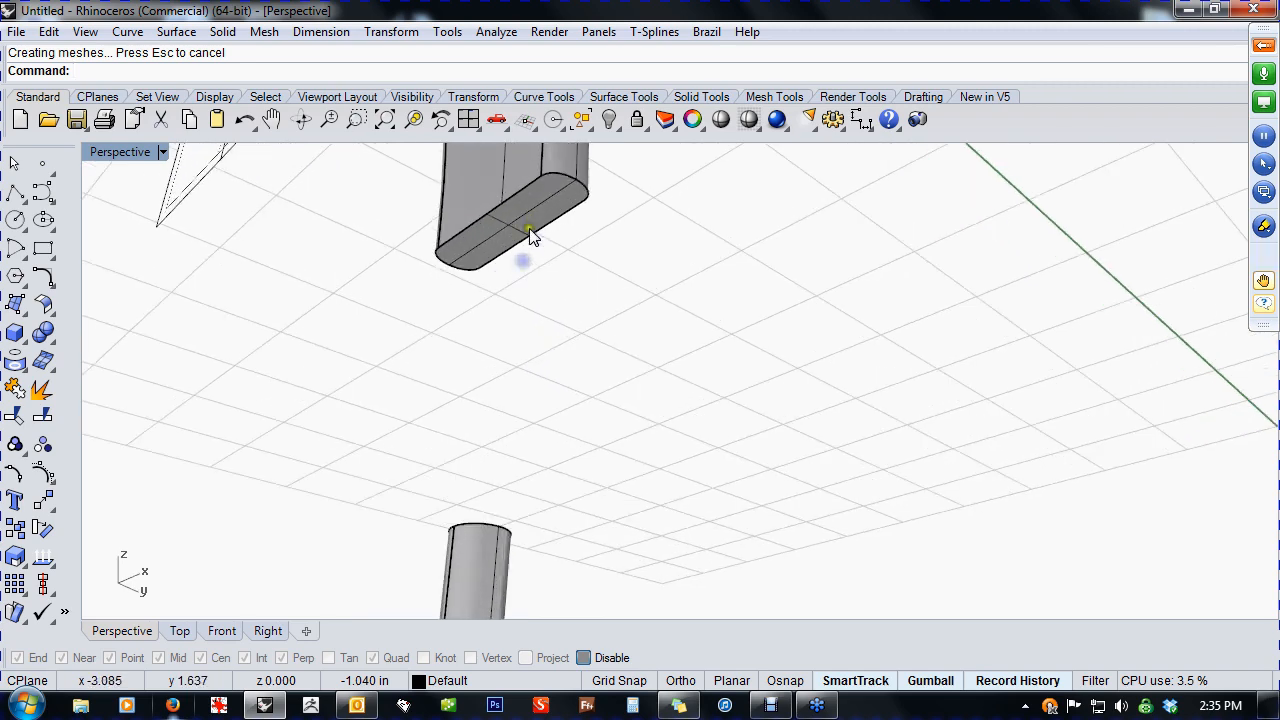
{"action": "middle_click", "coordinate": [512, 256]}
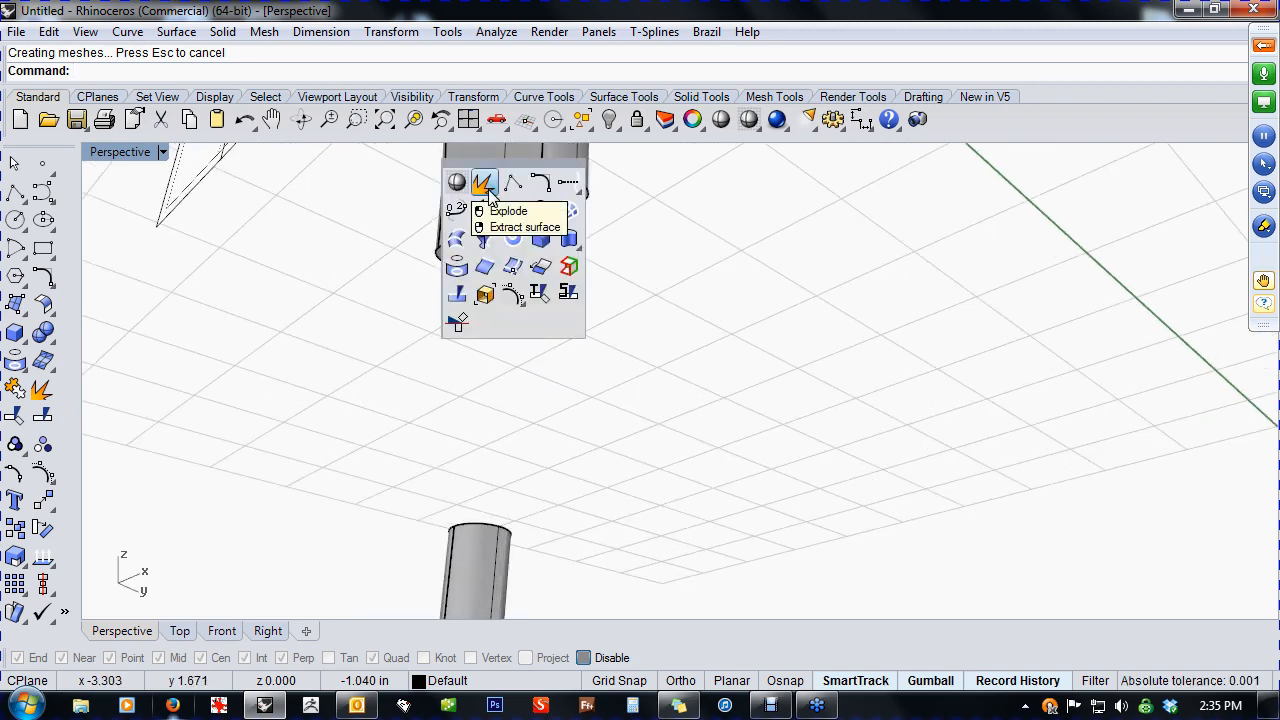
{"action": "left_click", "coordinate": [359, 347]}
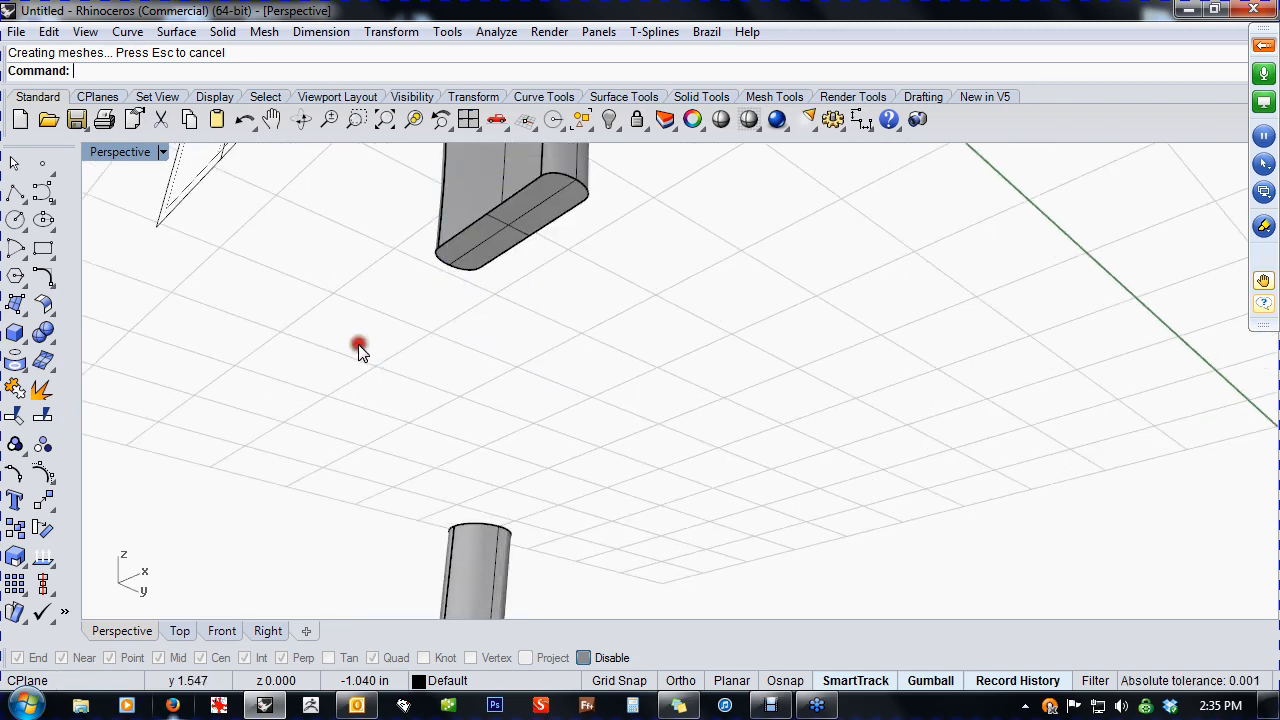
{"action": "right_click", "coordinate": [40, 393]}
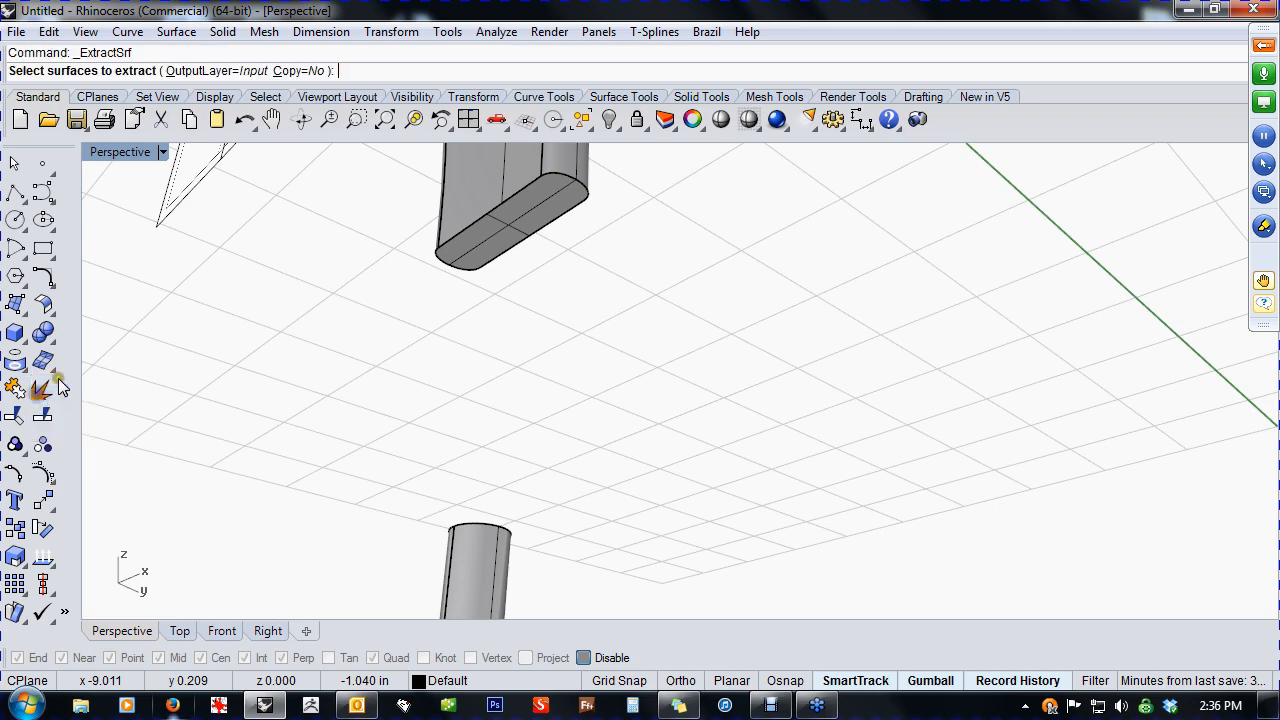
{"action": "left_click", "coordinate": [483, 254]}
{"action": "right_click_drag", "start_coordinate": [521, 269], "coordinate": [510, 460]}
{"action": "scroll", "coordinate": [510, 460], "scroll_direction": "up", "scroll_amount": 4}
{"action": "left_click", "coordinate": [499, 609]}
{"action": "right_click_drag", "start_coordinate": [499, 612], "coordinate": [533, 380]}
{"action": "right_click", "coordinate": [537, 400]}
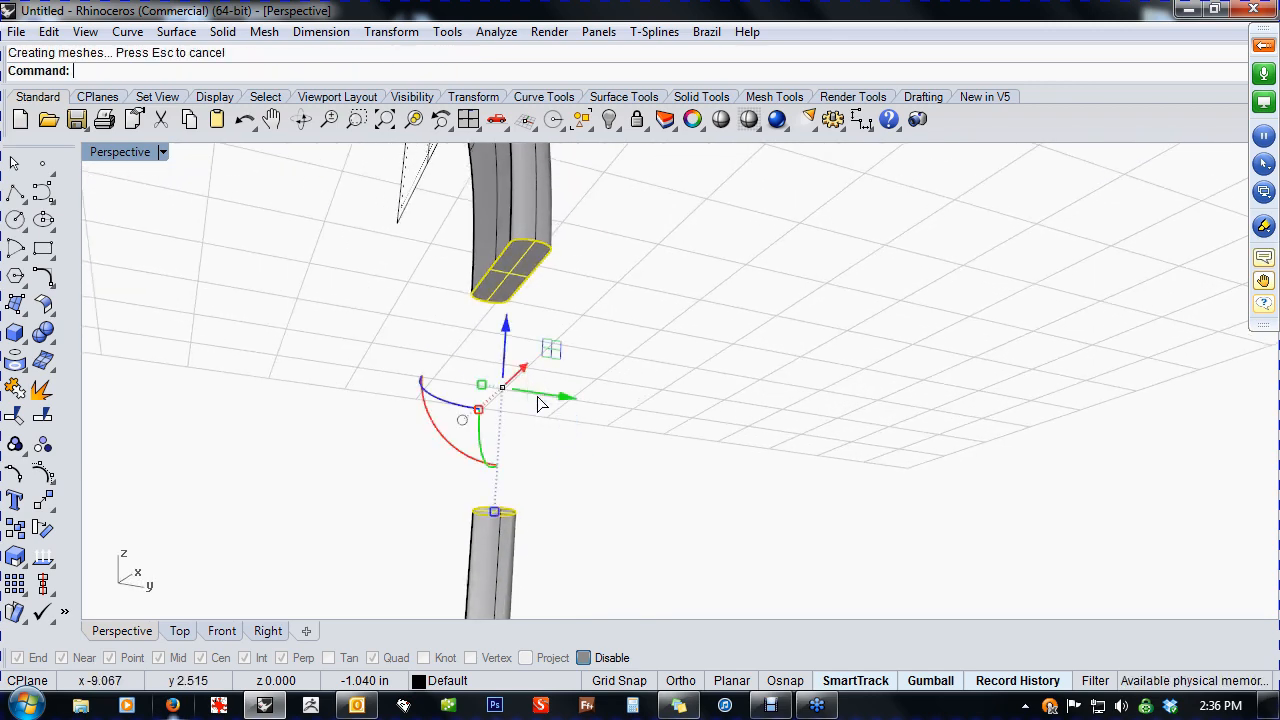
{"action": "key", "text": "Delete"}
- Start a tangent surface blend between the handle's open lower edge and the cylinder's open top edge
{"action": "right_click_drag", "start_coordinate": [537, 404], "coordinate": [605, 510]}
{"action": "left_click", "coordinate": [52, 315]}
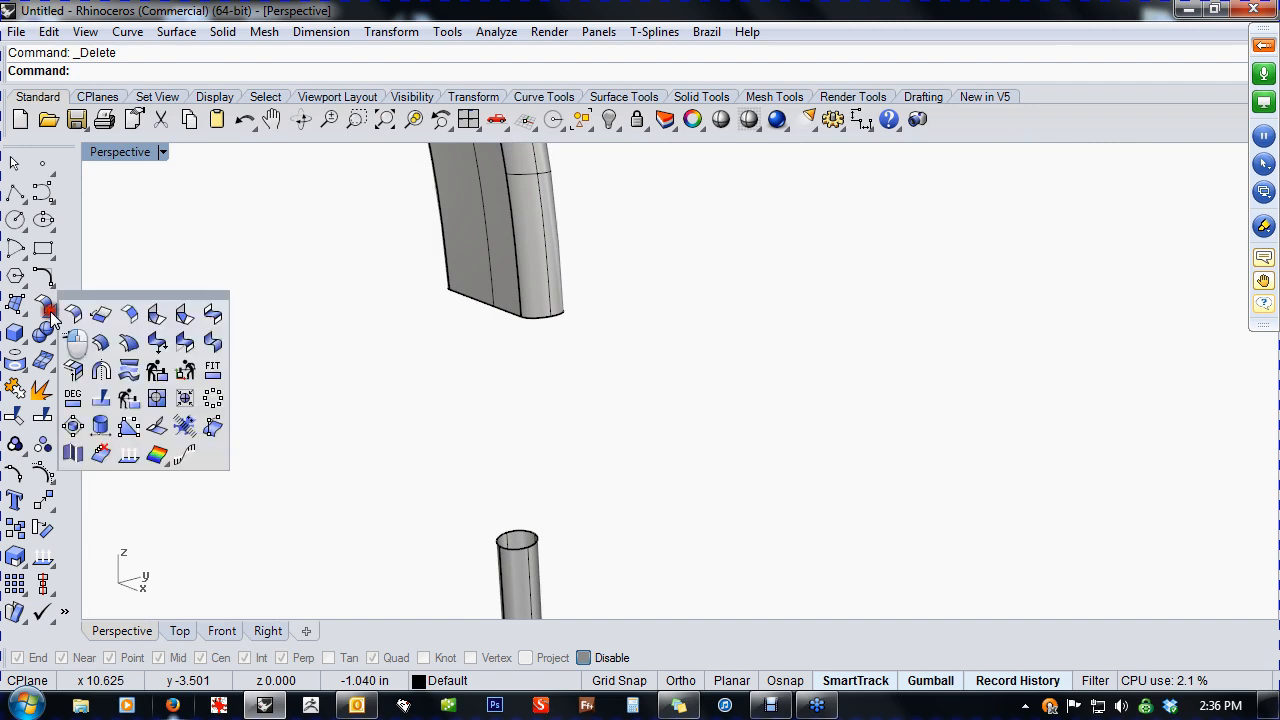
{"action": "left_click", "coordinate": [212, 314]}
{"action": "left_click", "coordinate": [538, 322]}
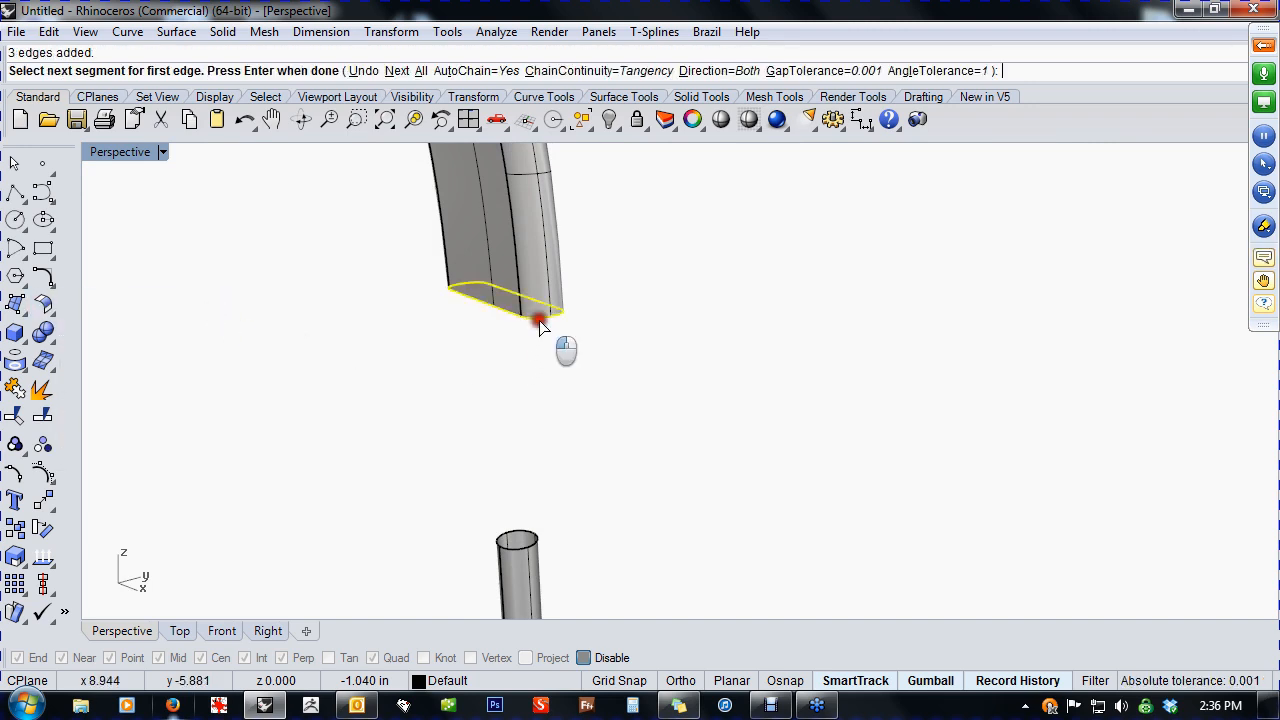
{"action": "left_click", "coordinate": [515, 540]}
{"action": "right_click", "coordinate": [594, 528]}
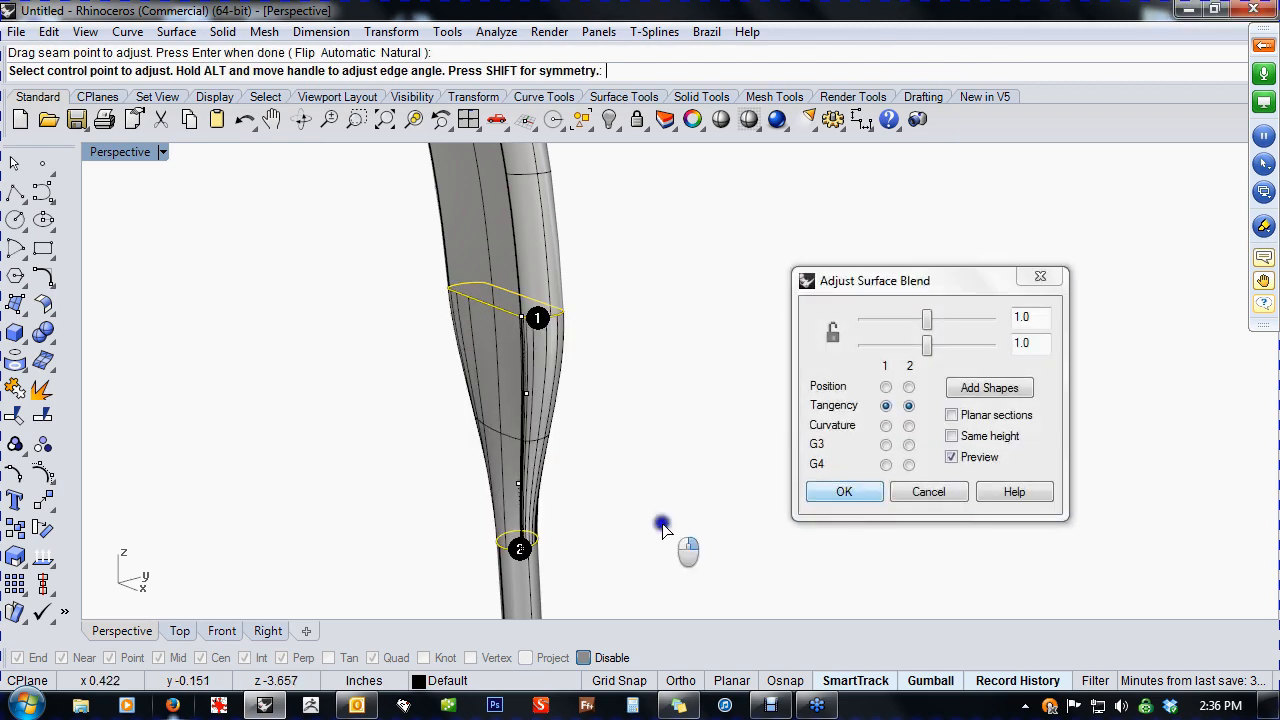
- Finish the surface blend with its section handles centred on both edges and bulges of about 0.64 at the handle and 1.69 at the cylinder
{"action": "right_click_drag", "start_coordinate": [662, 527], "coordinate": [716, 480]}
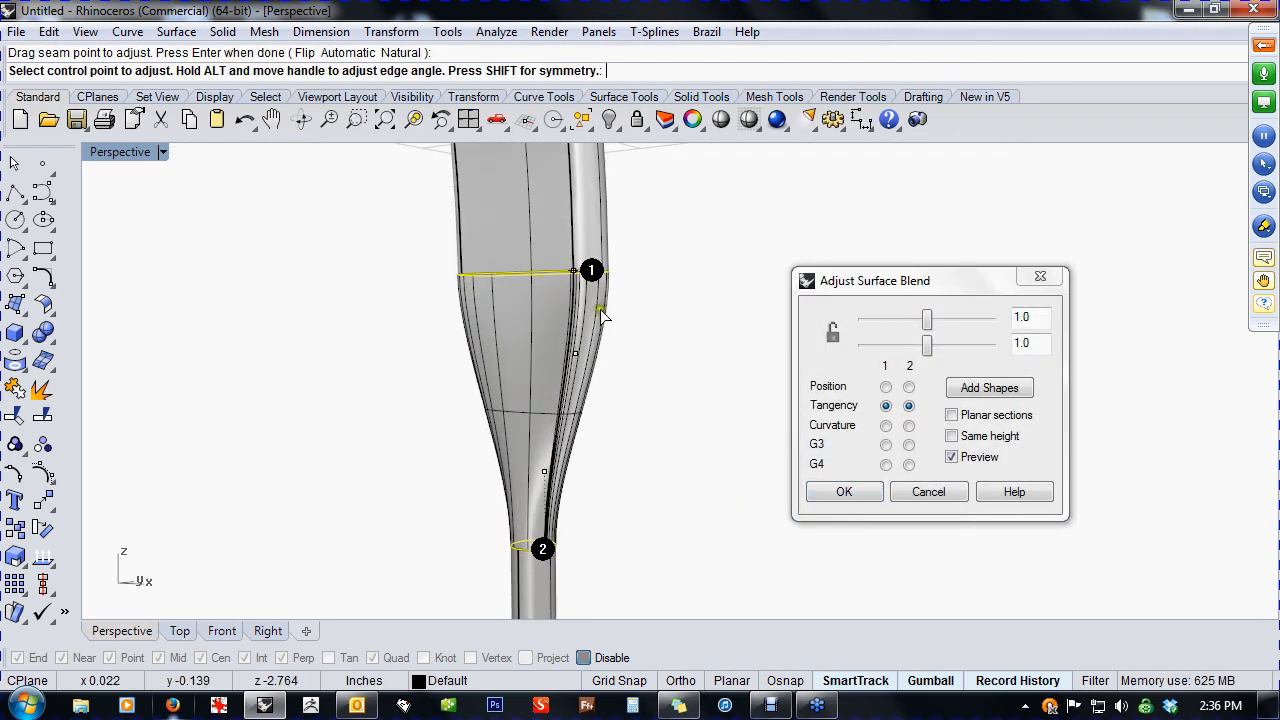
{"action": "left_click", "coordinate": [575, 272]}
{"action": "mouse_move", "coordinate": [536, 284]}
{"action": "right_mouse_down"}
{"action": "mouse_move", "coordinate": [635, 310]}
{"action": "mouse_move", "coordinate": [560, 349]}
{"action": "mouse_move", "coordinate": [412, 385]}
{"action": "mouse_move", "coordinate": [608, 371]}
{"action": "mouse_move", "coordinate": [585, 358]}
{"action": "right_mouse_up"}
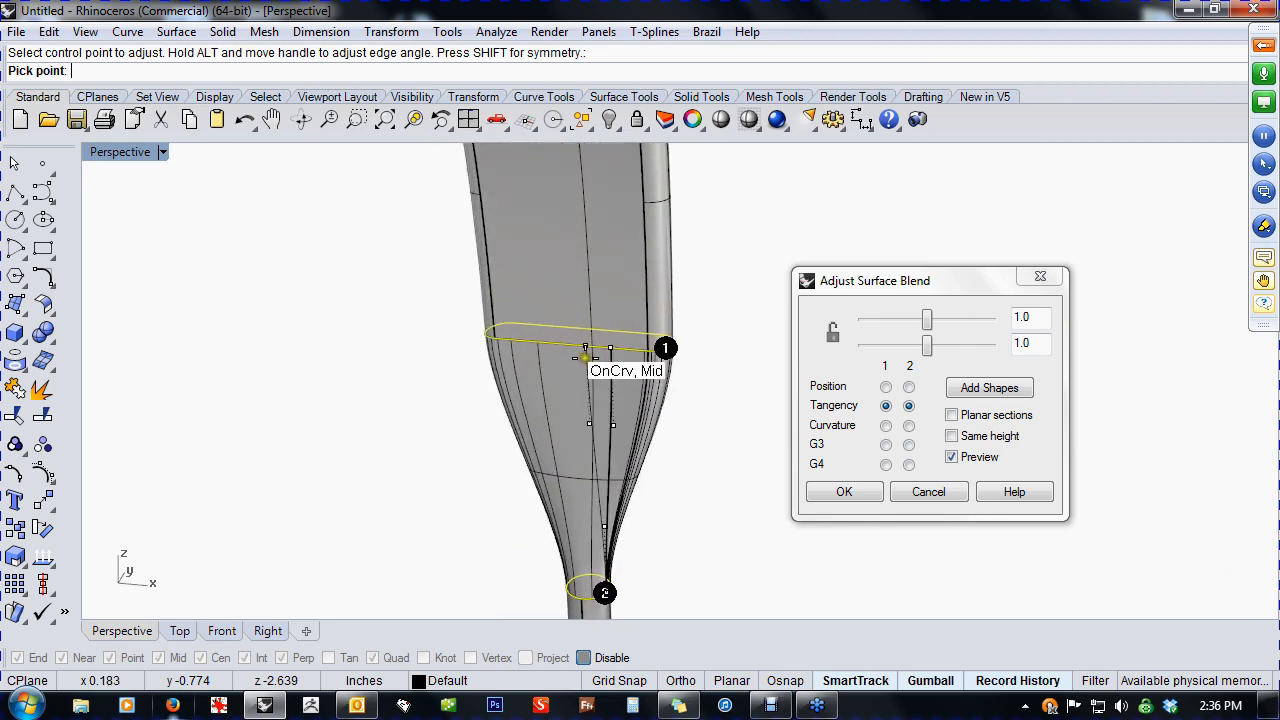
{"action": "left_click", "coordinate": [585, 358]}
{"action": "mouse_move", "coordinate": [589, 444]}
{"action": "right_mouse_down"}
{"action": "mouse_move", "coordinate": [600, 485]}
{"action": "mouse_move", "coordinate": [582, 457]}
{"action": "mouse_move", "coordinate": [579, 494]}
{"action": "mouse_move", "coordinate": [524, 488]}
{"action": "mouse_move", "coordinate": [337, 417]}
{"action": "mouse_move", "coordinate": [578, 470]}
{"action": "mouse_move", "coordinate": [571, 534]}
{"action": "mouse_move", "coordinate": [546, 497]}
{"action": "mouse_move", "coordinate": [466, 471]}
{"action": "mouse_move", "coordinate": [843, 540]}
{"action": "mouse_move", "coordinate": [654, 509]}
{"action": "mouse_move", "coordinate": [603, 480]}
{"action": "mouse_move", "coordinate": [672, 465]}
{"action": "mouse_move", "coordinate": [643, 486]}
{"action": "mouse_move", "coordinate": [635, 461]}
{"action": "right_mouse_up"}
{"action": "left_click", "coordinate": [578, 494]}
{"action": "left_click", "coordinate": [527, 508]}
{"action": "left_click_drag", "start_coordinate": [928, 318], "coordinate": [952, 368]}
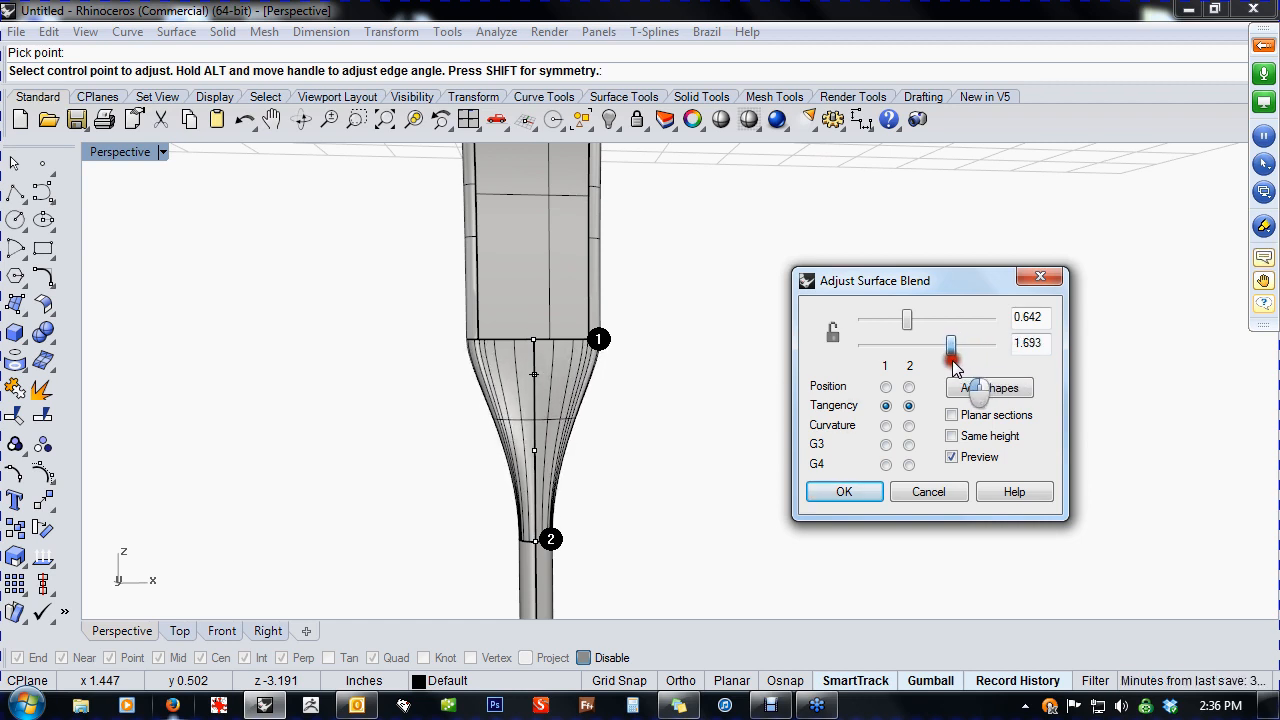
{"action": "left_click", "coordinate": [844, 492]}
- Inspect the blended transition between handle and cord from several angles in a shaded preview
{"action": "right_click_drag", "start_coordinate": [734, 508], "coordinate": [516, 503]}
{"action": "right_click_drag", "start_coordinate": [435, 420], "coordinate": [492, 478]}
{"action": "right_click_drag", "start_coordinate": [500, 404], "coordinate": [675, 468]}
{"action": "left_click", "coordinate": [722, 124]}
{"action": "mouse_move", "coordinate": [709, 306]}
{"action": "right_mouse_down"}
{"action": "mouse_move", "coordinate": [903, 357]}
{"action": "mouse_move", "coordinate": [907, 458]}
{"action": "mouse_move", "coordinate": [826, 346]}
{"action": "mouse_move", "coordinate": [837, 409]}
{"action": "mouse_move", "coordinate": [803, 460]}
{"action": "mouse_move", "coordinate": [800, 446]}
{"action": "right_mouse_up"}
{"action": "right_click_drag", "start_coordinate": [827, 397], "coordinate": [743, 423]}
{"action": "scroll", "coordinate": [738, 425], "scroll_direction": "up", "scroll_amount": 6}
{"action": "right_click", "coordinate": [709, 448]}
- Rebuild the blend surface with 49 U points and 15 V points at degree 3 in both directions
{"action": "right_click_drag", "start_coordinate": [666, 451], "coordinate": [705, 428]}
{"action": "left_click", "coordinate": [653, 448]}
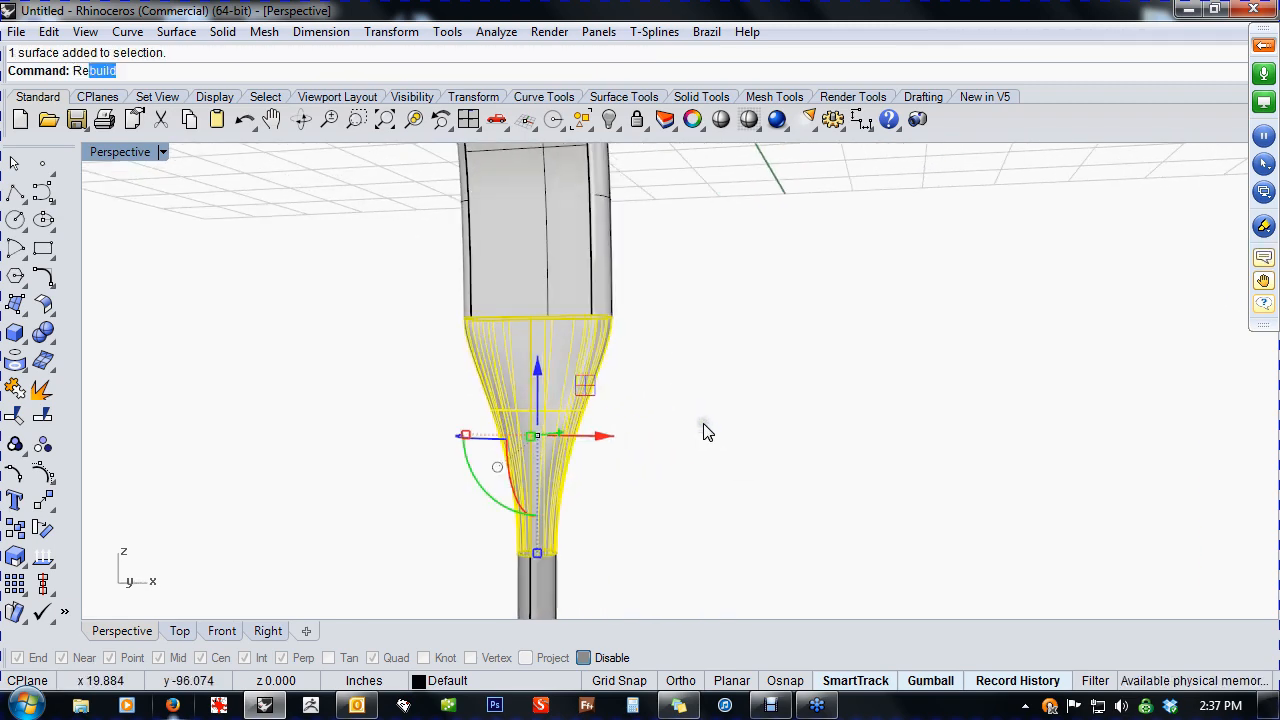
{"action": "key", "text": "Return"}
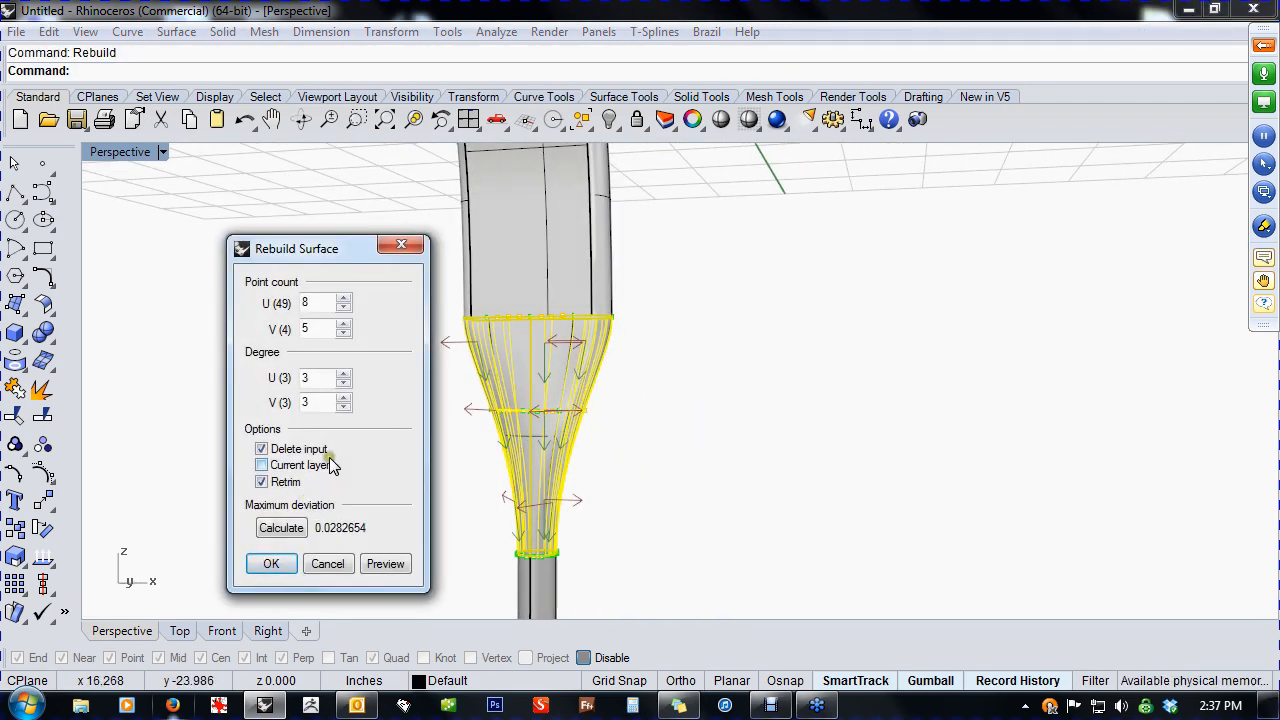
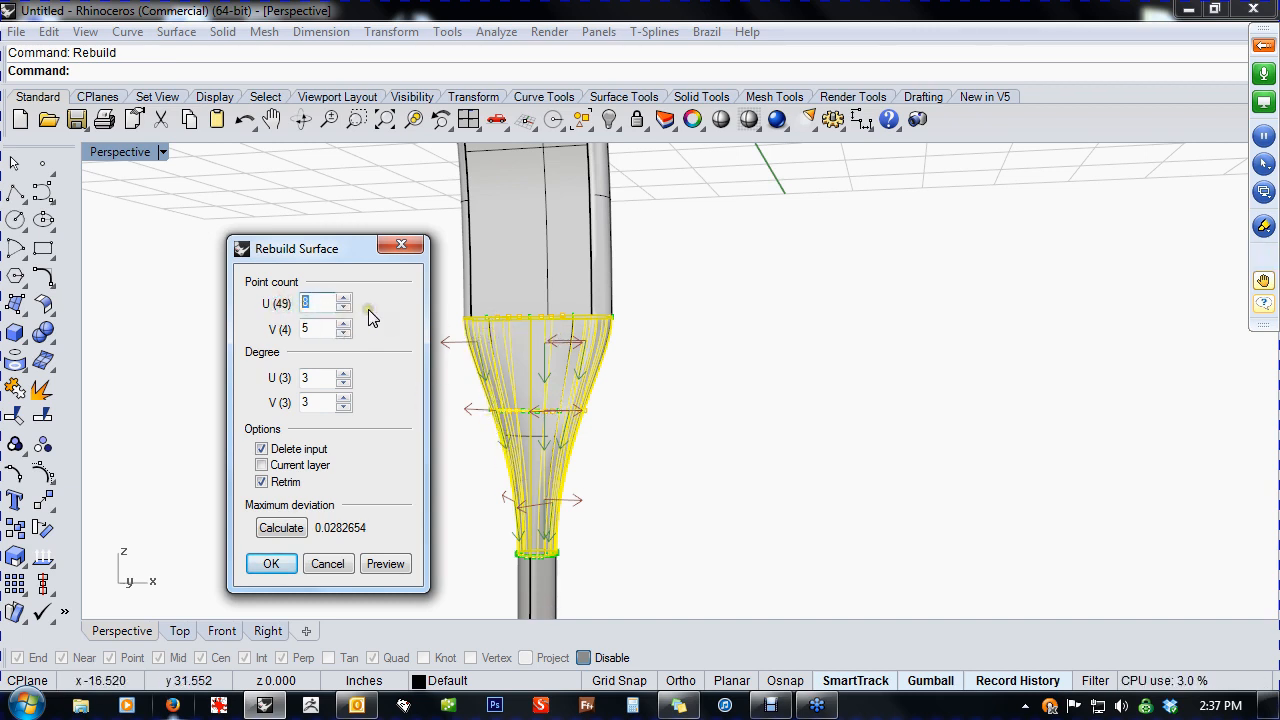
{"action": "type", "text": "49"}
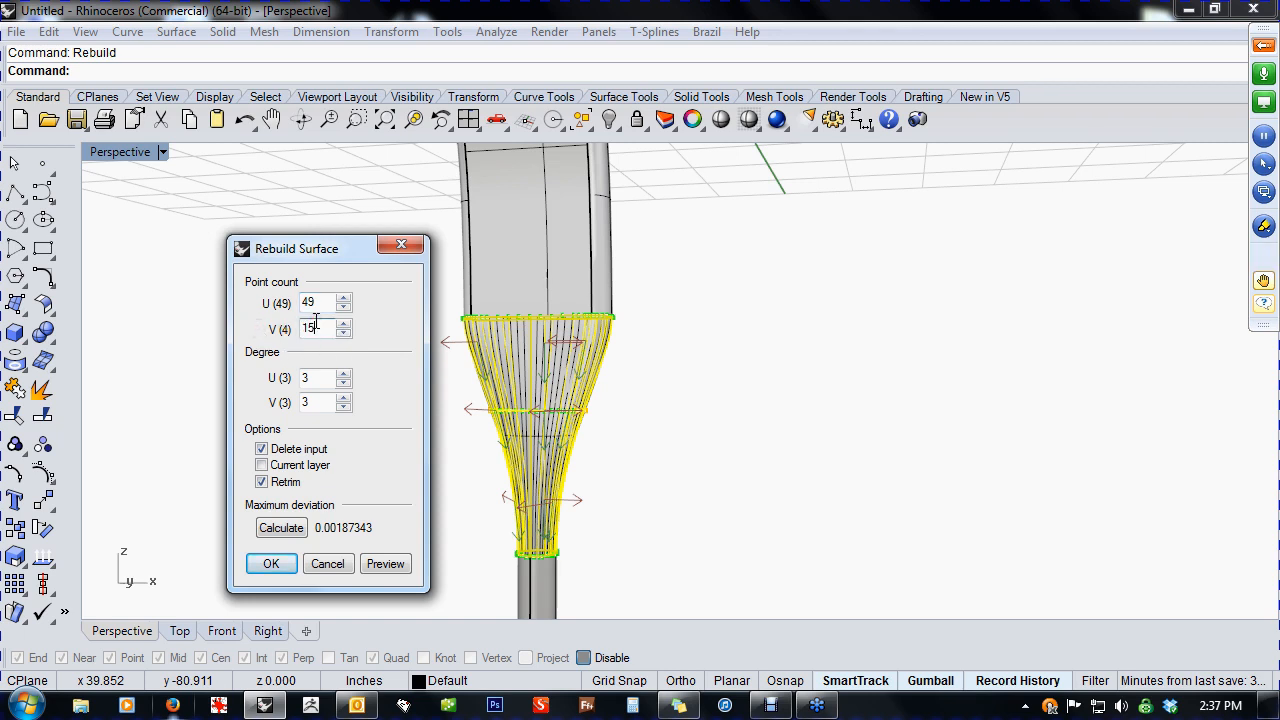
{"action": "key", "text": "Tab"}
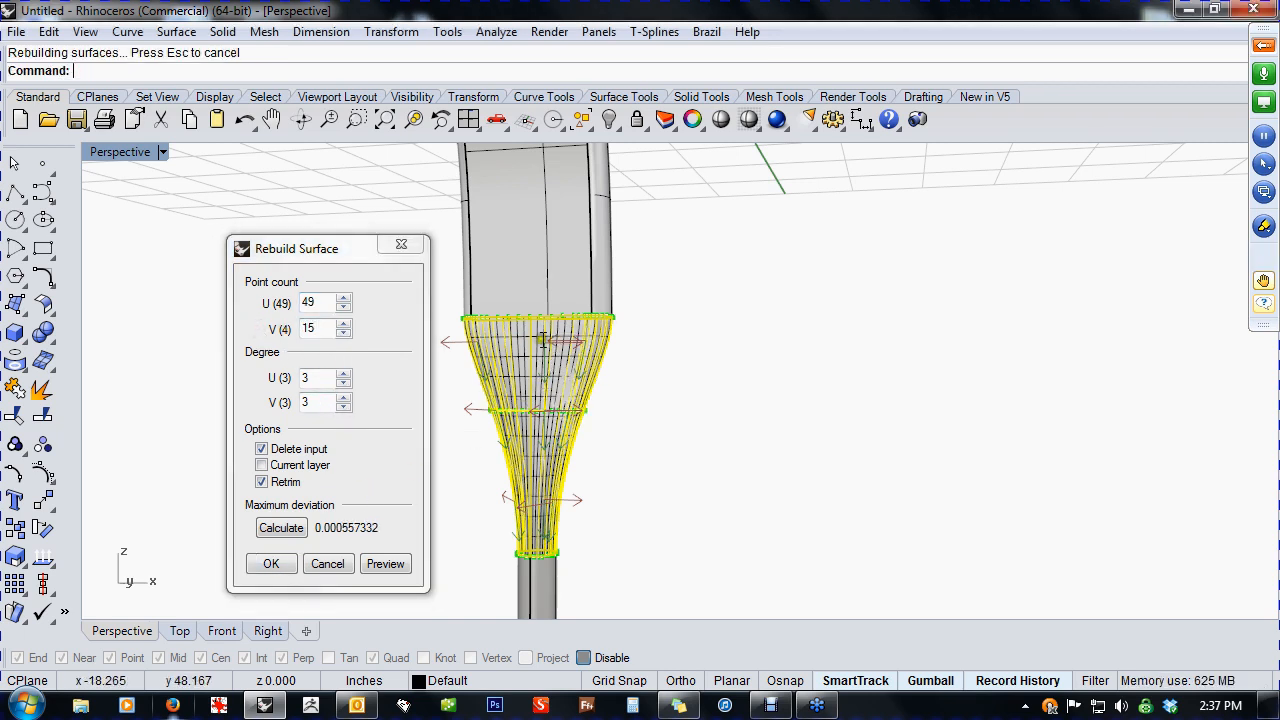
{"action": "left_click", "coordinate": [269, 565]}
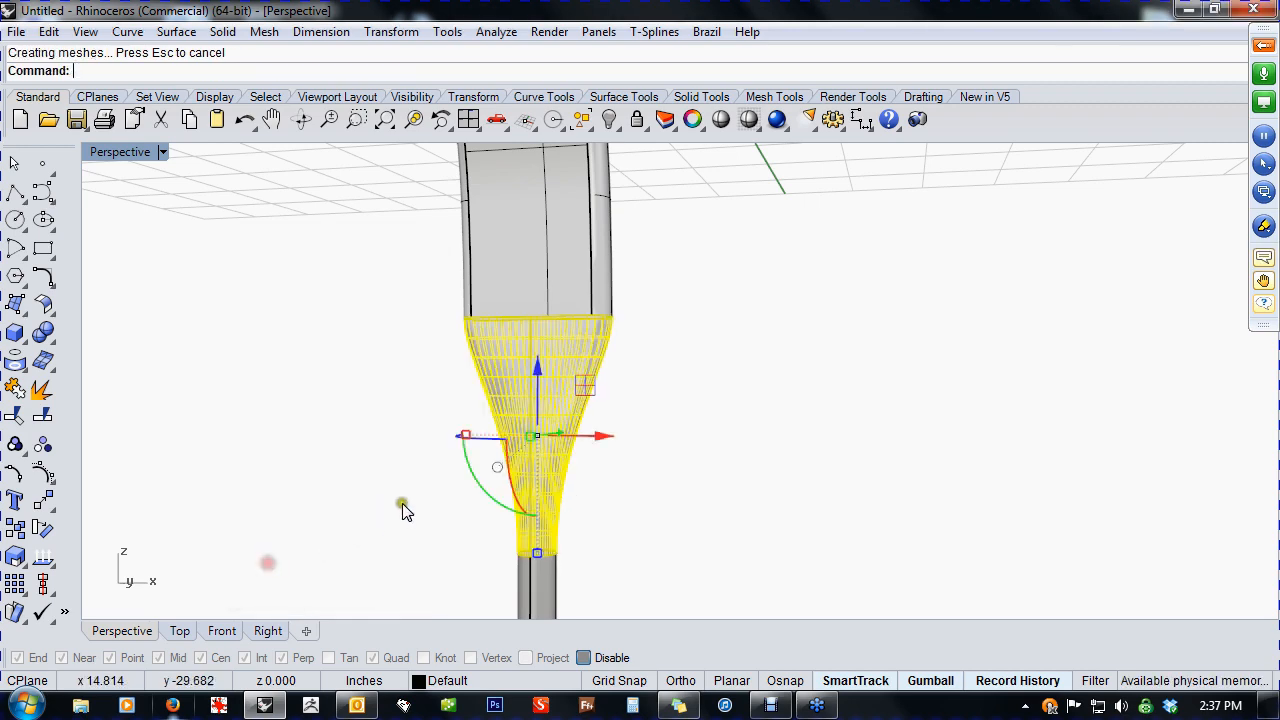
- Turn on the rebuilt blend surface's control points and show them in the front view
{"action": "middle_click", "coordinate": [348, 493]}
{"action": "left_click", "coordinate": [351, 528]}
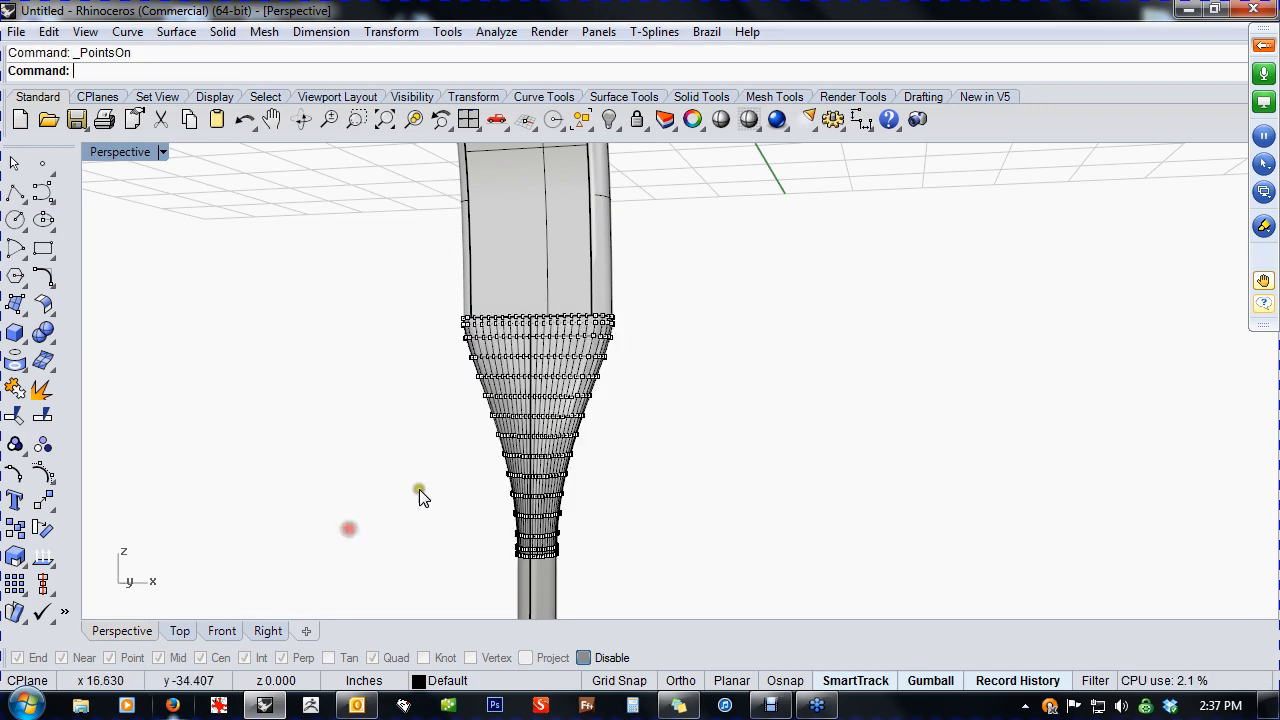
{"action": "right_click_drag", "start_coordinate": [482, 457], "coordinate": [522, 469]}
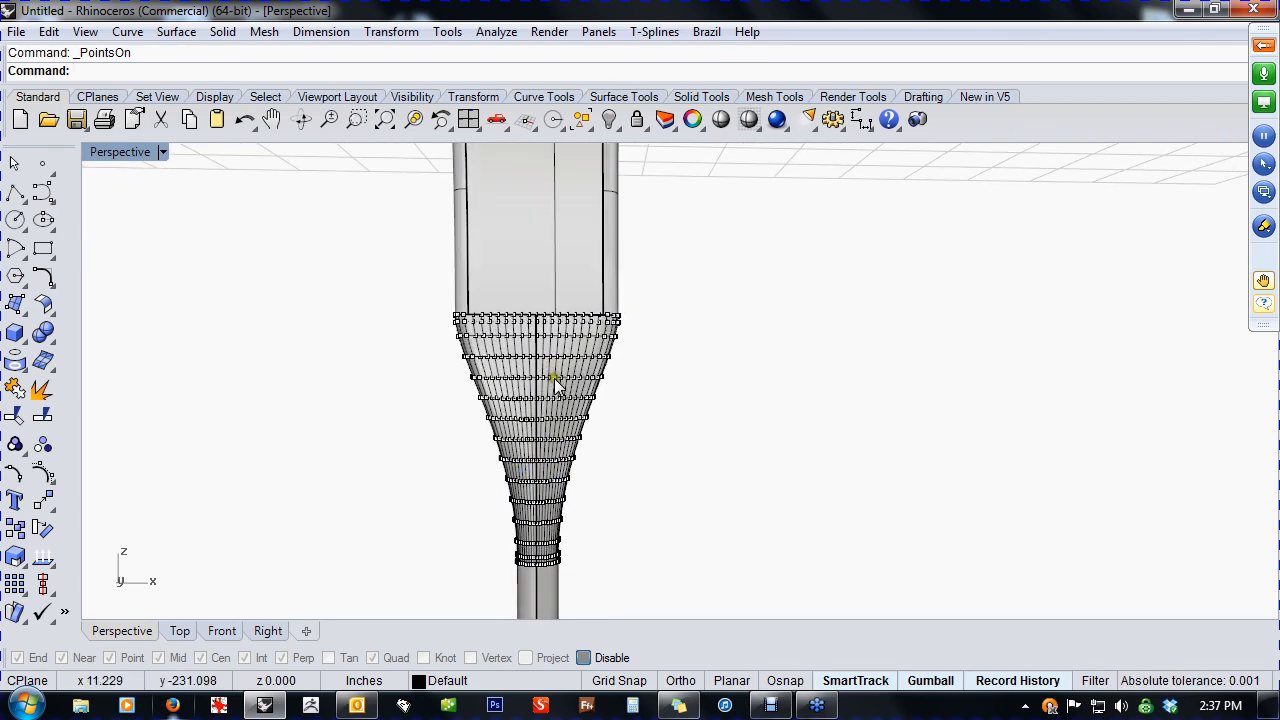
{"action": "right_click", "coordinate": [585, 400]}
{"action": "scroll", "coordinate": [606, 389], "scroll_direction": "up", "scroll_amount": 5}
{"action": "right_click_drag", "start_coordinate": [617, 392], "coordinate": [722, 382]}
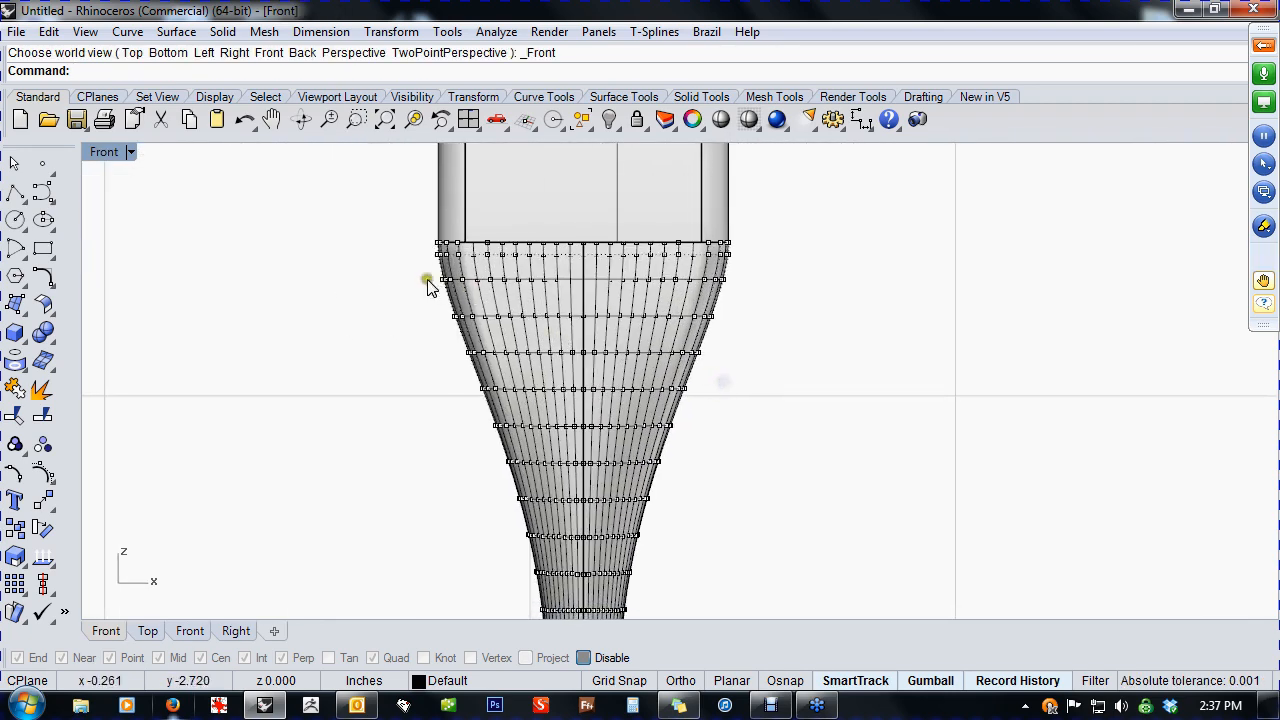
- Select every second horizontal row of control points down the blend surface, starting with the third row from its upper edge
{"action": "left_click_drag", "start_coordinate": [401, 270], "coordinate": [790, 296]}
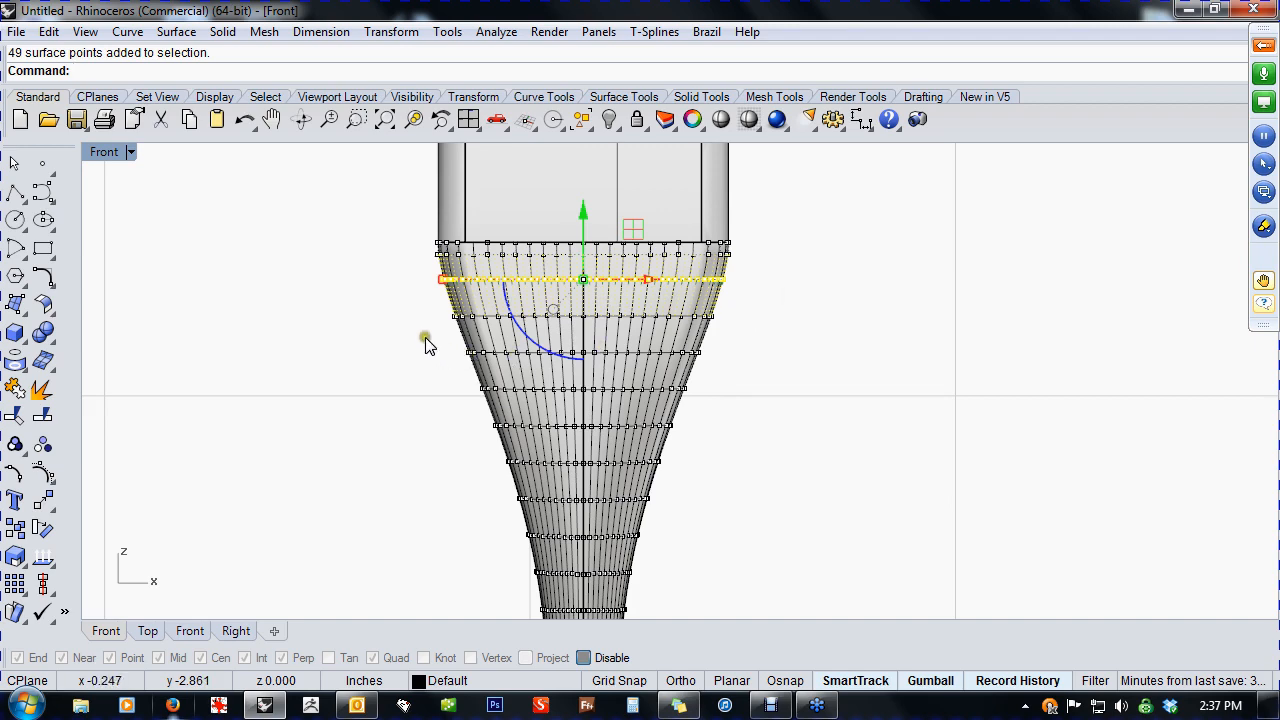
{"action": "left_click_drag", "start_coordinate": [425, 344], "coordinate": [768, 364], "text": "shift"}
{"action": "left_click_drag", "start_coordinate": [443, 415], "coordinate": [753, 441], "text": "shift"}
{"action": "left_click_drag", "start_coordinate": [470, 487], "coordinate": [726, 520], "text": "shift"}
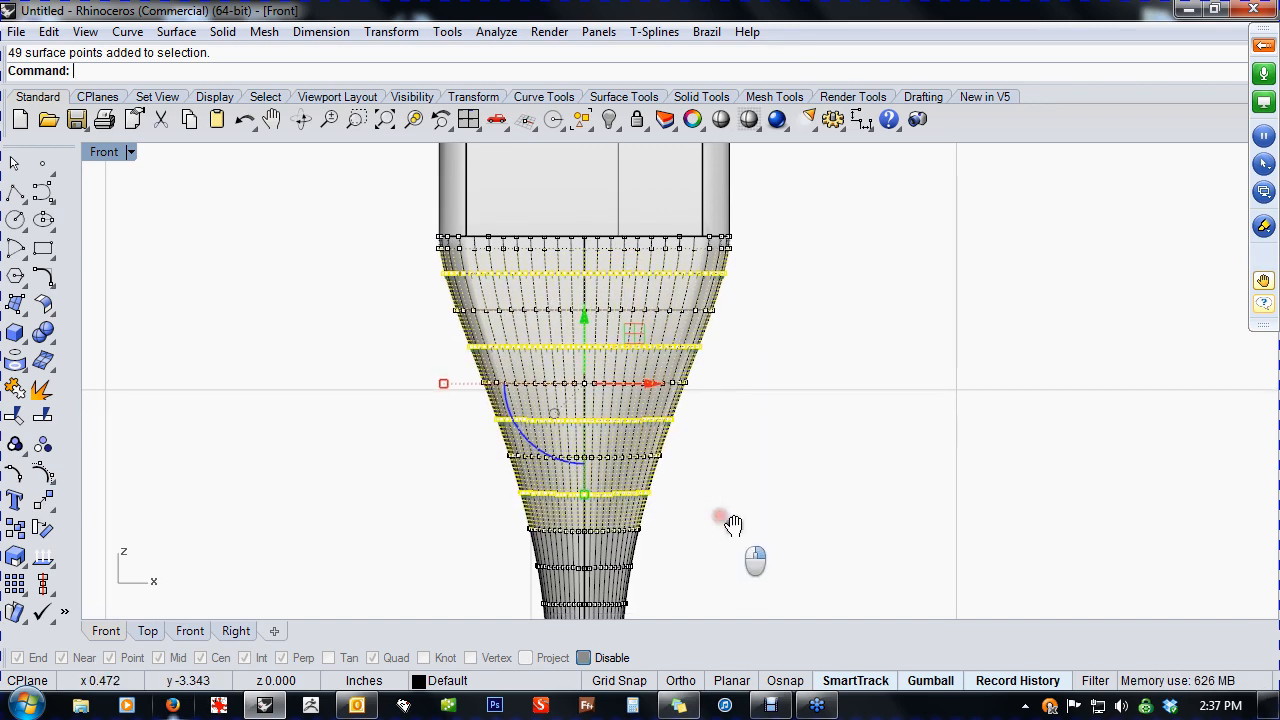
{"action": "right_click_drag", "start_coordinate": [730, 504], "coordinate": [737, 444]}
{"action": "left_click_drag", "start_coordinate": [505, 470], "coordinate": [725, 510], "text": "shift"}
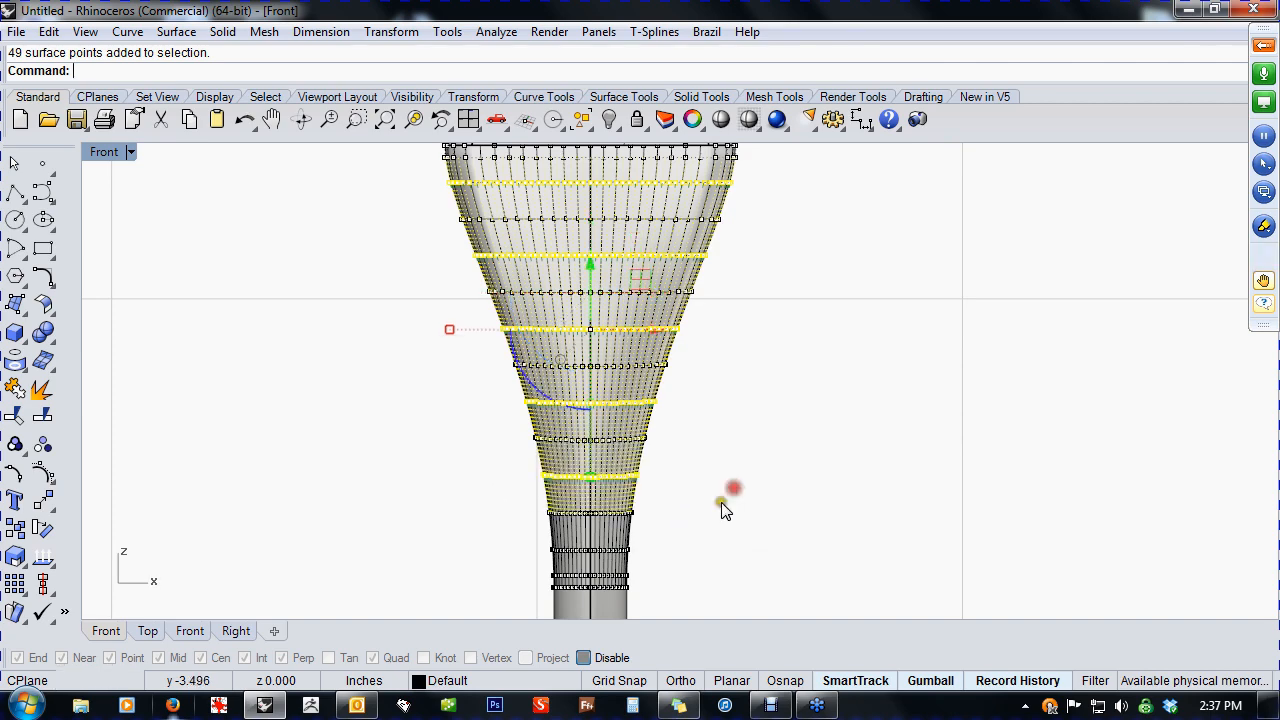
{"action": "left_click_drag", "start_coordinate": [498, 531], "coordinate": [684, 553], "text": "shift"}
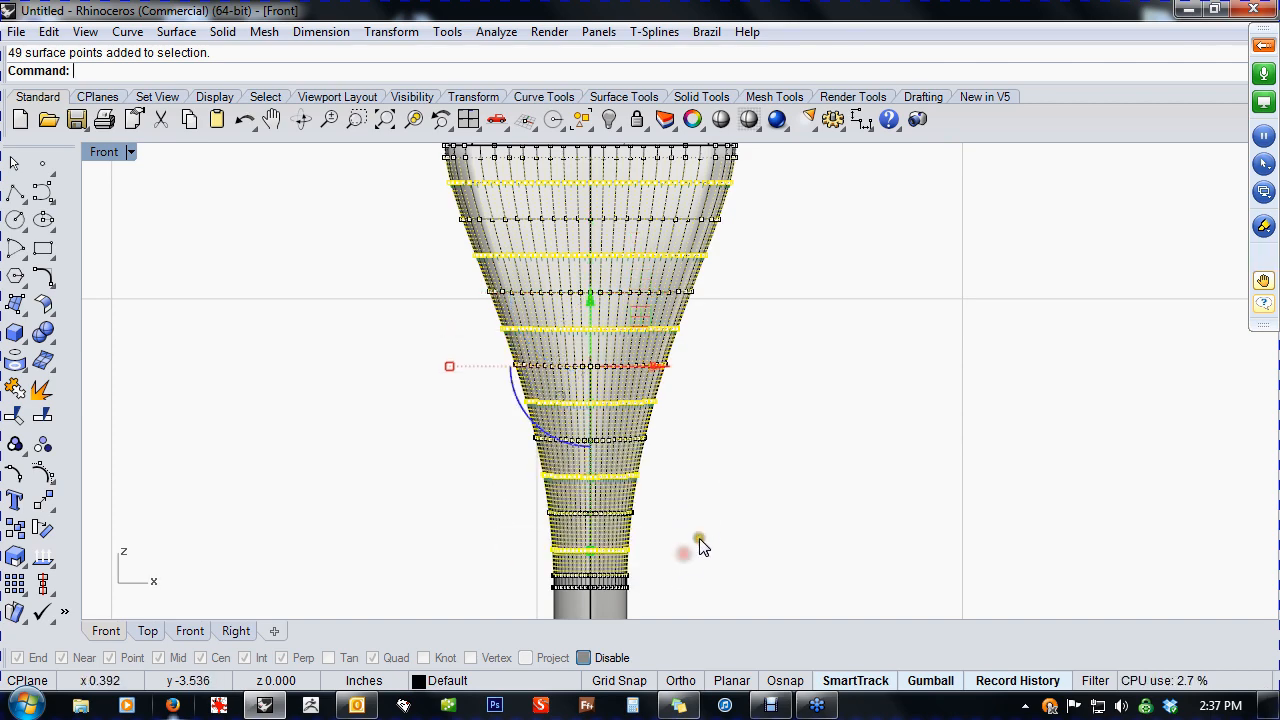
- Scale the selected control point rows inward along both the depth and the width to form ridges in the flex section
{"action": "scroll", "coordinate": [712, 520], "scroll_direction": "down", "scroll_amount": 4}
{"action": "right_click_drag", "start_coordinate": [717, 512], "coordinate": [672, 508]}
{"action": "key", "text": "ctrl+F4"}
{"action": "scroll", "coordinate": [648, 509], "scroll_direction": "up", "scroll_amount": 6}
{"action": "right_click_drag", "start_coordinate": [672, 508], "coordinate": [679, 493]}
{"action": "scroll", "coordinate": [643, 425], "scroll_direction": "up", "scroll_amount": 3}
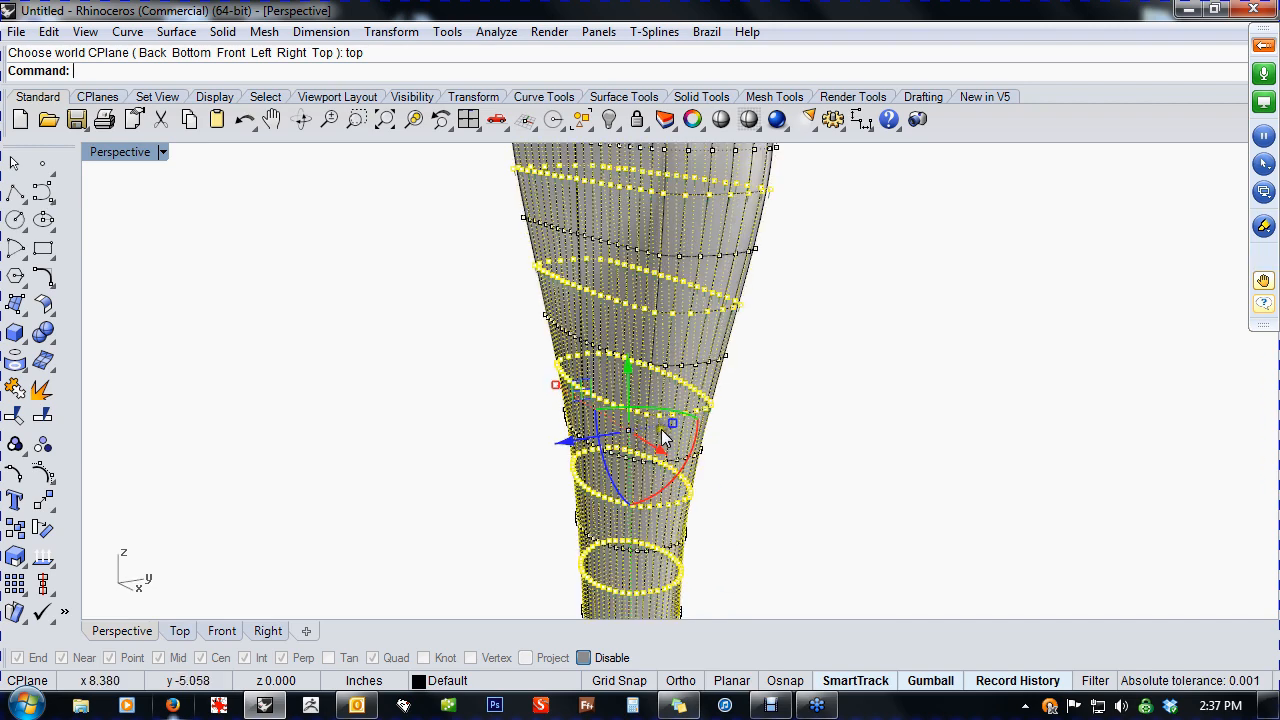
{"action": "left_click_drag", "start_coordinate": [672, 430], "coordinate": [637, 428]}
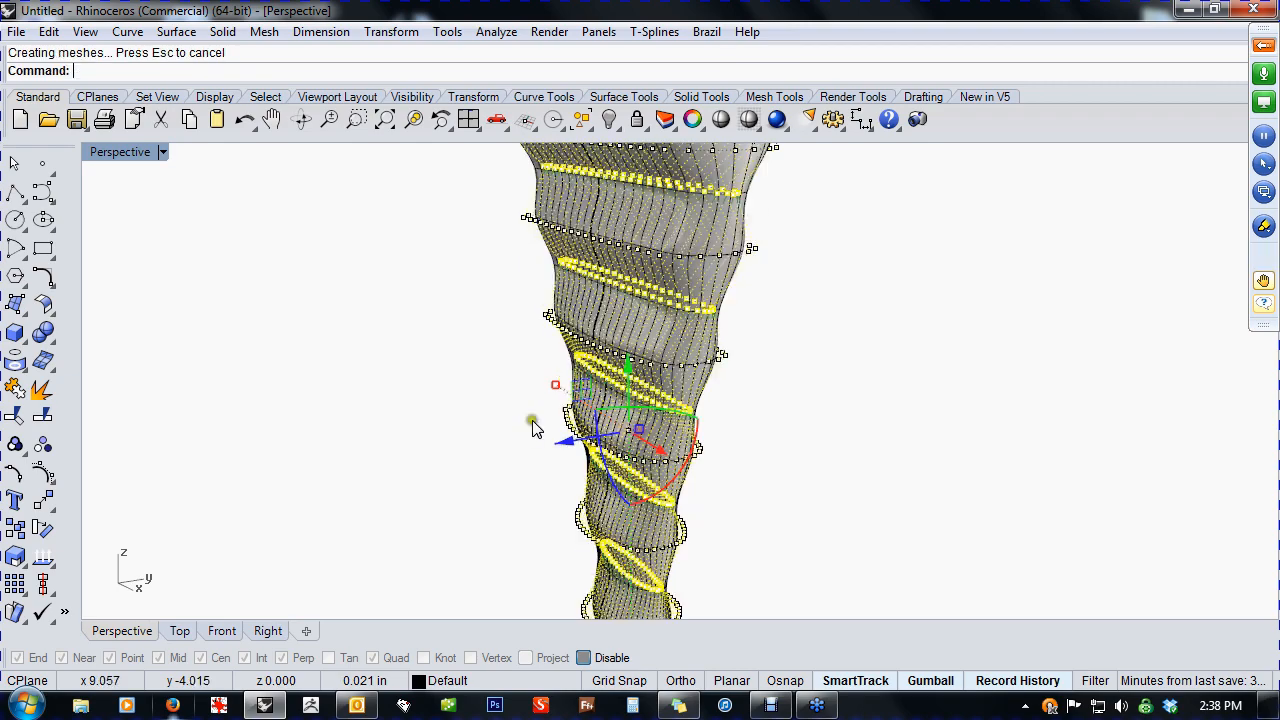
{"action": "right_click_drag", "start_coordinate": [532, 422], "coordinate": [447, 443]}
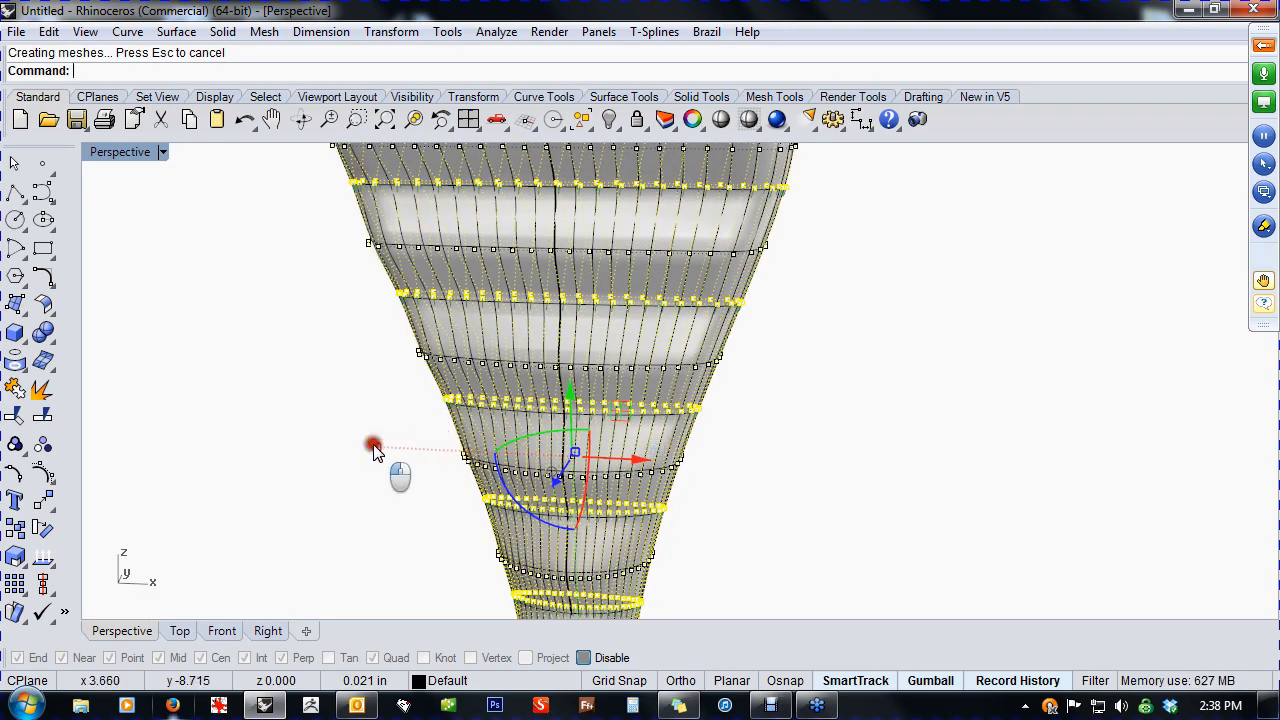
{"action": "left_click_drag", "start_coordinate": [374, 452], "coordinate": [431, 452]}
- Examine the ridged flex section and the whole hair dryer in a shaded preview
{"action": "right_click_drag", "start_coordinate": [783, 486], "coordinate": [686, 457]}
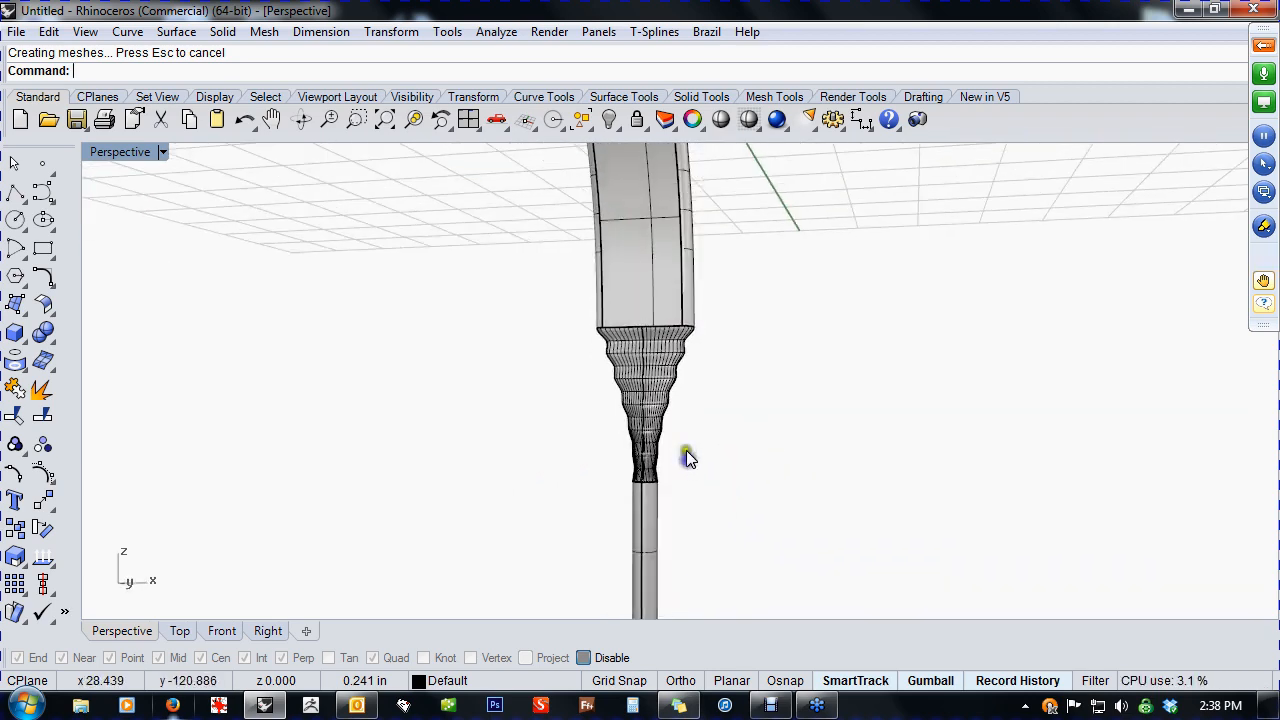
{"action": "scroll", "coordinate": [686, 457], "scroll_direction": "up", "scroll_amount": 3}
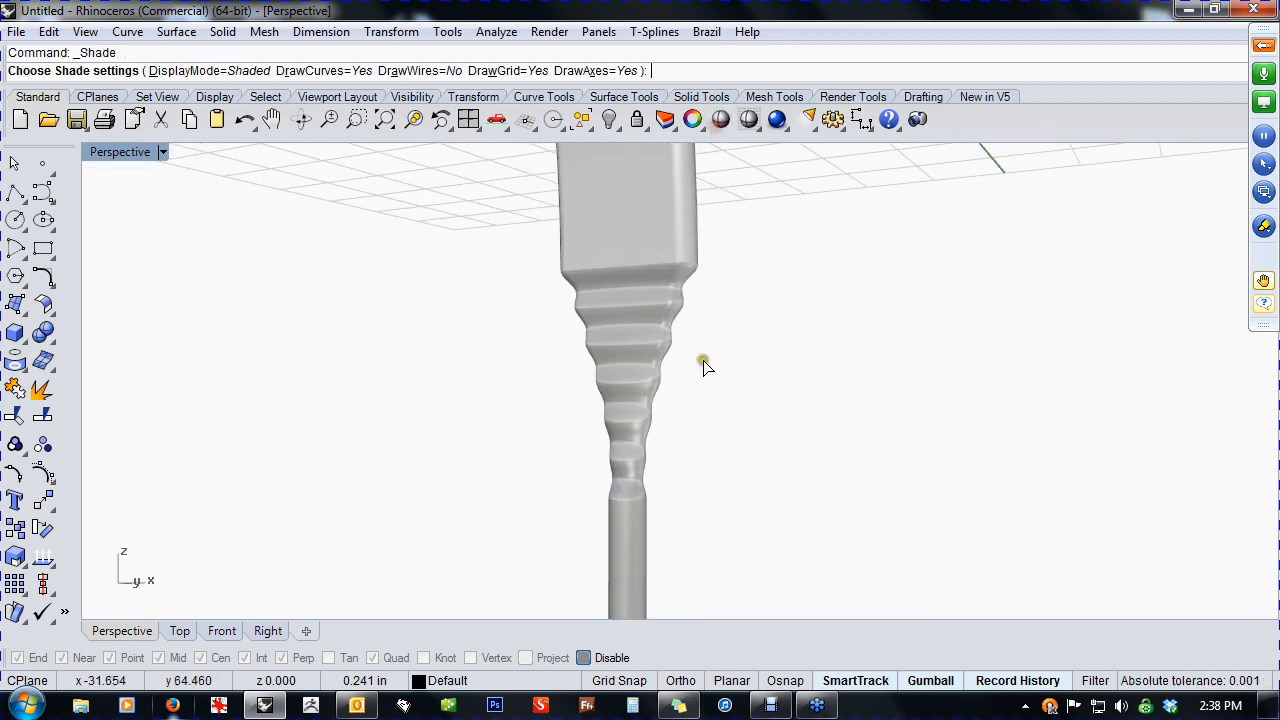
{"action": "mouse_move", "coordinate": [703, 361]}
{"action": "right_mouse_down"}
{"action": "mouse_move", "coordinate": [831, 426]}
{"action": "mouse_move", "coordinate": [726, 303]}
{"action": "mouse_move", "coordinate": [449, 346]}
{"action": "mouse_move", "coordinate": [363, 411]}
{"action": "mouse_move", "coordinate": [637, 497]}
{"action": "mouse_move", "coordinate": [771, 423]}
{"action": "mouse_move", "coordinate": [862, 394]}
{"action": "mouse_move", "coordinate": [760, 400]}
{"action": "mouse_move", "coordinate": [560, 371]}
{"action": "mouse_move", "coordinate": [697, 375]}
{"action": "mouse_move", "coordinate": [777, 414]}
{"action": "mouse_move", "coordinate": [720, 449]}
{"action": "mouse_move", "coordinate": [866, 463]}
{"action": "mouse_move", "coordinate": [879, 390]}
{"action": "mouse_move", "coordinate": [583, 397]}
{"action": "mouse_move", "coordinate": [703, 420]}
{"action": "mouse_move", "coordinate": [668, 476]}
{"action": "right_mouse_up"}
{"action": "scroll", "coordinate": [668, 482], "scroll_direction": "down", "scroll_amount": 6}
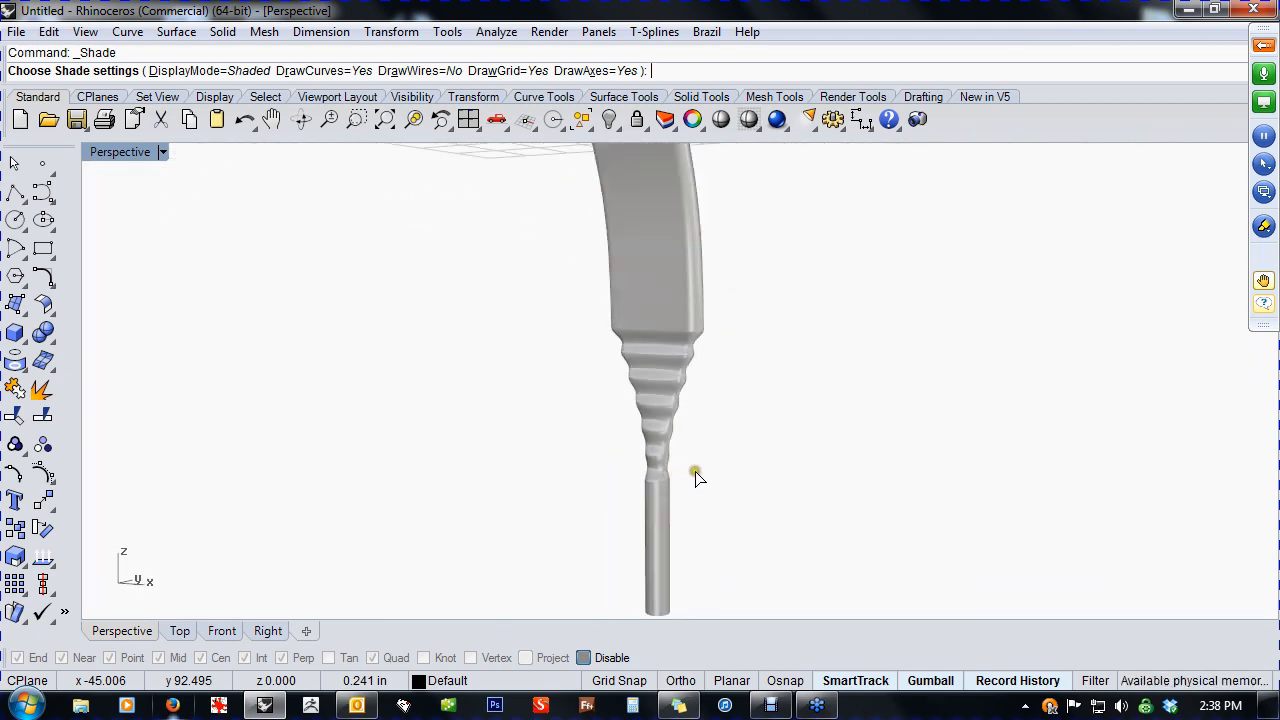
{"action": "right_click_drag", "start_coordinate": [759, 487], "coordinate": [751, 511]}
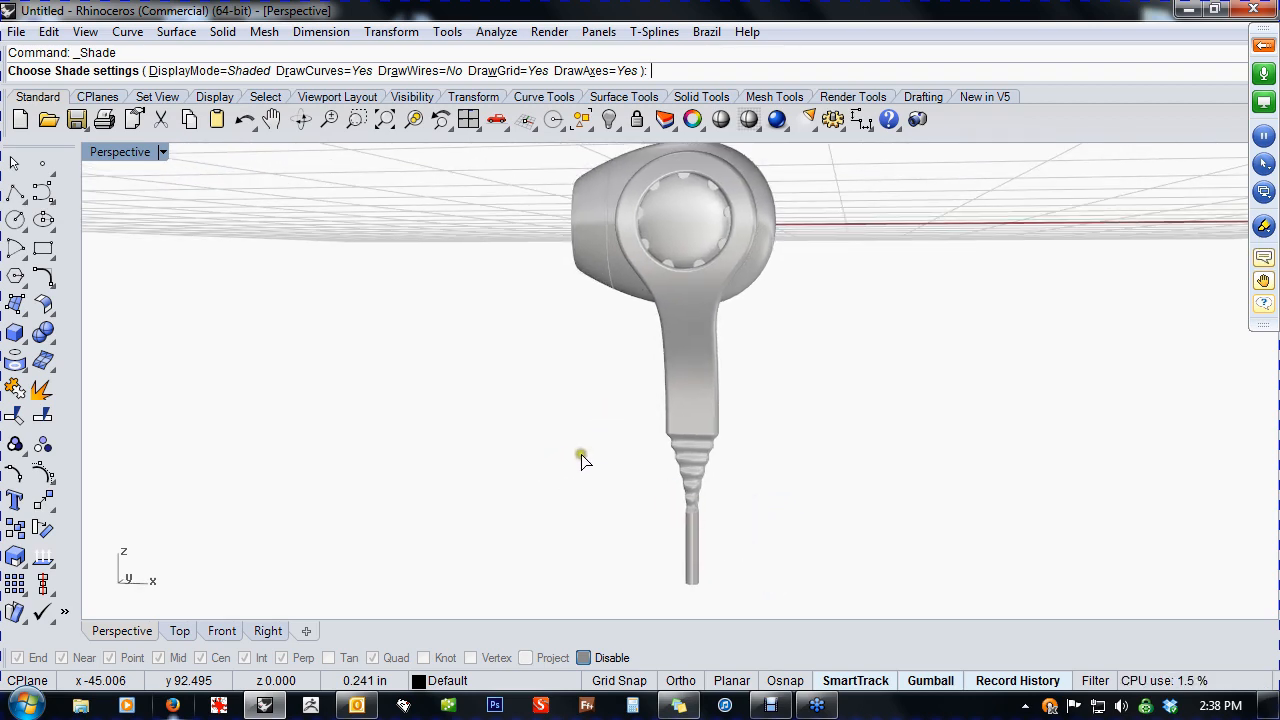
{"action": "key", "text": "Escape"}
- Join the flex section, the handle and the cord cylinder into one polysurface
{"action": "left_click", "coordinate": [686, 491]}
{"action": "scroll", "coordinate": [686, 491], "scroll_direction": "up", "scroll_amount": 5}
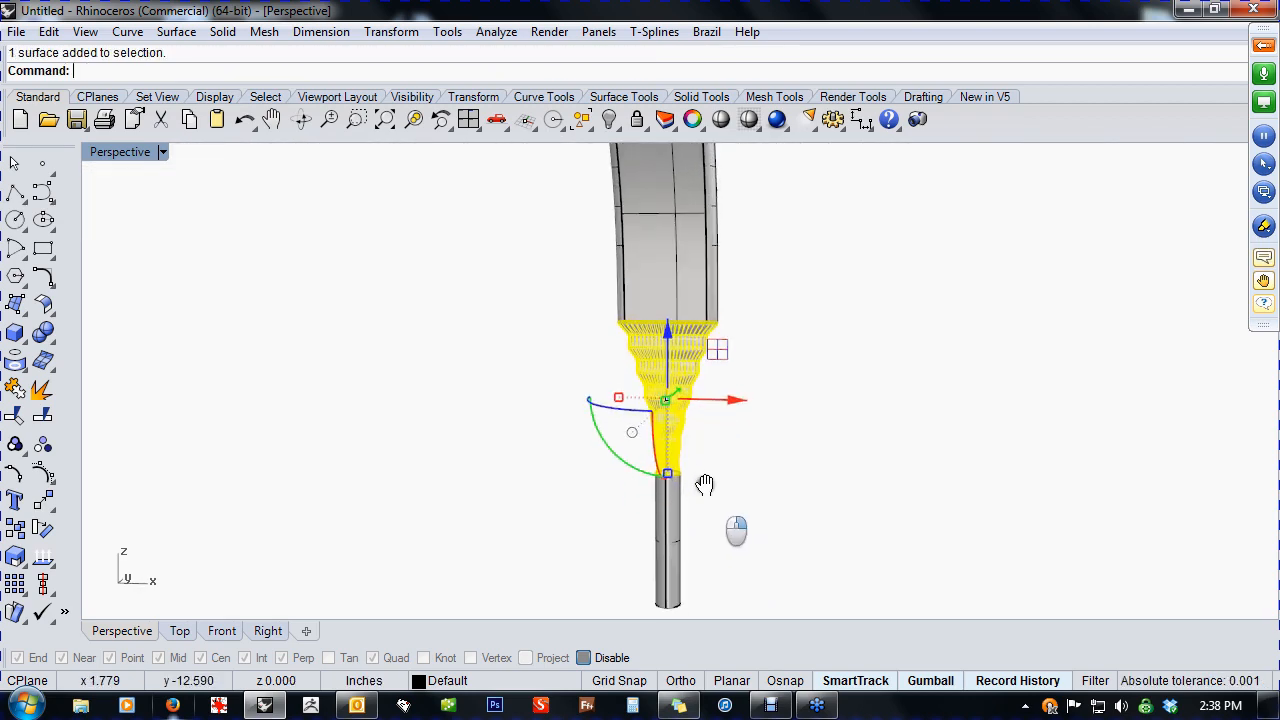
{"action": "left_click", "coordinate": [685, 293], "text": "shift"}
{"action": "left_click", "coordinate": [663, 521], "text": "shift"}
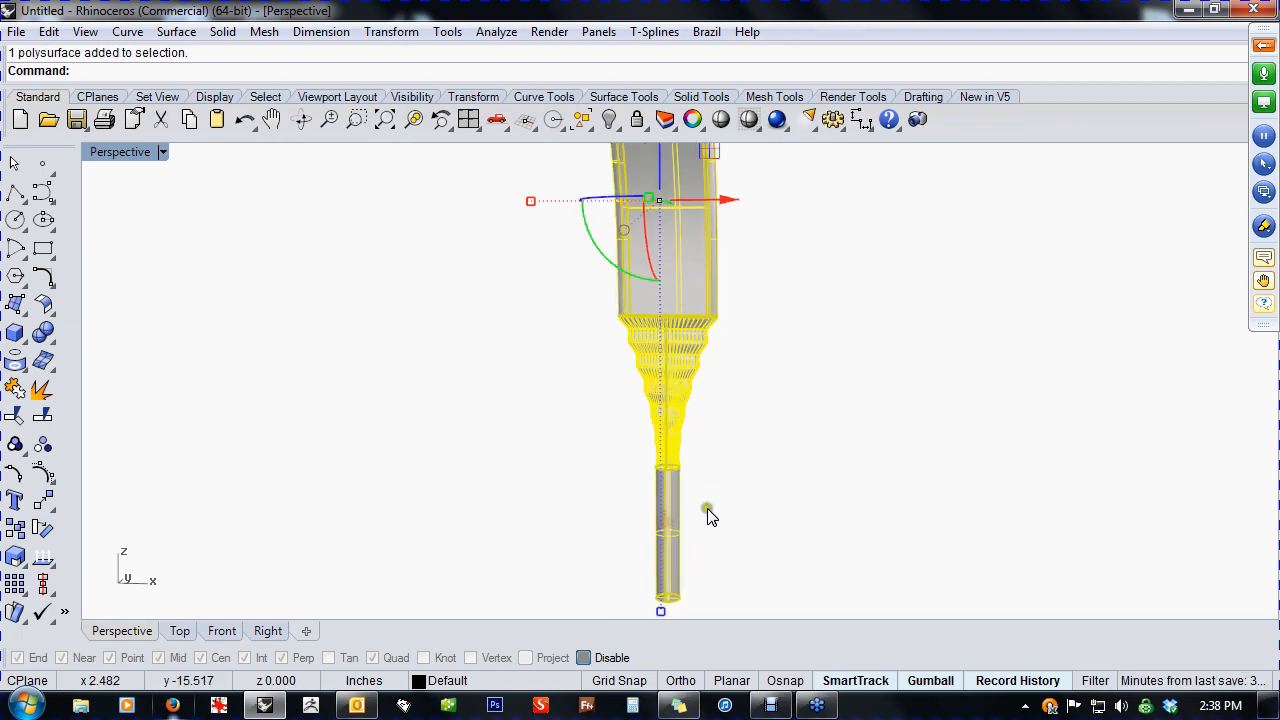
{"action": "key", "text": "Return"}
{"action": "scroll", "coordinate": [710, 525], "scroll_direction": "down", "scroll_amount": 3}
{"action": "right_click_drag", "start_coordinate": [706, 523], "coordinate": [669, 517]}
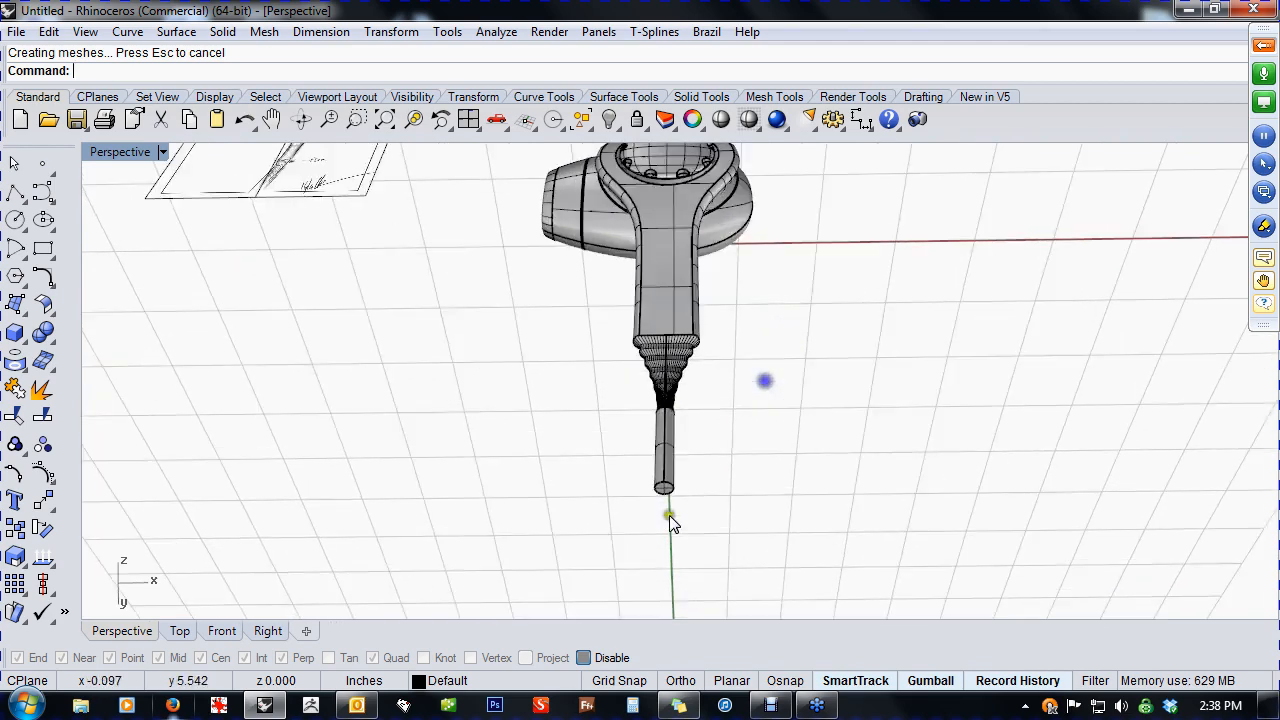
{"action": "scroll", "coordinate": [667, 500], "scroll_direction": "up", "scroll_amount": 4}
{"action": "scroll", "coordinate": [665, 472], "scroll_direction": "up", "scroll_amount": 3}
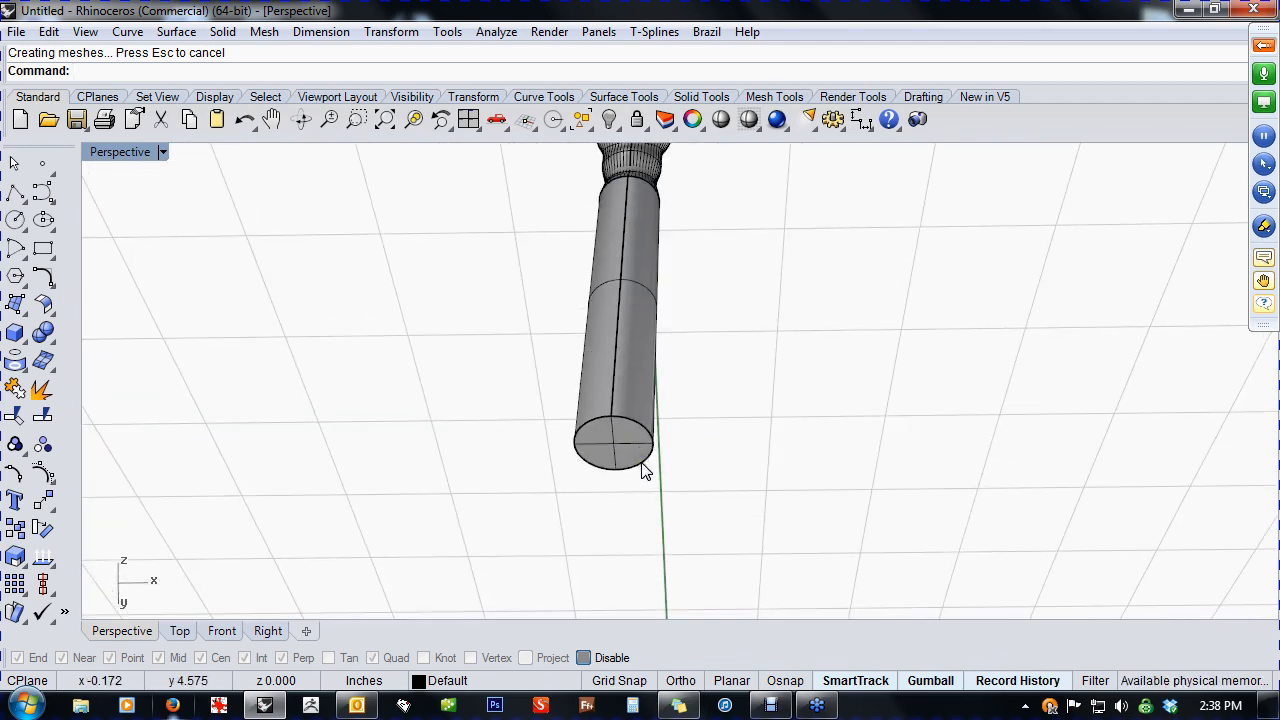
{"action": "scroll", "coordinate": [650, 474], "scroll_direction": "down", "scroll_amount": 4}
{"action": "scroll", "coordinate": [643, 484], "scroll_direction": "up", "scroll_amount": 2}
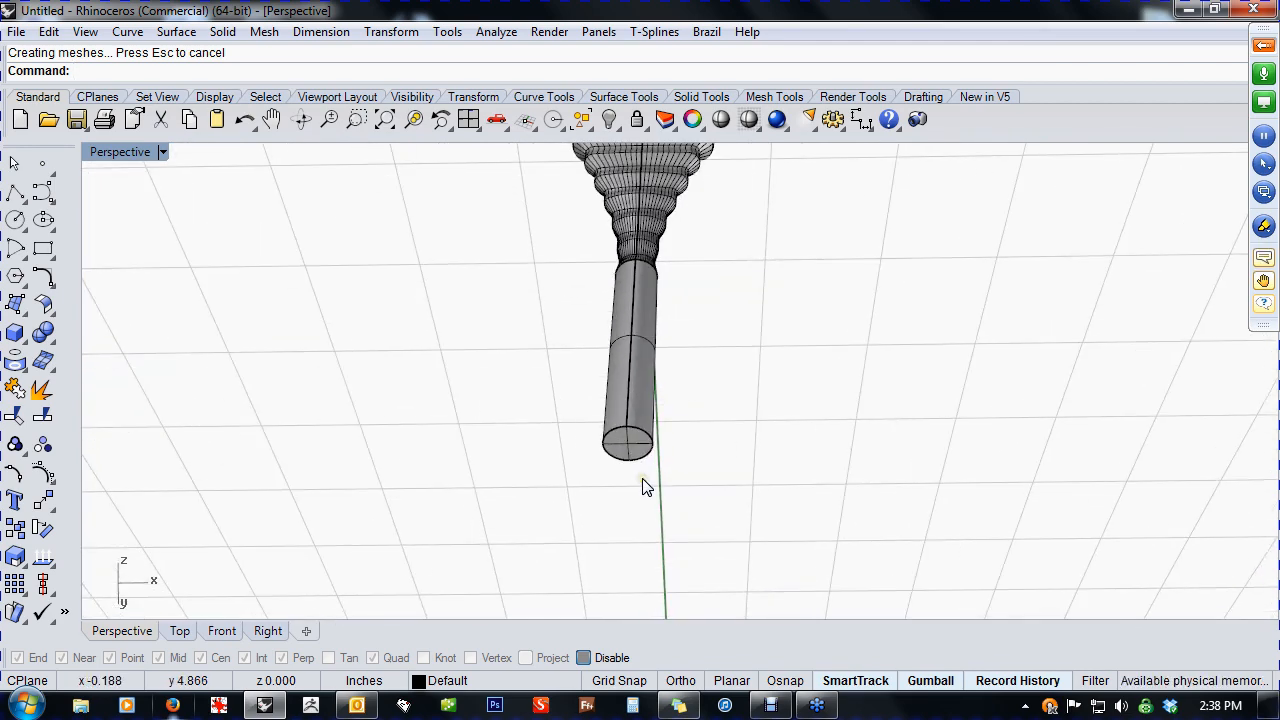
{"action": "middle_click", "coordinate": [634, 485]}
{"action": "left_click", "coordinate": [761, 429]}
{"action": "scroll", "coordinate": [722, 445], "scroll_direction": "down", "scroll_amount": 5}
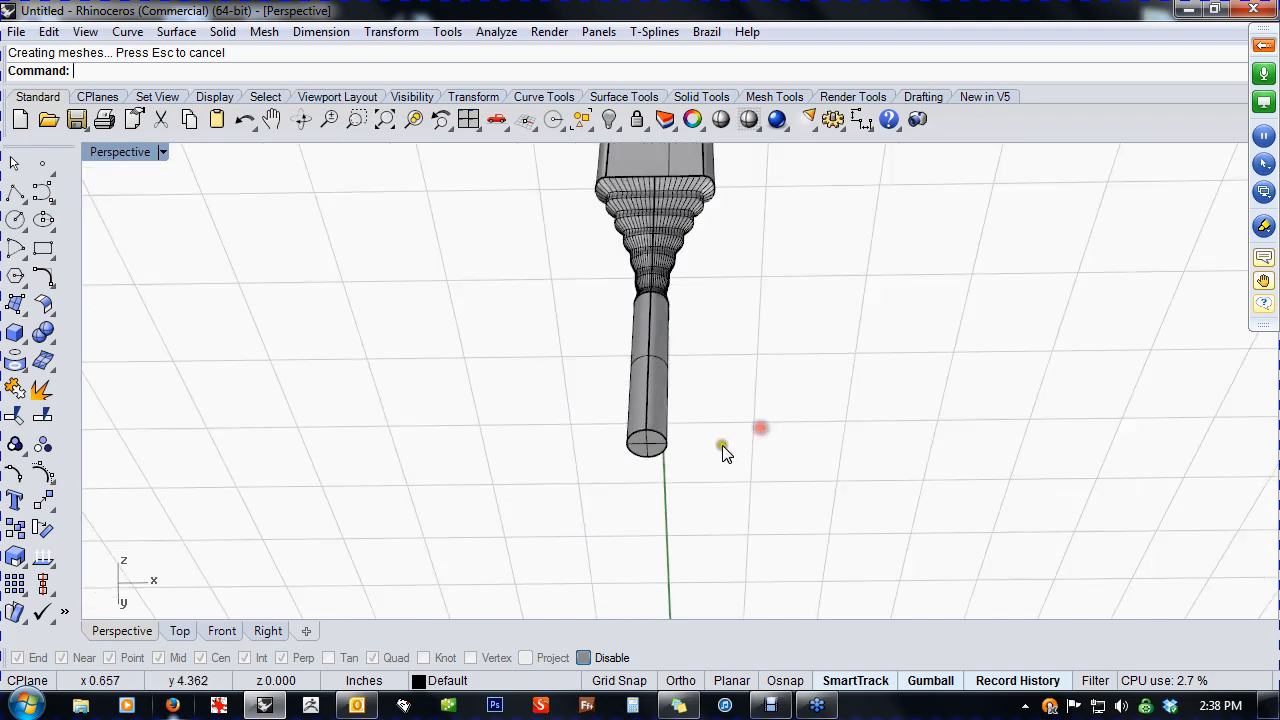
{"action": "right_click", "coordinate": [702, 478]}
{"action": "right_click_drag", "start_coordinate": [697, 482], "coordinate": [772, 514]}
{"action": "key", "text": "F4"}
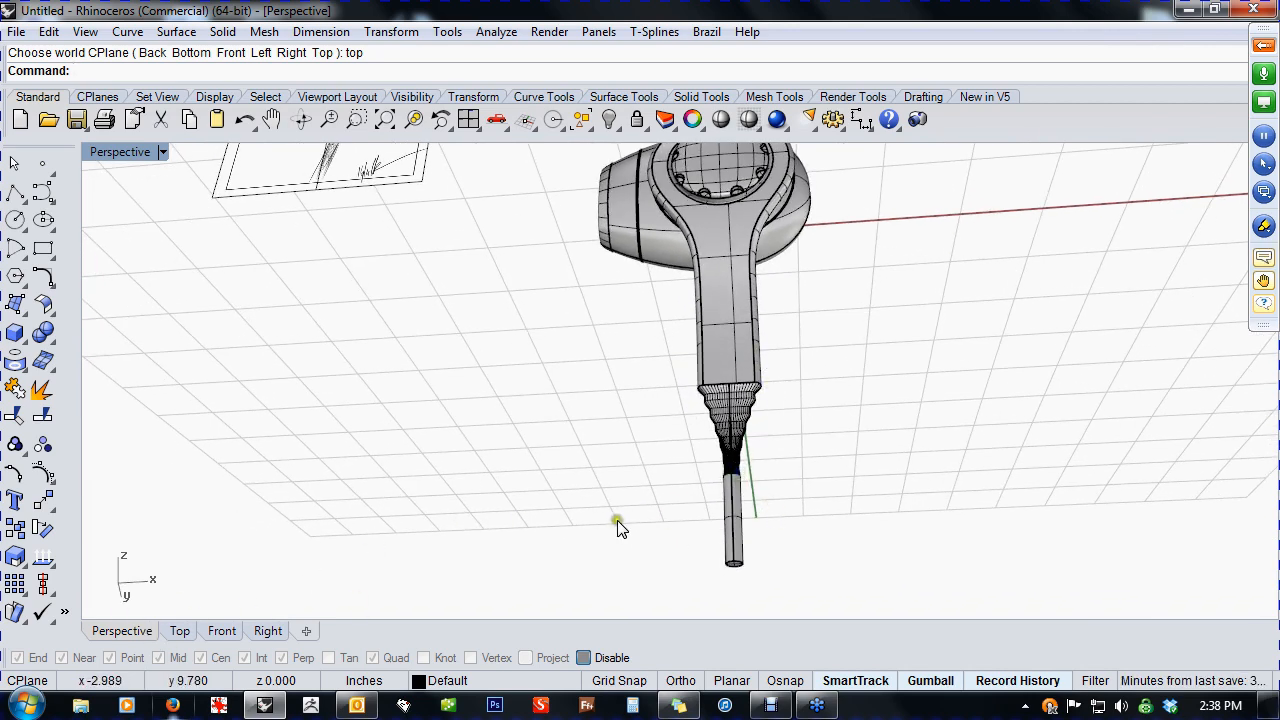
- Extract the round cap at the cord's lower end and delete it to leave the cord open
{"action": "scroll", "coordinate": [700, 553], "scroll_direction": "up", "scroll_amount": 6}
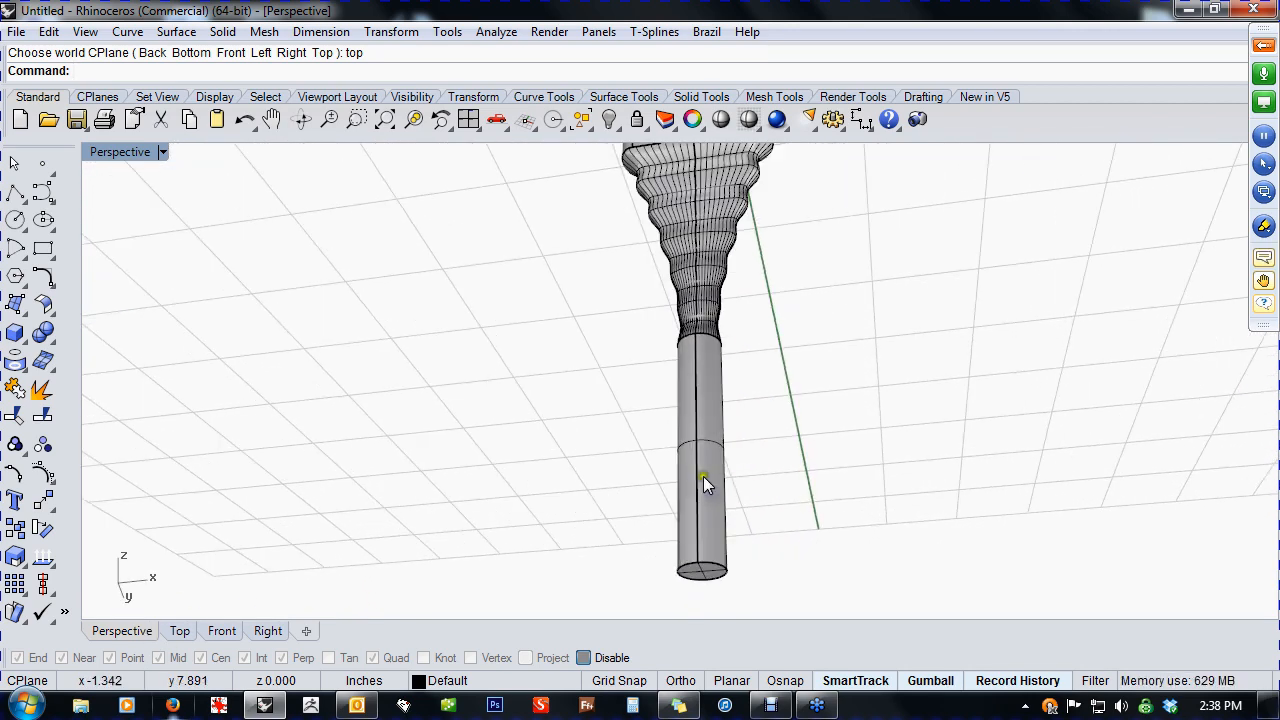
{"action": "scroll", "coordinate": [714, 478], "scroll_direction": "up", "scroll_amount": 3}
{"action": "right_click_drag", "start_coordinate": [743, 457], "coordinate": [740, 491]}
{"action": "middle_click", "coordinate": [740, 491]}
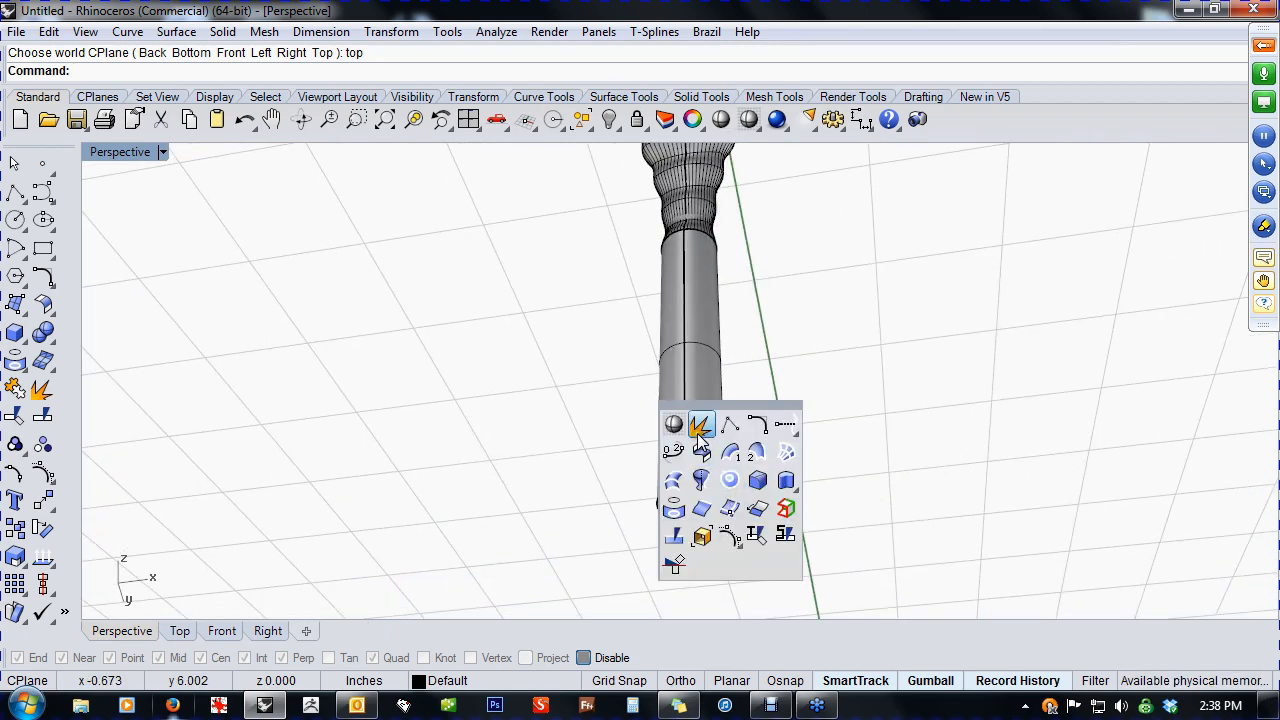
{"action": "right_click_drag", "start_coordinate": [850, 365], "coordinate": [722, 514]}
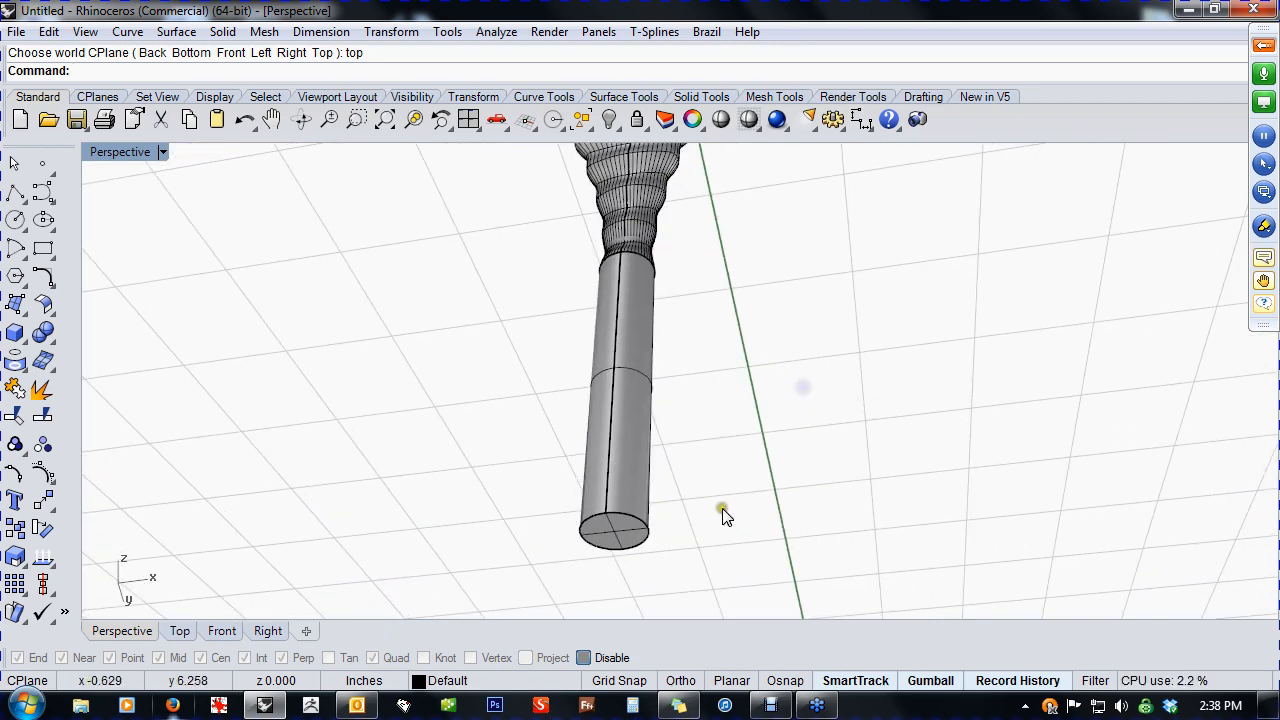
{"action": "middle_click", "coordinate": [721, 515]}
{"action": "left_click", "coordinate": [681, 452]}
{"action": "left_click", "coordinate": [682, 531]}
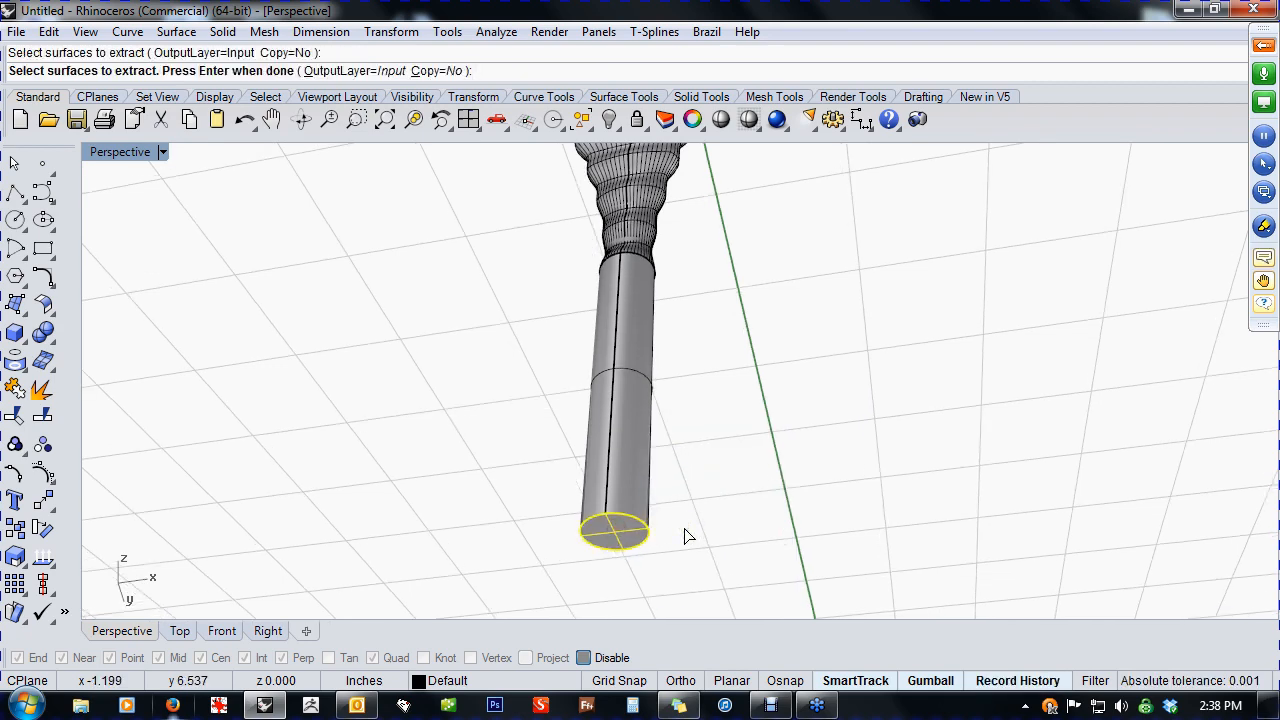
{"action": "key", "text": "Return"}
{"action": "key", "text": "Delete"}
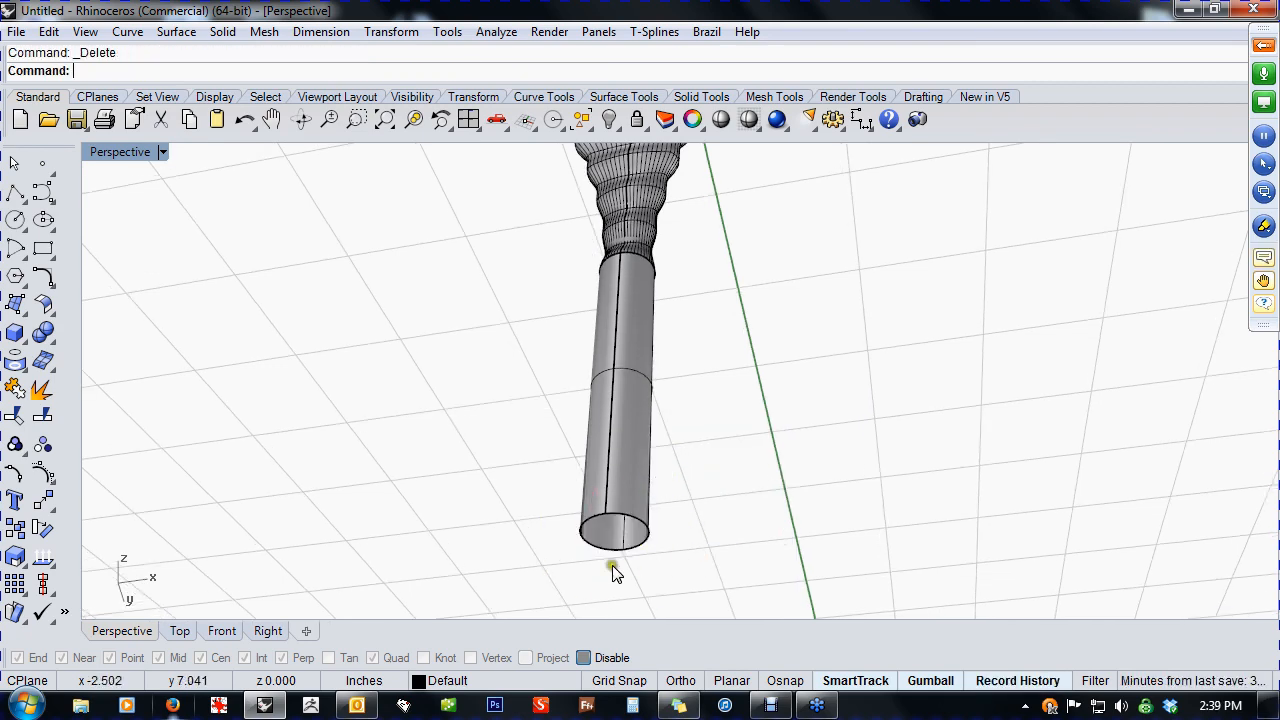
- Start a degree 3 control-point curve at the centre of the cord's open end and switch to the front view
{"action": "right_click_drag", "start_coordinate": [614, 572], "coordinate": [435, 470]}
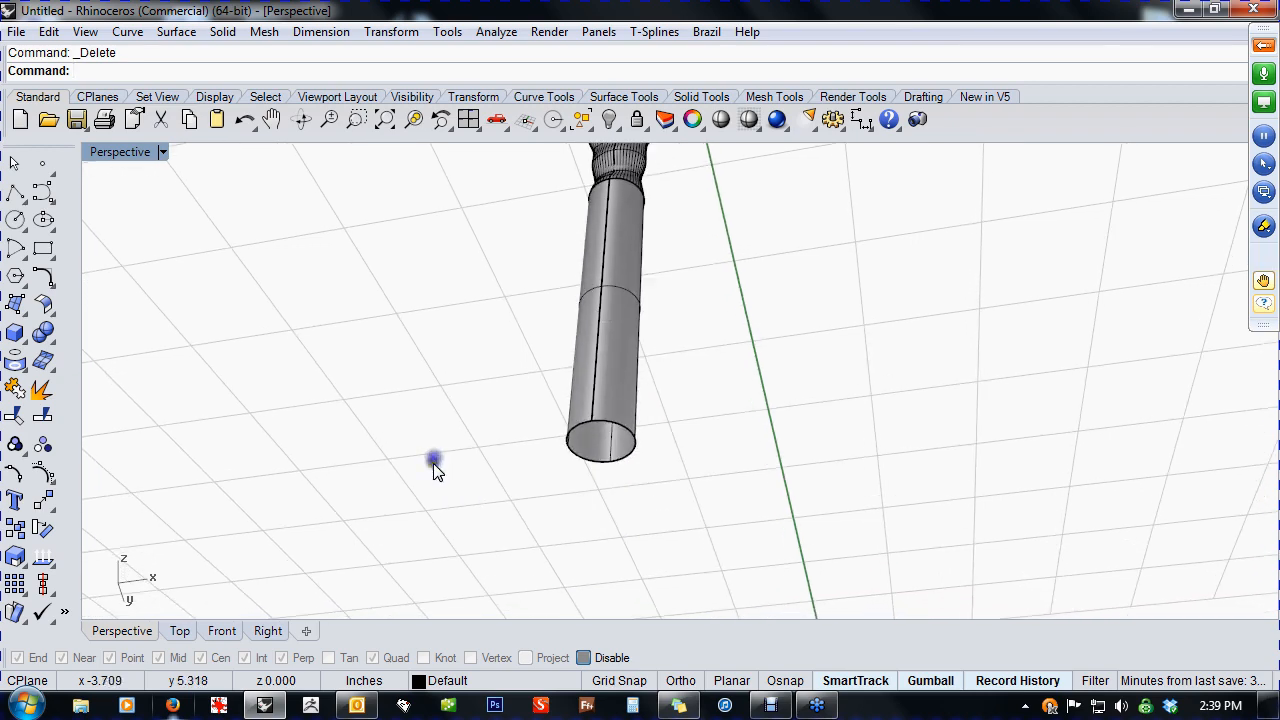
{"action": "left_click", "coordinate": [52, 199]}
{"action": "scroll", "coordinate": [603, 457], "scroll_direction": "up", "scroll_amount": 3}
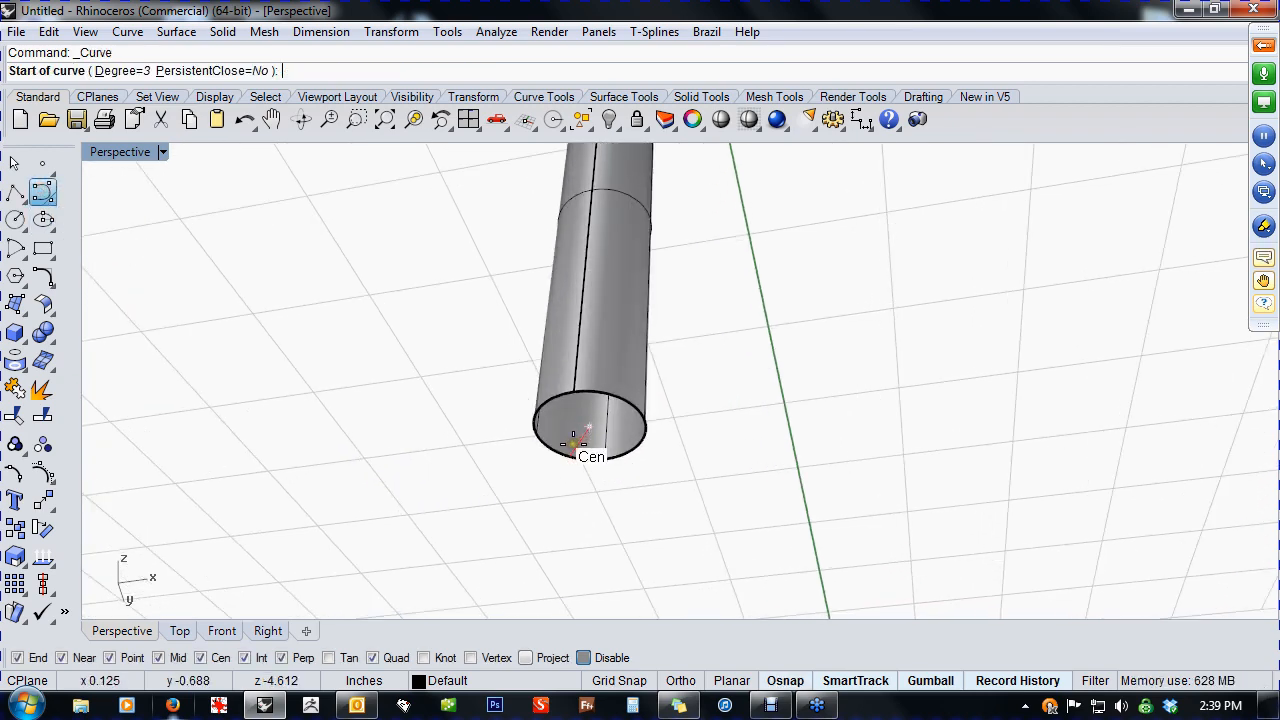
{"action": "left_click", "coordinate": [575, 441]}
{"action": "scroll", "coordinate": [578, 442], "scroll_direction": "down", "scroll_amount": 3}
{"action": "key", "text": "ctrl+F2"}
{"action": "scroll", "coordinate": [593, 466], "scroll_direction": "down", "scroll_amount": 6}
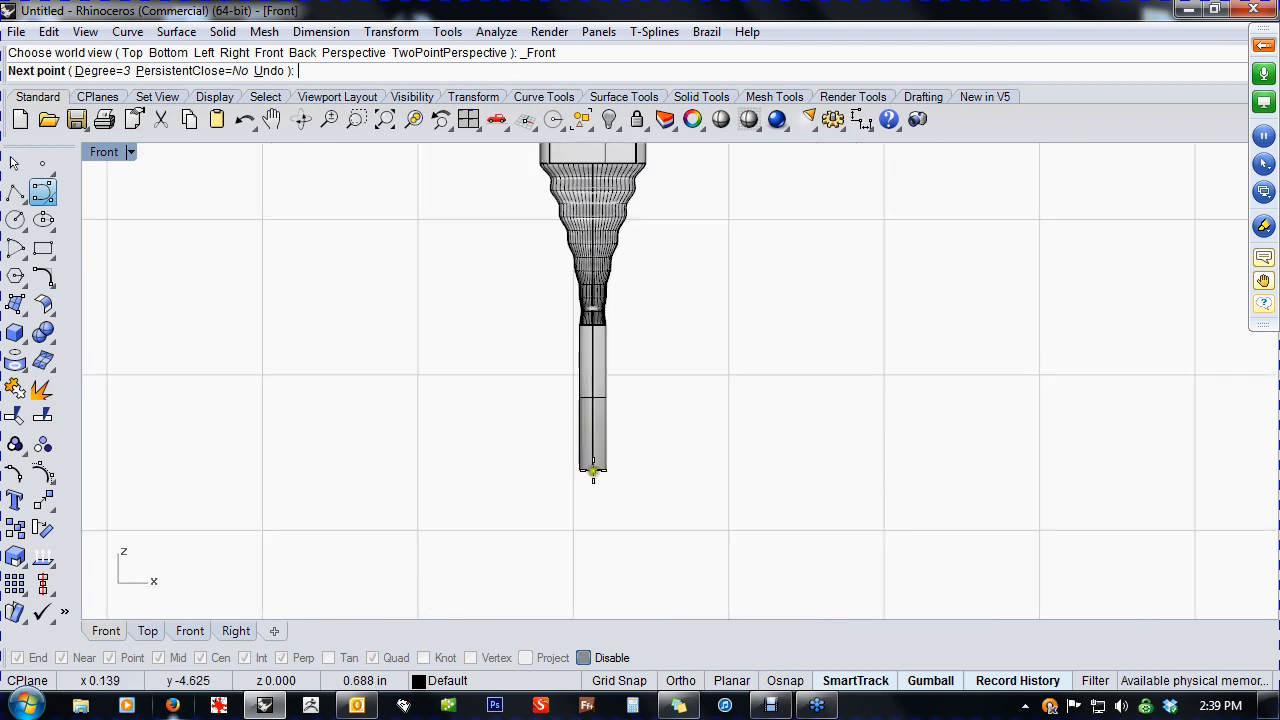
- Continue the curve straight down from the cord, then bend it in a long S-shape toward negative X as the cord's path
{"action": "right_click_drag", "start_coordinate": [594, 466], "coordinate": [631, 354]}
{"action": "scroll", "coordinate": [631, 354], "scroll_direction": "down", "scroll_amount": 2}
{"action": "scroll", "coordinate": [632, 410], "scroll_direction": "down", "scroll_amount": 2}
{"action": "right_click_drag", "start_coordinate": [632, 410], "coordinate": [651, 334], "text": "shift"}
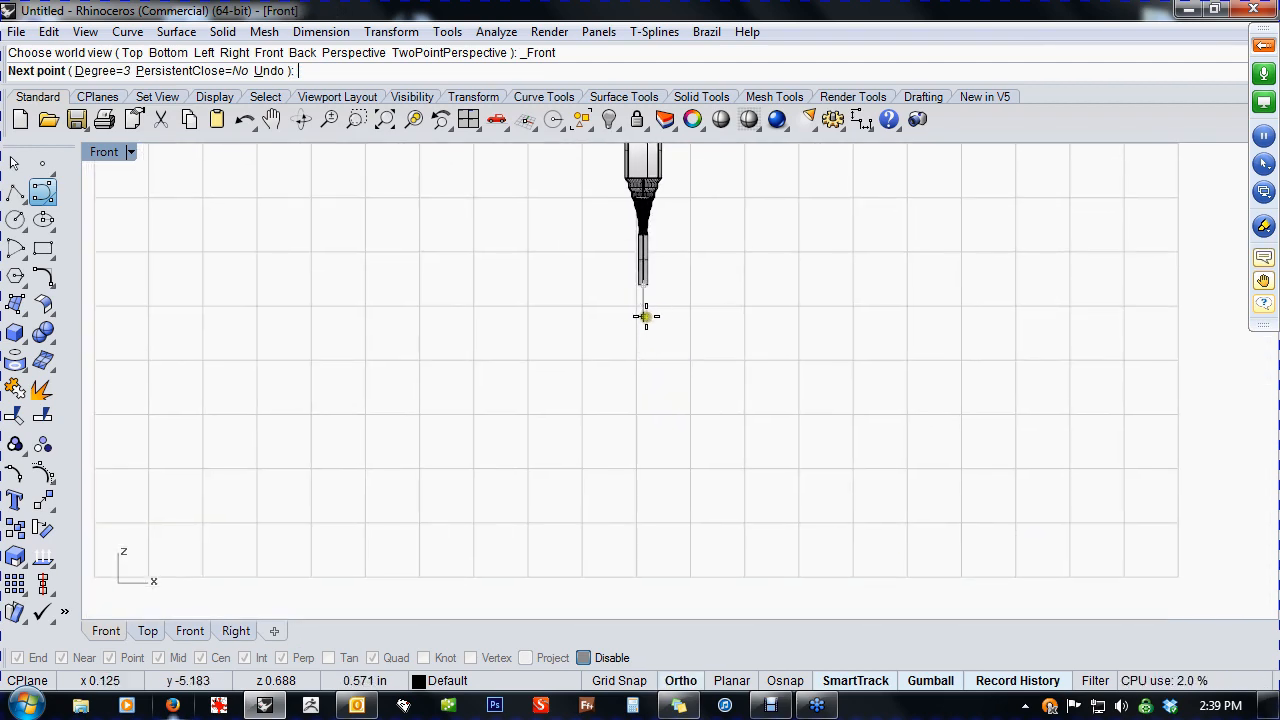
{"action": "left_click", "coordinate": [643, 313]}
{"action": "left_click", "coordinate": [654, 370]}
{"action": "left_click", "coordinate": [679, 422]}
{"action": "left_click", "coordinate": [663, 487]}
{"action": "left_click", "coordinate": [611, 536]}
{"action": "left_click", "coordinate": [493, 549]}
{"action": "left_click", "coordinate": [365, 558]}
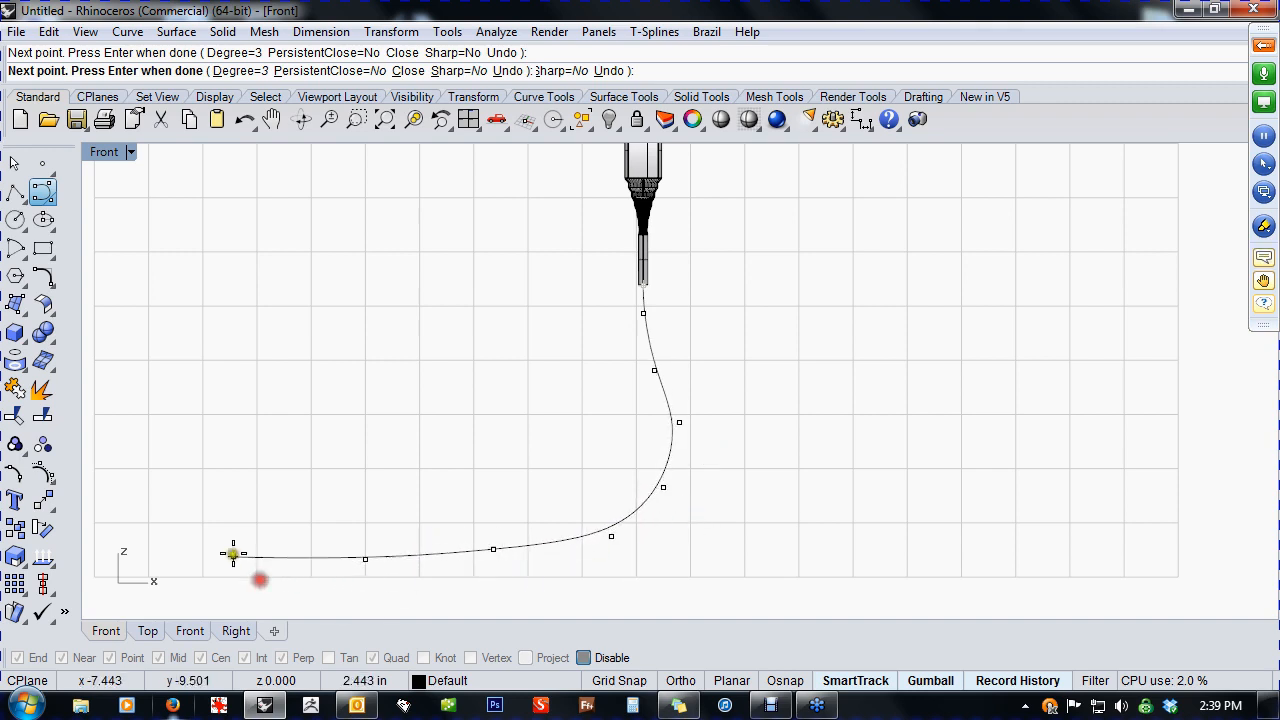
{"action": "right_click_drag", "start_coordinate": [233, 553], "coordinate": [567, 461]}
{"action": "scroll", "coordinate": [295, 600], "scroll_direction": "down", "scroll_amount": 3}
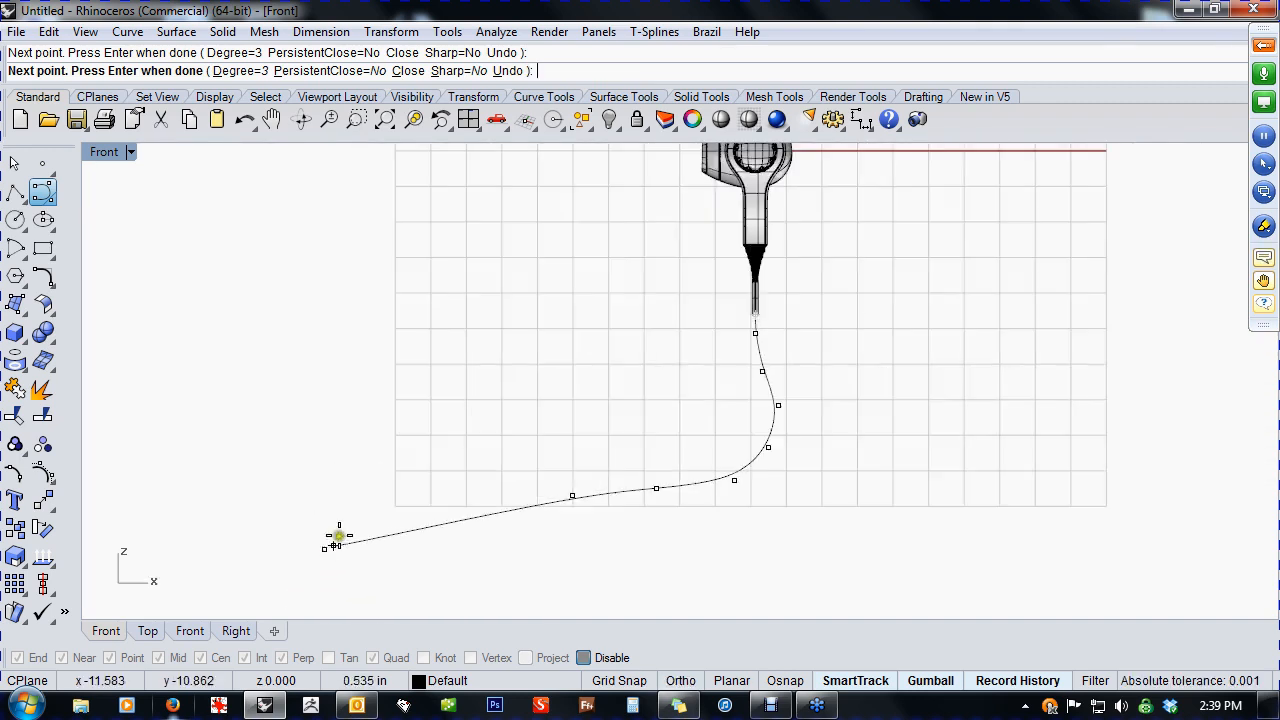
{"action": "right_click", "coordinate": [320, 592]}
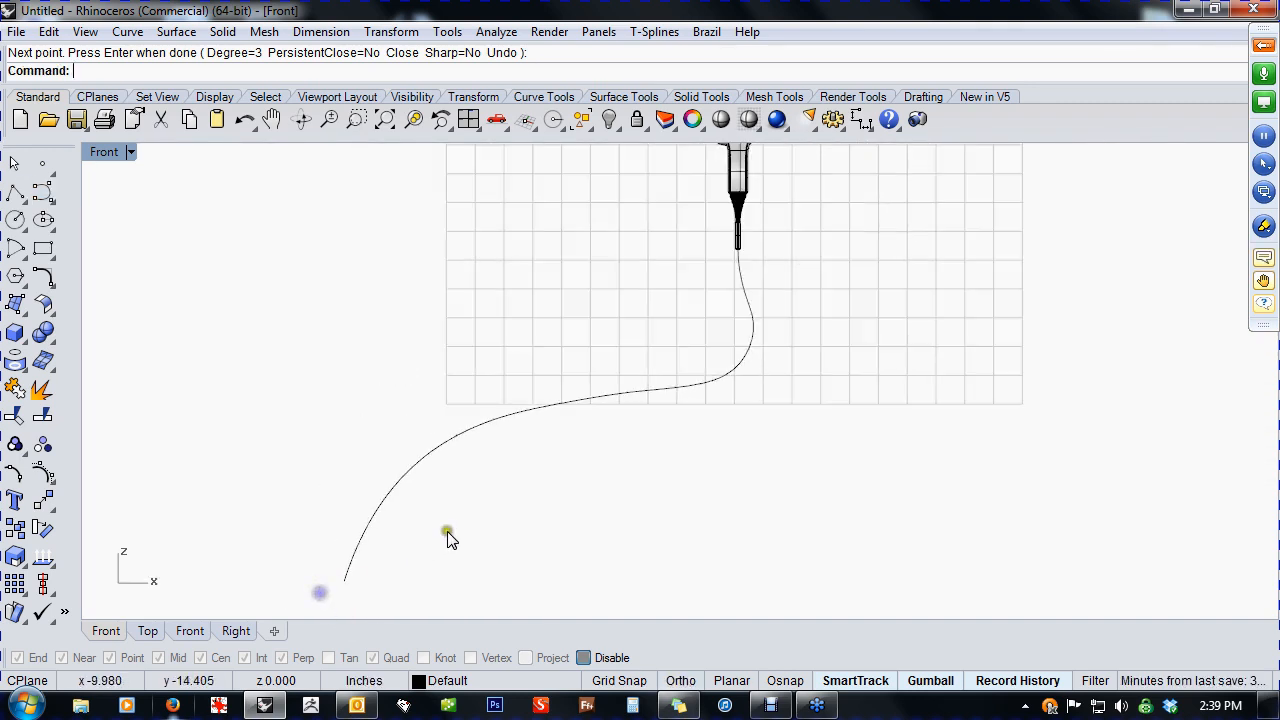
- Sweep the cord's open circular edge along the path curve with Sweep 1 Rail, Freeform style and Do not simplify
{"action": "scroll", "coordinate": [449, 534], "scroll_direction": "up", "scroll_amount": 5}
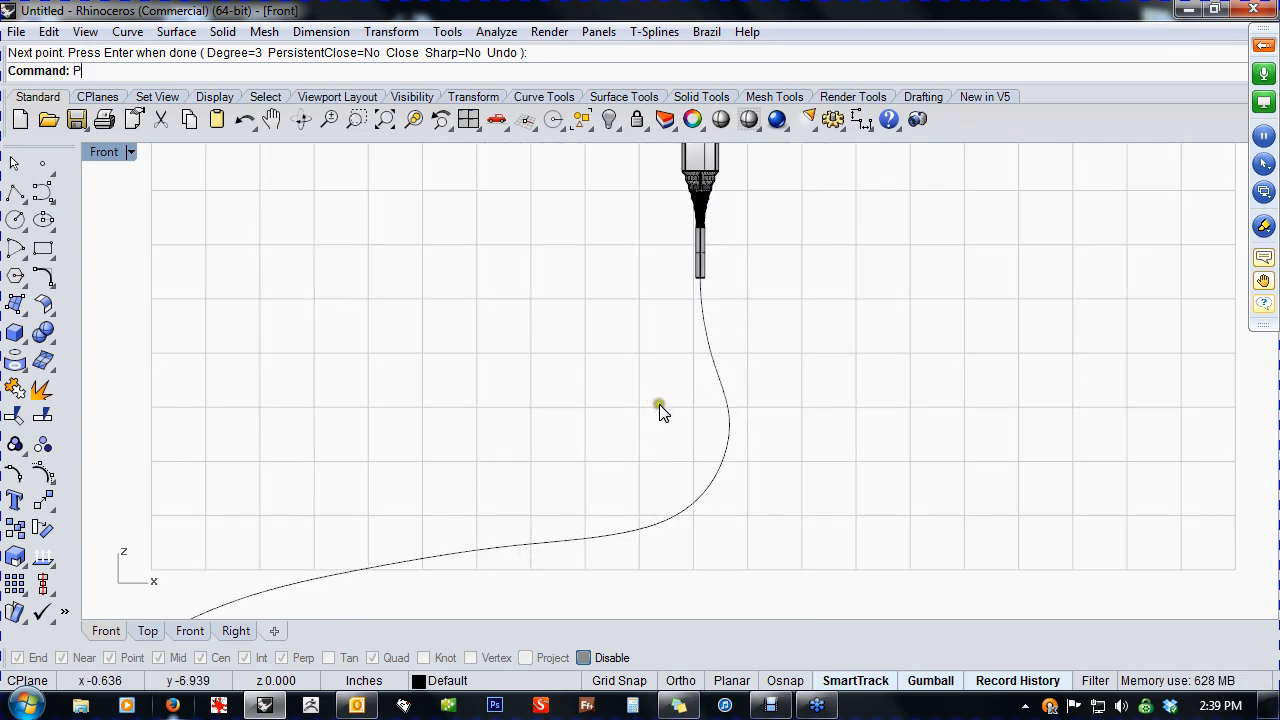
{"action": "key", "text": "Return"}
{"action": "right_click_drag", "start_coordinate": [674, 402], "coordinate": [726, 252]}
{"action": "scroll", "coordinate": [698, 280], "scroll_direction": "up", "scroll_amount": 5}
{"action": "right_click_drag", "start_coordinate": [699, 308], "coordinate": [707, 228]}
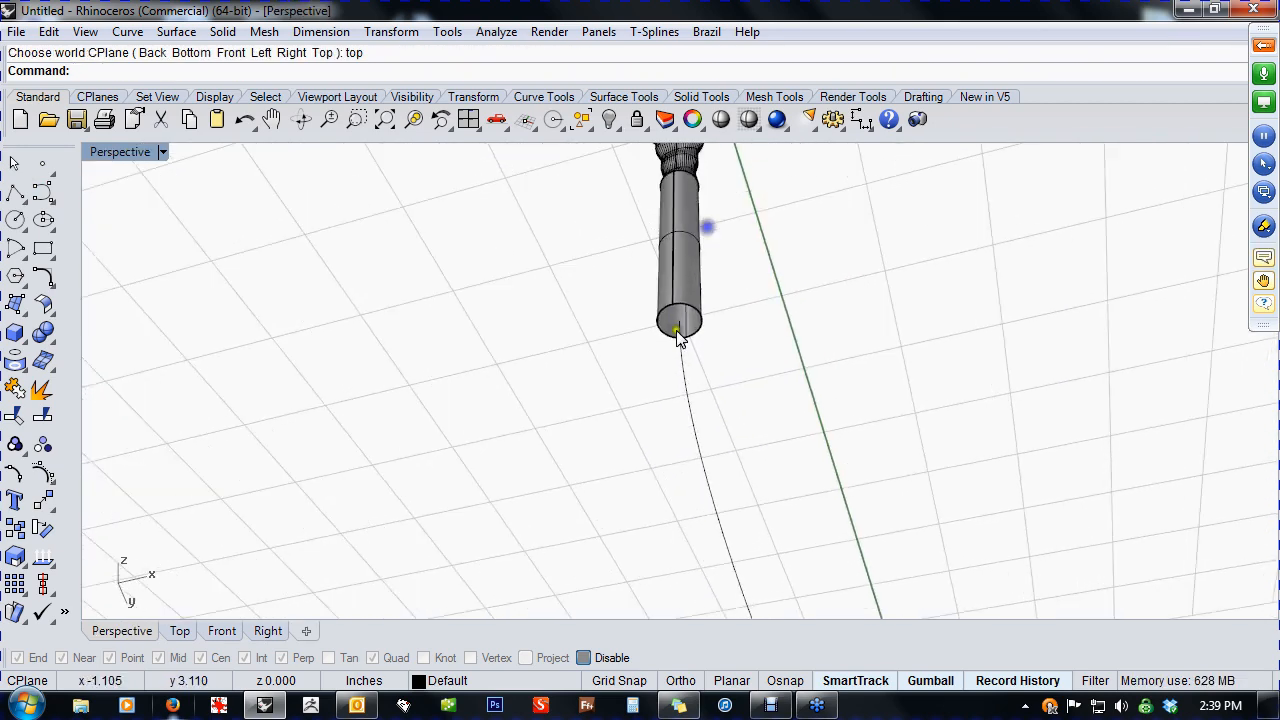
{"action": "scroll", "coordinate": [680, 338], "scroll_direction": "up", "scroll_amount": 2}
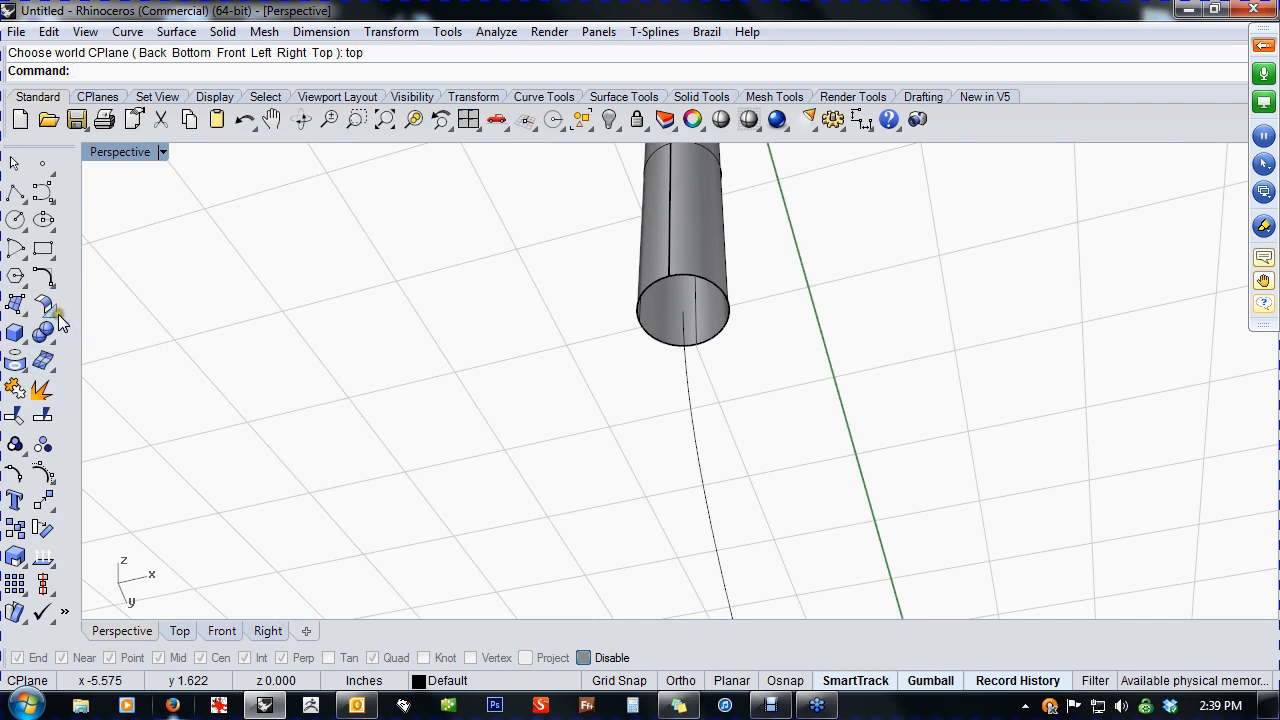
{"action": "left_click", "coordinate": [22, 314]}
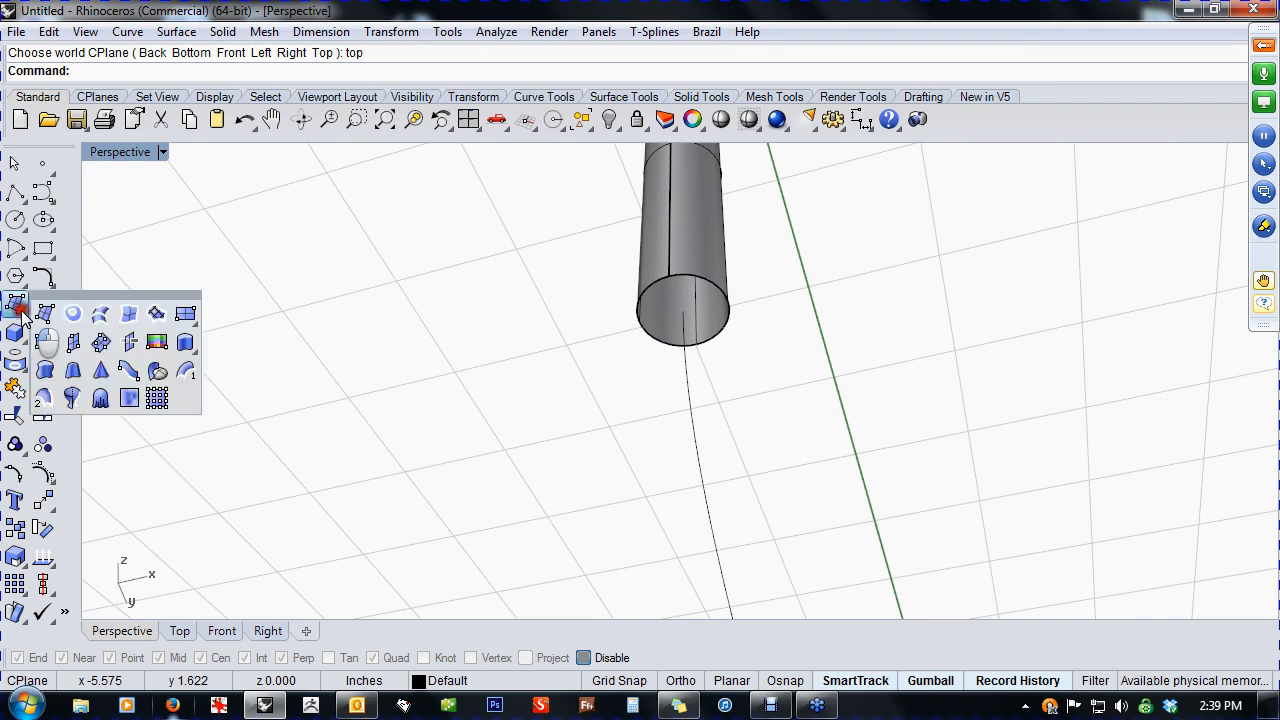
{"action": "left_click", "coordinate": [184, 372]}
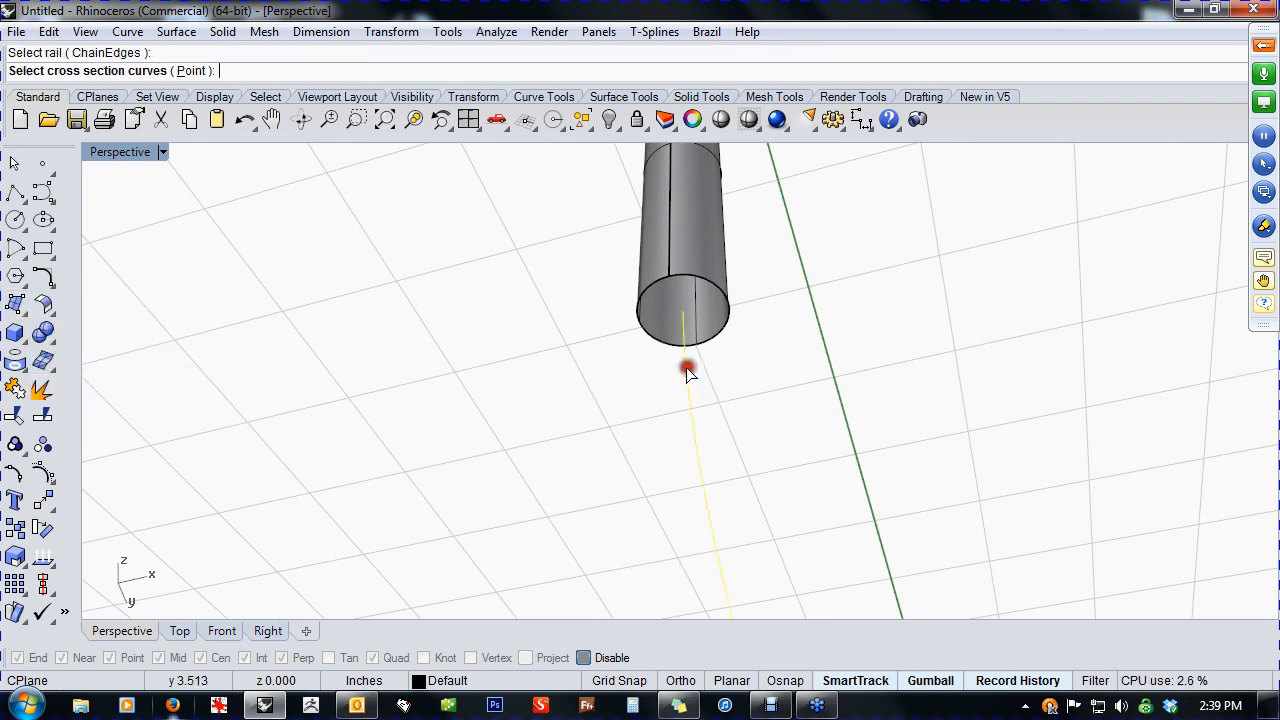
{"action": "scroll", "coordinate": [573, 399], "scroll_direction": "down", "scroll_amount": 6}
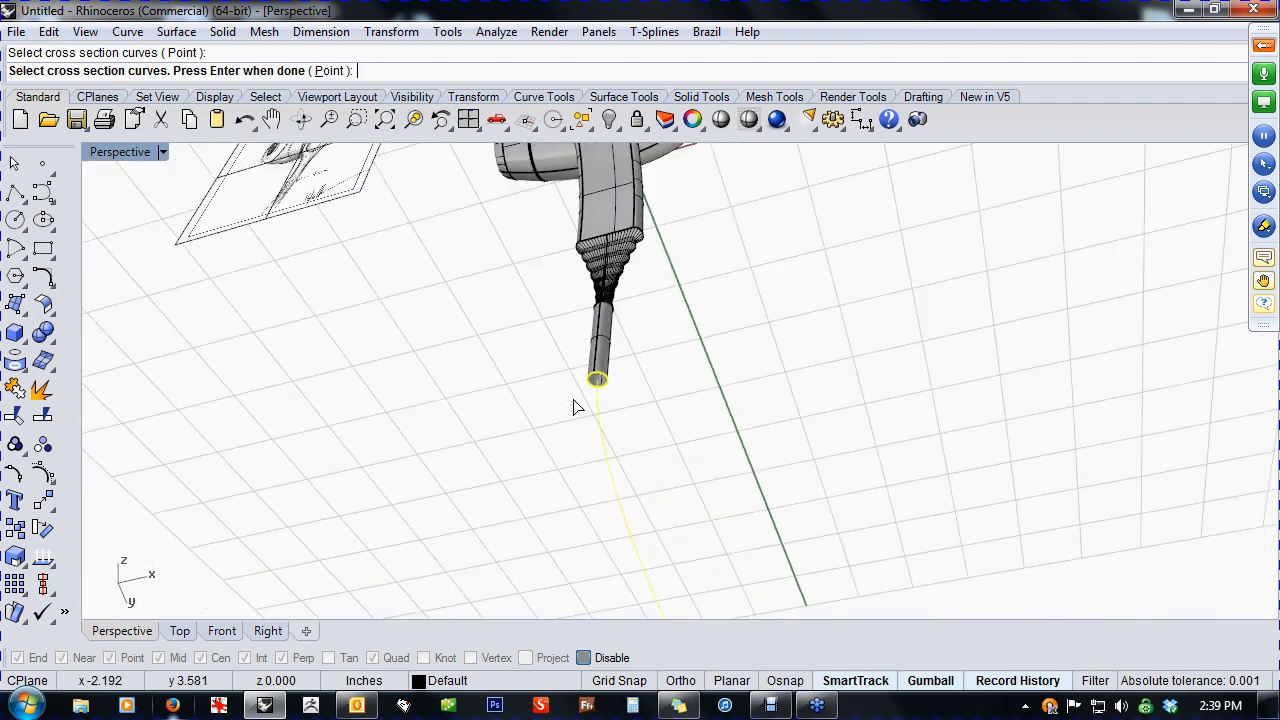
{"action": "right_click", "coordinate": [558, 410]}
{"action": "right_click", "coordinate": [561, 419]}
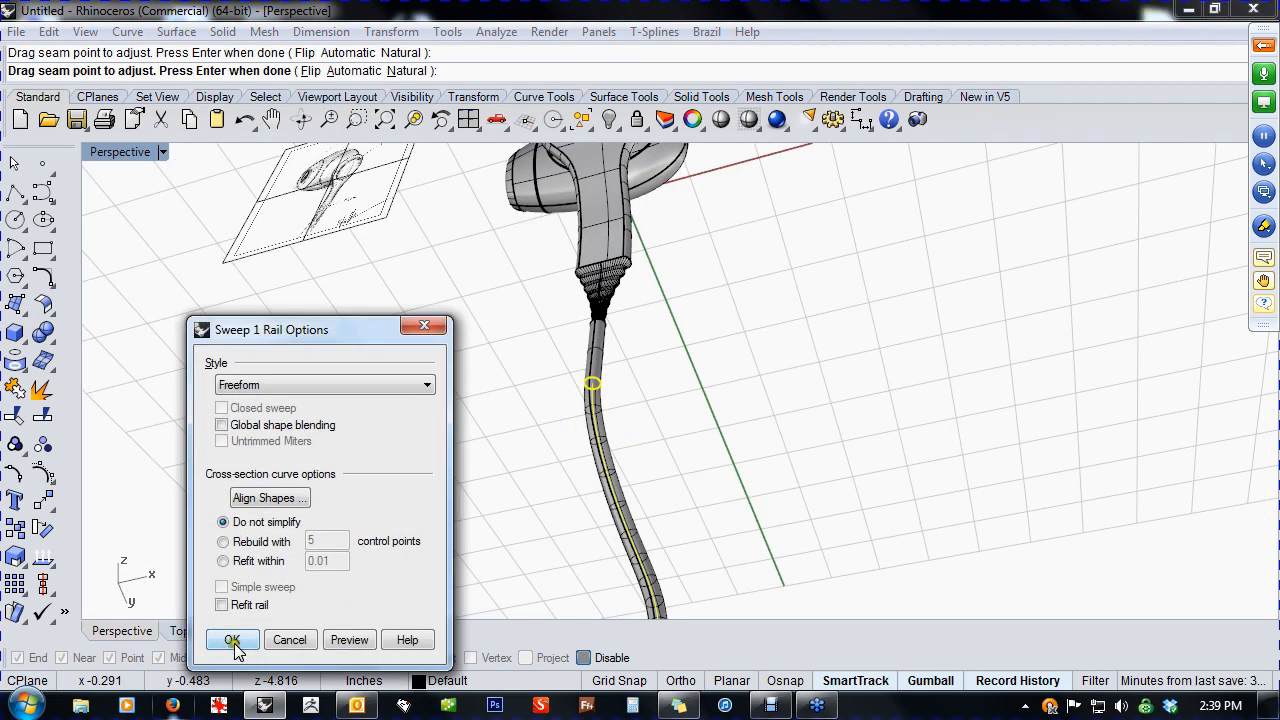
{"action": "left_click", "coordinate": [238, 636]}
- Join the swept cord to the handle and flex section polysurface
{"action": "right_click_drag", "start_coordinate": [434, 437], "coordinate": [475, 557]}
{"action": "left_click_drag", "start_coordinate": [634, 452], "coordinate": [537, 364]}
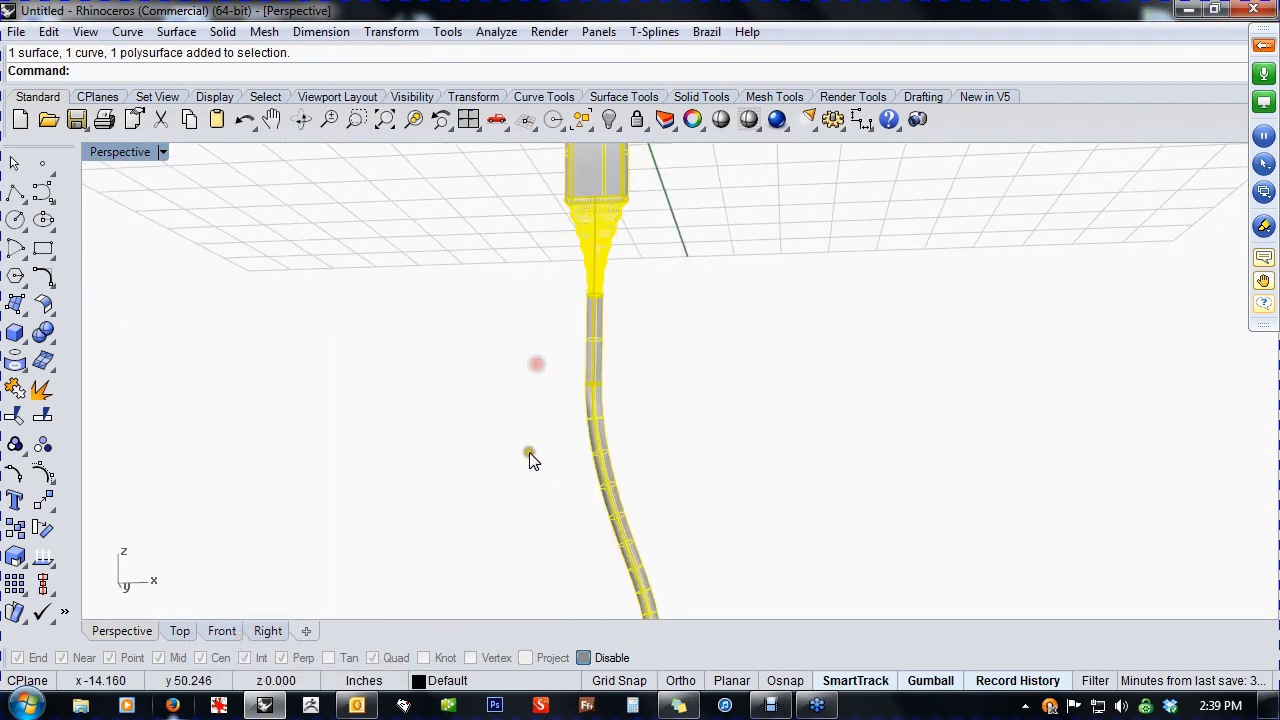
{"action": "key", "text": "ctrl+j"}
{"action": "left_click", "coordinate": [526, 490]}
- Examine the whole hair dryer with its long cord against the reference sketch, including in a shaded preview
{"action": "scroll", "coordinate": [536, 499], "scroll_direction": "down", "scroll_amount": 8}
{"action": "right_click_drag", "start_coordinate": [538, 502], "coordinate": [647, 531], "text": "shift"}
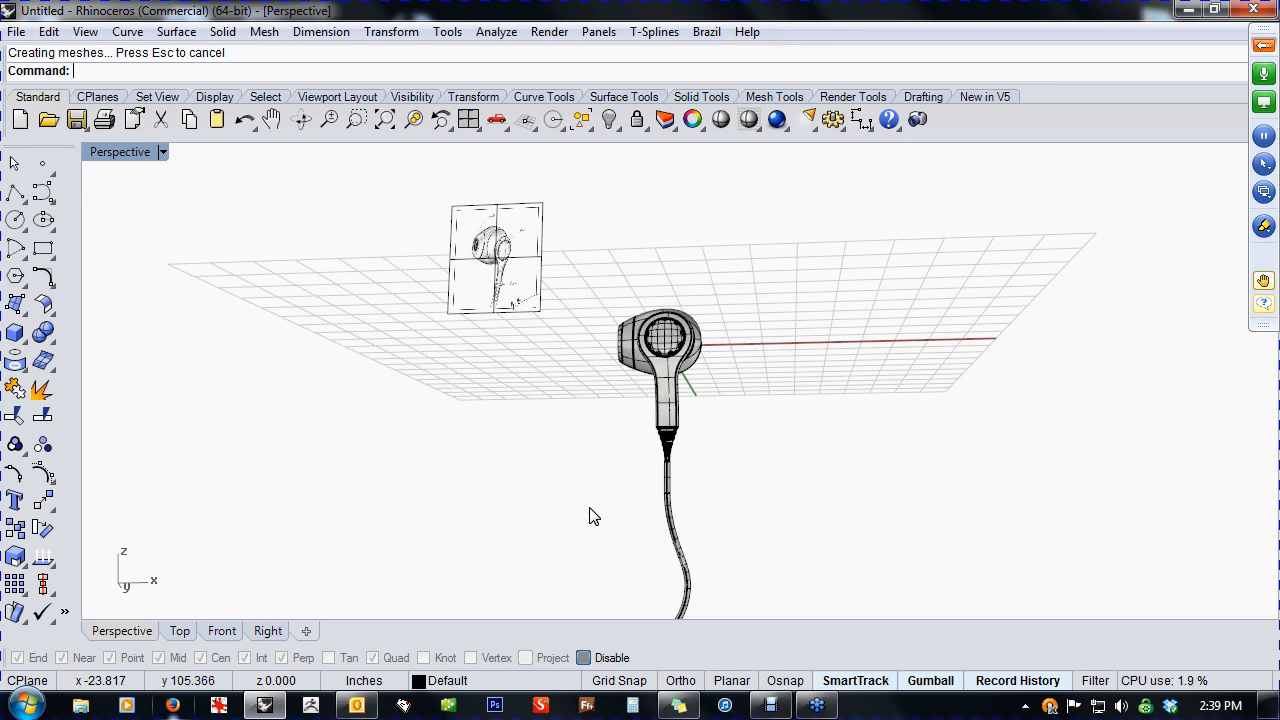
{"action": "right_click_drag", "start_coordinate": [568, 448], "coordinate": [677, 463]}
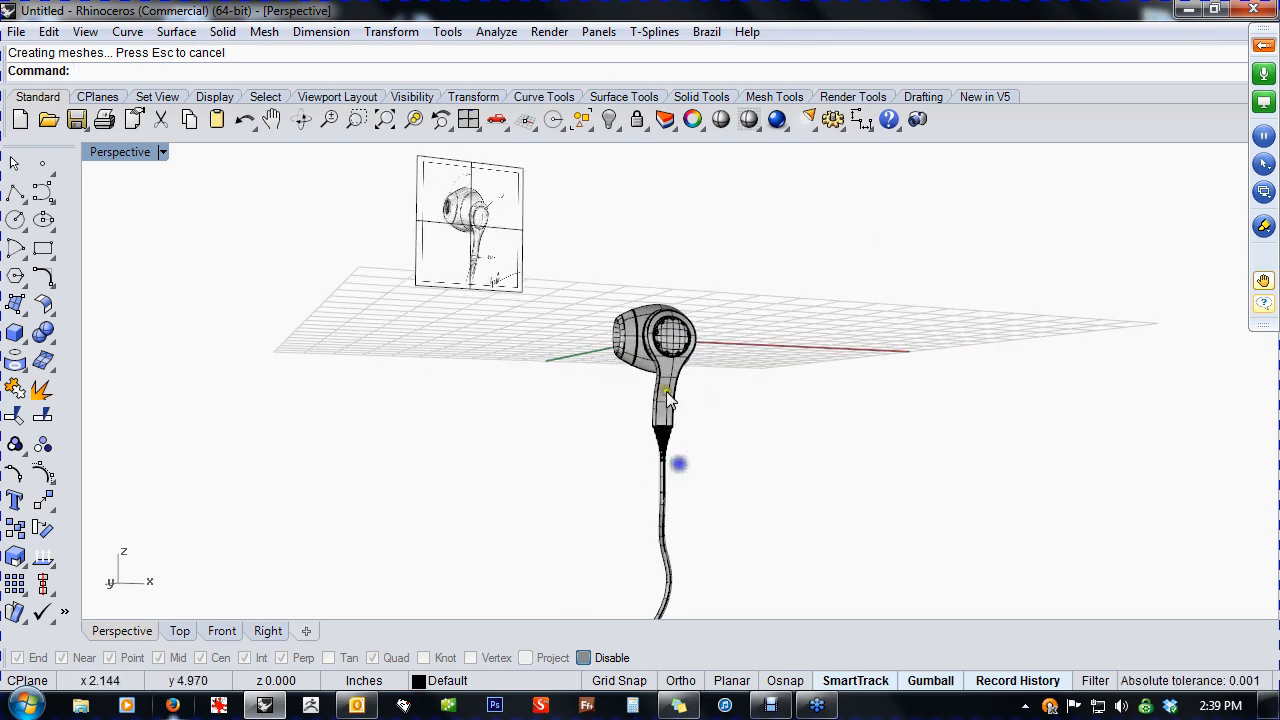
{"action": "scroll", "coordinate": [660, 310], "scroll_direction": "up", "scroll_amount": 7}
{"action": "mouse_move", "coordinate": [660, 309]}
{"action": "right_mouse_down"}
{"action": "mouse_move", "coordinate": [688, 361]}
{"action": "mouse_move", "coordinate": [663, 166]}
{"action": "right_mouse_up"}
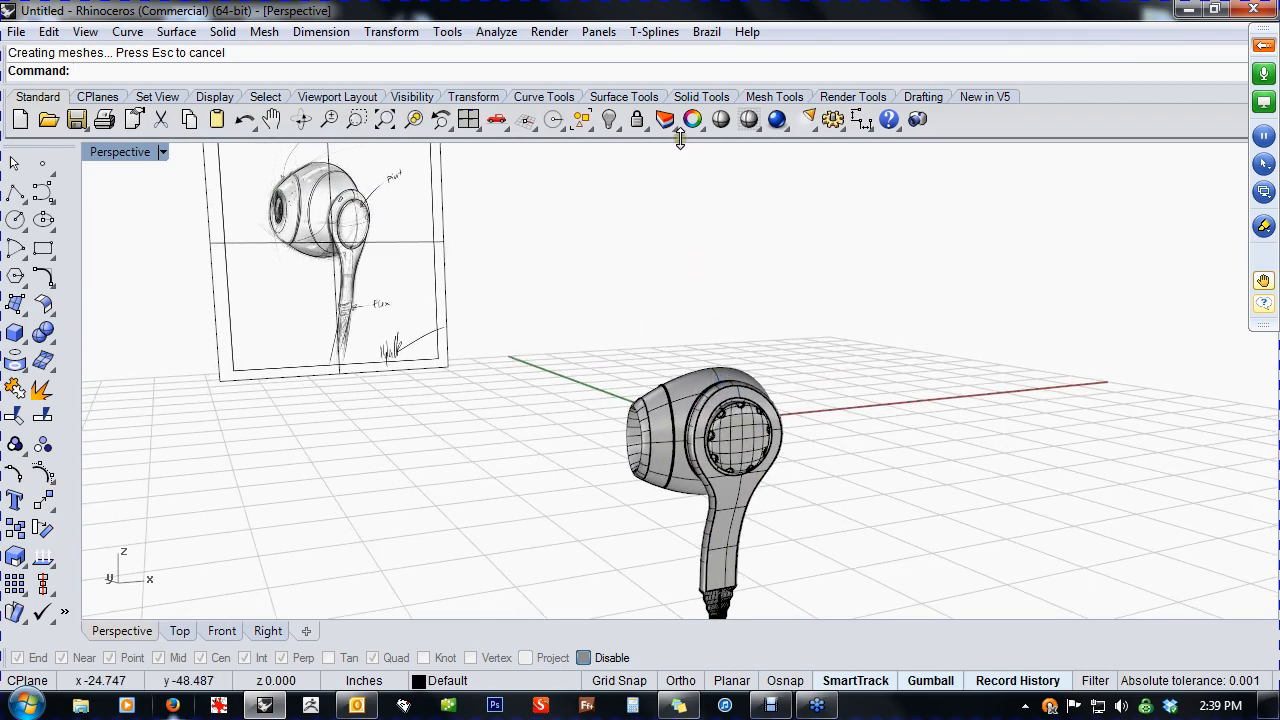
{"action": "left_click", "coordinate": [721, 119]}
{"action": "mouse_move", "coordinate": [648, 410]}
{"action": "right_mouse_down"}
{"action": "mouse_move", "coordinate": [766, 431]}
{"action": "mouse_move", "coordinate": [848, 391]}
{"action": "mouse_move", "coordinate": [777, 366]}
{"action": "mouse_move", "coordinate": [337, 380]}
{"action": "mouse_move", "coordinate": [340, 400]}
{"action": "mouse_move", "coordinate": [680, 447]}
{"action": "right_mouse_up"}
{"action": "mouse_move", "coordinate": [762, 461]}
{"action": "right_mouse_down"}
{"action": "mouse_move", "coordinate": [794, 506]}
{"action": "mouse_move", "coordinate": [877, 471]}
{"action": "mouse_move", "coordinate": [926, 477]}
{"action": "mouse_move", "coordinate": [760, 480]}
{"action": "right_mouse_up"}
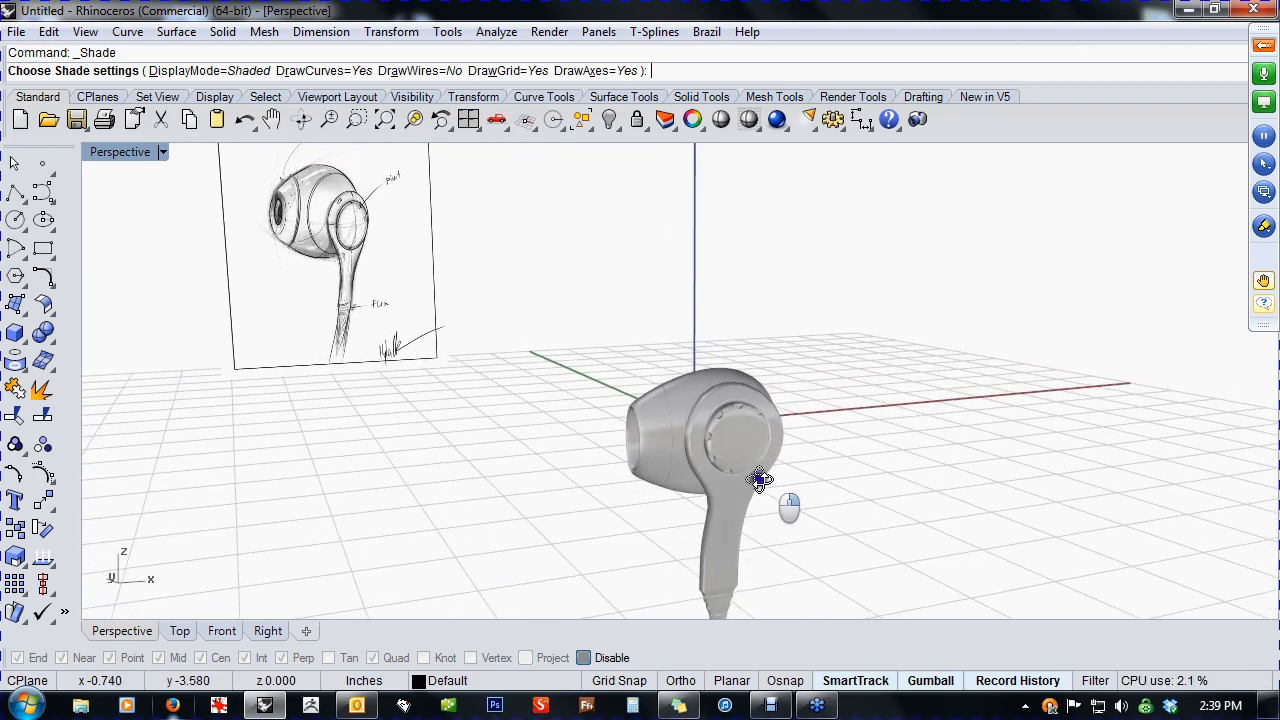
{"action": "mouse_move", "coordinate": [858, 508]}
{"action": "right_mouse_down"}
{"action": "mouse_move", "coordinate": [757, 497]}
{"action": "mouse_move", "coordinate": [806, 477]}
{"action": "mouse_move", "coordinate": [764, 483]}
{"action": "mouse_move", "coordinate": [843, 502]}
{"action": "right_mouse_up"}
{"action": "right_click", "coordinate": [806, 477]}
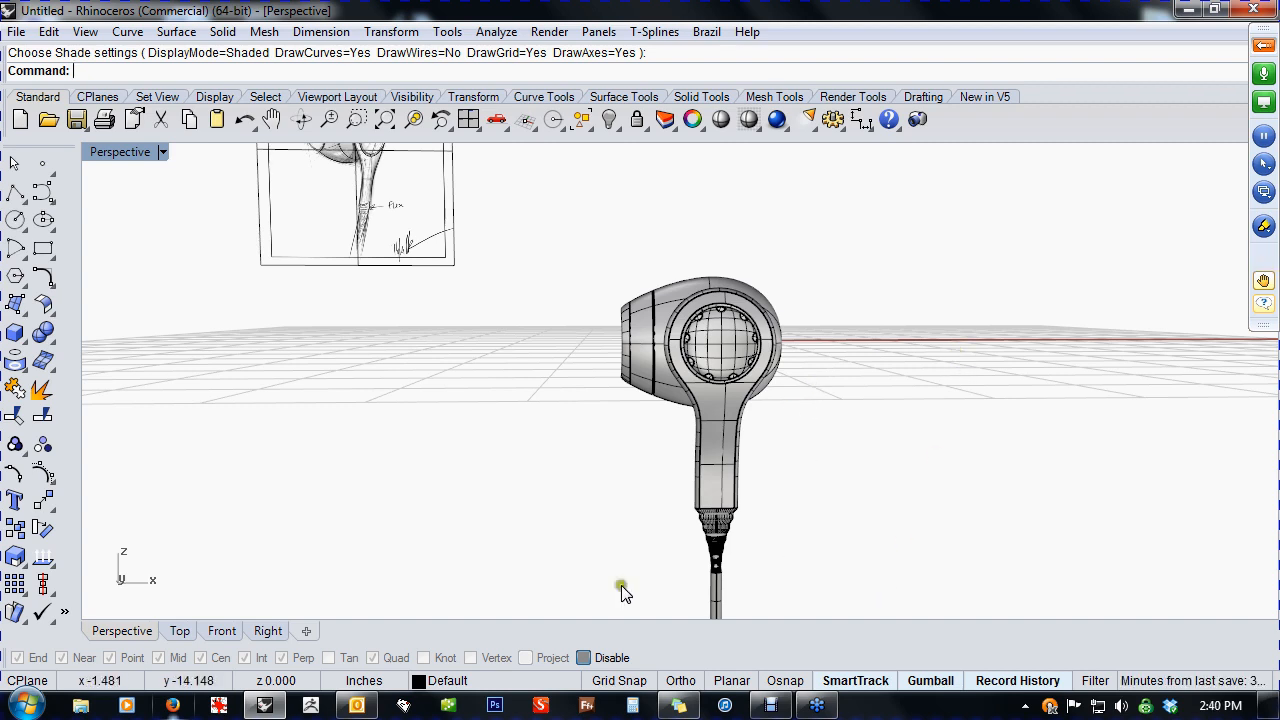
- Turn on the logo layer to show the logo geometry above the hair dryer
{"action": "left_click", "coordinate": [487, 683]}
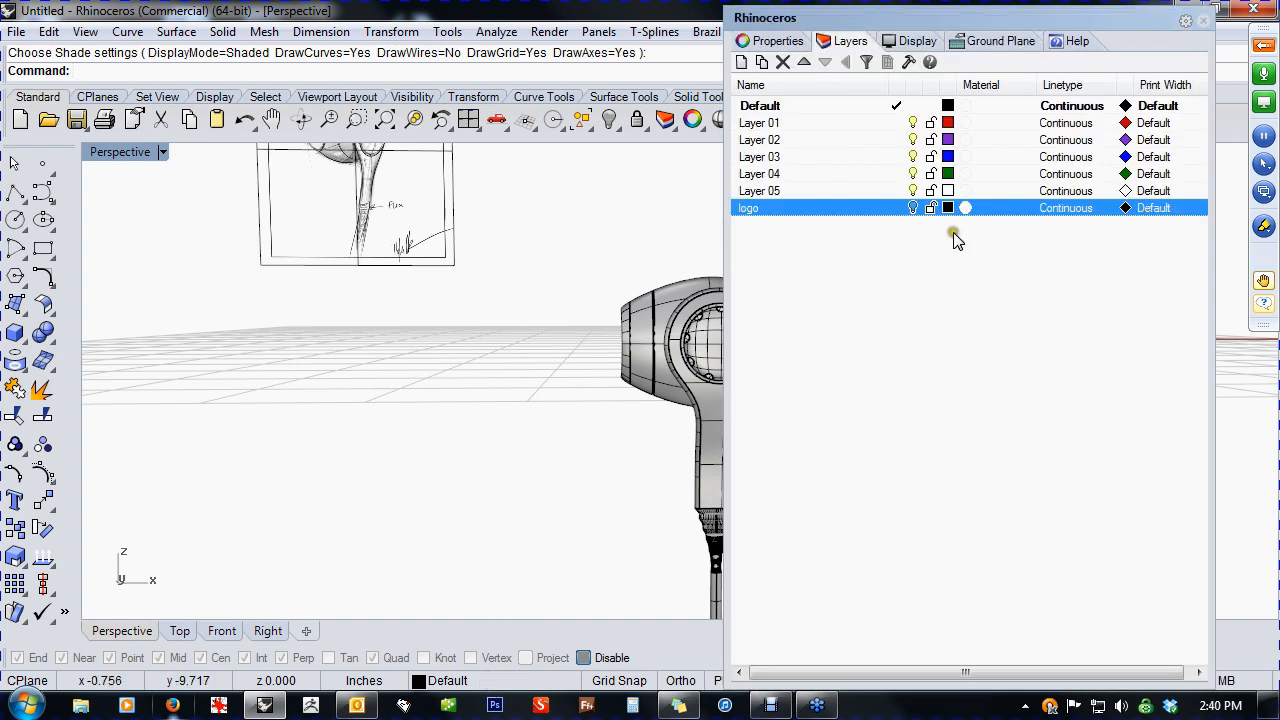
{"action": "right_click_drag", "start_coordinate": [586, 340], "coordinate": [470, 368], "text": "shift"}
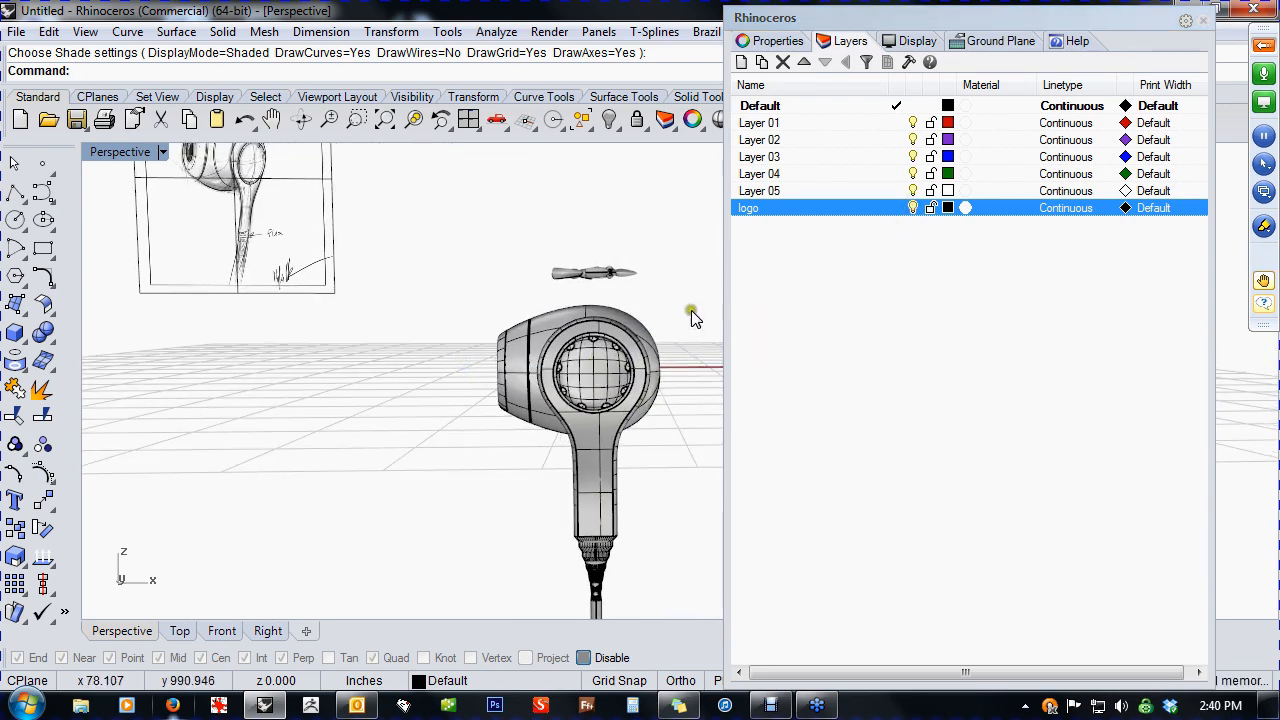
{"action": "left_click", "coordinate": [1205, 22]}
- Select the logo's polysurfaces and rotate them 90 degrees so the logo stands upright facing the front
{"action": "right_click_drag", "start_coordinate": [990, 160], "coordinate": [533, 288]}
{"action": "left_click_drag", "start_coordinate": [556, 253], "coordinate": [556, 253]}
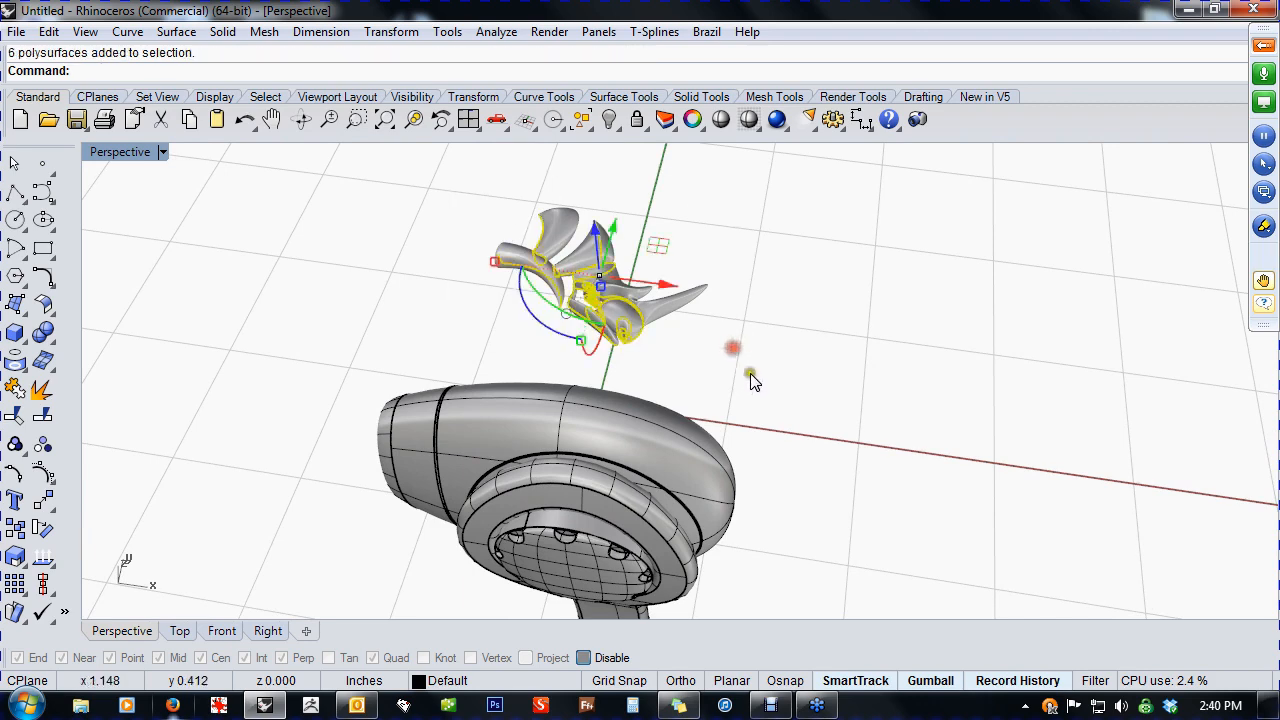
{"action": "right_click_drag", "start_coordinate": [752, 372], "coordinate": [618, 338]}
{"action": "left_click", "coordinate": [609, 289]}
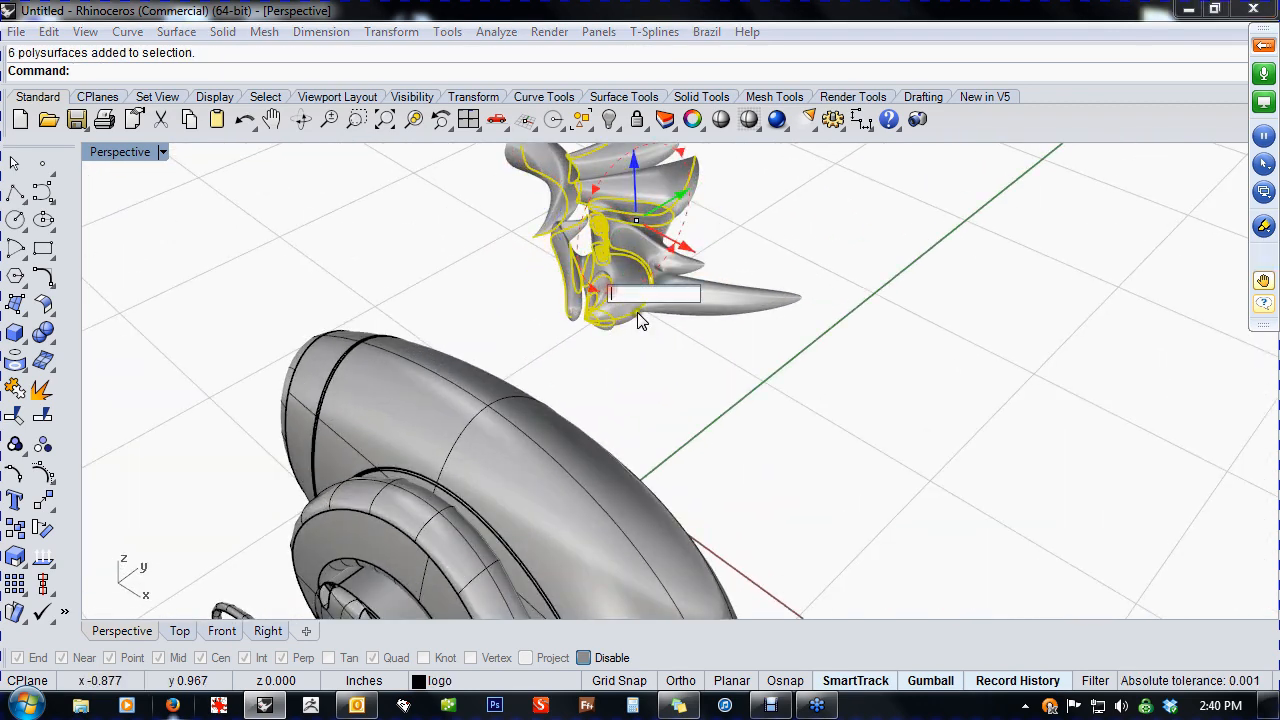
{"action": "type", "text": "90"}
{"action": "key", "text": "Return"}
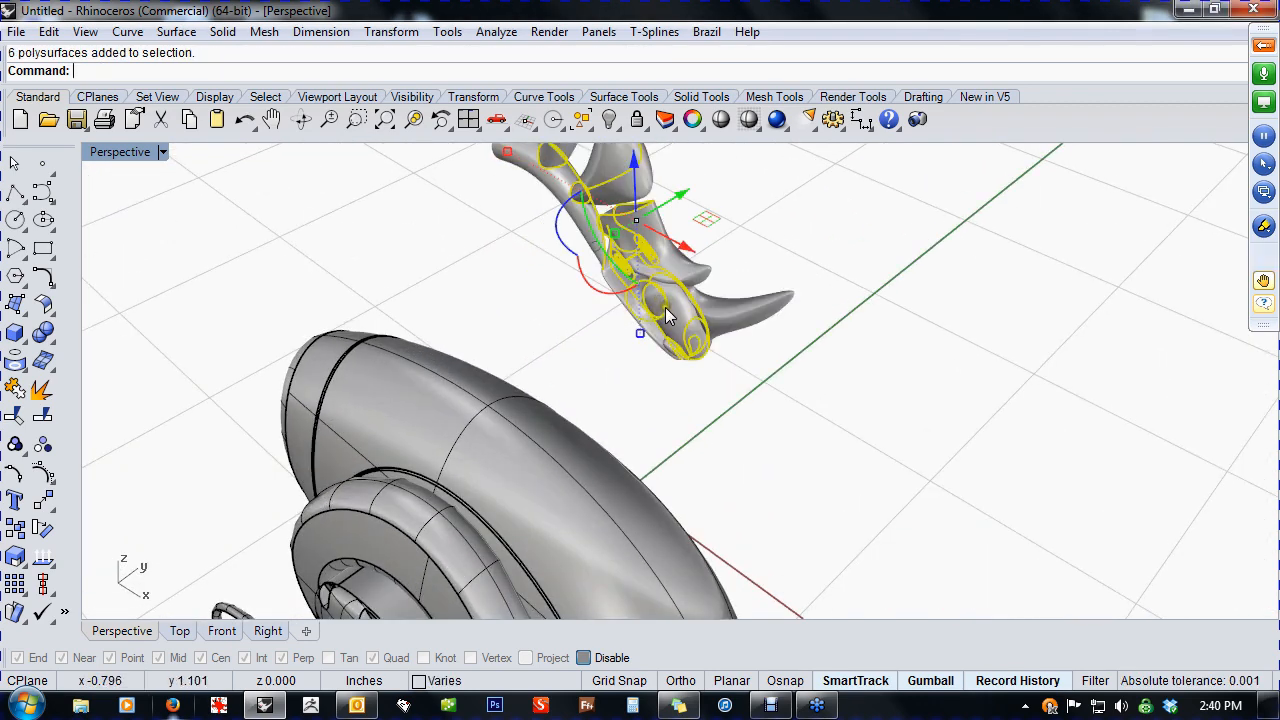
- Move the logo down over the pivot's round face in the front view and bring it forward to that face in perspective
{"action": "key", "text": "ctrl+F2"}
{"action": "right_click_drag", "start_coordinate": [686, 361], "coordinate": [692, 312]}
{"action": "left_click_drag", "start_coordinate": [698, 192], "coordinate": [716, 372]}
{"action": "scroll", "coordinate": [669, 428], "scroll_direction": "up", "scroll_amount": 5}
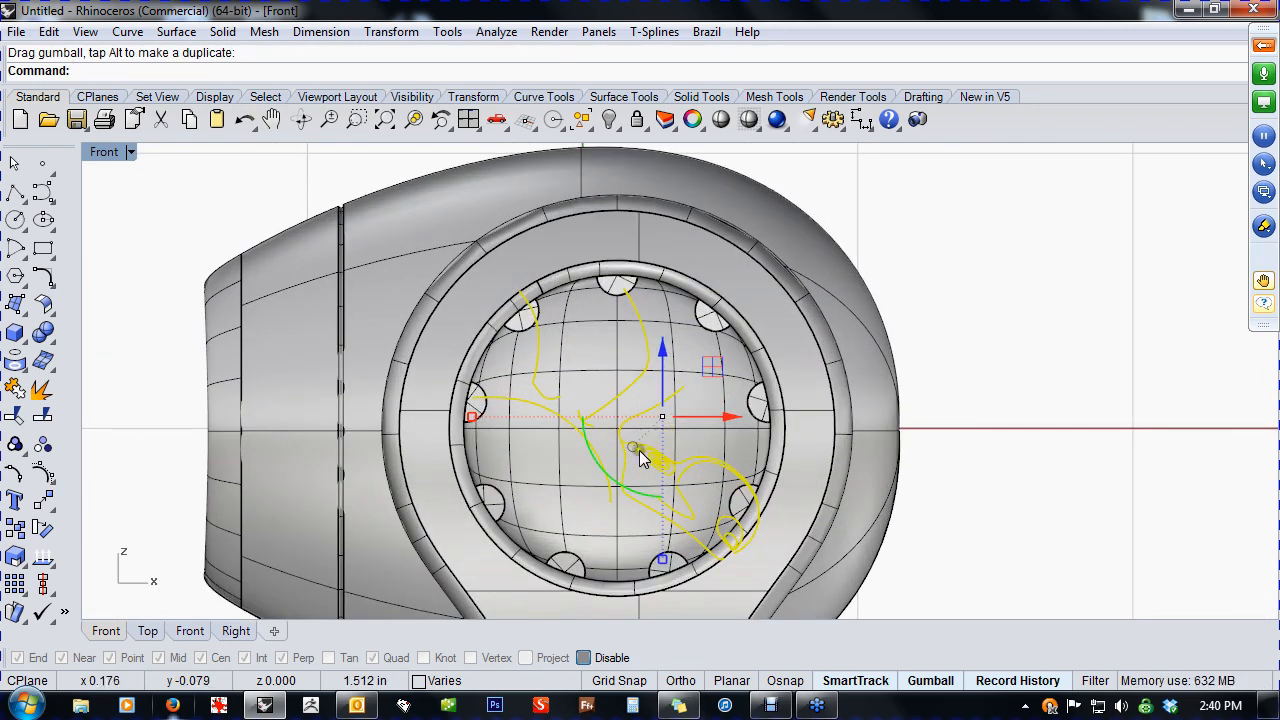
{"action": "key", "text": "ctrl+F4"}
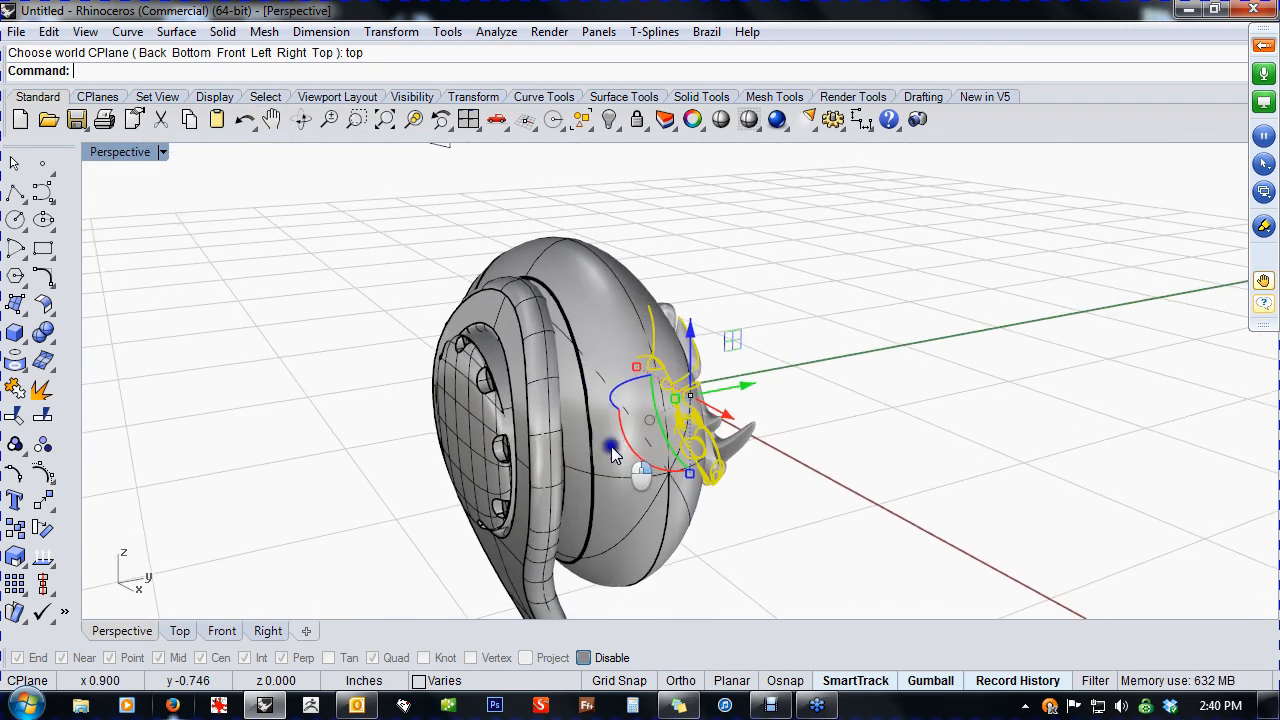
{"action": "left_click_drag", "start_coordinate": [744, 388], "coordinate": [536, 432]}
- Scale the logo down to fit inside the pivot's domed face and shift it along X to centre it there
{"action": "scroll", "coordinate": [458, 487], "scroll_direction": "up", "scroll_amount": 3}
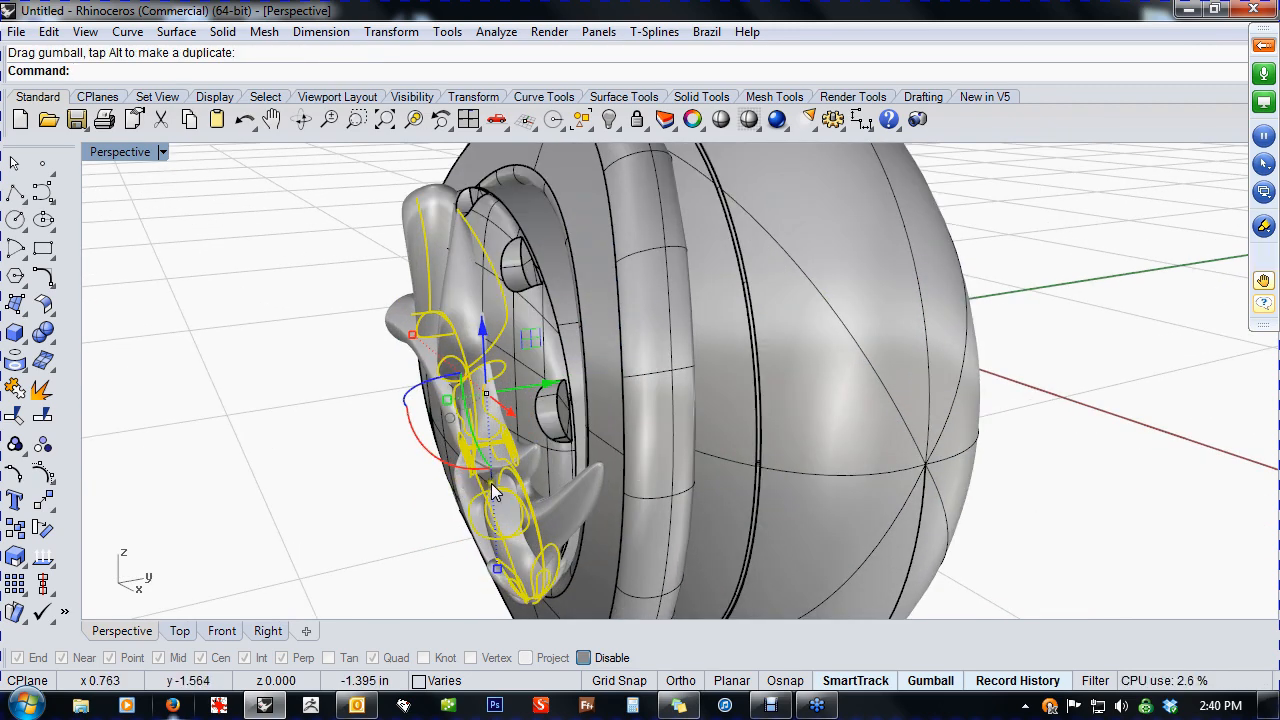
{"action": "left_click_drag", "start_coordinate": [413, 334], "coordinate": [426, 368]}
{"action": "right_click_drag", "start_coordinate": [399, 475], "coordinate": [697, 425]}
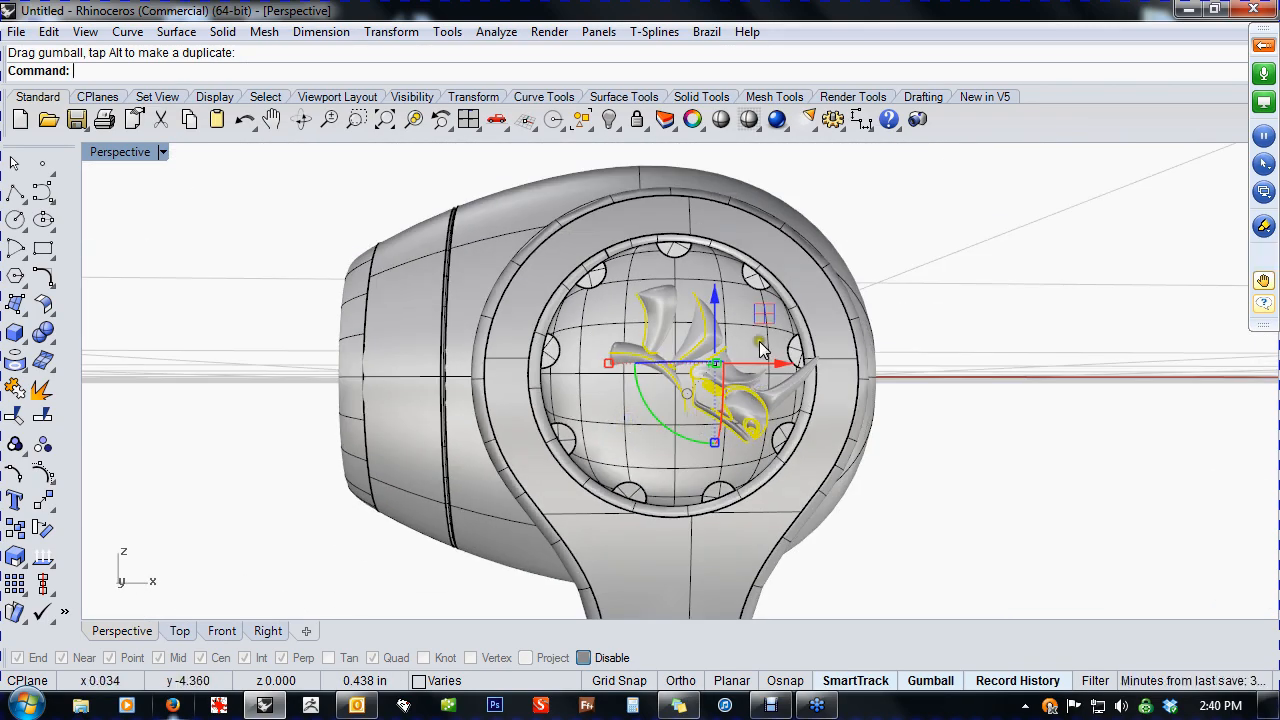
{"action": "left_click_drag", "start_coordinate": [781, 372], "coordinate": [745, 370]}
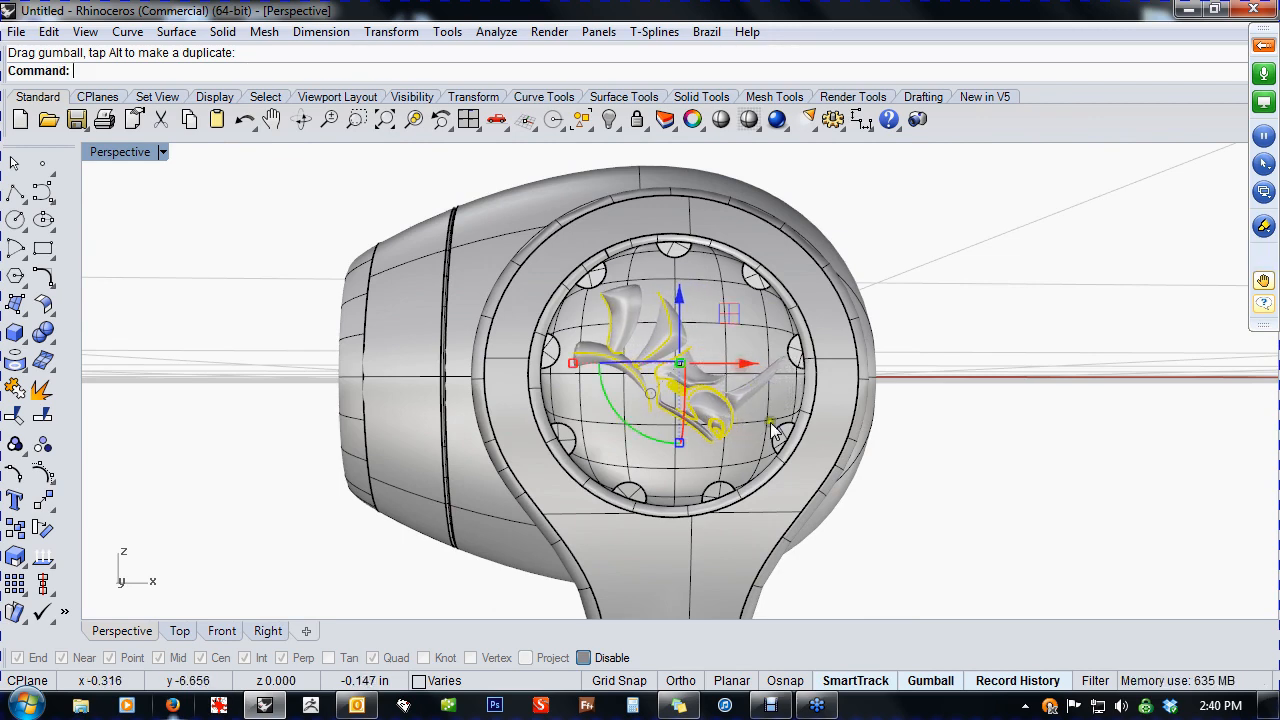
{"action": "key", "text": "F4"}
{"action": "right_click_drag", "start_coordinate": [772, 448], "coordinate": [634, 434]}
{"action": "scroll", "coordinate": [511, 420], "scroll_direction": "up", "scroll_amount": 5}
{"action": "left_click", "coordinate": [434, 417]}
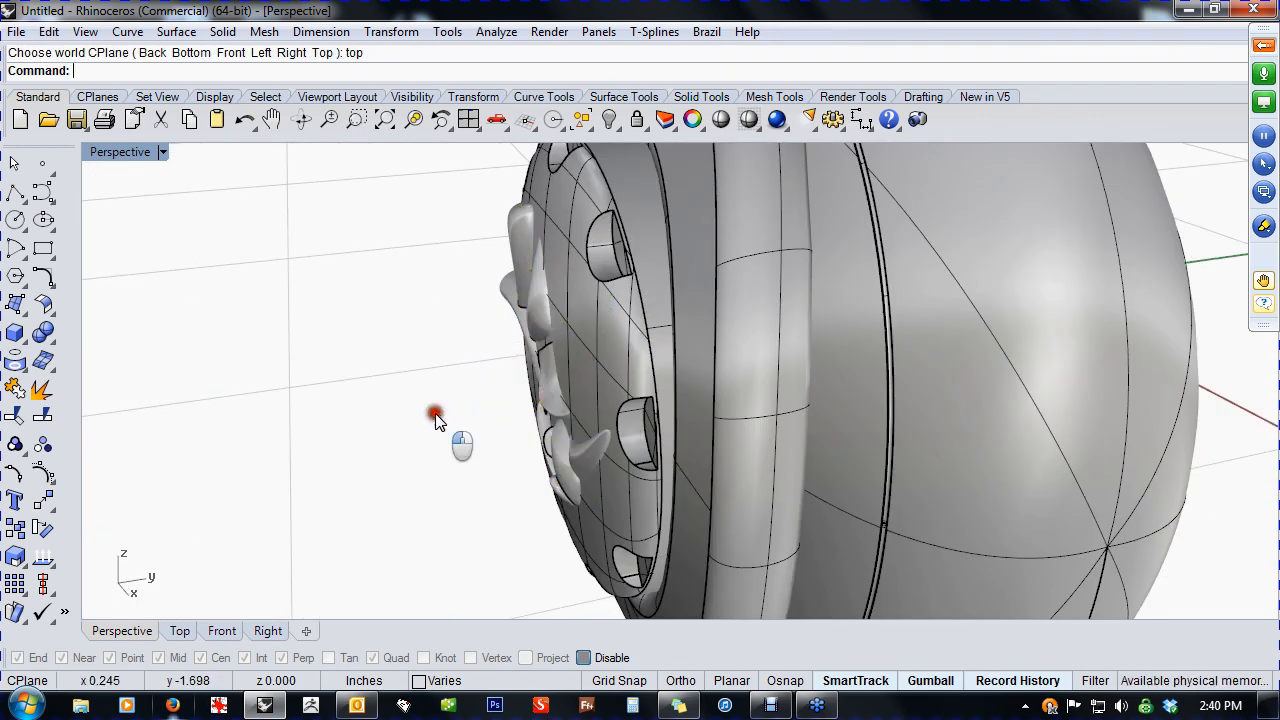
{"action": "right_click_drag", "start_coordinate": [434, 417], "coordinate": [578, 358]}
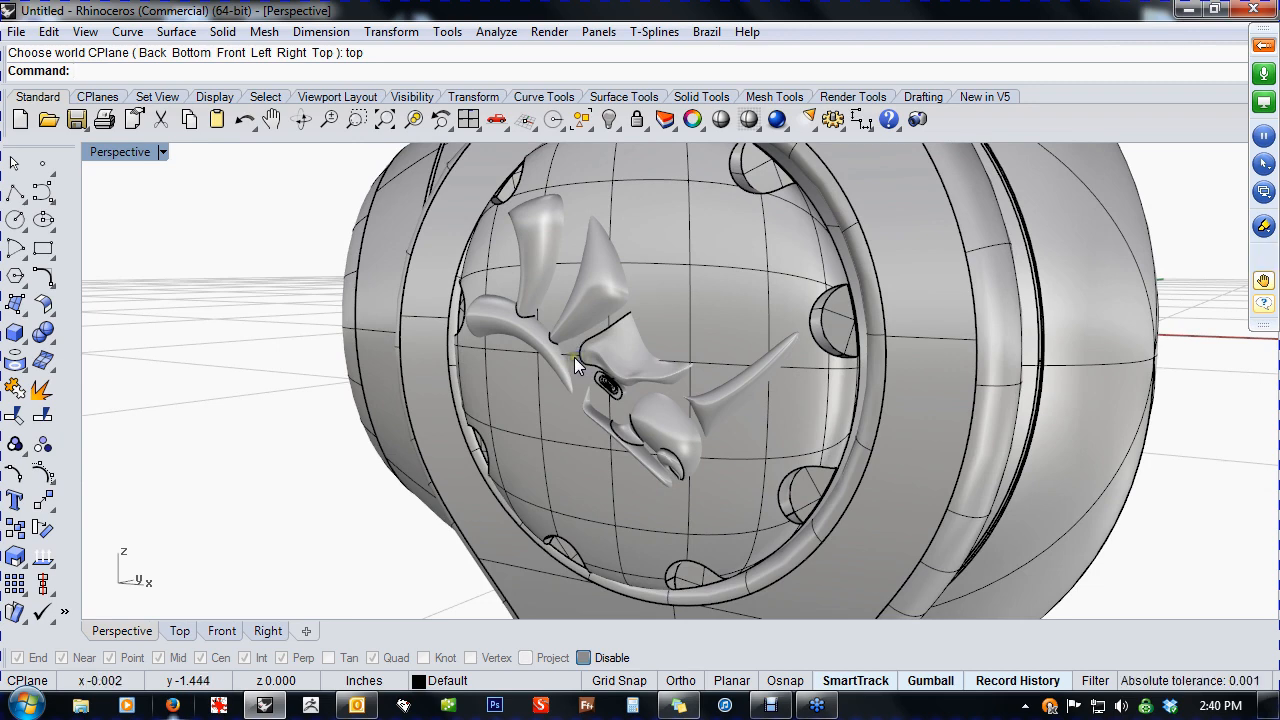
- Try a Boolean union of the logo group with the hair dryer's domed polysurface, and undo the union
{"action": "left_click", "coordinate": [43, 333]}
{"action": "left_click", "coordinate": [630, 368]}
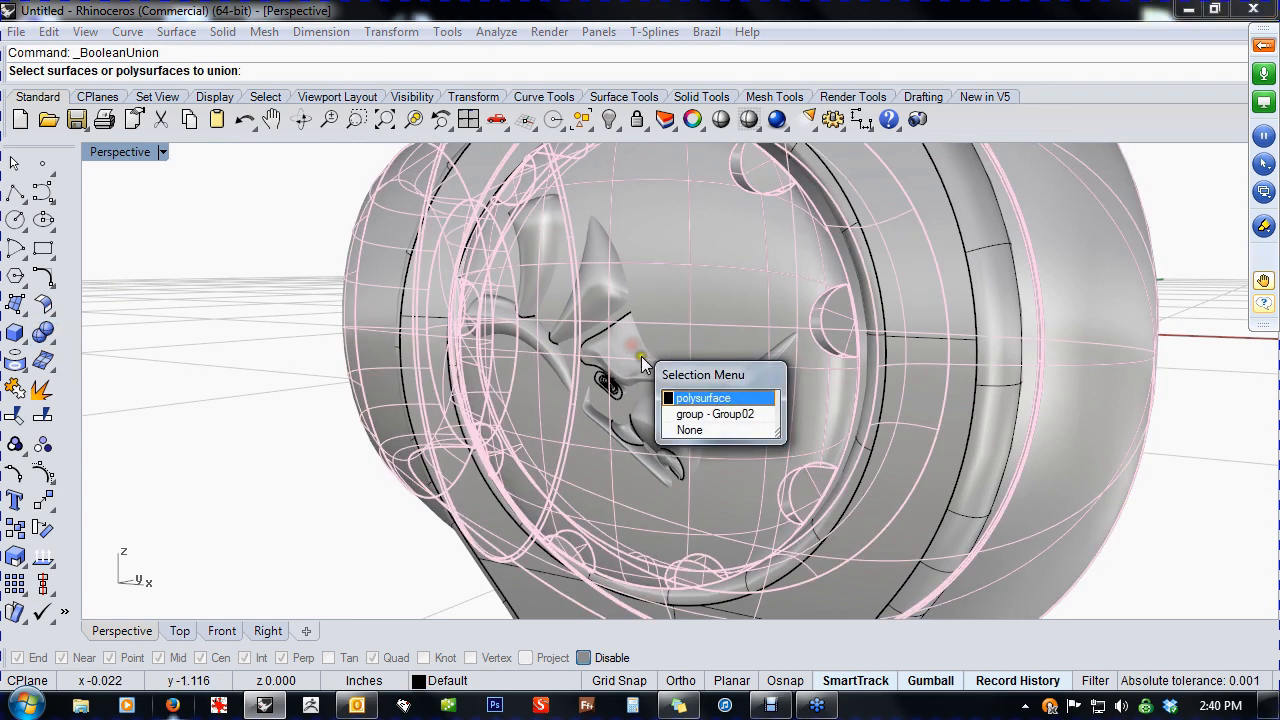
{"action": "left_click", "coordinate": [685, 408]}
{"action": "left_click", "coordinate": [707, 326]}
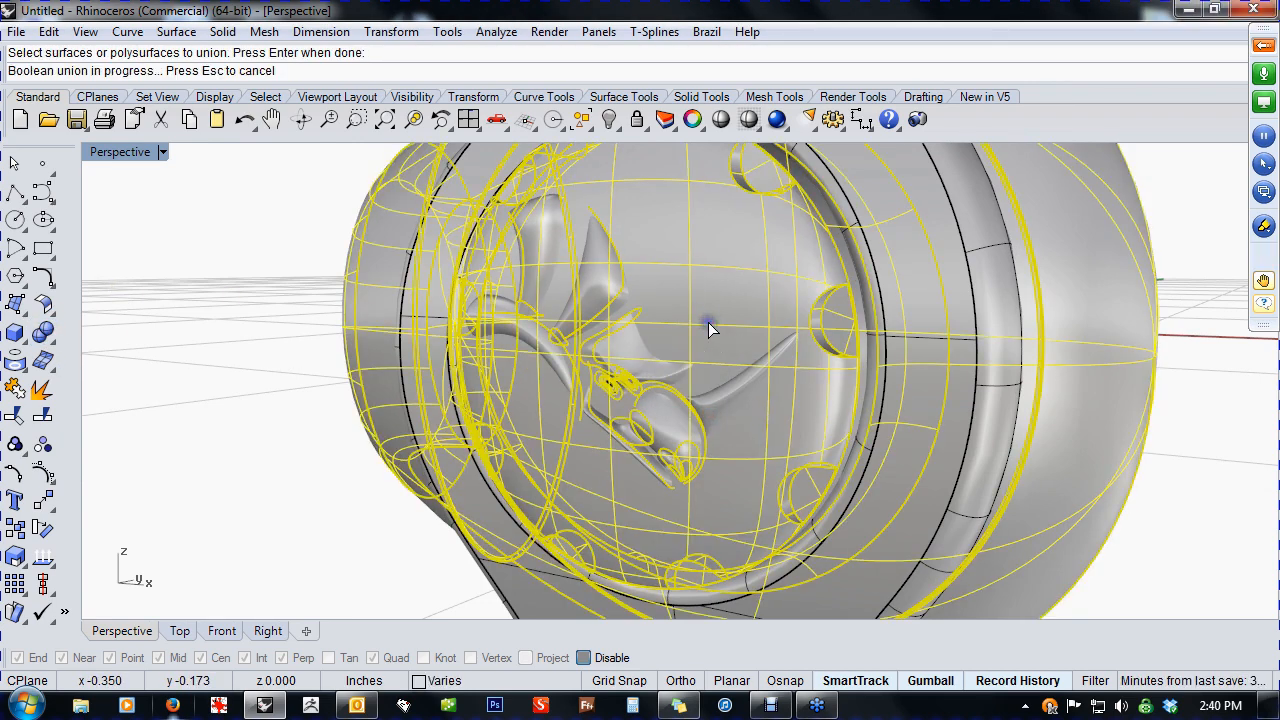
{"action": "right_click_drag", "start_coordinate": [708, 328], "coordinate": [668, 448]}
{"action": "key", "text": "ctrl+z"}
{"action": "left_click", "coordinate": [288, 473]}
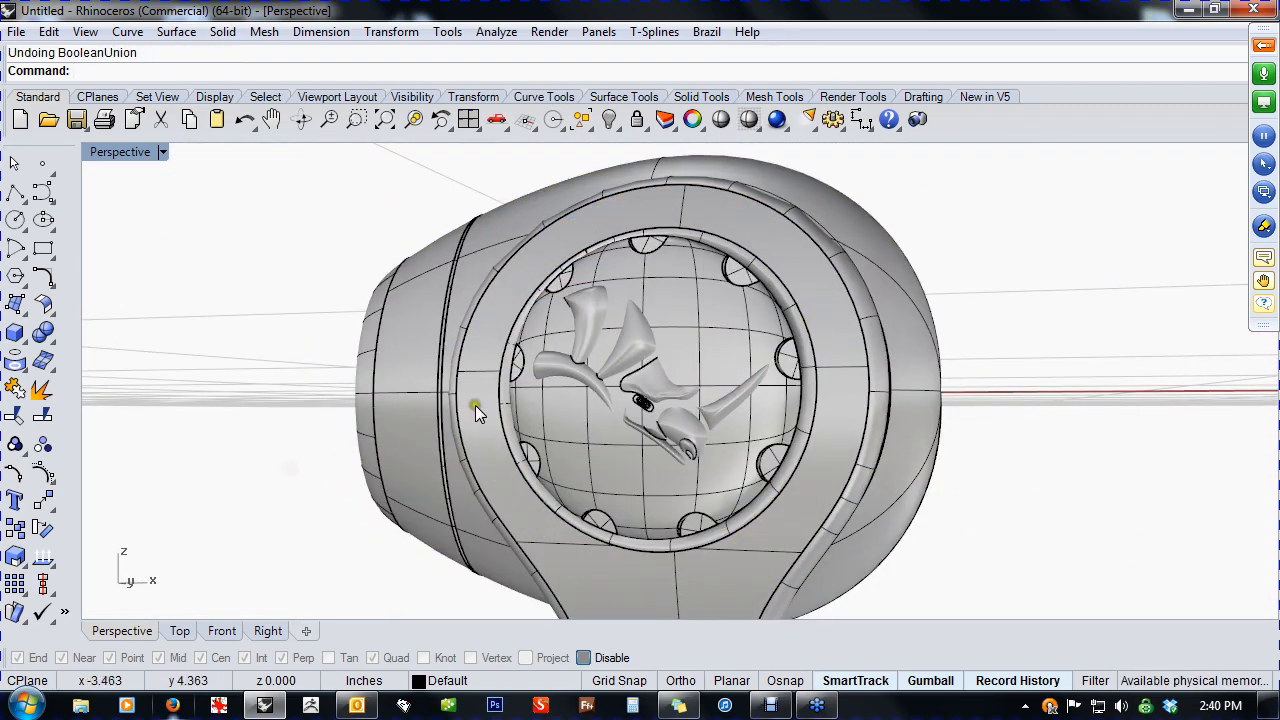
- Select the logo's polysurfaces and nudge them about 0.015 in along Y, outward from the pivot's domed face
{"action": "scroll", "coordinate": [652, 420], "scroll_direction": "up", "scroll_amount": 3}
{"action": "left_click", "coordinate": [628, 402]}
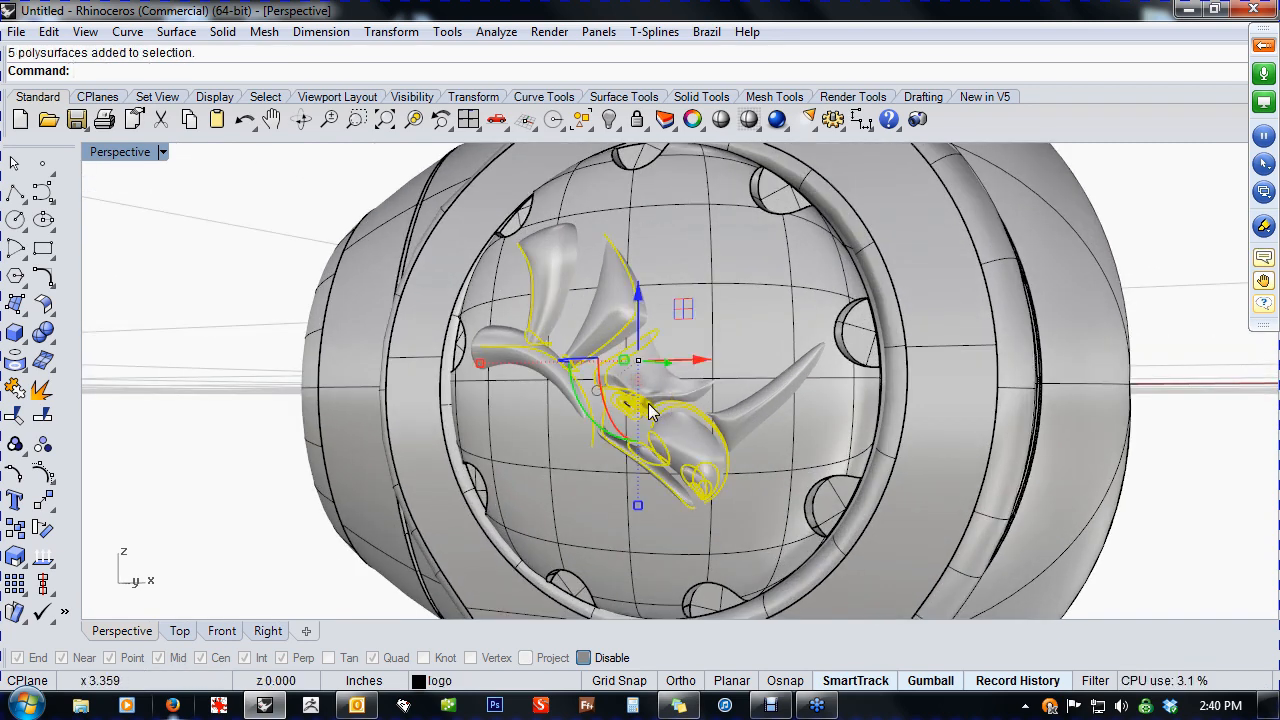
{"action": "right_click_drag", "start_coordinate": [652, 372], "coordinate": [546, 414]}
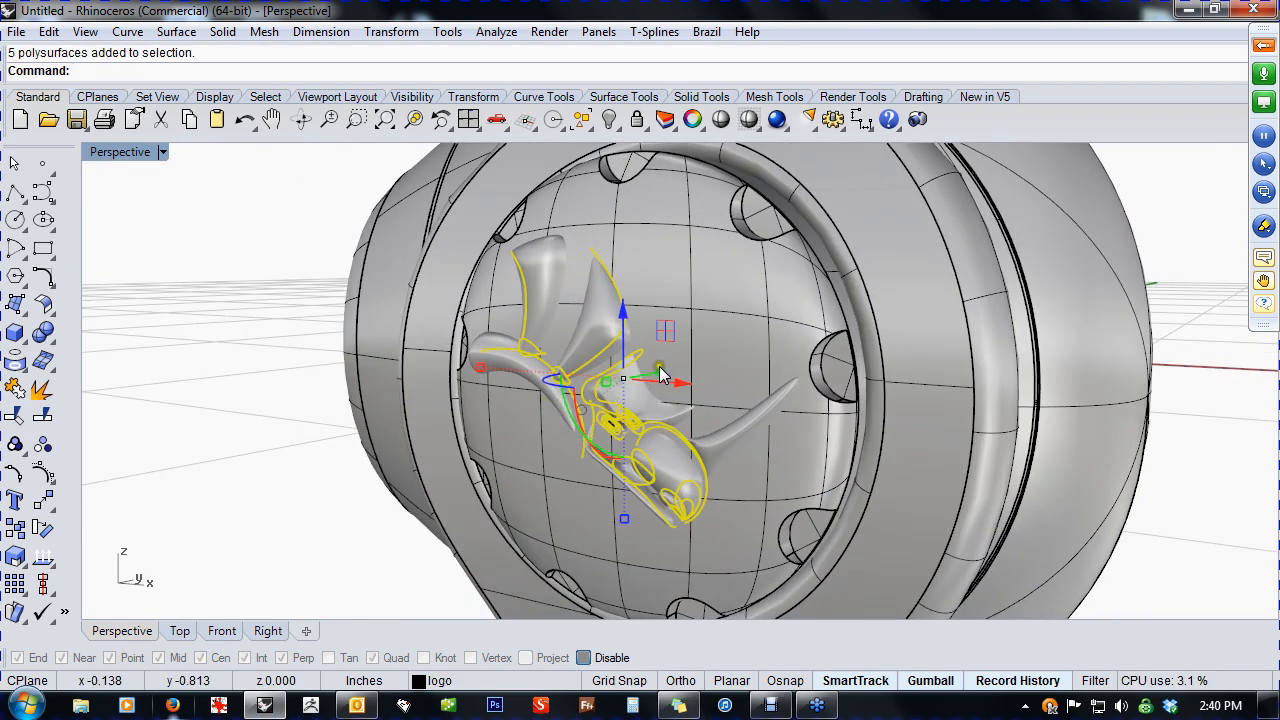
{"action": "left_click_drag", "start_coordinate": [660, 372], "coordinate": [657, 372]}
{"action": "right_click_drag", "start_coordinate": [657, 372], "coordinate": [662, 437]}
{"action": "left_click", "coordinate": [306, 472]}
{"action": "right_click_drag", "start_coordinate": [300, 469], "coordinate": [318, 462]}
{"action": "left_click", "coordinate": [53, 341]}
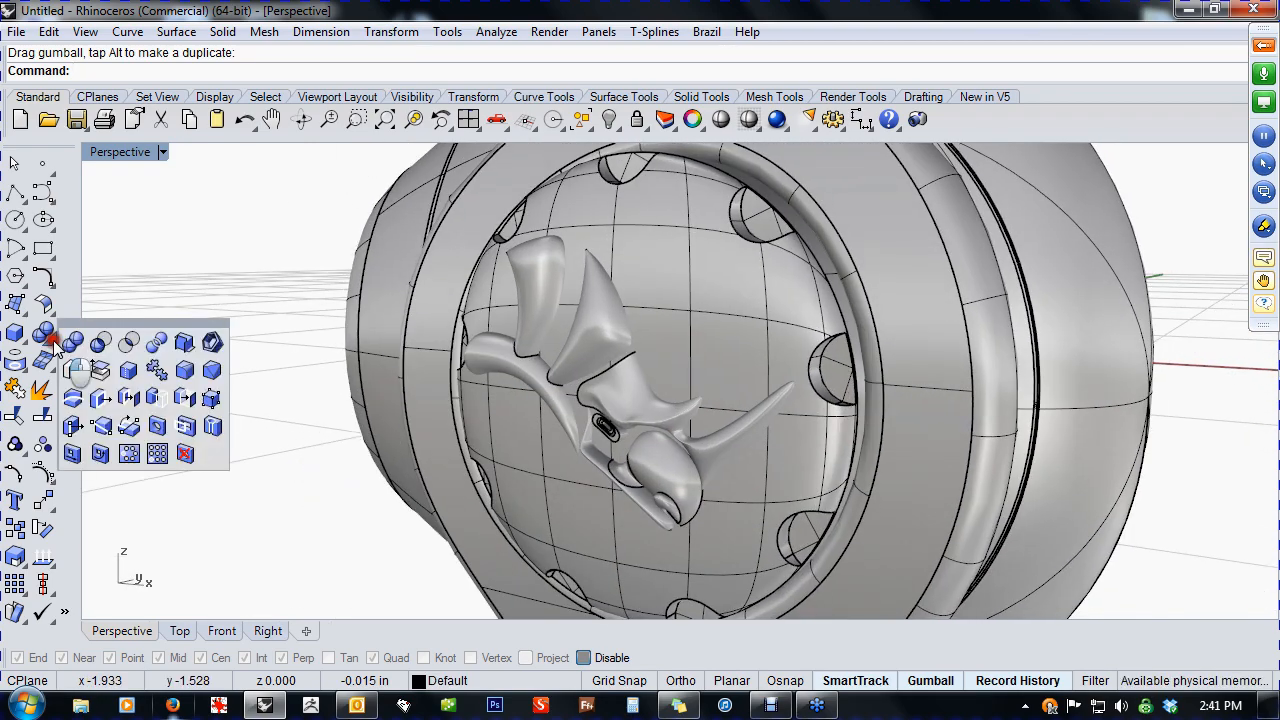
{"action": "left_click", "coordinate": [99, 343]}
{"action": "left_click", "coordinate": [709, 338]}
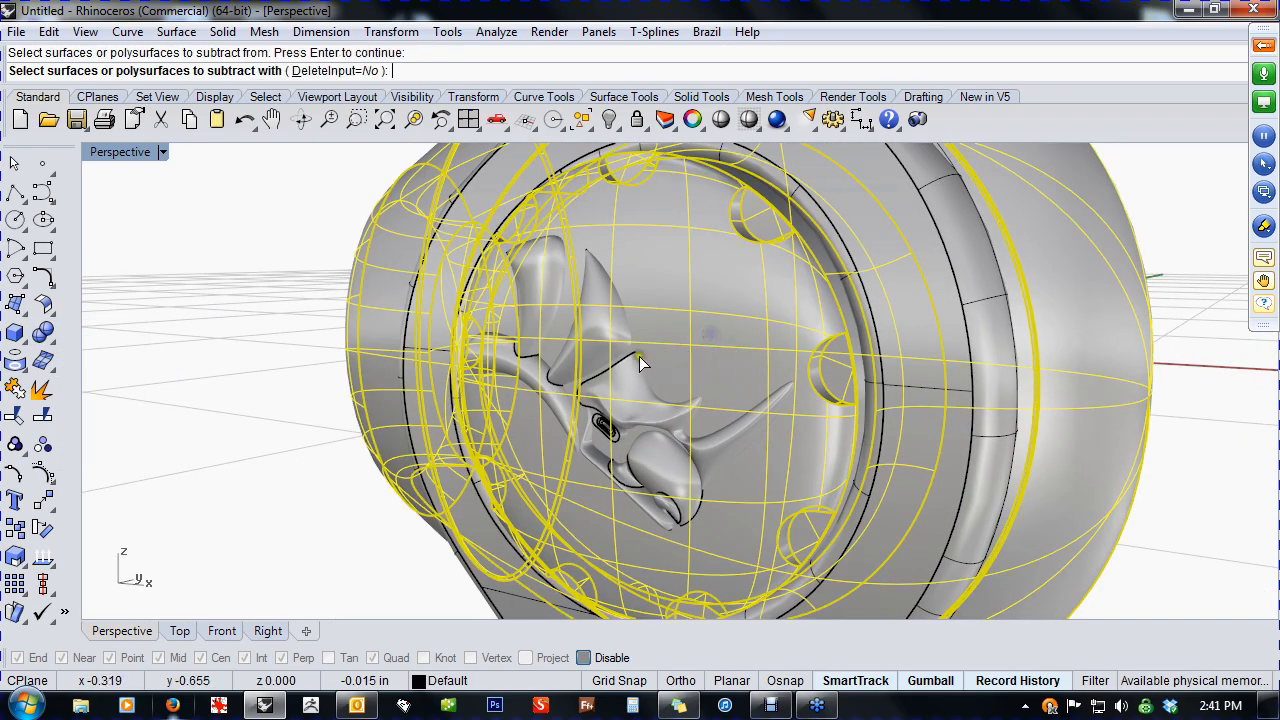
{"action": "key", "text": "Escape"}
- Push the logo's polysurfaces about 0.008 in along Y into the pivot's domed face
{"action": "right_click_drag", "start_coordinate": [447, 416], "coordinate": [490, 418]}
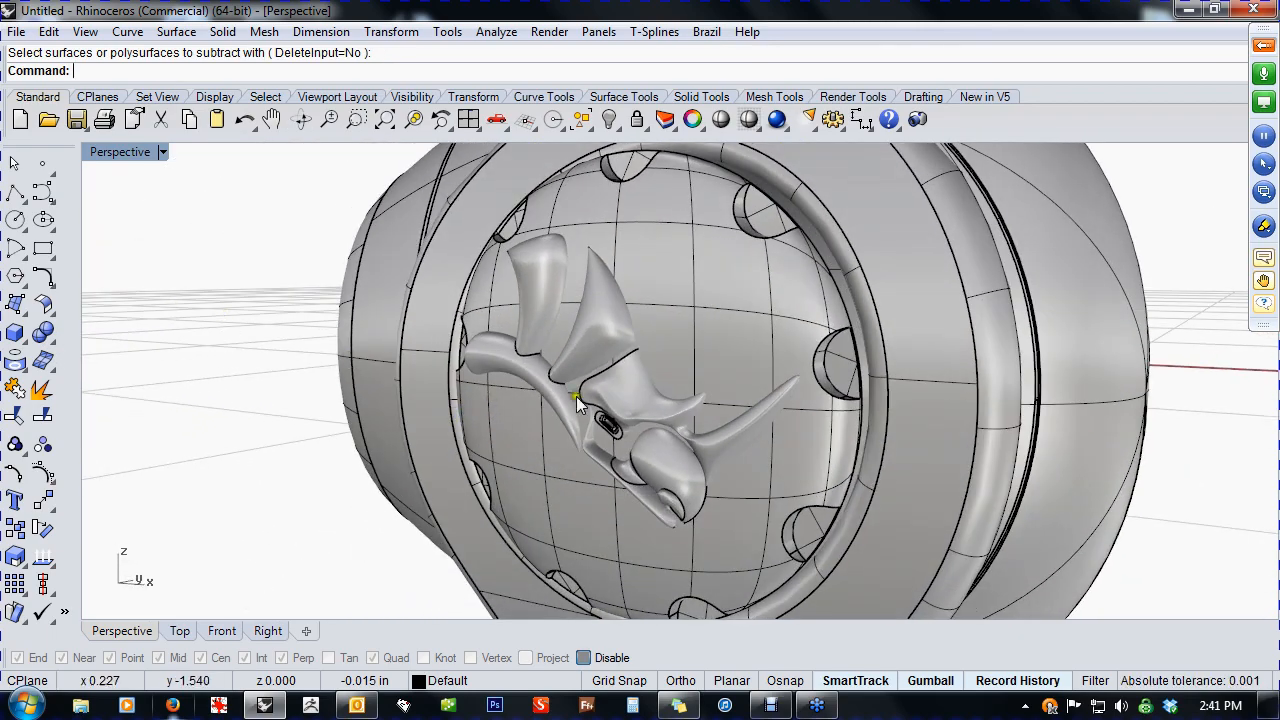
{"action": "right_click_drag", "start_coordinate": [576, 396], "coordinate": [691, 449]}
{"action": "left_click", "coordinate": [530, 435]}
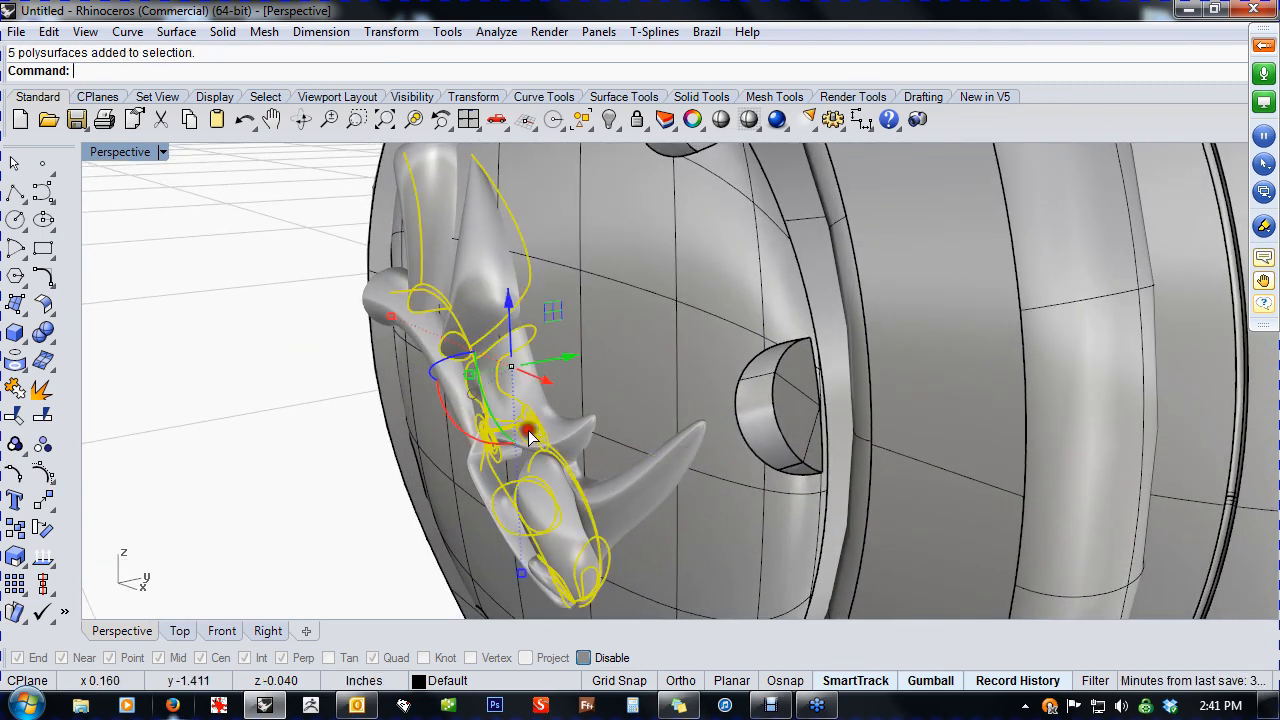
{"action": "mouse_move", "coordinate": [563, 356]}
{"action": "left_mouse_down"}
{"action": "mouse_move", "coordinate": [583, 378]}
{"action": "mouse_move", "coordinate": [575, 358]}
{"action": "left_mouse_up"}
{"action": "left_click", "coordinate": [285, 463]}
{"action": "scroll", "coordinate": [285, 461], "scroll_direction": "down", "scroll_amount": 5}
{"action": "right_click_drag", "start_coordinate": [308, 470], "coordinate": [397, 427]}
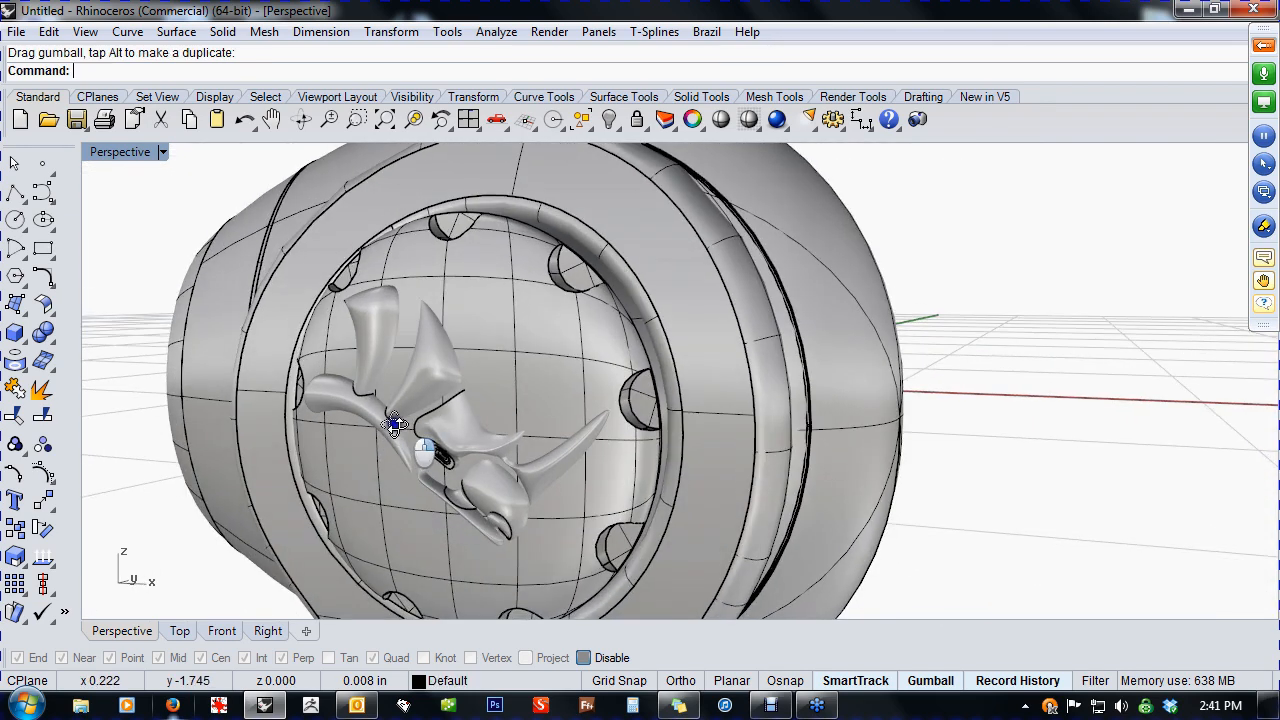
- Subtract the logo group from the domed polysurface with Boolean Difference, and delete the logo's polysurfaces
{"action": "left_click", "coordinate": [55, 342]}
{"action": "left_click", "coordinate": [107, 338]}
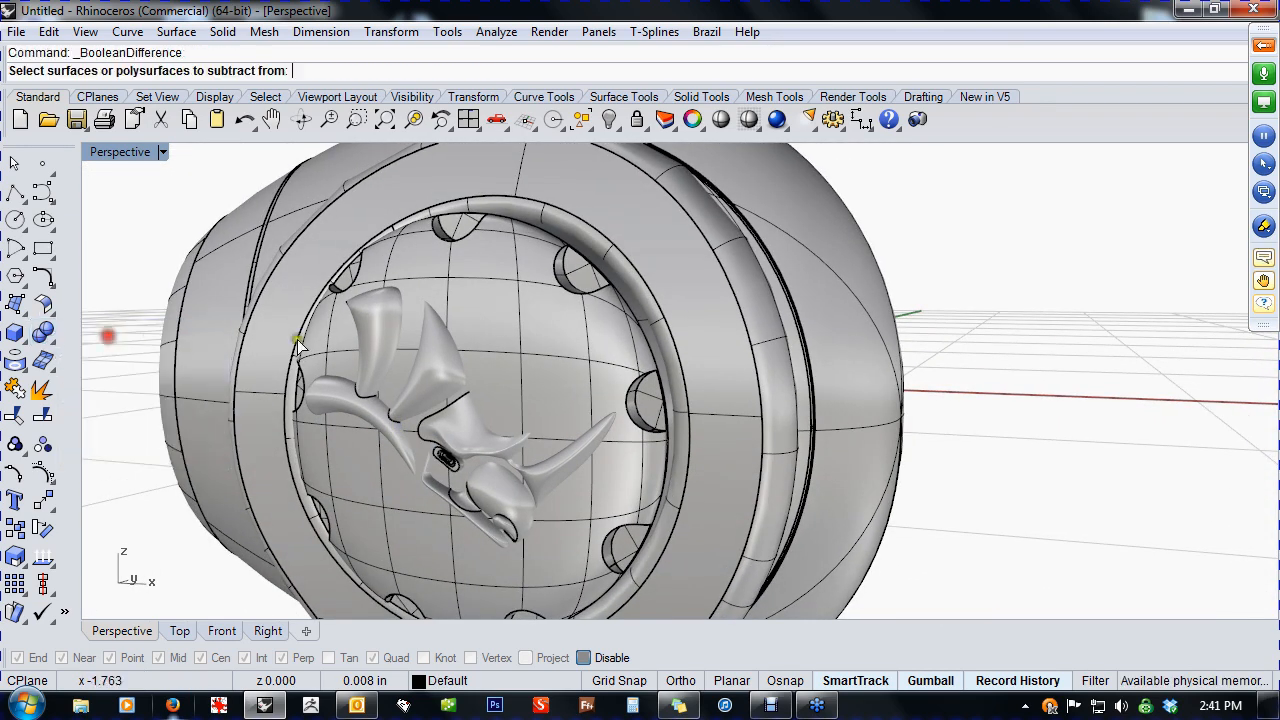
{"action": "left_click", "coordinate": [522, 357]}
{"action": "left_click", "coordinate": [432, 363]}
{"action": "key", "text": "Return"}
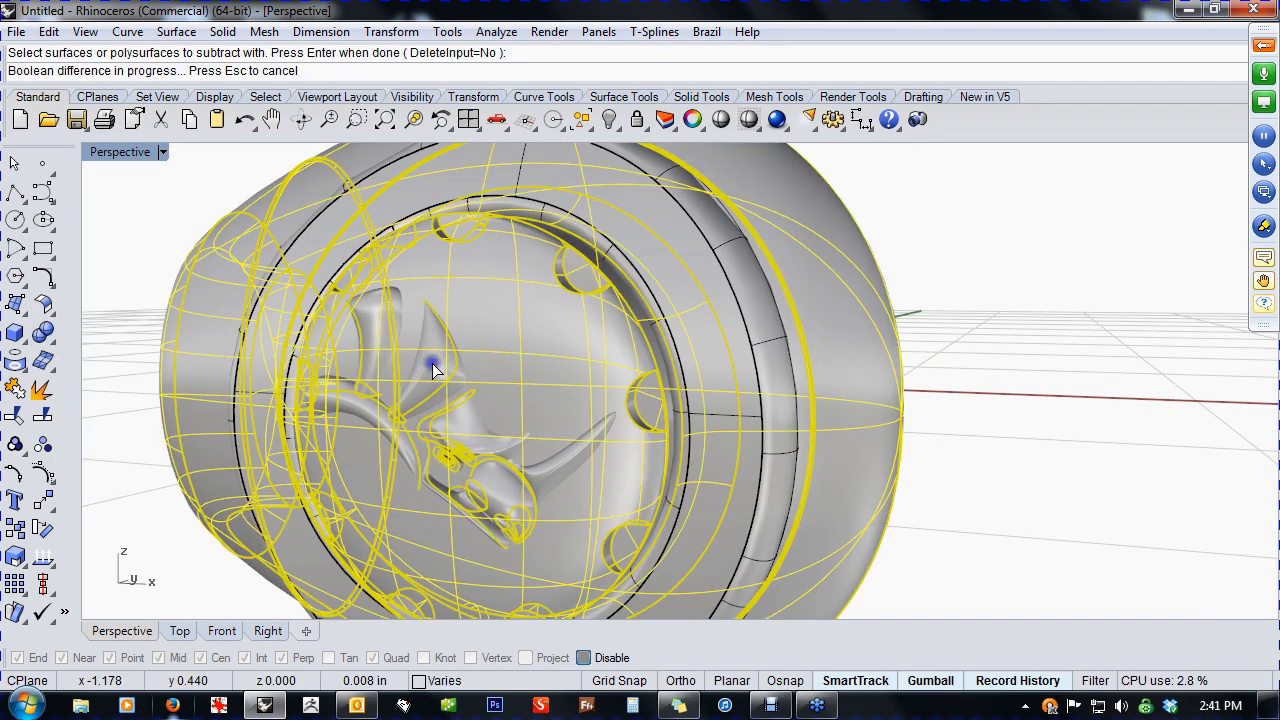
{"action": "left_click", "coordinate": [432, 364]}
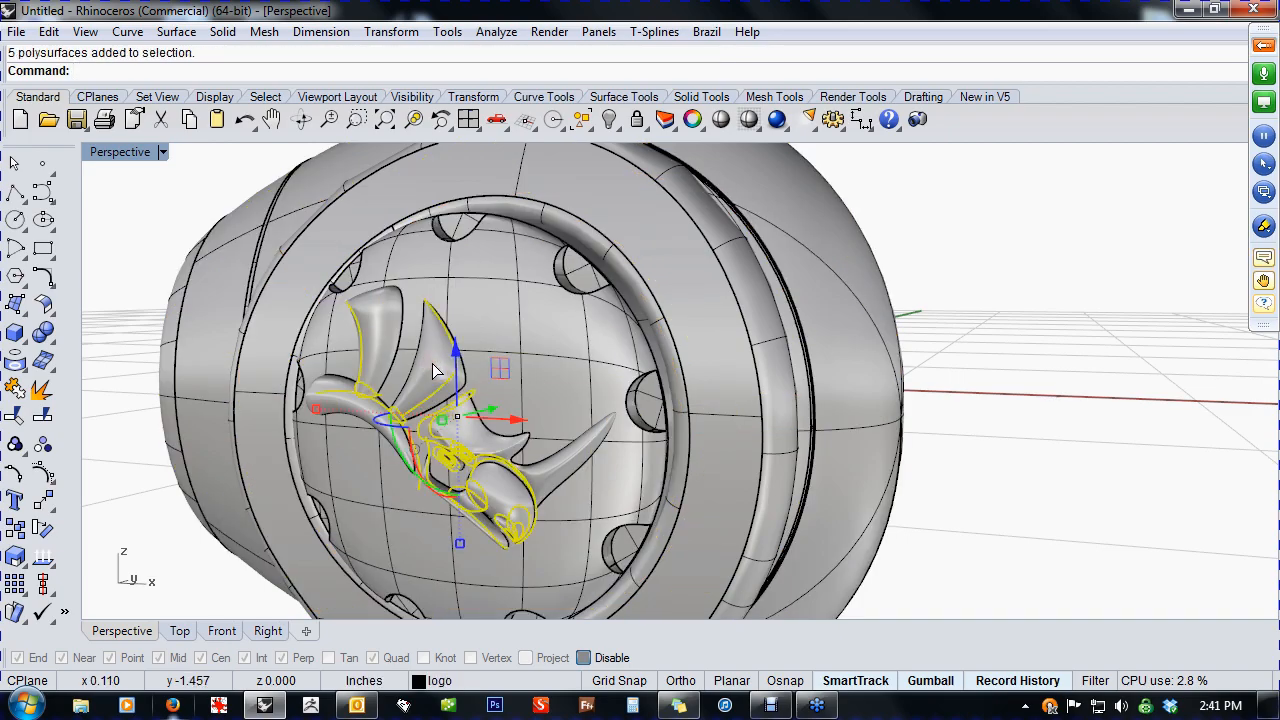
{"action": "key", "text": "Delete"}
- Examine the logo recess in the domed face and the overall model in a shaded perspective display
{"action": "mouse_move", "coordinate": [432, 363]}
{"action": "right_mouse_down"}
{"action": "mouse_move", "coordinate": [486, 437]}
{"action": "mouse_move", "coordinate": [474, 436]}
{"action": "mouse_move", "coordinate": [683, 377]}
{"action": "mouse_move", "coordinate": [726, 276]}
{"action": "mouse_move", "coordinate": [860, 294]}
{"action": "mouse_move", "coordinate": [914, 354]}
{"action": "mouse_move", "coordinate": [641, 418]}
{"action": "right_mouse_up"}
{"action": "left_click", "coordinate": [721, 120]}
{"action": "scroll", "coordinate": [641, 420], "scroll_direction": "up", "scroll_amount": 10}
{"action": "mouse_move", "coordinate": [673, 473]}
{"action": "right_mouse_down"}
{"action": "mouse_move", "coordinate": [491, 449]}
{"action": "mouse_move", "coordinate": [674, 452]}
{"action": "right_mouse_up"}
{"action": "scroll", "coordinate": [674, 452], "scroll_direction": "down", "scroll_amount": 10}
{"action": "right_click_drag", "start_coordinate": [674, 520], "coordinate": [700, 445]}
{"action": "scroll", "coordinate": [623, 418], "scroll_direction": "down", "scroll_amount": 4}
{"action": "mouse_move", "coordinate": [623, 418]}
{"action": "right_mouse_down"}
{"action": "mouse_move", "coordinate": [689, 426]}
{"action": "mouse_move", "coordinate": [650, 424]}
{"action": "mouse_move", "coordinate": [783, 480]}
{"action": "mouse_move", "coordinate": [725, 430]}
{"action": "mouse_move", "coordinate": [806, 447]}
{"action": "right_mouse_up"}
{"action": "scroll", "coordinate": [691, 431], "scroll_direction": "down", "scroll_amount": 6}
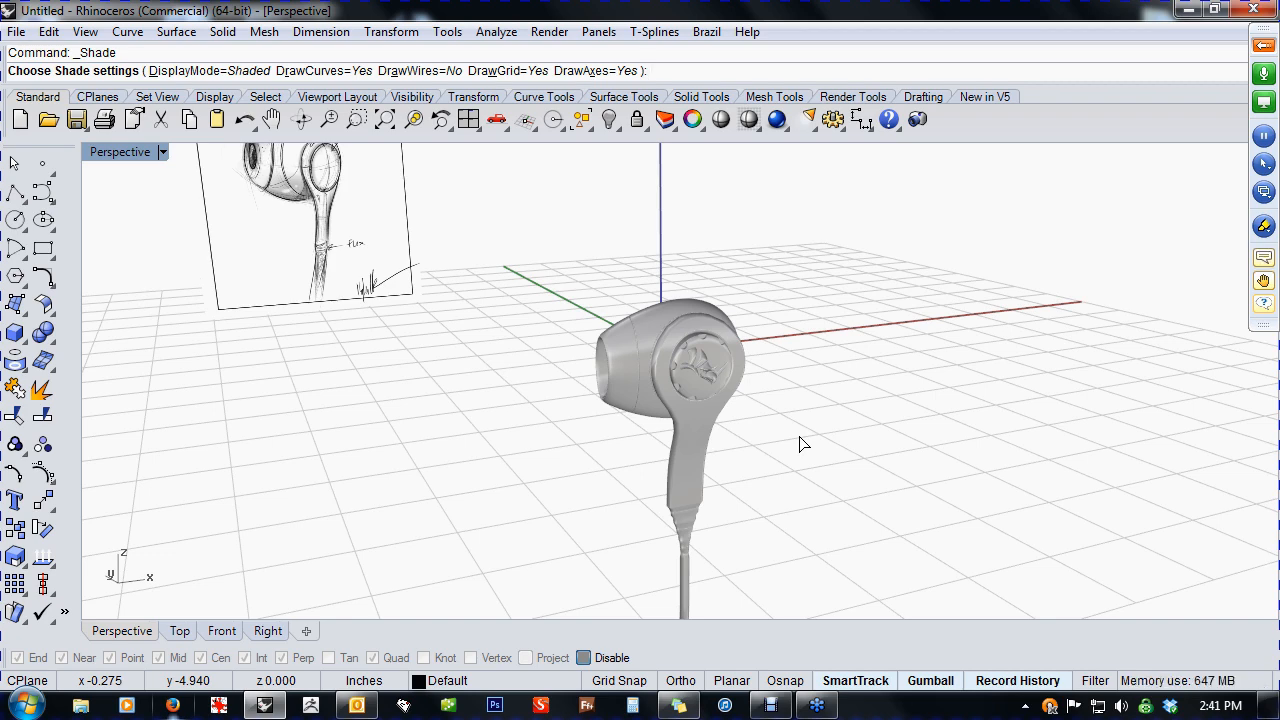
- Select the whole earbud with its cord in the Front view and place a copy about 2.967 in along negative X
{"action": "key", "text": "ctrl+F2"}
{"action": "right_click_drag", "start_coordinate": [811, 438], "coordinate": [775, 374]}
{"action": "scroll", "coordinate": [804, 388], "scroll_direction": "down", "scroll_amount": 4}
{"action": "key", "text": "Escape"}
{"action": "left_click_drag", "start_coordinate": [818, 279], "coordinate": [687, 460]}
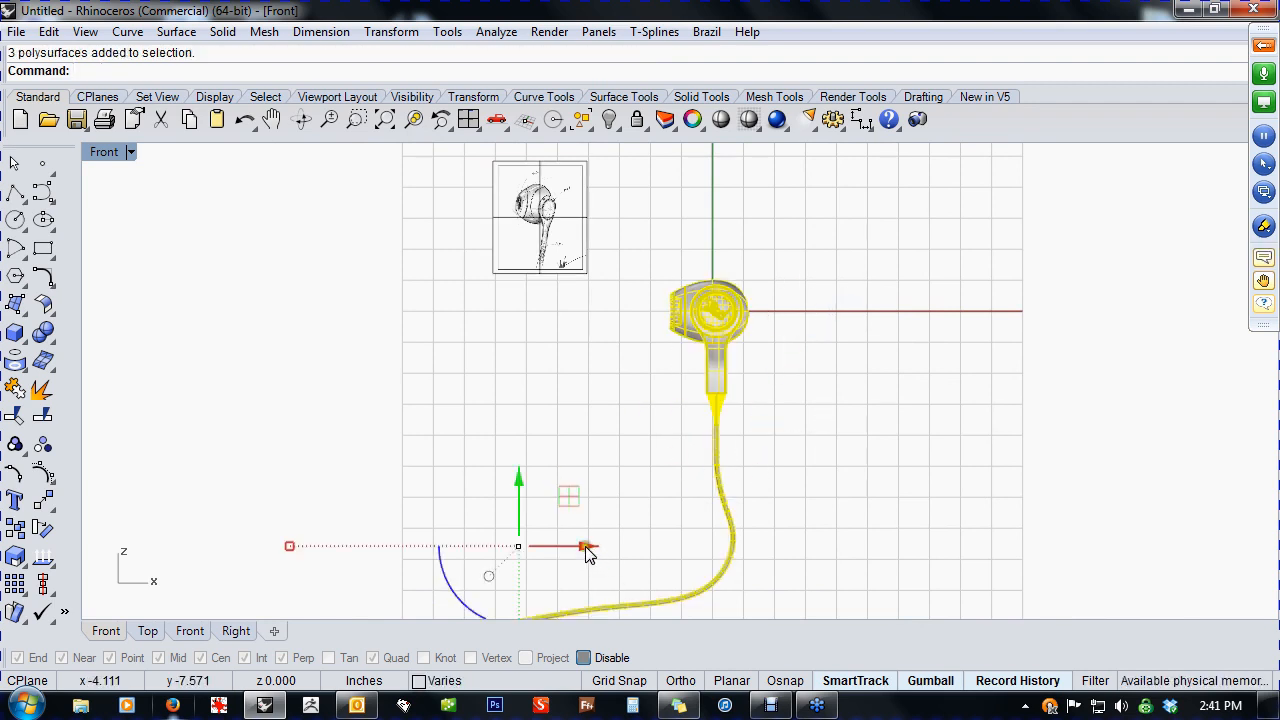
{"action": "left_click_drag", "start_coordinate": [588, 551], "coordinate": [495, 545]}
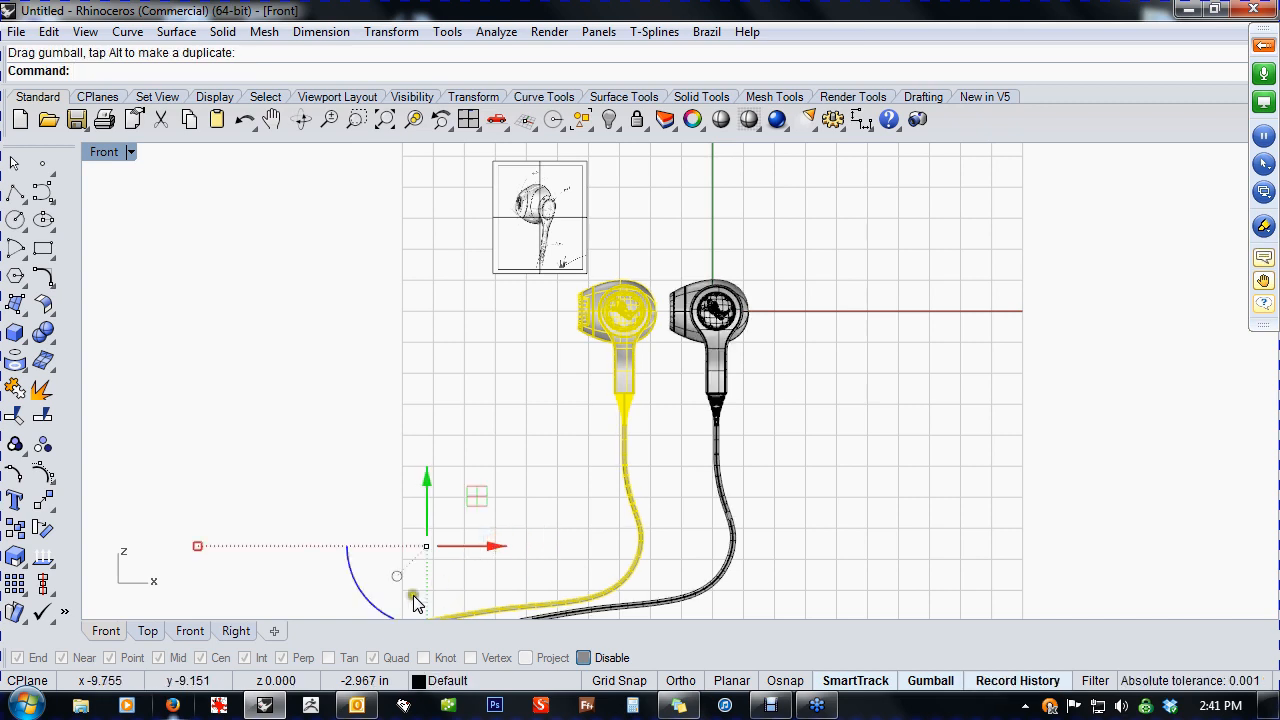
- Tilt the copied earbud counterclockwise and move it about 4.285 in so its cord crosses the original's cord
{"action": "left_click_drag", "start_coordinate": [368, 598], "coordinate": [405, 598]}
{"action": "left_click_drag", "start_coordinate": [446, 477], "coordinate": [541, 566]}
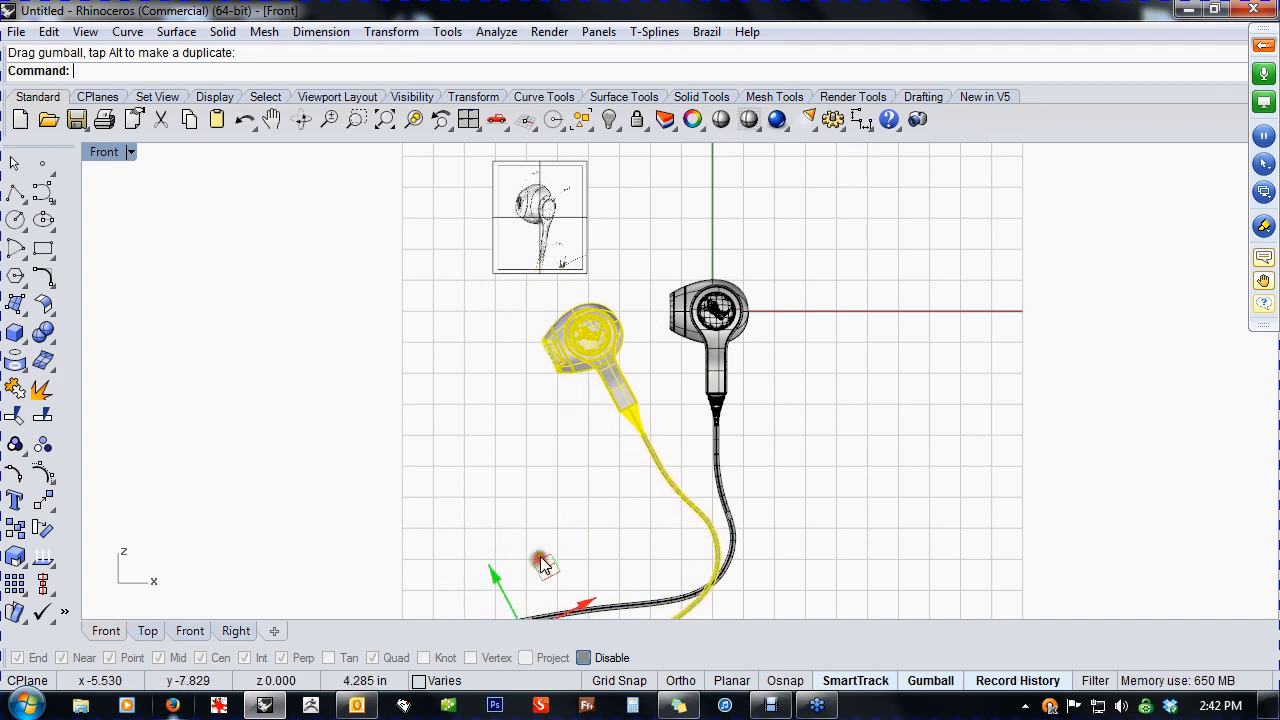
{"action": "left_click", "coordinate": [565, 506]}
- Rotate both earbuds and their cords 90 degrees in perspective so they lie flat, and raise them about 9.721 in
{"action": "key", "text": "F4"}
{"action": "mouse_move", "coordinate": [585, 490]}
{"action": "right_mouse_down"}
{"action": "mouse_move", "coordinate": [733, 446]}
{"action": "mouse_move", "coordinate": [694, 461]}
{"action": "mouse_move", "coordinate": [658, 409]}
{"action": "mouse_move", "coordinate": [627, 497]}
{"action": "mouse_move", "coordinate": [765, 485]}
{"action": "mouse_move", "coordinate": [758, 533]}
{"action": "mouse_move", "coordinate": [767, 430]}
{"action": "mouse_move", "coordinate": [720, 446]}
{"action": "mouse_move", "coordinate": [740, 500]}
{"action": "mouse_move", "coordinate": [757, 486]}
{"action": "mouse_move", "coordinate": [752, 527]}
{"action": "right_mouse_up"}
{"action": "scroll", "coordinate": [671, 401], "scroll_direction": "up", "scroll_amount": 3}
{"action": "left_click_drag", "start_coordinate": [580, 516], "coordinate": [574, 514]}
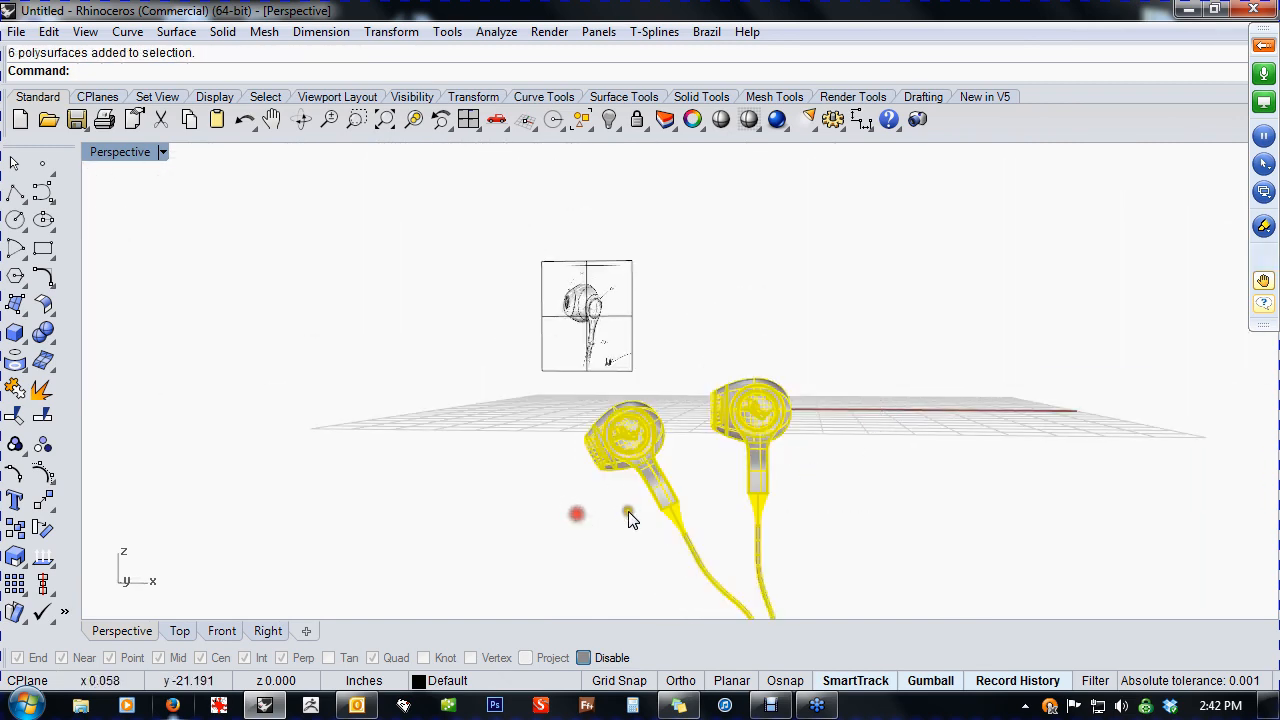
{"action": "right_click_drag", "start_coordinate": [574, 514], "coordinate": [585, 452]}
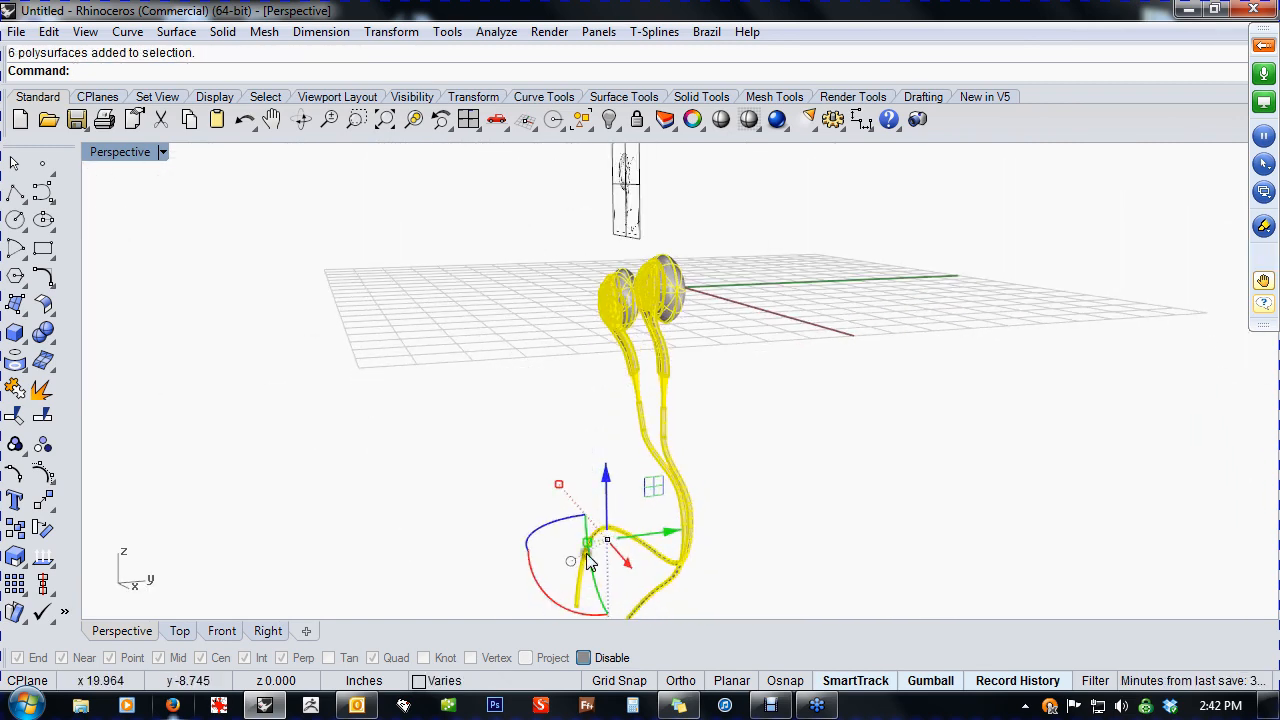
{"action": "left_click", "coordinate": [540, 597]}
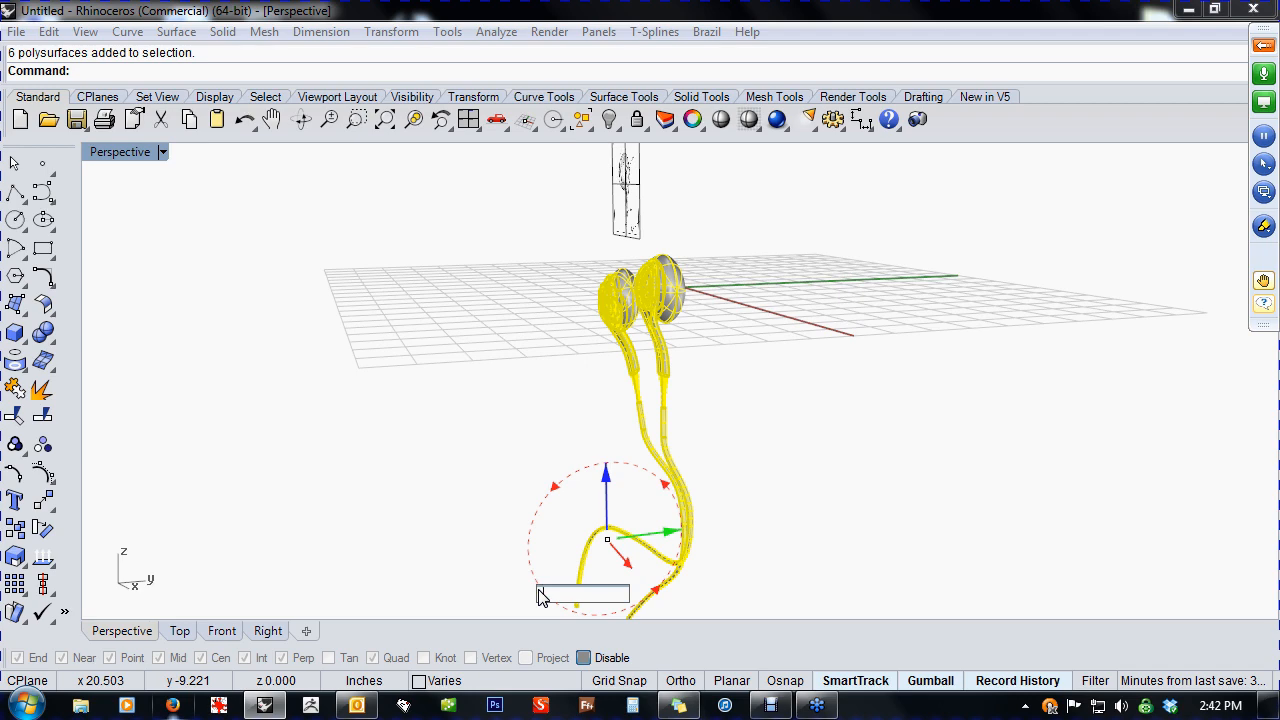
{"action": "type", "text": "90"}
{"action": "key", "text": "Return"}
{"action": "left_click_drag", "start_coordinate": [612, 533], "coordinate": [612, 358]}
- Deselect the earbuds and examine both heads and their logos in a shaded Top view
{"action": "right_click", "coordinate": [611, 369]}
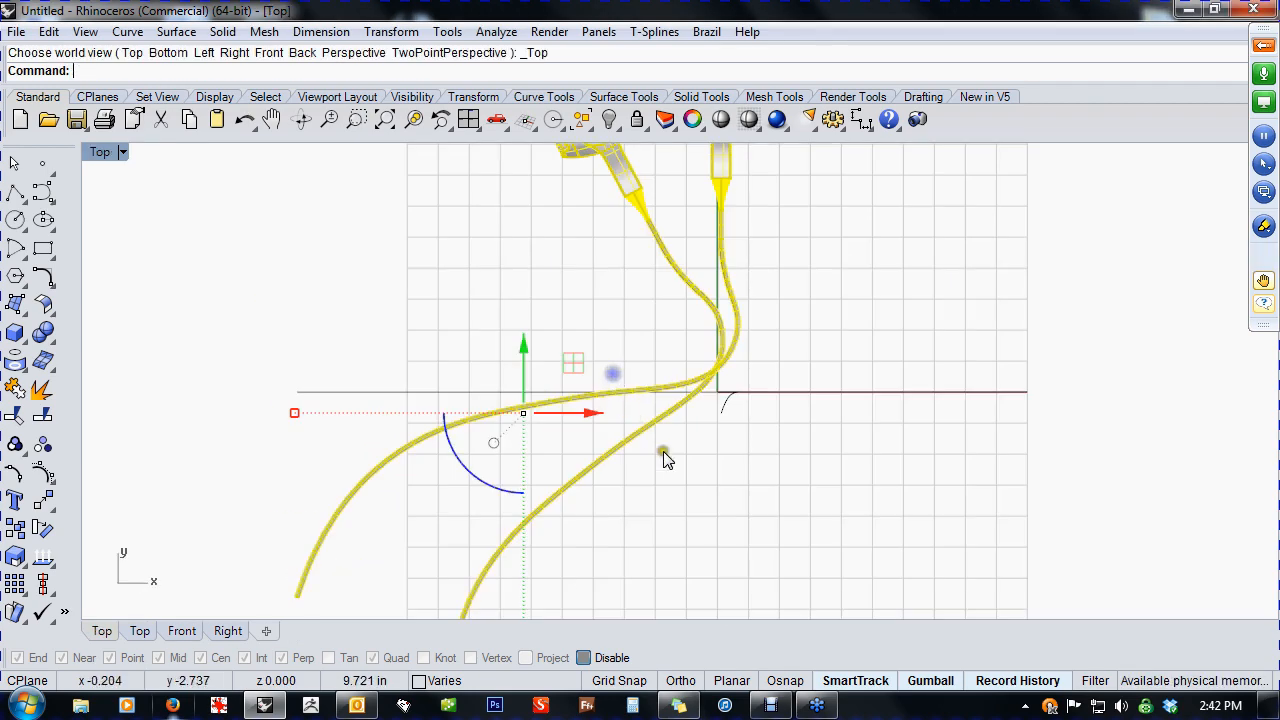
{"action": "left_click", "coordinate": [837, 509]}
{"action": "right_click_drag", "start_coordinate": [805, 446], "coordinate": [769, 587]}
{"action": "mouse_move", "coordinate": [771, 490]}
{"action": "right_mouse_down"}
{"action": "mouse_move", "coordinate": [800, 512]}
{"action": "mouse_move", "coordinate": [791, 523]}
{"action": "right_mouse_up"}
{"action": "left_click", "coordinate": [720, 119]}
{"action": "scroll", "coordinate": [713, 324], "scroll_direction": "up", "scroll_amount": 6}
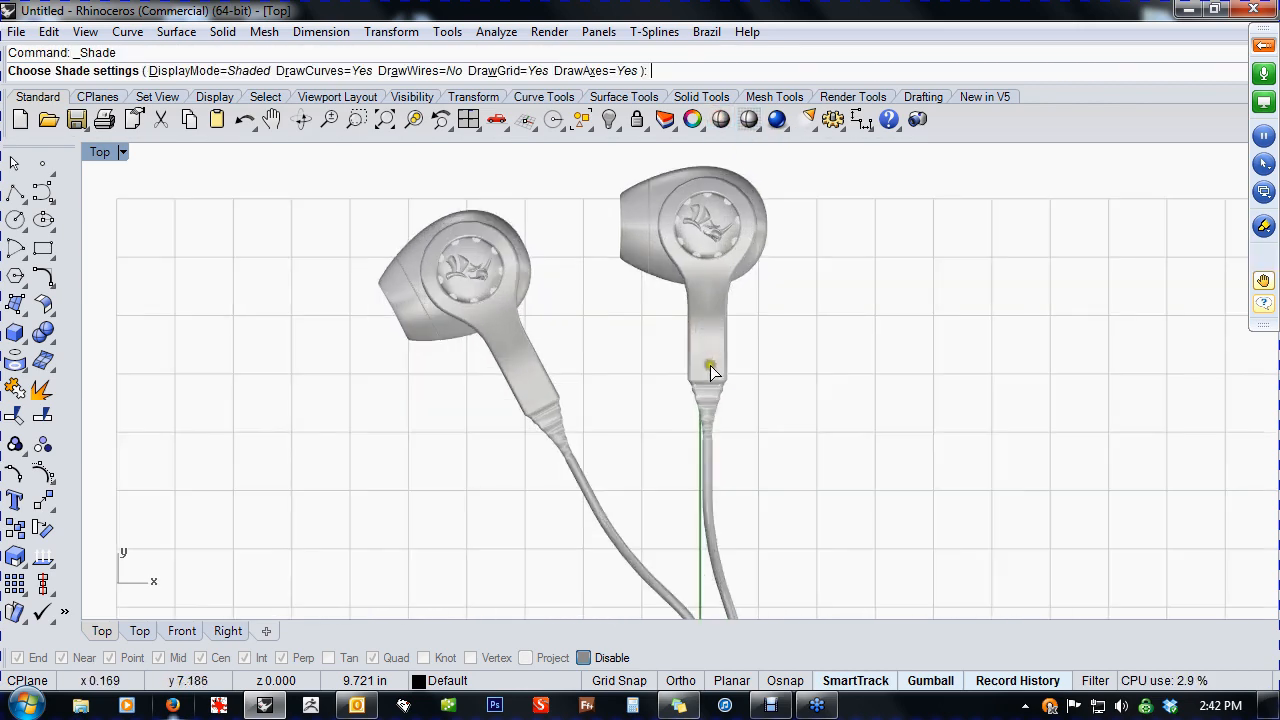
{"action": "right_click_drag", "start_coordinate": [711, 366], "coordinate": [742, 464]}
{"action": "scroll", "coordinate": [677, 437], "scroll_direction": "up", "scroll_amount": 4}
{"action": "right_click_drag", "start_coordinate": [668, 439], "coordinate": [697, 483]}
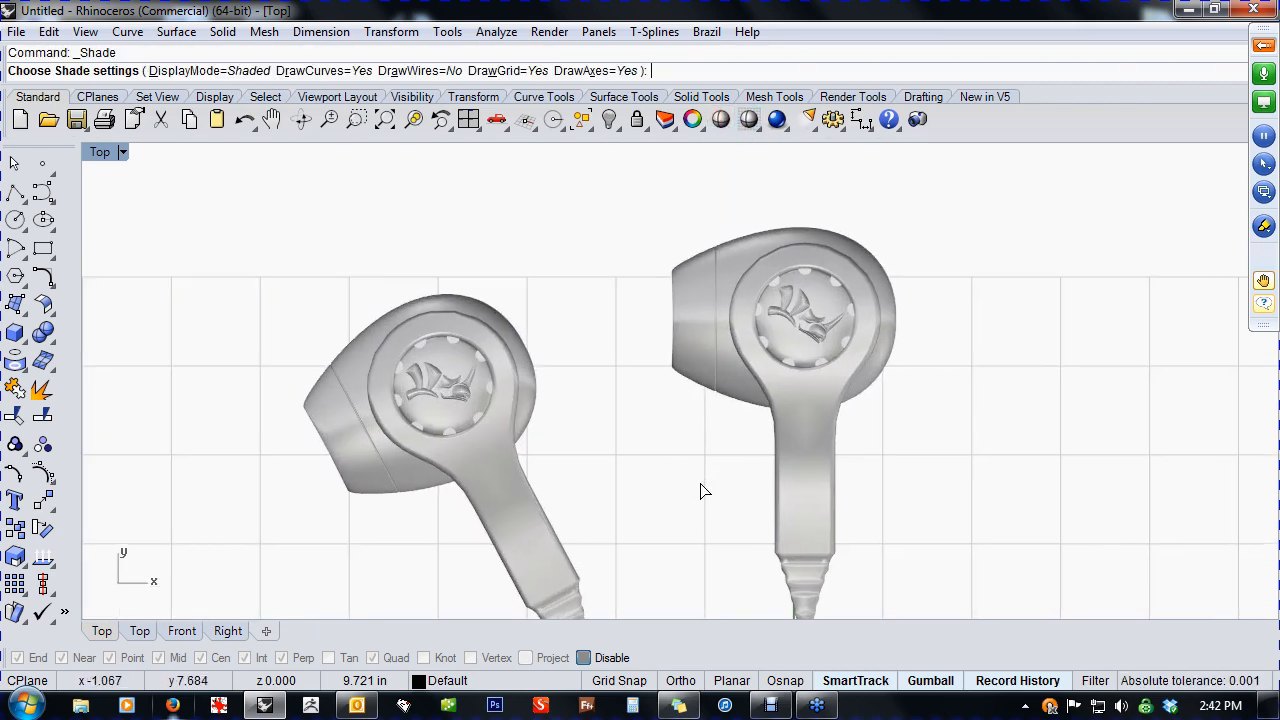
- Leave the shaded display and examine both earbuds in perspective, including a close look at the ridged flex section
{"action": "right_click", "coordinate": [667, 494]}
{"action": "type", "text": "p"}
{"action": "right_click", "coordinate": [664, 490]}
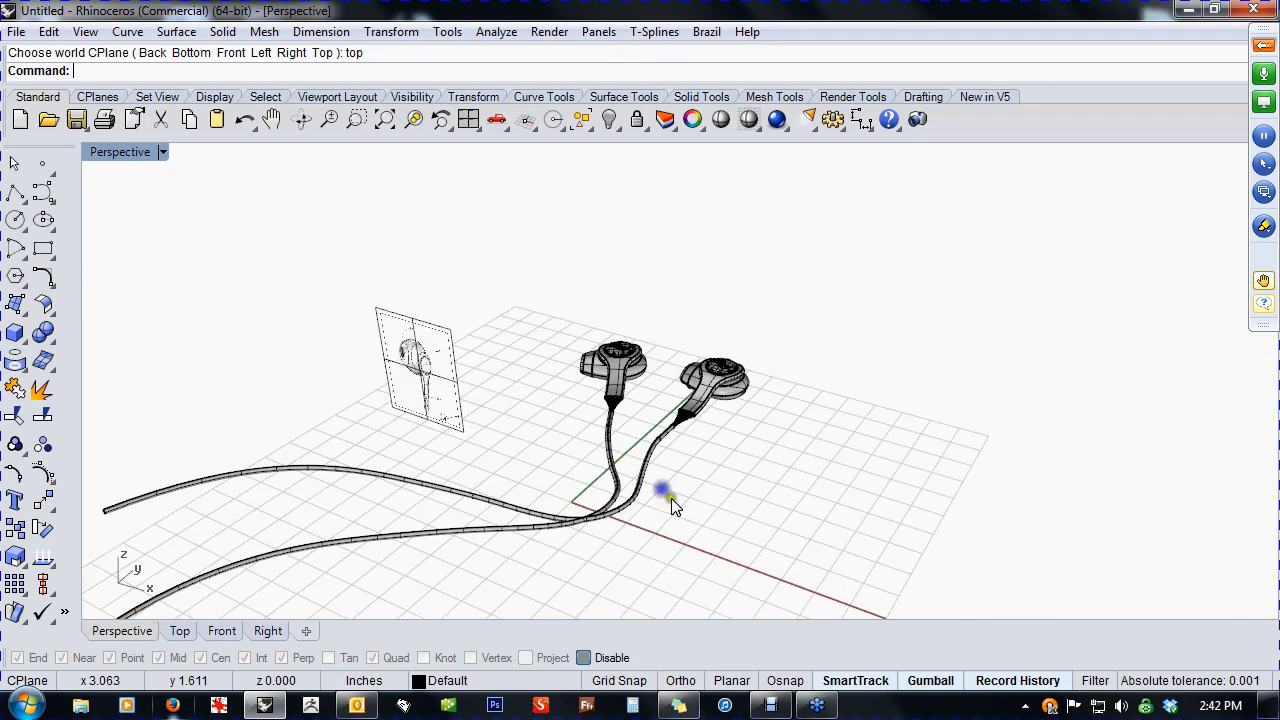
{"action": "right_click_drag", "start_coordinate": [671, 498], "coordinate": [716, 538]}
{"action": "scroll", "coordinate": [632, 484], "scroll_direction": "up", "scroll_amount": 3}
{"action": "right_click_drag", "start_coordinate": [690, 402], "coordinate": [828, 424], "text": "shift"}
{"action": "scroll", "coordinate": [648, 447], "scroll_direction": "up", "scroll_amount": 6}
{"action": "right_click_drag", "start_coordinate": [824, 416], "coordinate": [820, 427], "text": "shift"}
{"action": "scroll", "coordinate": [768, 437], "scroll_direction": "up", "scroll_amount": 1}
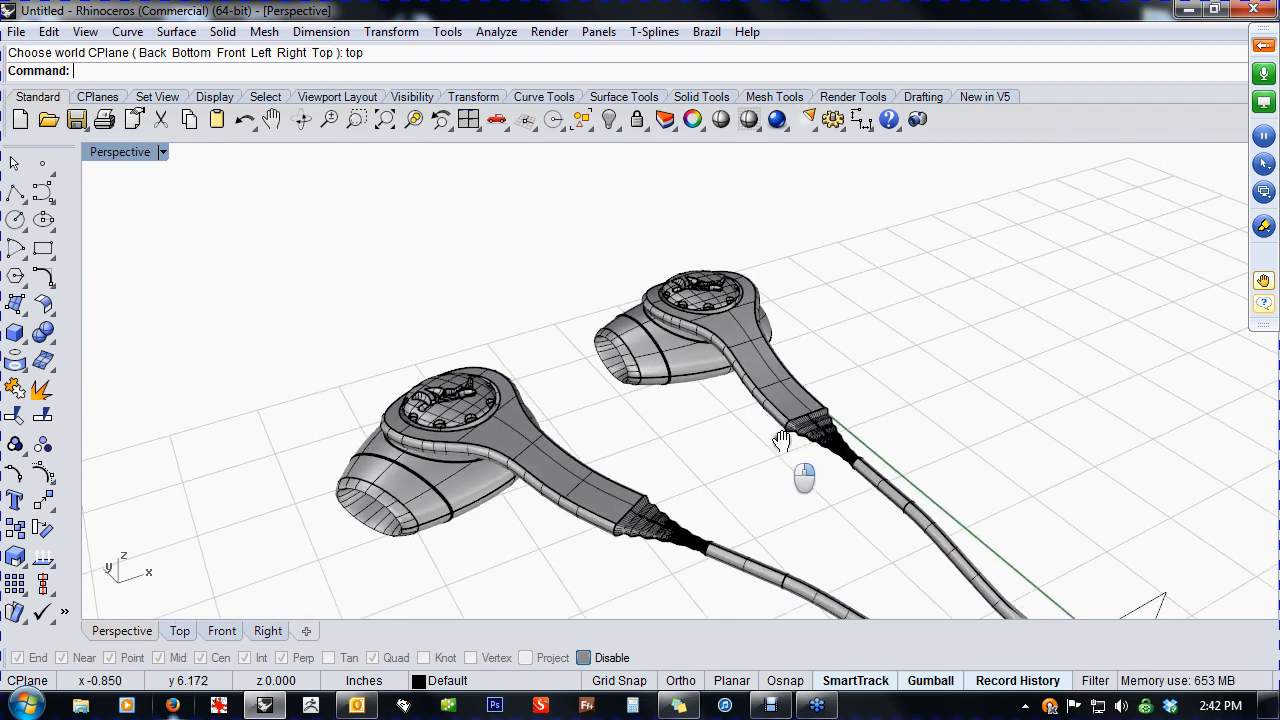
{"action": "scroll", "coordinate": [771, 443], "scroll_direction": "up", "scroll_amount": 1}
{"action": "scroll", "coordinate": [675, 397], "scroll_direction": "up", "scroll_amount": 1}
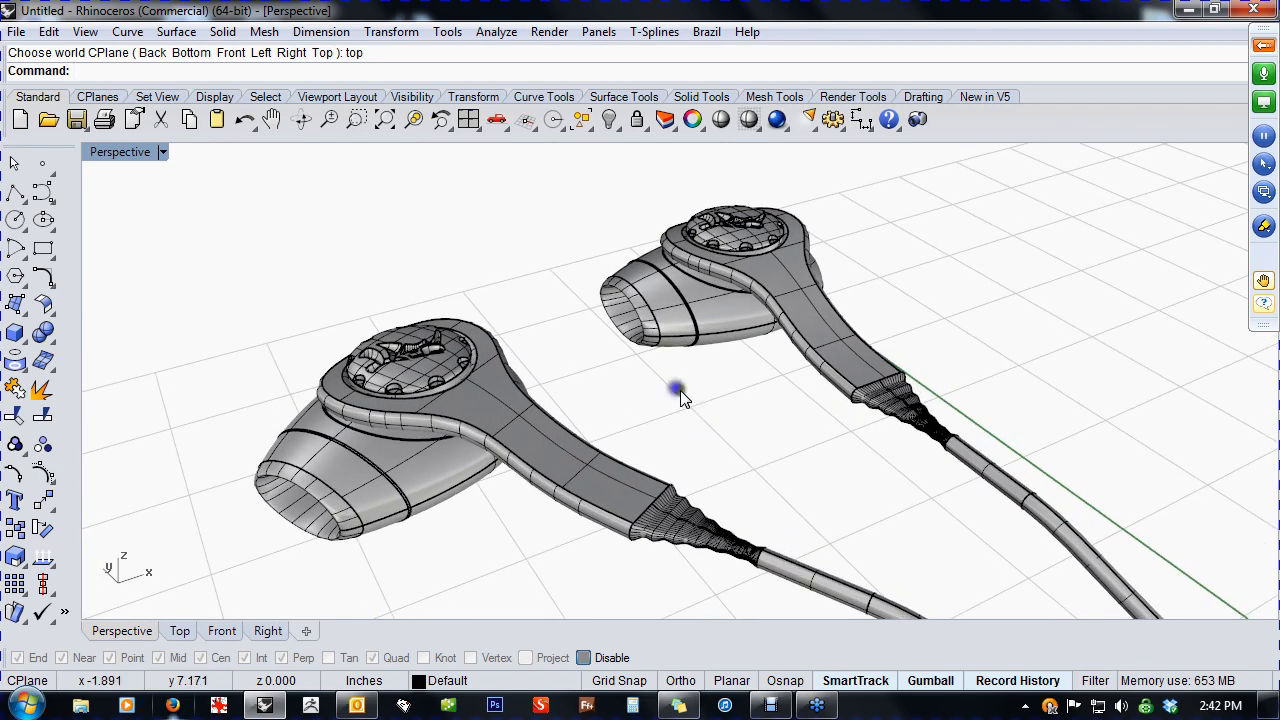
{"action": "scroll", "coordinate": [757, 425], "scroll_direction": "up", "scroll_amount": 1}
{"action": "scroll", "coordinate": [768, 437], "scroll_direction": "up", "scroll_amount": 1}
{"action": "mouse_move", "coordinate": [749, 440]}
{"action": "right_mouse_down"}
{"action": "mouse_move", "coordinate": [741, 489]}
{"action": "mouse_move", "coordinate": [651, 491]}
{"action": "mouse_move", "coordinate": [694, 489]}
{"action": "mouse_move", "coordinate": [737, 451]}
{"action": "mouse_move", "coordinate": [735, 436]}
{"action": "right_mouse_up"}
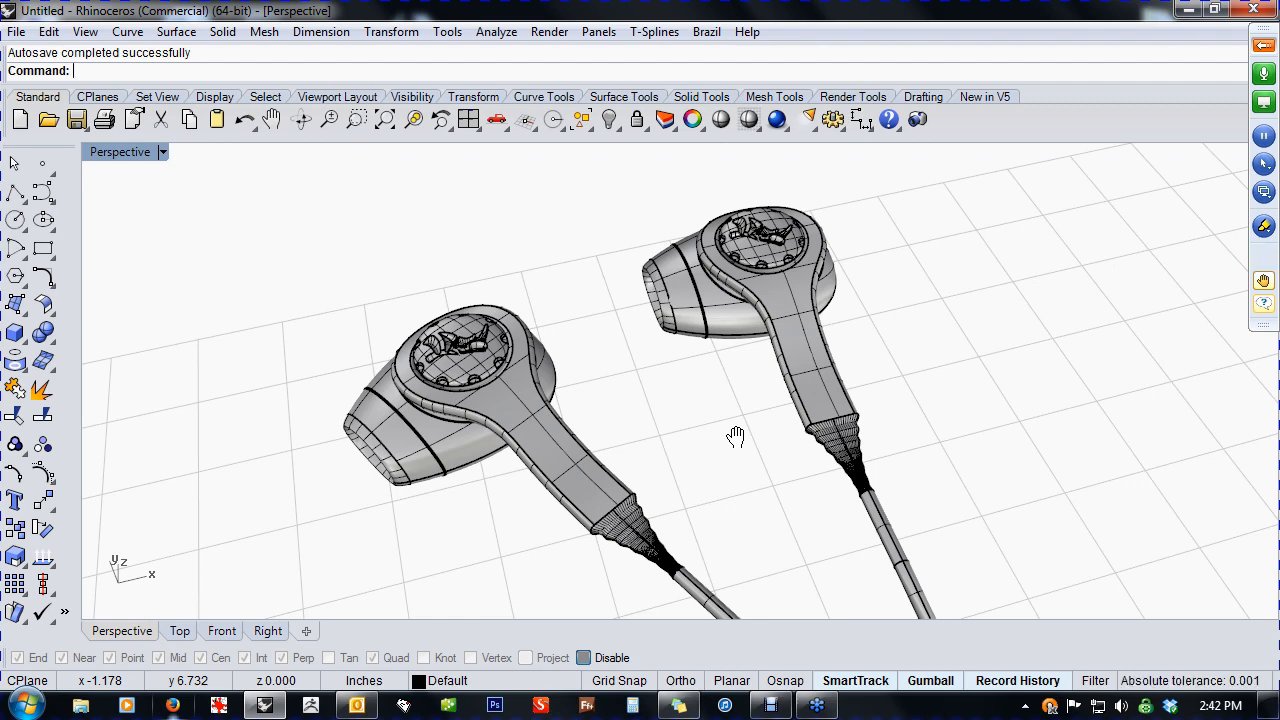
{"action": "scroll", "coordinate": [648, 545], "scroll_direction": "up", "scroll_amount": 10}
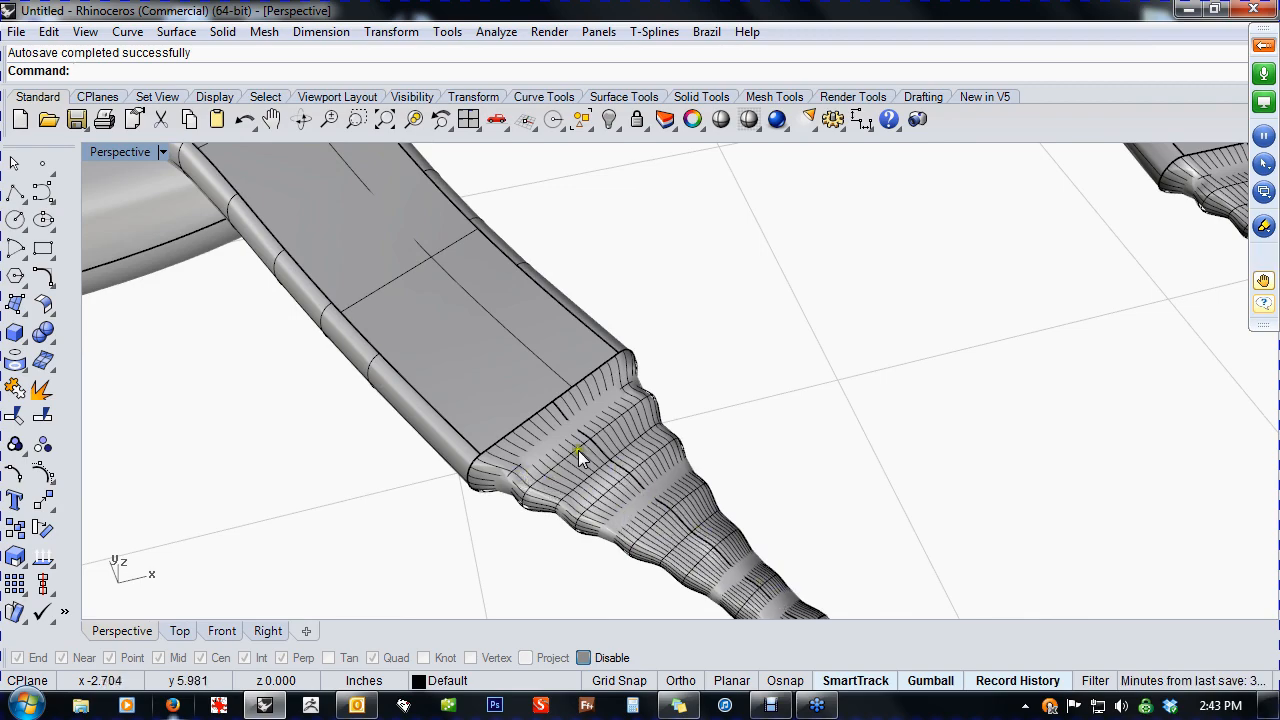
{"action": "scroll", "coordinate": [620, 478], "scroll_direction": "down", "scroll_amount": 10}
{"action": "right_click_drag", "start_coordinate": [690, 467], "coordinate": [797, 400]}
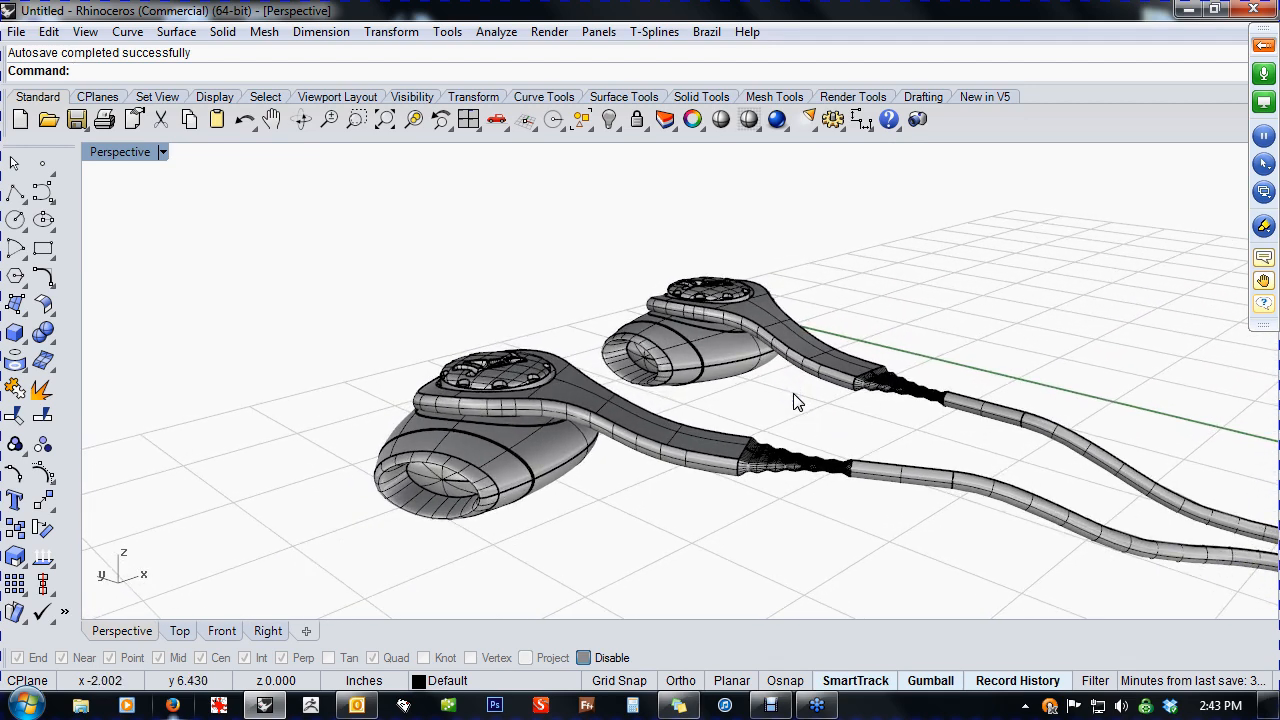